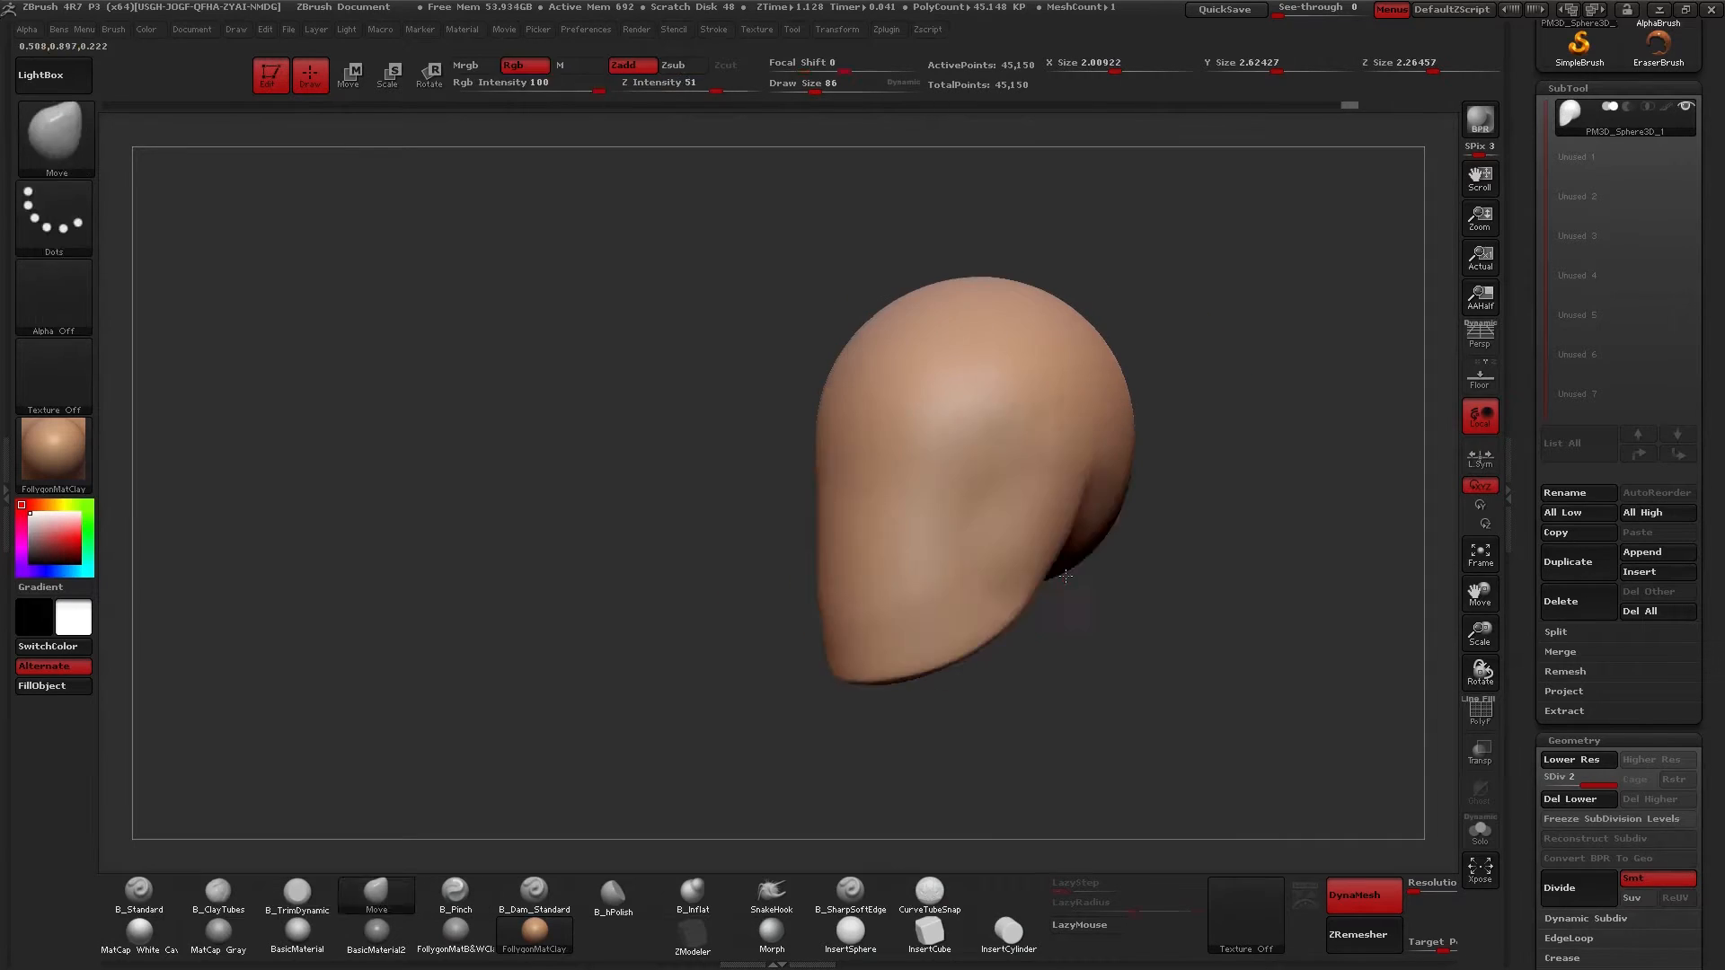
Shape the head form with the Move brush and close the open hole under the cut jaw.
{"action": "left_click_drag", "start_coordinate": [1005, 566], "coordinate": [901, 603]}
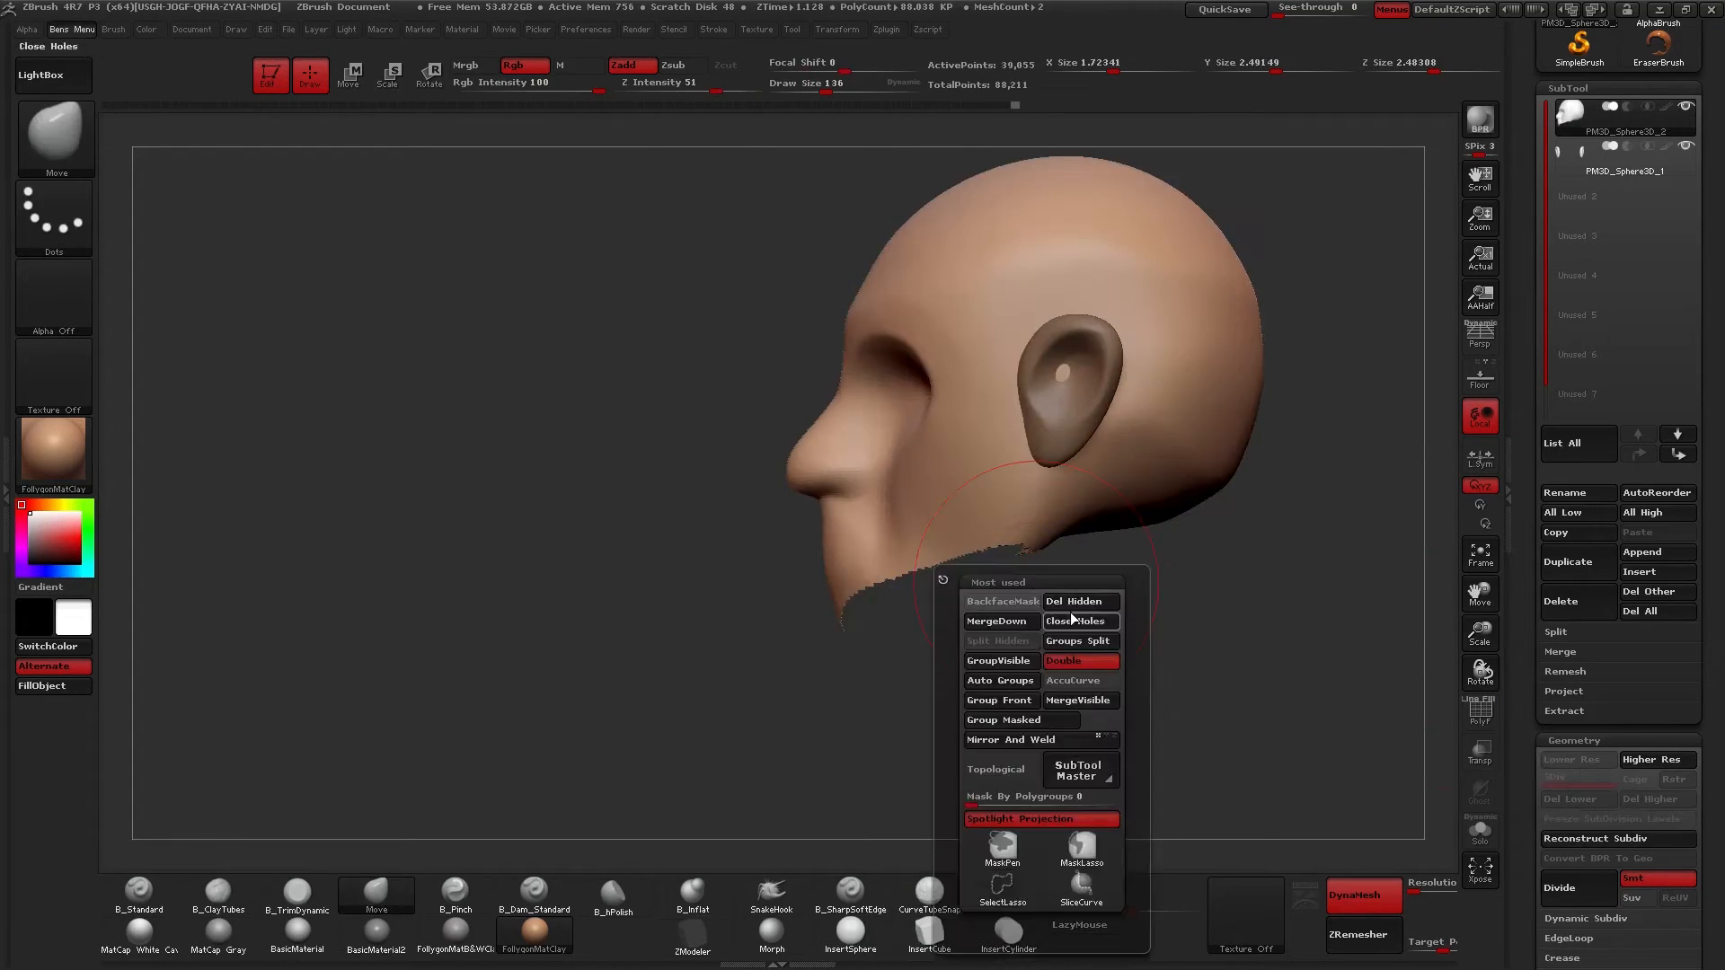
{"action": "left_click", "coordinate": [1072, 621]}
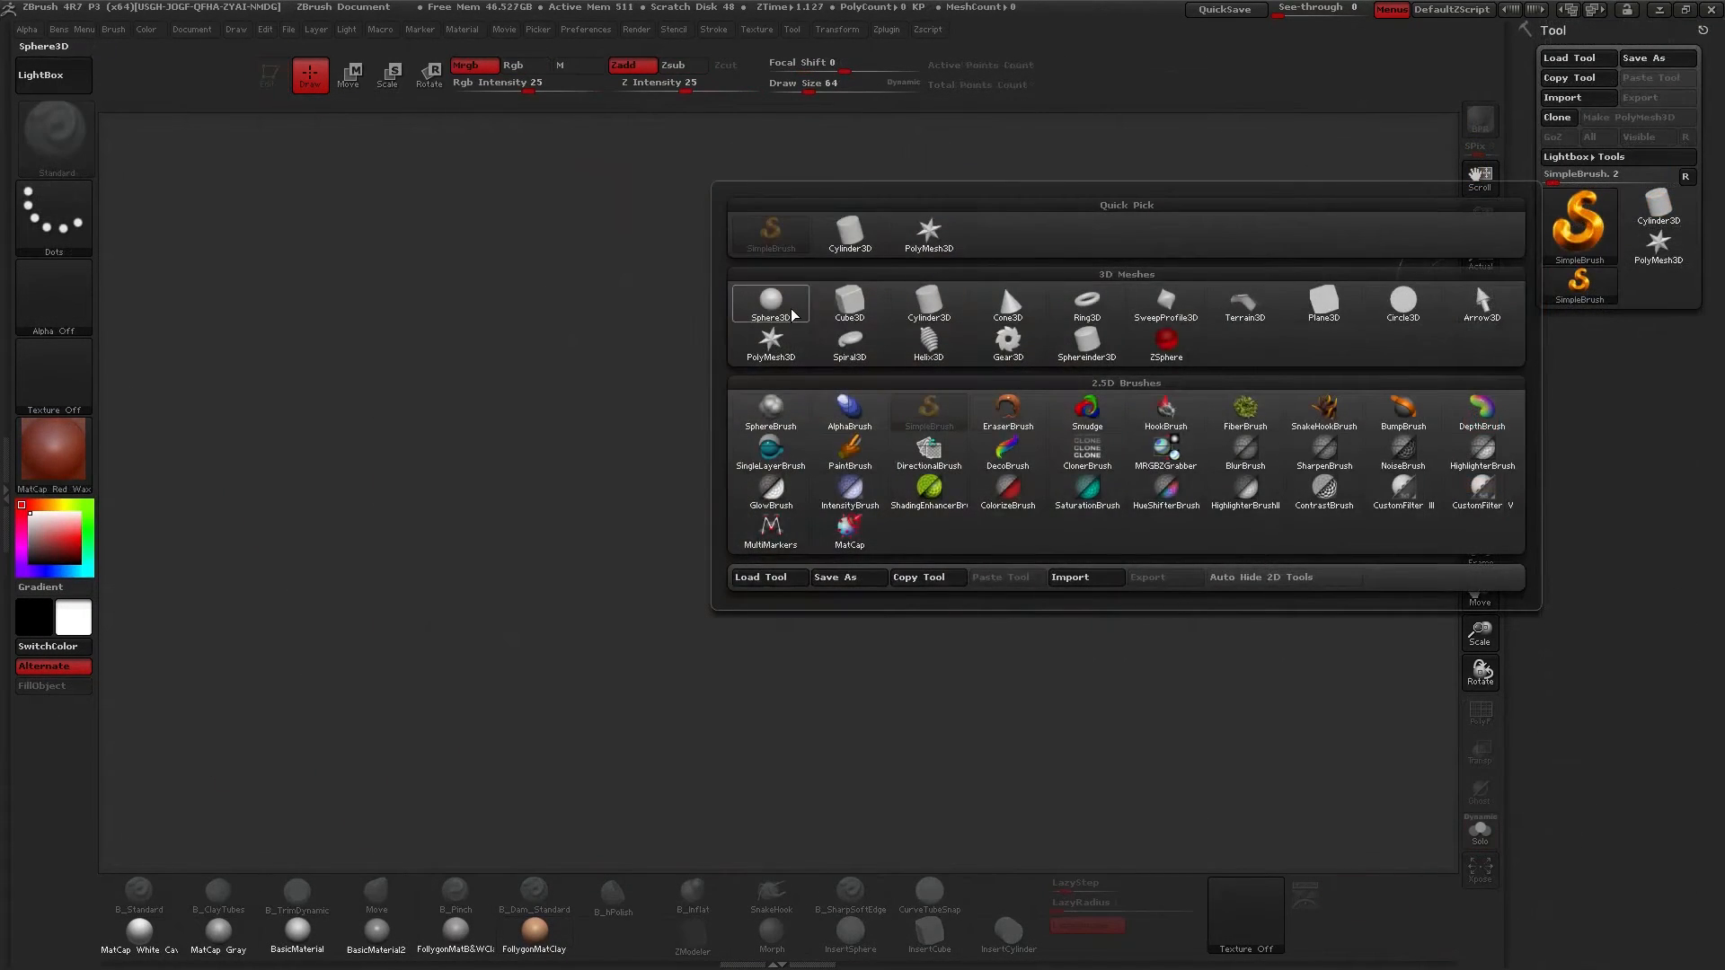
Draw a Sphere3D on the canvas, make it editable, convert it to a PolyMesh3D and open its subtool list.
{"action": "left_click", "coordinate": [791, 309]}
{"action": "left_click_drag", "start_coordinate": [820, 447], "coordinate": [836, 598]}
{"action": "key", "text": "t"}
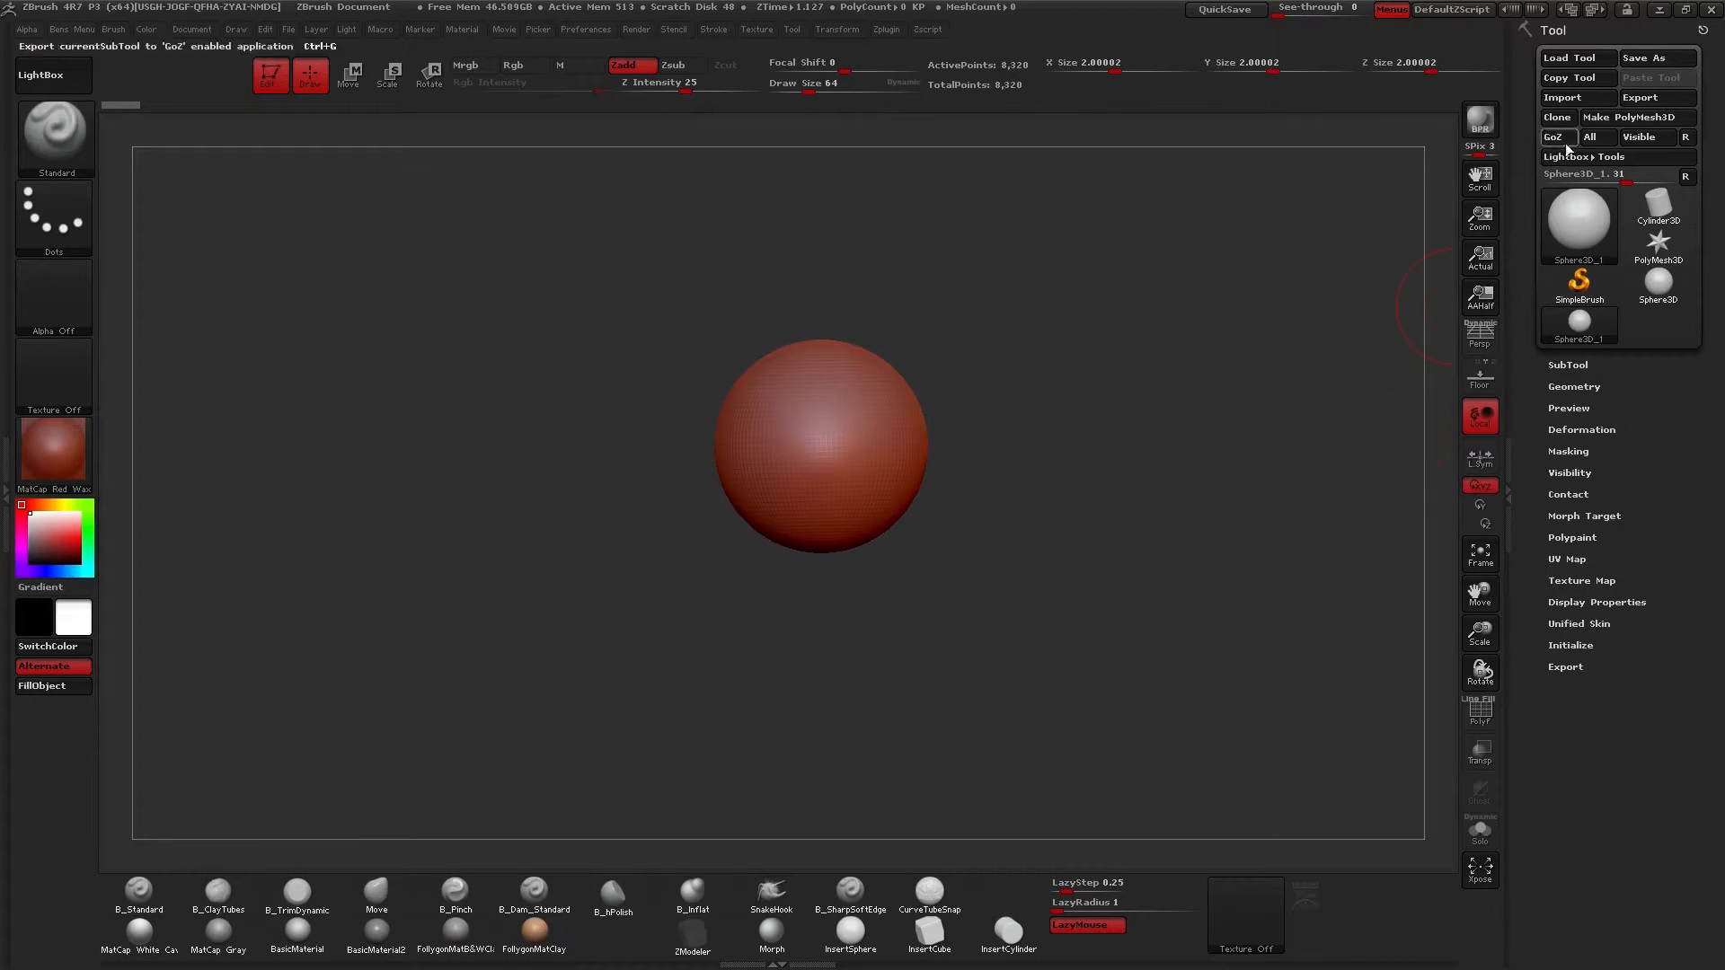
{"action": "left_click", "coordinate": [1645, 115]}
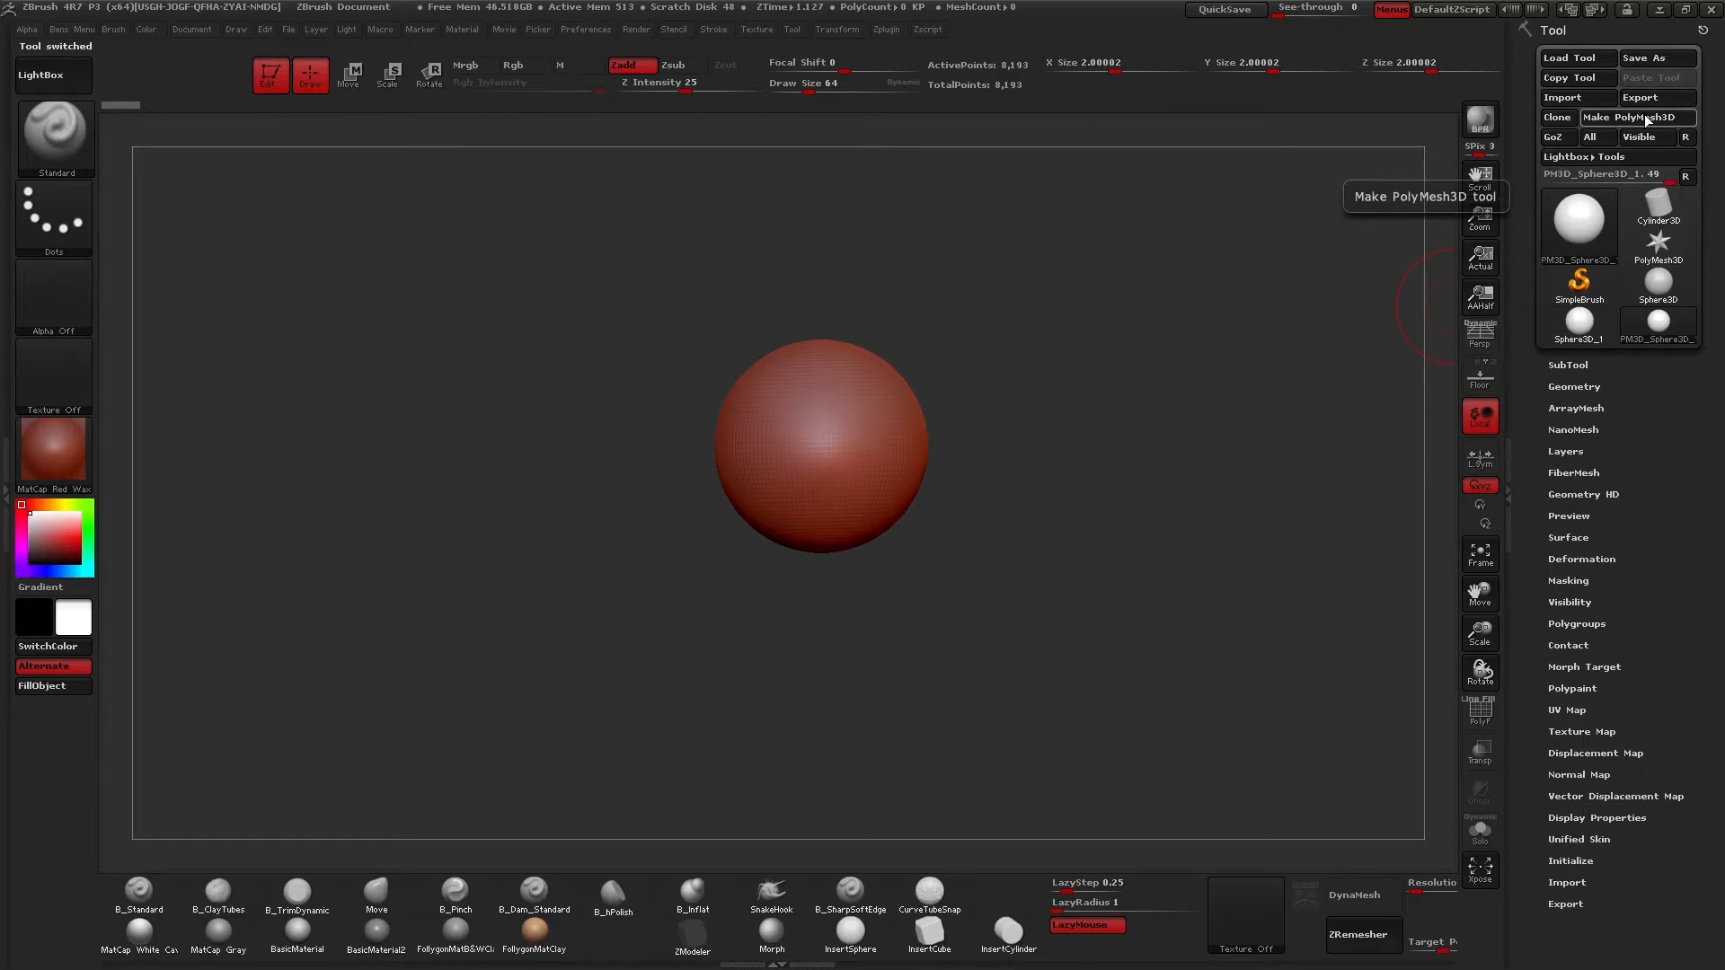
{"action": "left_click", "coordinate": [1581, 366]}
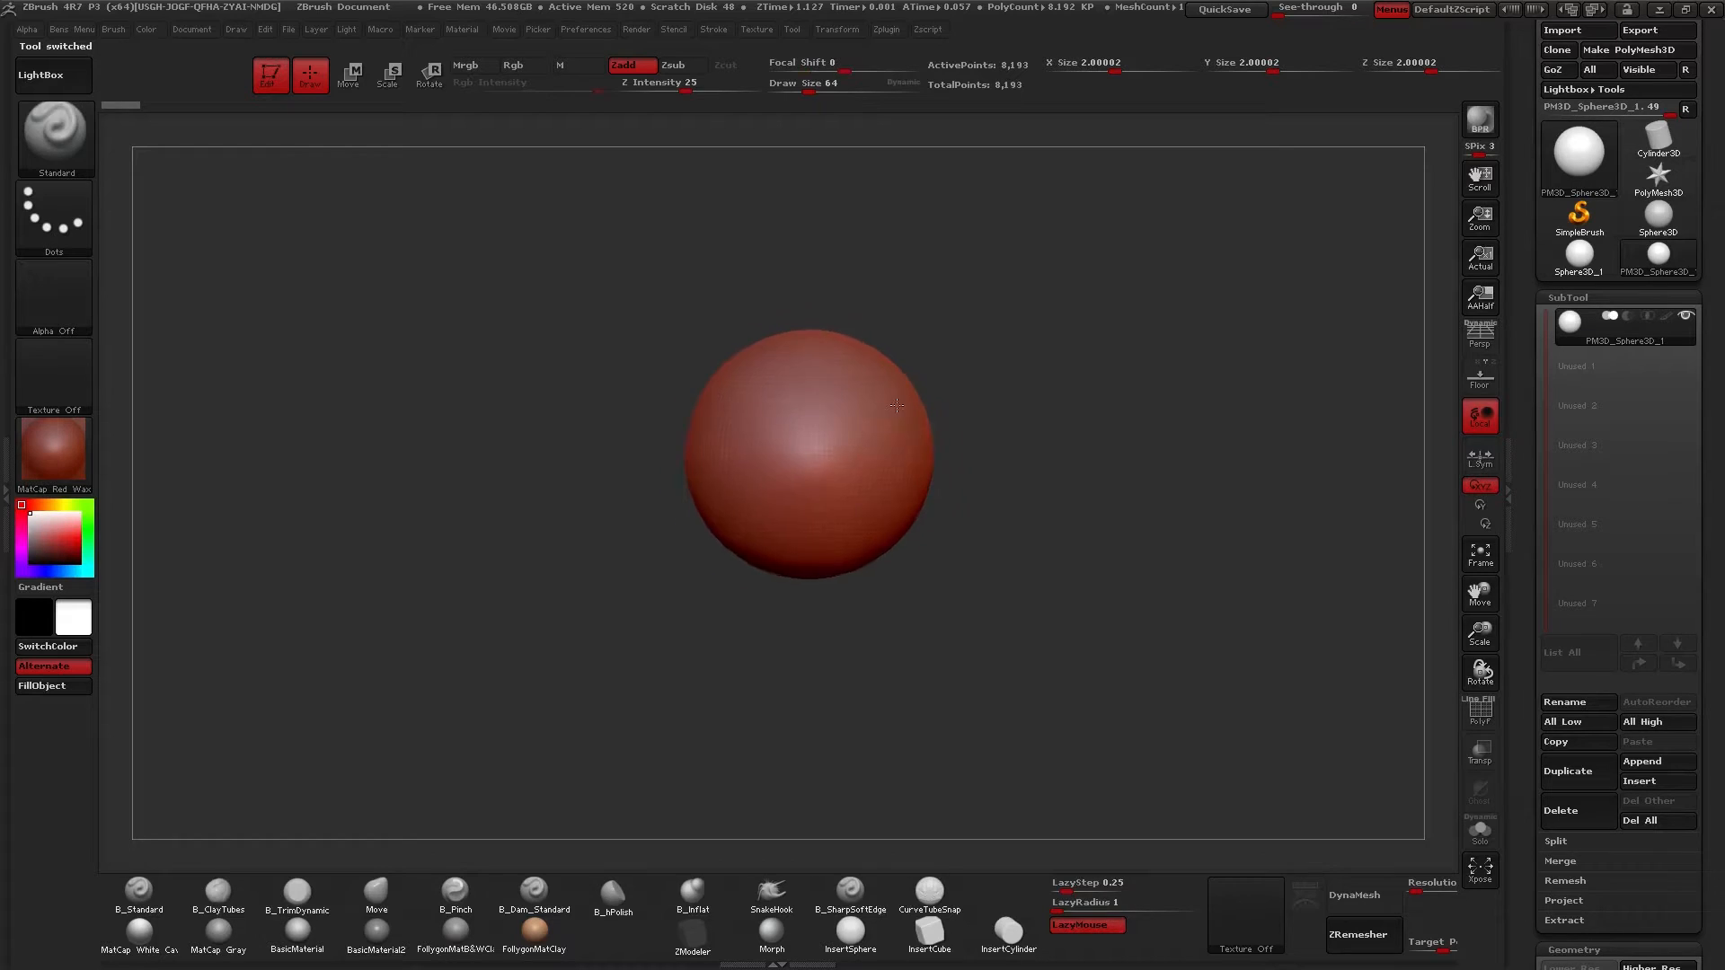
Frame the sphere and apply the FollygonMatB&WClay material after comparing it with FollygonMatClay.
{"action": "key", "text": "f"}
{"action": "key", "text": "shift+f"}
{"action": "key", "text": "shift+f"}
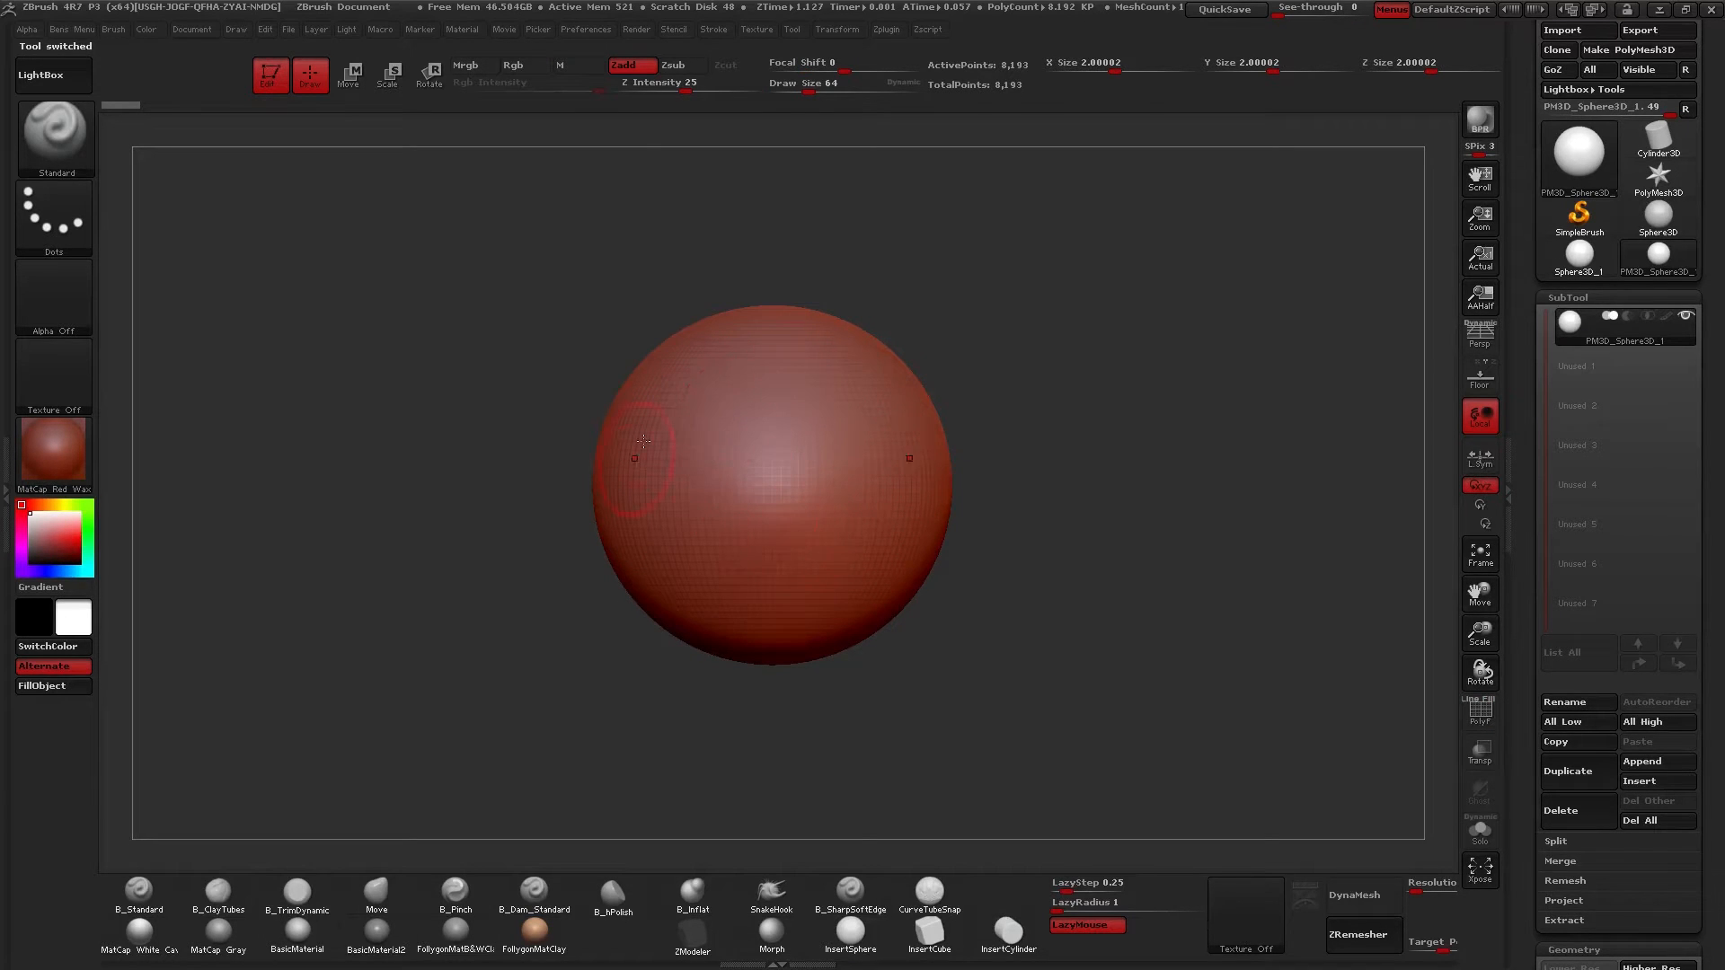
{"action": "right_click_drag", "start_coordinate": [857, 555], "coordinate": [880, 470], "text": "ctrl"}
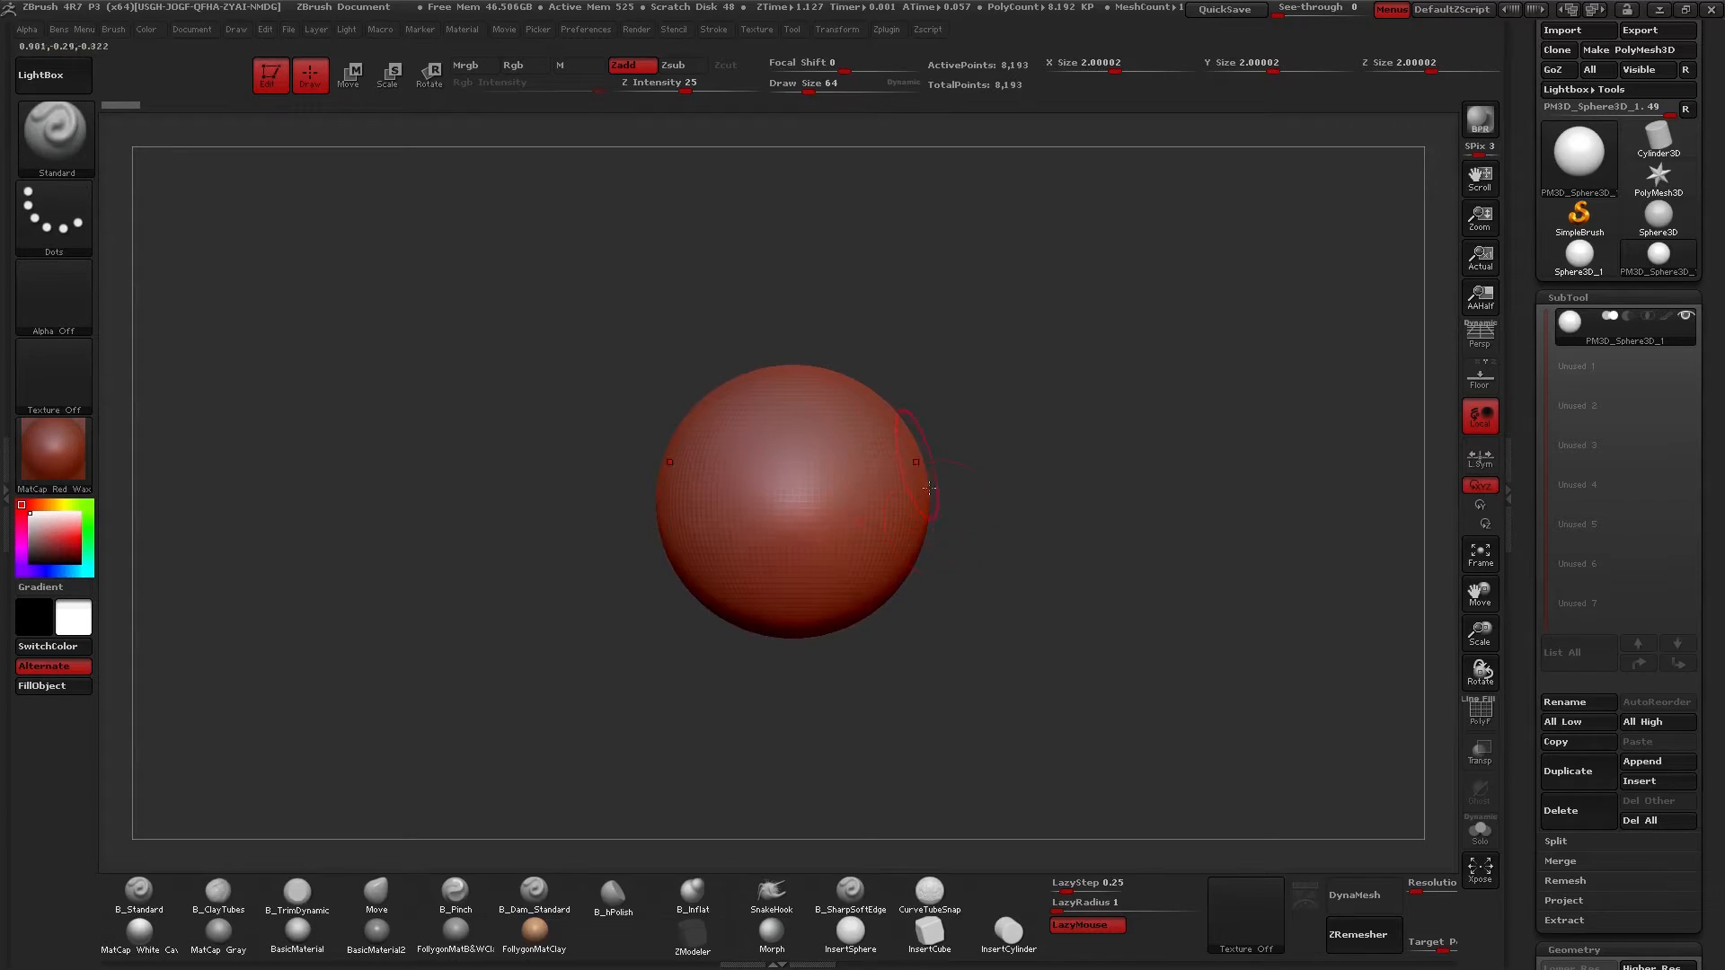
{"action": "left_click", "coordinate": [449, 958]}
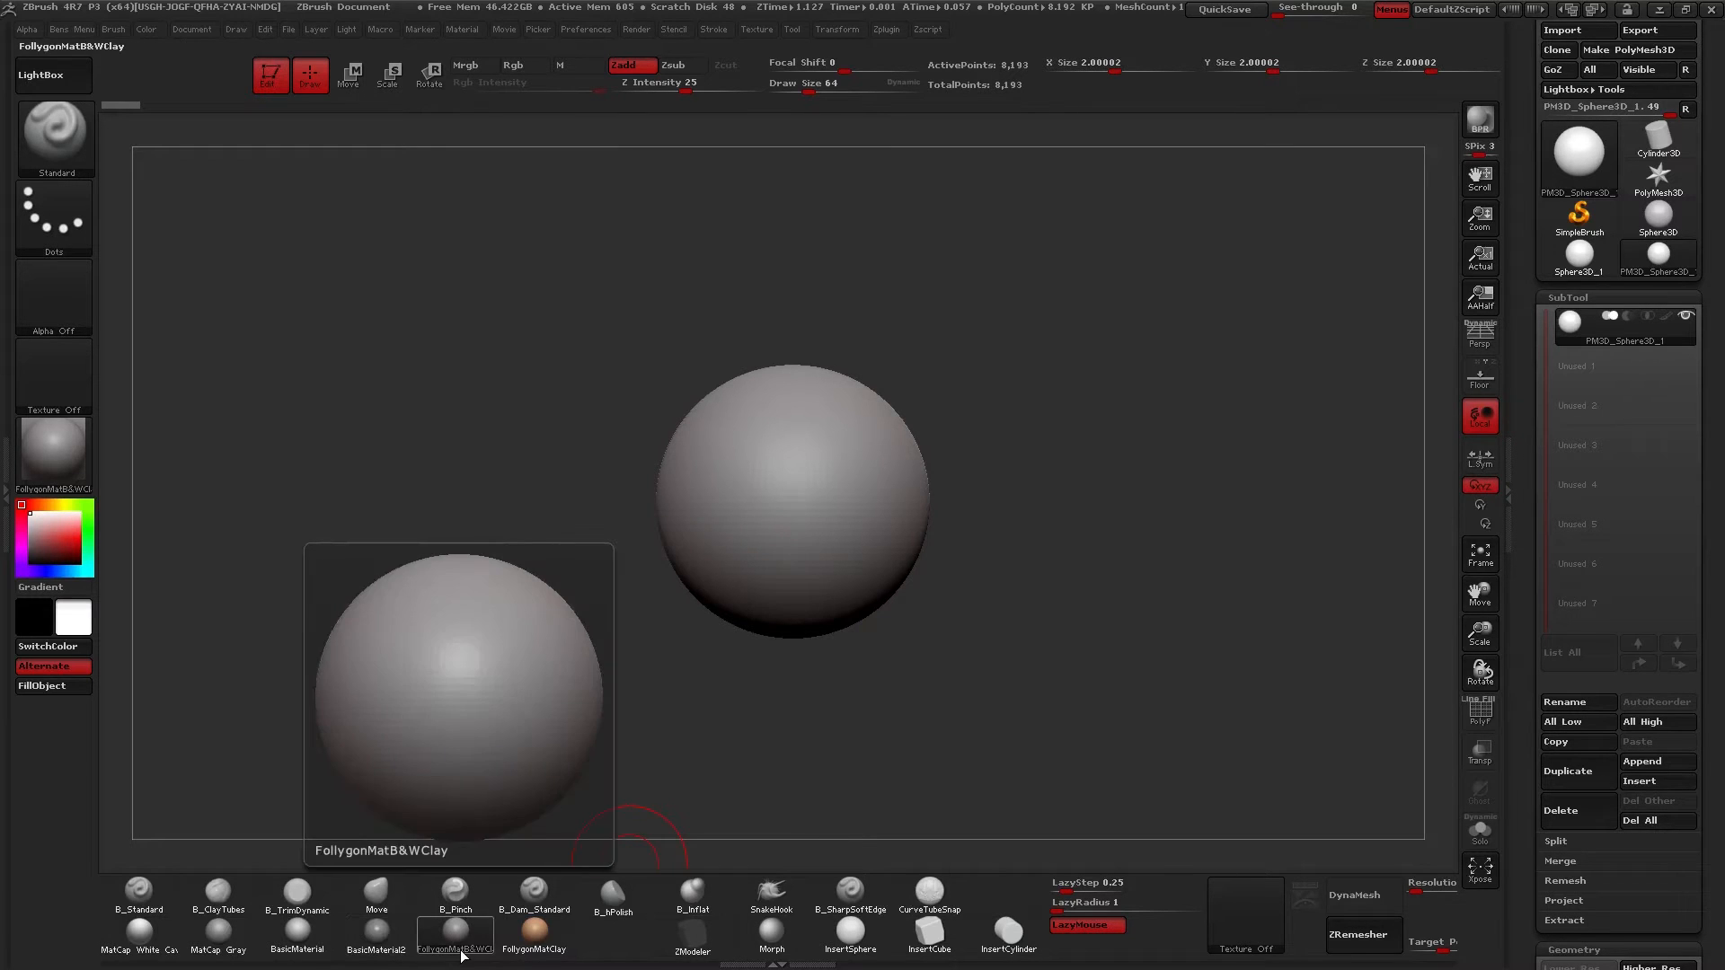
{"action": "left_click", "coordinate": [535, 934]}
{"action": "left_click", "coordinate": [509, 942]}
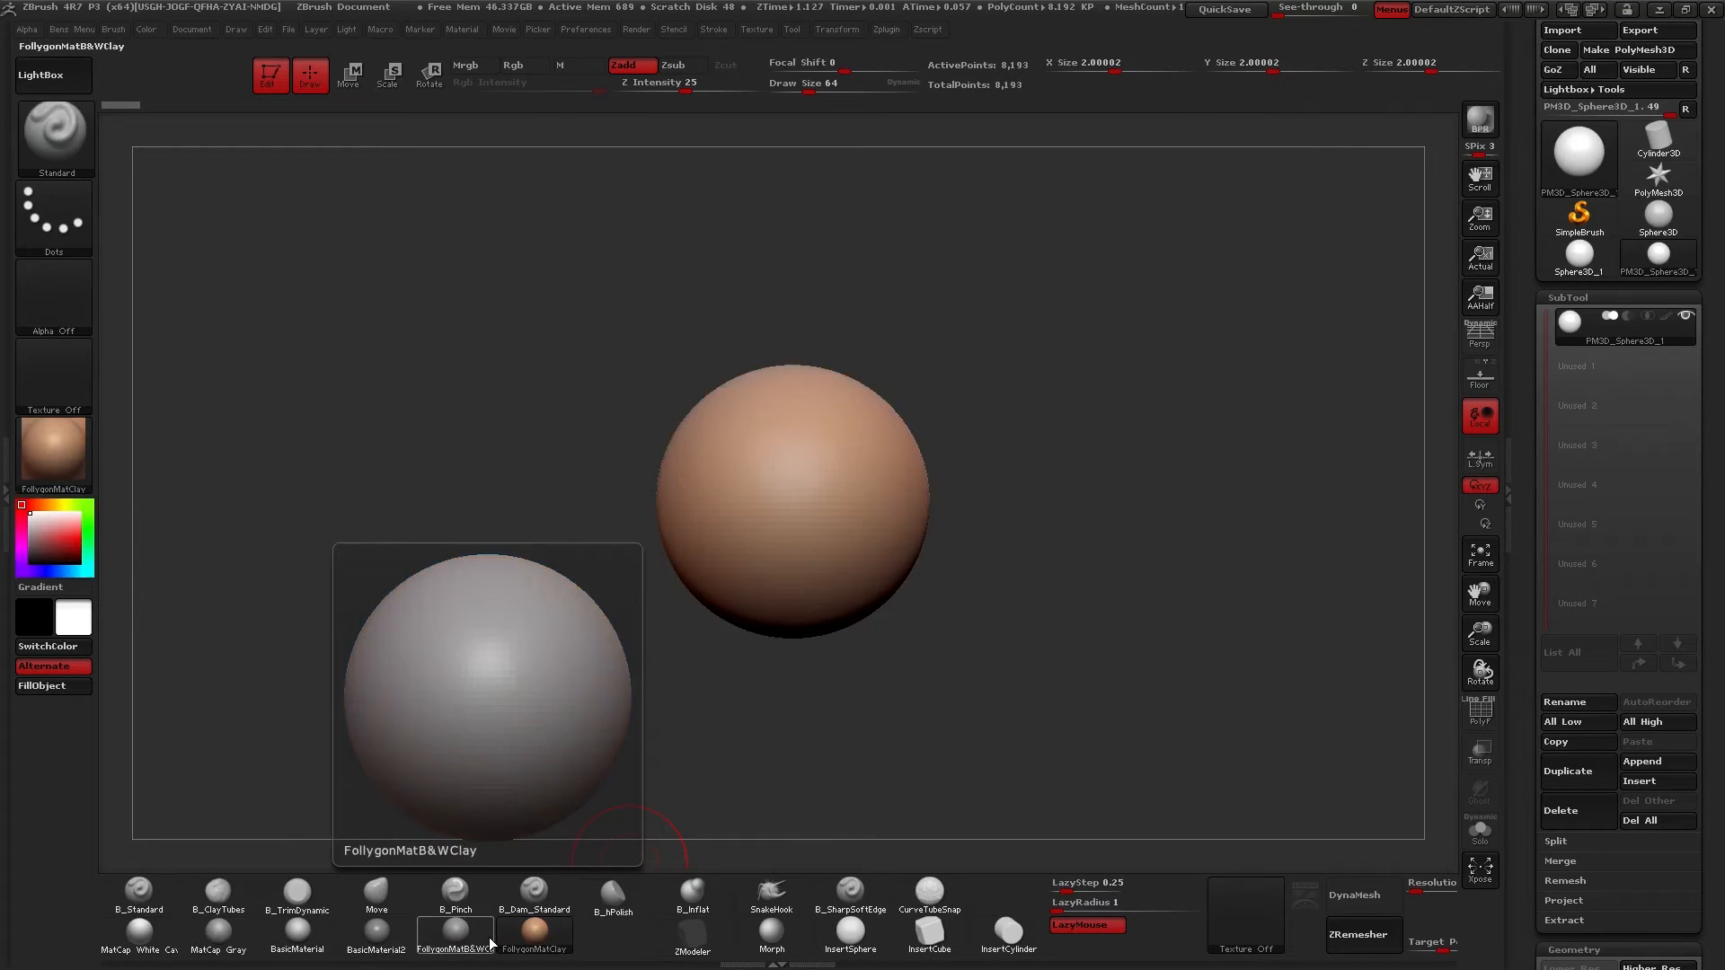
{"action": "left_click", "coordinate": [490, 940]}
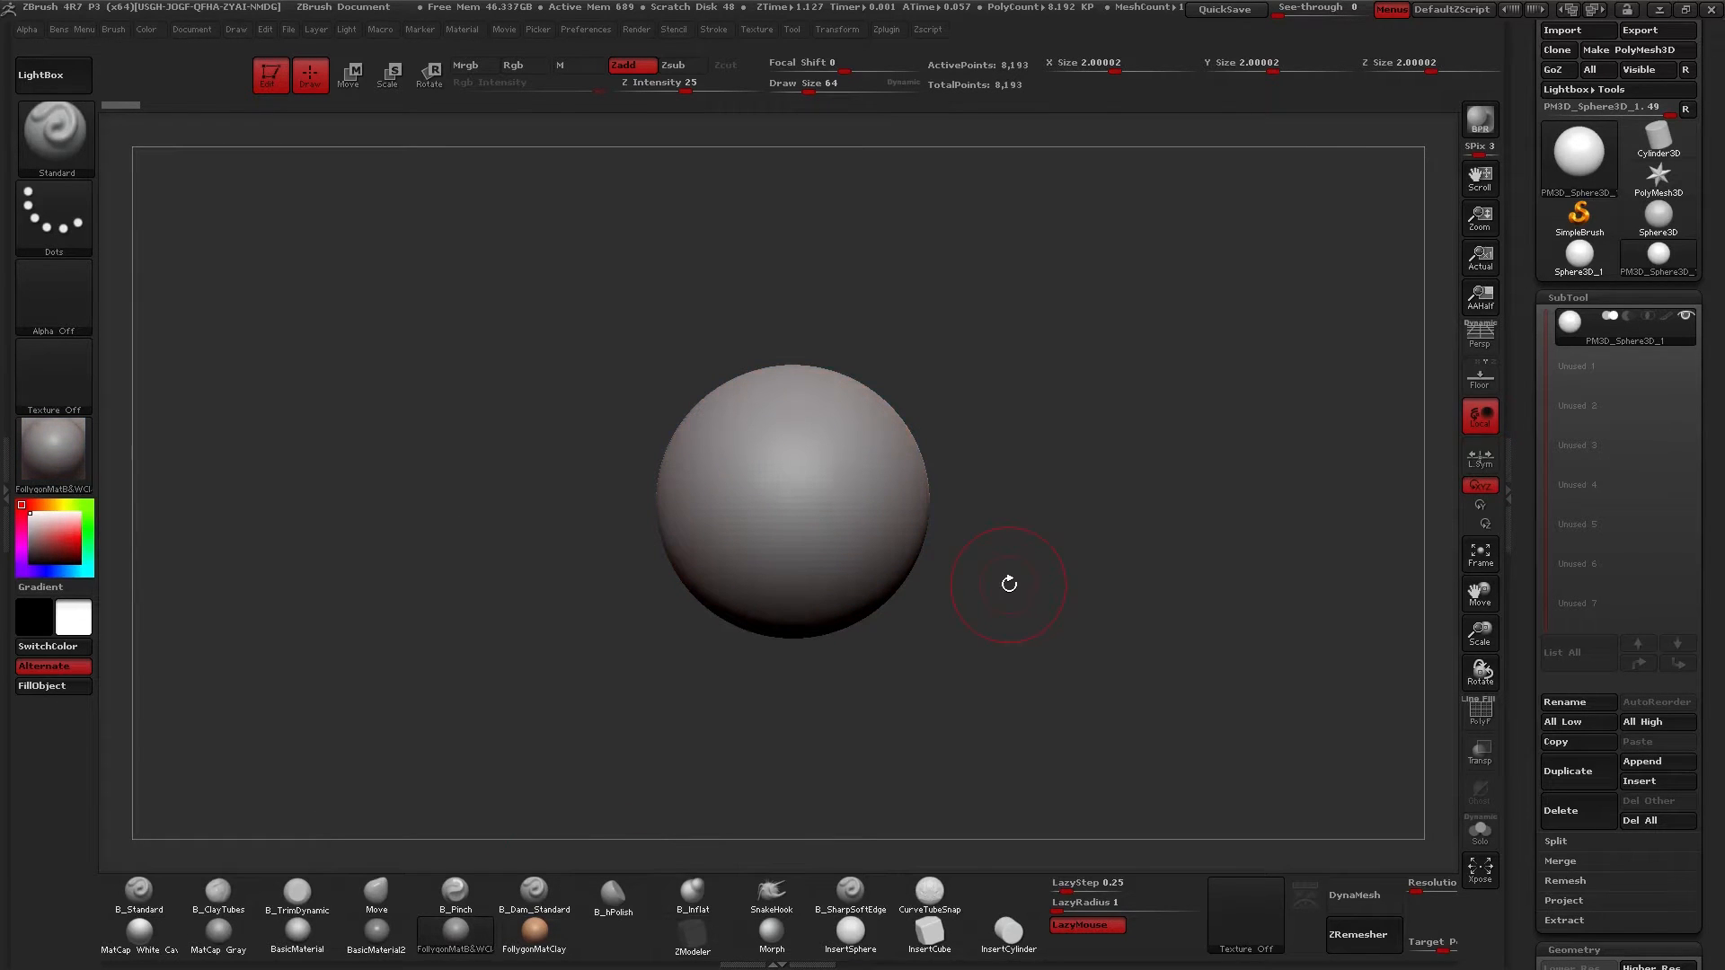
Rename the sphere subtool to Eye.
{"action": "left_click", "coordinate": [1572, 701]}
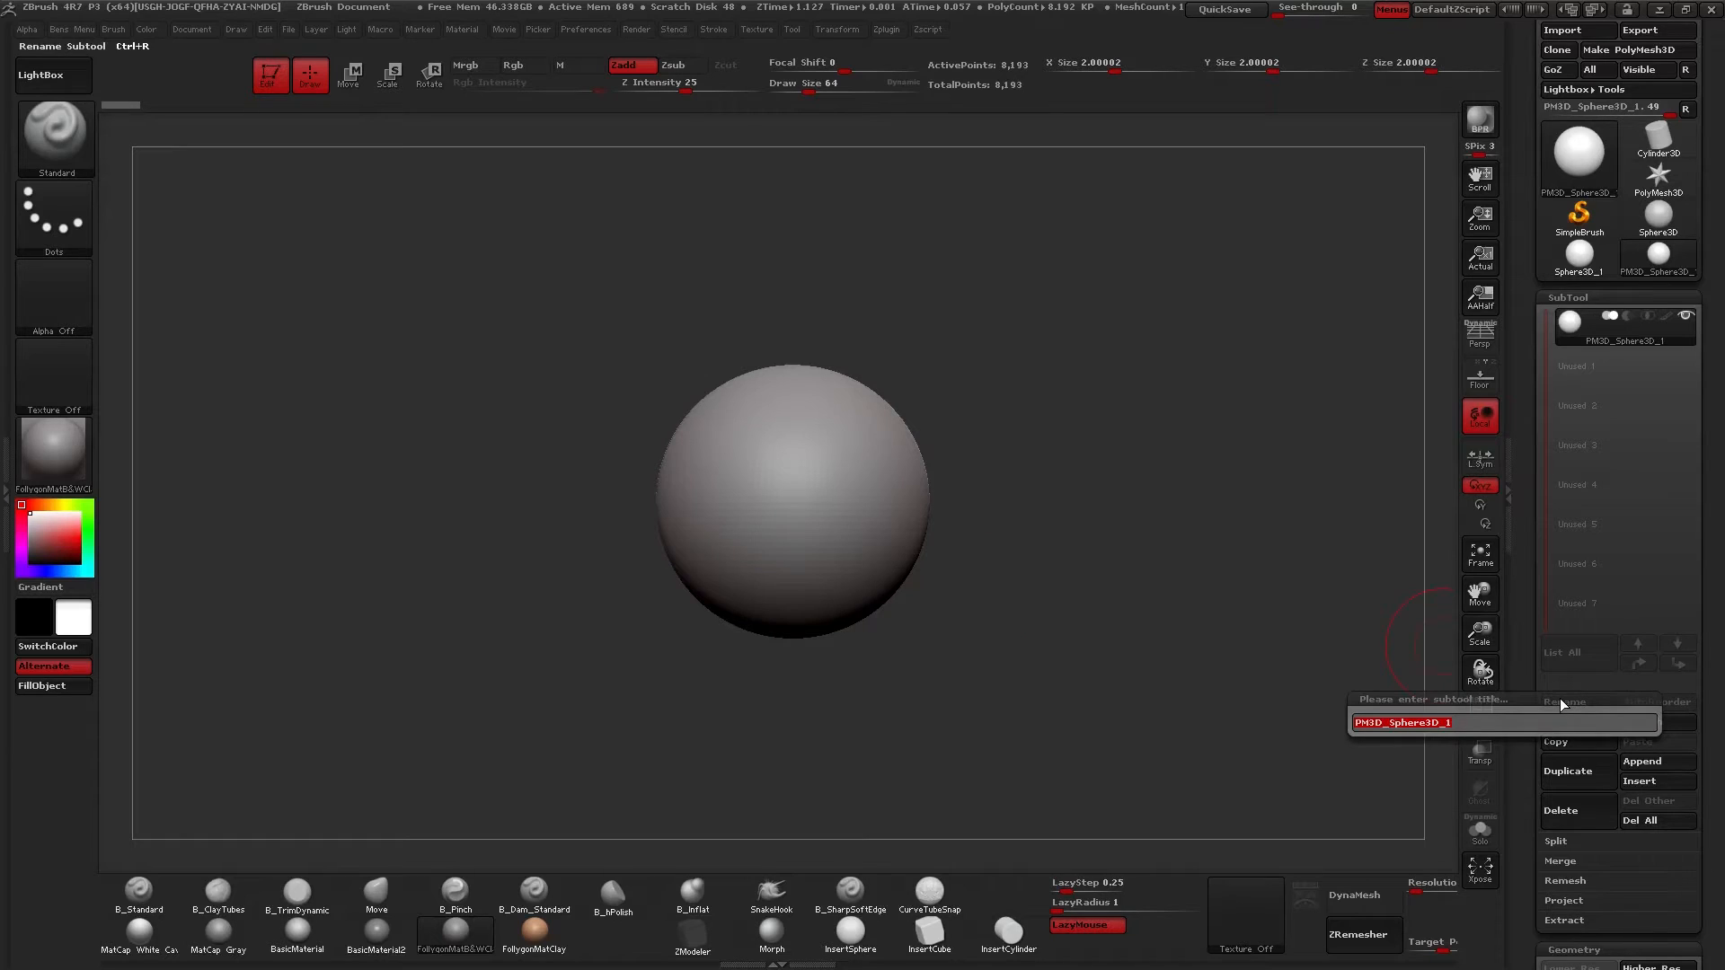
{"action": "type", "text": "Eye"}
{"action": "key", "text": "Return"}
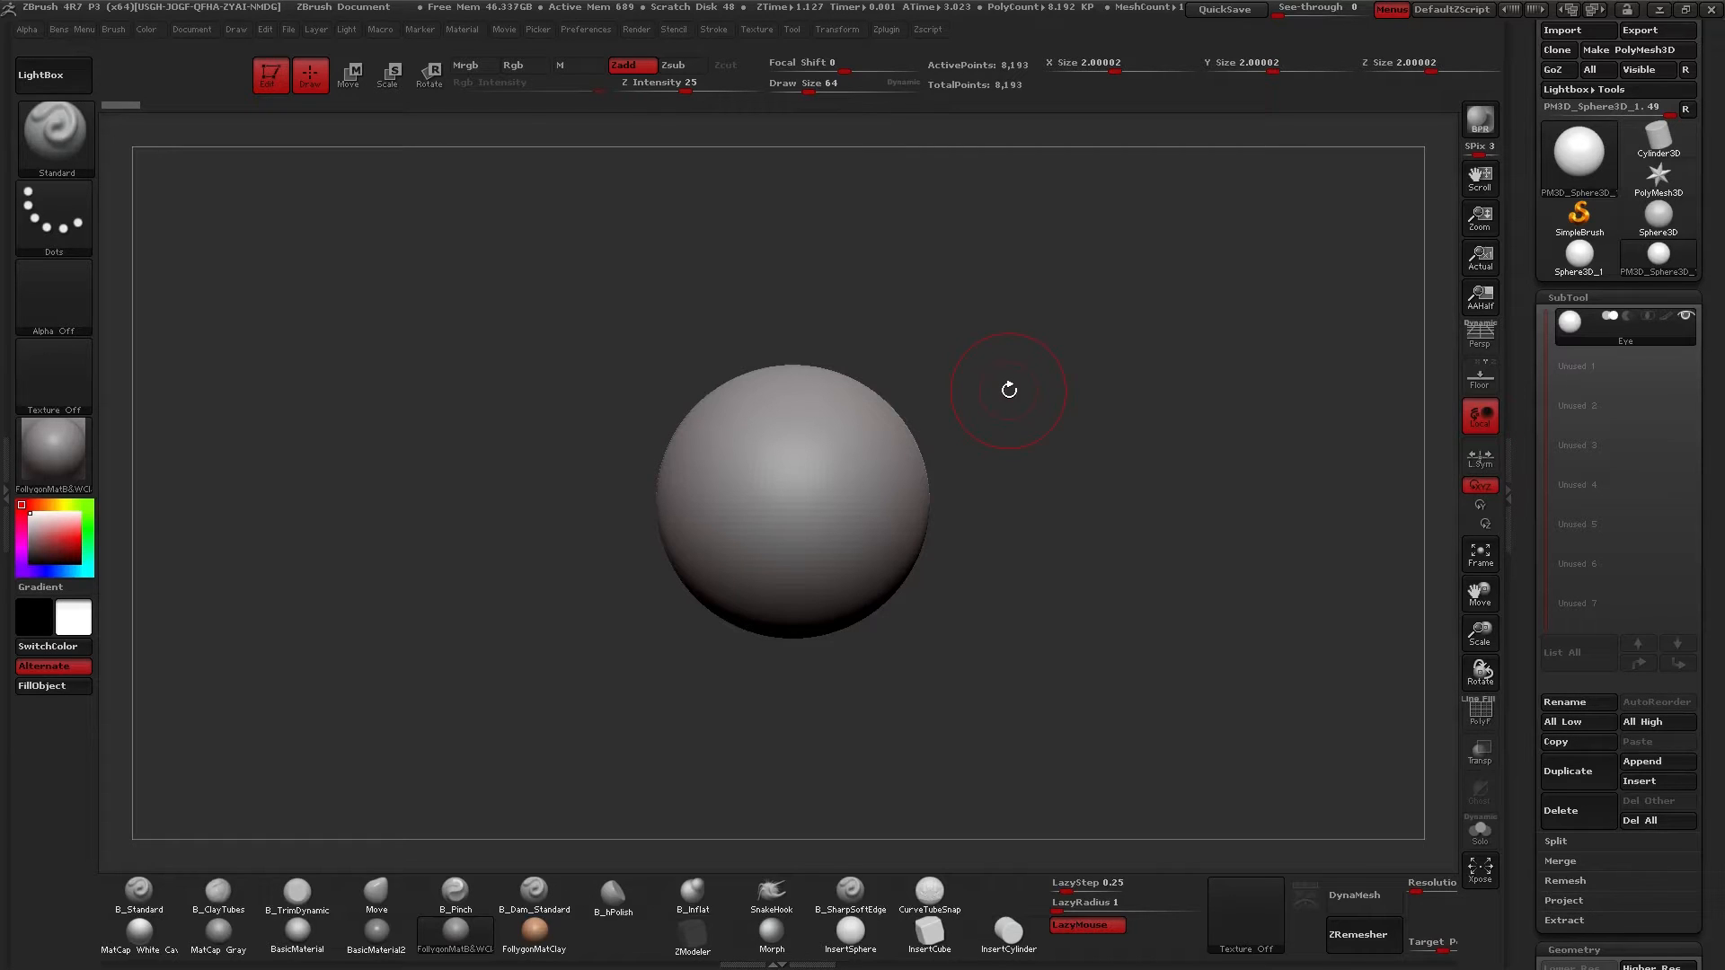
Insert an eye with eyelids on the front of the sphere using FollyEyeBrush, and show its polygroups with polyframe.
{"action": "key", "text": "b"}
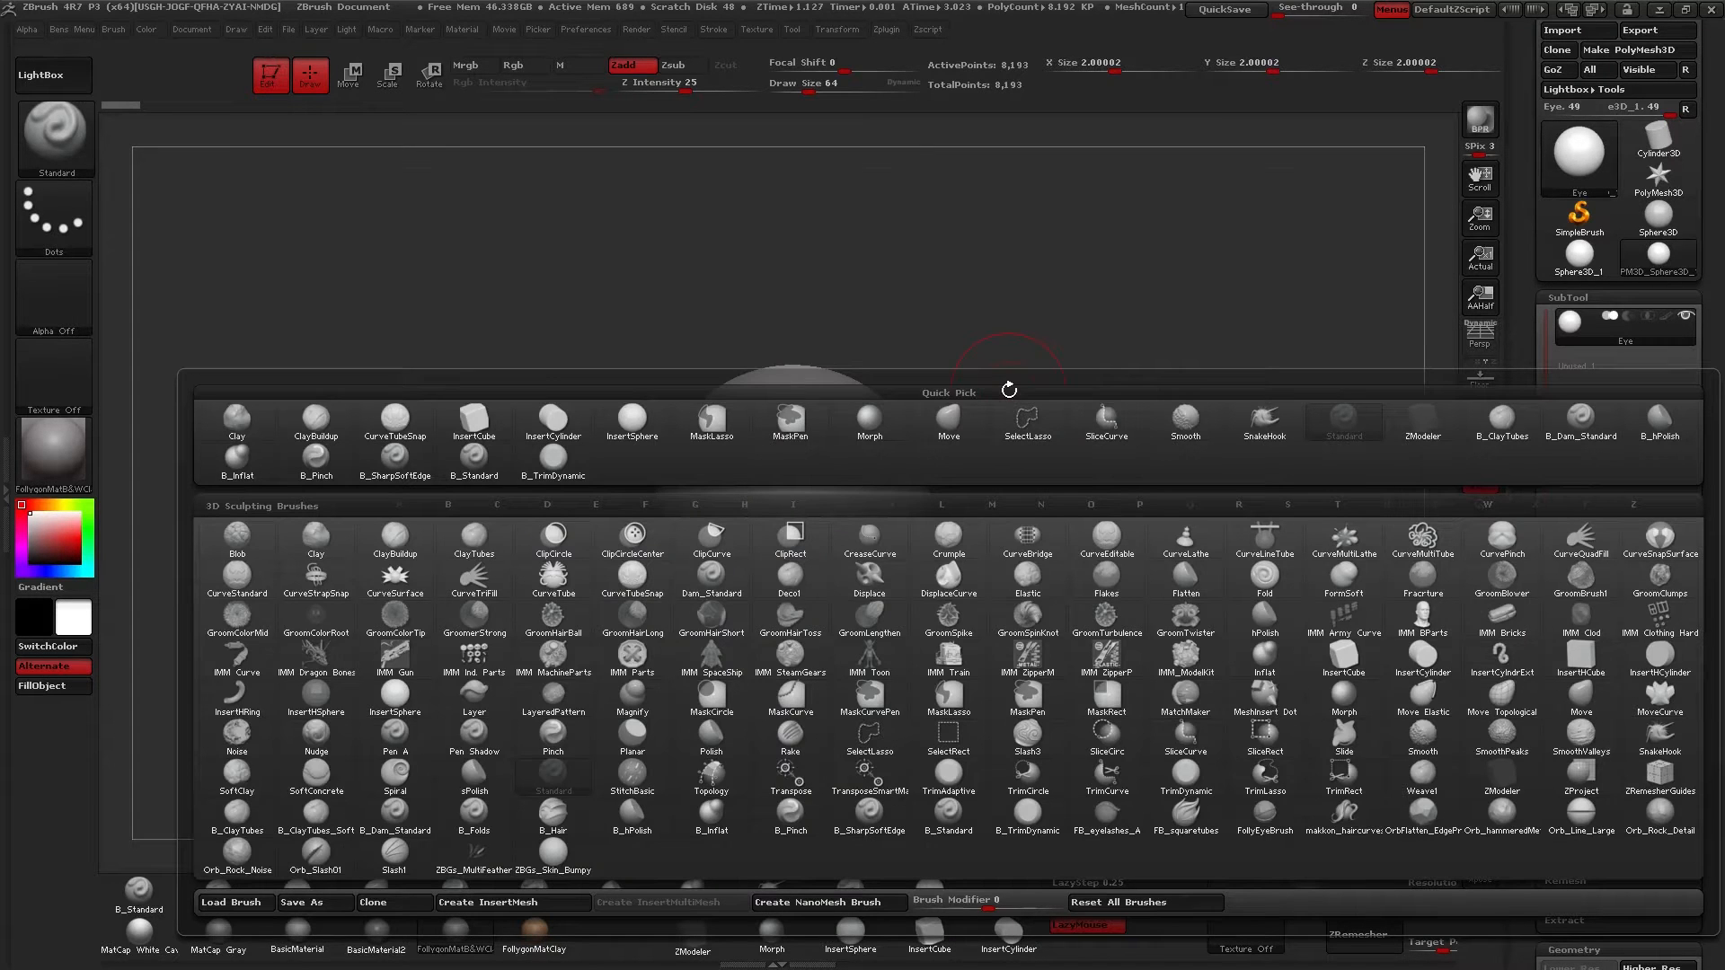
{"action": "key", "text": "f"}
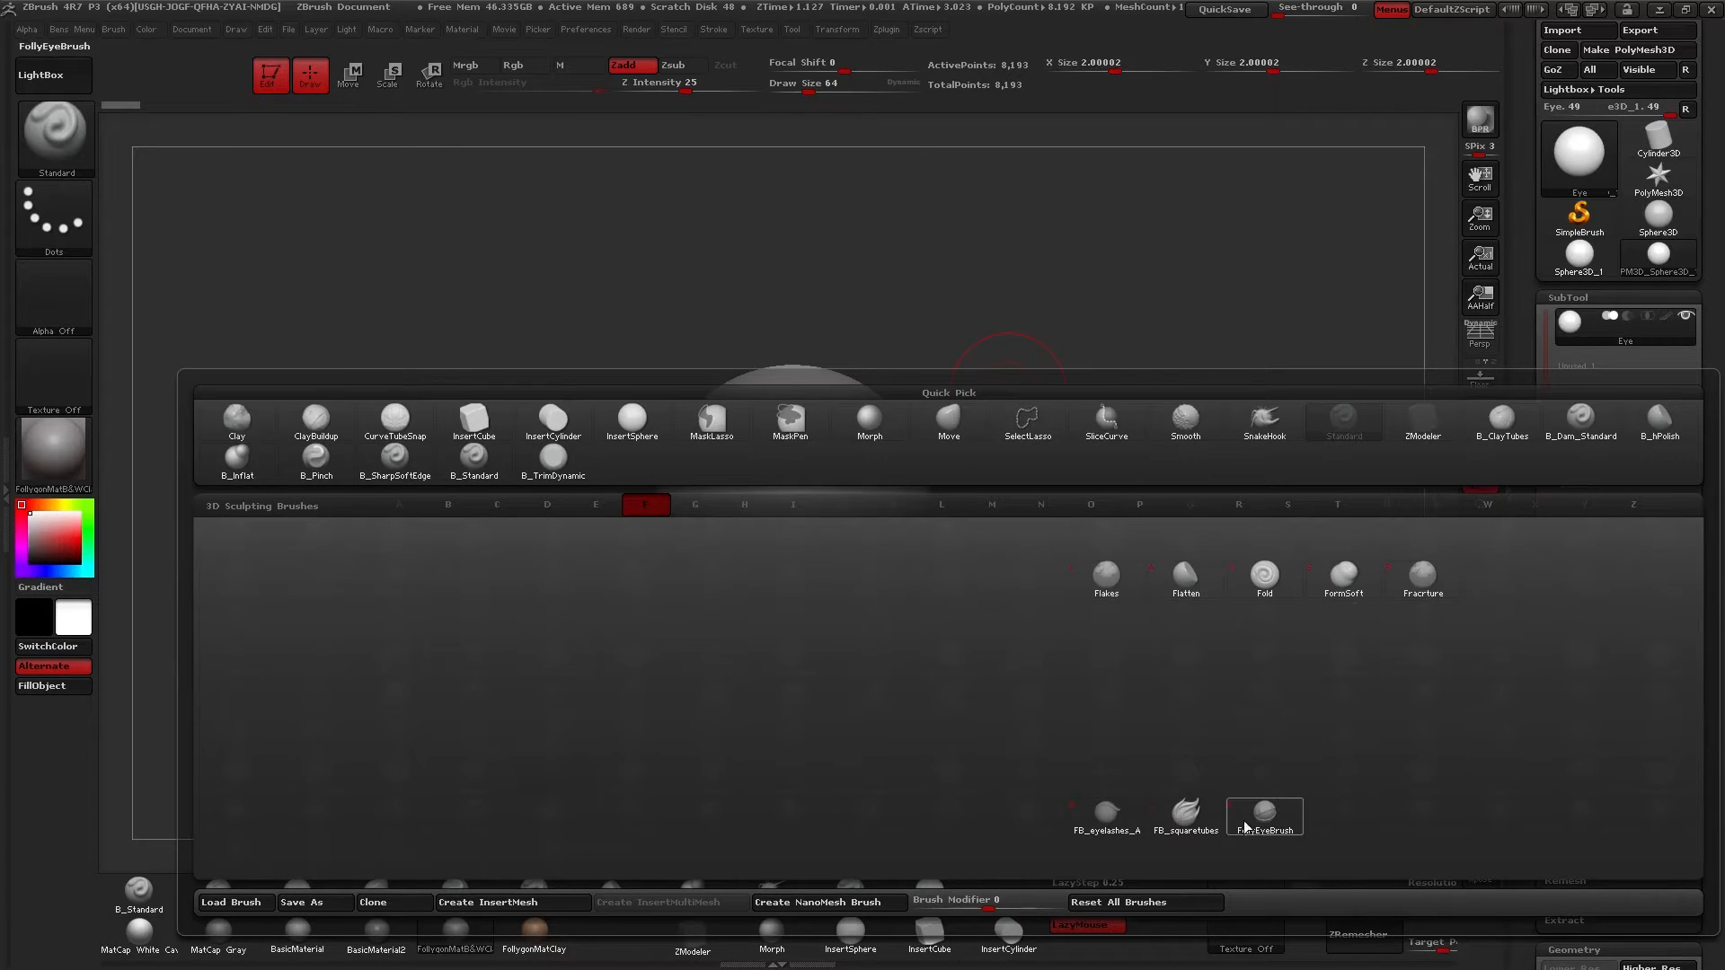
{"action": "left_click", "coordinate": [1288, 819]}
{"action": "right_click_drag", "start_coordinate": [1025, 468], "coordinate": [904, 484], "text": "ctrl"}
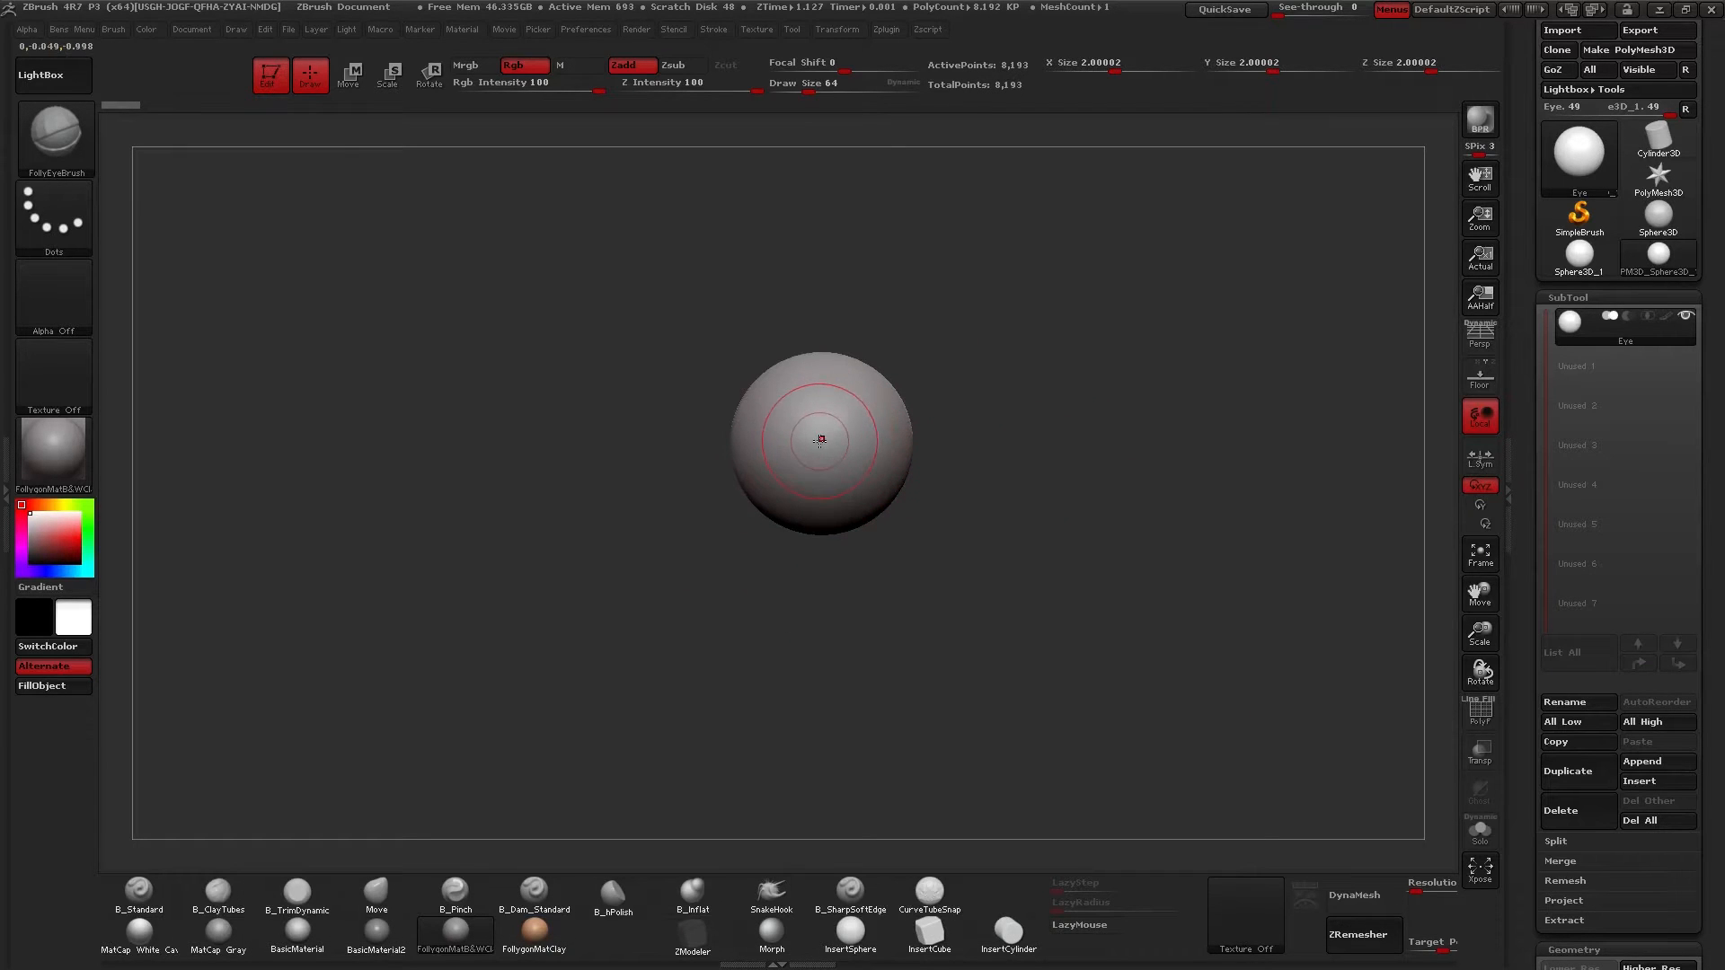
{"action": "left_click_drag", "start_coordinate": [822, 461], "coordinate": [830, 531]}
{"action": "mouse_move", "coordinate": [976, 546]}
{"action": "right_mouse_down"}
{"action": "mouse_move", "coordinate": [881, 560]}
{"action": "mouse_move", "coordinate": [785, 517]}
{"action": "mouse_move", "coordinate": [811, 534]}
{"action": "mouse_move", "coordinate": [795, 508]}
{"action": "mouse_move", "coordinate": [921, 509]}
{"action": "mouse_move", "coordinate": [839, 524]}
{"action": "right_mouse_up"}
{"action": "key", "text": "shift+f"}
{"action": "right_click_drag", "start_coordinate": [702, 431], "coordinate": [810, 451]}
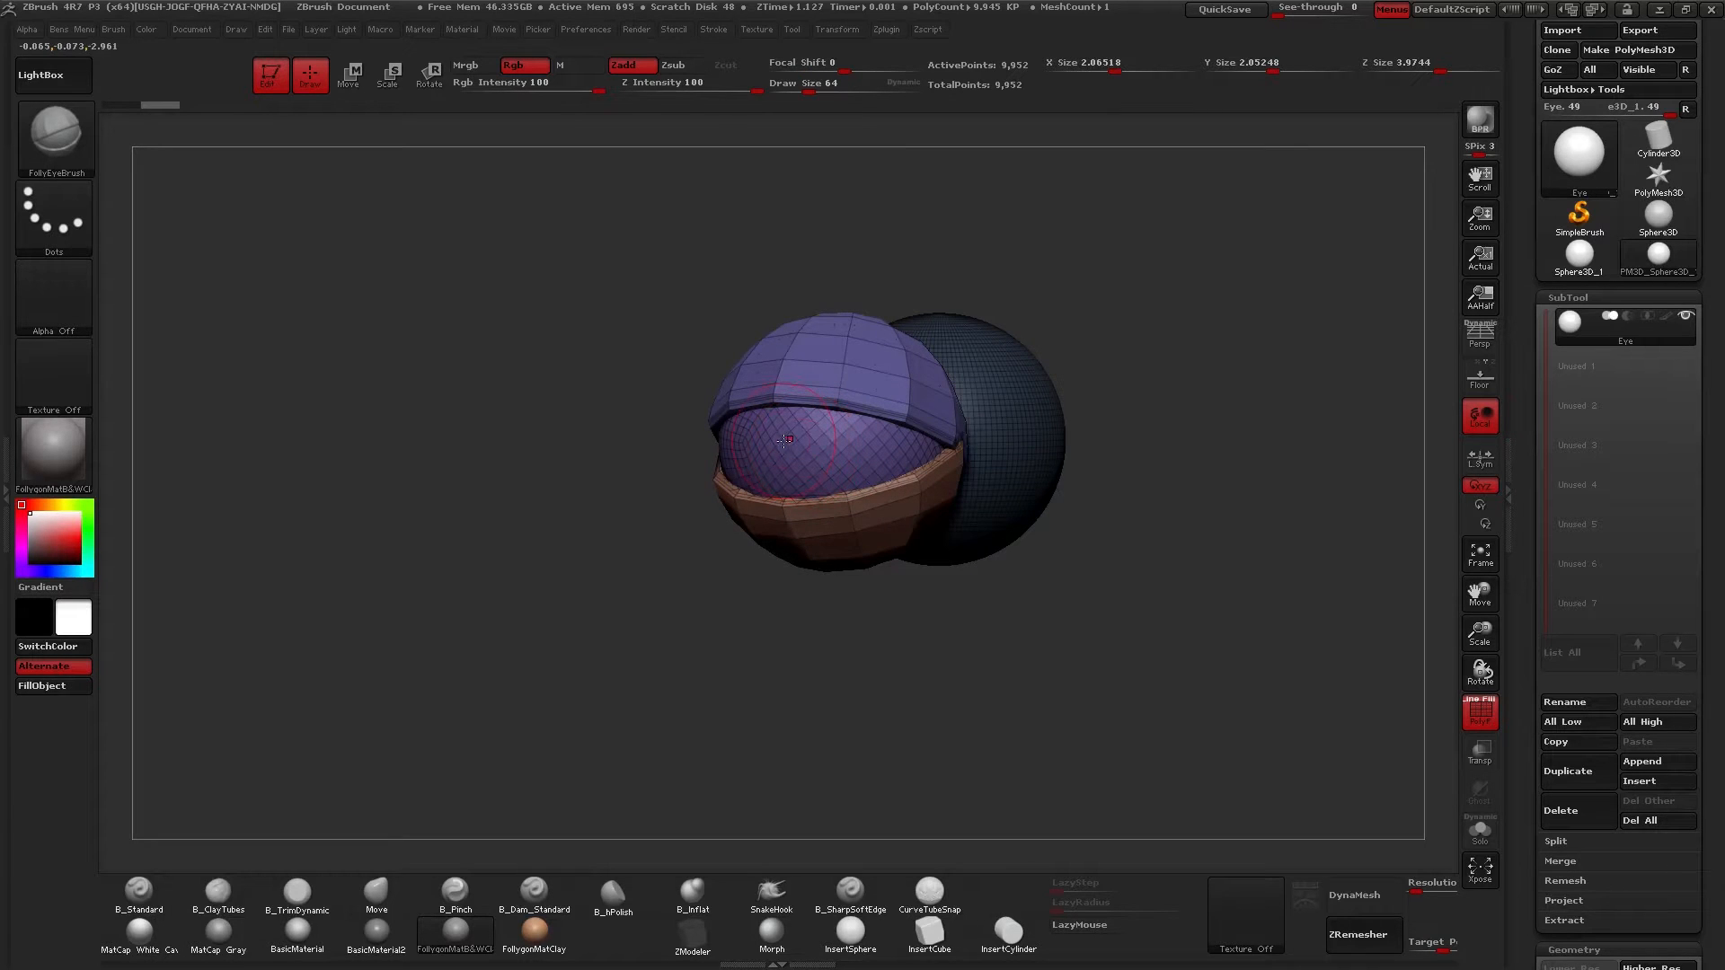
{"action": "right_click_drag", "start_coordinate": [783, 439], "coordinate": [899, 476], "text": "ctrl"}
{"action": "right_click_drag", "start_coordinate": [826, 355], "coordinate": [845, 393], "text": "ctrl"}
{"action": "right_click_drag", "start_coordinate": [834, 598], "coordinate": [787, 608]}
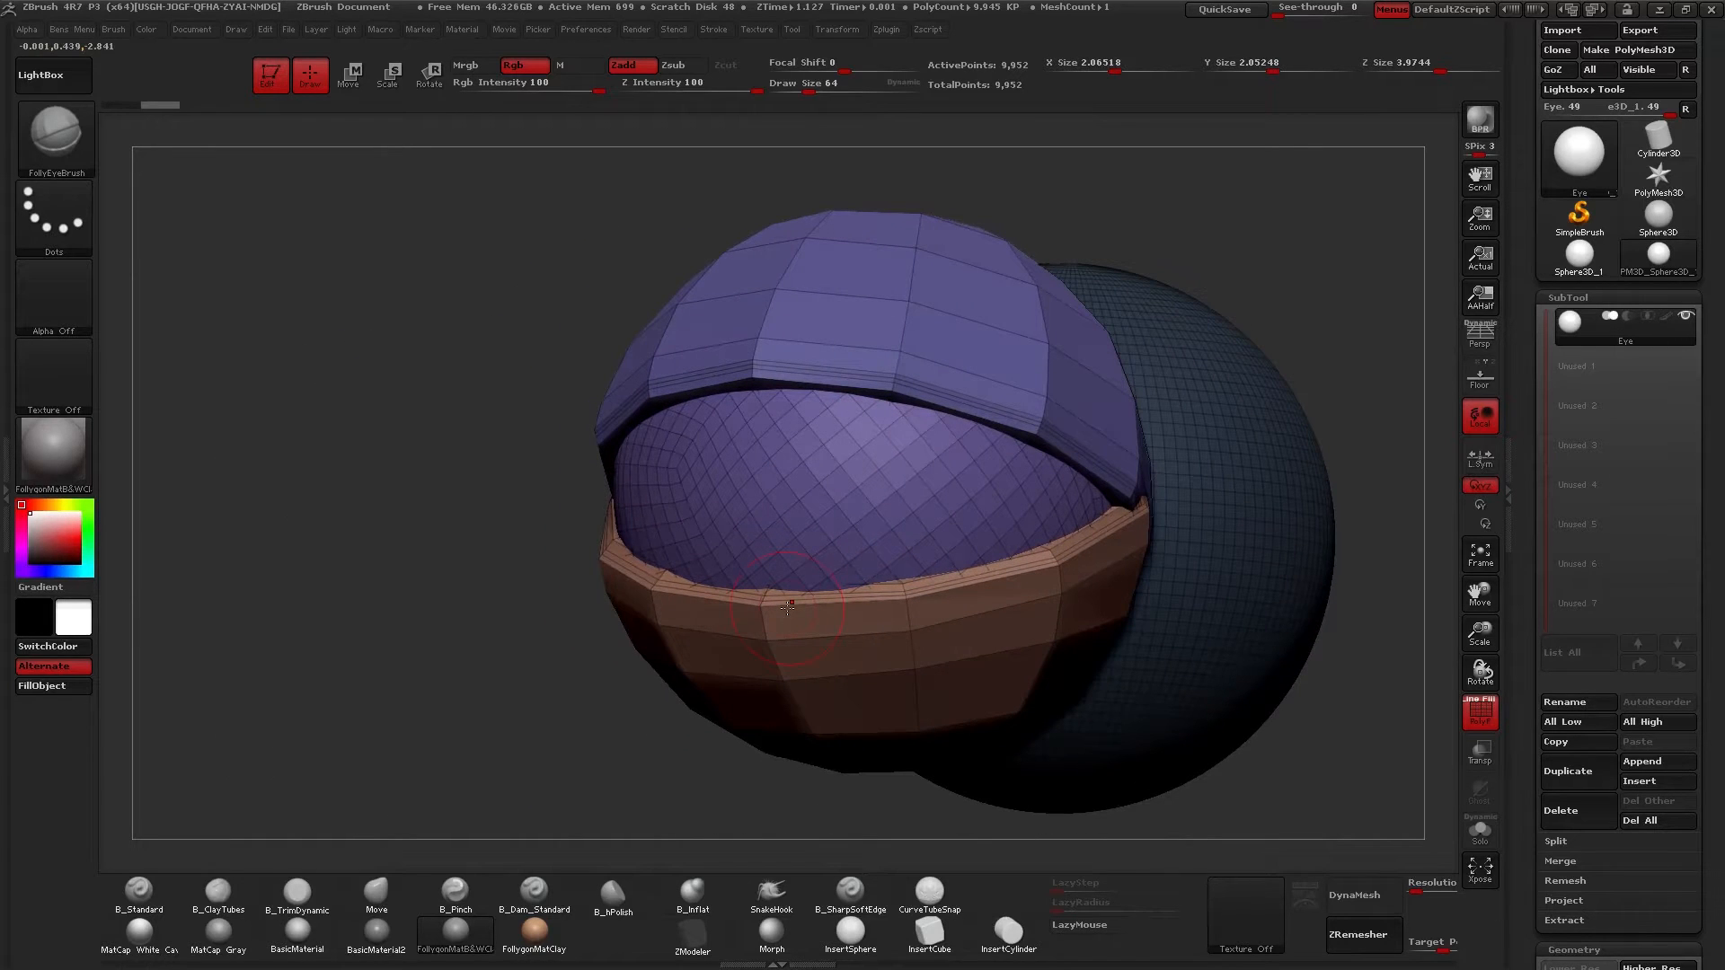
Preview the inserted eyelids with Dynamic Subdiv smoothing on and off, with and without polyframe.
{"action": "left_click_drag", "start_coordinate": [1520, 595], "coordinate": [1534, 462]}
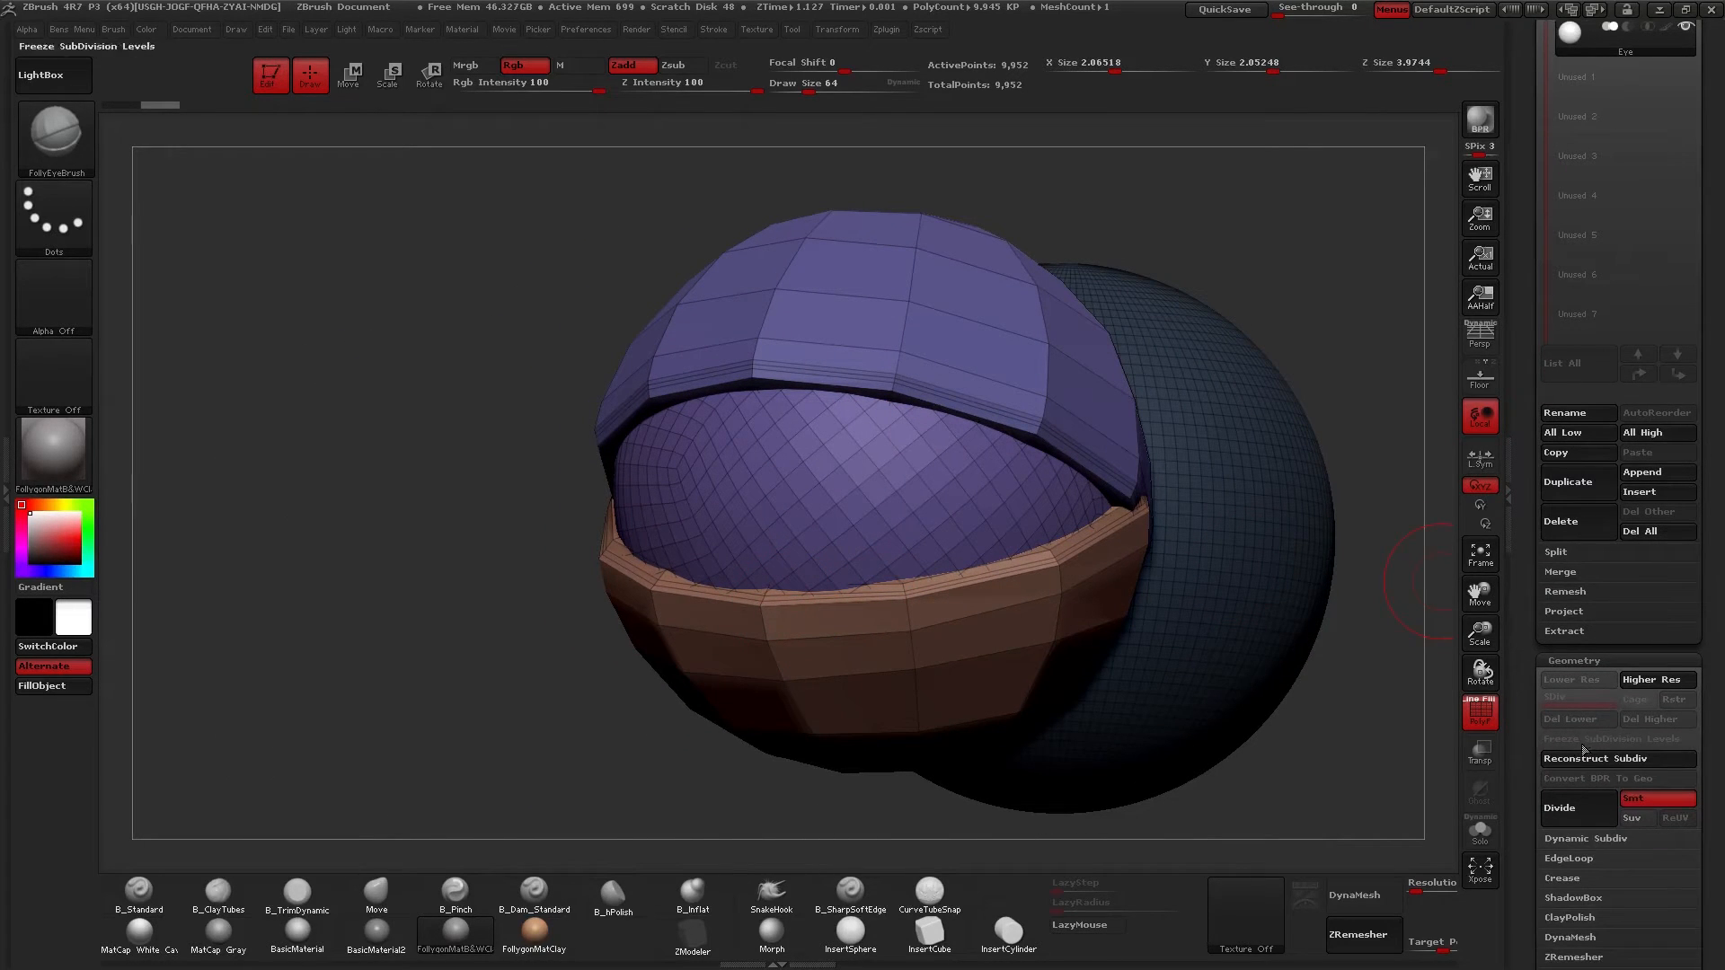
{"action": "left_click", "coordinate": [1589, 844]}
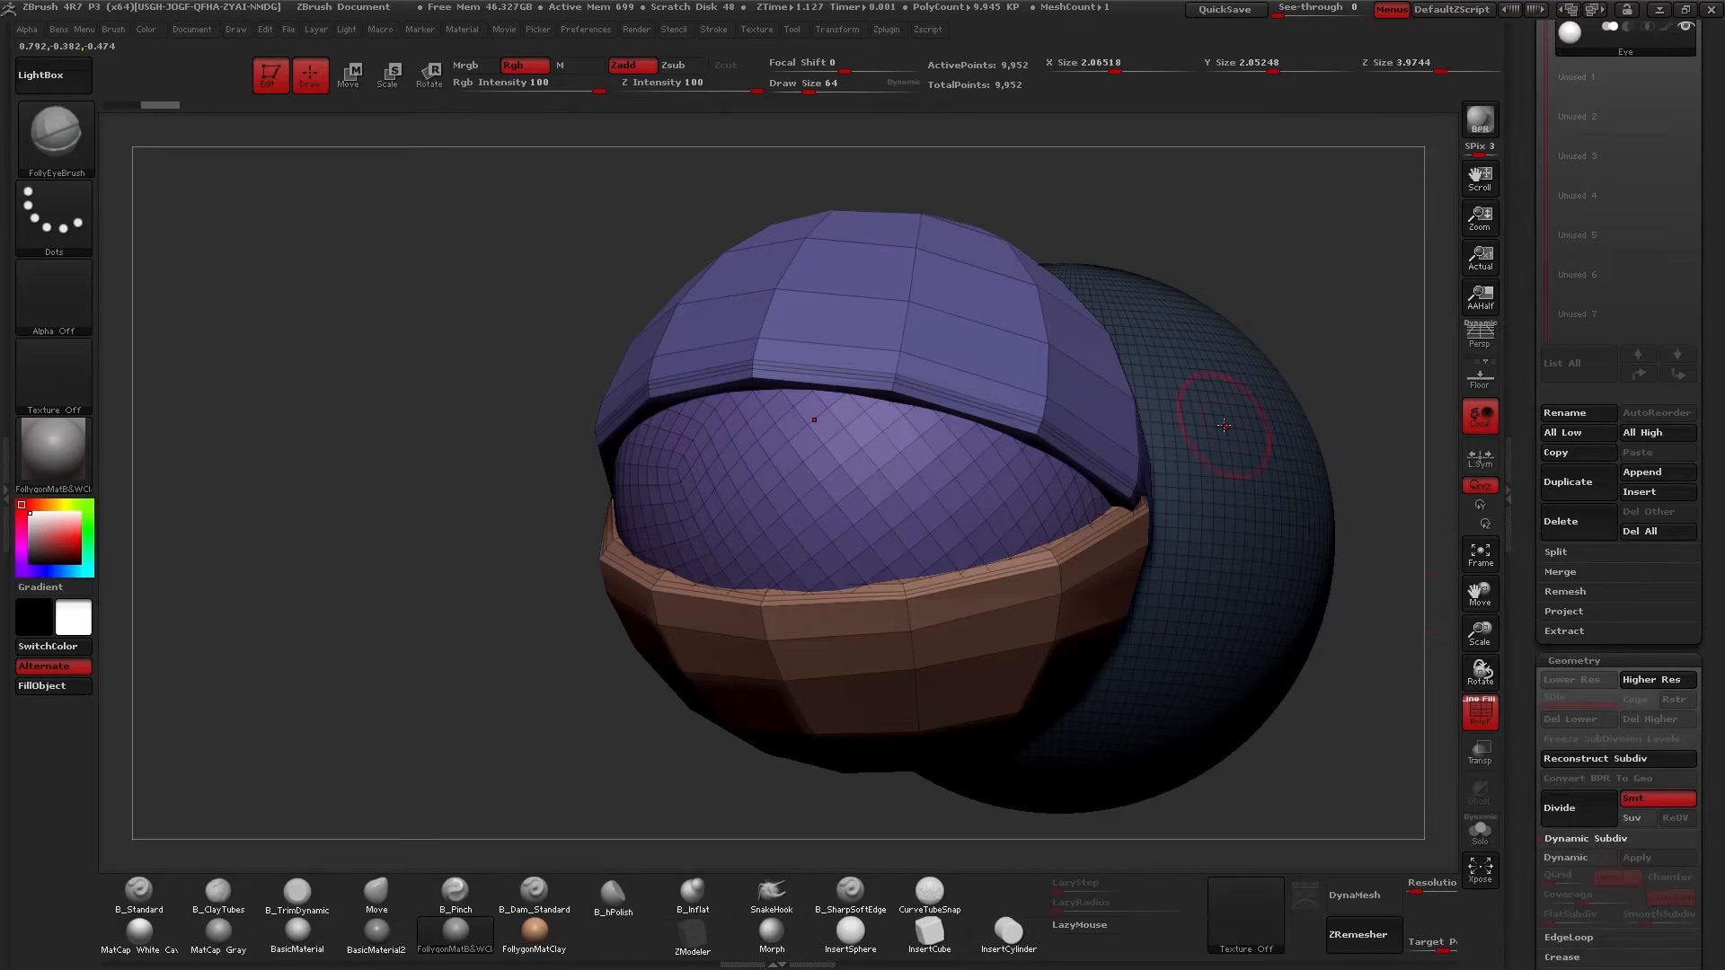
{"action": "key", "text": "d"}
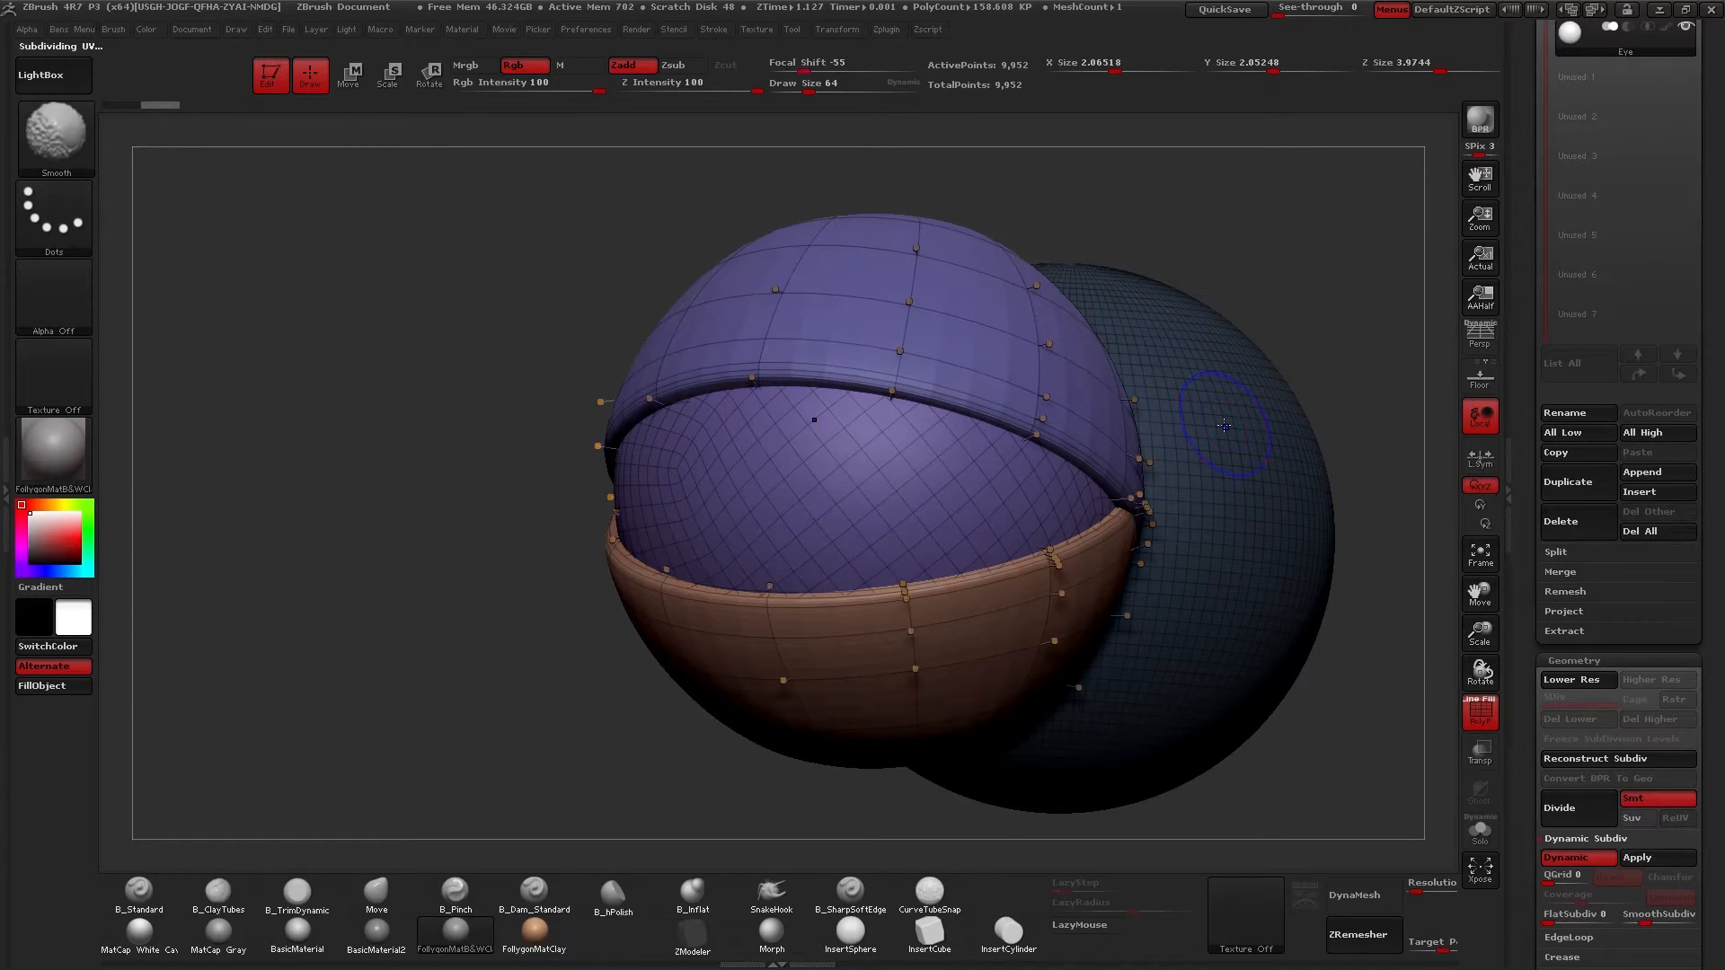
{"action": "key", "text": "shift+d"}
{"action": "key", "text": "d"}
{"action": "key", "text": "shift+d"}
{"action": "key", "text": "d"}
{"action": "key", "text": "shift+d"}
{"action": "key", "text": "shift+f"}
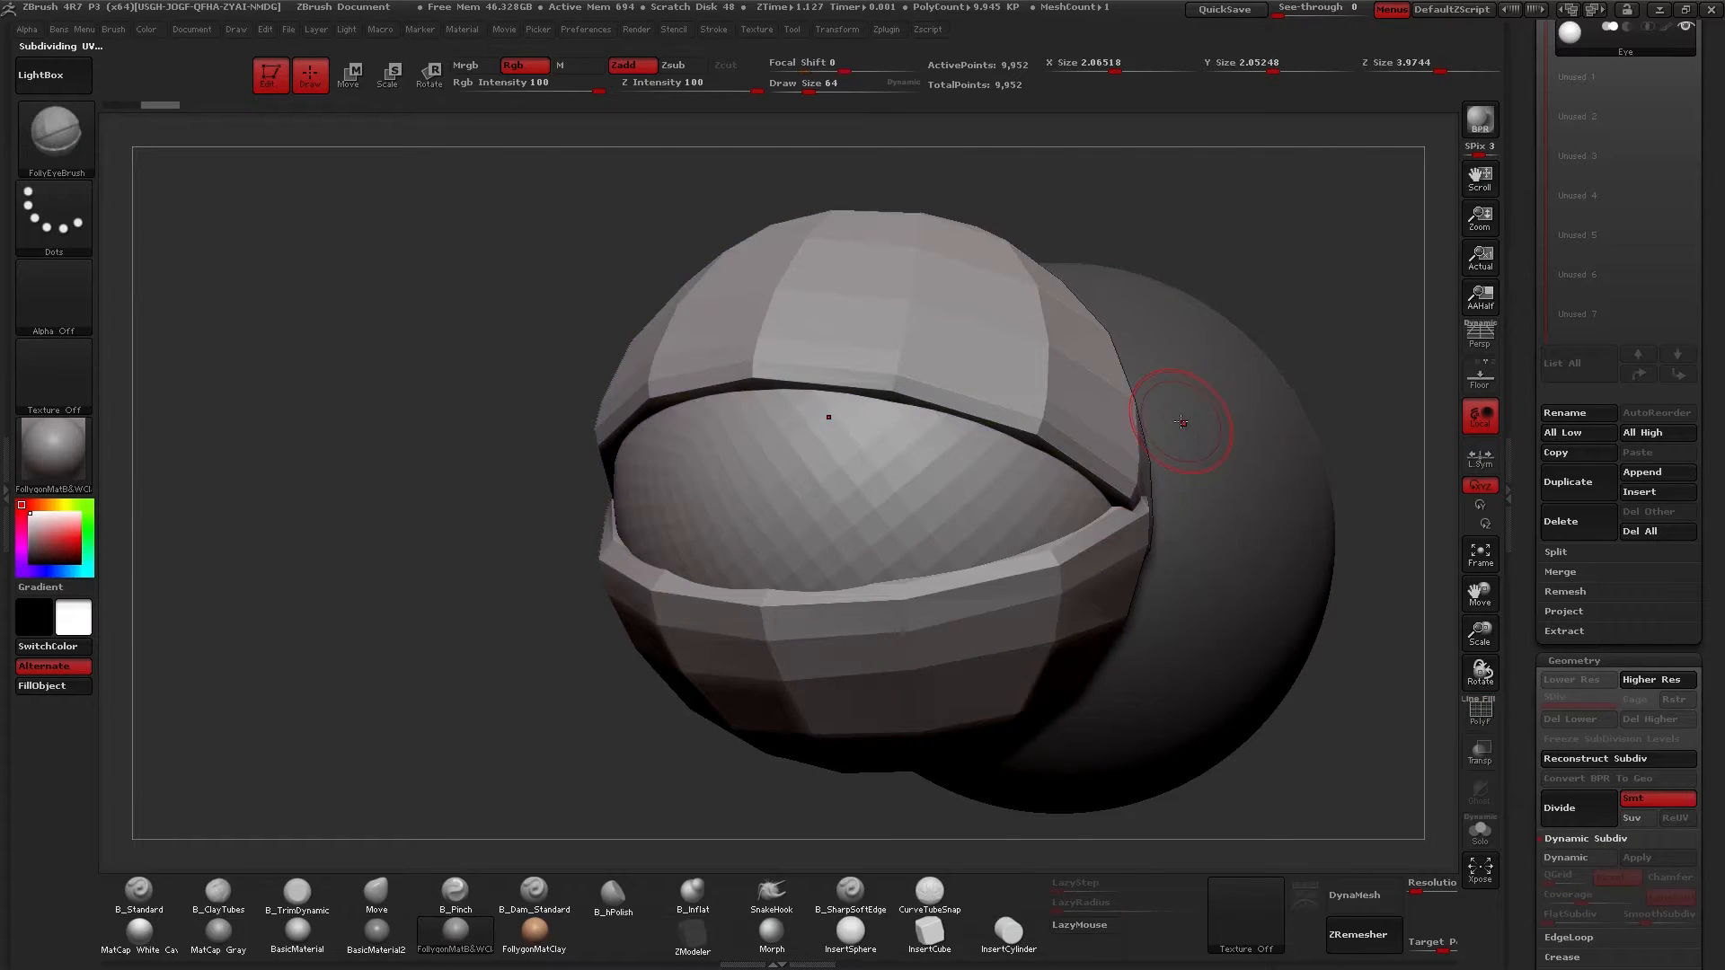
{"action": "key", "text": "d"}
{"action": "mouse_move", "coordinate": [557, 413]}
{"action": "left_mouse_down"}
{"action": "mouse_move", "coordinate": [1017, 411]}
{"action": "mouse_move", "coordinate": [997, 305]}
{"action": "mouse_move", "coordinate": [953, 395]}
{"action": "left_mouse_up"}
{"action": "key", "text": "shift+f"}
{"action": "key", "text": "shift+d"}
Isolate the eyeball polygroup, invert the visibility and split the hidden eyeball into its own subtool.
{"action": "right_click_drag", "start_coordinate": [907, 462], "coordinate": [885, 434], "text": "ctrl"}
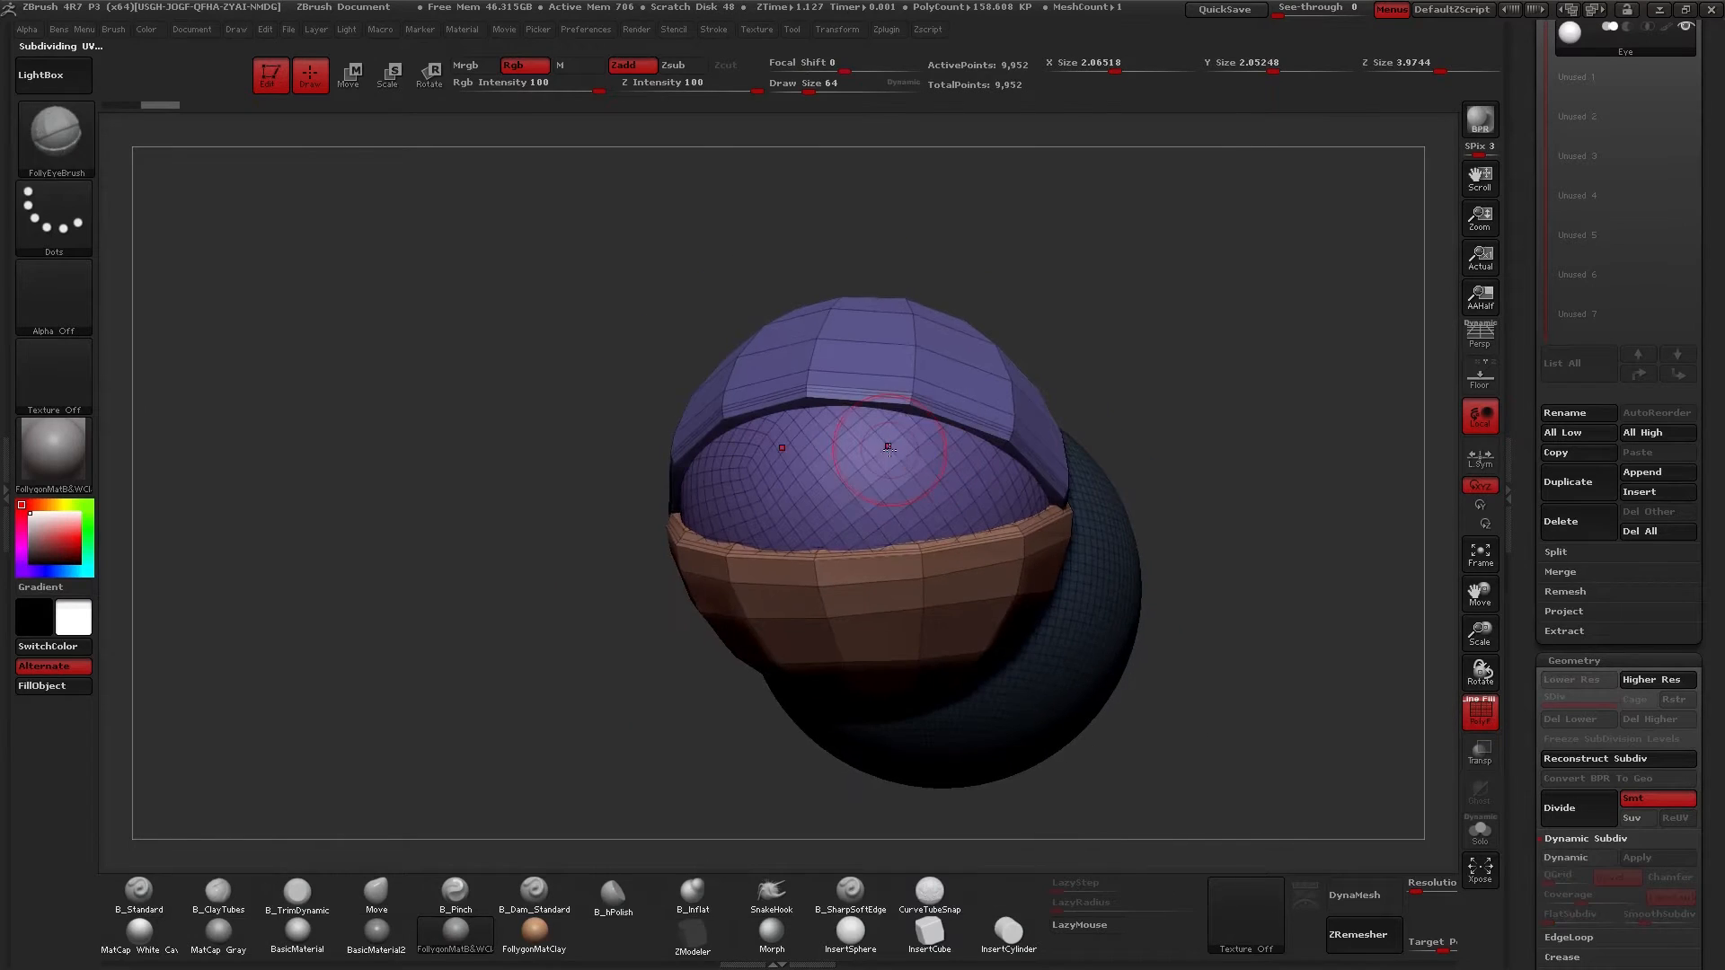
{"action": "left_click", "coordinate": [876, 458], "text": "ctrl+shift"}
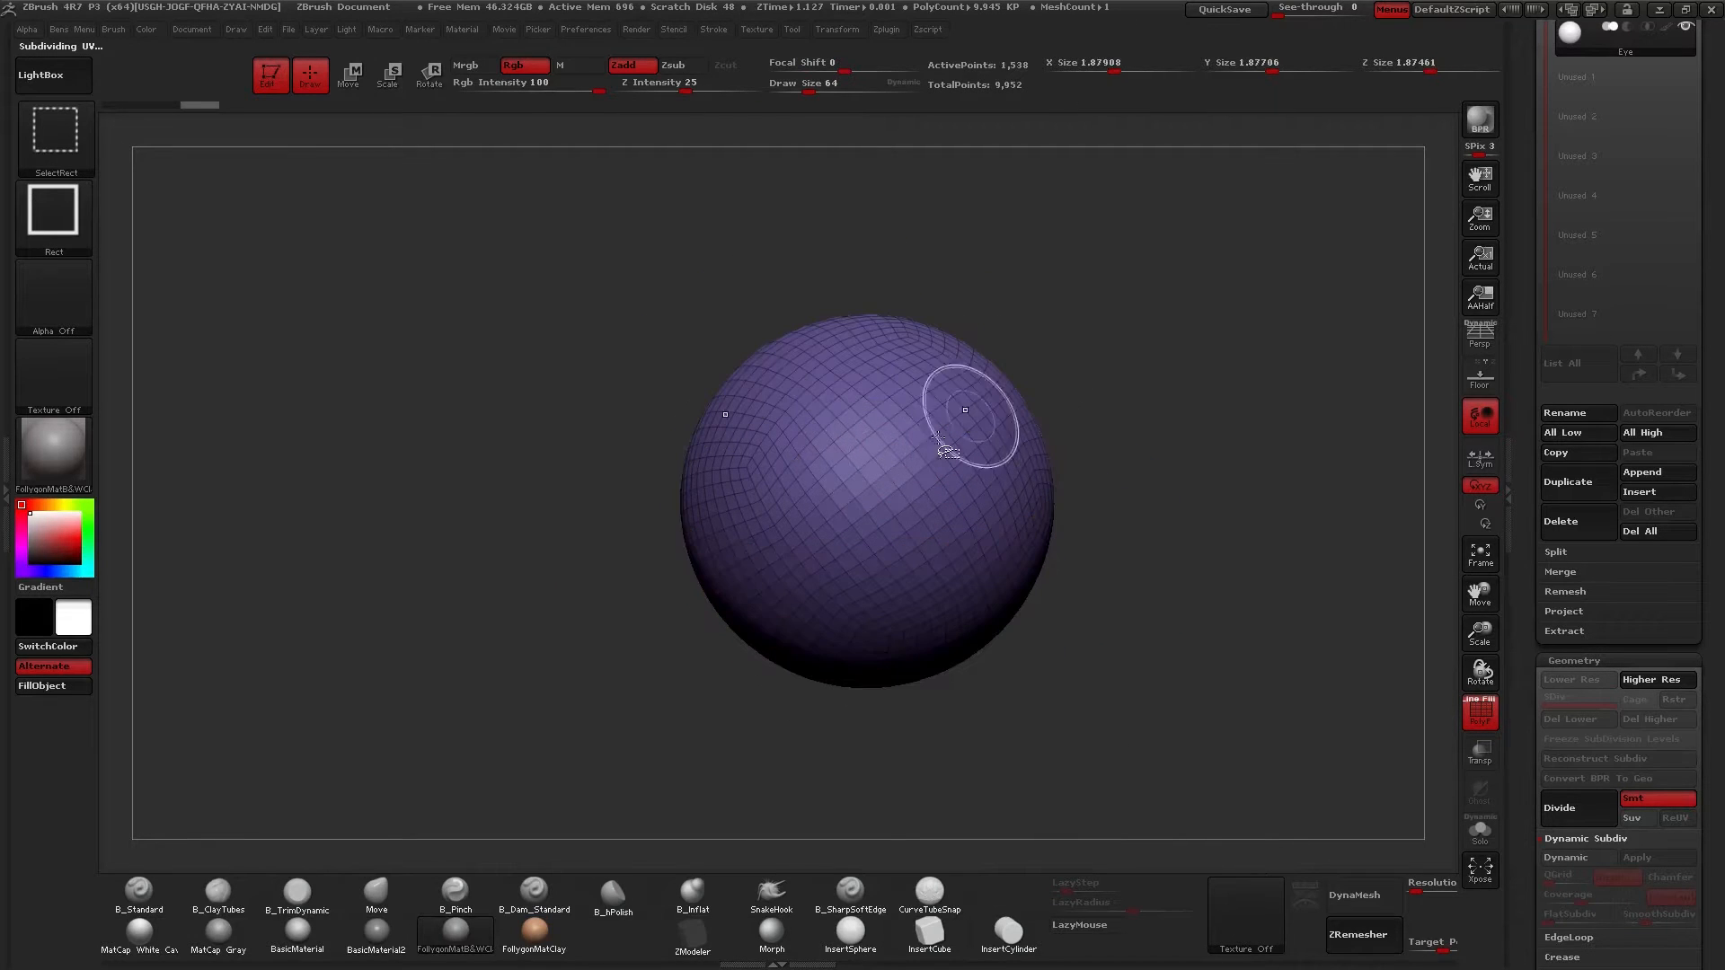
{"action": "left_click", "coordinate": [1148, 366], "text": "ctrl+shift"}
{"action": "left_click_drag", "start_coordinate": [1147, 365], "coordinate": [1392, 332]}
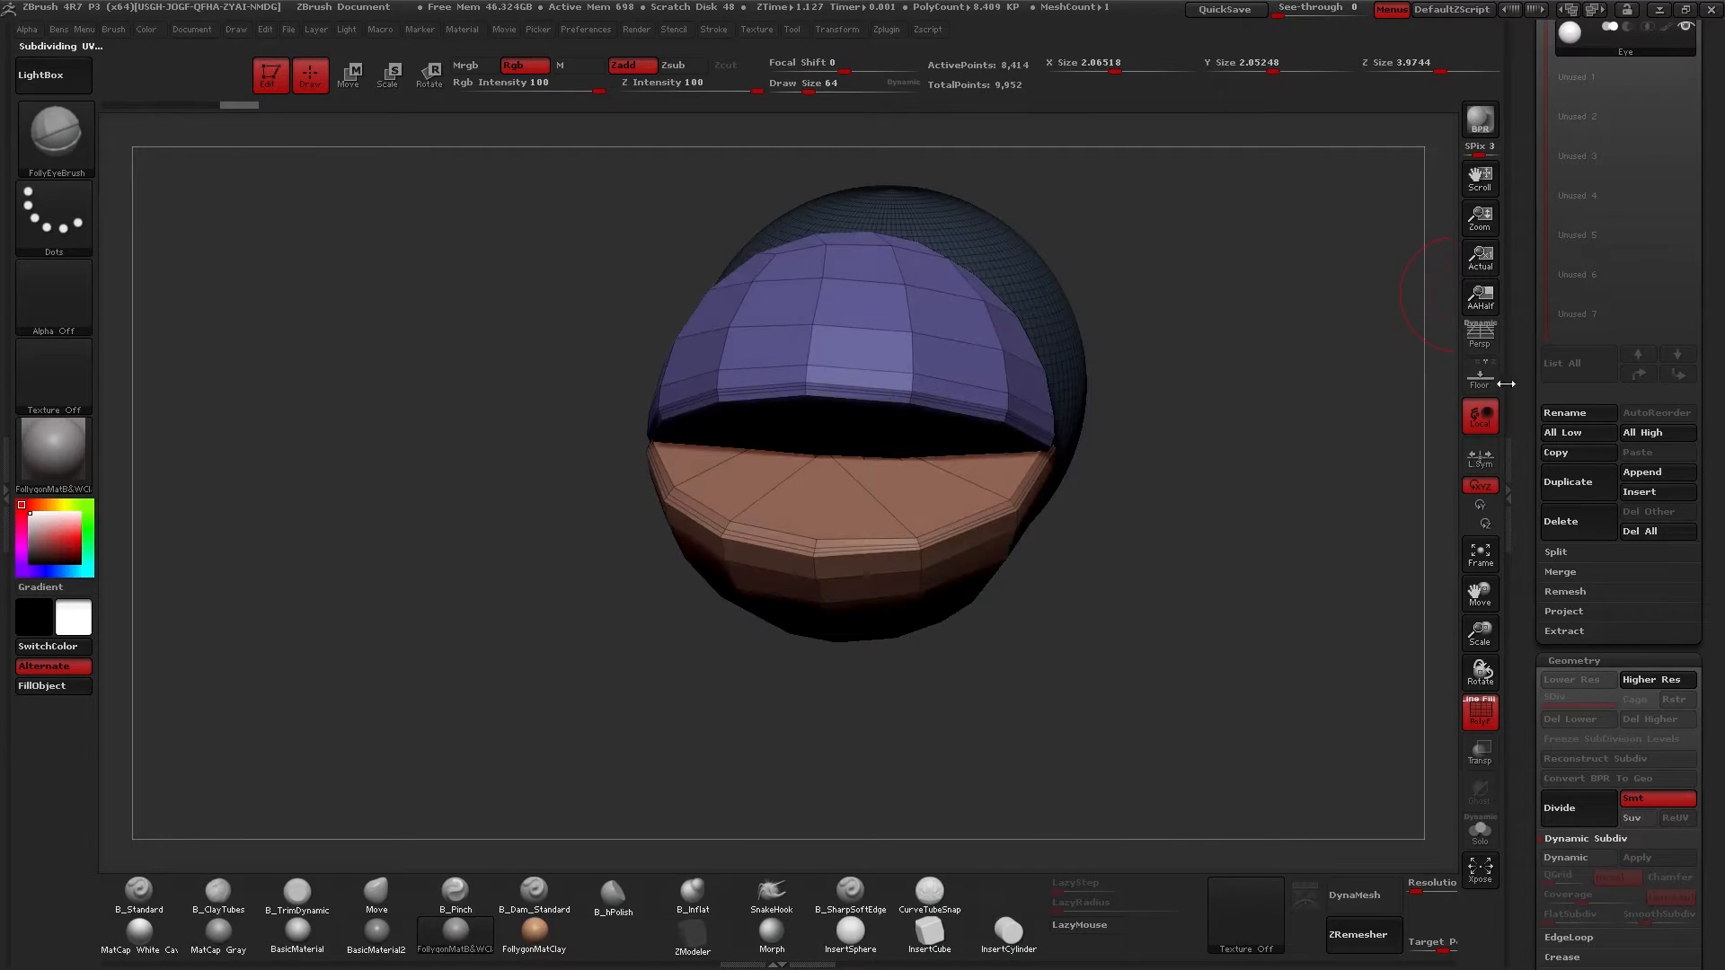
{"action": "left_click", "coordinate": [1556, 552]}
{"action": "left_click", "coordinate": [1576, 582]}
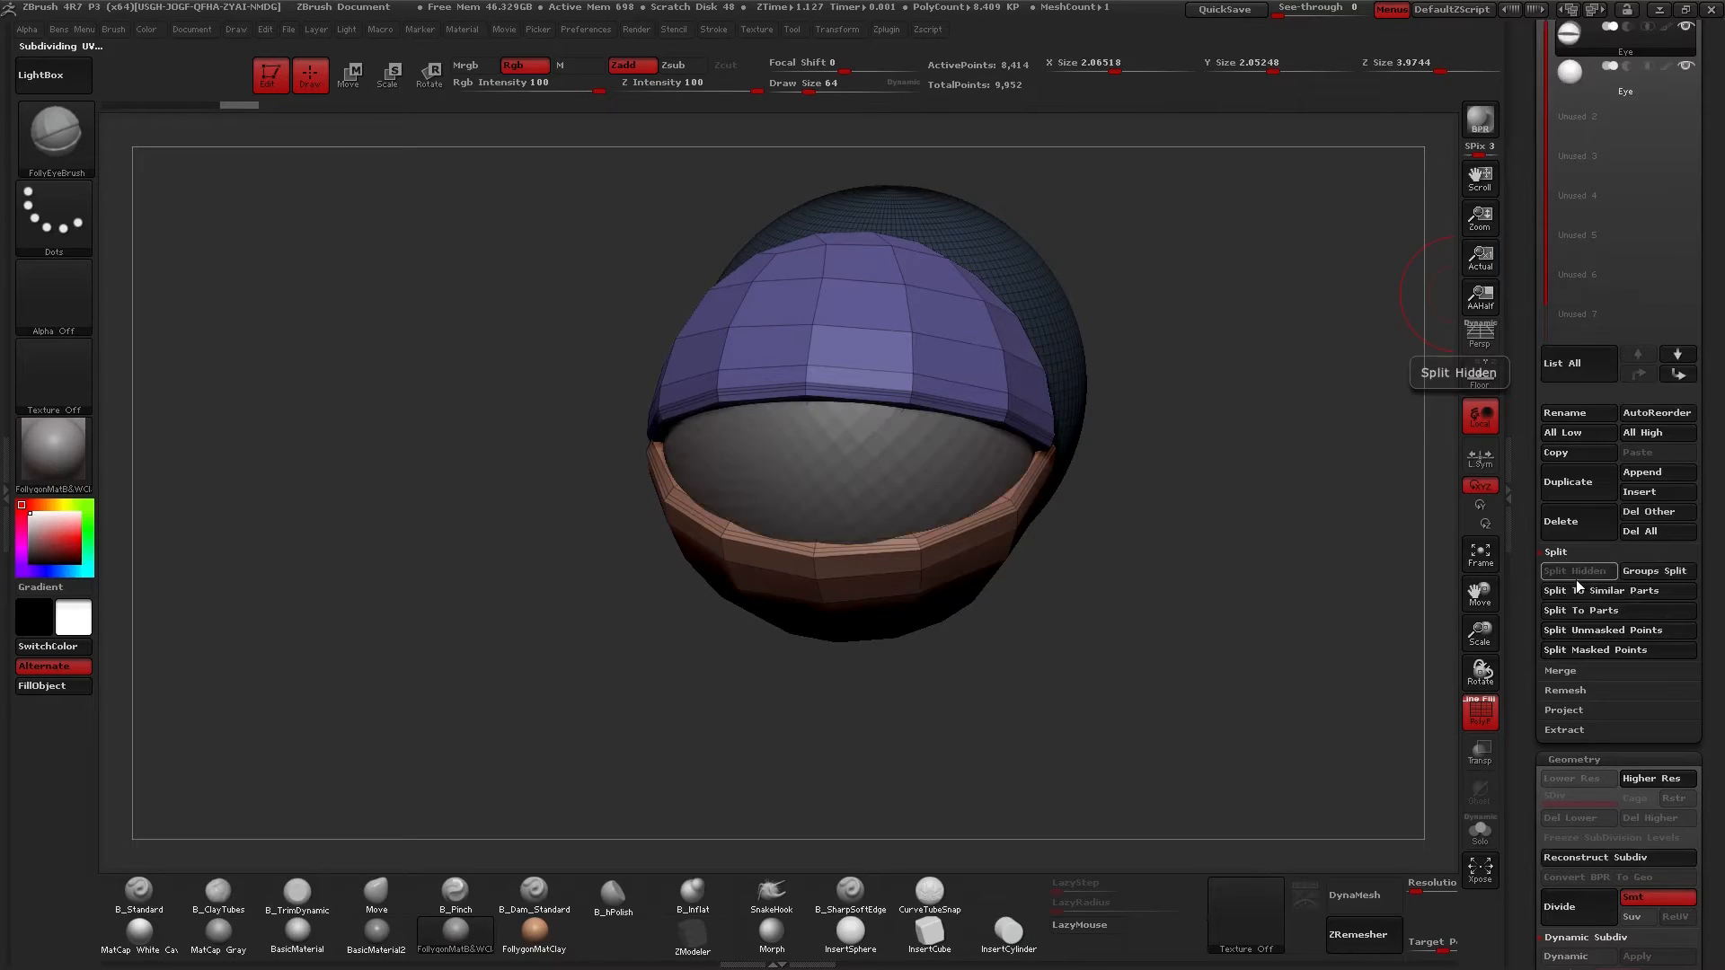
Select the eyelids subtool, hide the eyeball subtool and turn off the polyframe display.
{"action": "left_click_drag", "start_coordinate": [1423, 373], "coordinate": [1440, 332]}
{"action": "left_click_drag", "start_coordinate": [1522, 236], "coordinate": [1527, 337]}
{"action": "left_click", "coordinate": [1595, 193]}
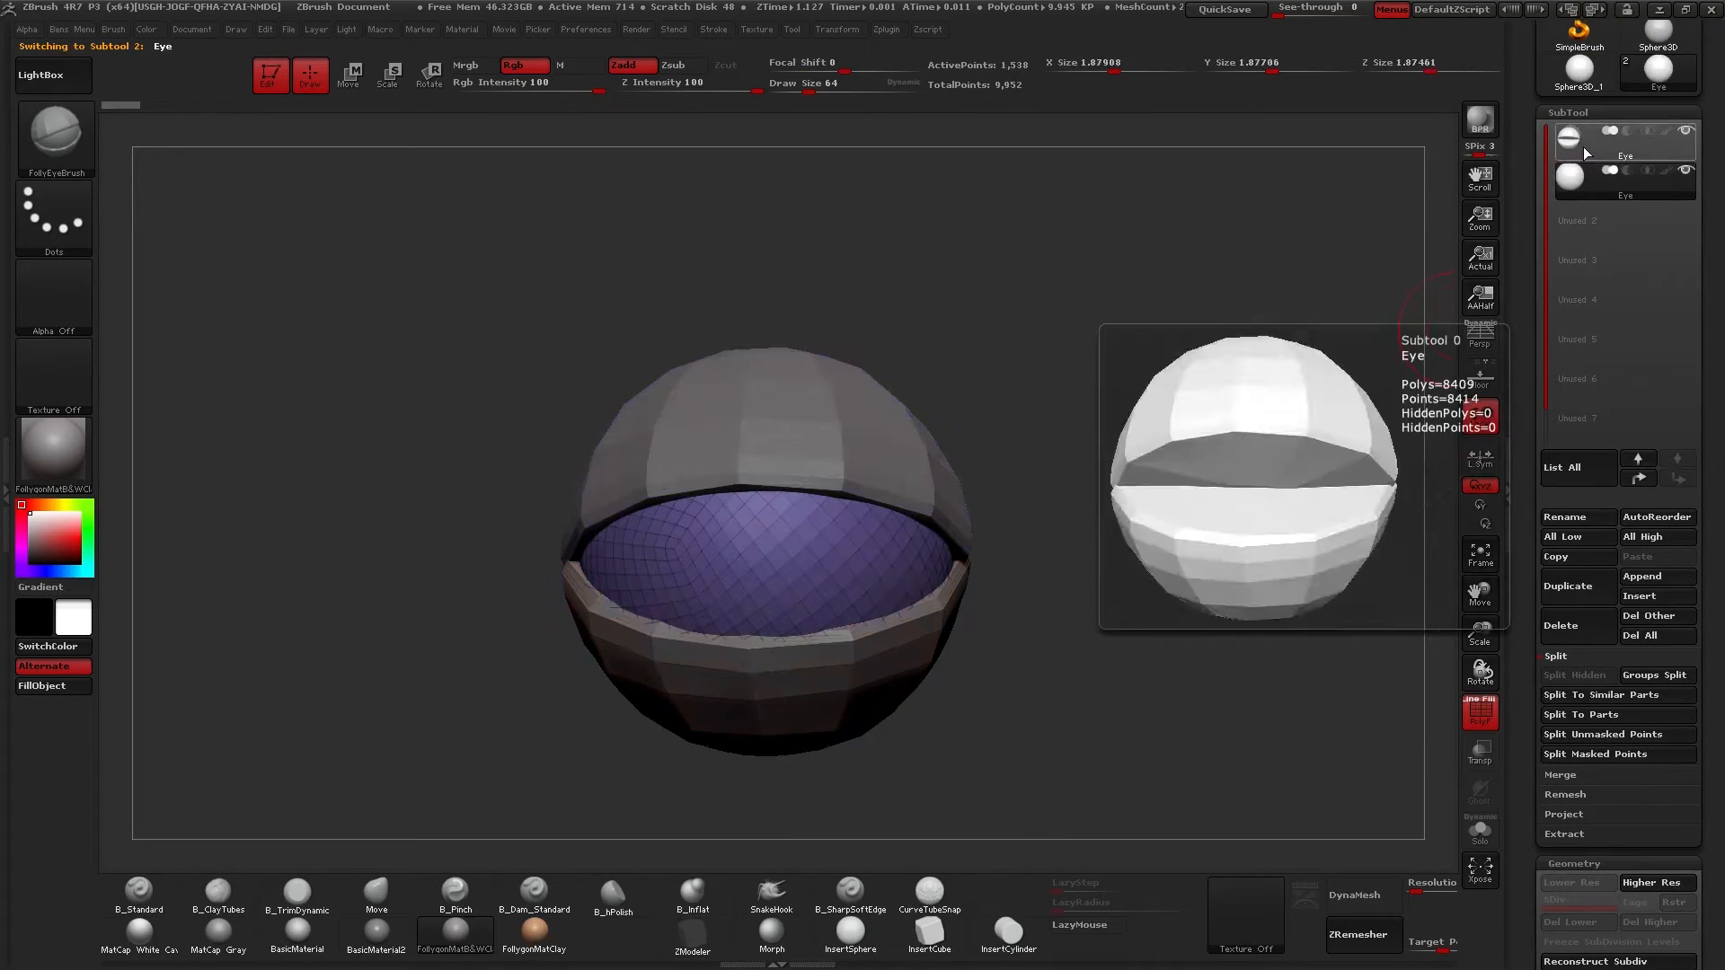
{"action": "left_click", "coordinate": [1583, 147]}
{"action": "left_click", "coordinate": [1691, 174]}
{"action": "left_click_drag", "start_coordinate": [1398, 393], "coordinate": [908, 411]}
{"action": "left_click_drag", "start_coordinate": [522, 468], "coordinate": [843, 435]}
{"action": "key", "text": "shift+f"}
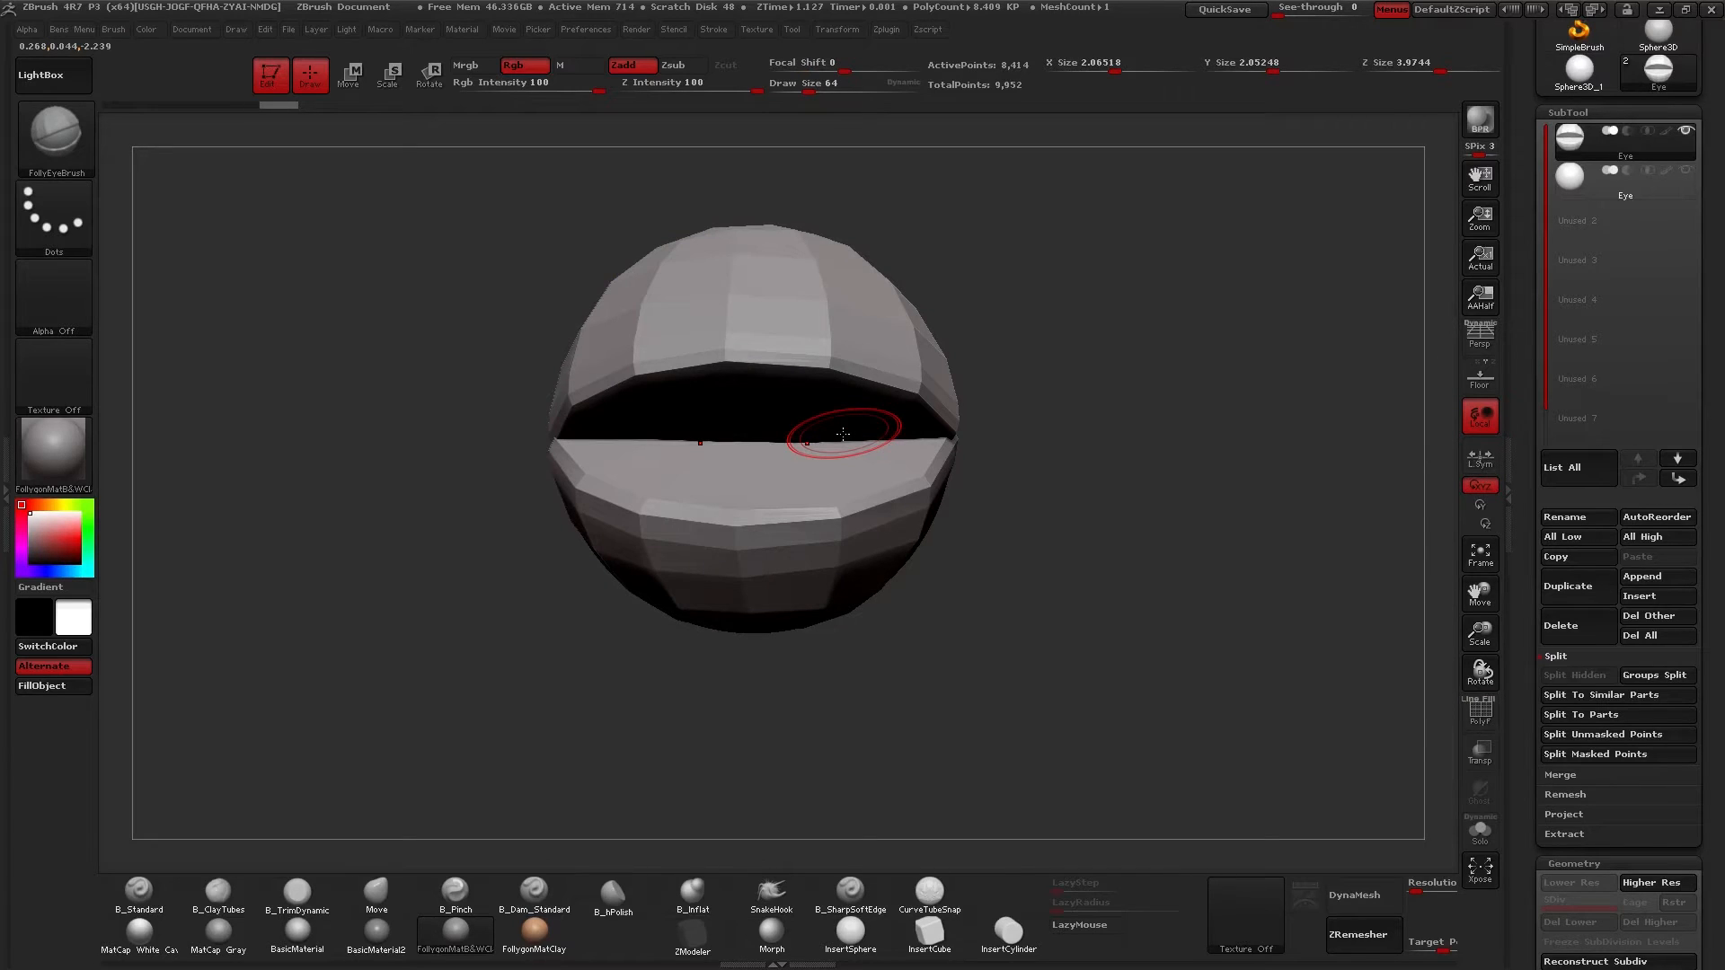
Compare the eyelids' low-poly mesh with its Dynamic Subdiv smoothing, viewing the polyframe from several angles.
{"action": "key", "text": "ctrl+d"}
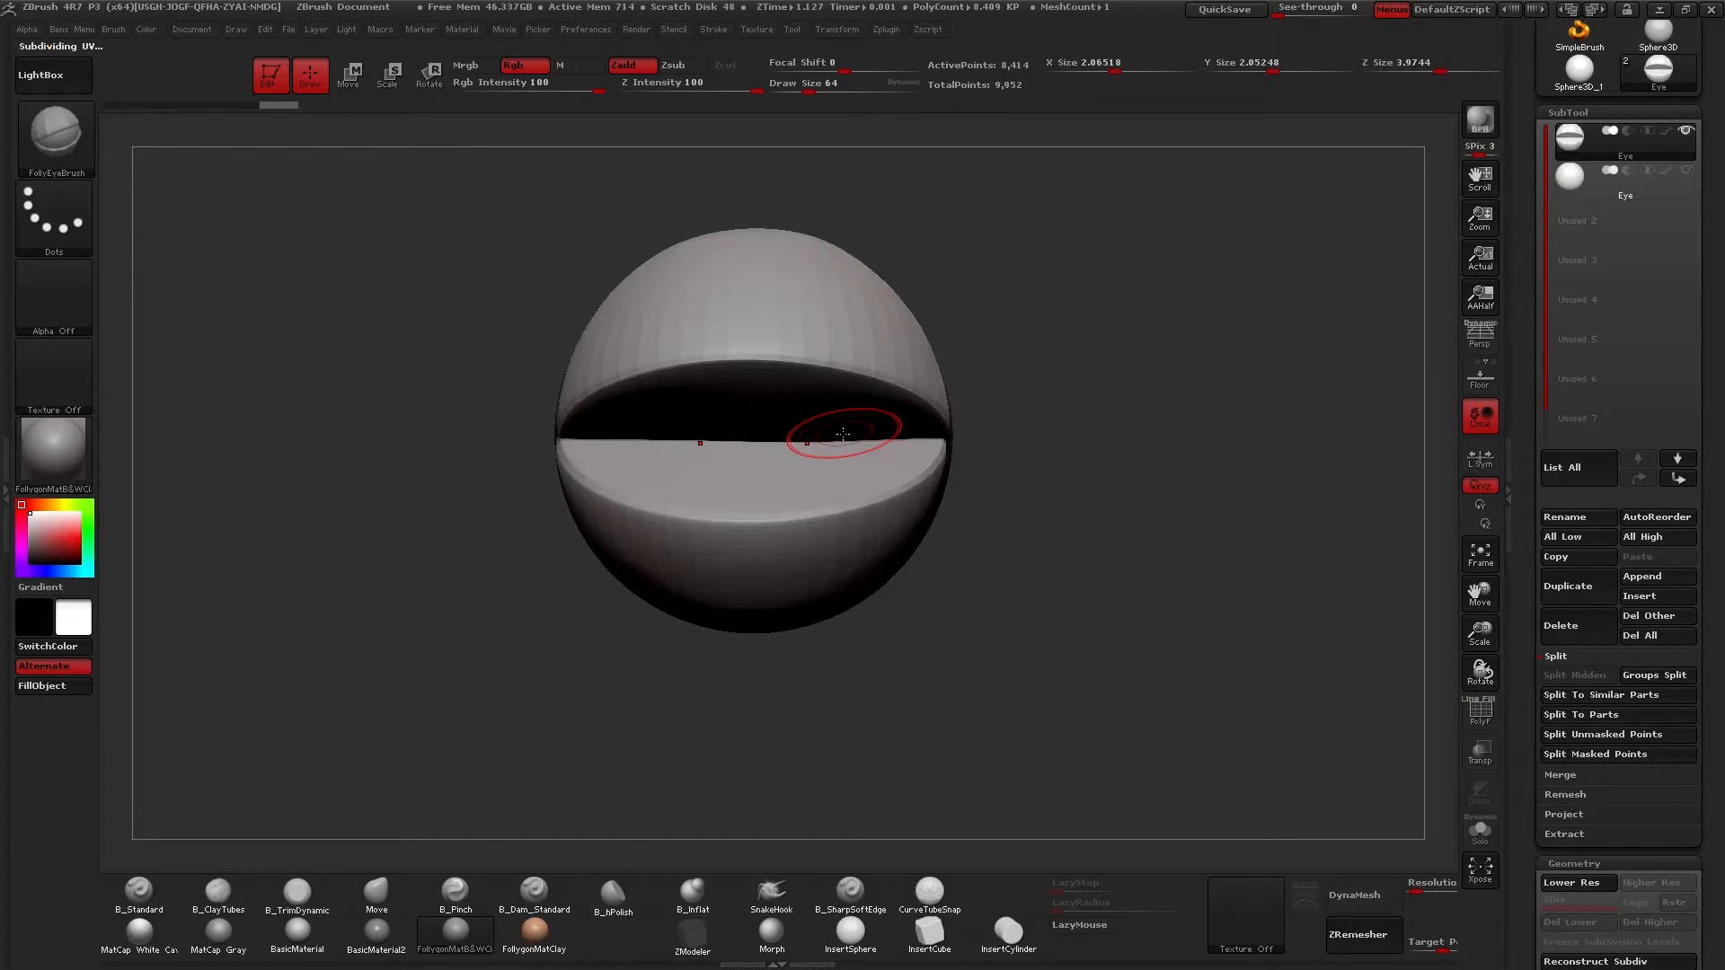
{"action": "mouse_move", "coordinate": [800, 394]}
{"action": "right_mouse_down"}
{"action": "mouse_move", "coordinate": [762, 406]}
{"action": "mouse_move", "coordinate": [808, 427]}
{"action": "mouse_move", "coordinate": [831, 465]}
{"action": "mouse_move", "coordinate": [839, 385]}
{"action": "mouse_move", "coordinate": [876, 357]}
{"action": "mouse_move", "coordinate": [809, 387]}
{"action": "right_mouse_up"}
{"action": "key", "text": "shift+f"}
{"action": "key", "text": "shift+d"}
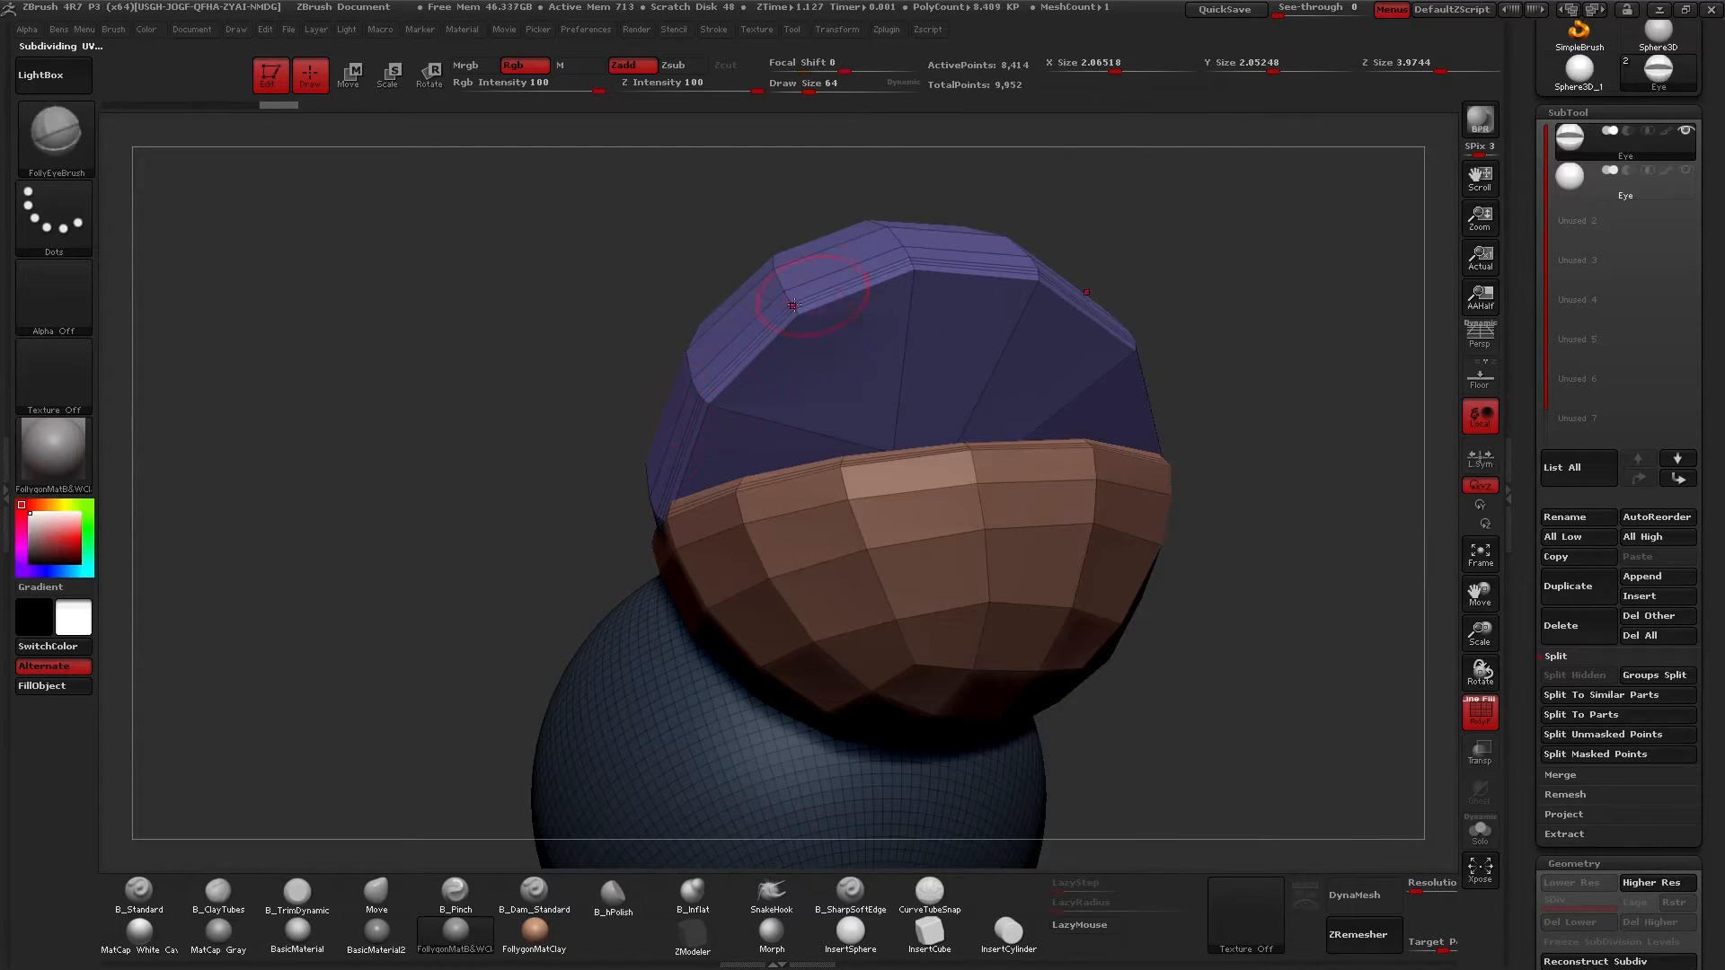
{"action": "right_click_drag", "start_coordinate": [1134, 421], "coordinate": [1001, 481]}
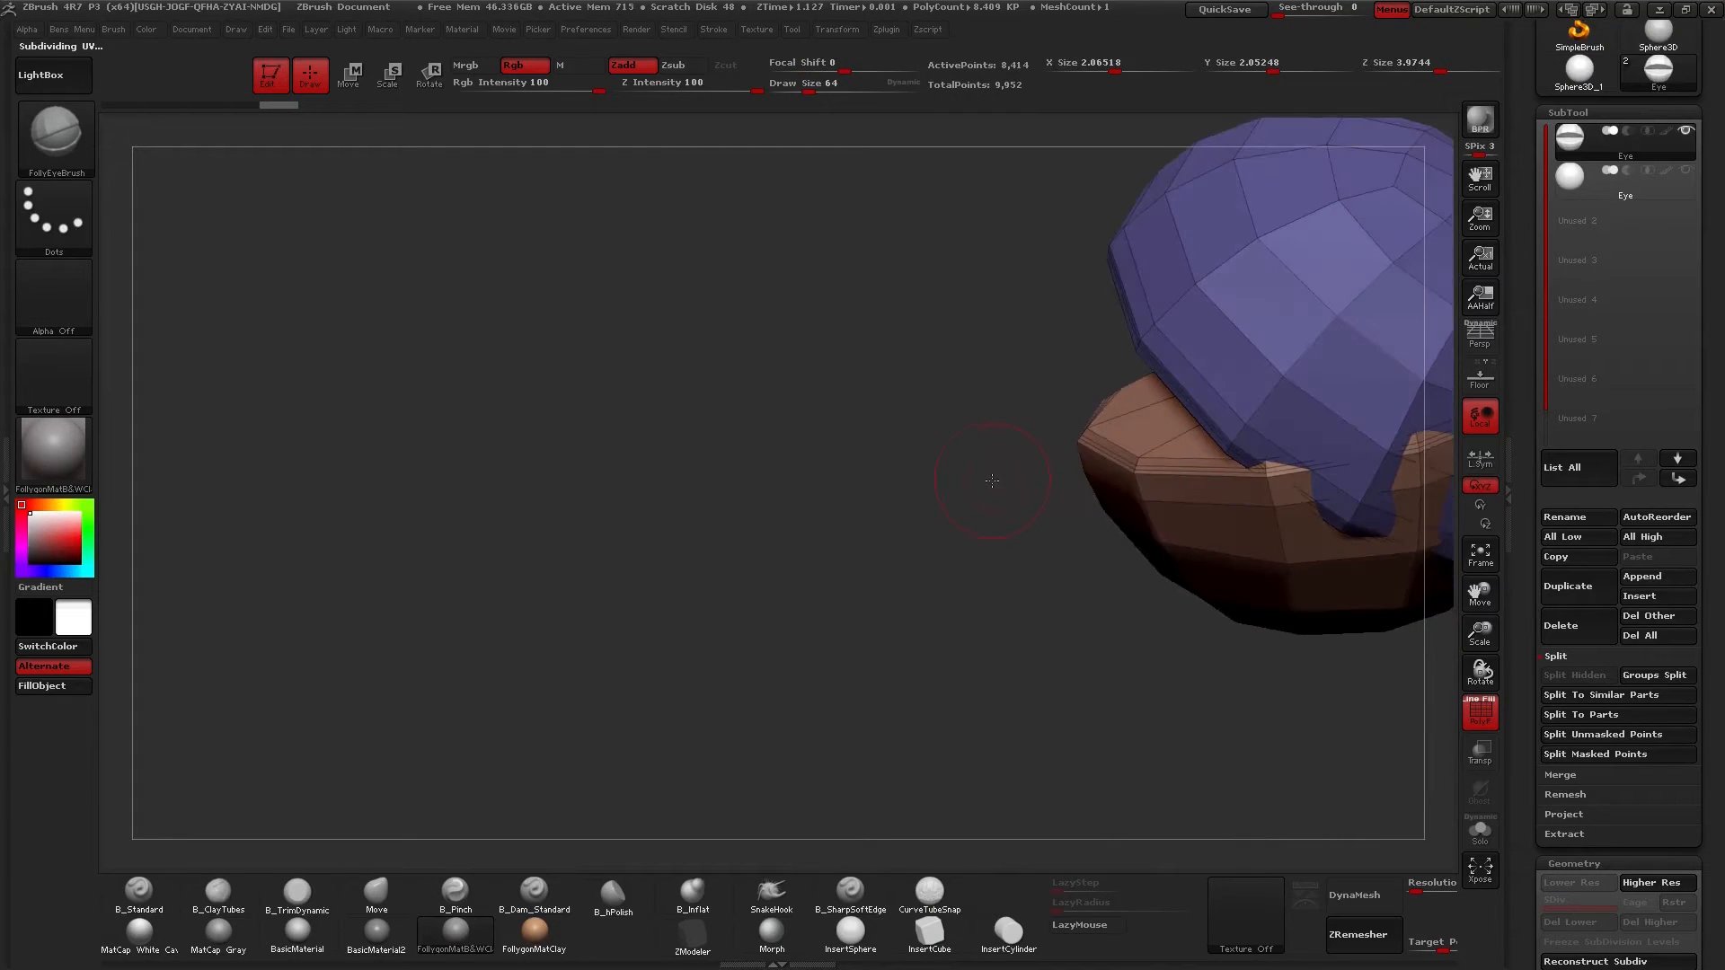
{"action": "key", "text": "d"}
{"action": "mouse_move", "coordinate": [889, 503]}
{"action": "right_mouse_down"}
{"action": "mouse_move", "coordinate": [896, 545]}
{"action": "mouse_move", "coordinate": [1031, 499]}
{"action": "right_mouse_up"}
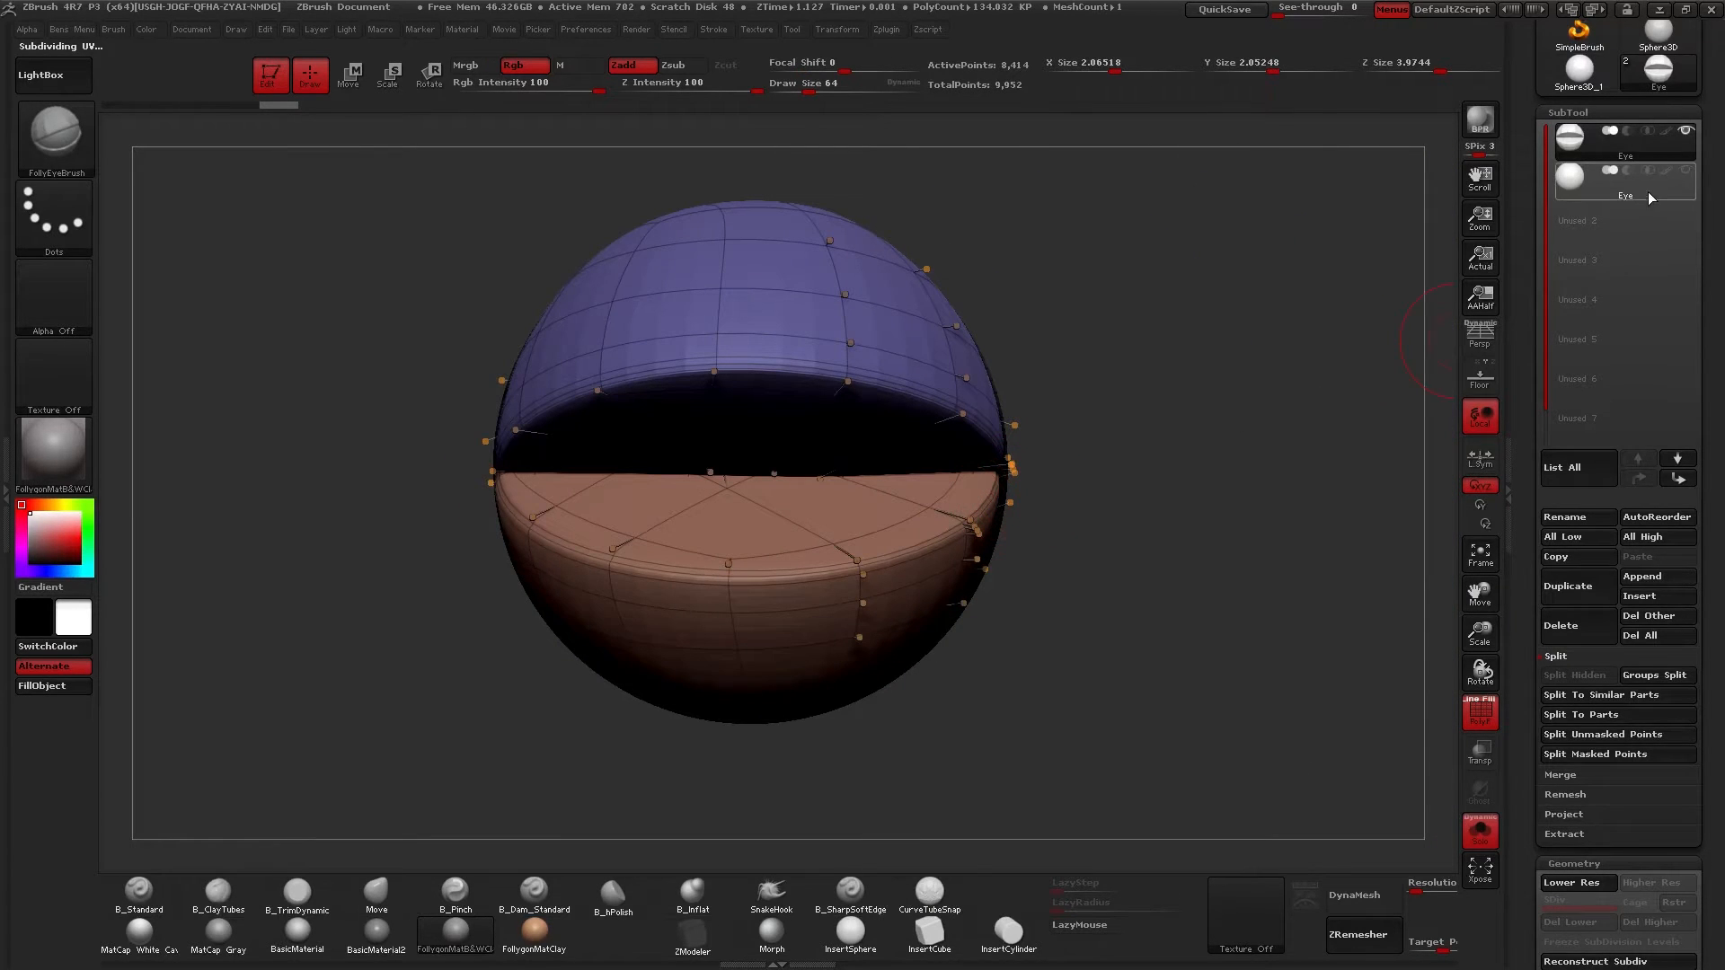
Unhide the eyeball subtool and inspect how the smoothed eyelids fit around it without polyframe.
{"action": "left_click", "coordinate": [1688, 169]}
{"action": "right_click_drag", "start_coordinate": [1112, 342], "coordinate": [966, 479]}
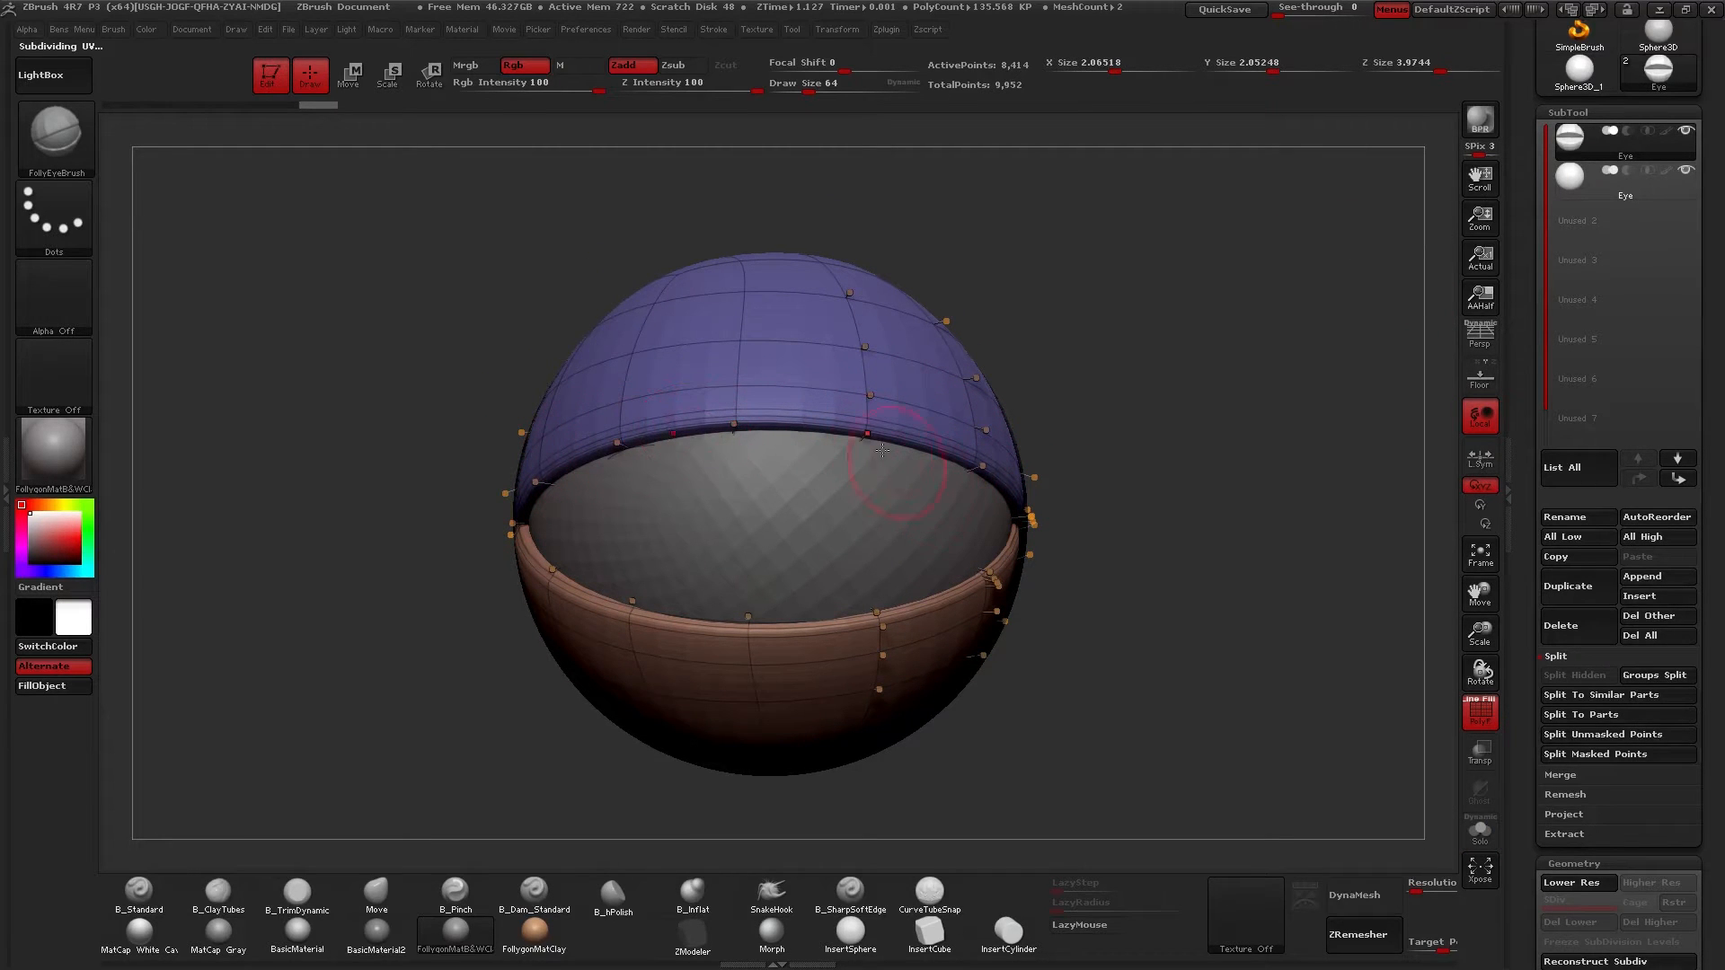
{"action": "mouse_move", "coordinate": [510, 555]}
{"action": "right_mouse_down"}
{"action": "mouse_move", "coordinate": [696, 604]}
{"action": "mouse_move", "coordinate": [898, 611]}
{"action": "mouse_move", "coordinate": [792, 618]}
{"action": "mouse_move", "coordinate": [766, 597]}
{"action": "right_mouse_up"}
{"action": "key", "text": "shift+f"}
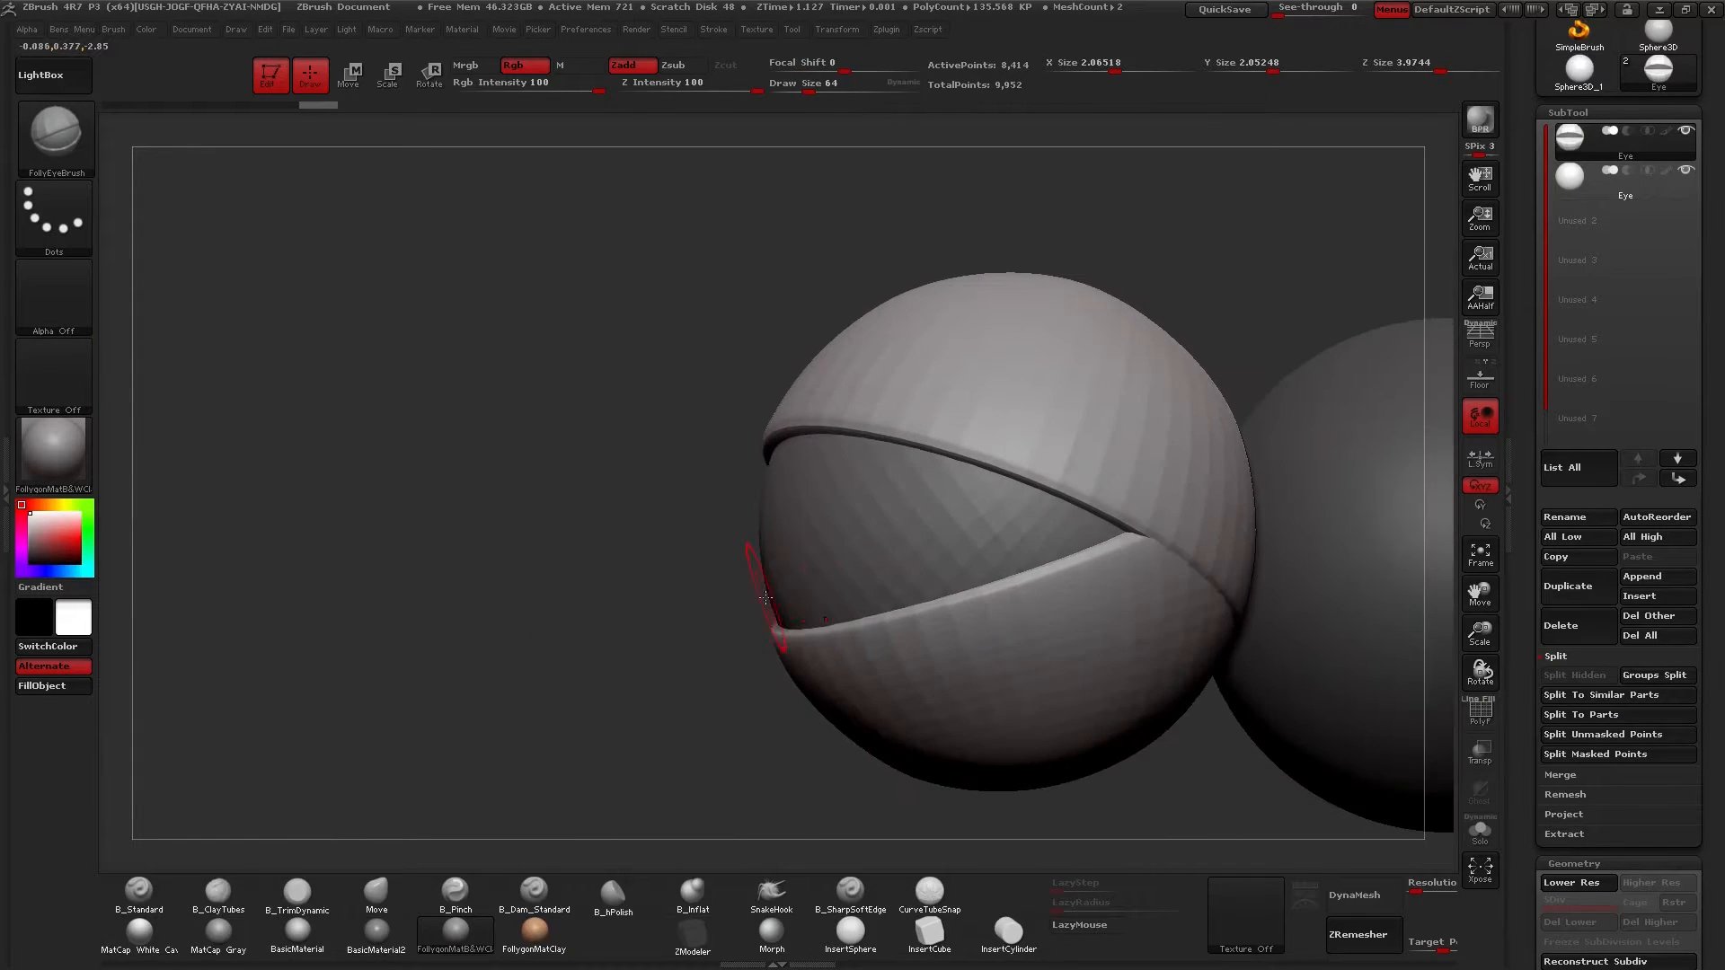
{"action": "right_click_drag", "start_coordinate": [872, 587], "coordinate": [726, 582]}
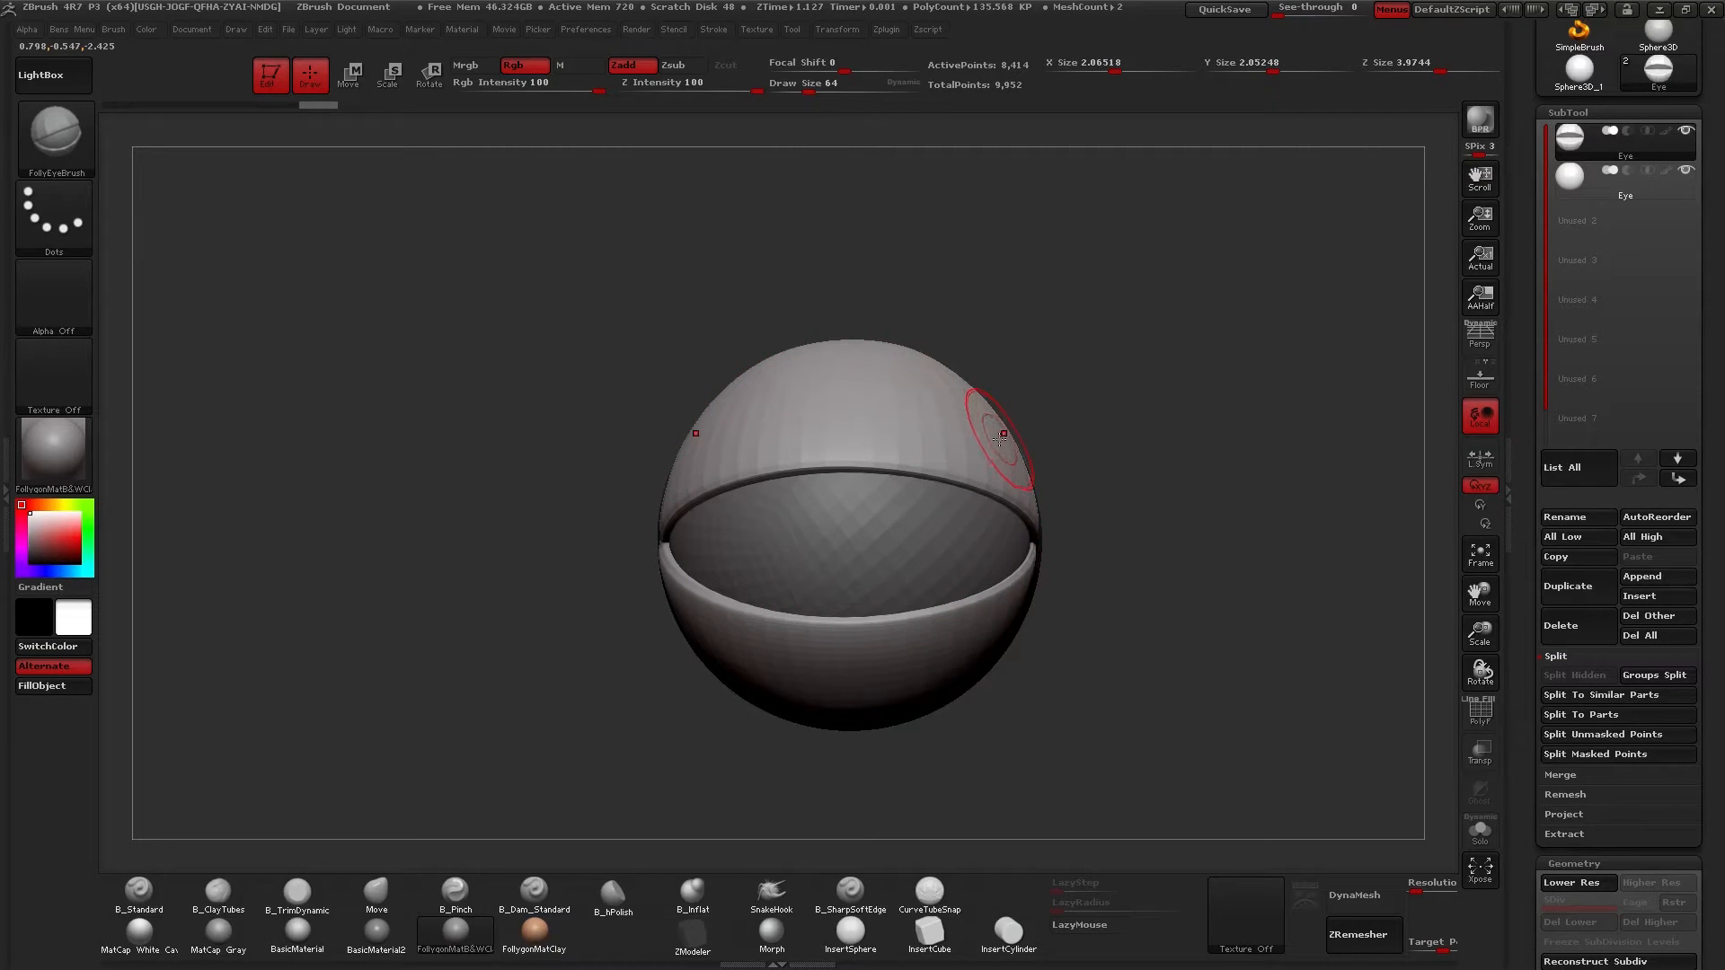
Turn off Dynamic Subdiv on the eyelids and display their polyframe.
{"action": "key", "text": "shift+d"}
{"action": "left_click_drag", "start_coordinate": [1047, 390], "coordinate": [1008, 377]}
{"action": "key", "text": "shift+f"}
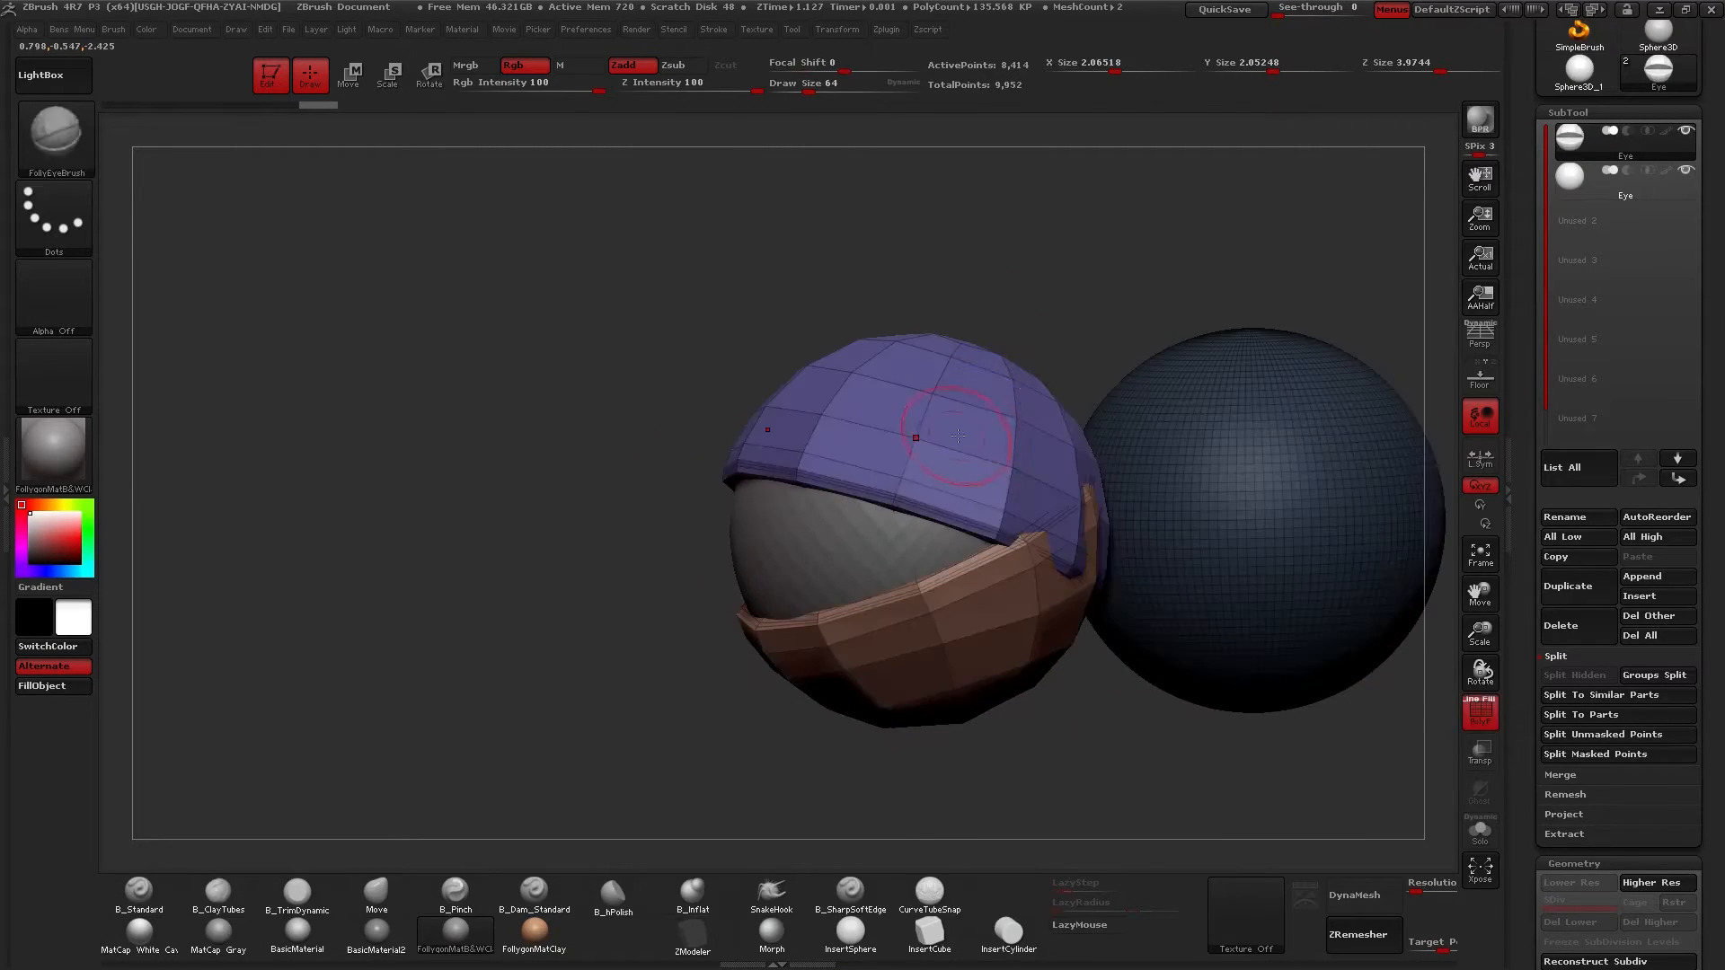
Isolate the full sphere in the first Eye subtool and delete the hidden eyelid geometry.
{"action": "left_click", "coordinate": [1182, 411], "text": "ctrl+shift"}
{"action": "key", "text": "space"}
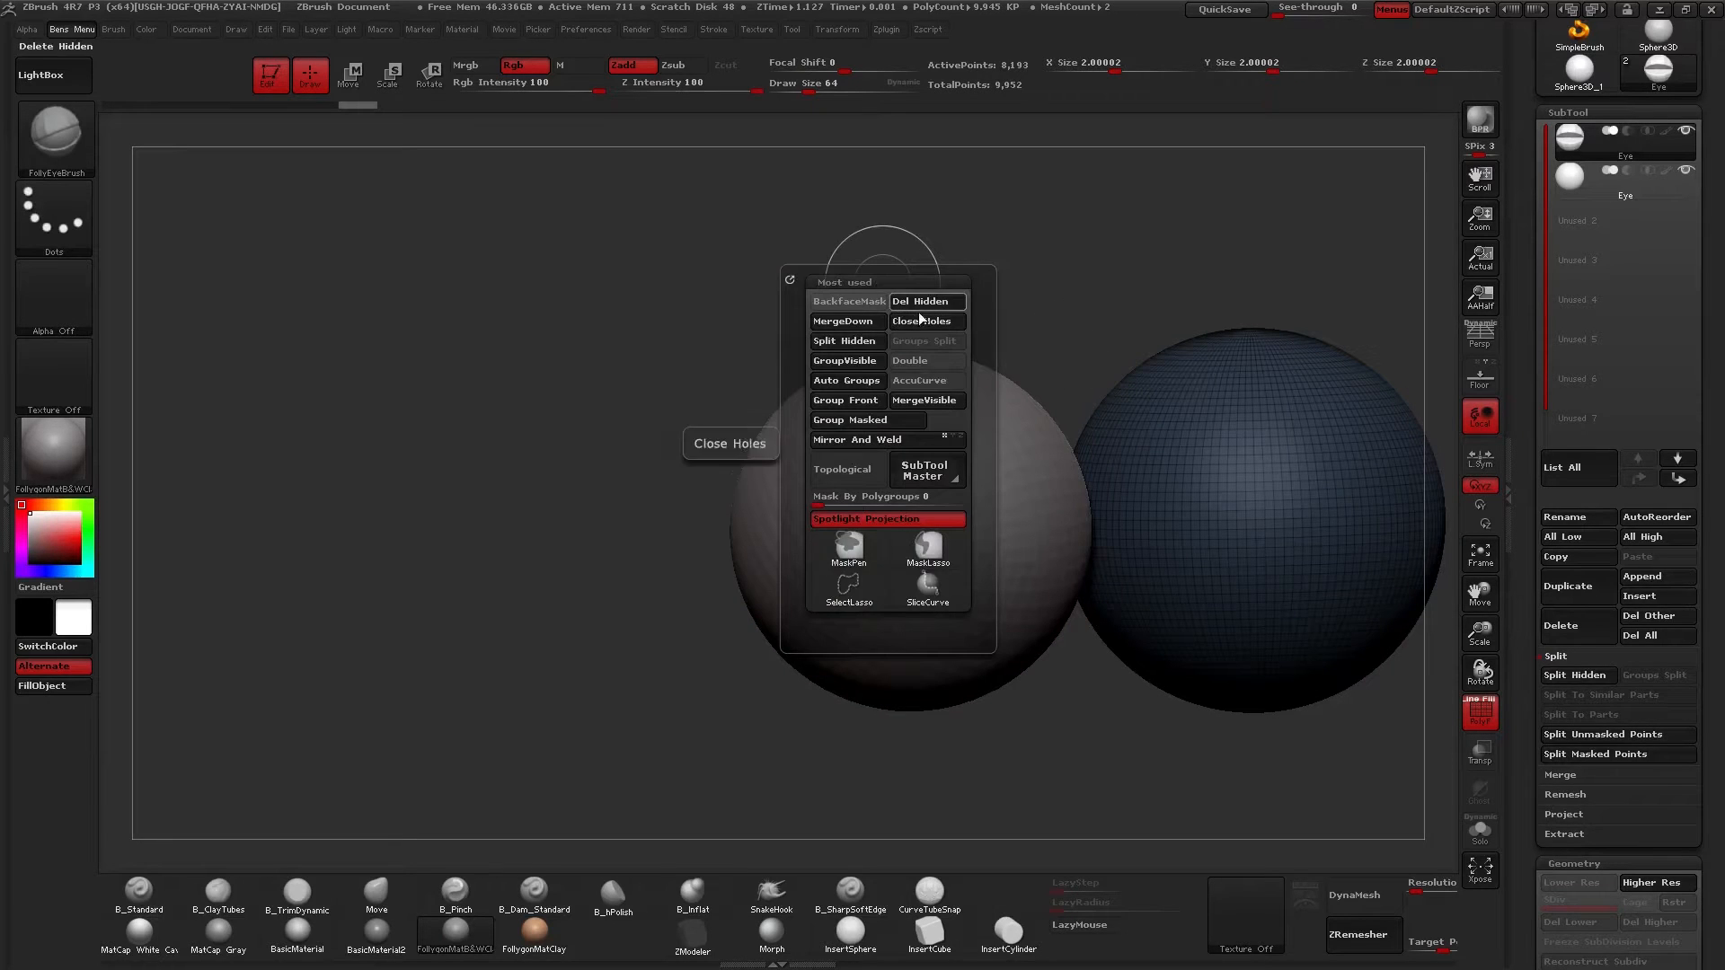
{"action": "left_click", "coordinate": [899, 301]}
Delete the separate eyeball subtool and view the remaining sphere centred without its polyframe.
{"action": "left_click", "coordinate": [1566, 192]}
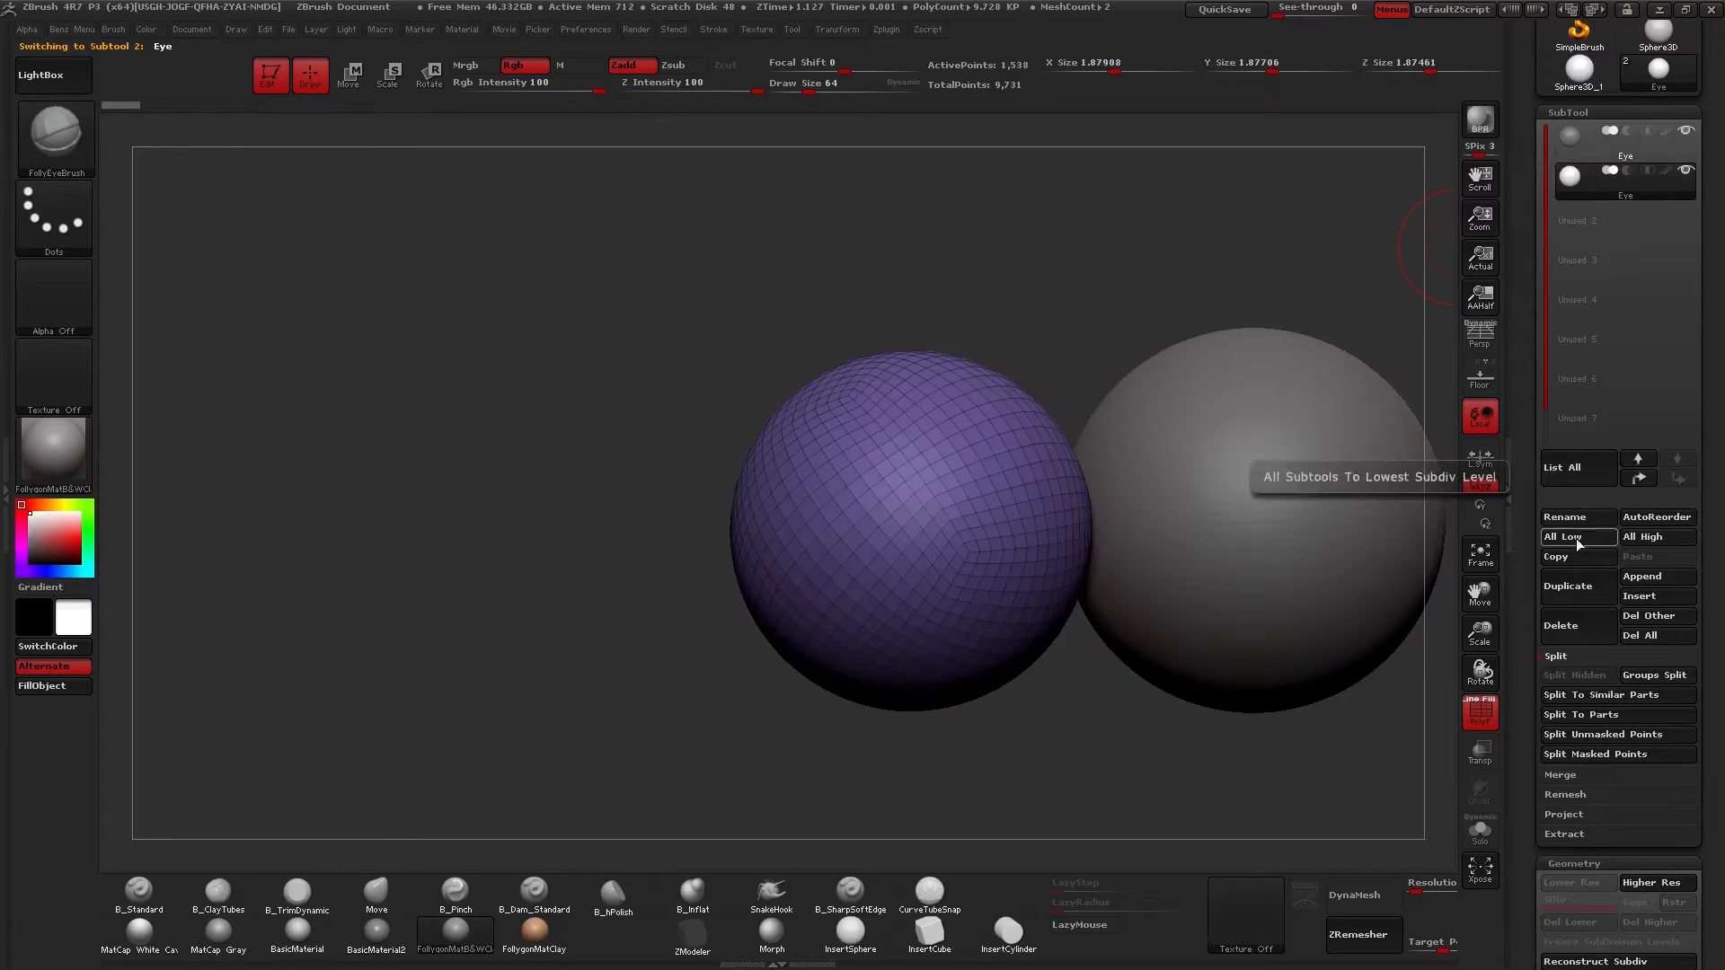
{"action": "left_click", "coordinate": [1562, 625]}
{"action": "left_click", "coordinate": [1381, 669]}
{"action": "key", "text": "f"}
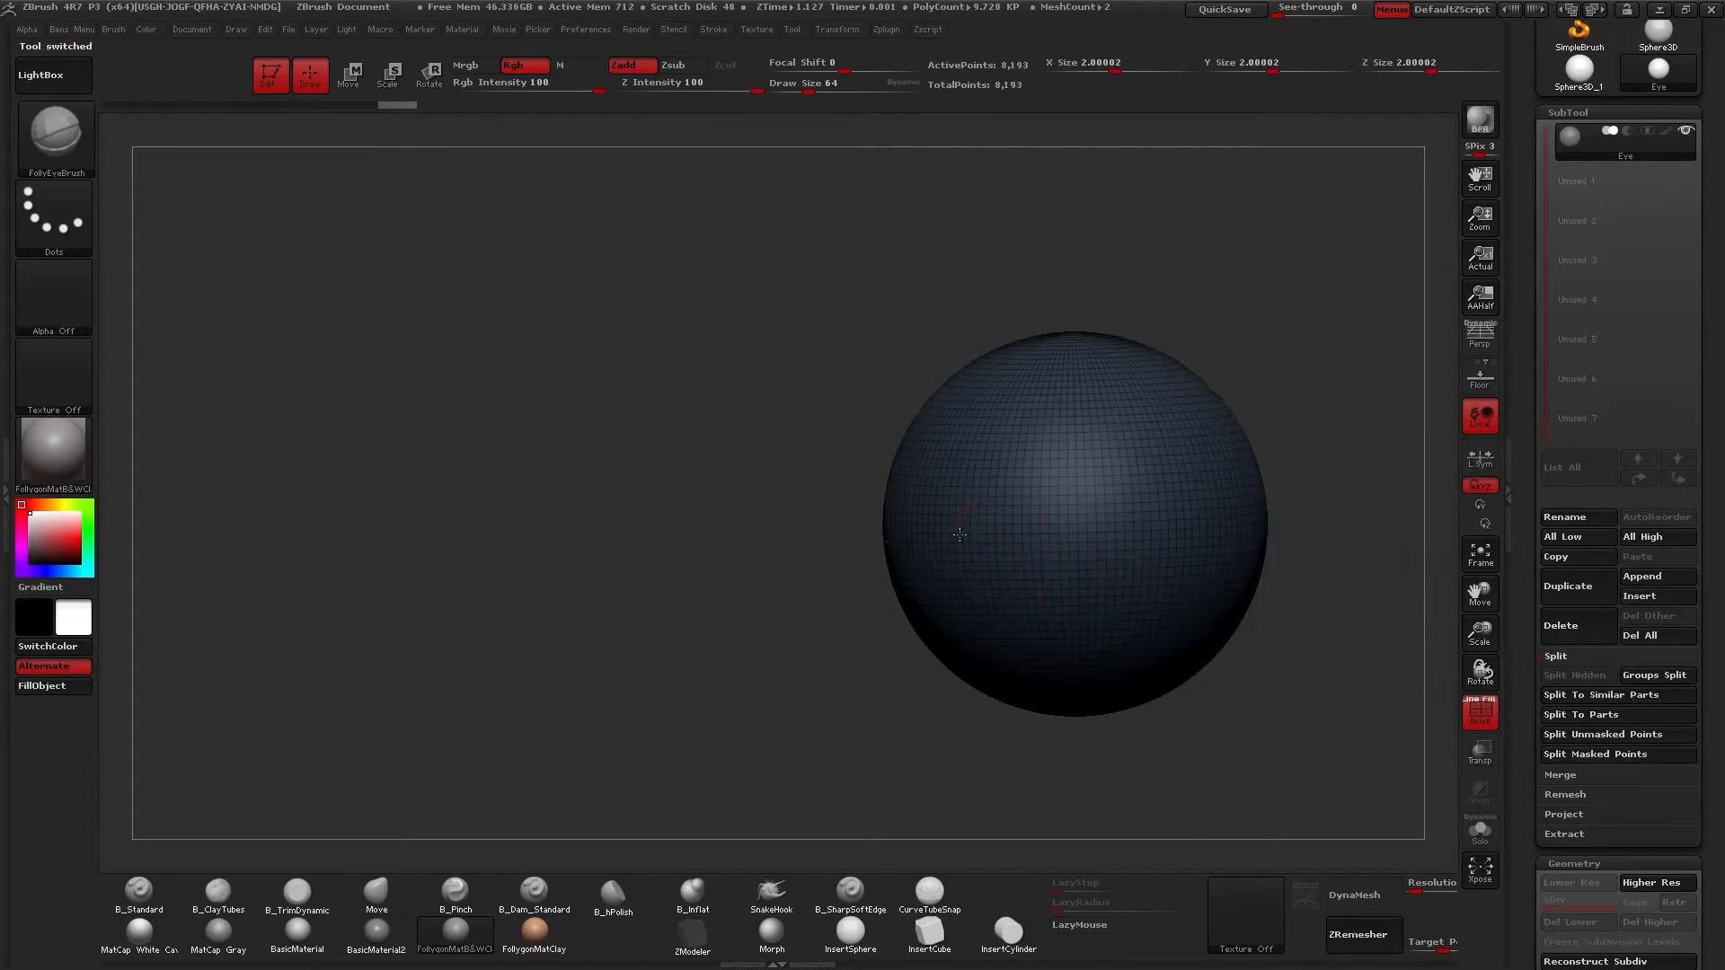
{"action": "key", "text": "shift+f"}
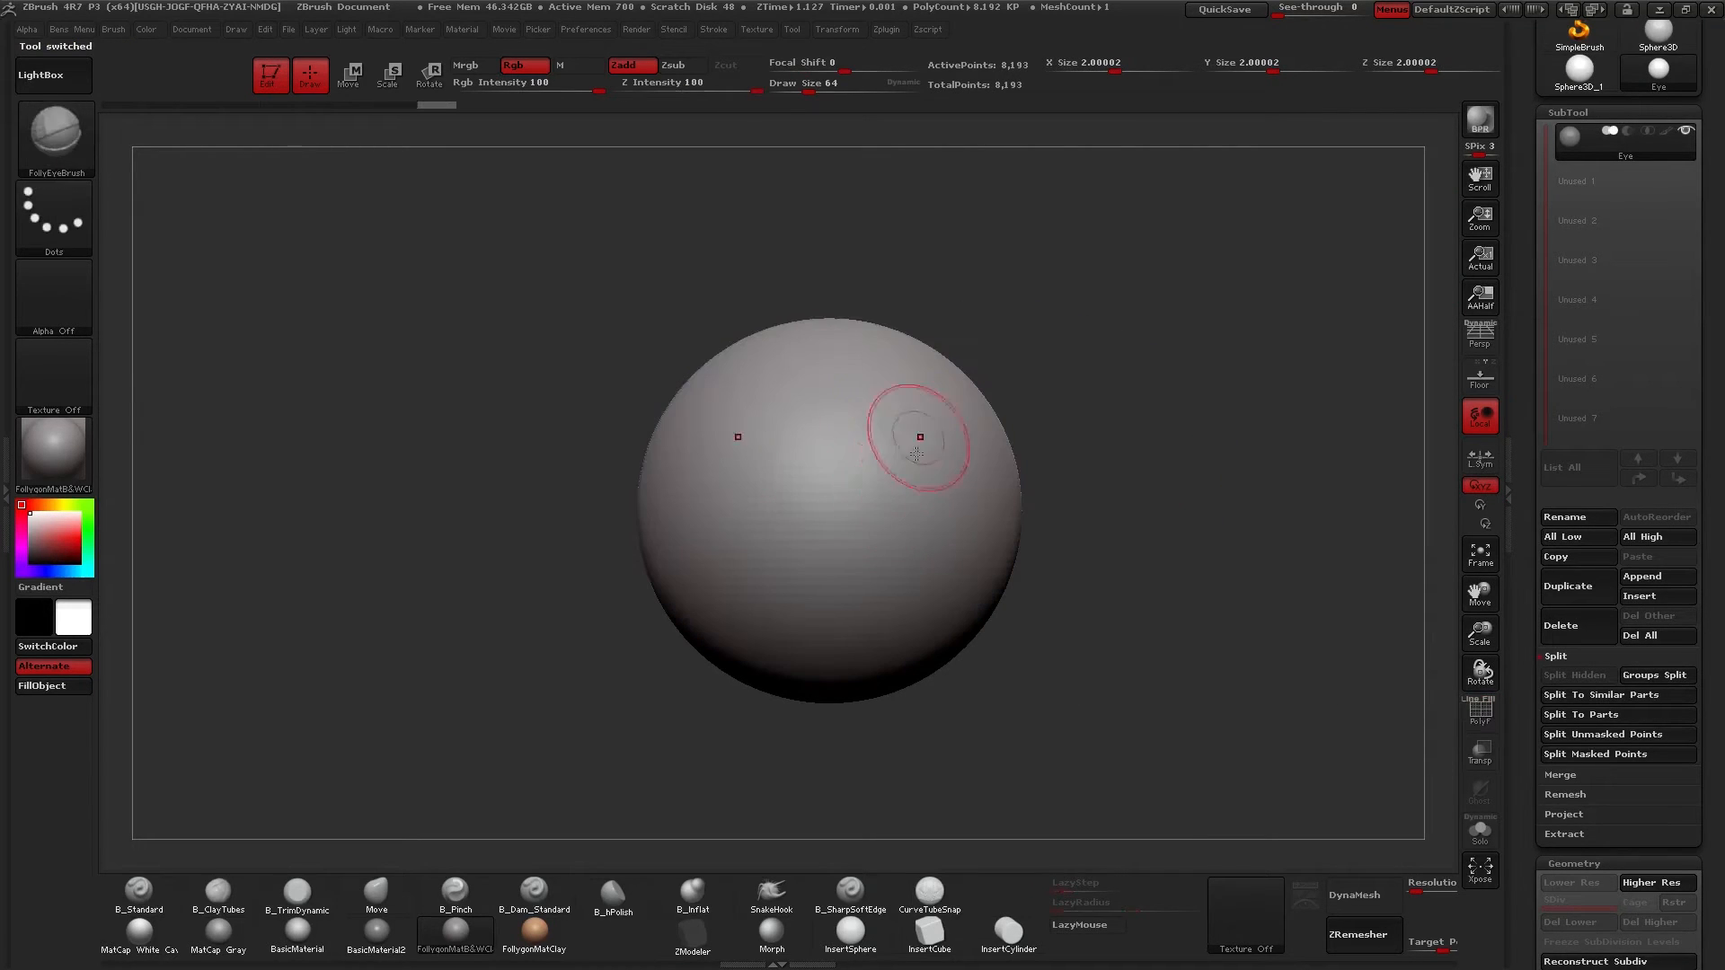
{"action": "mouse_move", "coordinate": [837, 567]}
{"action": "right_mouse_down", "text": "ctrl"}
{"action": "mouse_move", "coordinate": [795, 508]}
{"action": "mouse_move", "coordinate": [808, 453]}
{"action": "right_mouse_up", "text": "ctrl"}
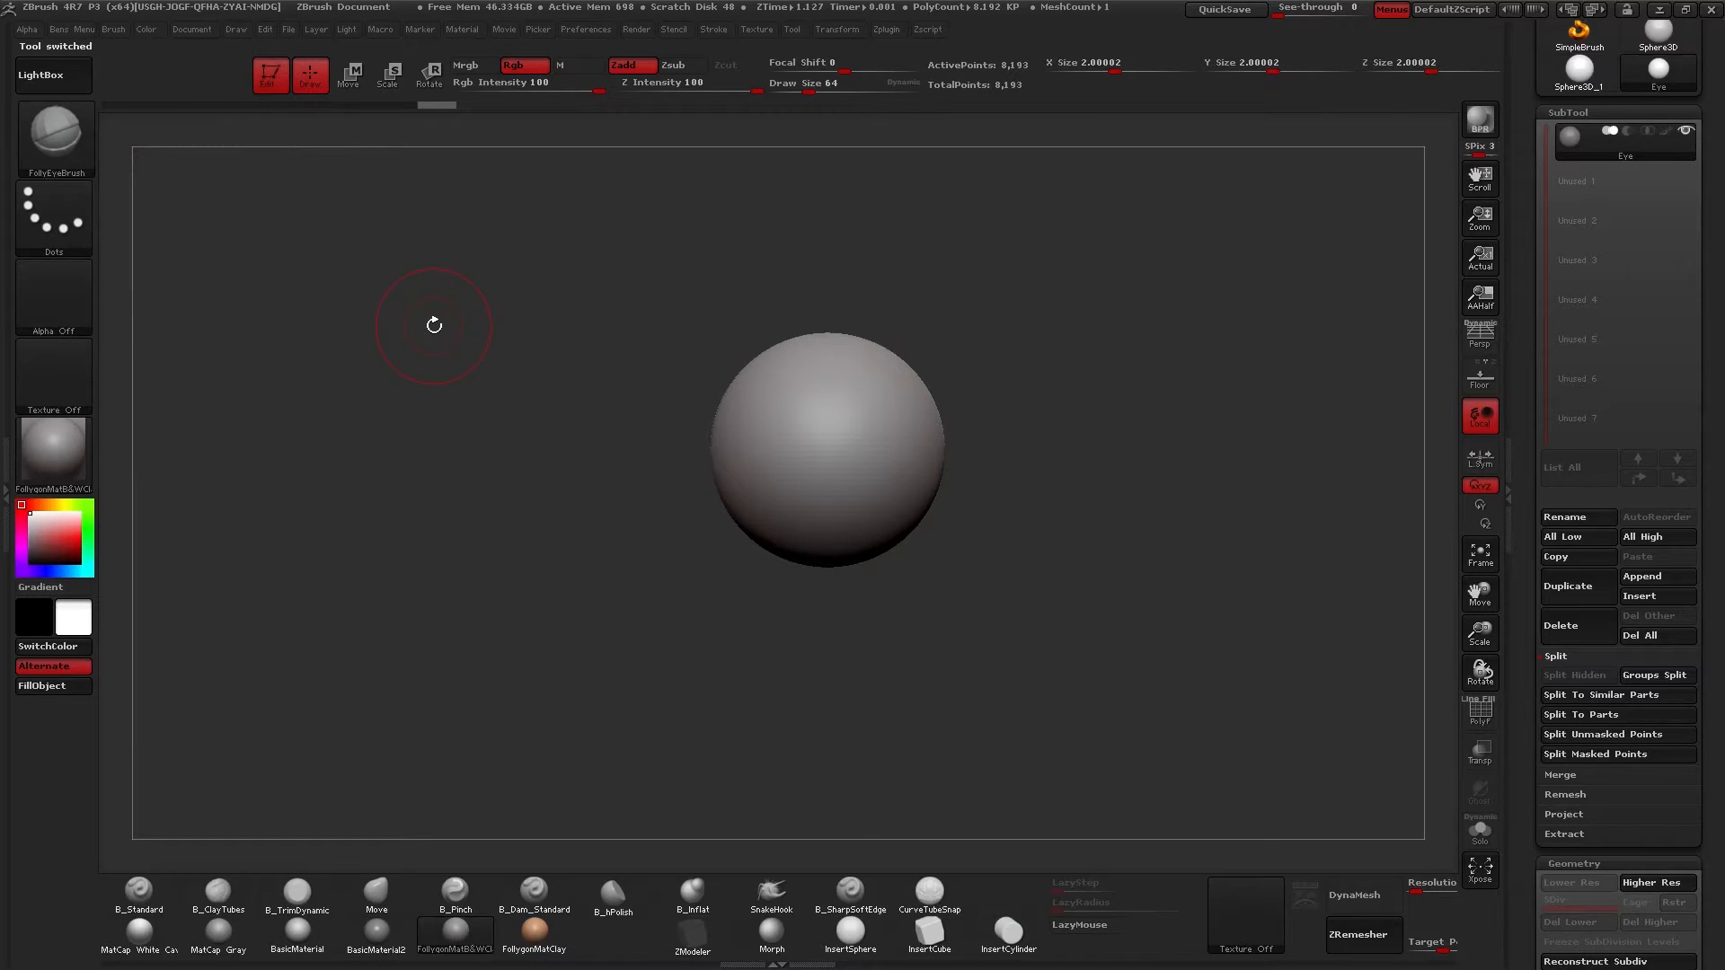
{"action": "right_click_drag", "start_coordinate": [628, 401], "coordinate": [560, 352], "text": "ctrl"}
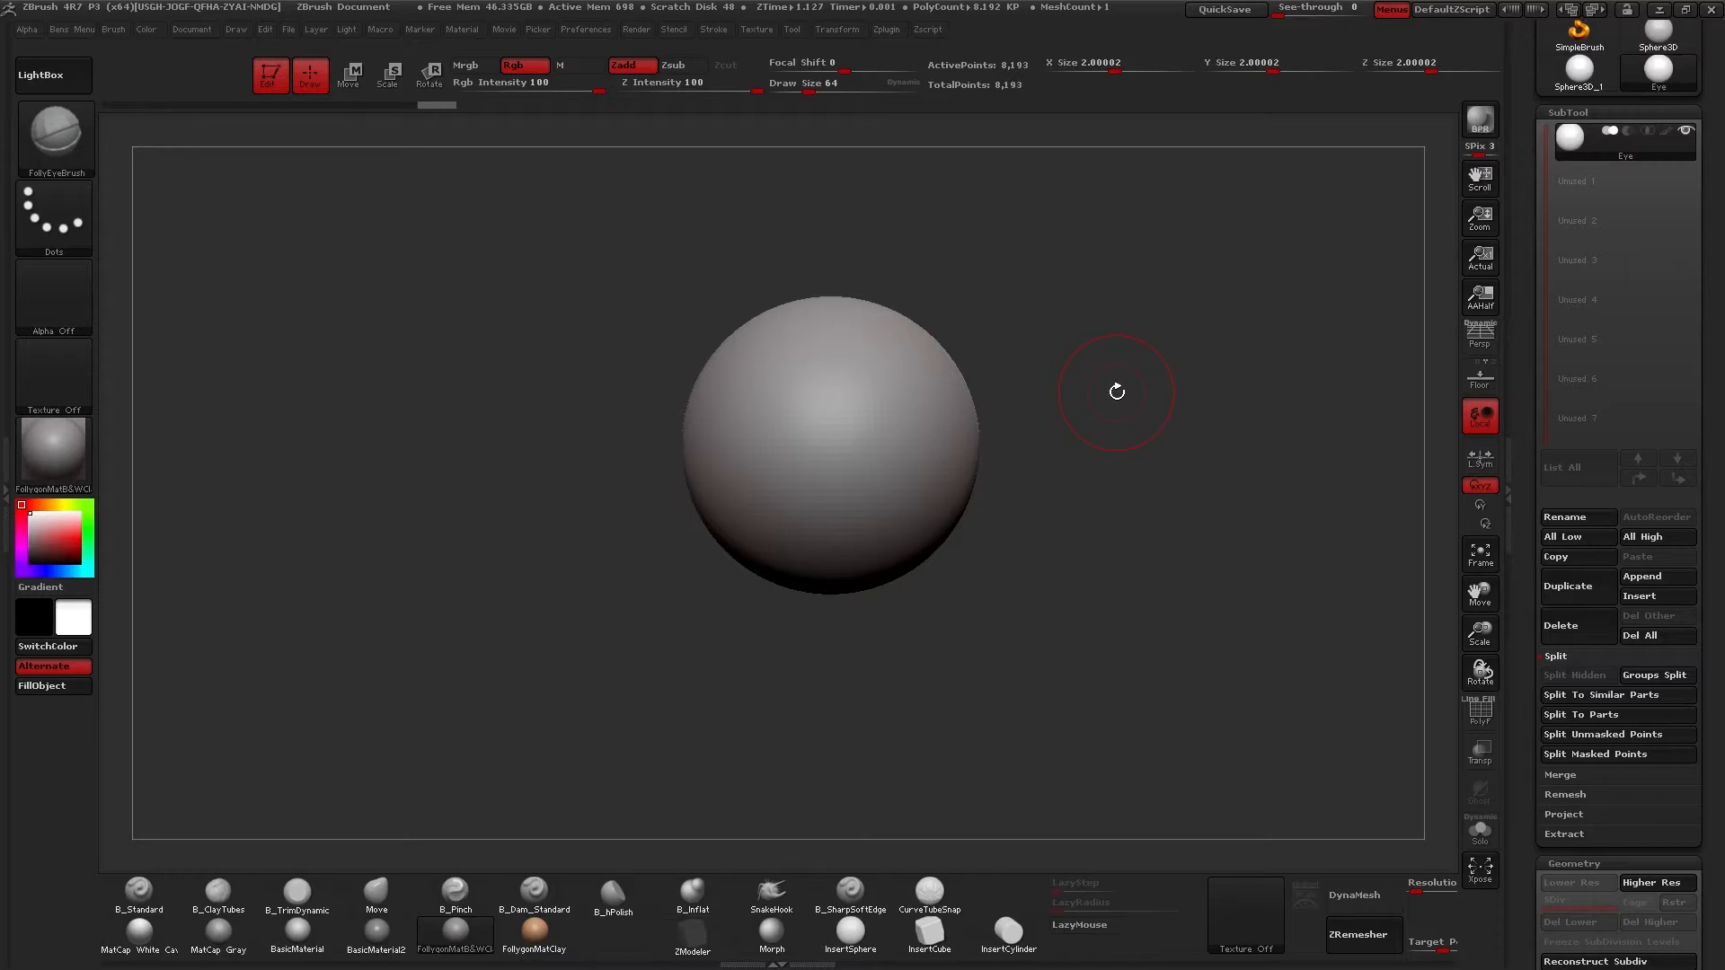
Reset the quick-access list of recently used tools.
{"action": "scroll", "coordinate": [1617, 180], "scroll_direction": "up", "scroll_amount": 3}
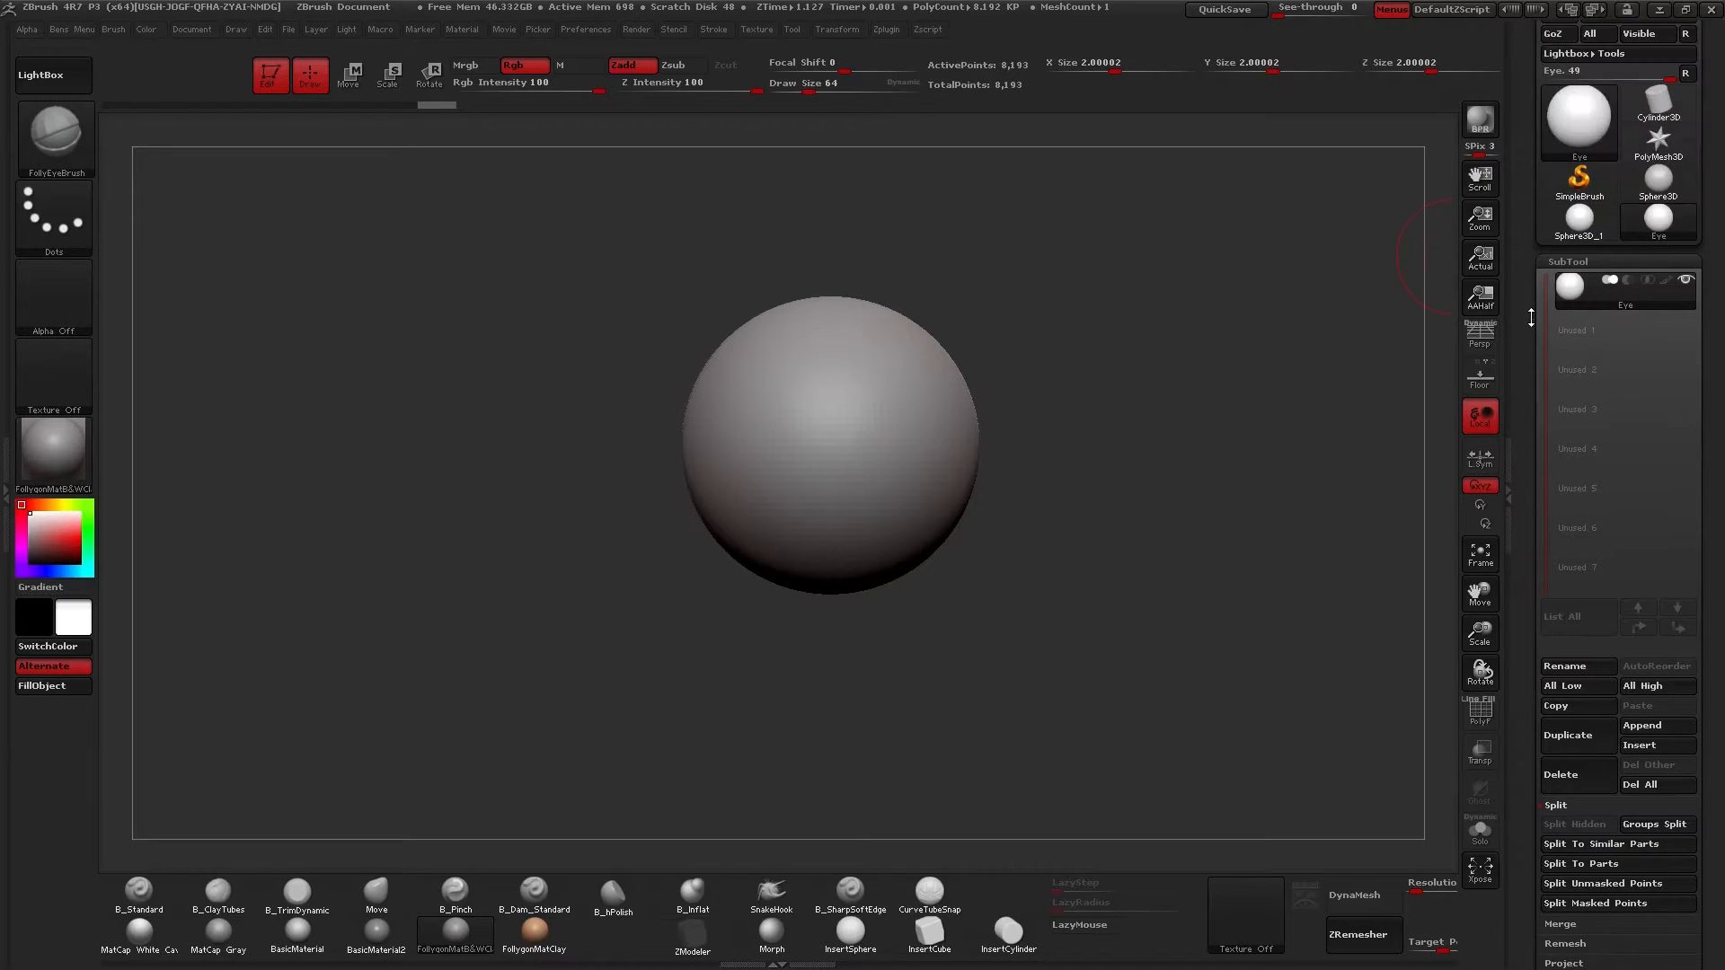
{"action": "left_click", "coordinate": [1687, 74]}
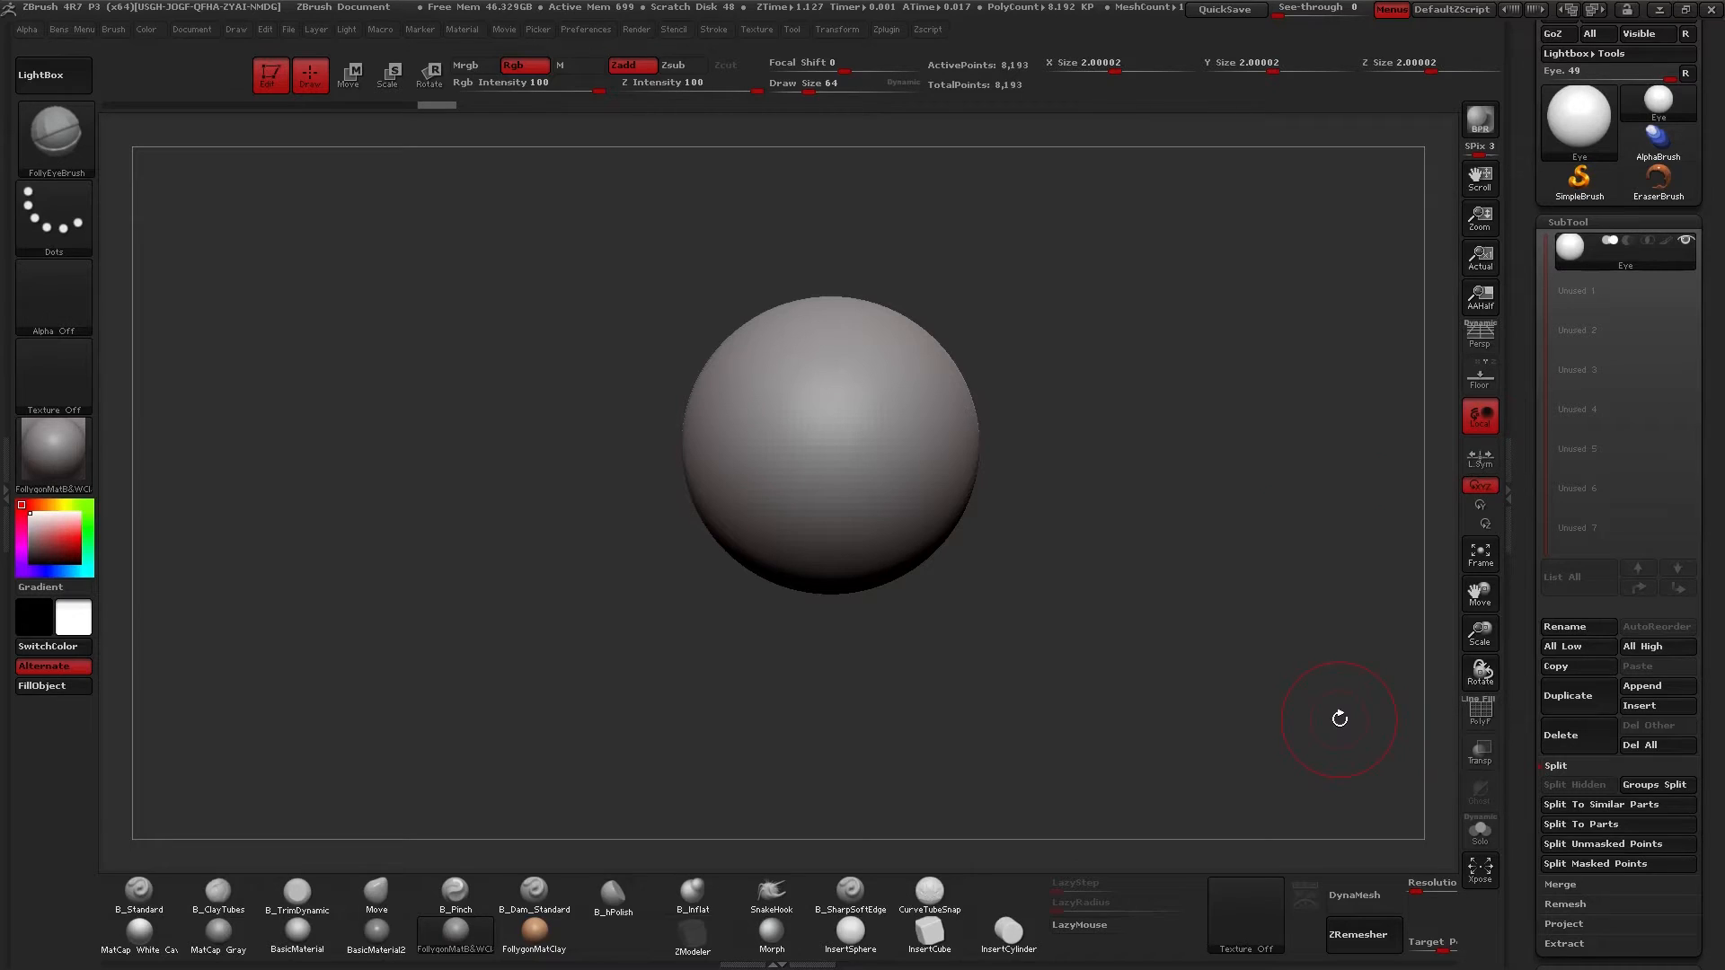
Duplicate the Eye subtool and rename the active copy Eyelid.
{"action": "left_click", "coordinate": [1587, 691]}
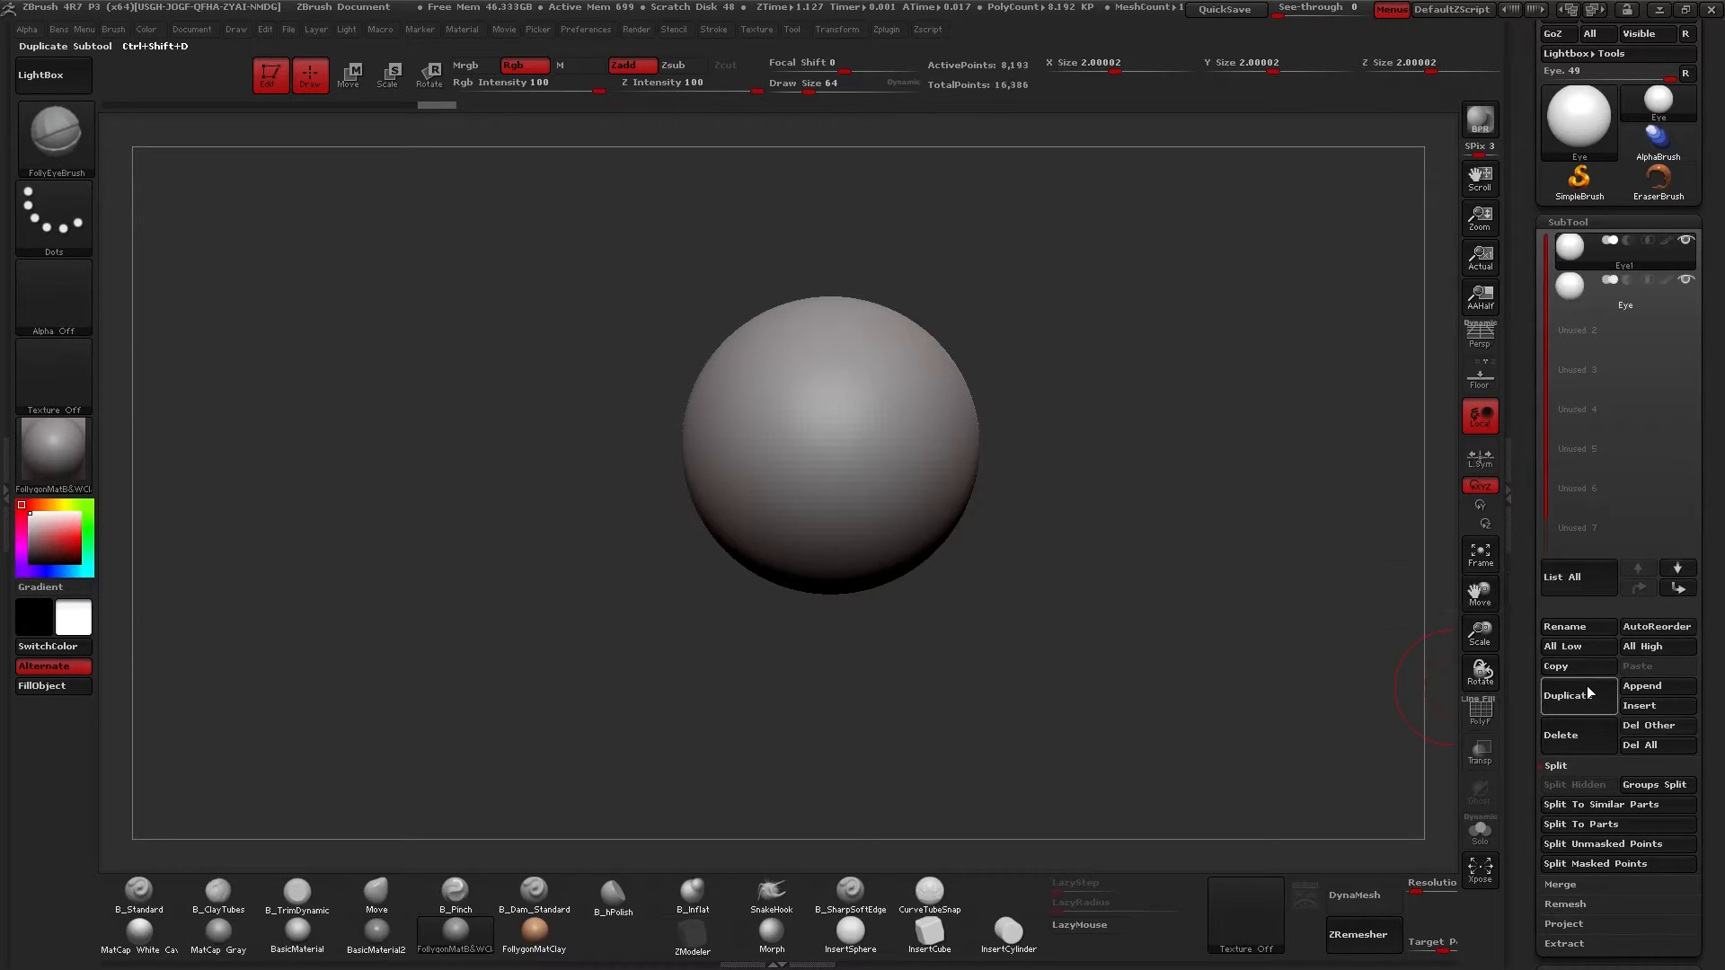
{"action": "mouse_move", "coordinate": [1577, 243]}
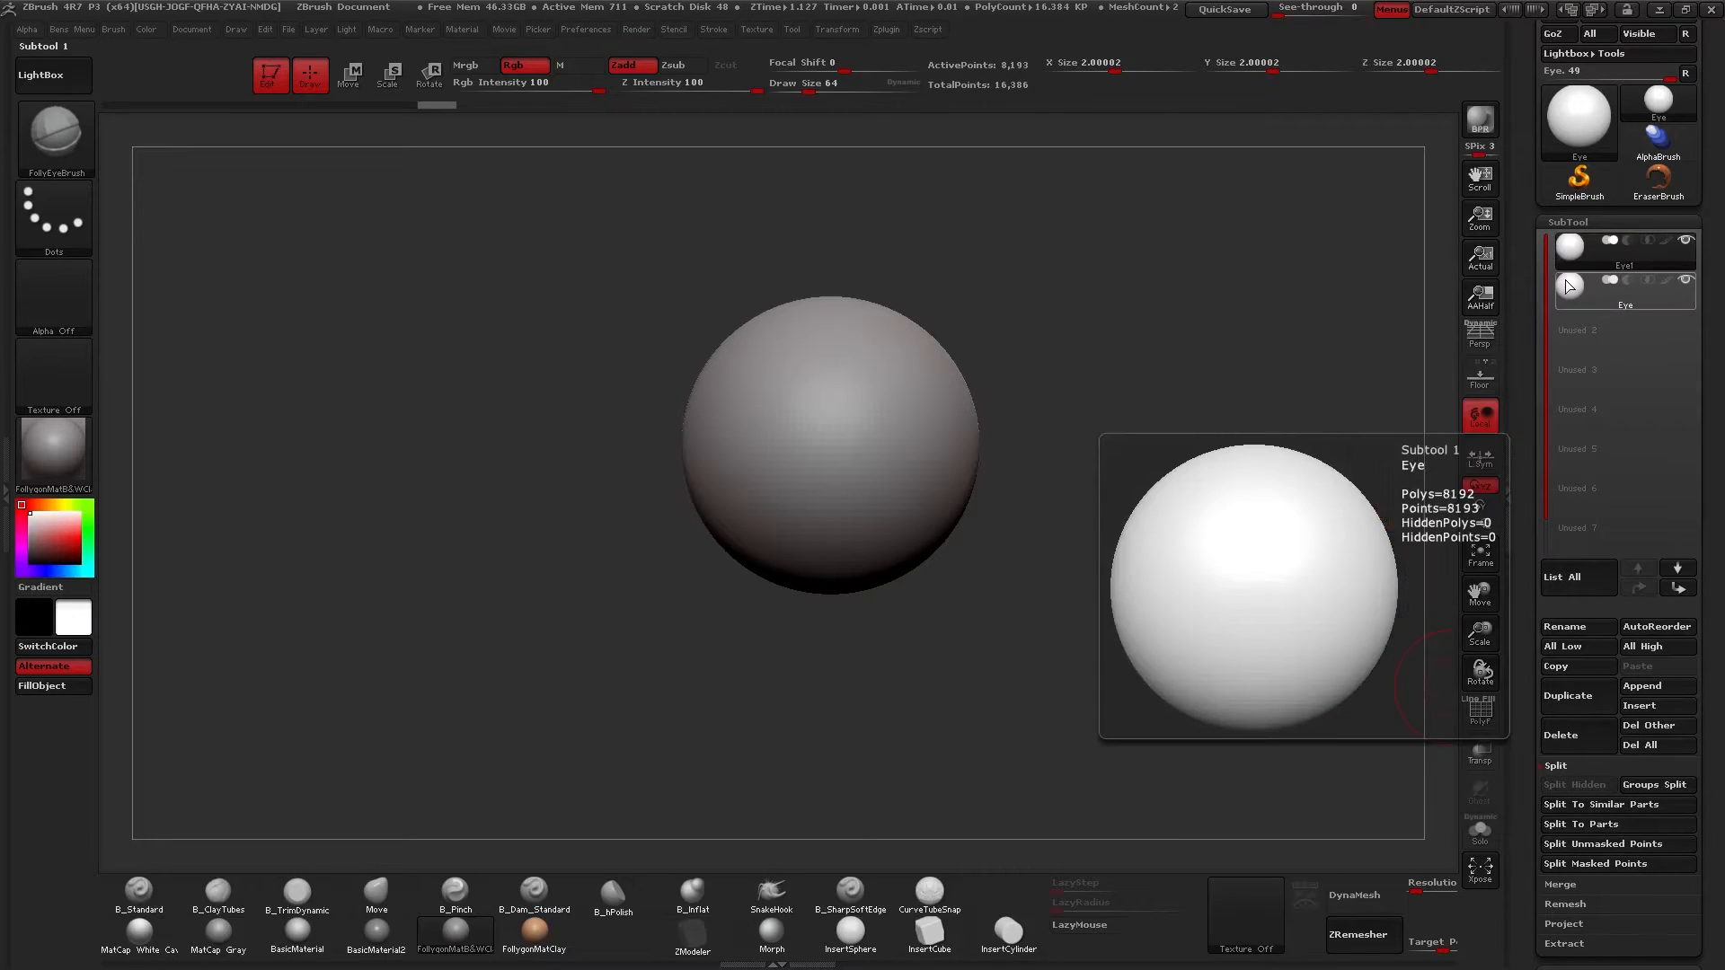
{"action": "left_click", "coordinate": [1596, 626]}
{"action": "type", "text": "Eyelid"}
{"action": "key", "text": "Return"}
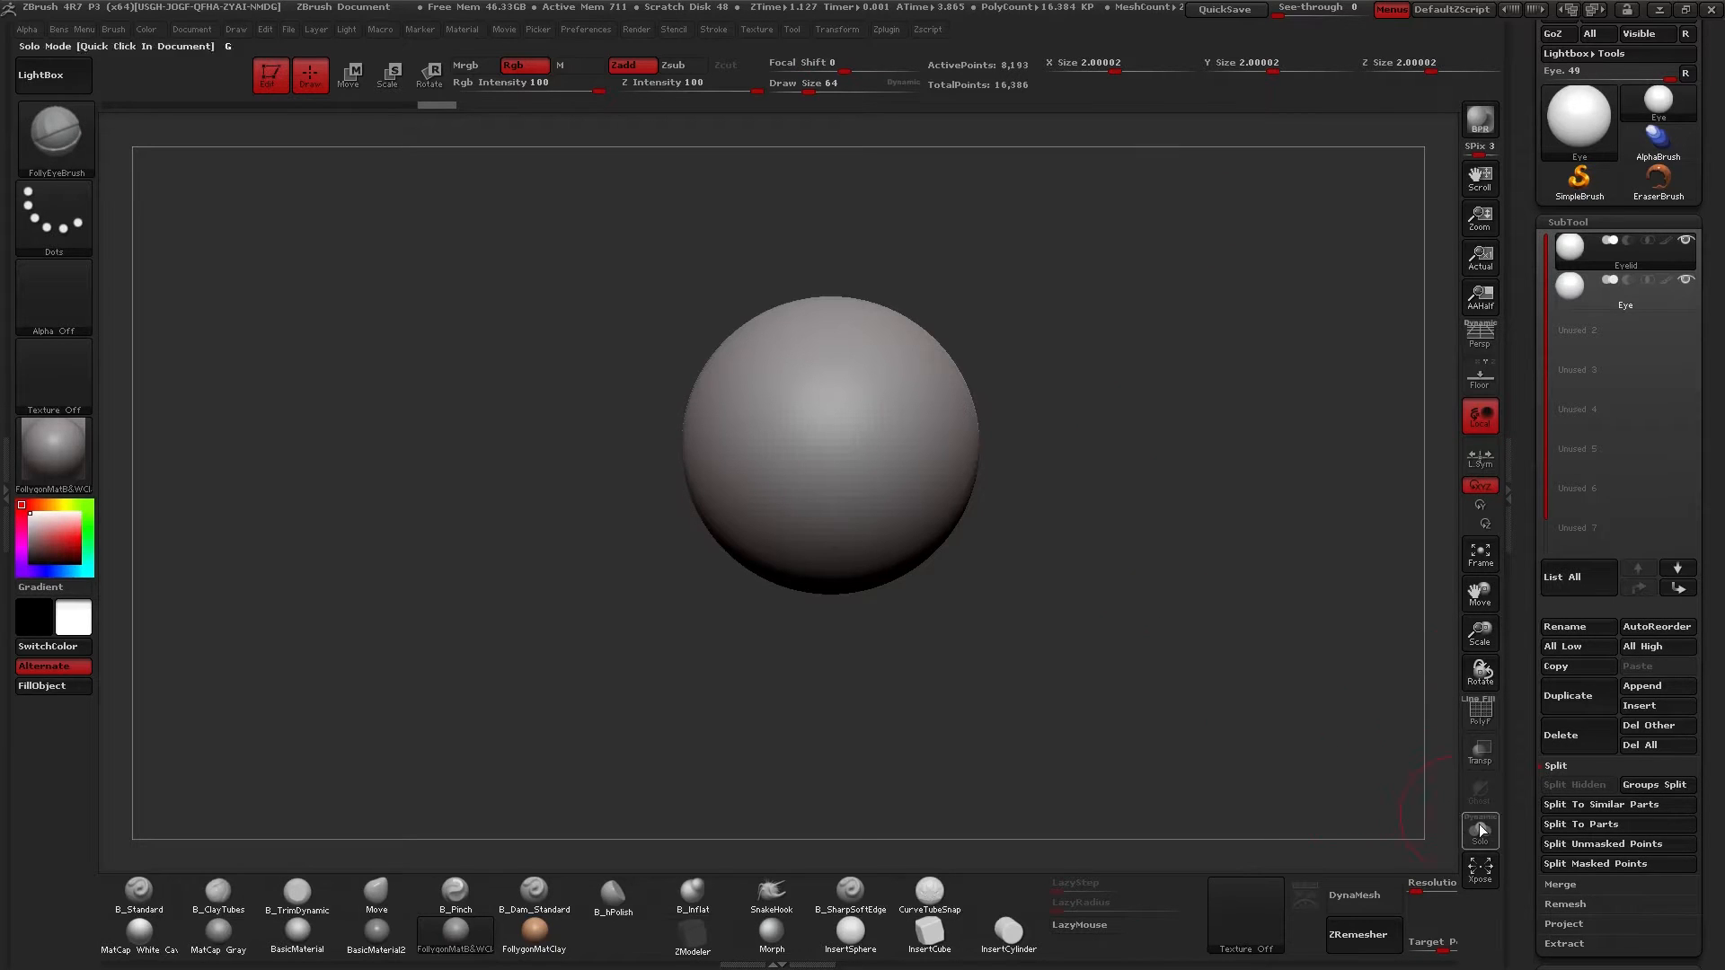
Frame the Eyelid sphere and display its polyframe.
{"action": "key", "text": "f"}
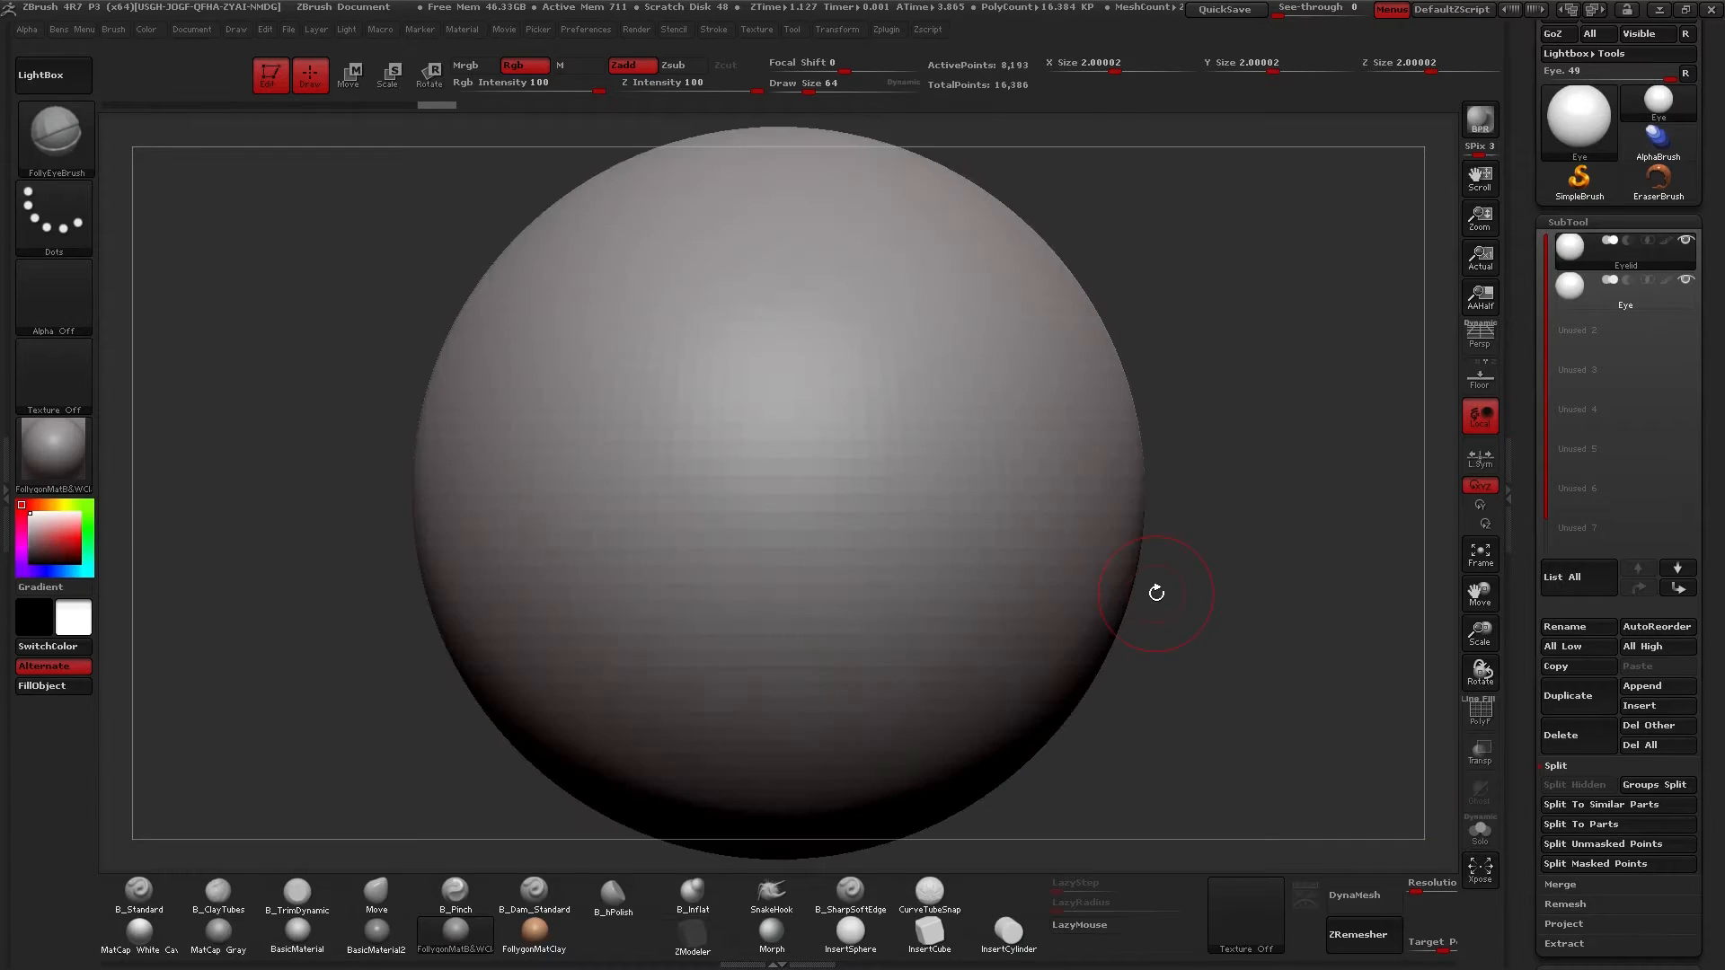
{"action": "key", "text": "alt+s"}
{"action": "key", "text": "alt+s"}
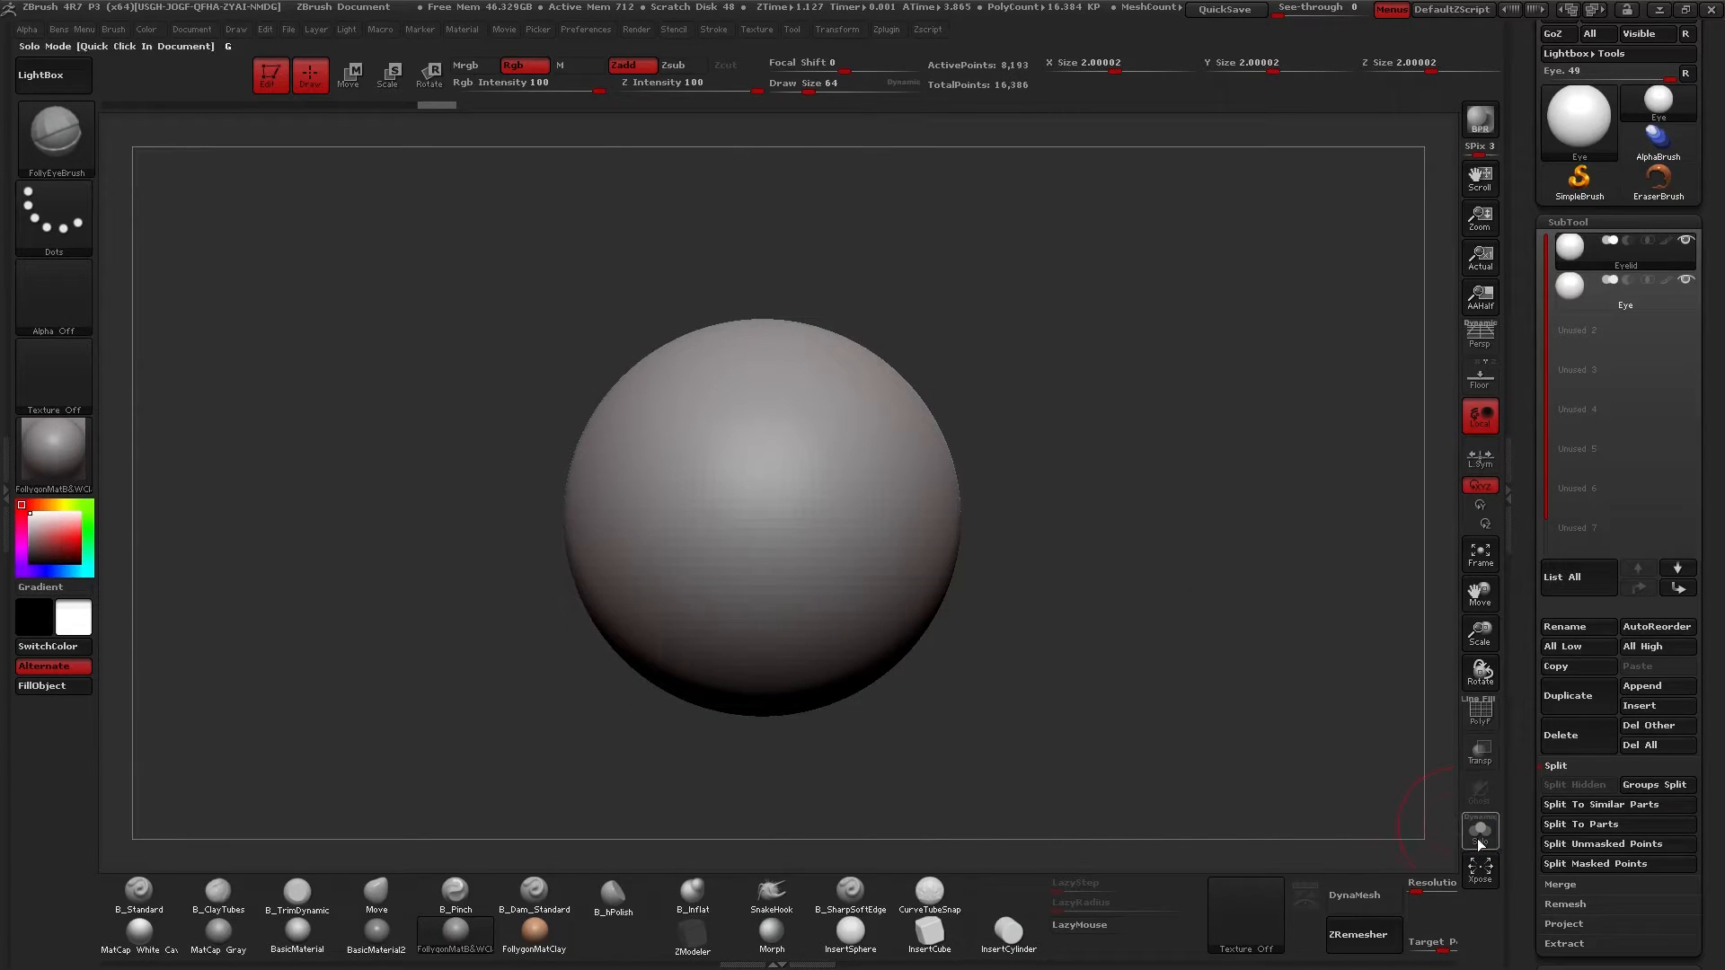
{"action": "mouse_move", "coordinate": [1207, 589]}
{"action": "left_mouse_down"}
{"action": "mouse_move", "coordinate": [1117, 568]}
{"action": "mouse_move", "coordinate": [1155, 612]}
{"action": "mouse_move", "coordinate": [1175, 586]}
{"action": "left_mouse_up"}
{"action": "key", "text": "shift+f"}
Move the Eyelid sphere straight up off the Eye sphere beneath it and undo the move.
{"action": "key", "text": "w"}
{"action": "left_click_drag", "start_coordinate": [890, 516], "coordinate": [890, 685], "text": "shift"}
{"action": "left_click_drag", "start_coordinate": [890, 601], "coordinate": [890, 517], "text": "shift"}
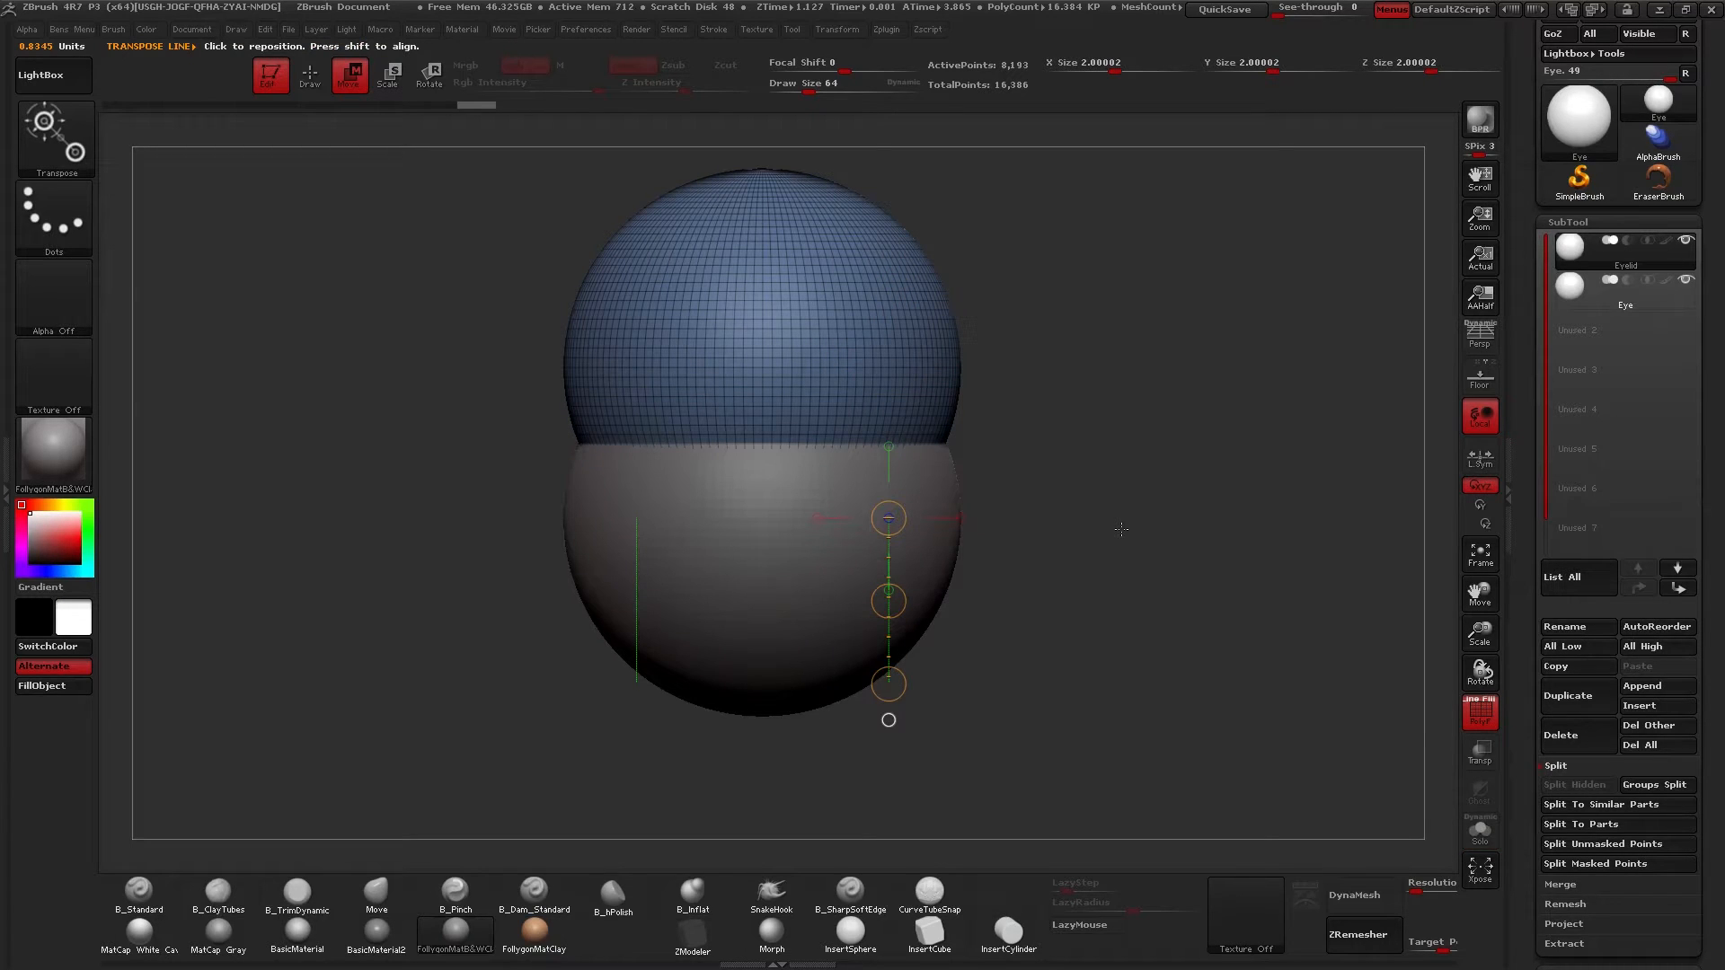
{"action": "key", "text": "ctrl+z"}
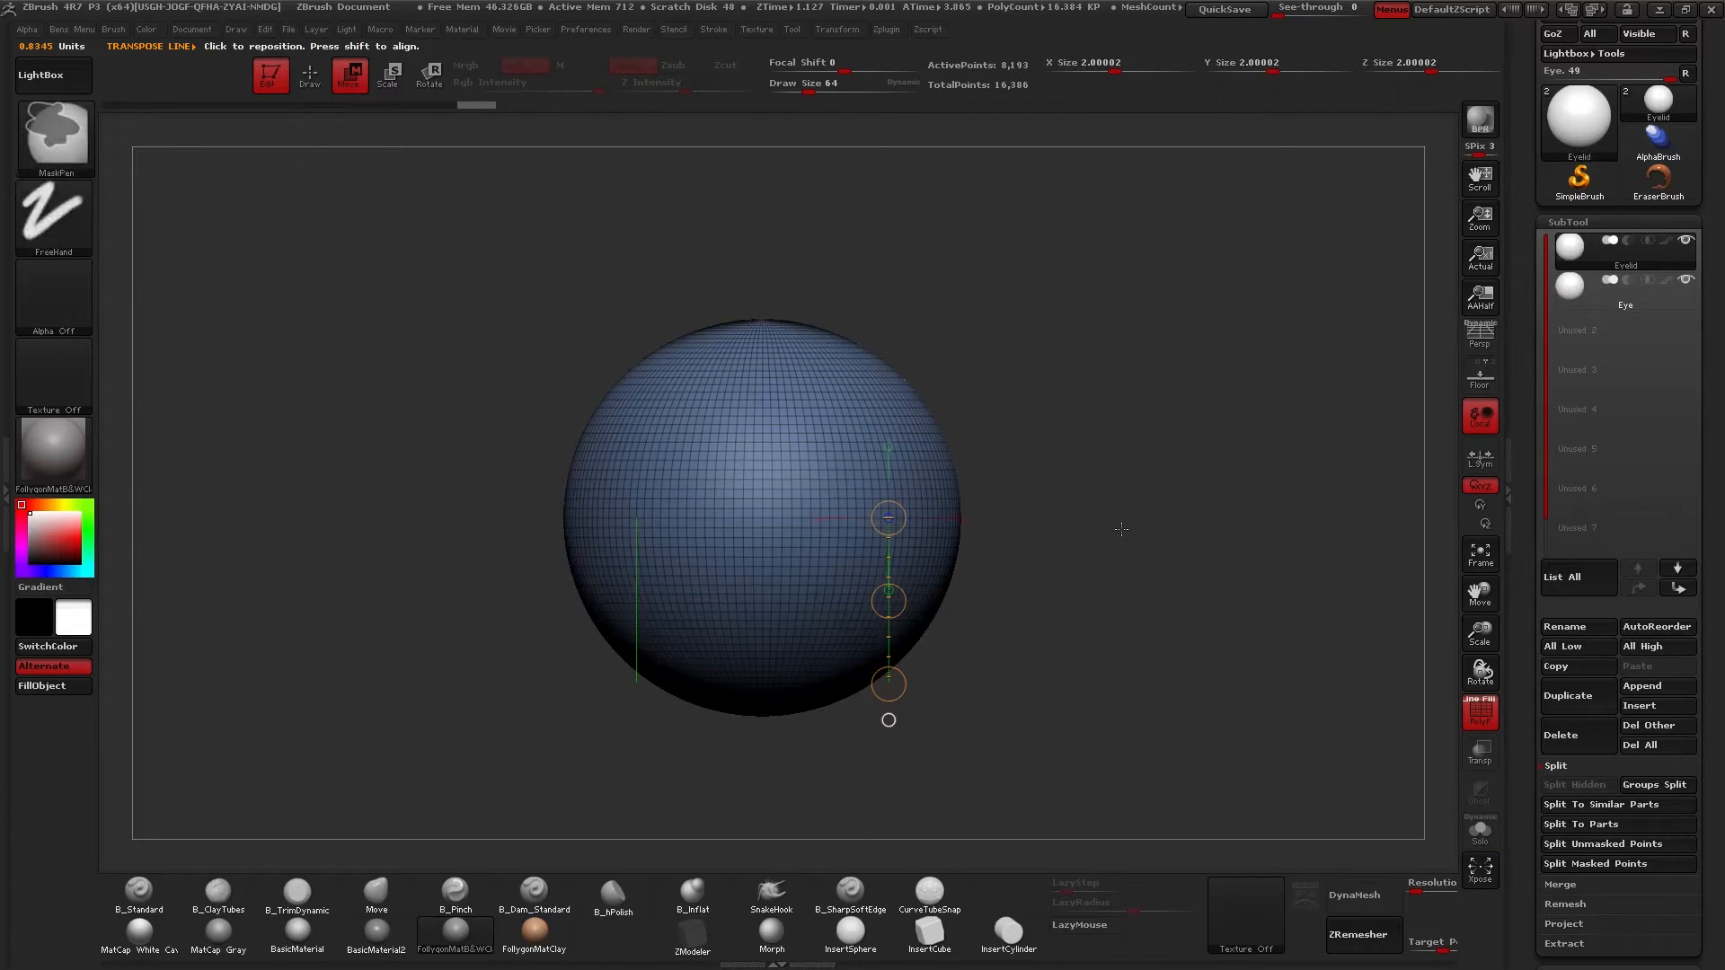
Show the Eyelid sphere alone in Solo mode, return to Draw mode and frame the sphere close up.
{"action": "key", "text": "shift+alt+s"}
{"action": "key", "text": "q"}
{"action": "key", "text": "f"}
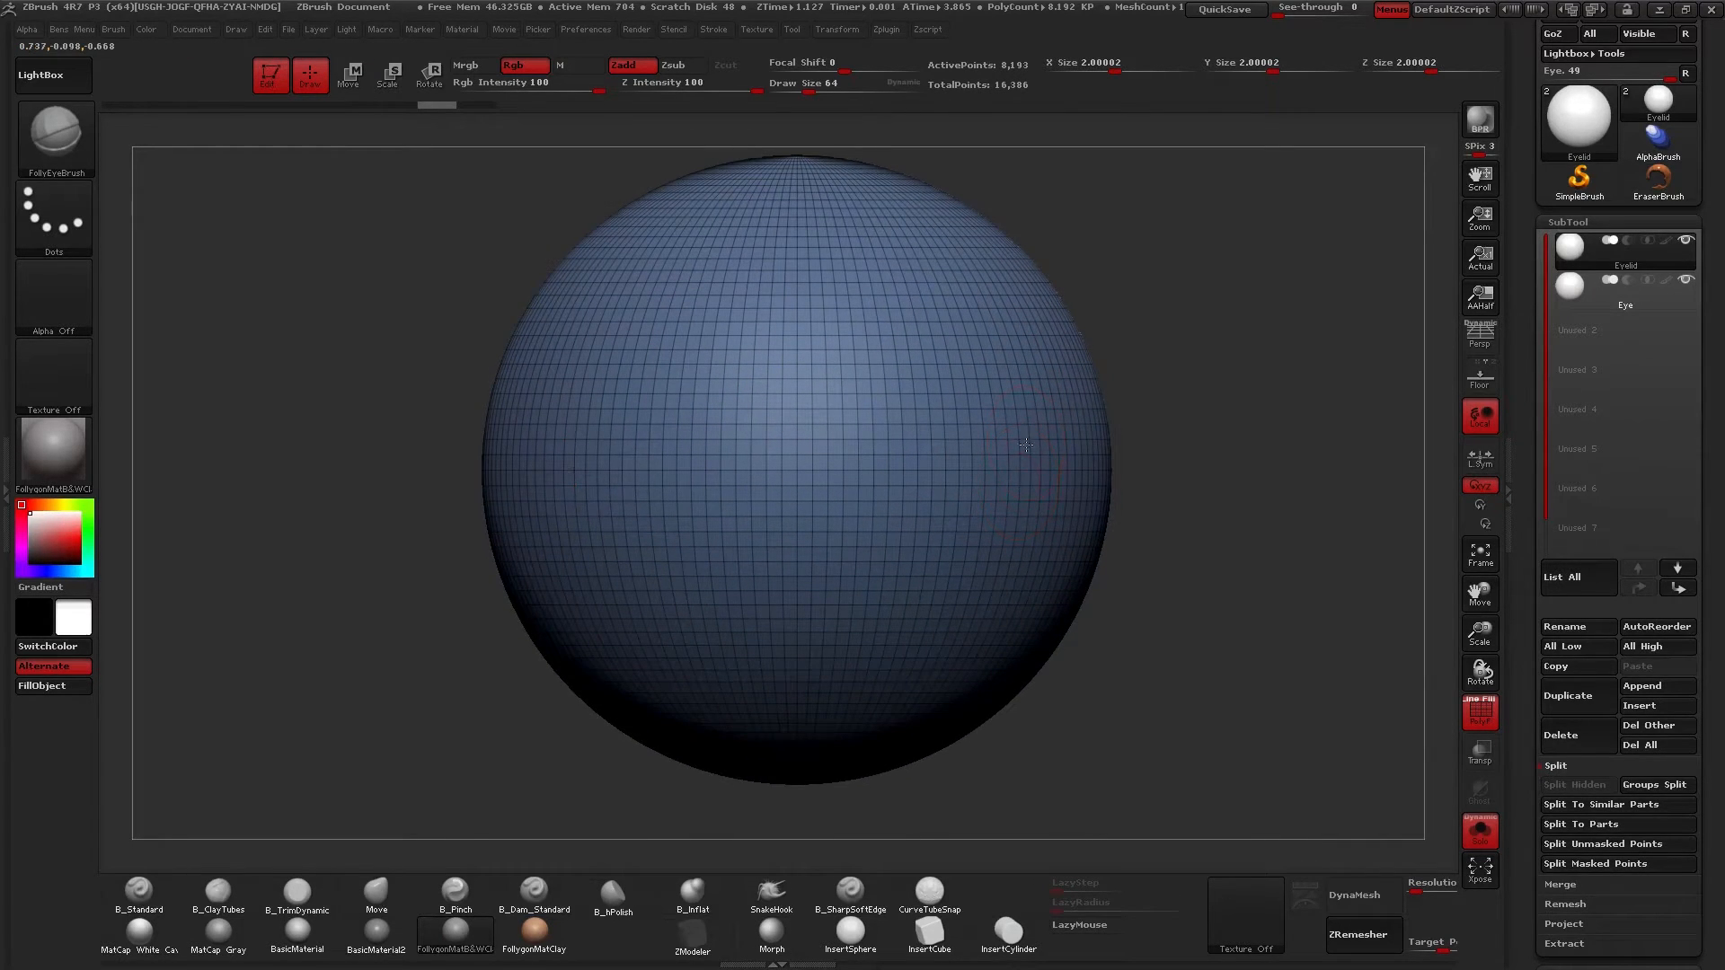
{"action": "right_click_drag", "start_coordinate": [1019, 483], "coordinate": [1030, 548], "text": "alt"}
{"action": "right_click_drag", "start_coordinate": [966, 475], "coordinate": [956, 417], "text": "ctrl"}
{"action": "right_click_drag", "start_coordinate": [900, 576], "coordinate": [946, 613], "text": "ctrl"}
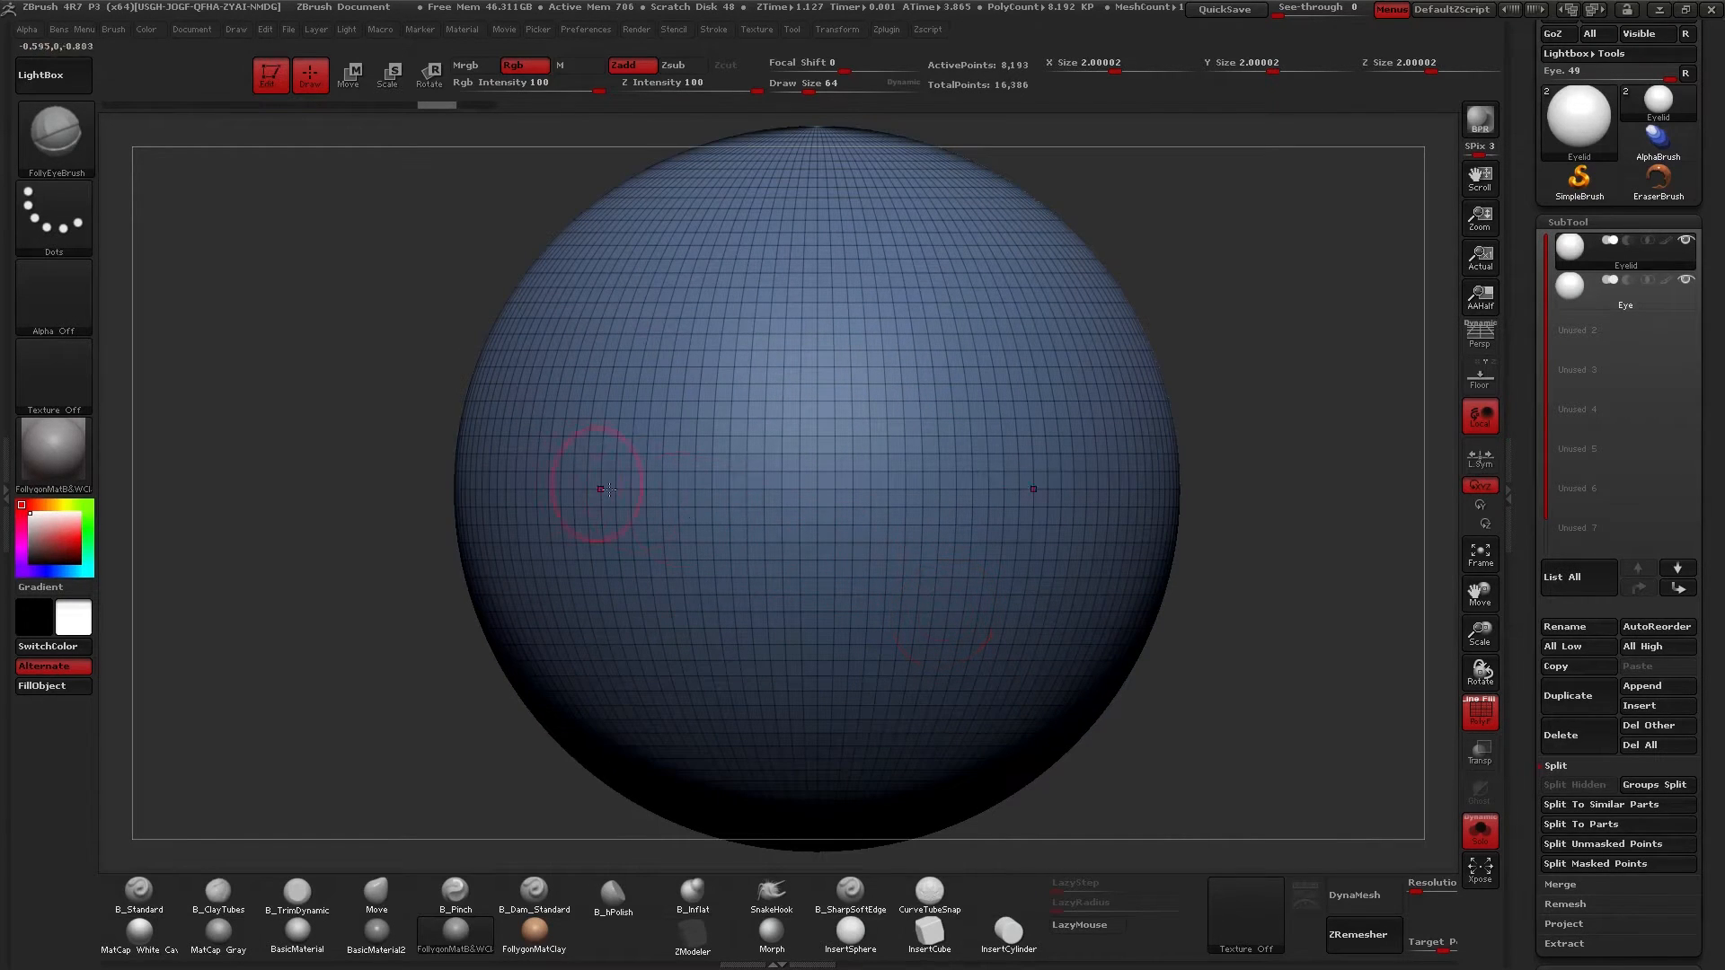
Draw a horizontal Transpose line across the middle of the Eyelid sphere and return to Draw mode.
{"action": "key", "text": "w"}
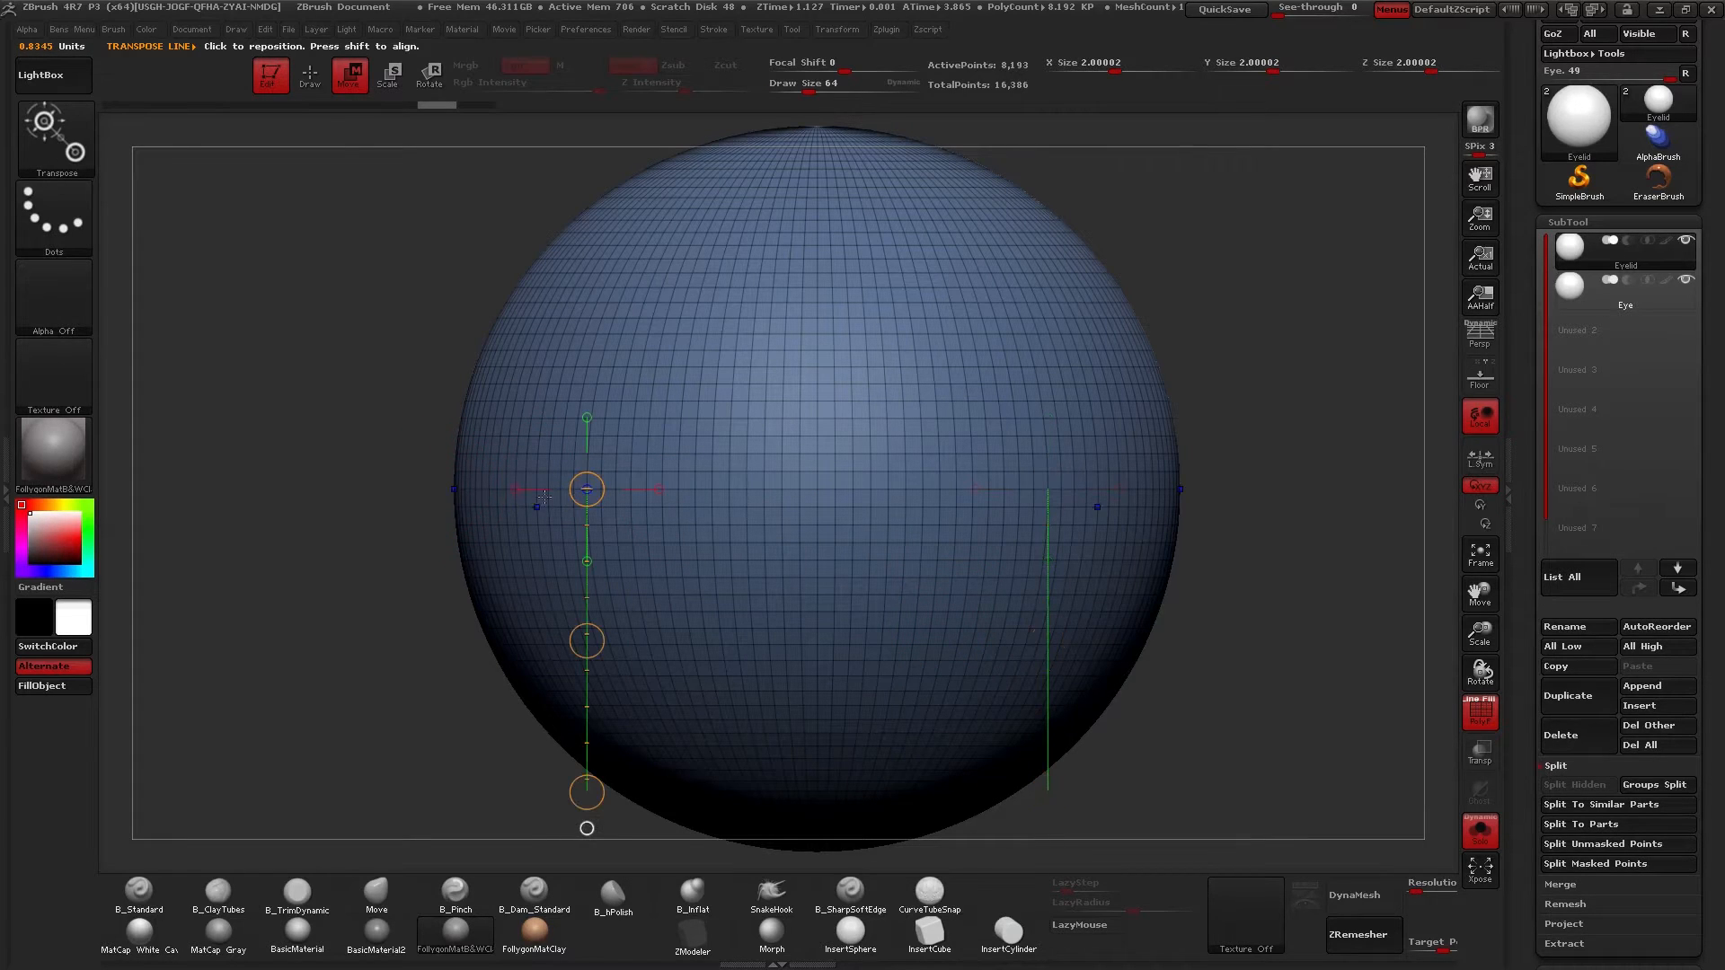
{"action": "left_click_drag", "start_coordinate": [461, 490], "coordinate": [1400, 490]}
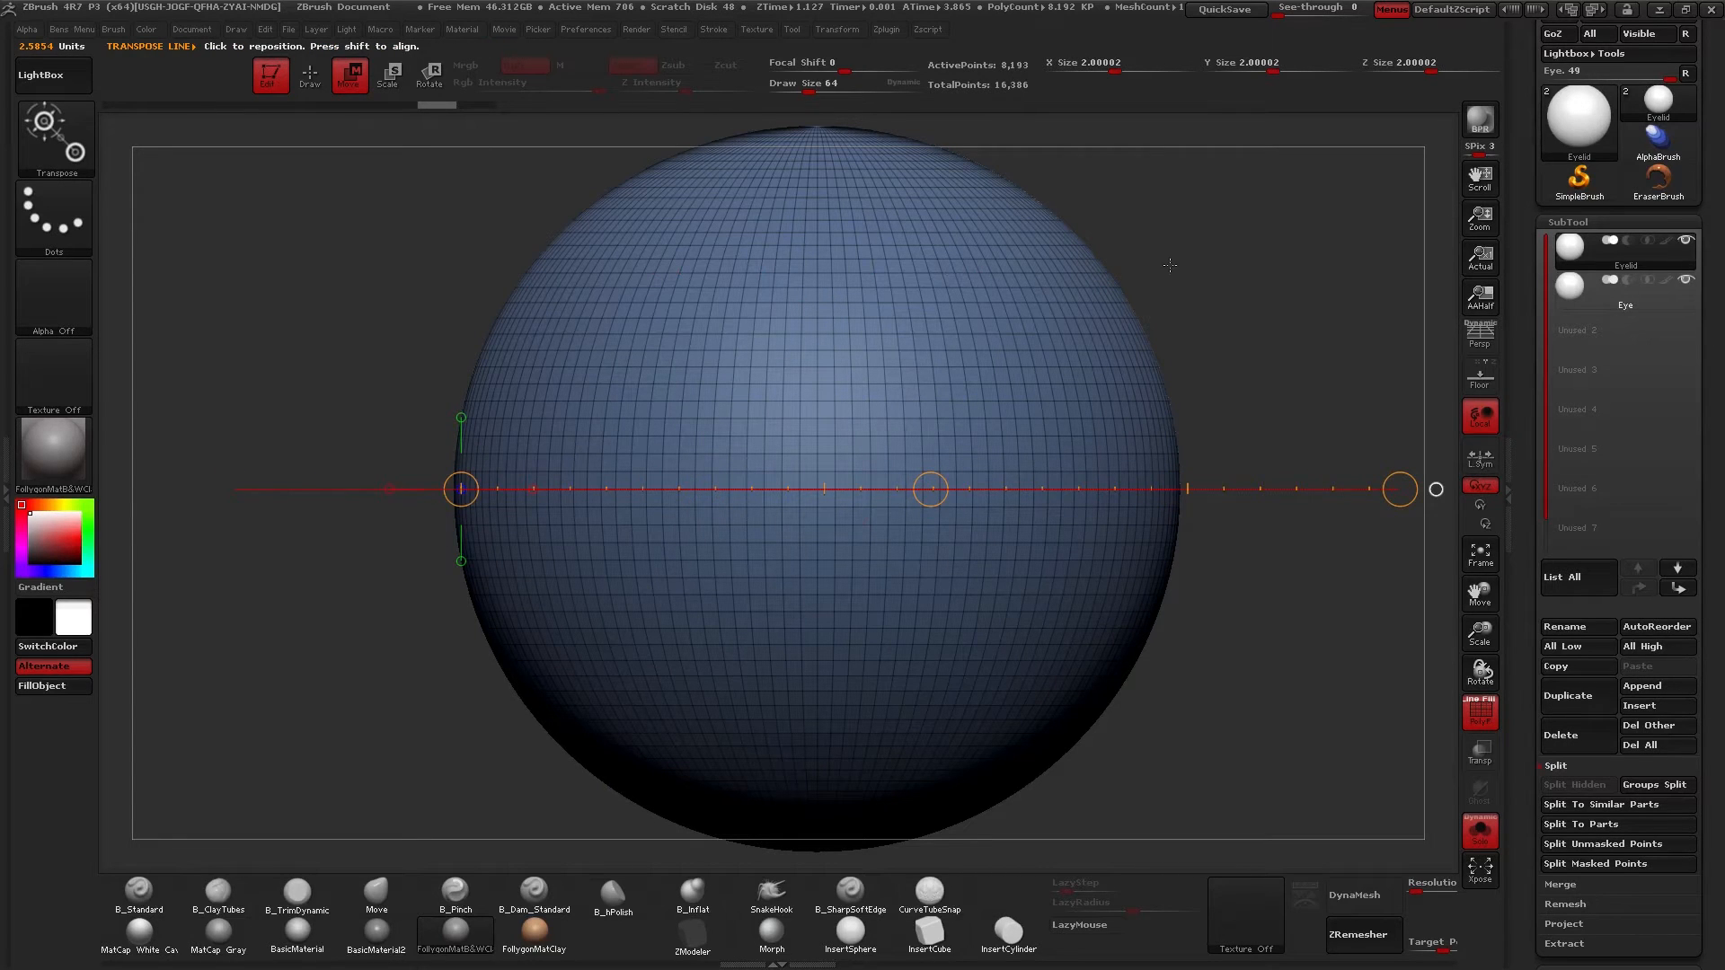
{"action": "key", "text": "q"}
{"action": "mouse_move", "coordinate": [393, 410]}
{"action": "left_mouse_down", "text": "alt"}
{"action": "mouse_move", "coordinate": [366, 369]}
{"action": "mouse_move", "coordinate": [397, 410]}
{"action": "left_mouse_up", "text": "alt"}
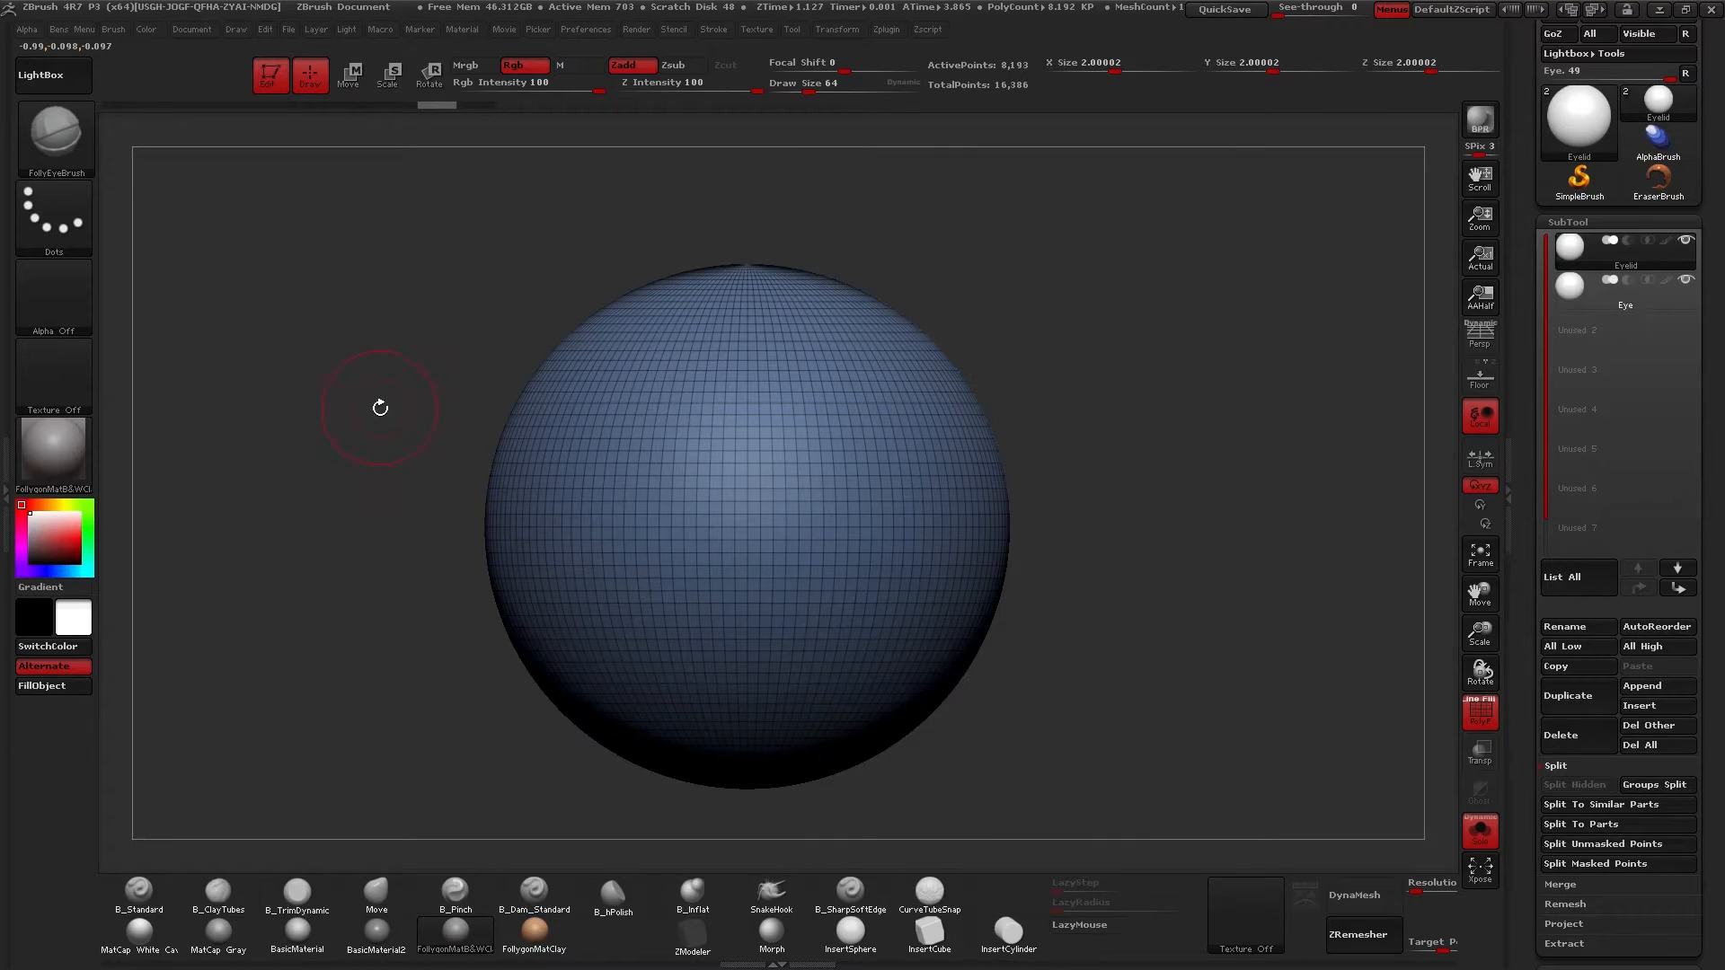
Review the available selection, slice and trim brushes, including the description of TrimRect.
{"action": "key", "text": "ctrl+shift"}
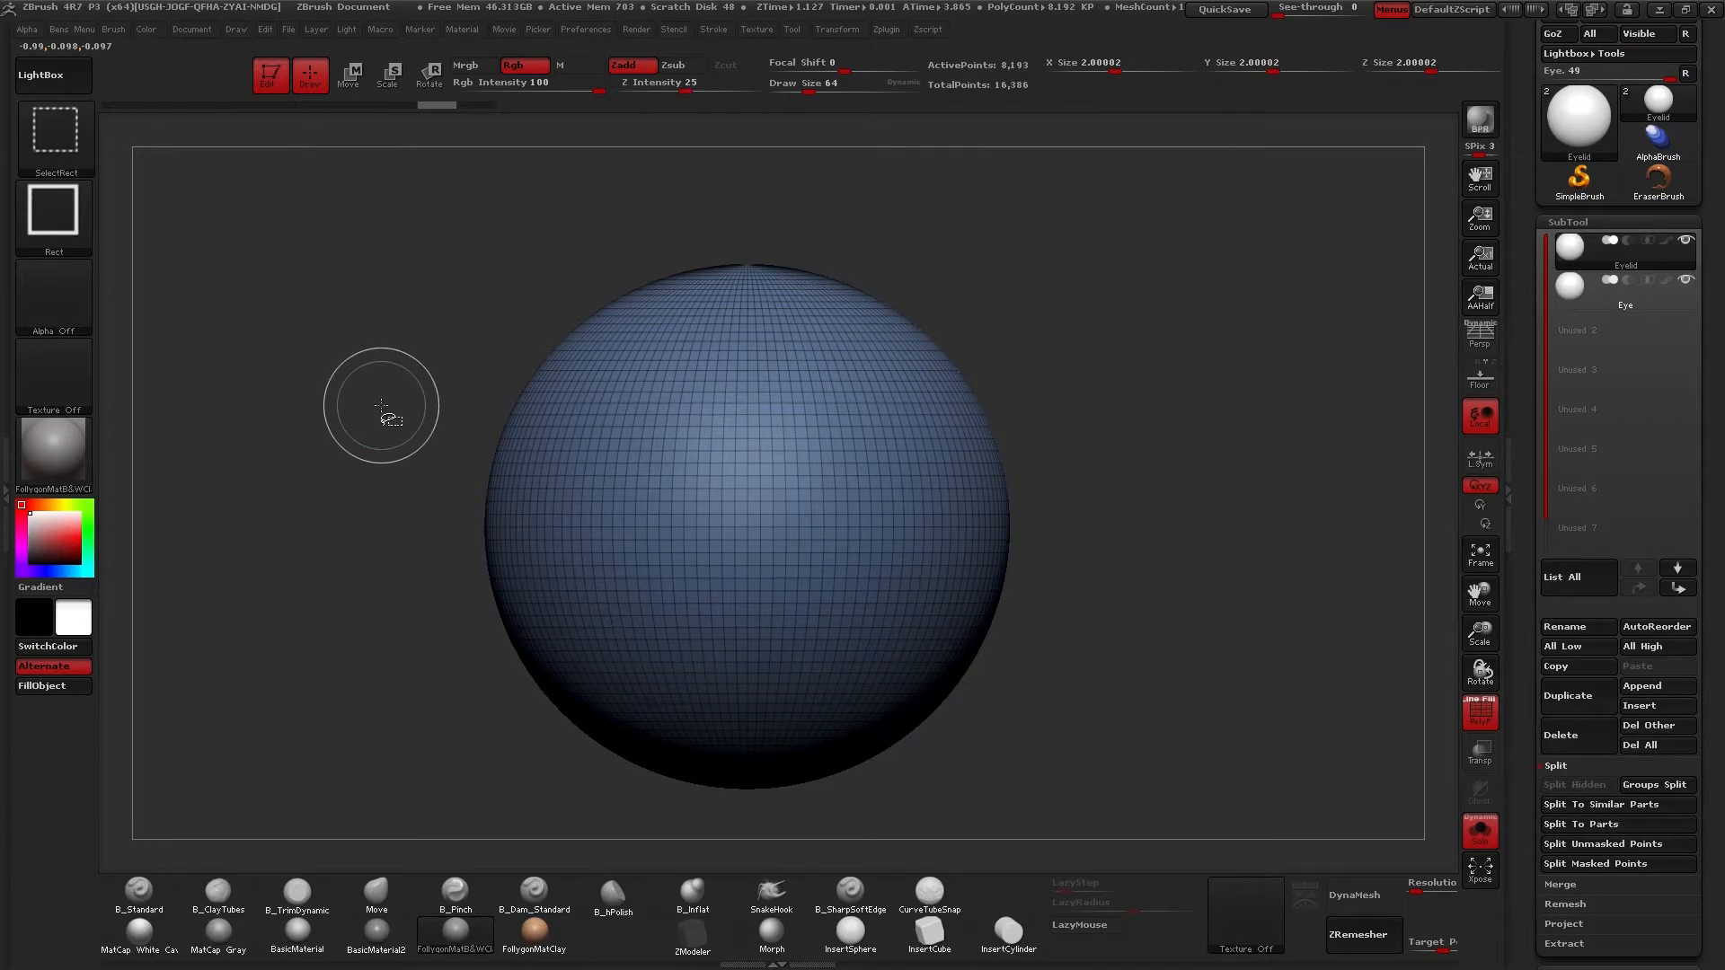
{"action": "key", "text": "ctrl"}
{"action": "key", "text": "ctrl+shift"}
{"action": "mouse_move", "coordinate": [50, 133]}
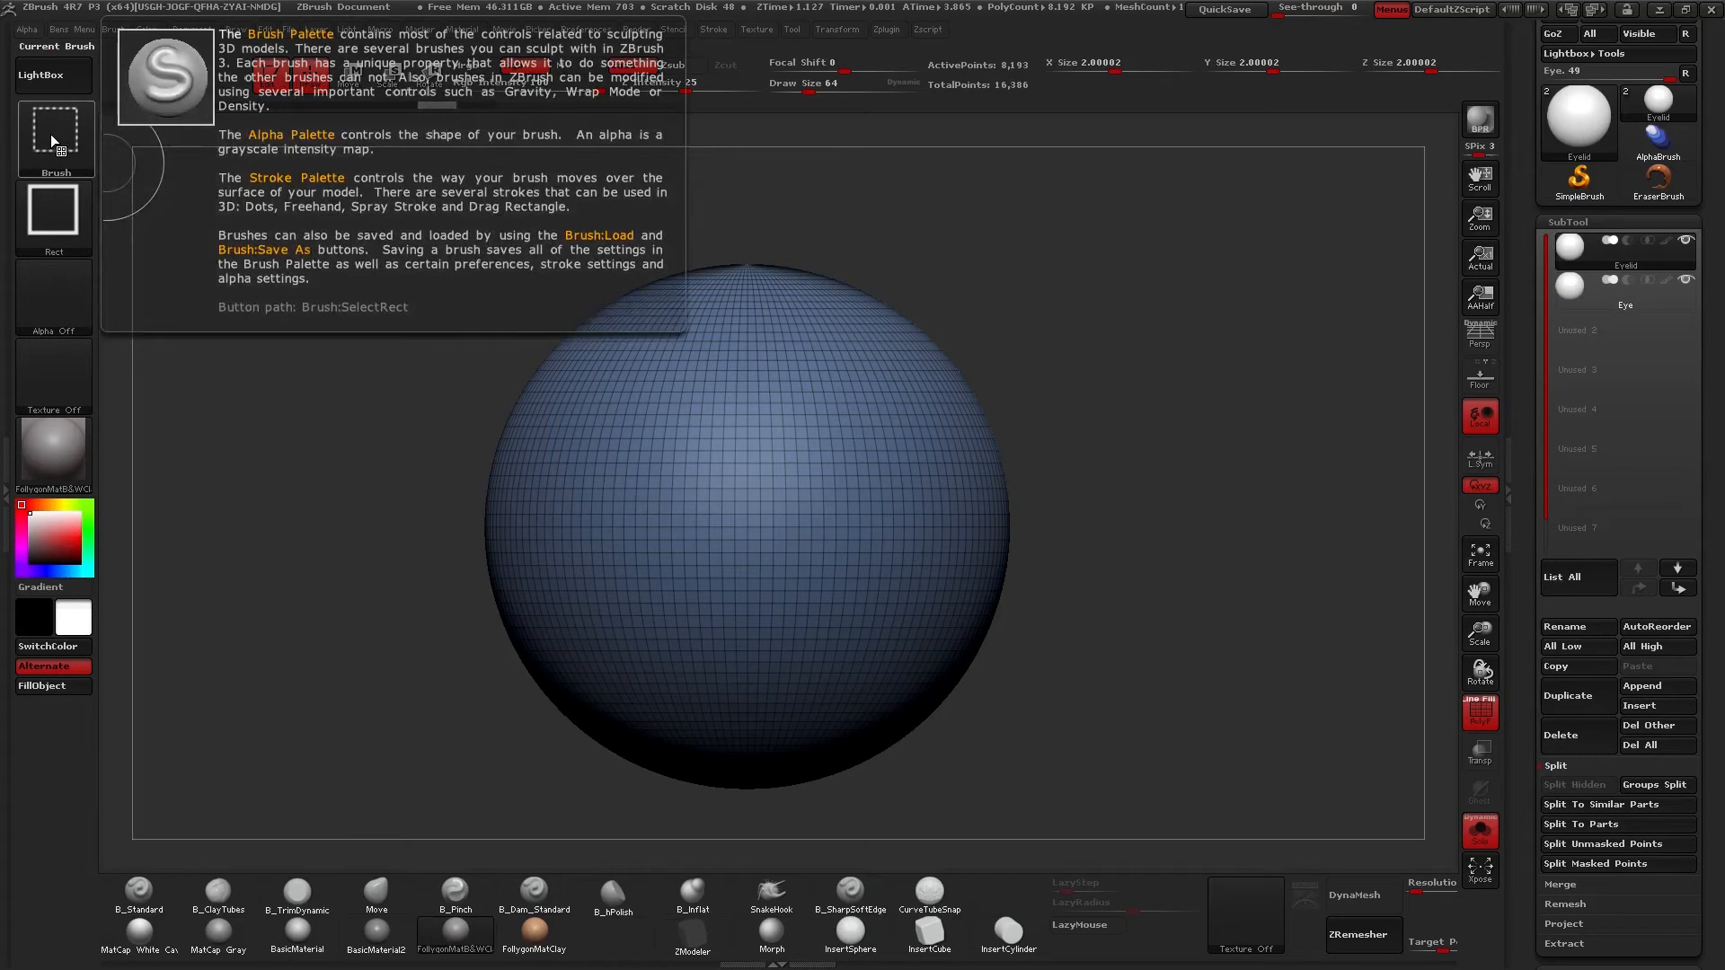
{"action": "left_click", "coordinate": [51, 133]}
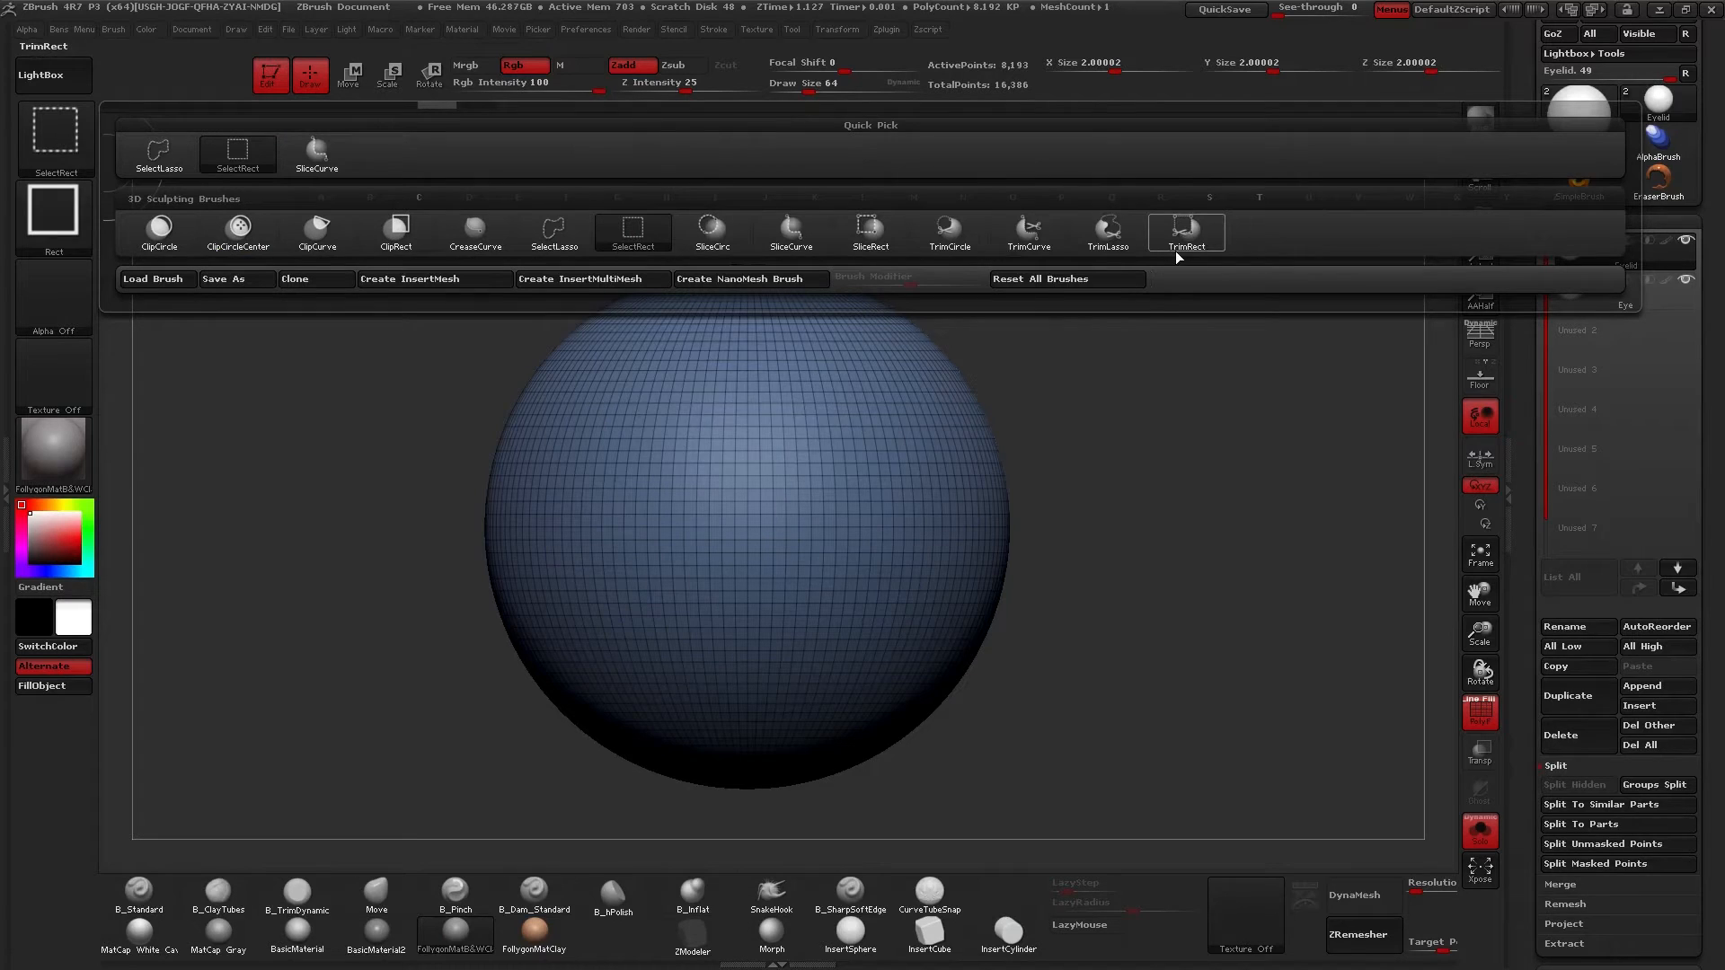
{"action": "mouse_move", "coordinate": [1176, 255]}
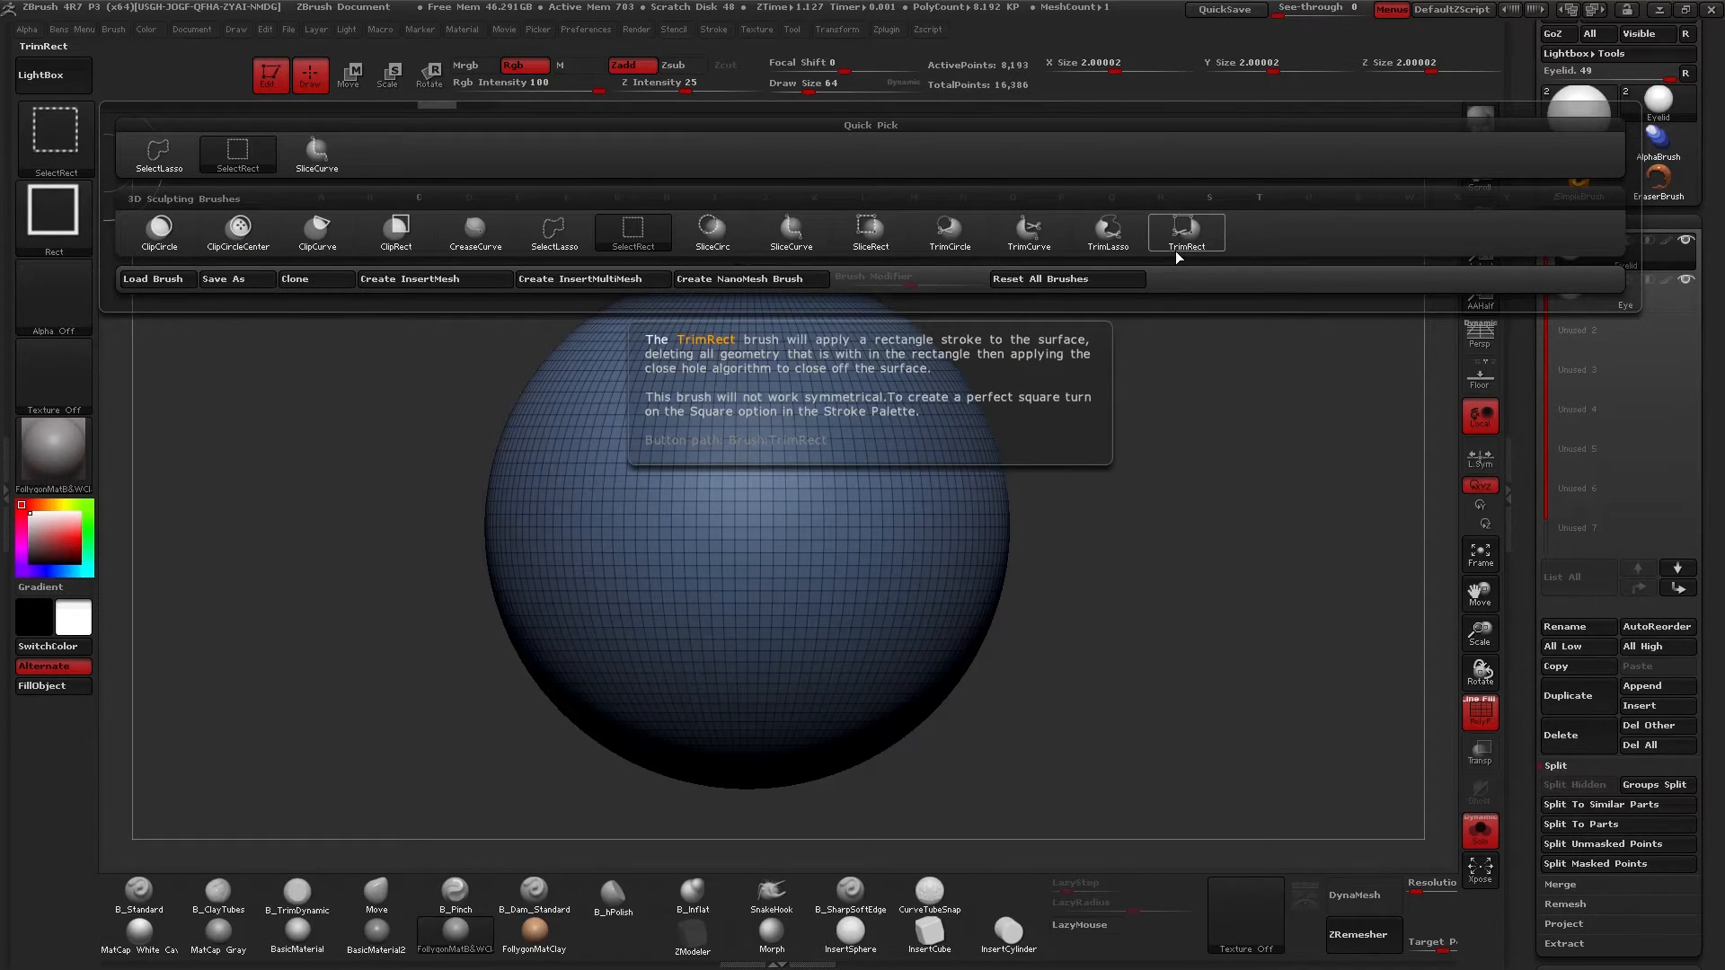
{"action": "left_click", "coordinate": [1176, 252]}
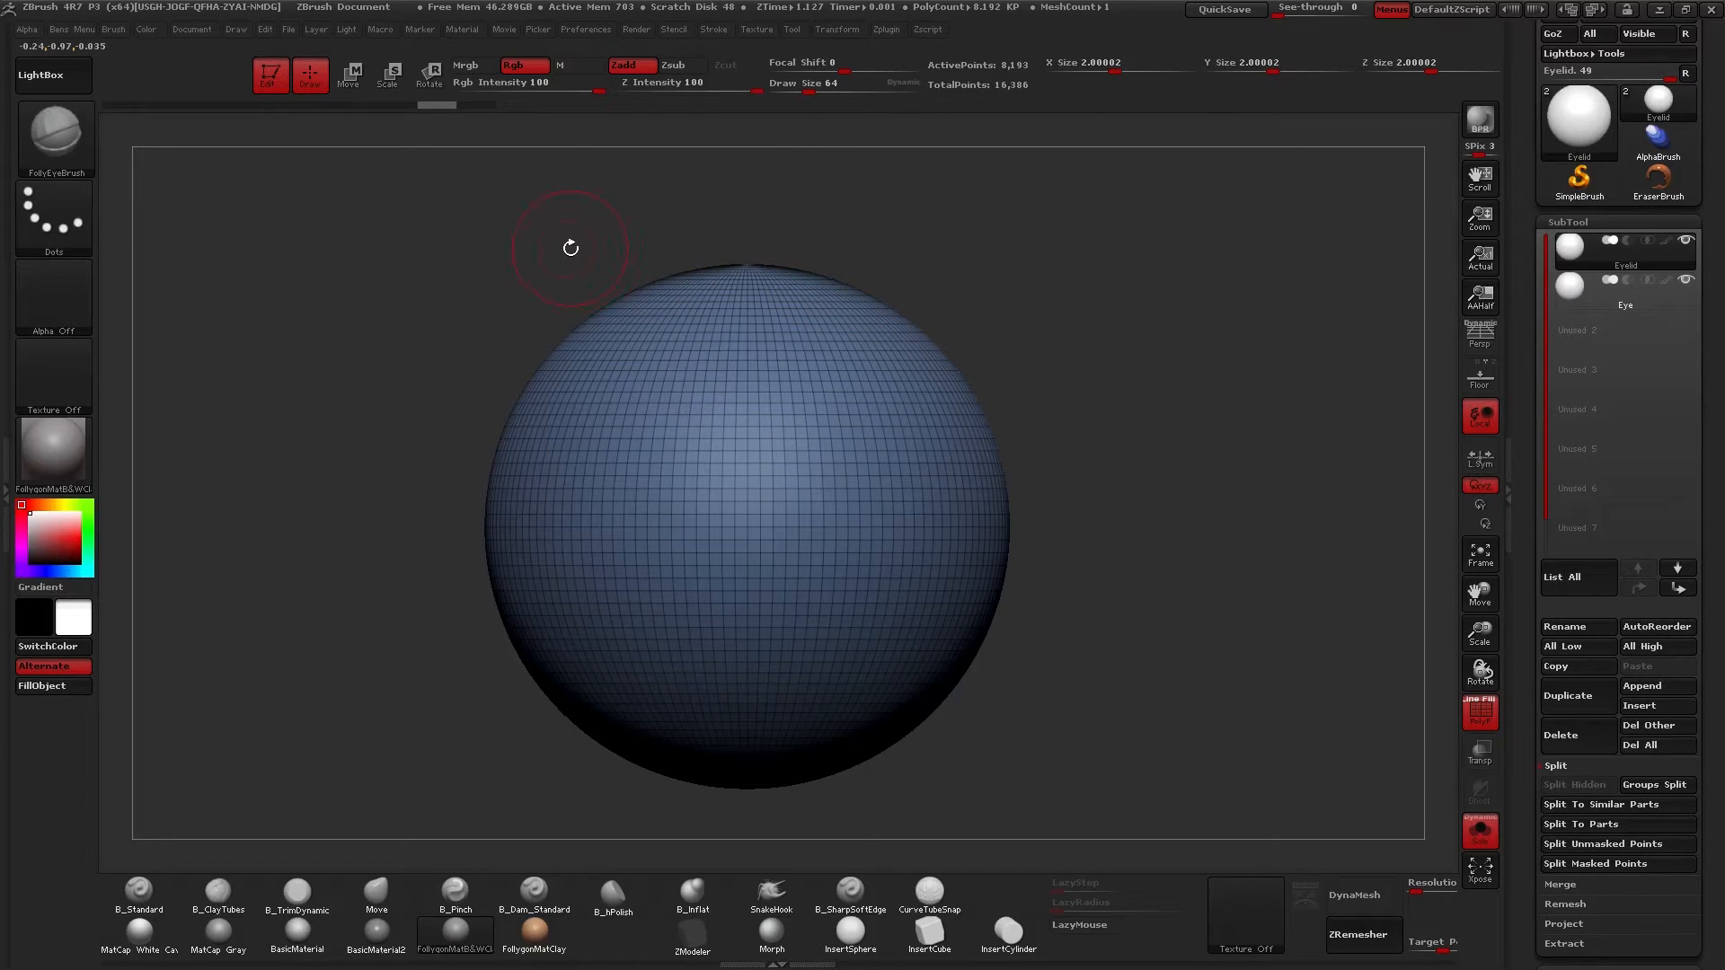
Isolate the upper half of the Eyelid sphere with a SelectRect selection and mask it.
{"action": "key", "text": "ctrl+shift"}
{"action": "mouse_move", "coordinate": [361, 197]}
{"action": "left_mouse_down", "text": "ctrl+shift"}
{"action": "mouse_move", "coordinate": [415, 237]}
{"action": "mouse_move", "coordinate": [1111, 452]}
{"action": "mouse_move", "coordinate": [1157, 506]}
{"action": "left_mouse_up", "text": "ctrl+shift"}
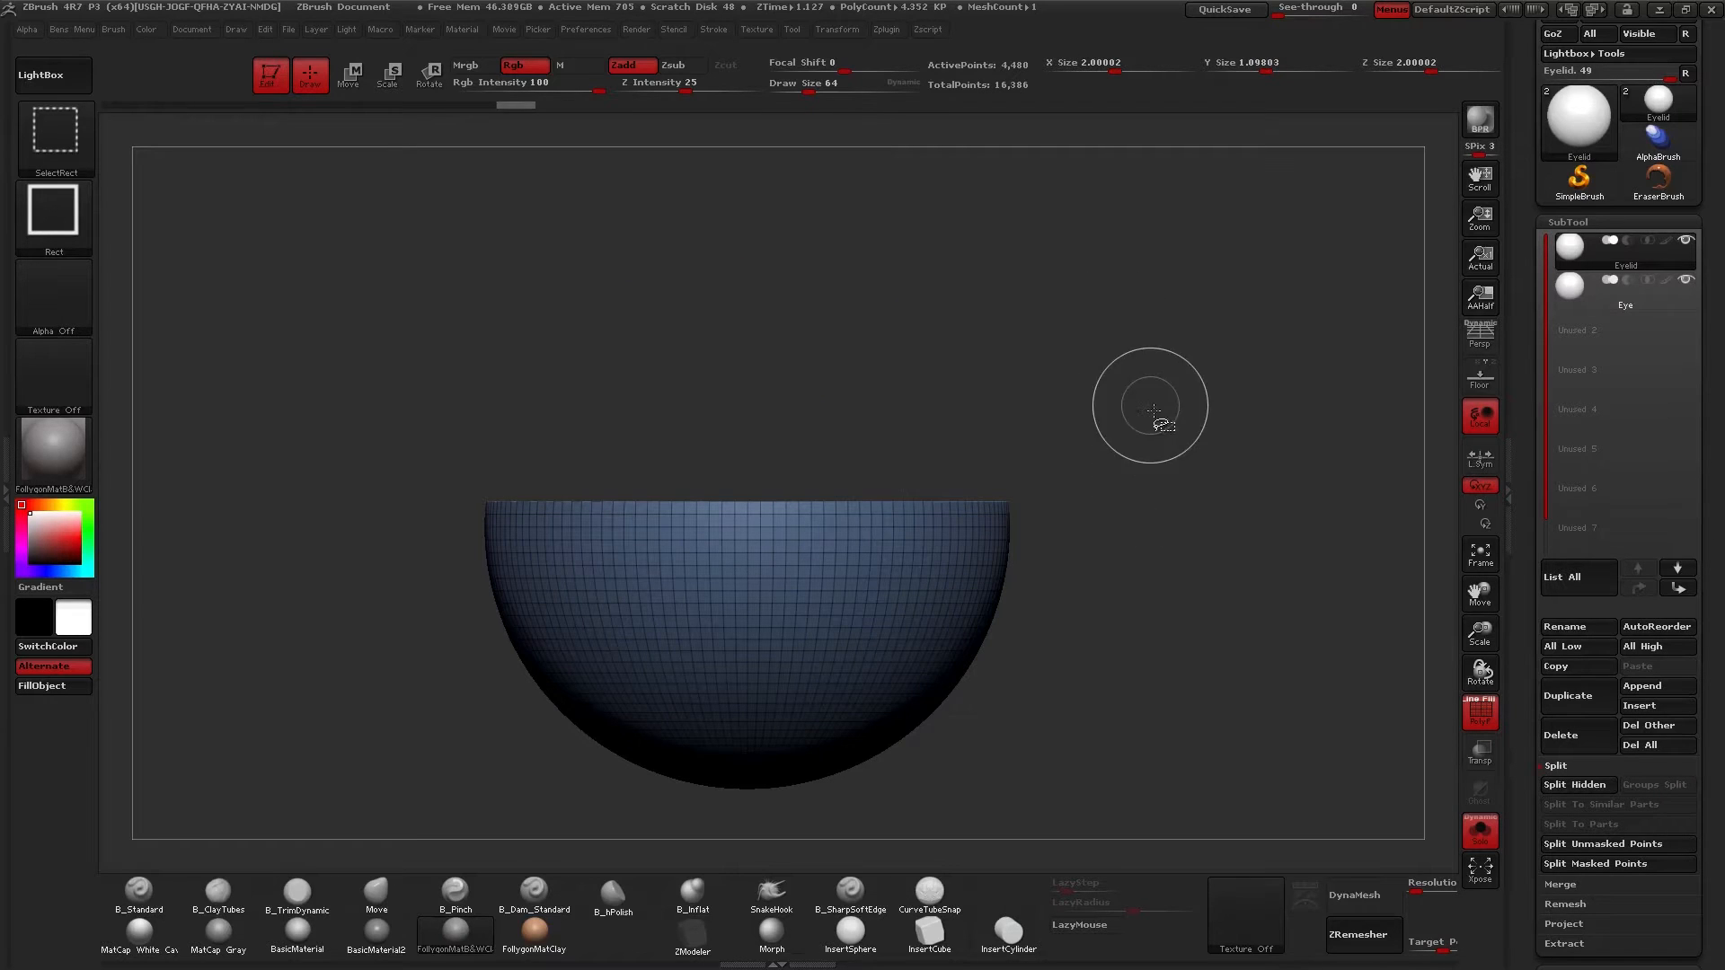
{"action": "left_click", "coordinate": [1174, 489], "text": "ctrl+shift"}
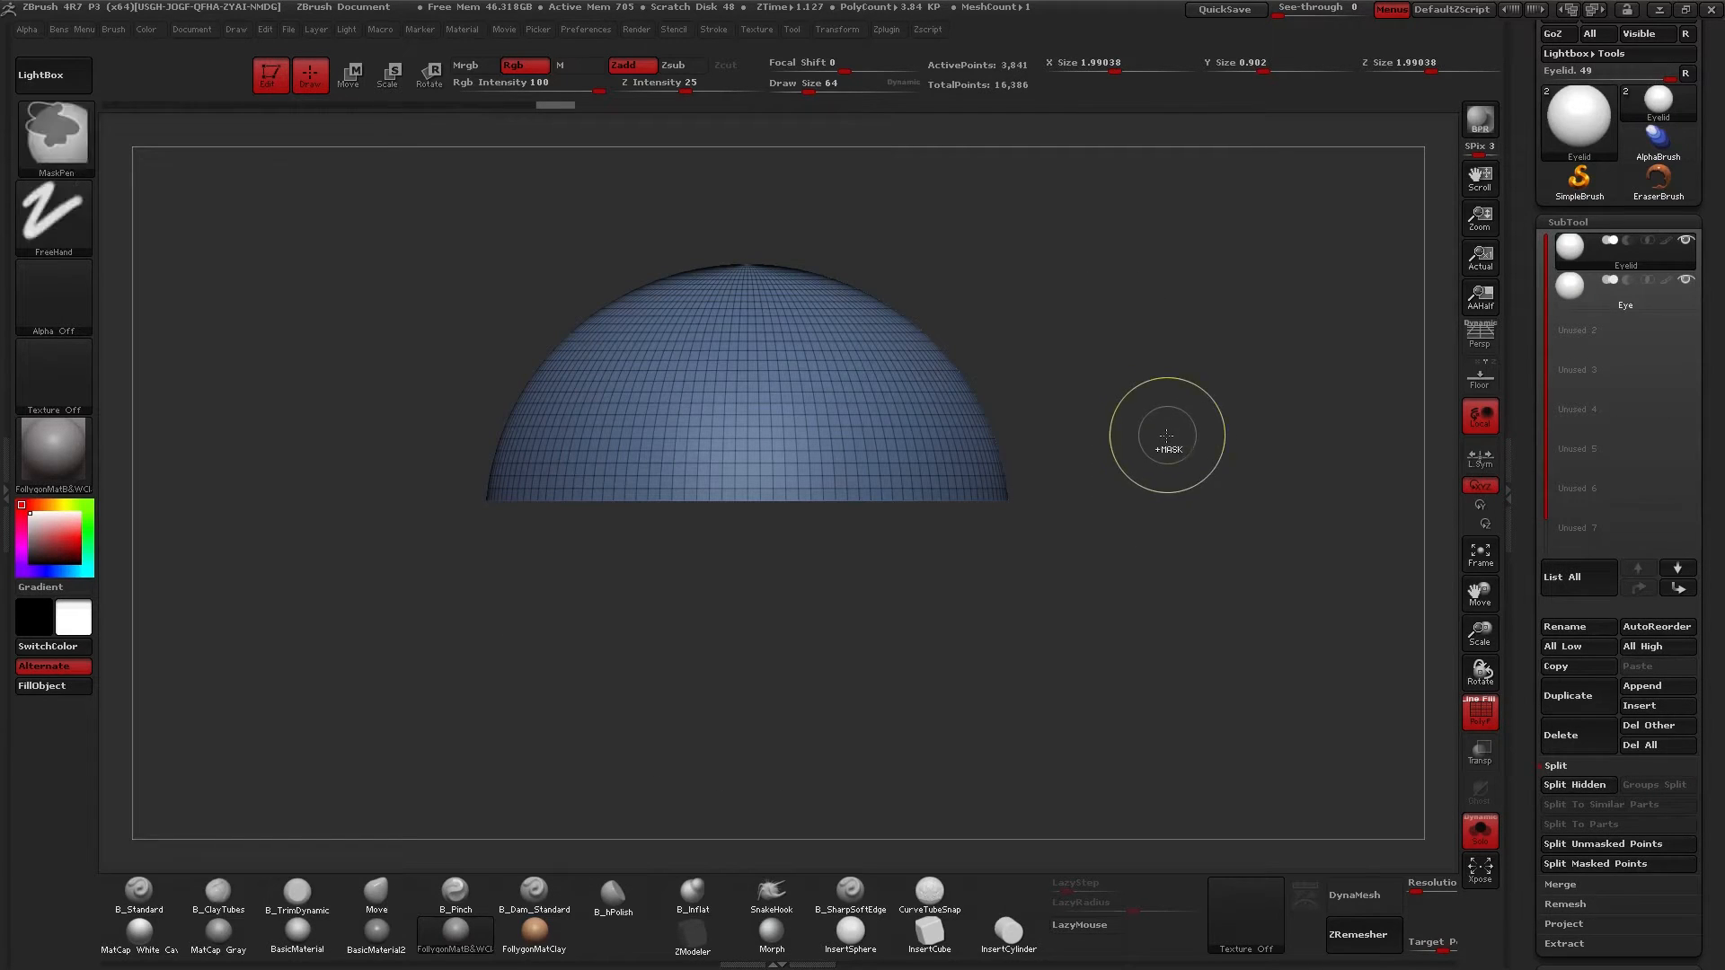
{"action": "left_click", "coordinate": [1146, 378], "text": "ctrl"}
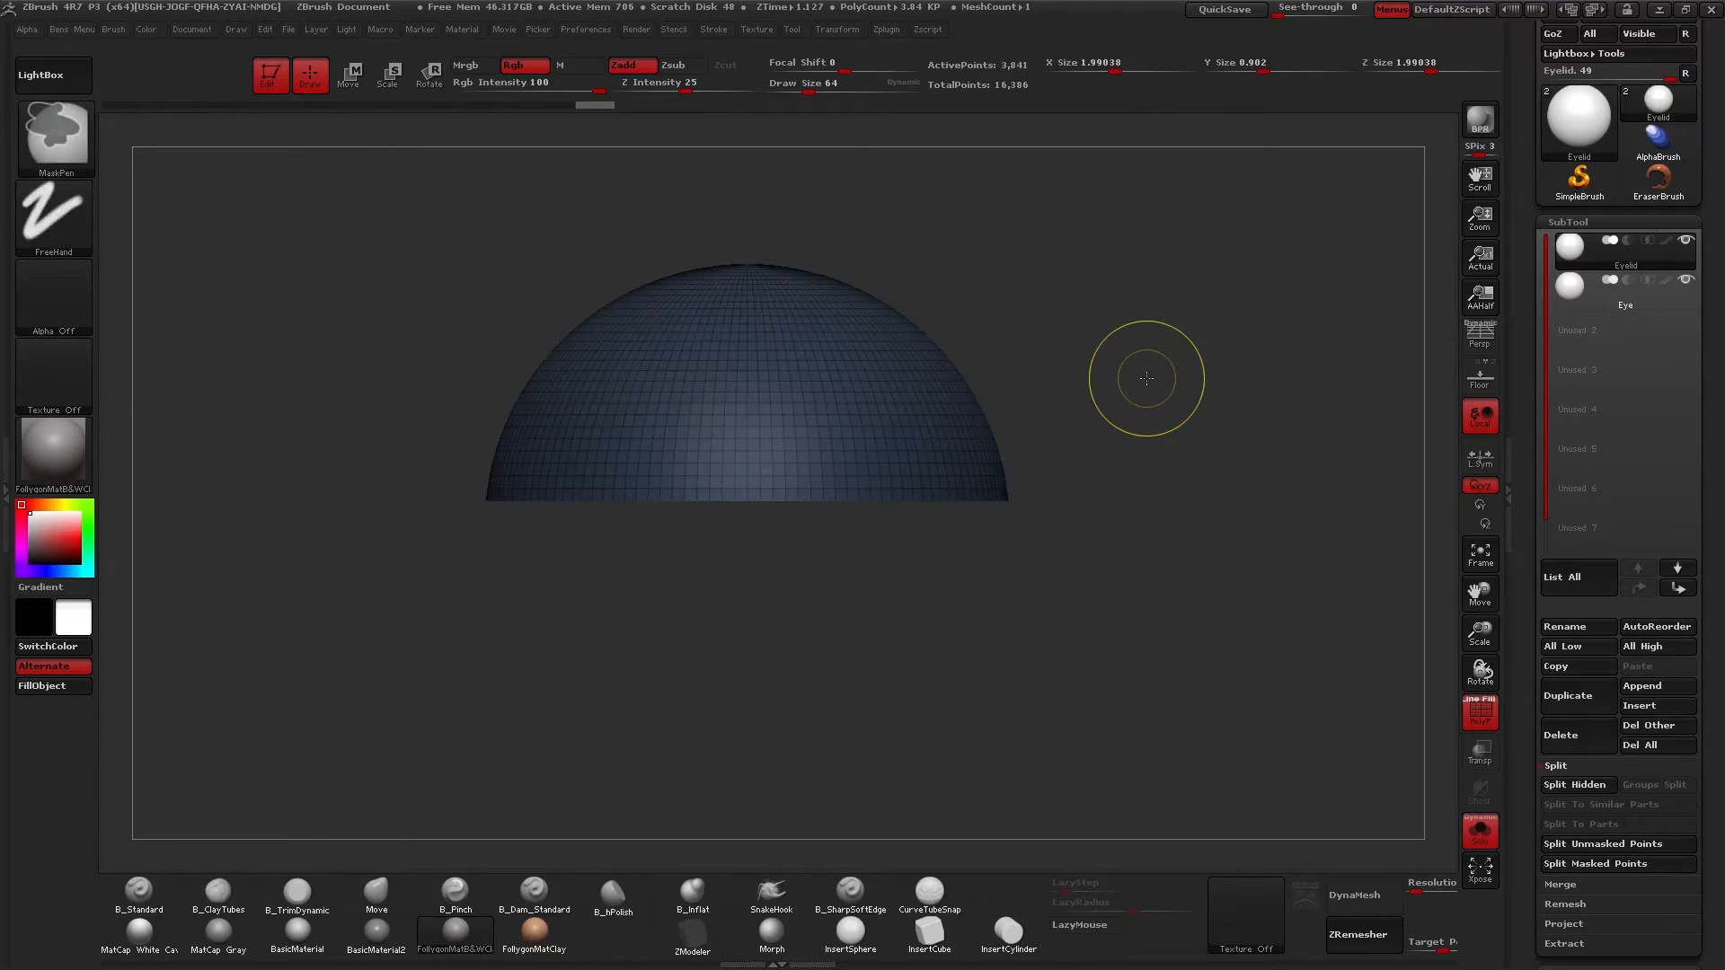
Unhide the whole Eyelid sphere and assign its masked upper half to a new polygroup.
{"action": "key", "text": "ctrl+shift"}
{"action": "left_click", "coordinate": [1147, 379], "text": "ctrl+shift"}
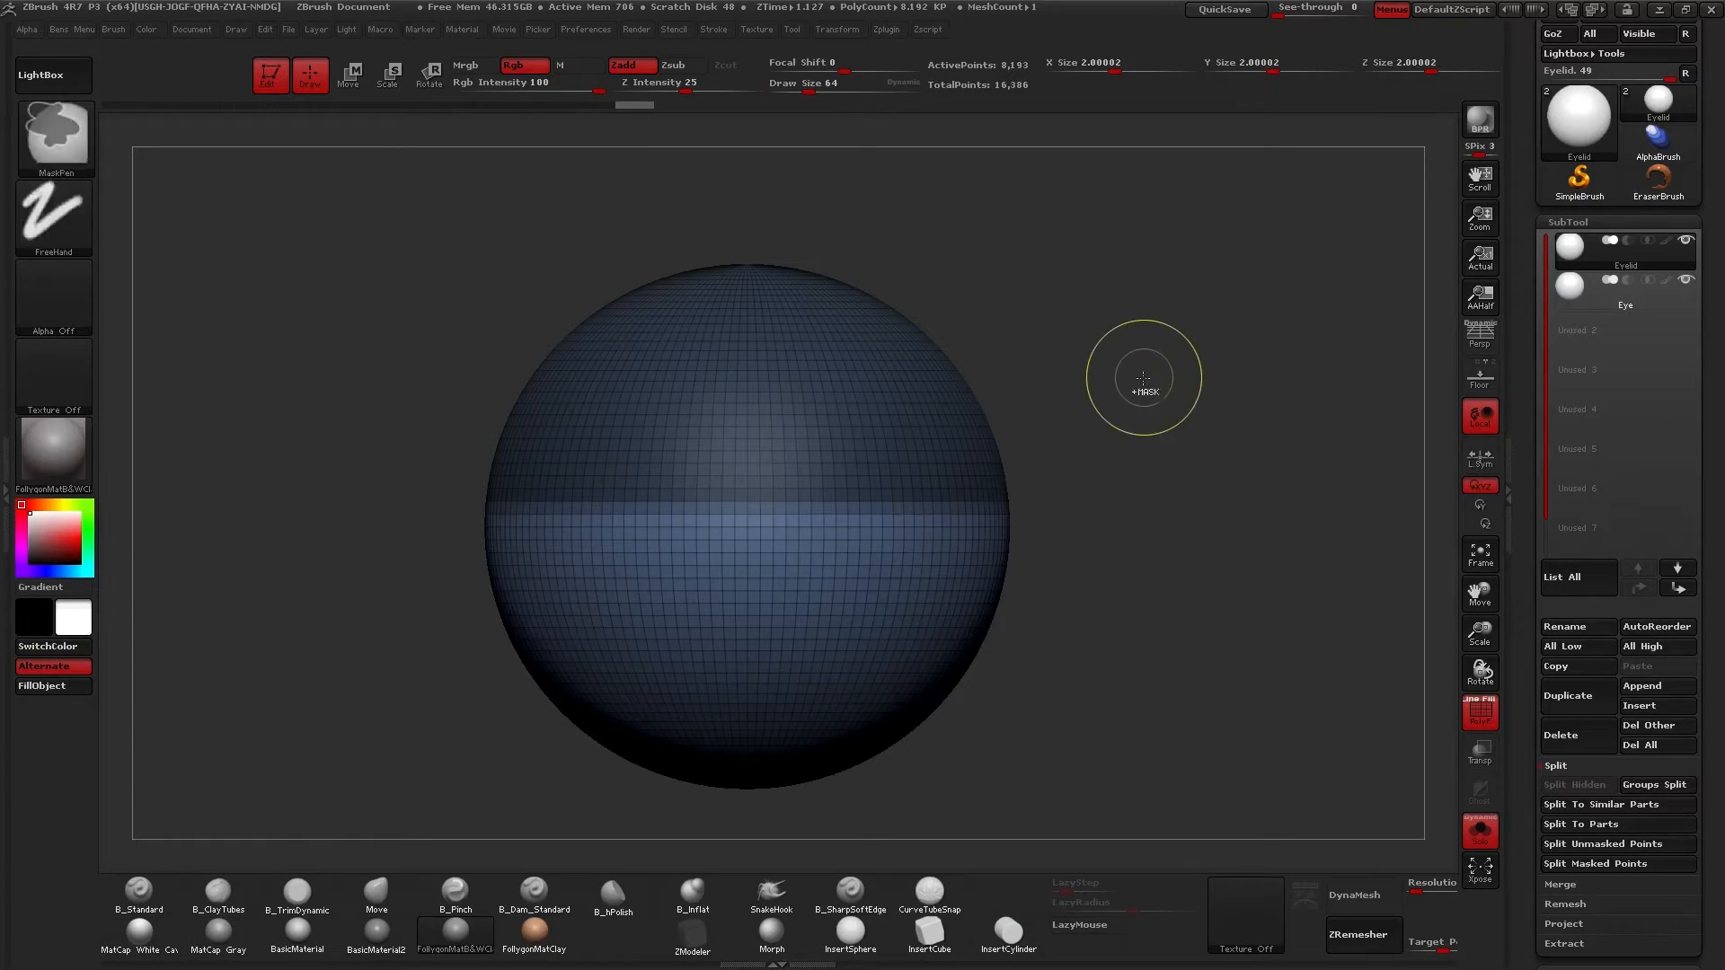
{"action": "mouse_move", "coordinate": [1144, 377]}
{"action": "left_mouse_down", "text": "alt"}
{"action": "mouse_move", "coordinate": [1151, 396]}
{"action": "mouse_move", "coordinate": [1163, 366]}
{"action": "mouse_move", "coordinate": [1154, 377]}
{"action": "left_mouse_up", "text": "alt"}
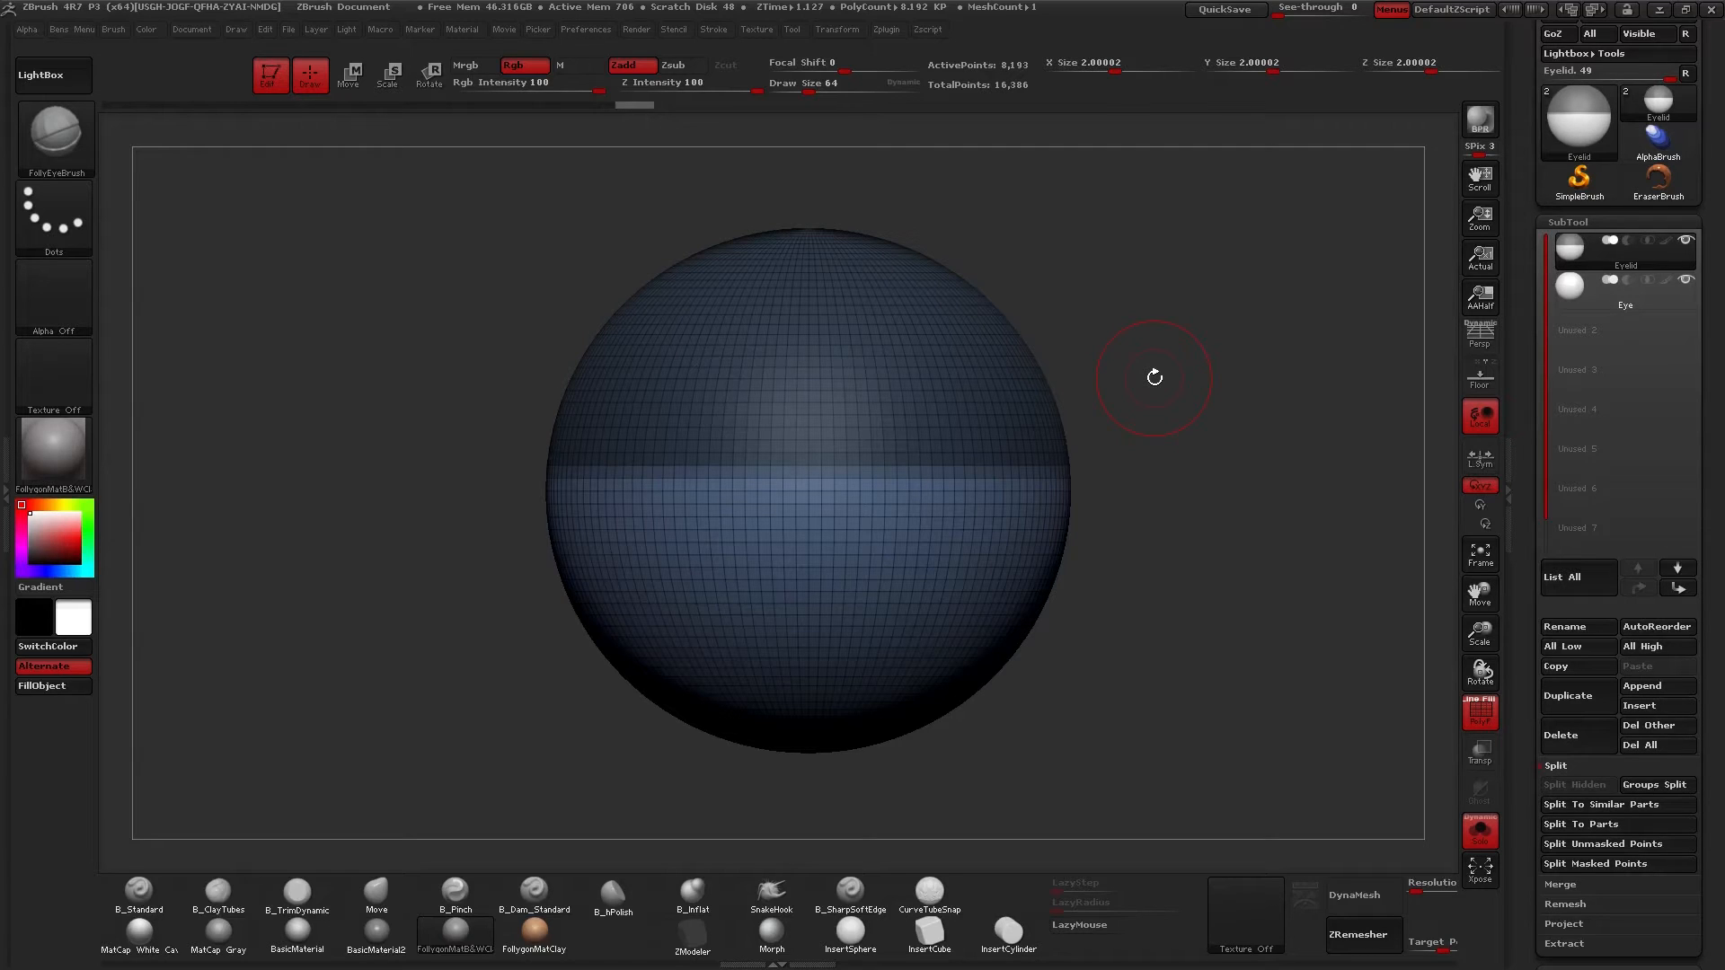
{"action": "key", "text": "ctrl+w"}
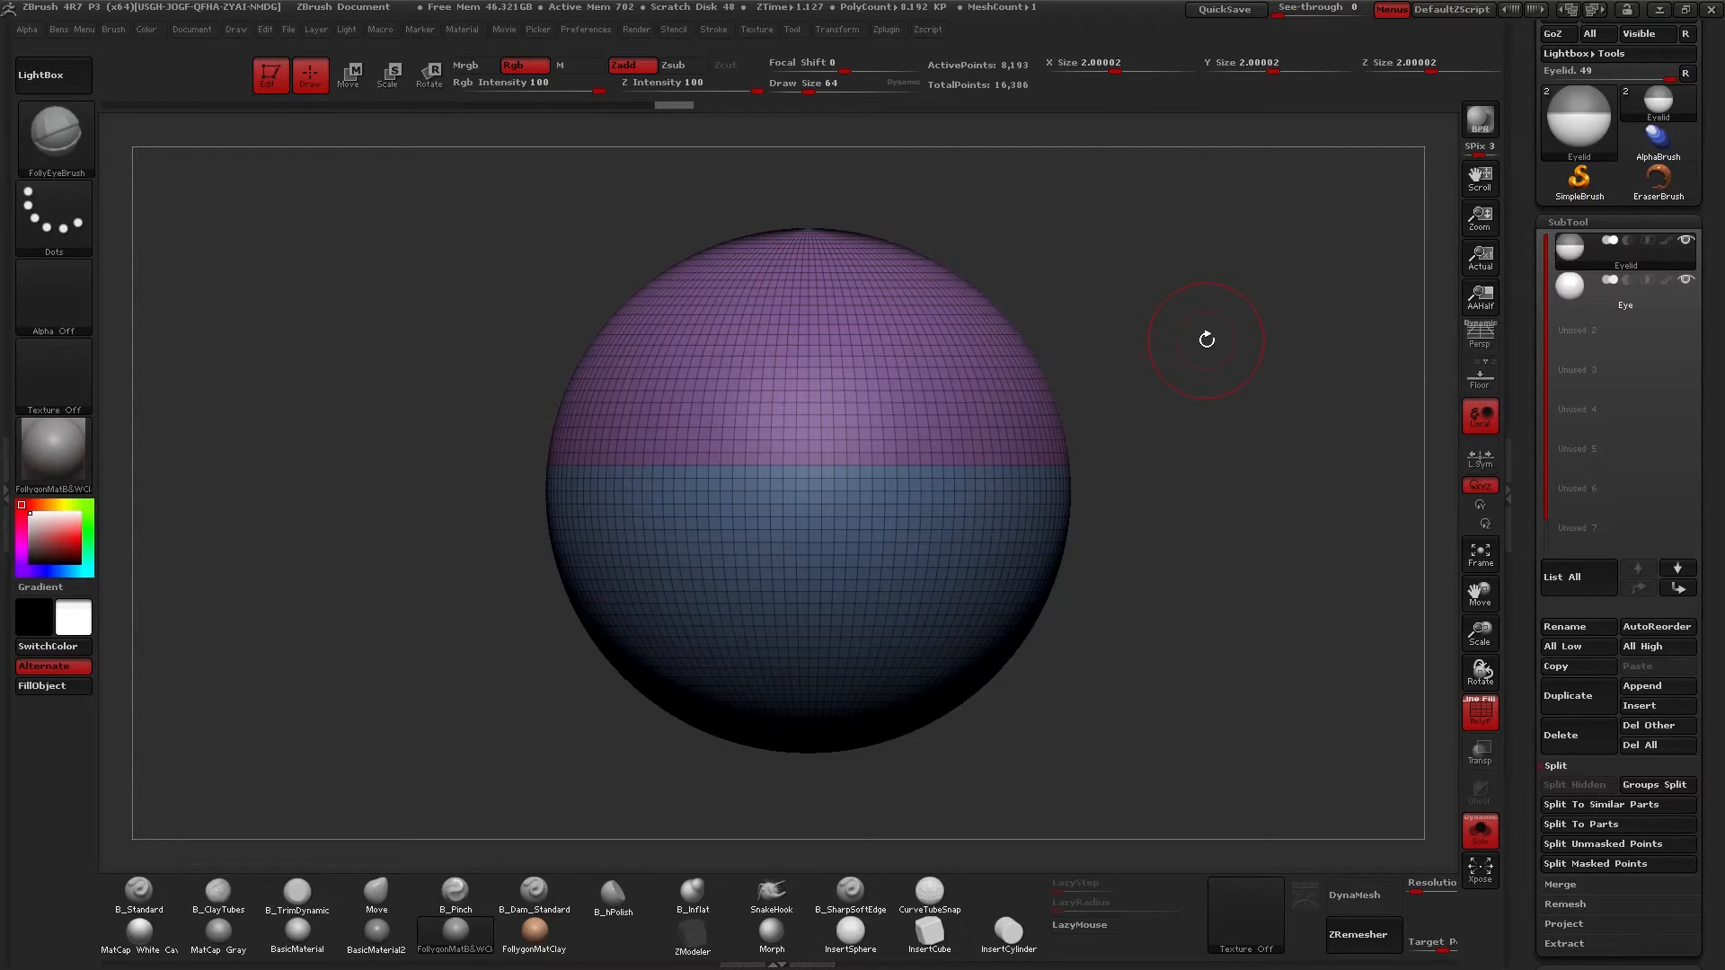
Isolate the upper half of the Eyelid sphere plus a thin strip below it and assign a new polygroup.
{"action": "key", "text": "ctrl+shift"}
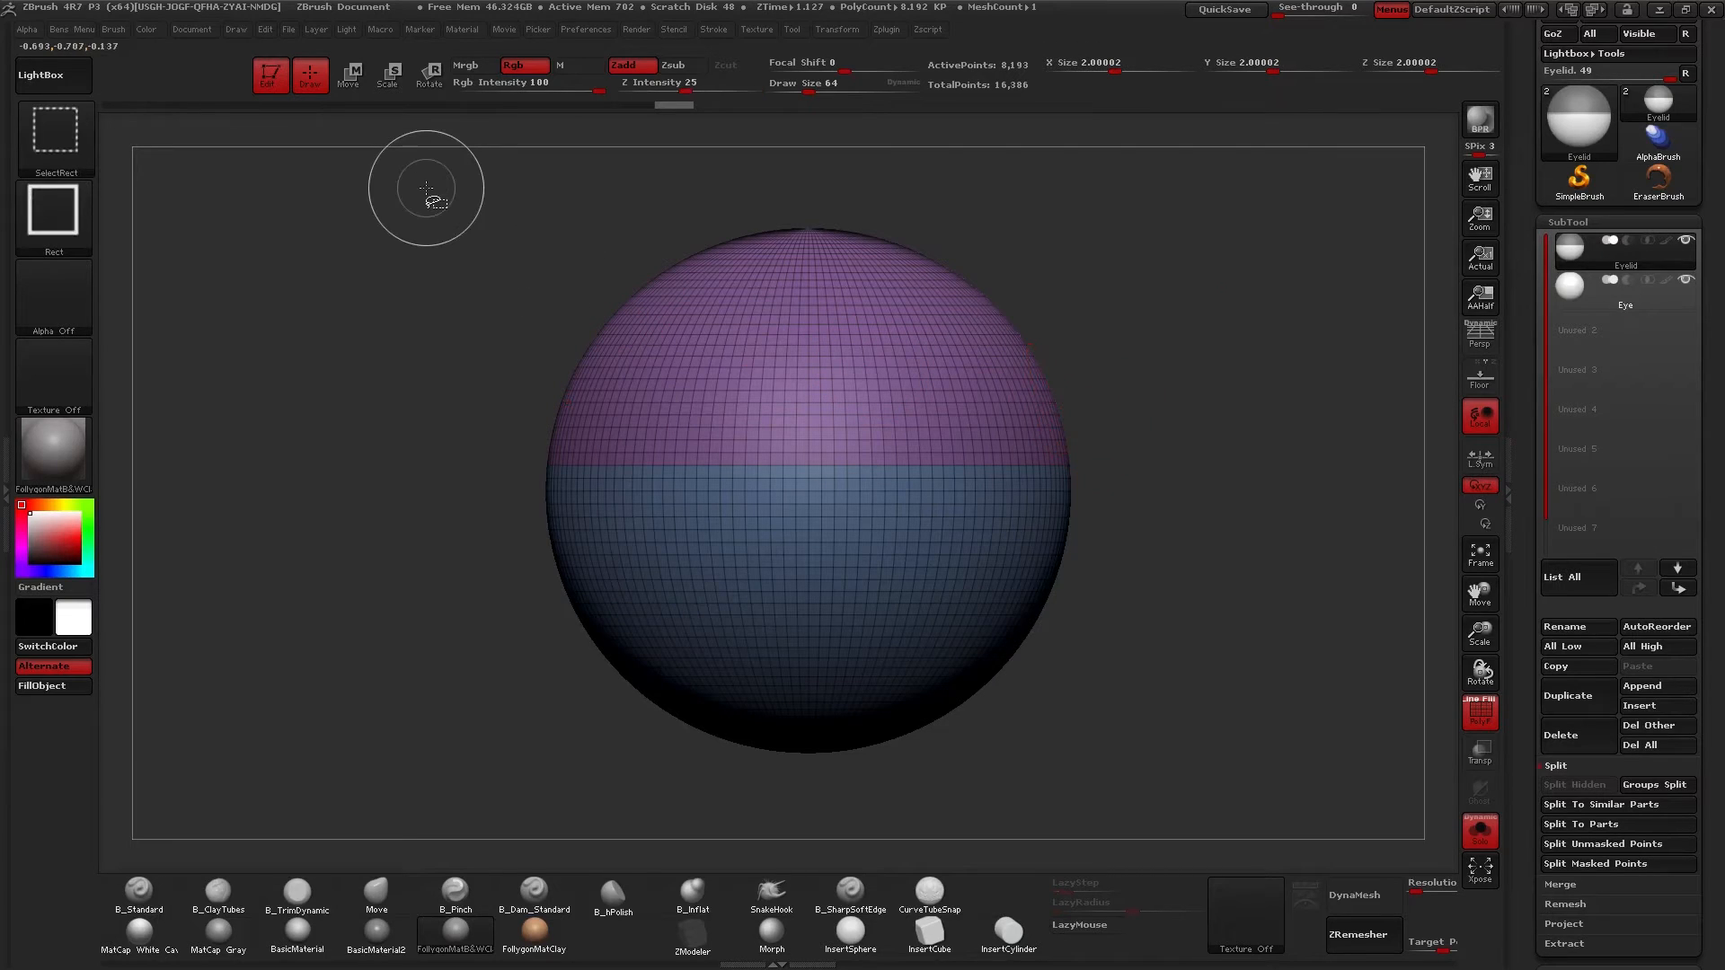
{"action": "left_click_drag", "start_coordinate": [428, 189], "coordinate": [1278, 483], "text": "ctrl+shift"}
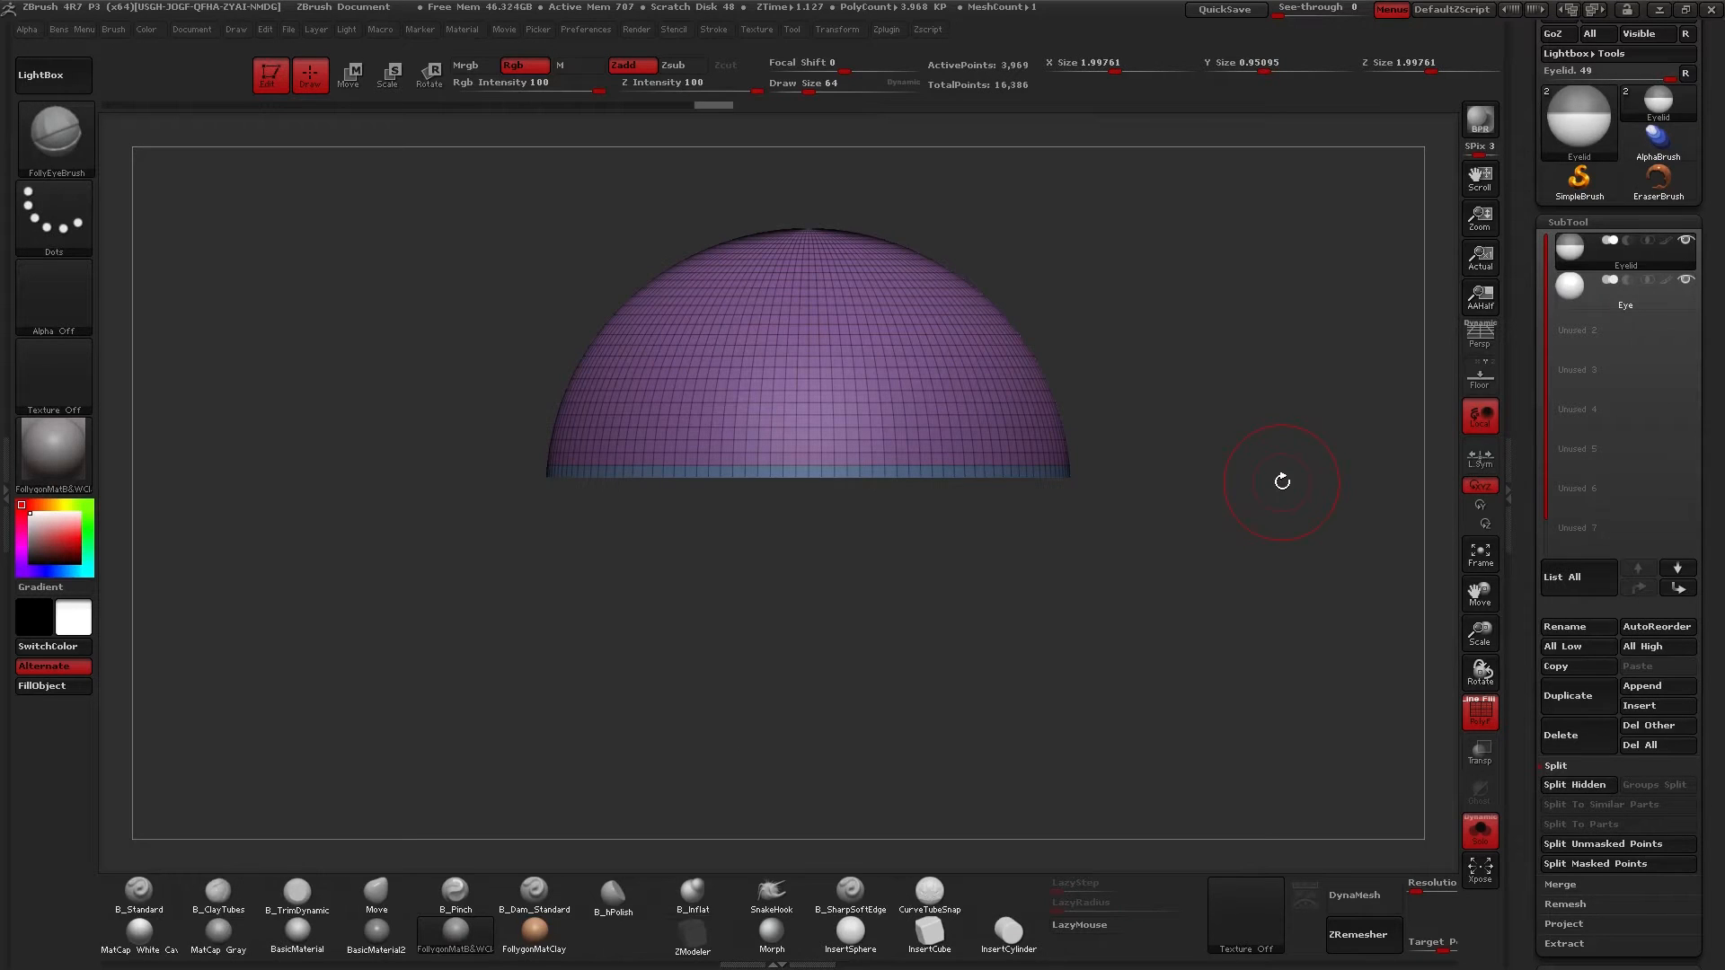
{"action": "key", "text": "ctrl+shift"}
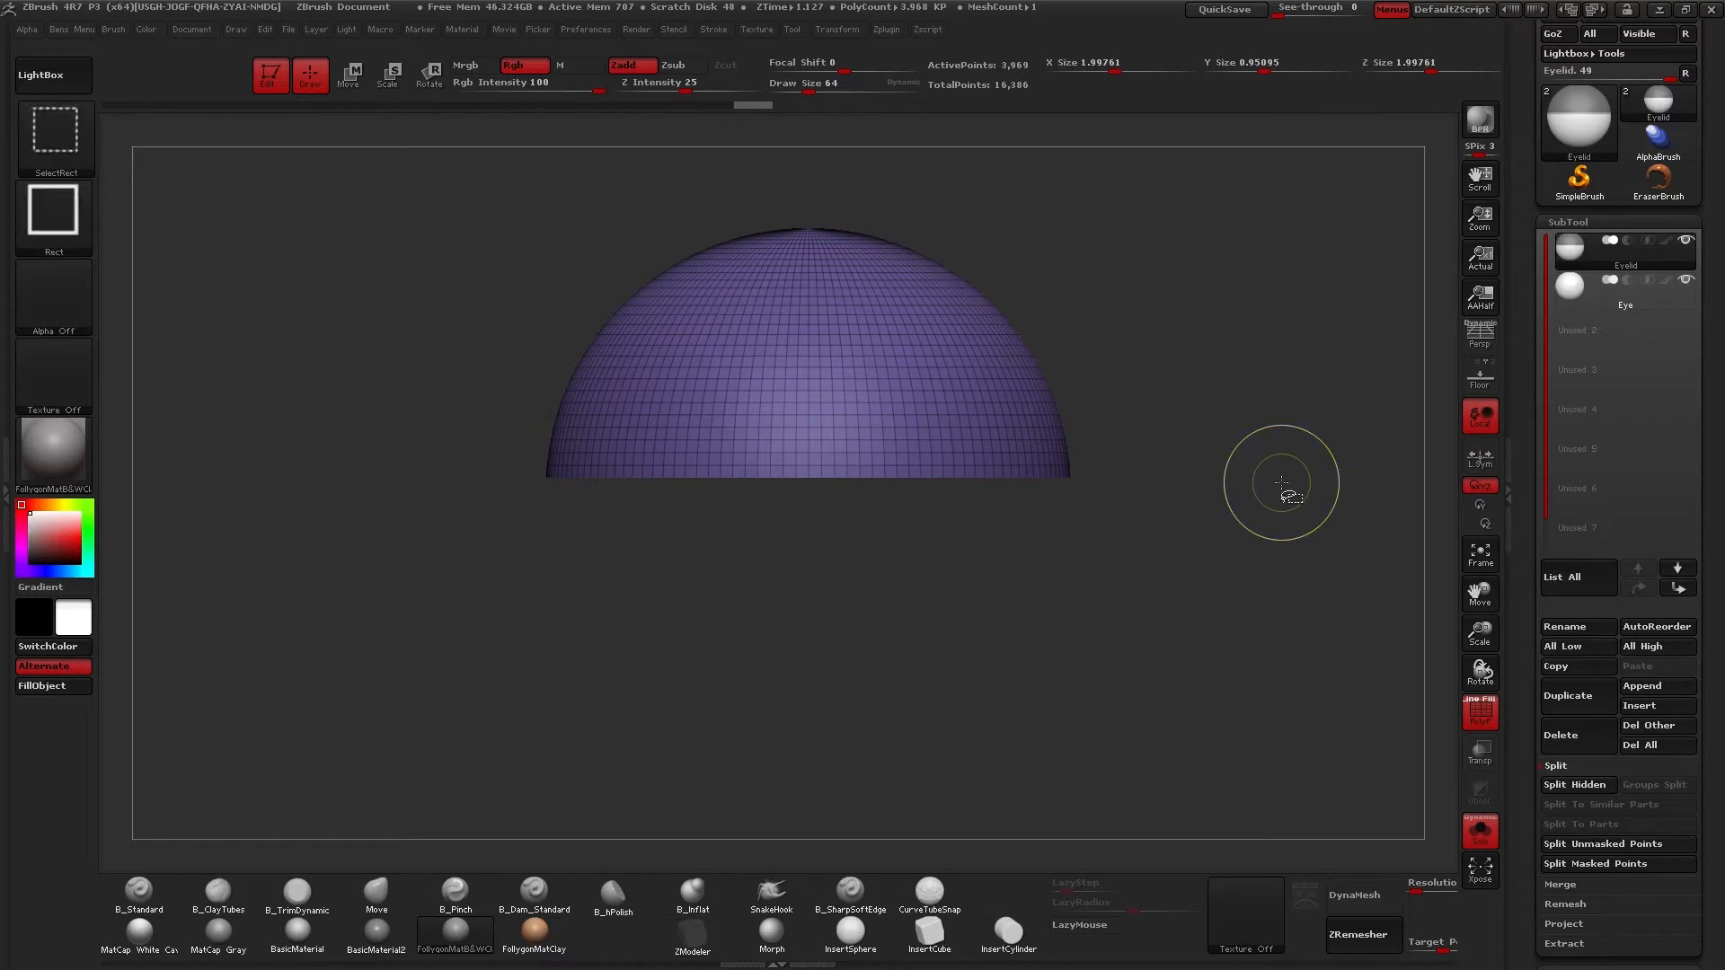
{"action": "key", "text": "ctrl+w"}
{"action": "key", "text": "ctrl+w"}
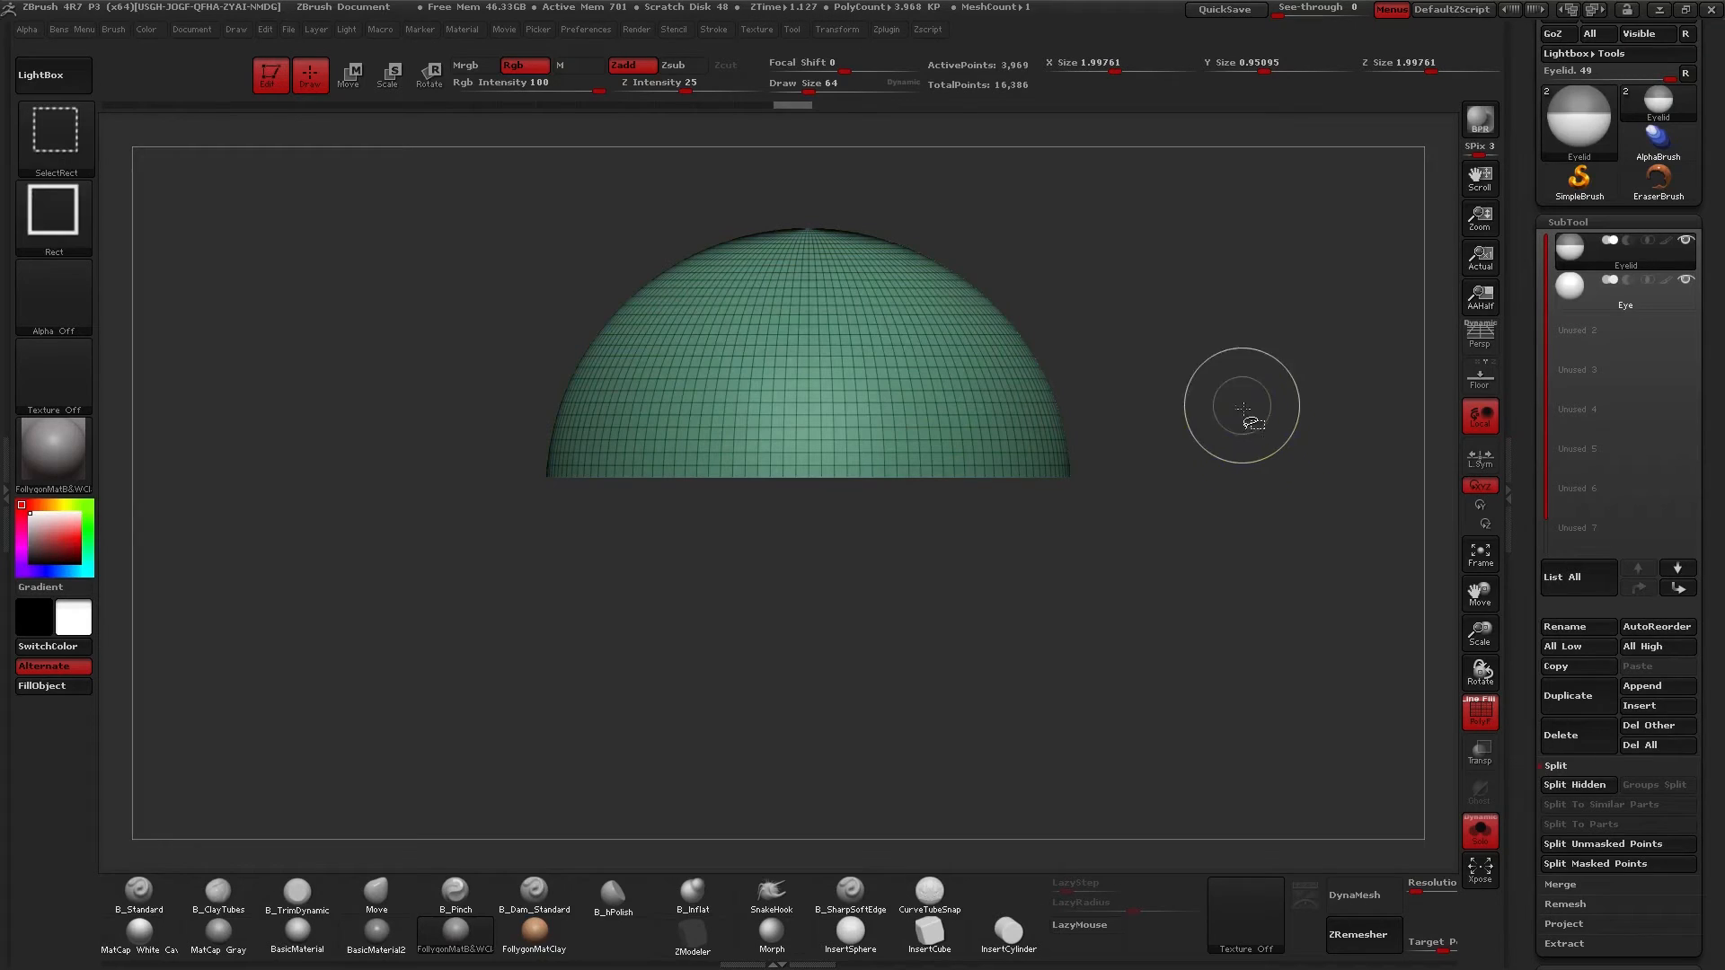
Unhide the whole Eyelid sphere, isolate its upper polygroup and split the hidden lower half into a separate subtool.
{"action": "left_click", "coordinate": [1191, 353], "text": "ctrl+shift"}
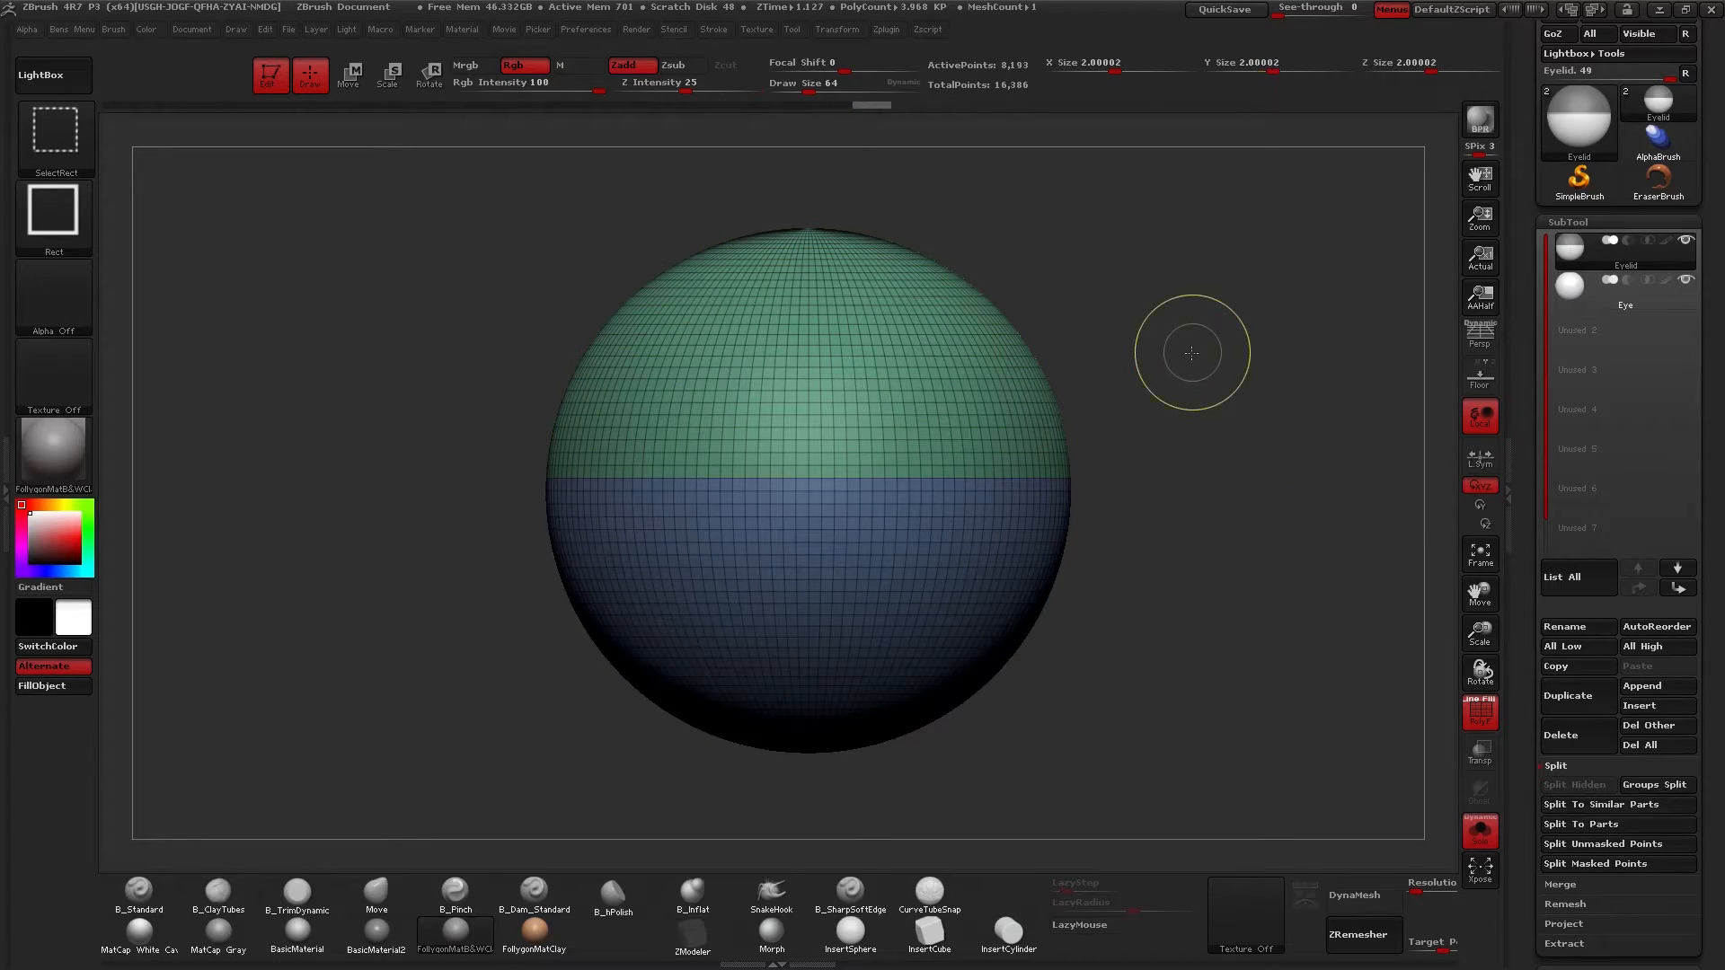
{"action": "mouse_move", "coordinate": [1118, 526]}
{"action": "left_mouse_down"}
{"action": "mouse_move", "coordinate": [1191, 522]}
{"action": "mouse_move", "coordinate": [1139, 527]}
{"action": "left_mouse_up"}
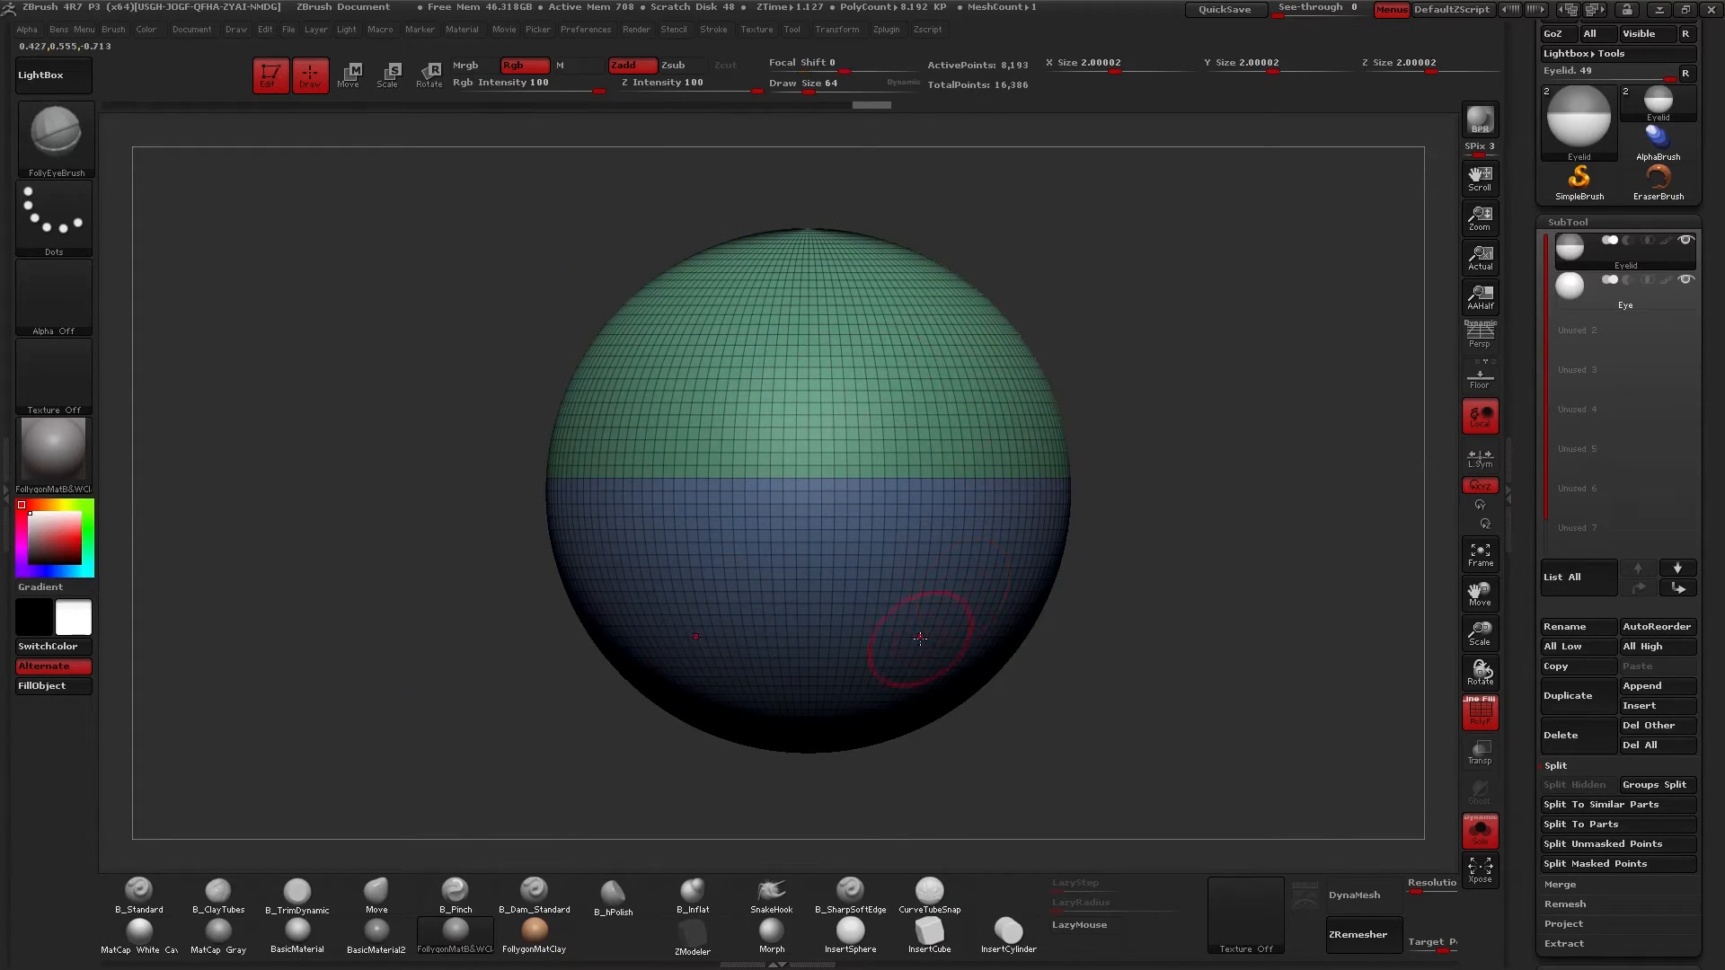
{"action": "left_click_drag", "start_coordinate": [1259, 447], "coordinate": [1163, 459], "text": "alt"}
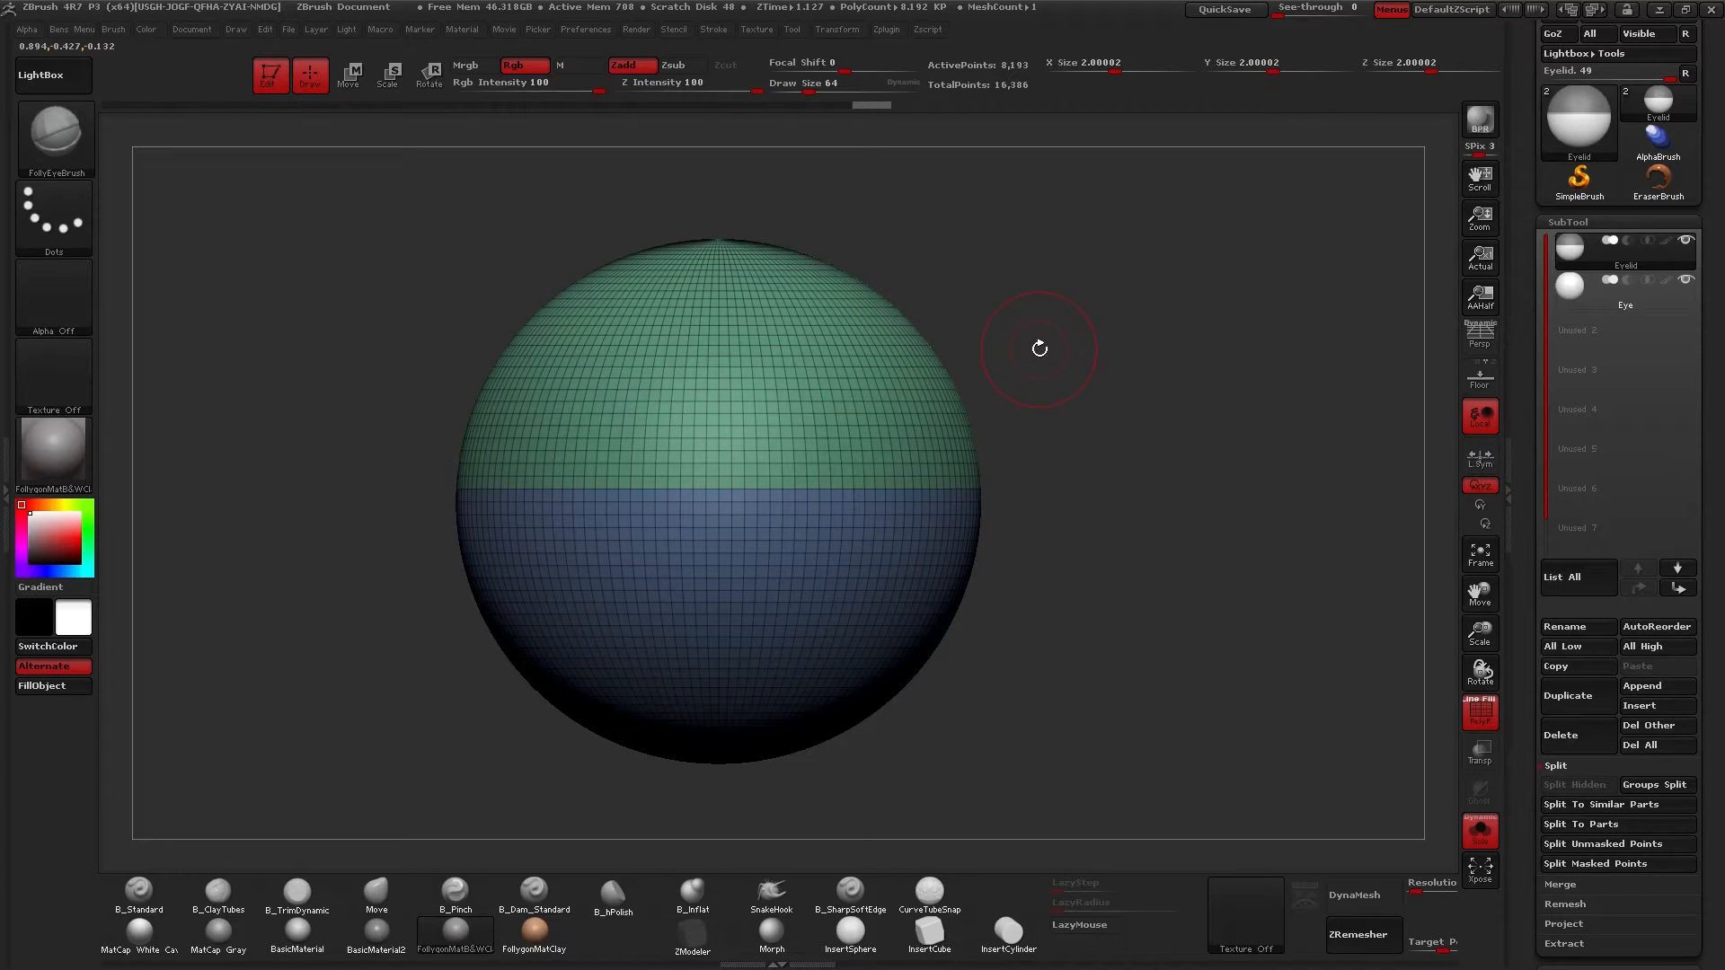
{"action": "key", "text": "ctrl+shift"}
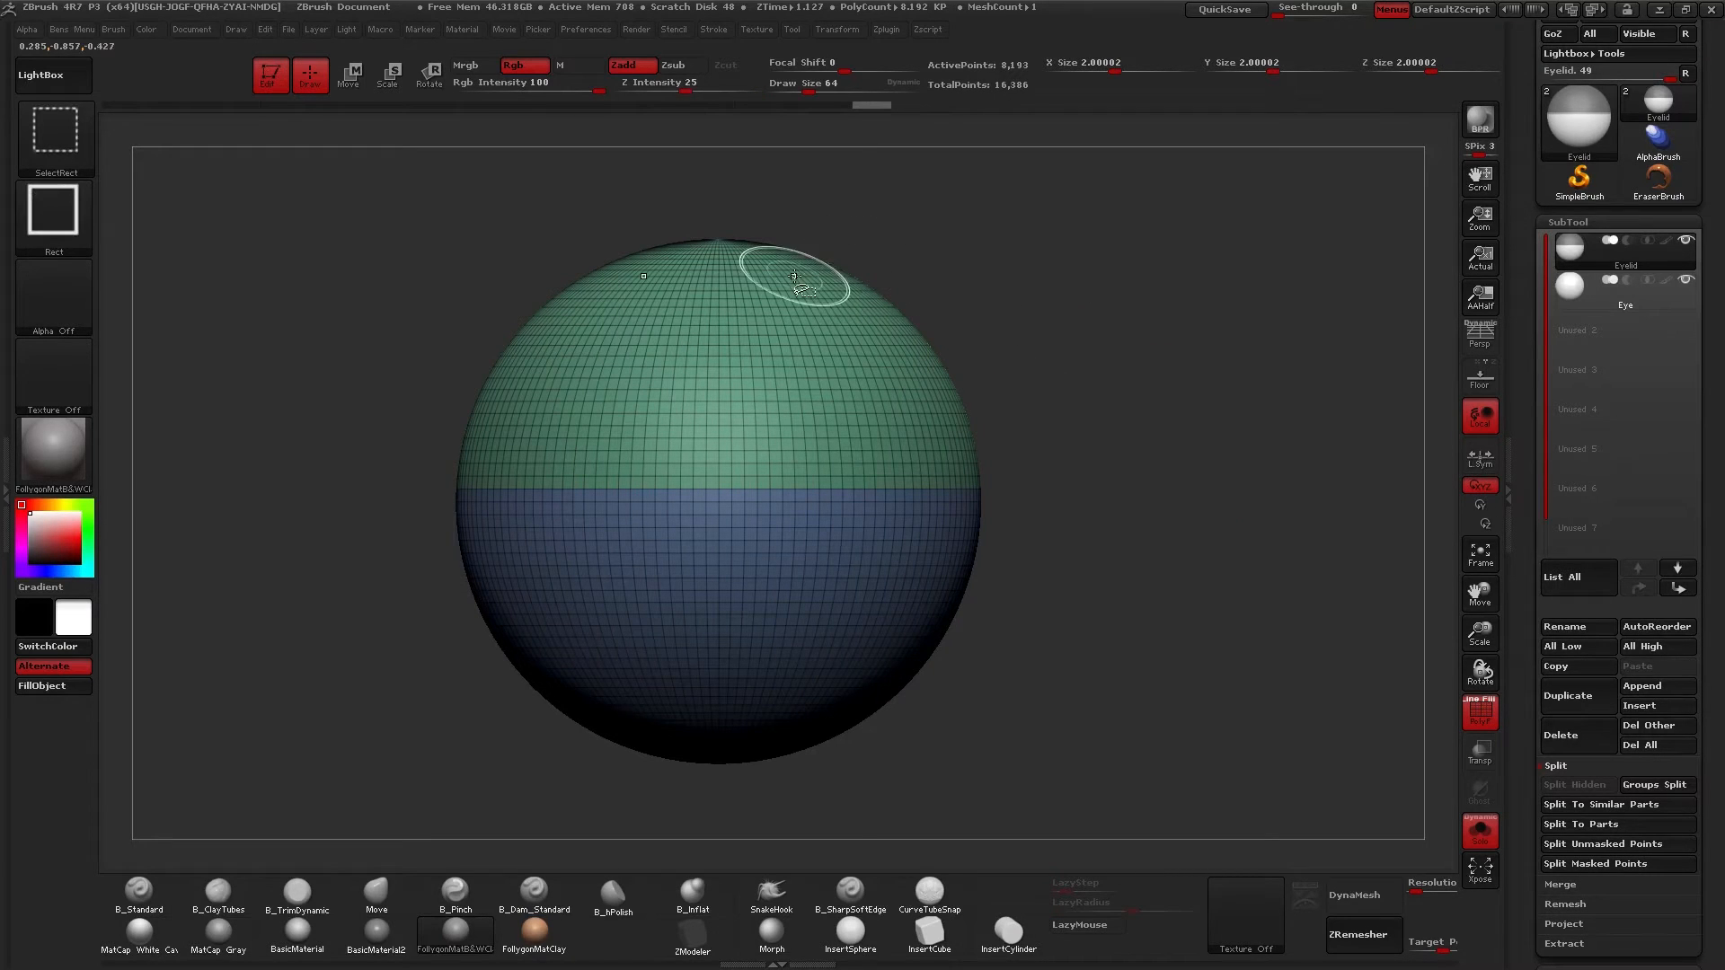
{"action": "left_click", "coordinate": [802, 327], "text": "ctrl+shift"}
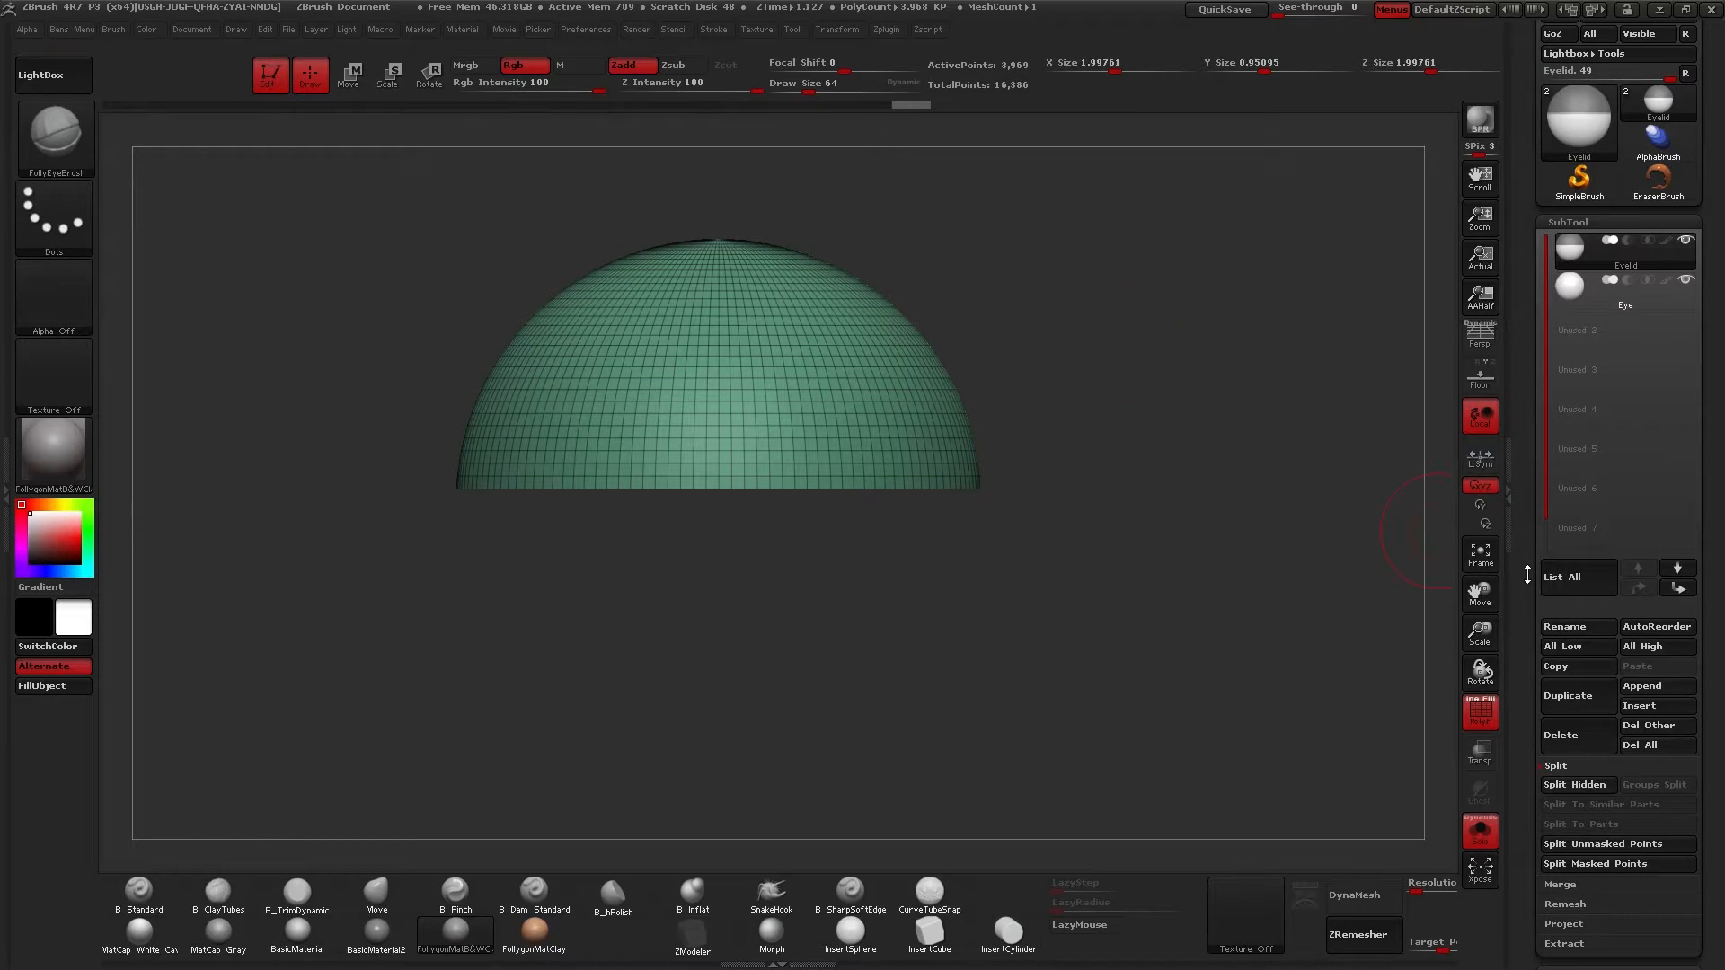
{"action": "left_click_drag", "start_coordinate": [1530, 572], "coordinate": [1533, 472]}
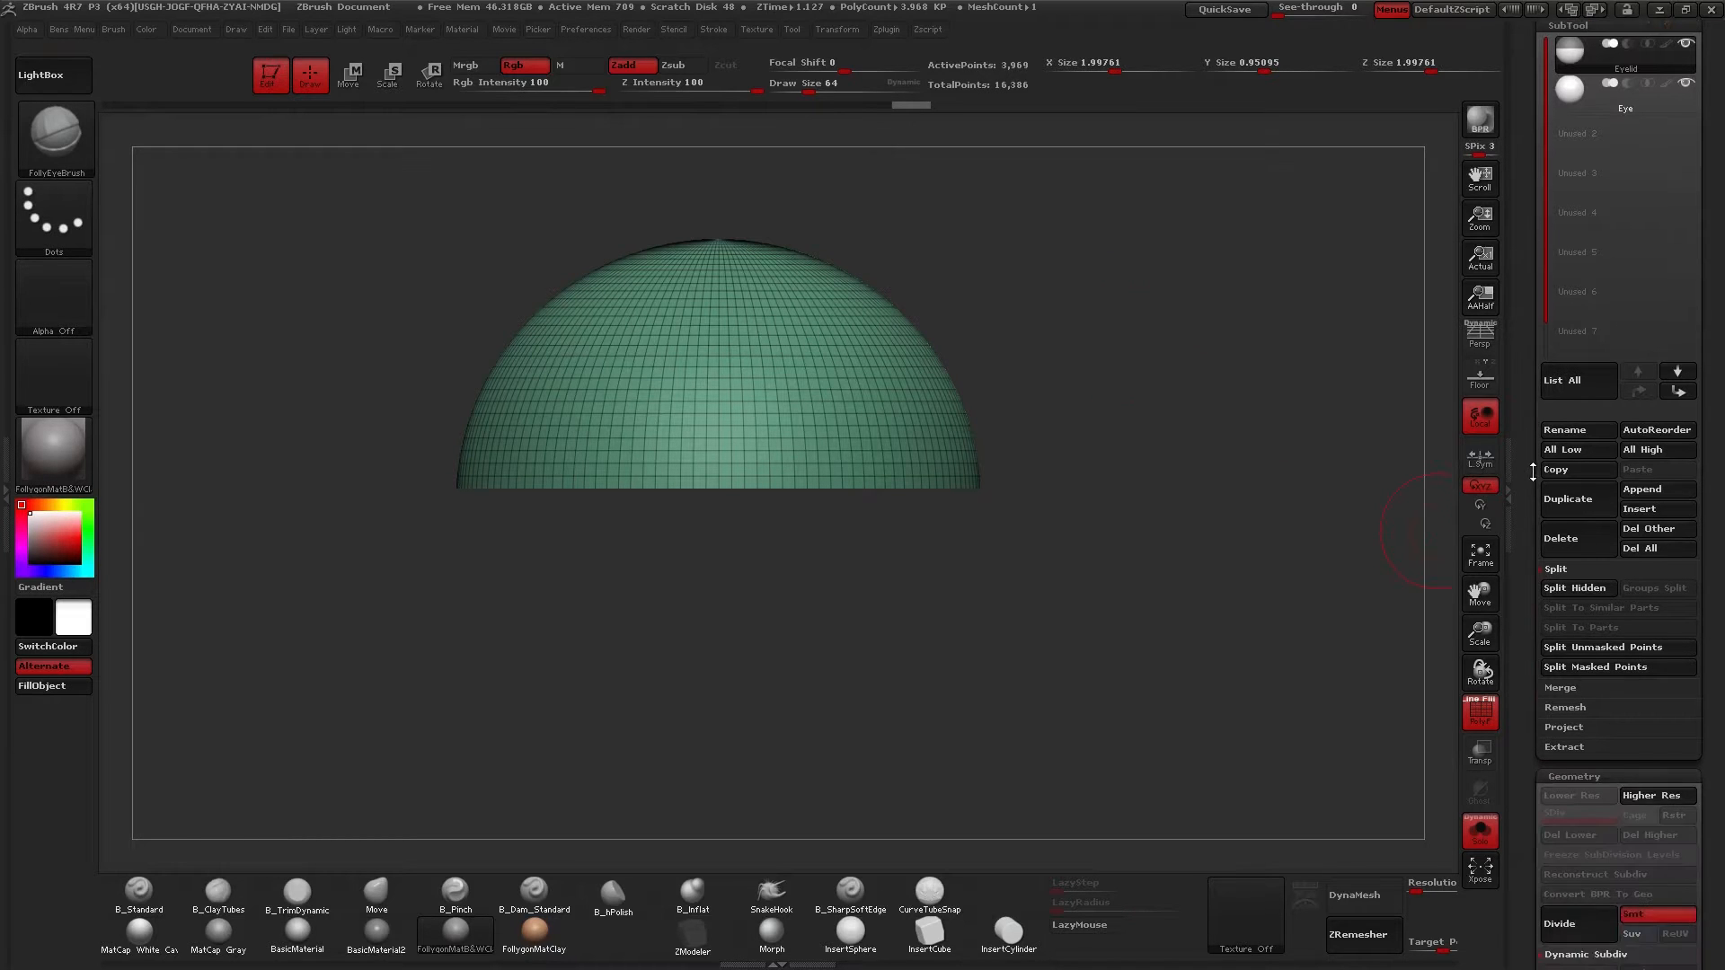
{"action": "left_click", "coordinate": [1583, 589]}
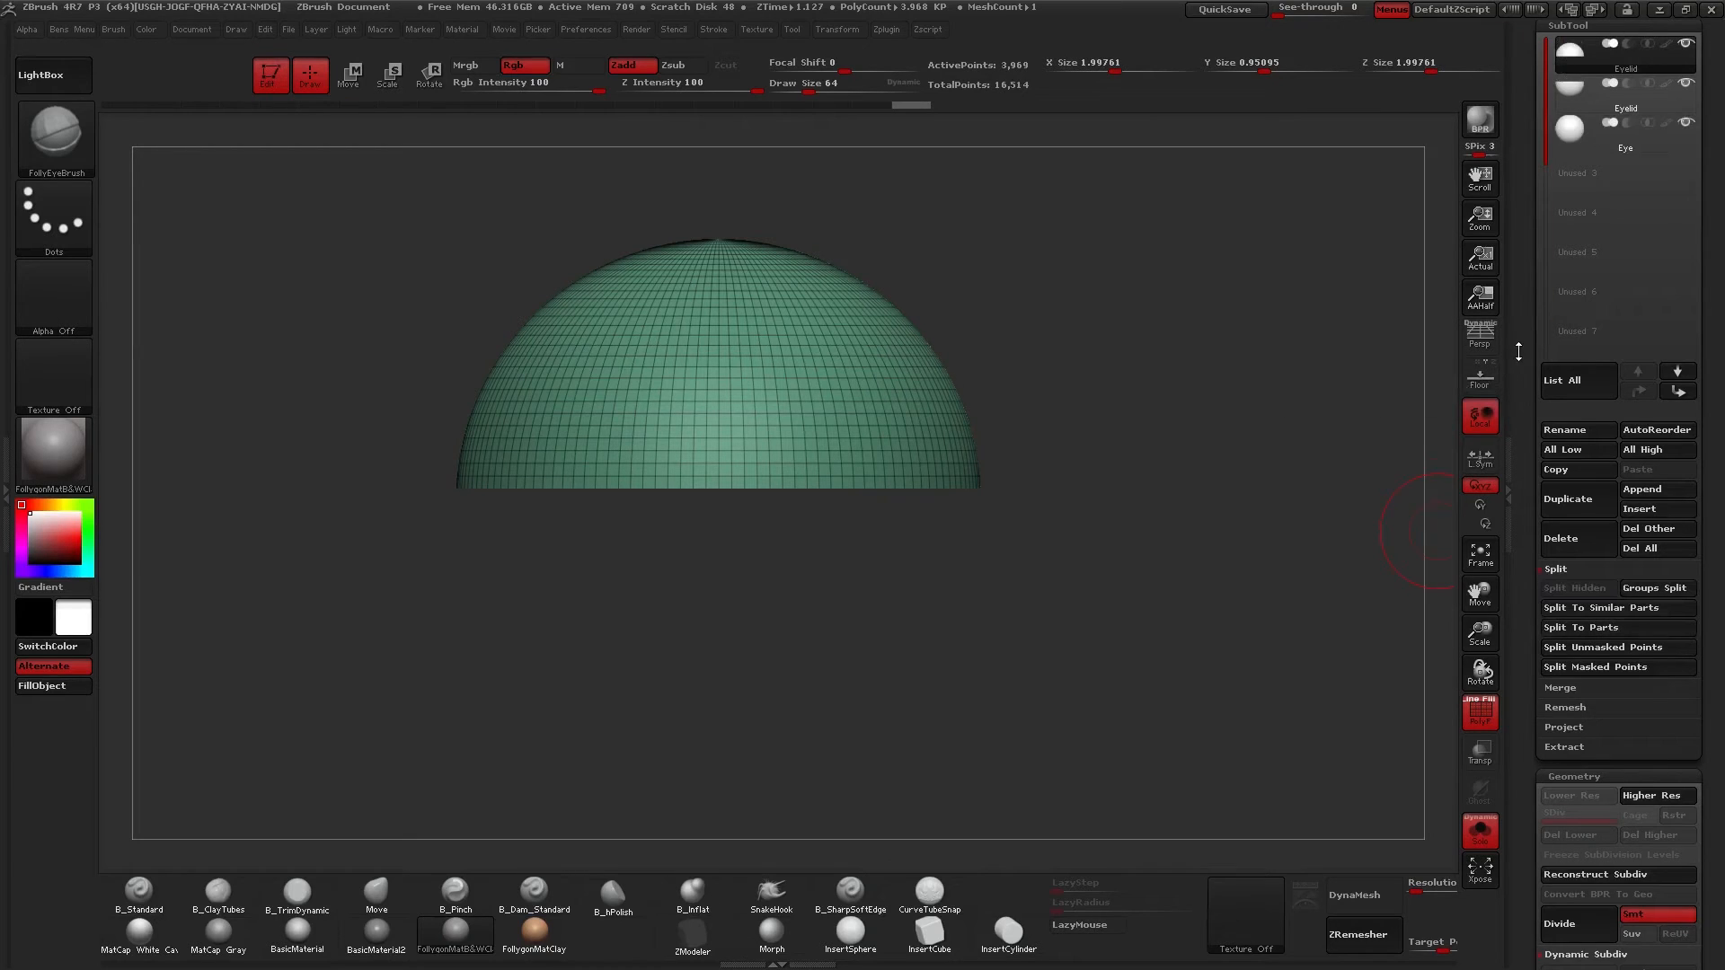
Inspect both split Eyelid halves with all subtools shown, finishing with the lower half selected.
{"action": "left_click_drag", "start_coordinate": [1528, 349], "coordinate": [1528, 393]}
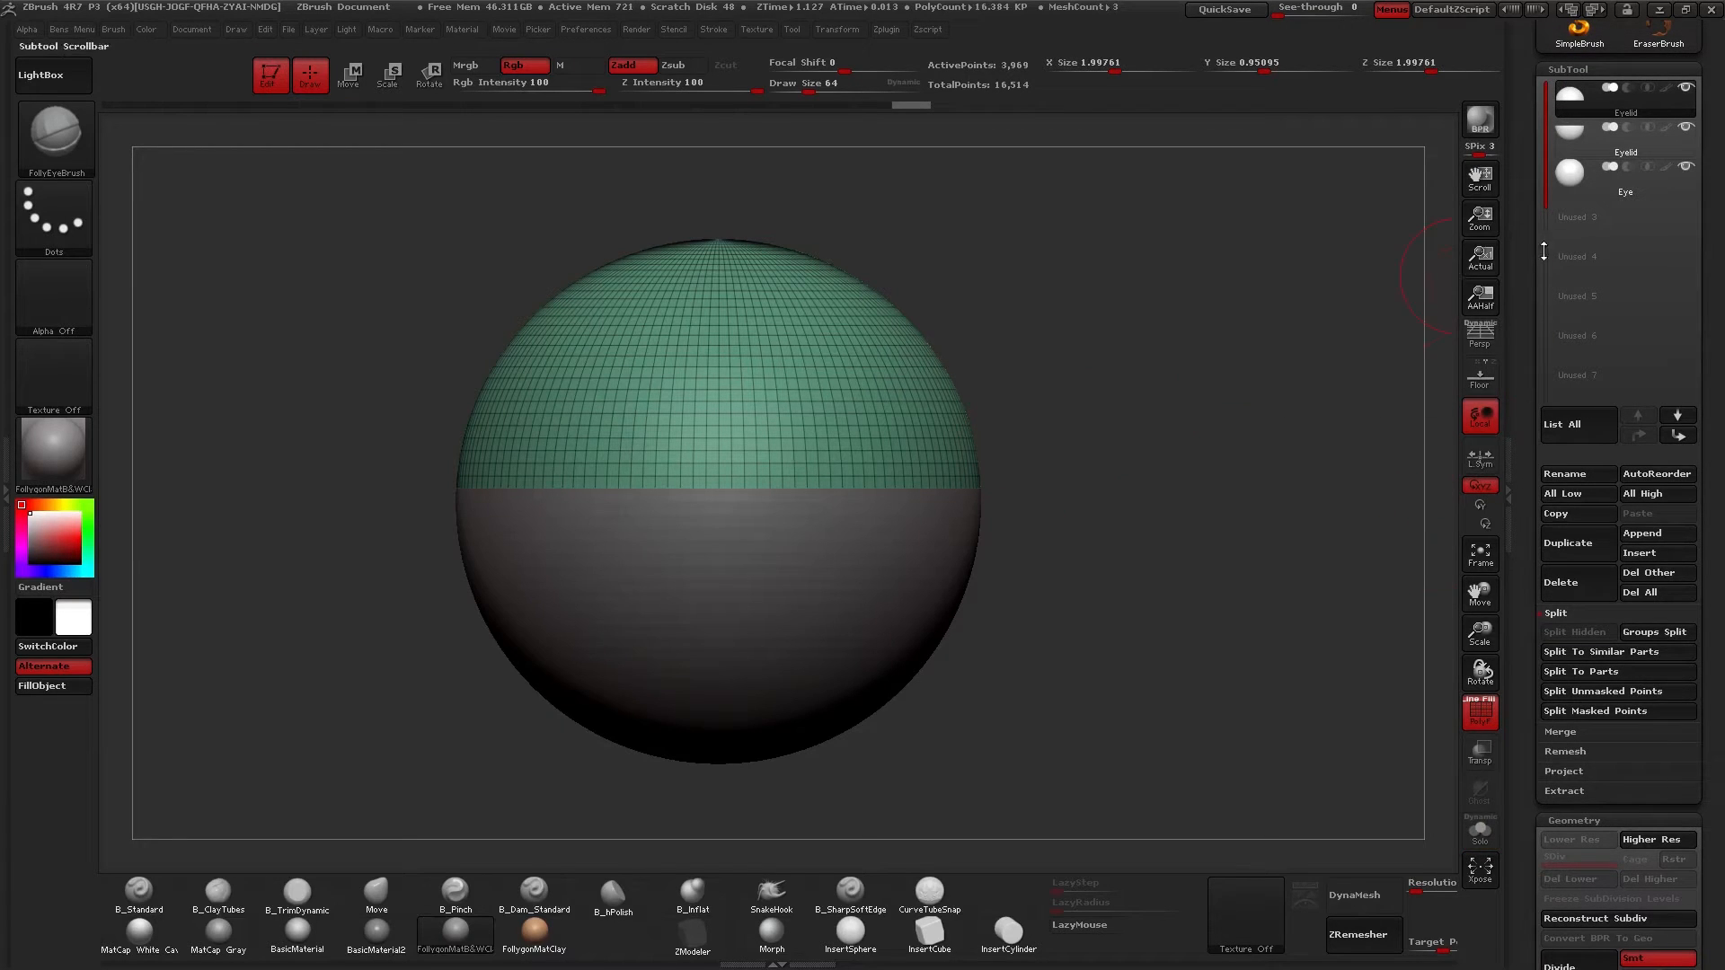
{"action": "mouse_move", "coordinate": [1570, 195]}
{"action": "left_click", "coordinate": [1568, 143]}
{"action": "left_click_drag", "start_coordinate": [1219, 277], "coordinate": [1303, 270]}
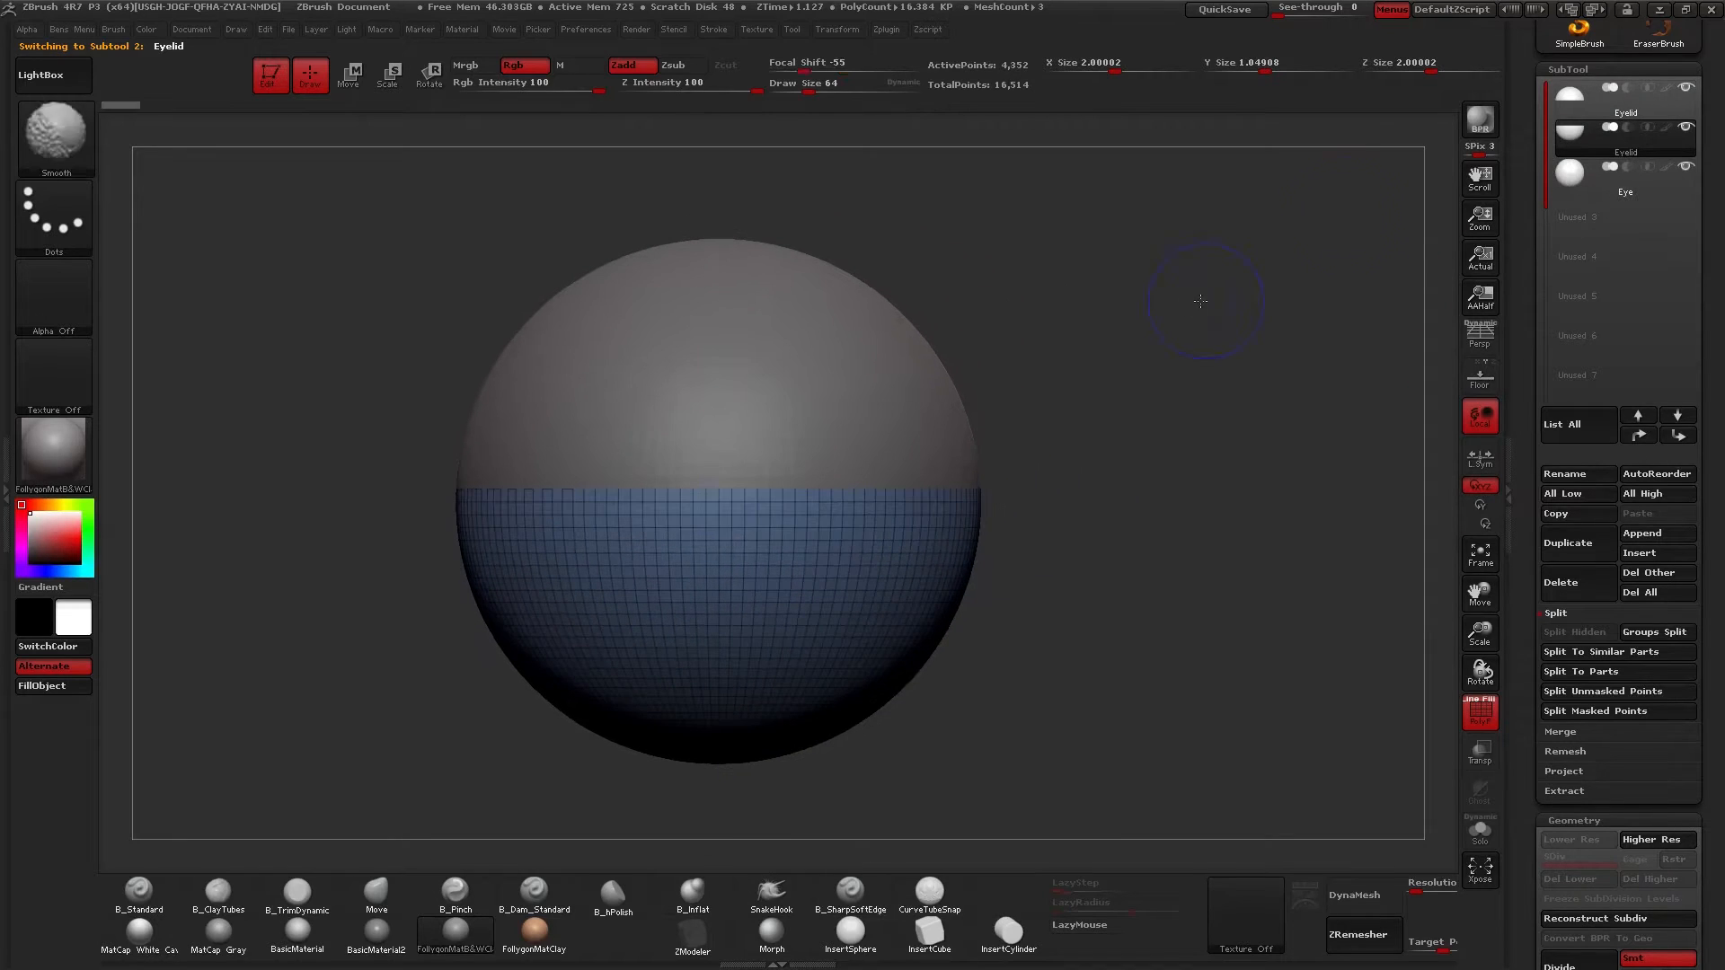
{"action": "left_click", "coordinate": [1565, 105]}
{"action": "left_click", "coordinate": [1224, 10]}
{"action": "left_click", "coordinate": [1571, 143]}
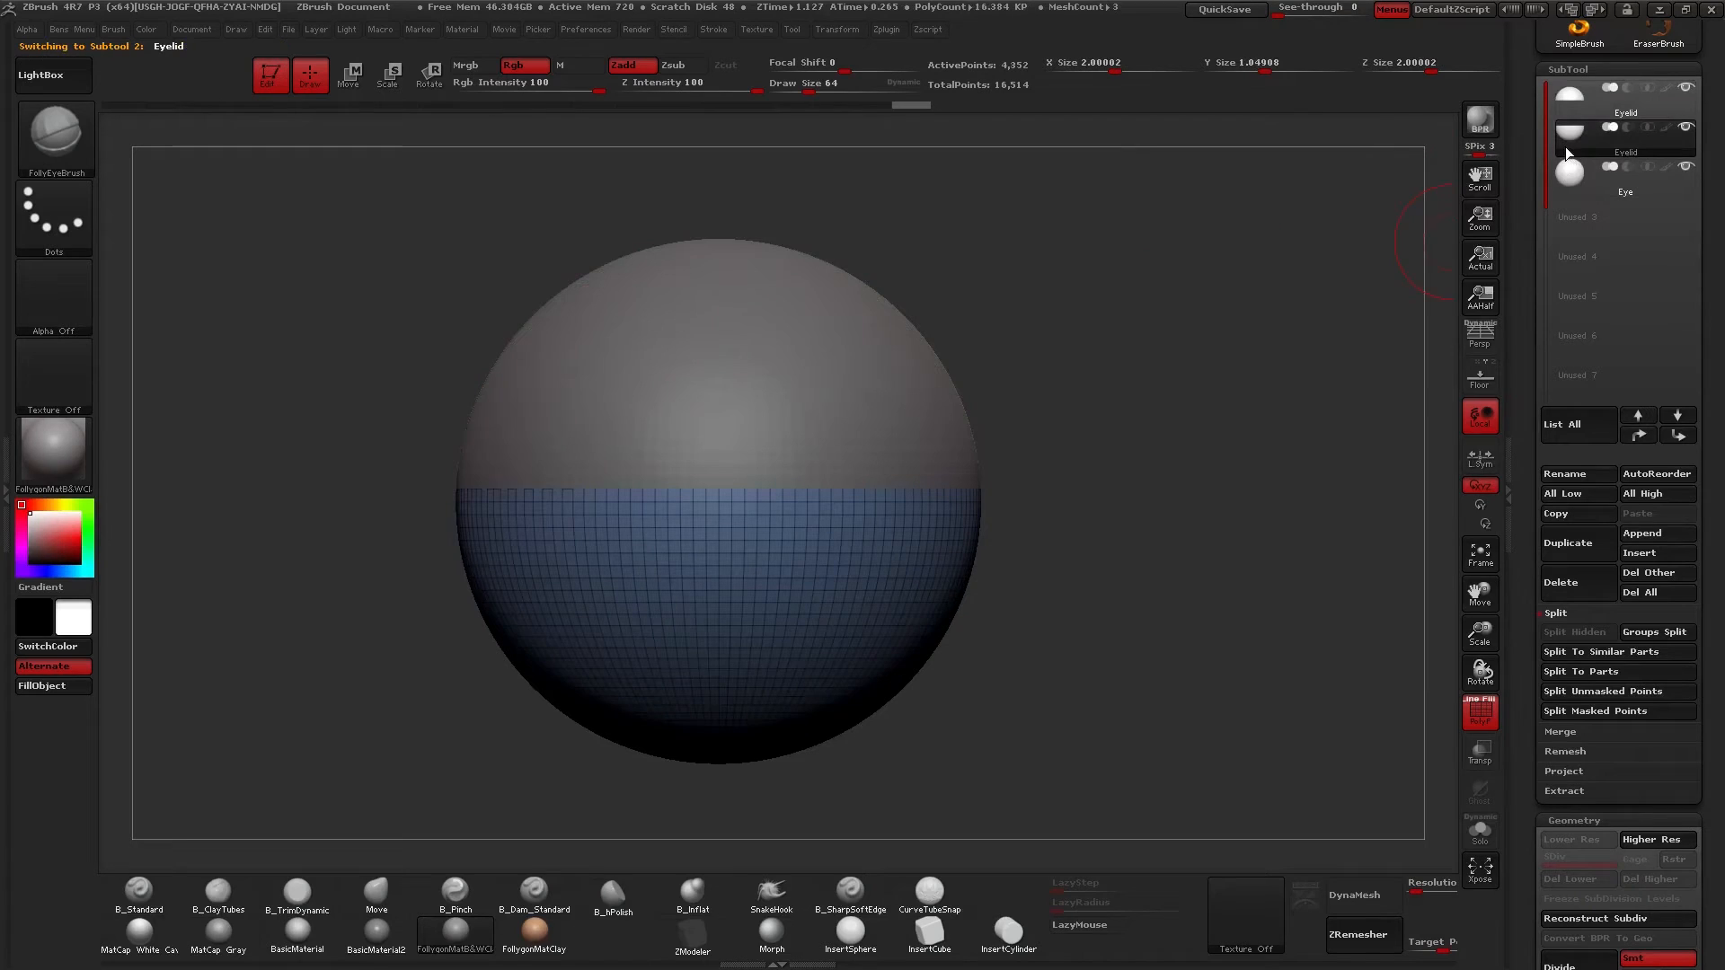
Solo the lower Eyelid half and enable Double Sided display for it.
{"action": "key", "text": "alt+s"}
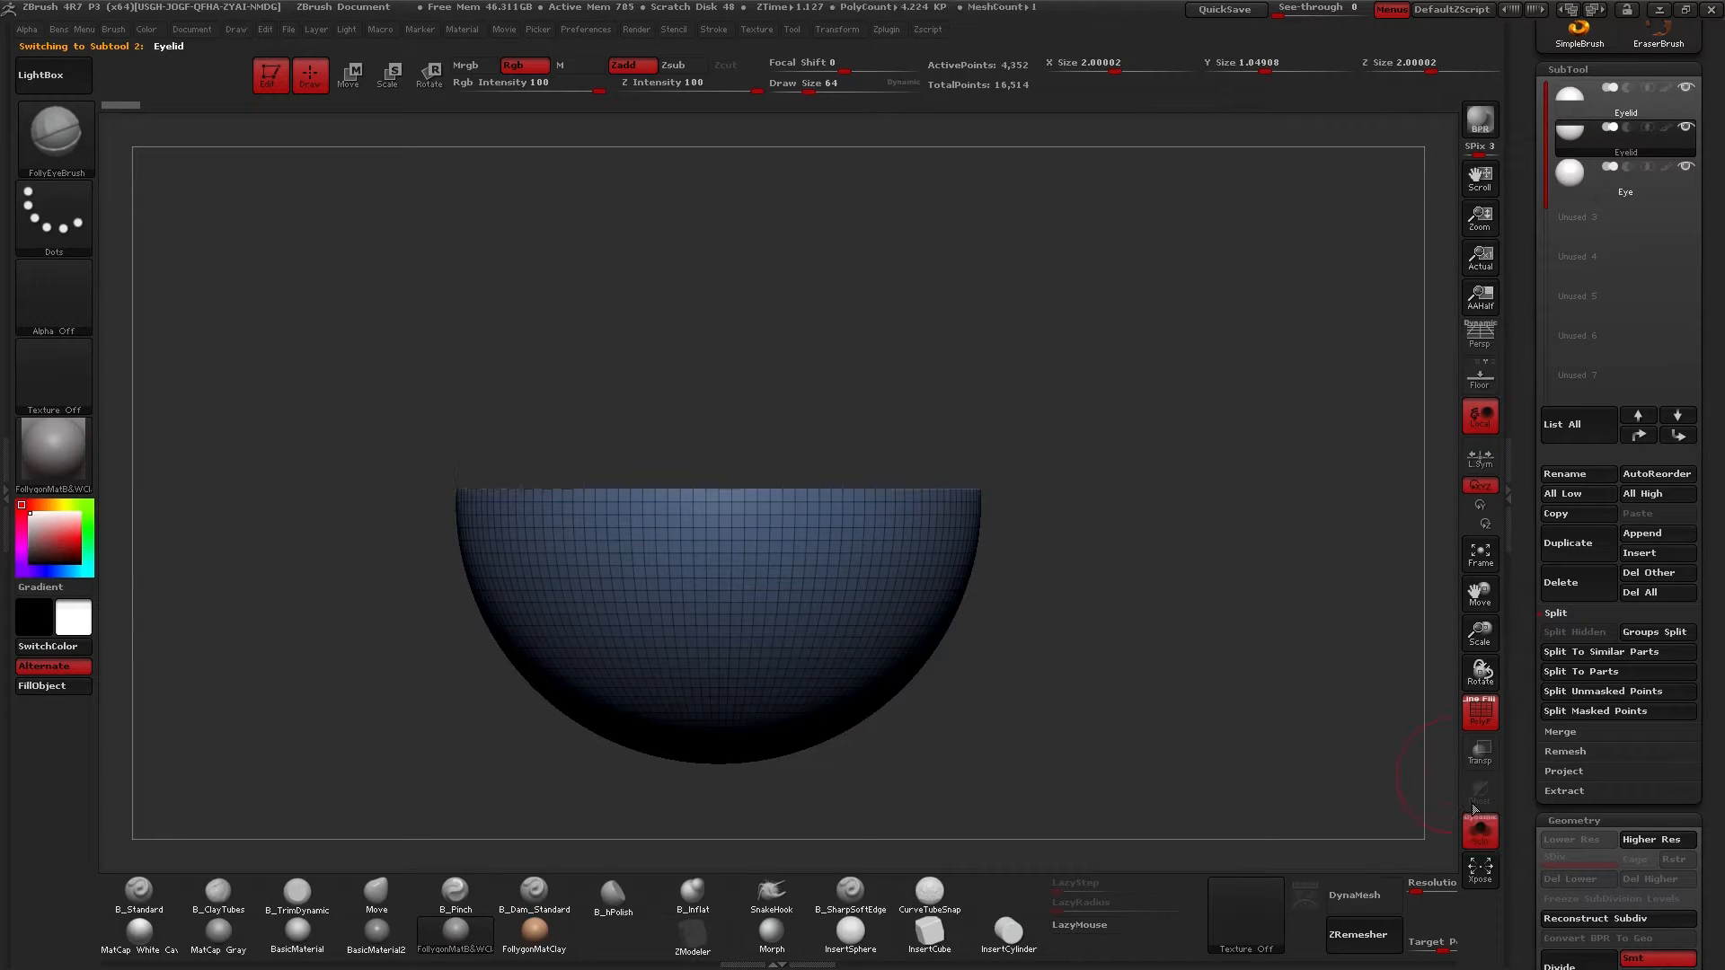
{"action": "left_click_drag", "start_coordinate": [1151, 476], "coordinate": [1131, 521]}
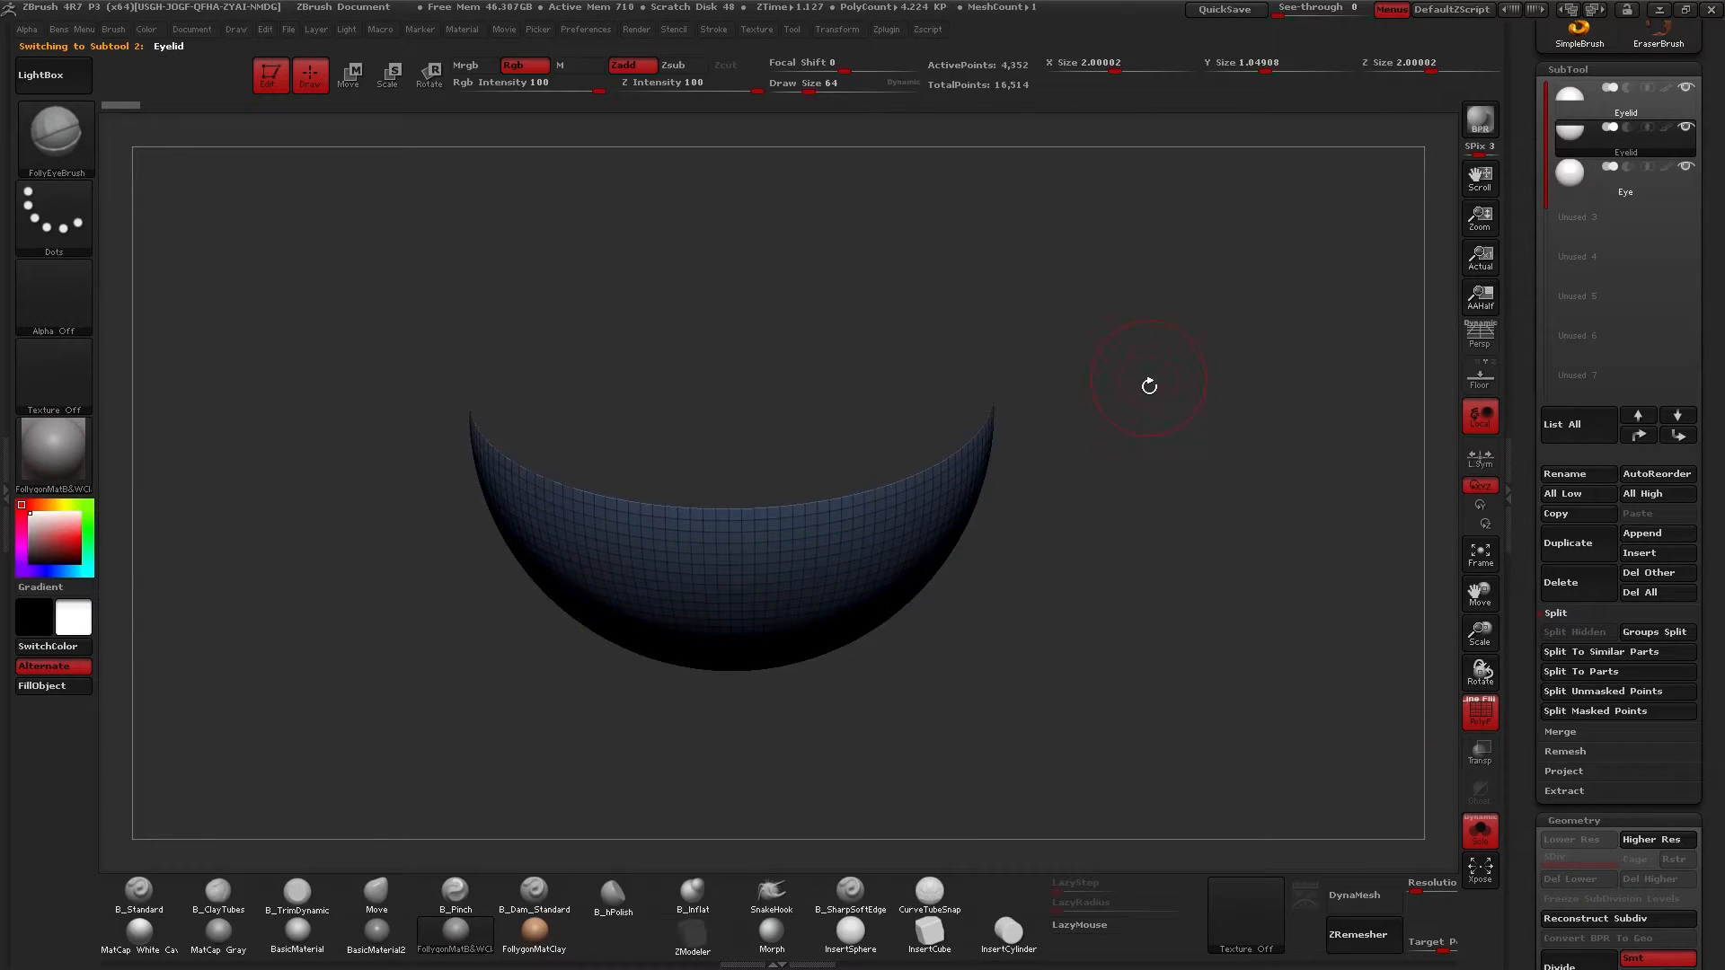
{"action": "left_click_drag", "start_coordinate": [1225, 498], "coordinate": [1117, 462]}
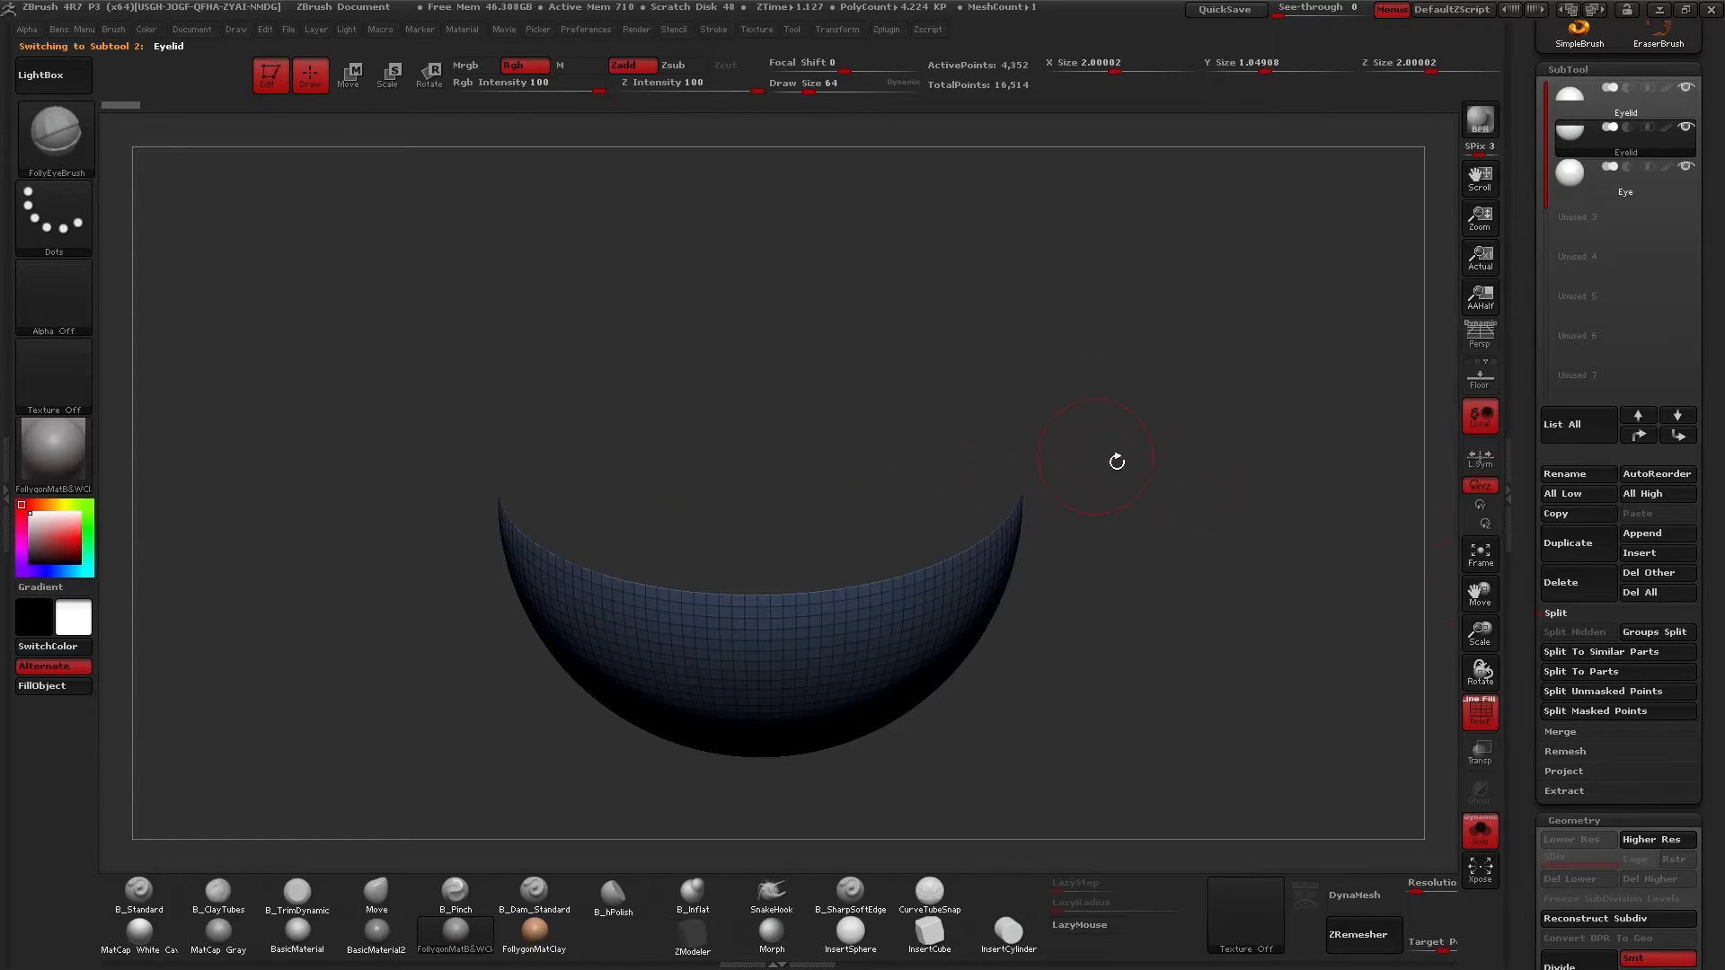
{"action": "left_click_drag", "start_coordinate": [605, 558], "coordinate": [594, 496]}
{"action": "left_click_drag", "start_coordinate": [1516, 594], "coordinate": [1526, 352]}
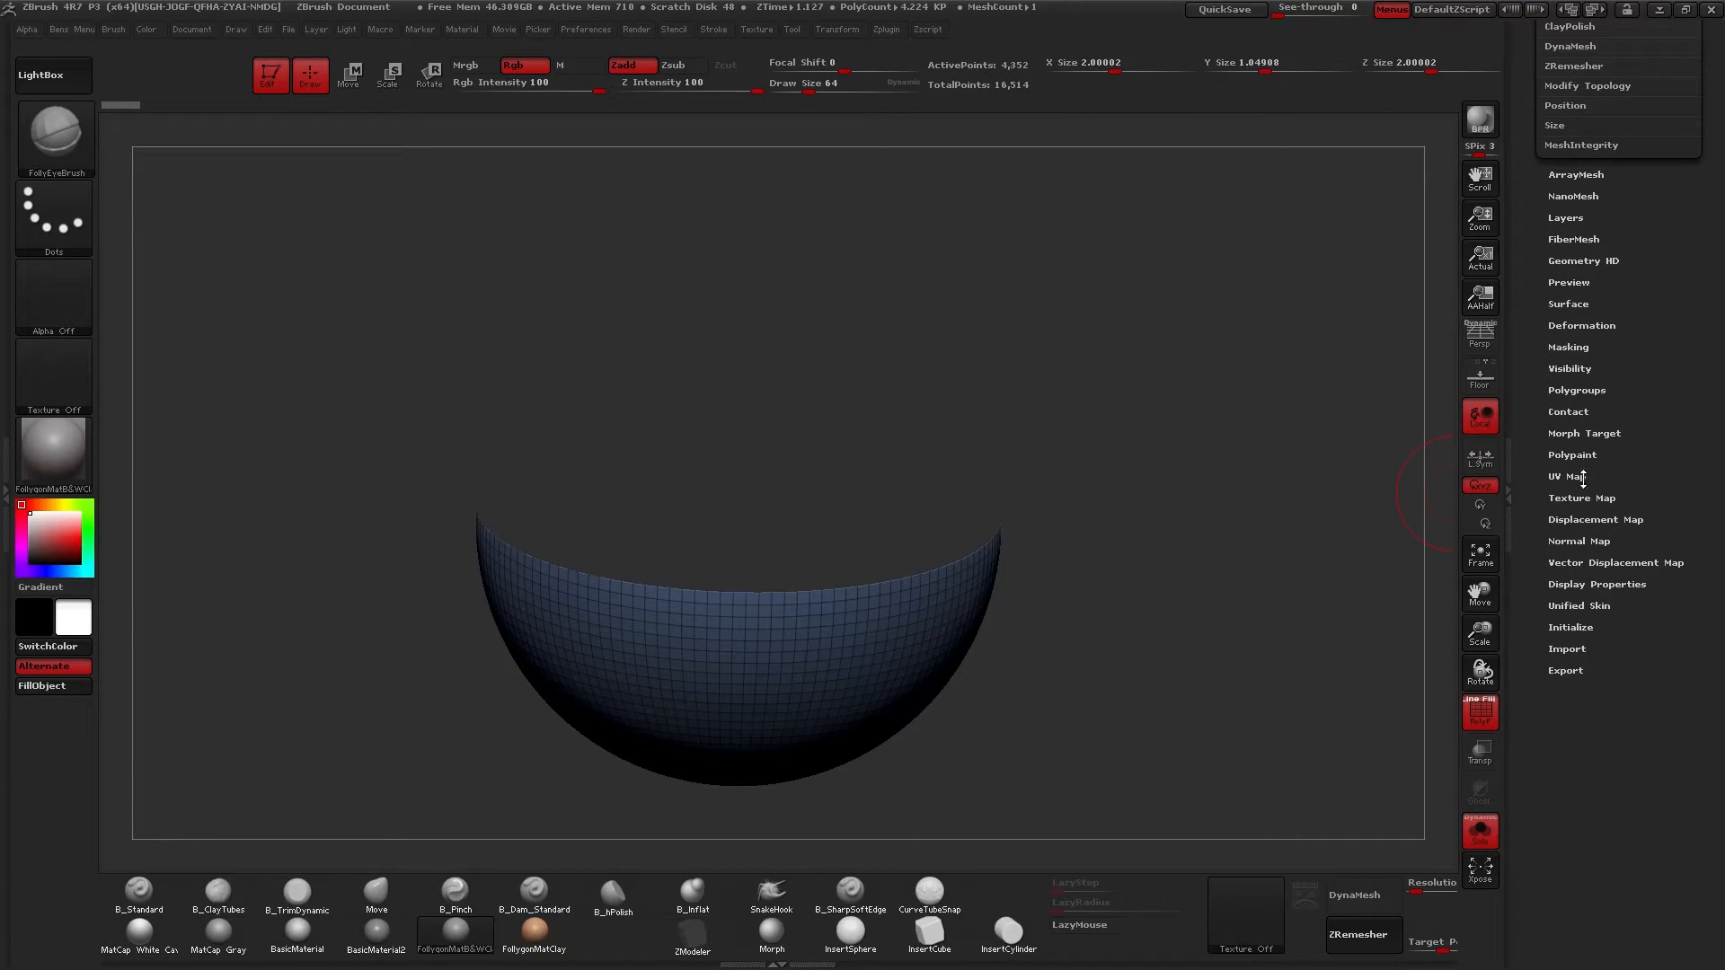
{"action": "left_click", "coordinate": [1589, 584]}
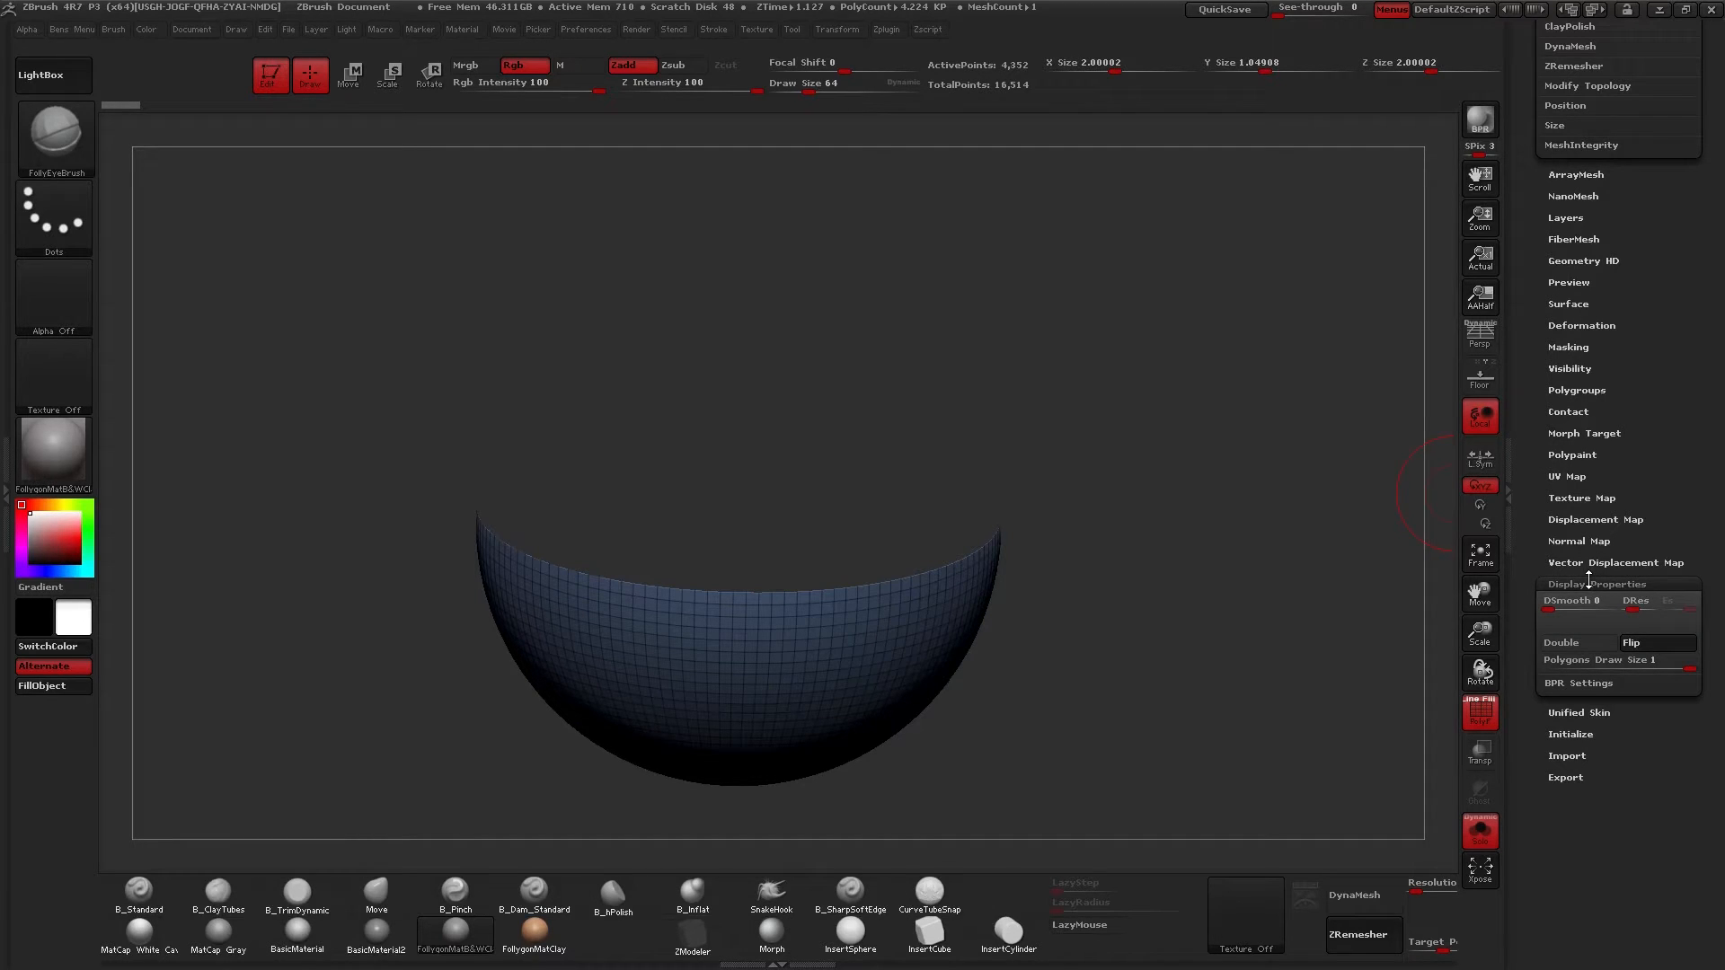
{"action": "left_click", "coordinate": [1575, 643]}
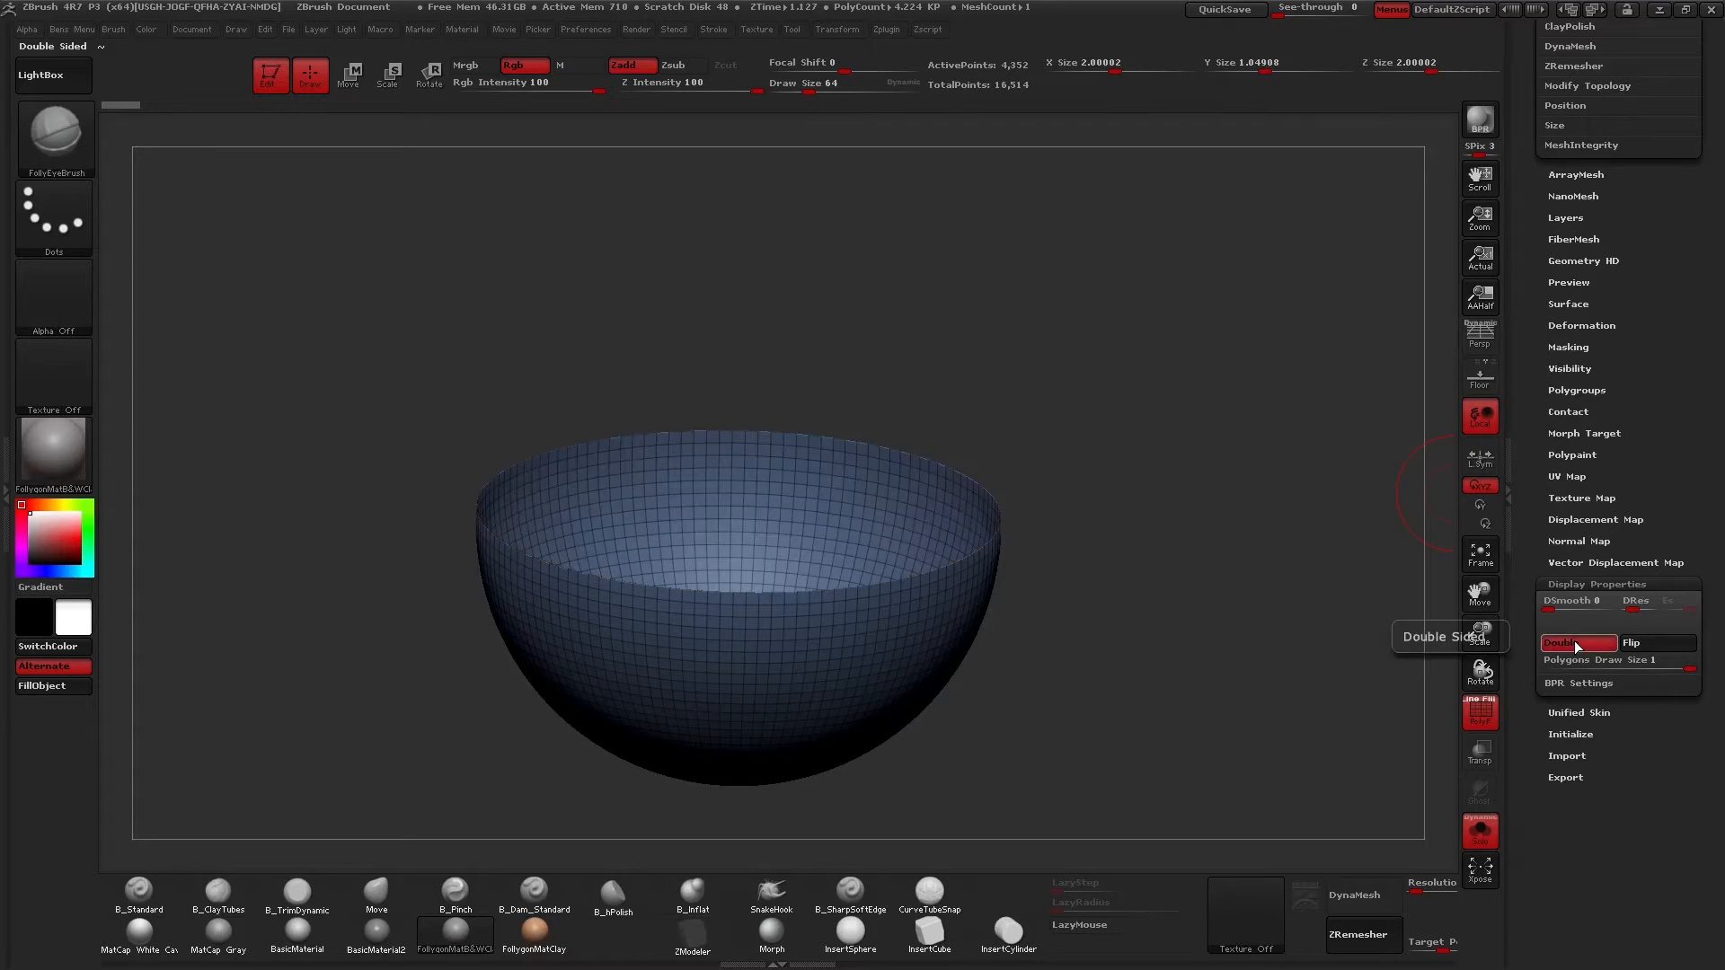
{"action": "left_click", "coordinate": [1589, 583]}
Enable Double Sided display for the upper Eyelid half as well.
{"action": "left_click_drag", "start_coordinate": [1571, 412], "coordinate": [1570, 502]}
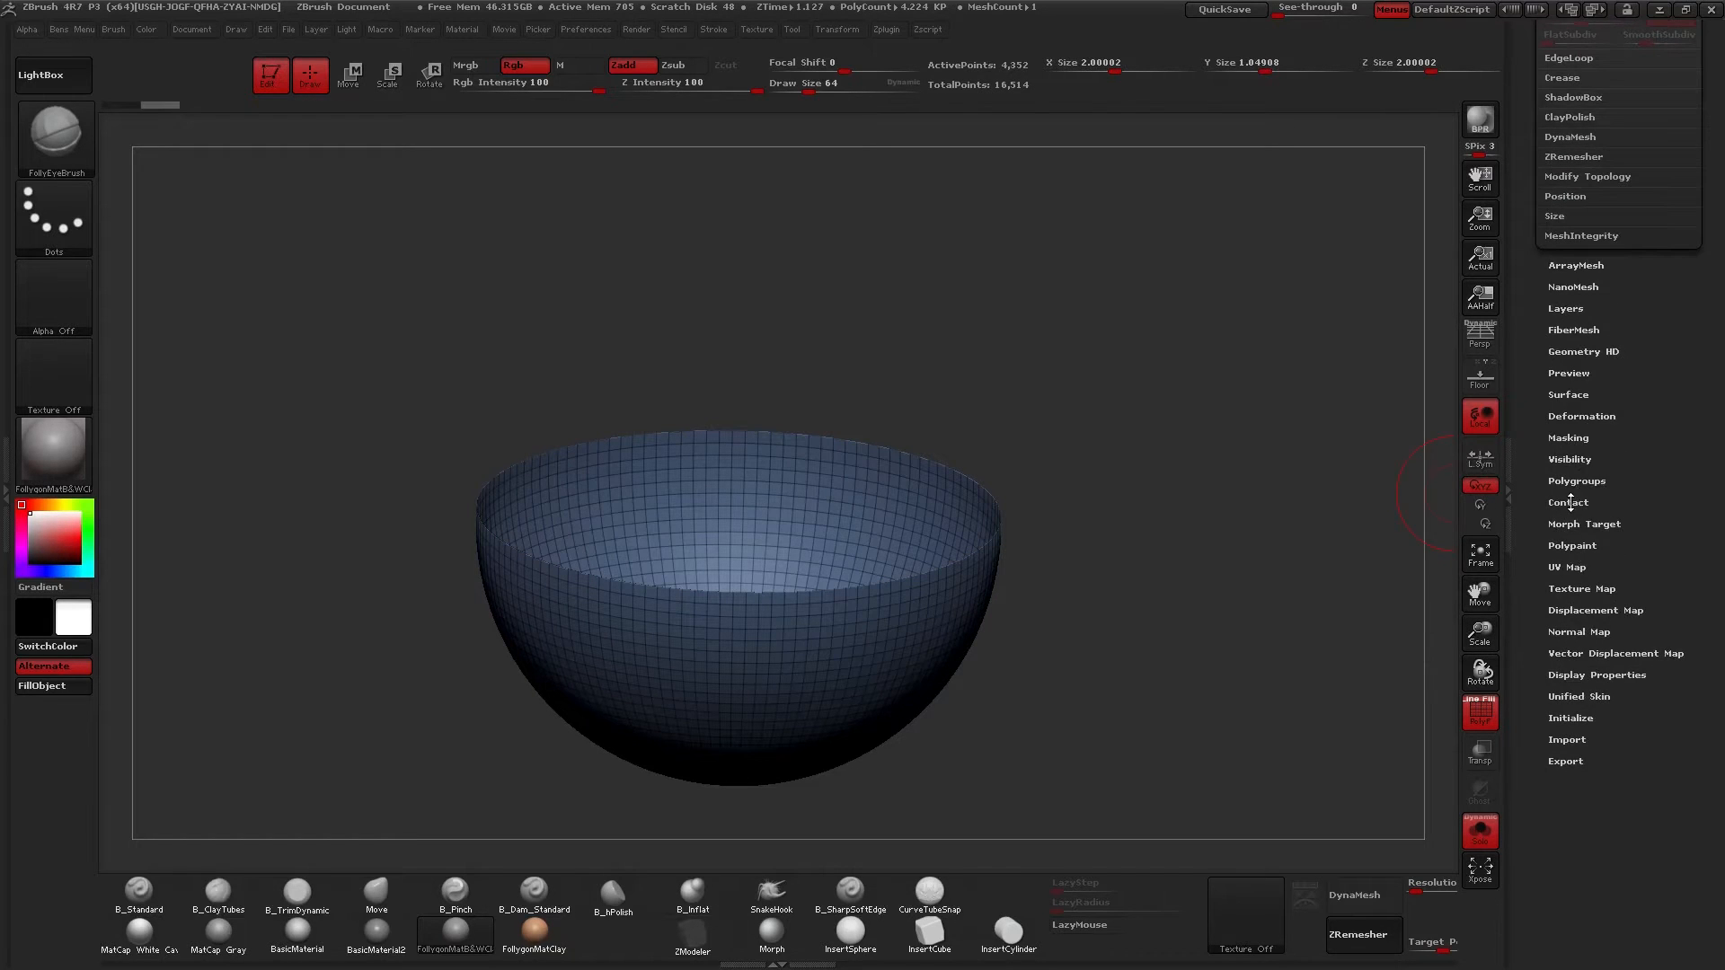
{"action": "left_click", "coordinate": [1592, 679]}
{"action": "left_click_drag", "start_coordinate": [1592, 440], "coordinate": [1562, 466]}
{"action": "left_click", "coordinate": [1587, 743]}
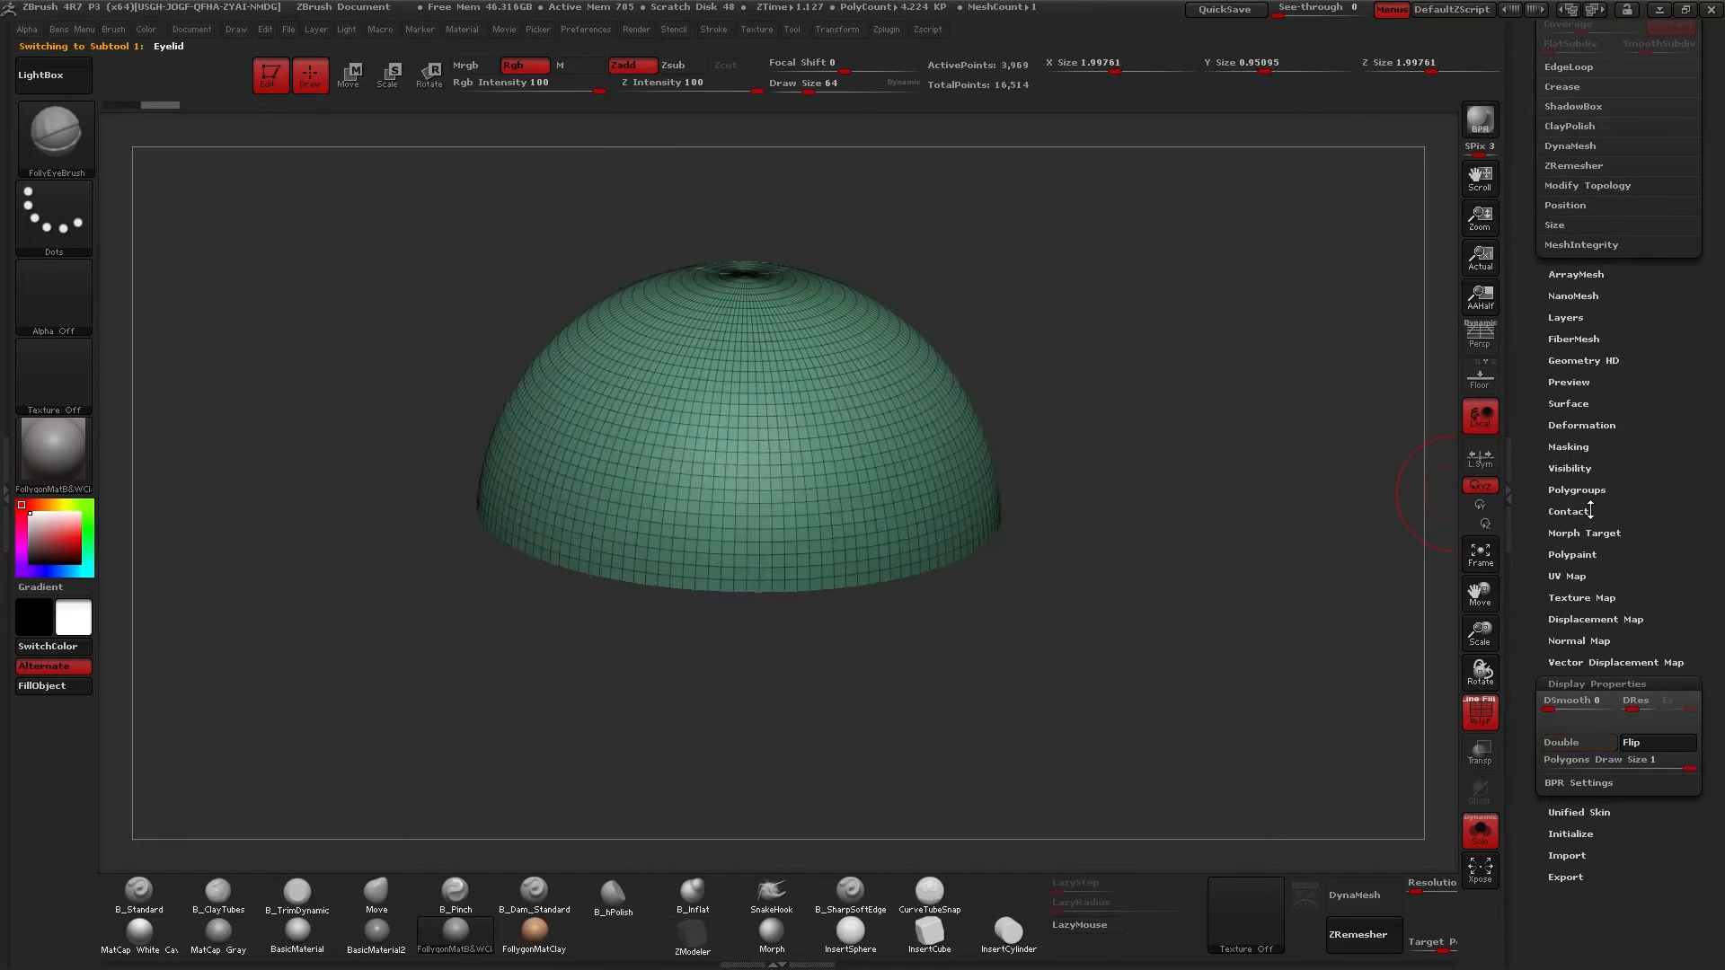
{"action": "left_click", "coordinate": [1587, 743]}
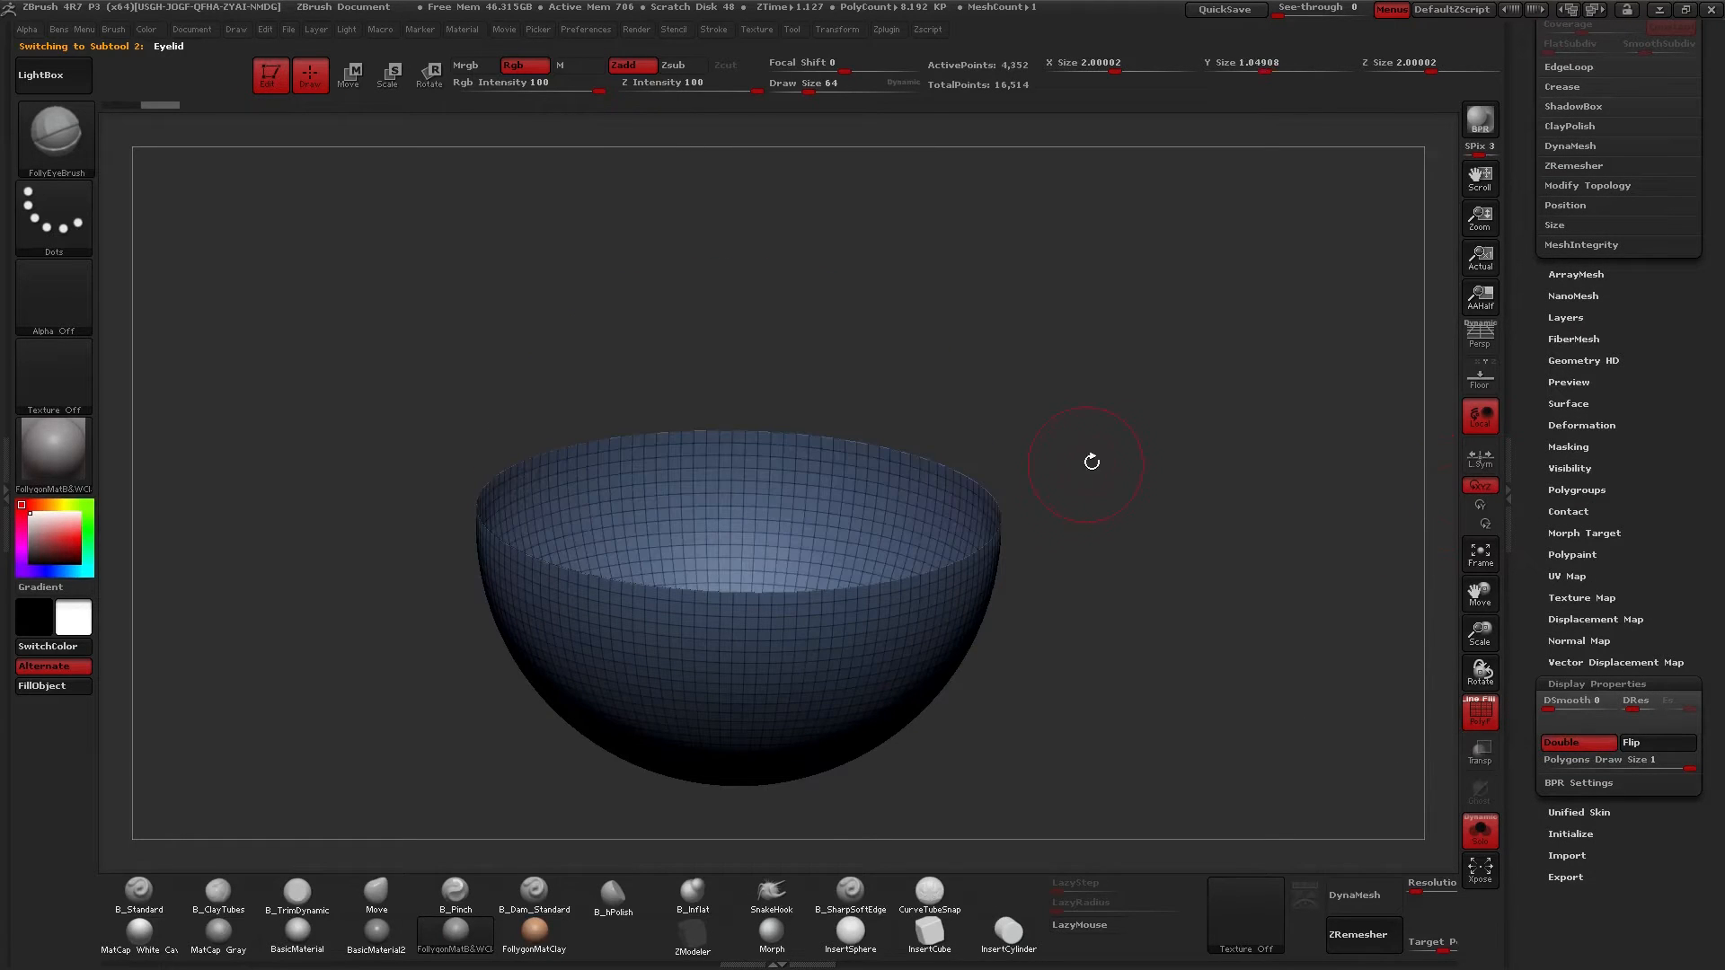
Inspect the inside of the lower Eyelid half while toggling its Double Sided display off and back on.
{"action": "left_click_drag", "start_coordinate": [1081, 510], "coordinate": [1106, 450], "text": "shift"}
{"action": "left_click_drag", "start_coordinate": [1565, 431], "coordinate": [1566, 617]}
{"action": "left_click_drag", "start_coordinate": [1038, 609], "coordinate": [1093, 433]}
{"action": "left_click_drag", "start_coordinate": [669, 375], "coordinate": [716, 530], "text": "alt"}
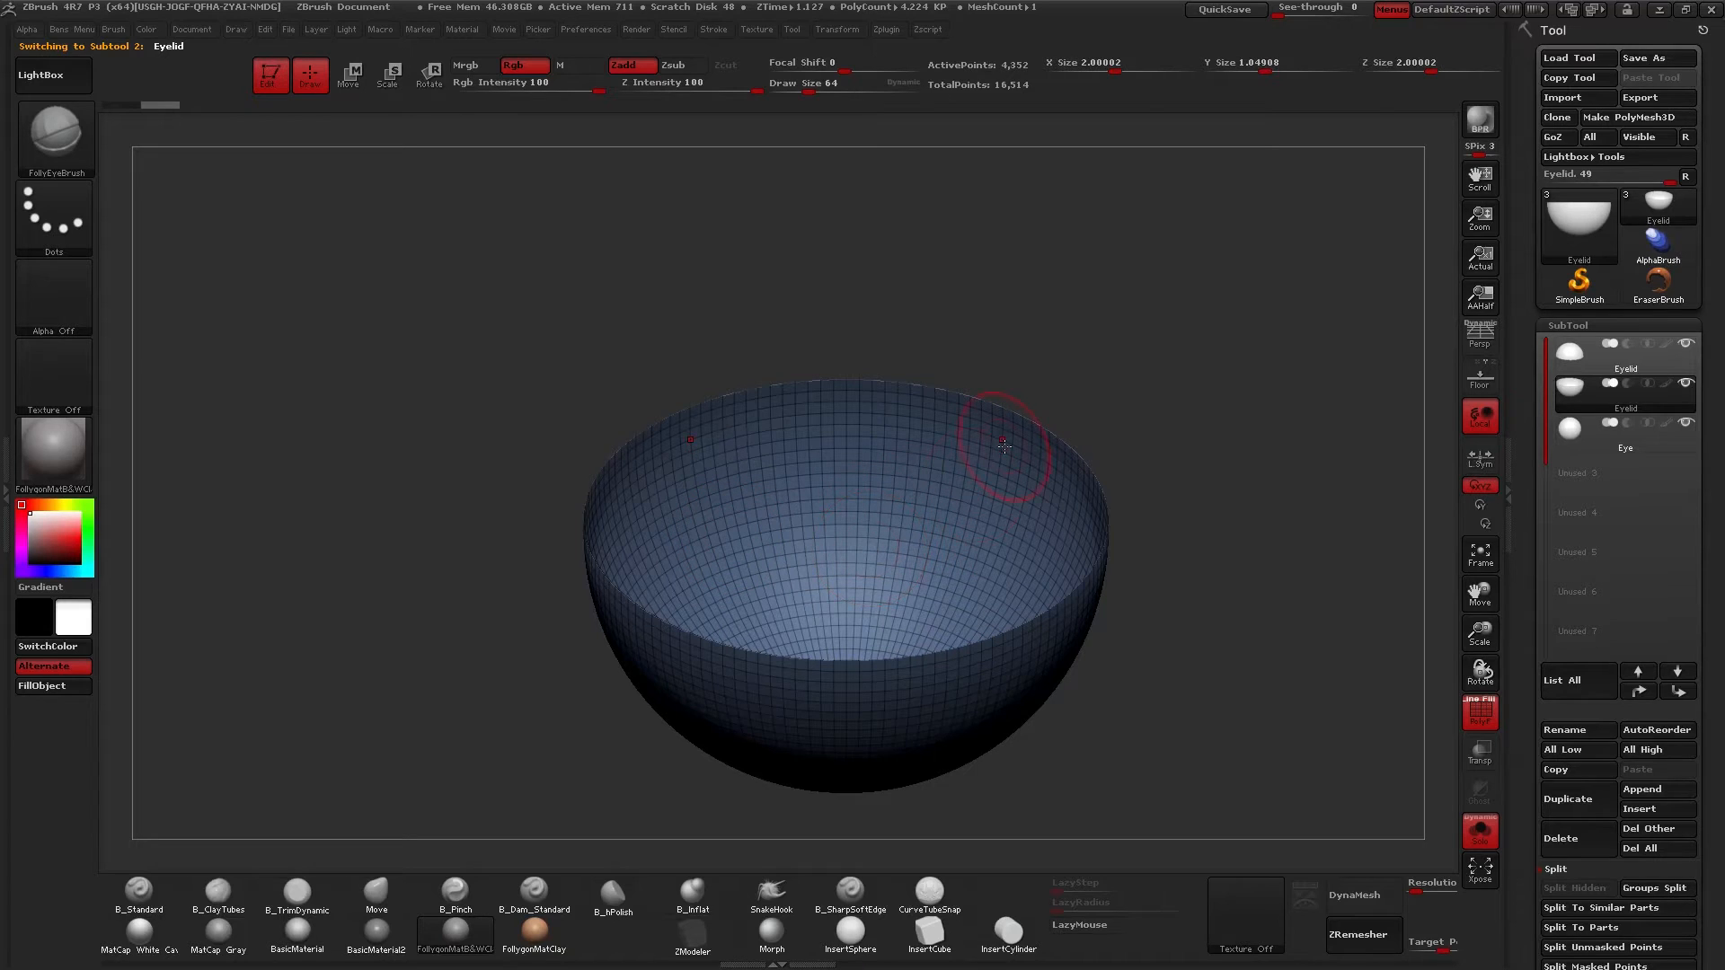
{"action": "left_click_drag", "start_coordinate": [881, 488], "coordinate": [884, 340]}
{"action": "right_click_drag", "start_coordinate": [884, 341], "coordinate": [875, 439], "text": "shift"}
{"action": "key", "text": "ctrl+shift+space"}
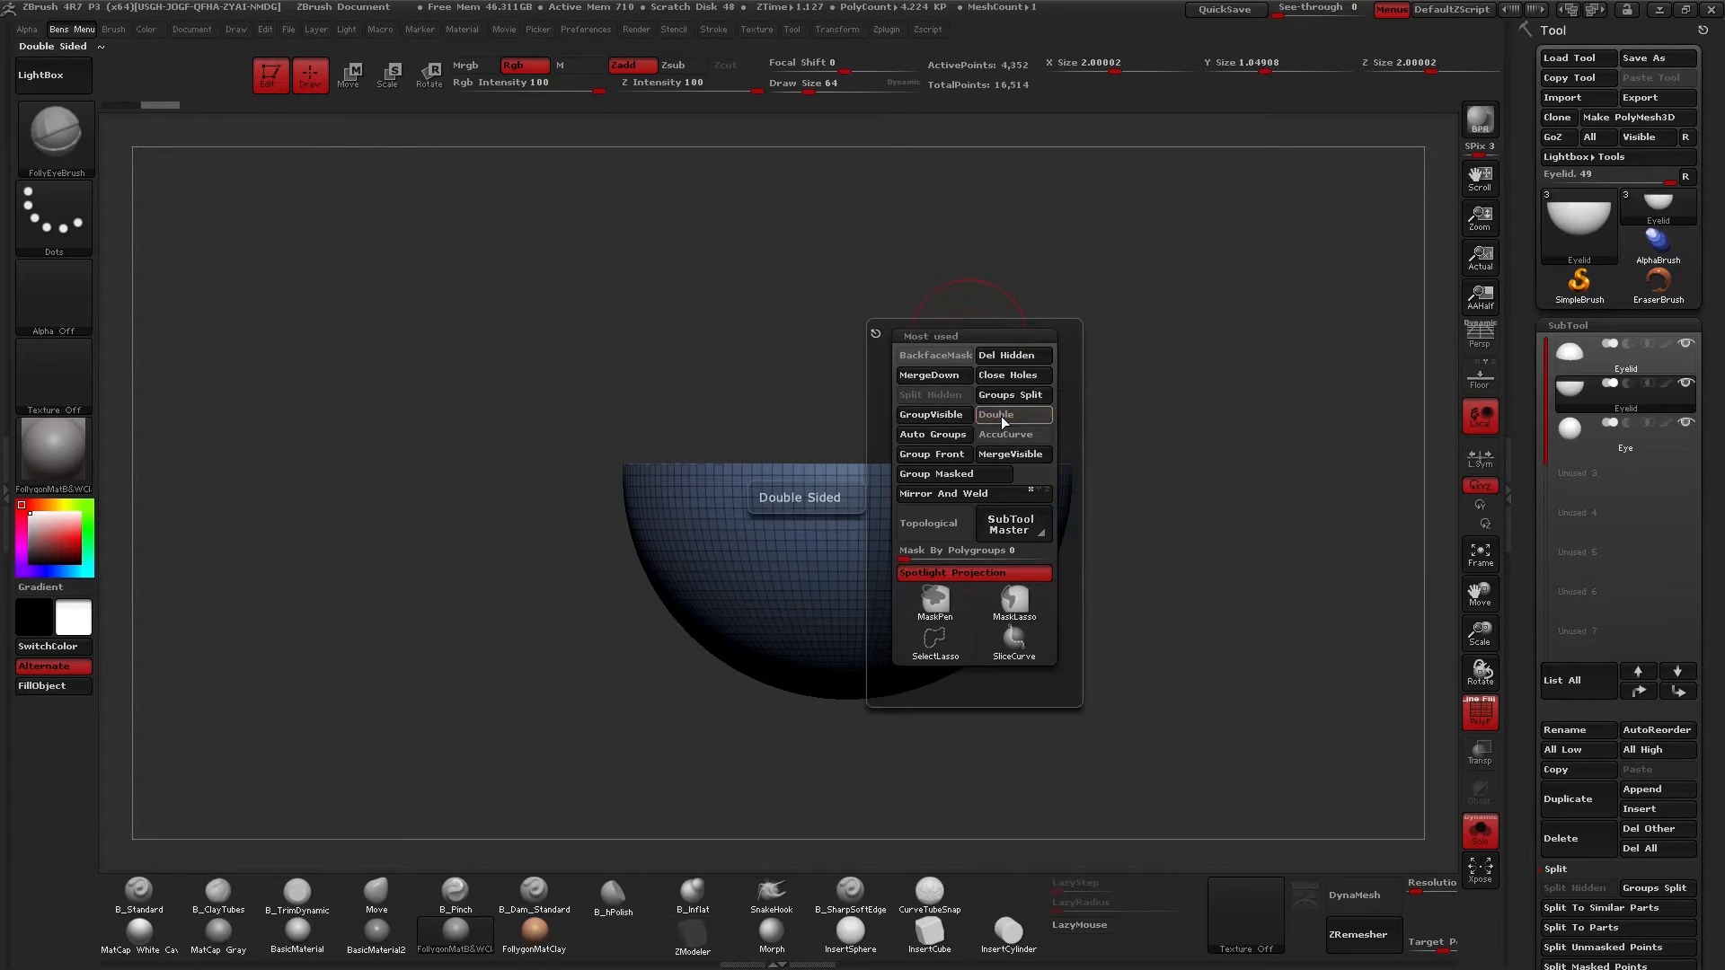
{"action": "left_click", "coordinate": [1002, 417]}
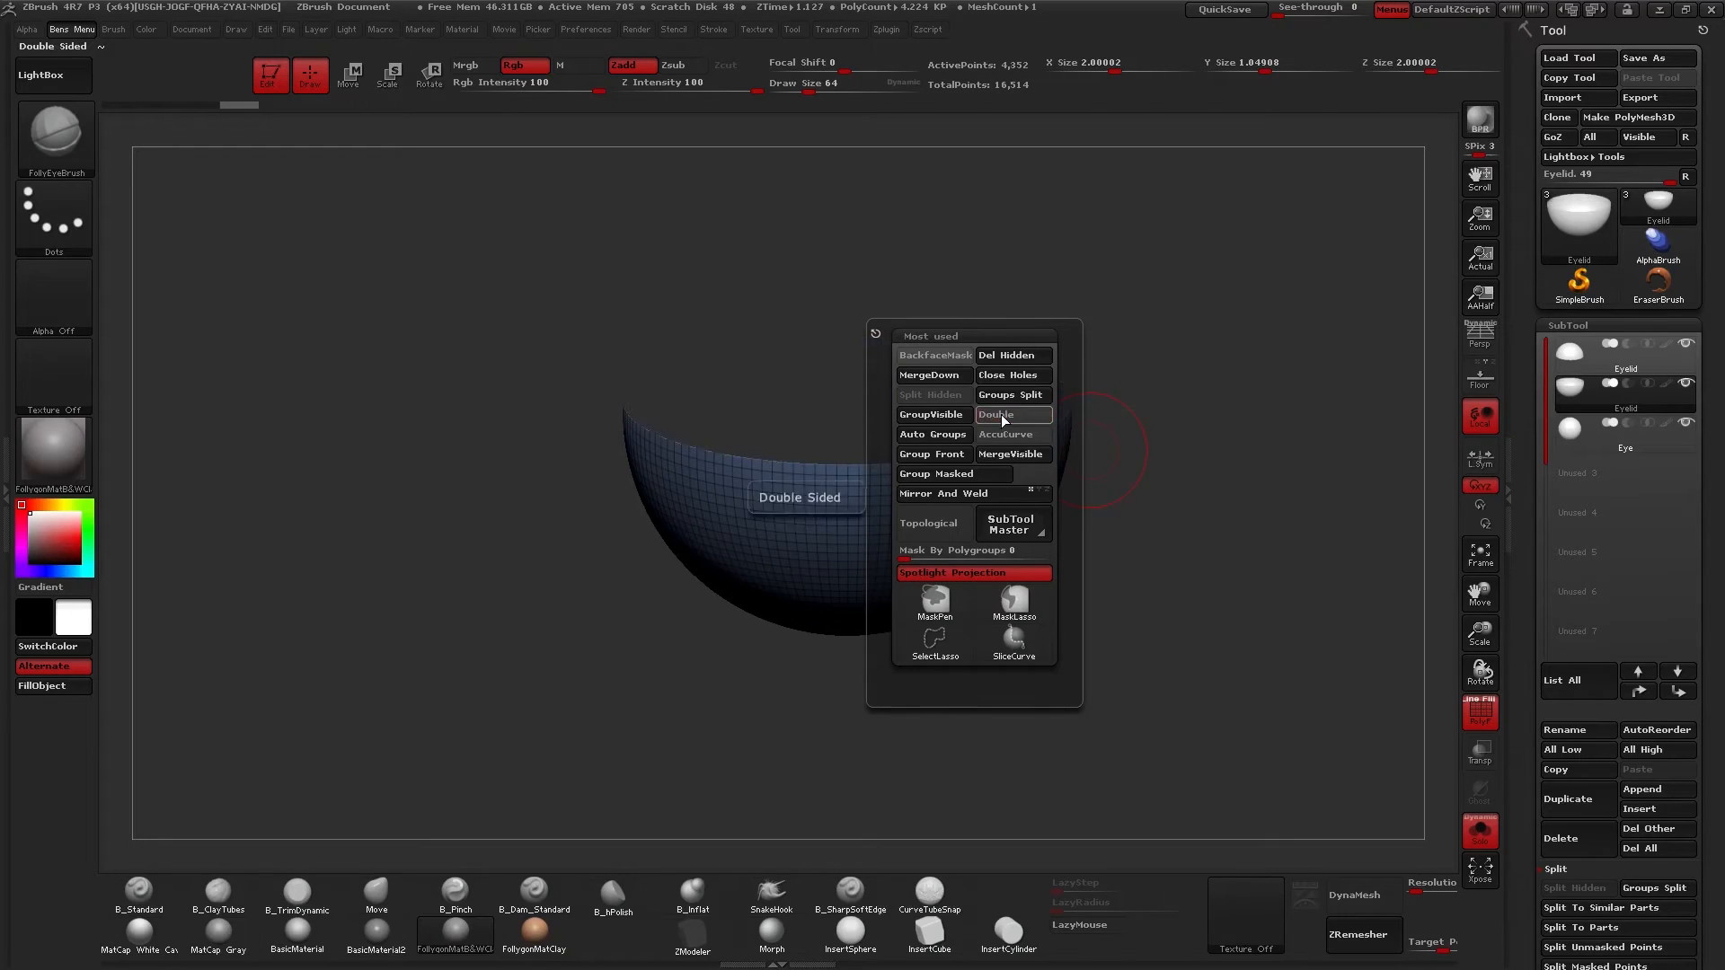
{"action": "left_click_drag", "start_coordinate": [1217, 467], "coordinate": [1053, 534]}
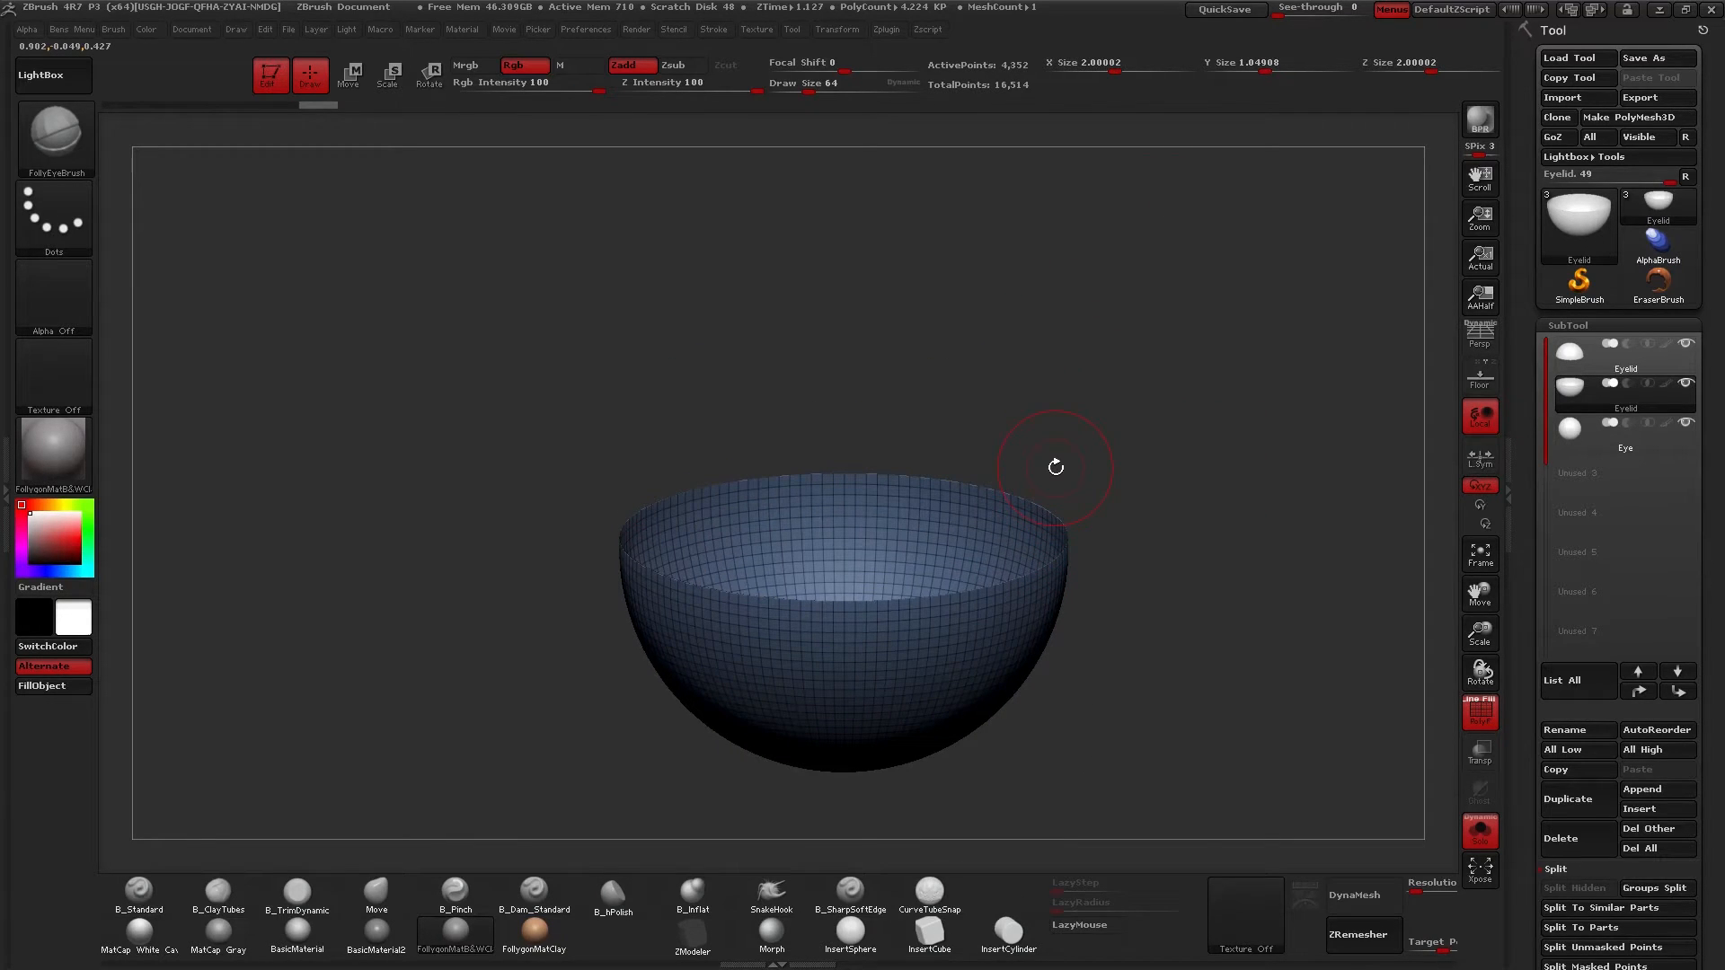
Cap the open sides of both the lower and upper Eyelid halves with Close Holes.
{"action": "scroll", "coordinate": [1534, 411], "scroll_direction": "down", "scroll_amount": 10}
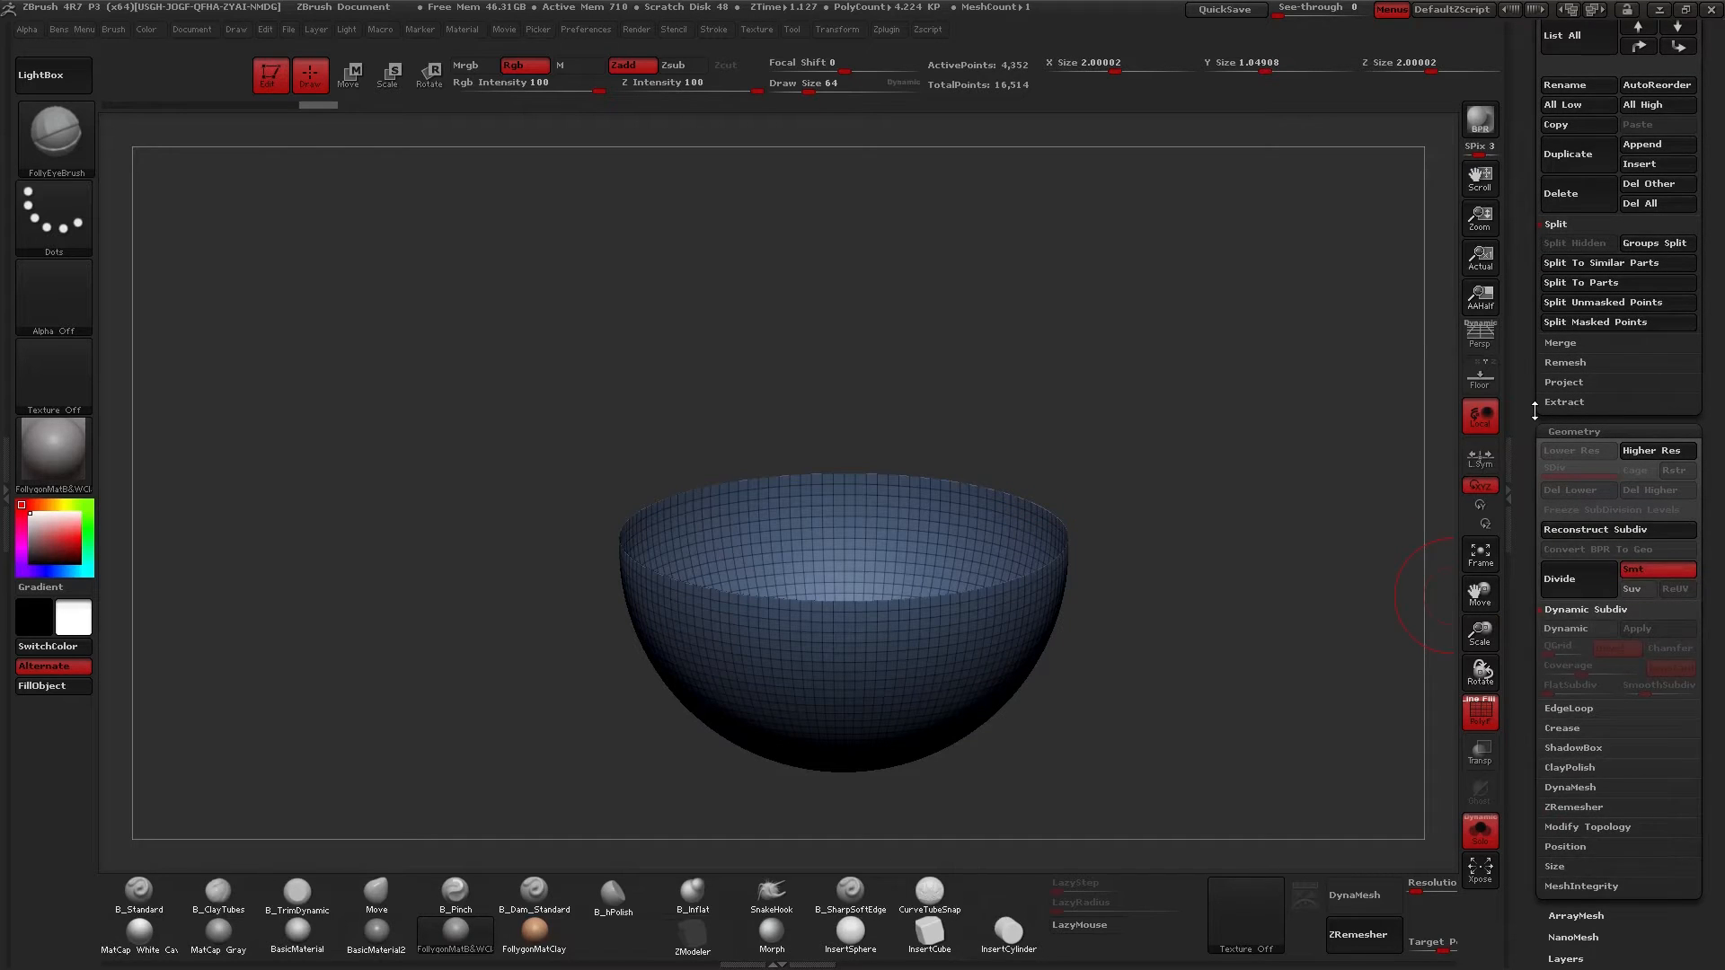
{"action": "scroll", "coordinate": [1535, 411], "scroll_direction": "down", "scroll_amount": 1}
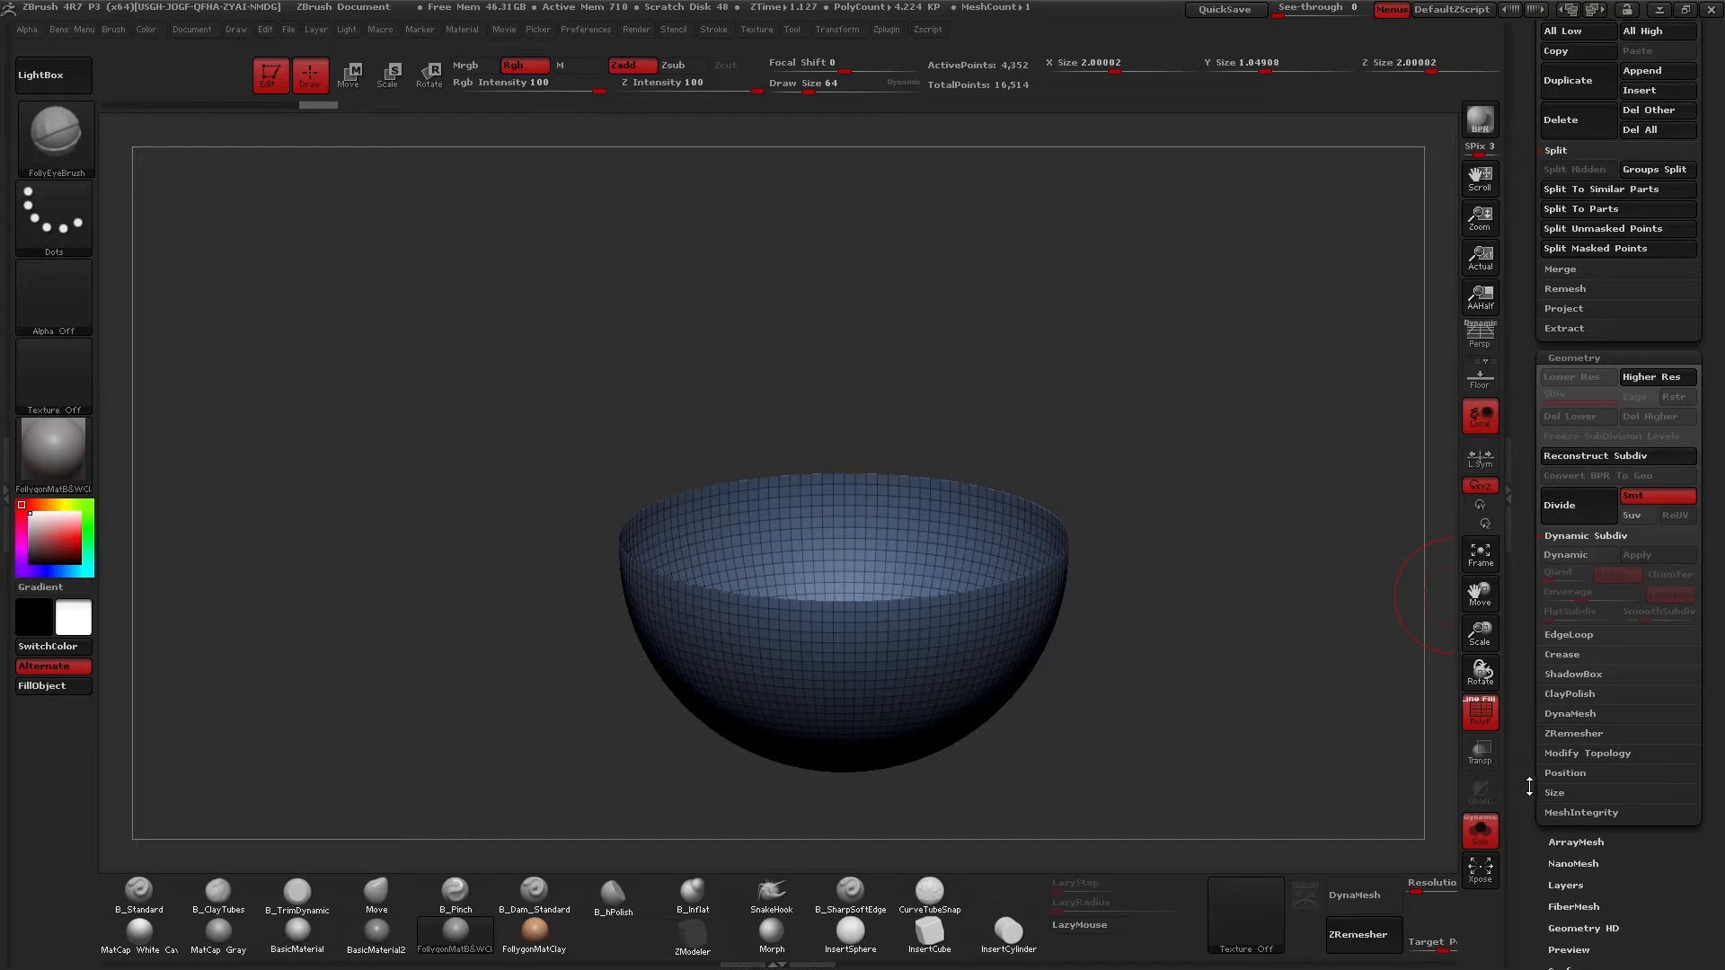
{"action": "left_click", "coordinate": [1620, 751]}
{"action": "left_click_drag", "start_coordinate": [1529, 668], "coordinate": [1529, 584]}
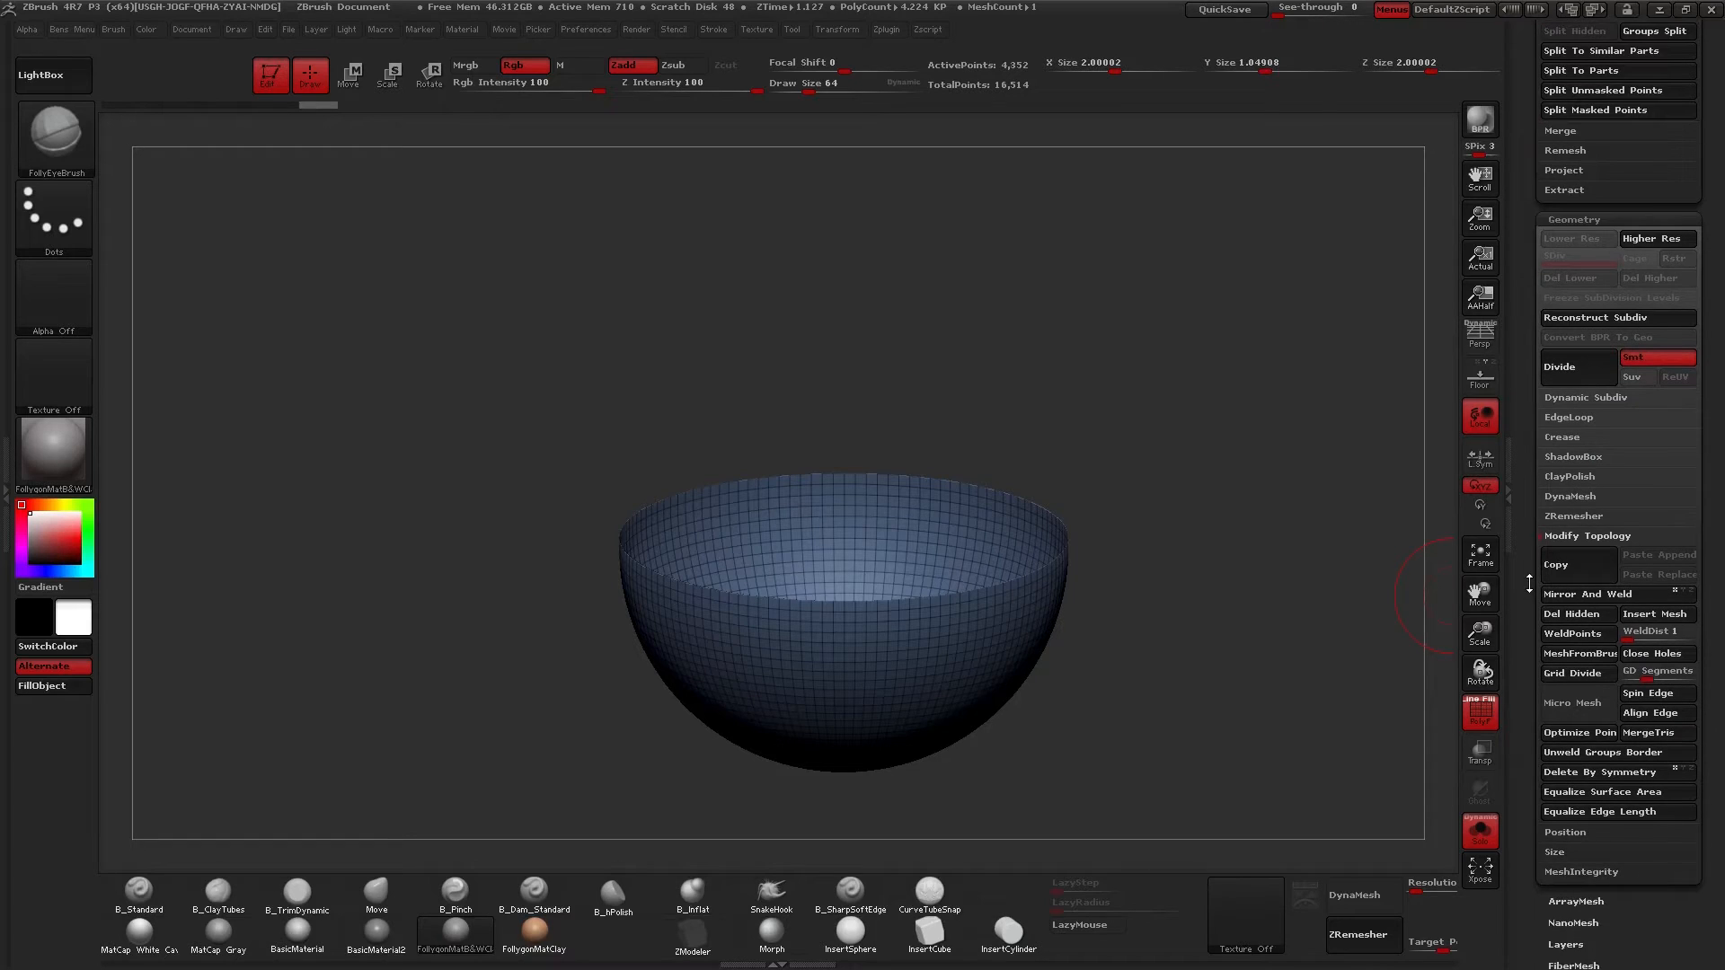
{"action": "left_click", "coordinate": [1658, 655]}
{"action": "key", "text": "Up"}
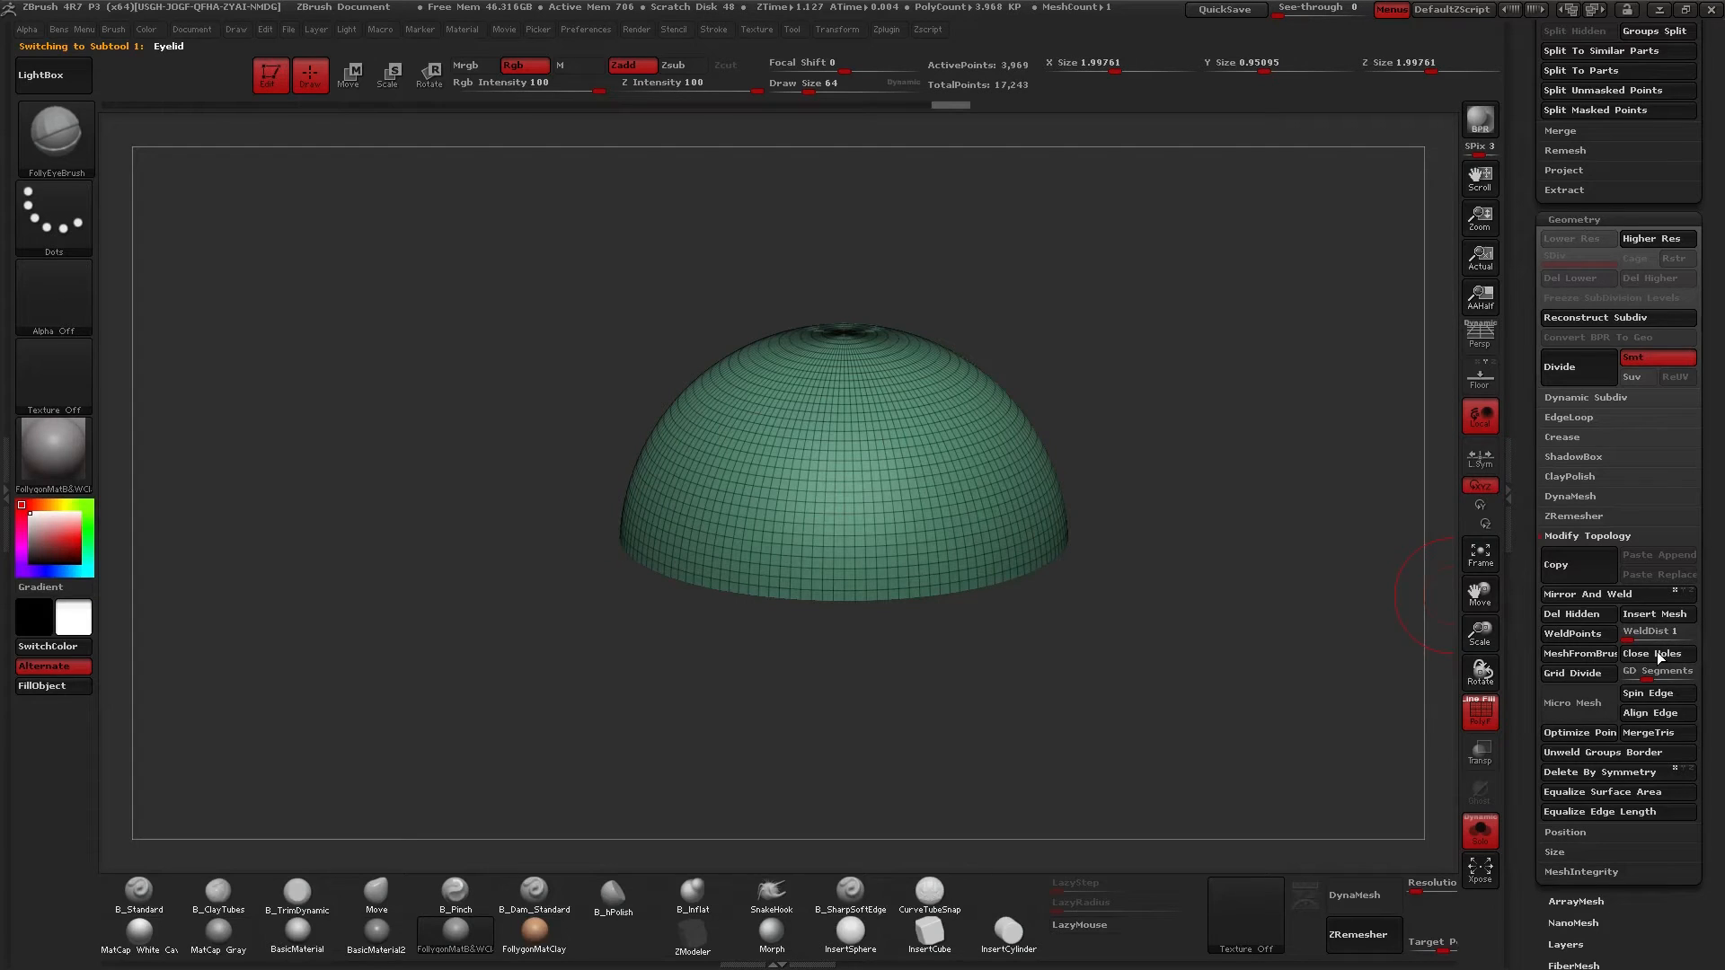
{"action": "left_click", "coordinate": [1657, 650]}
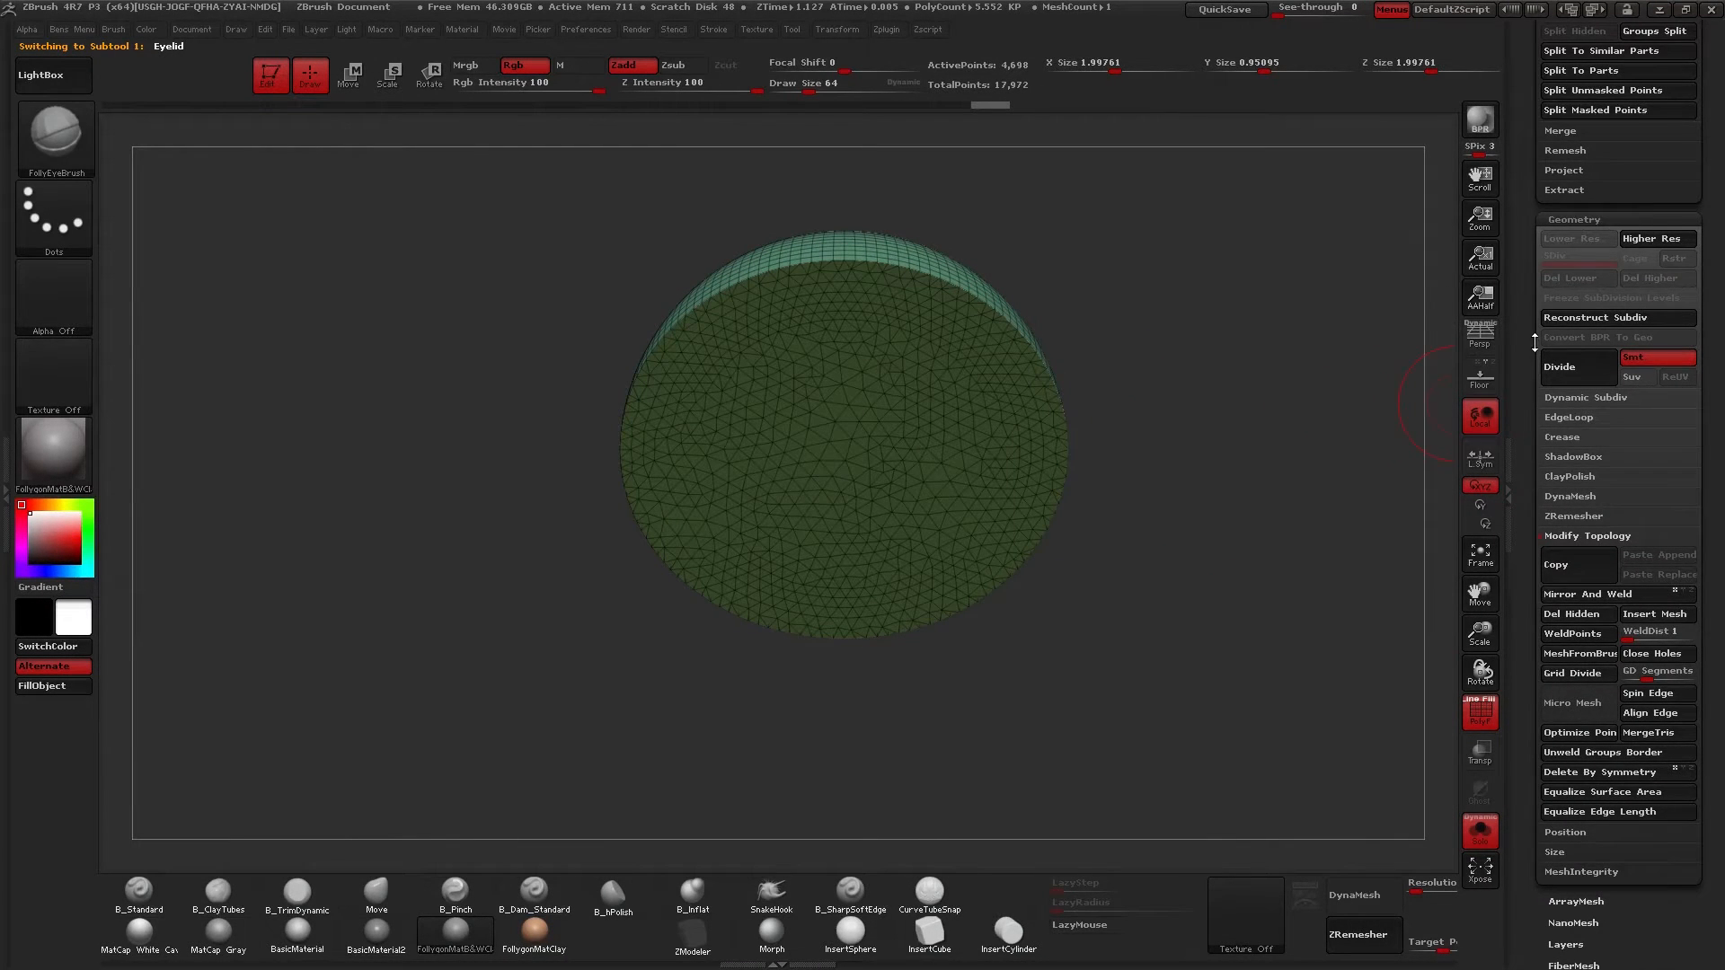
Turn off Solo to show all subtools together and make the Eye subtool active.
{"action": "left_click_drag", "start_coordinate": [1535, 342], "coordinate": [1533, 533]}
{"action": "left_click_drag", "start_coordinate": [1267, 388], "coordinate": [1217, 478]}
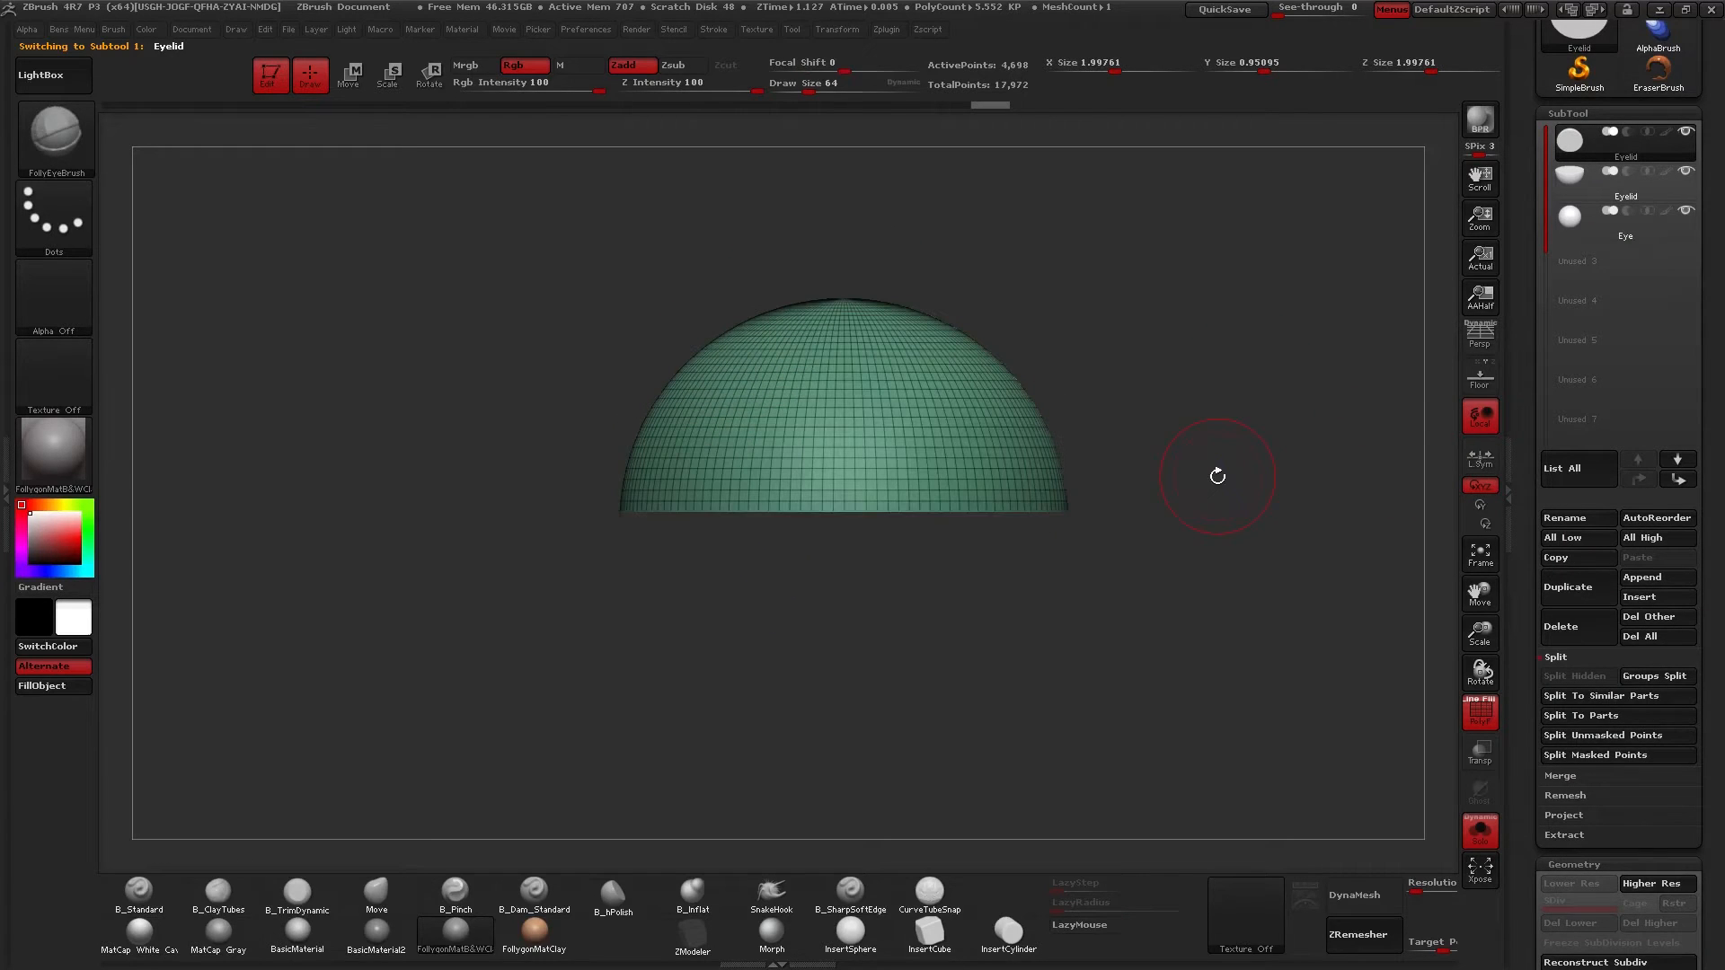
{"action": "key", "text": "alt+s"}
{"action": "left_click_drag", "start_coordinate": [1186, 390], "coordinate": [1285, 378], "text": "alt"}
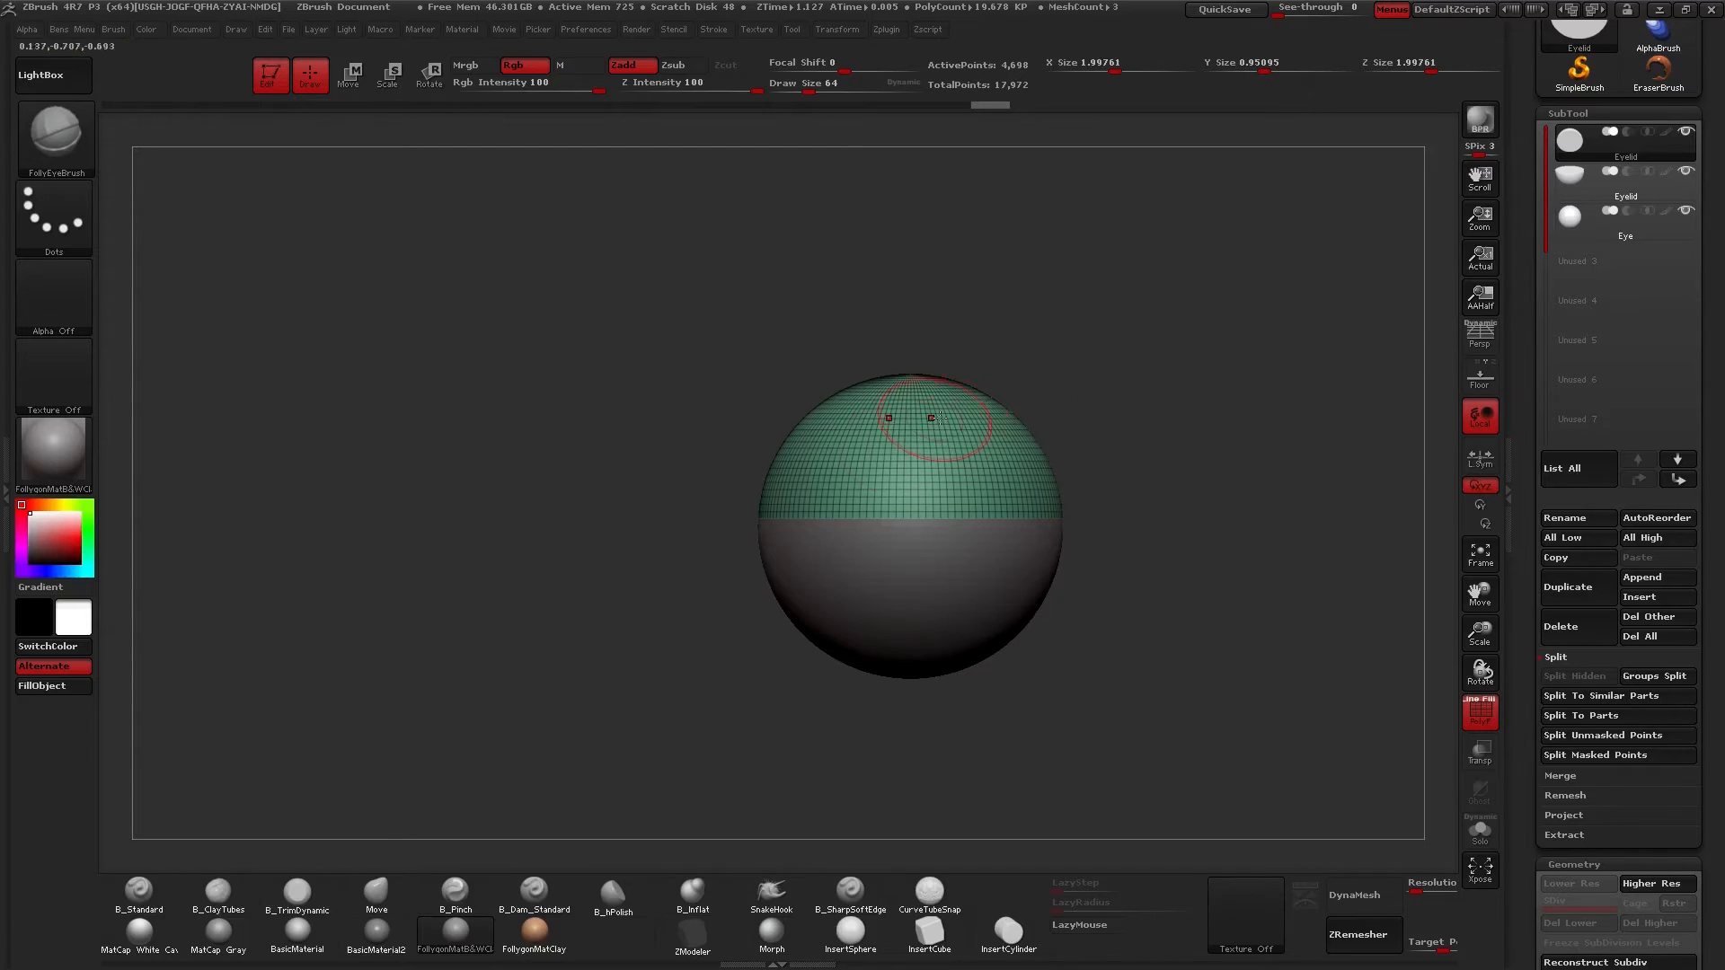
{"action": "left_click", "coordinate": [1575, 191]}
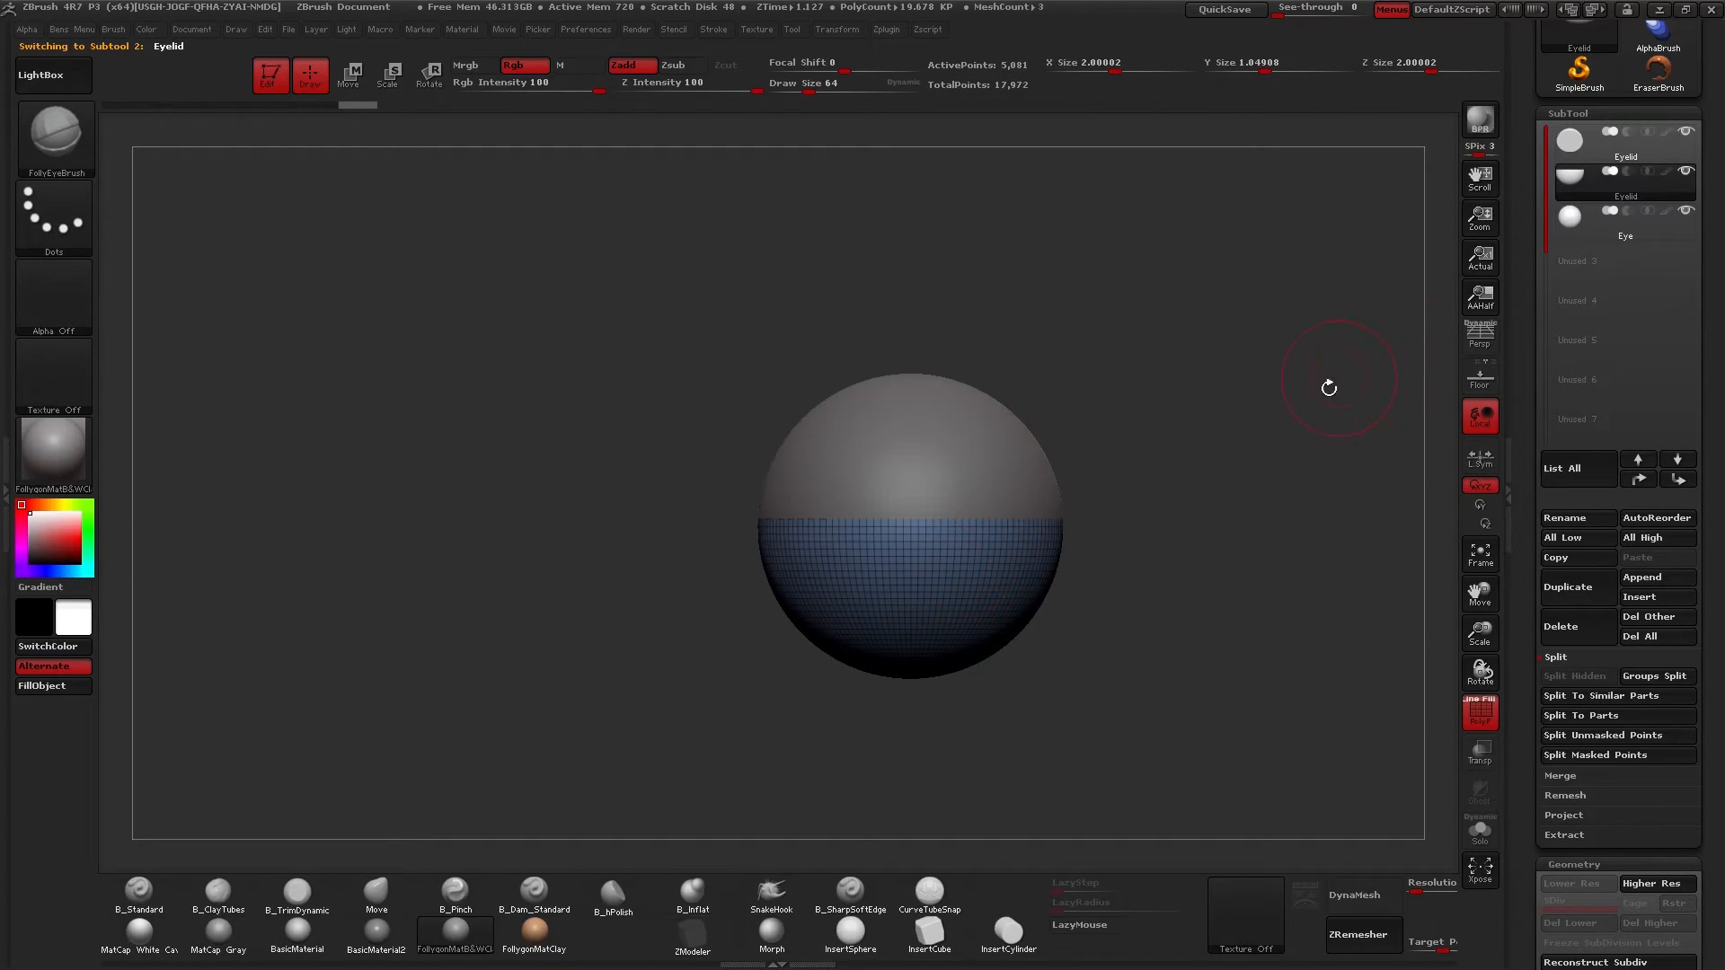
{"action": "left_click", "coordinate": [1584, 218]}
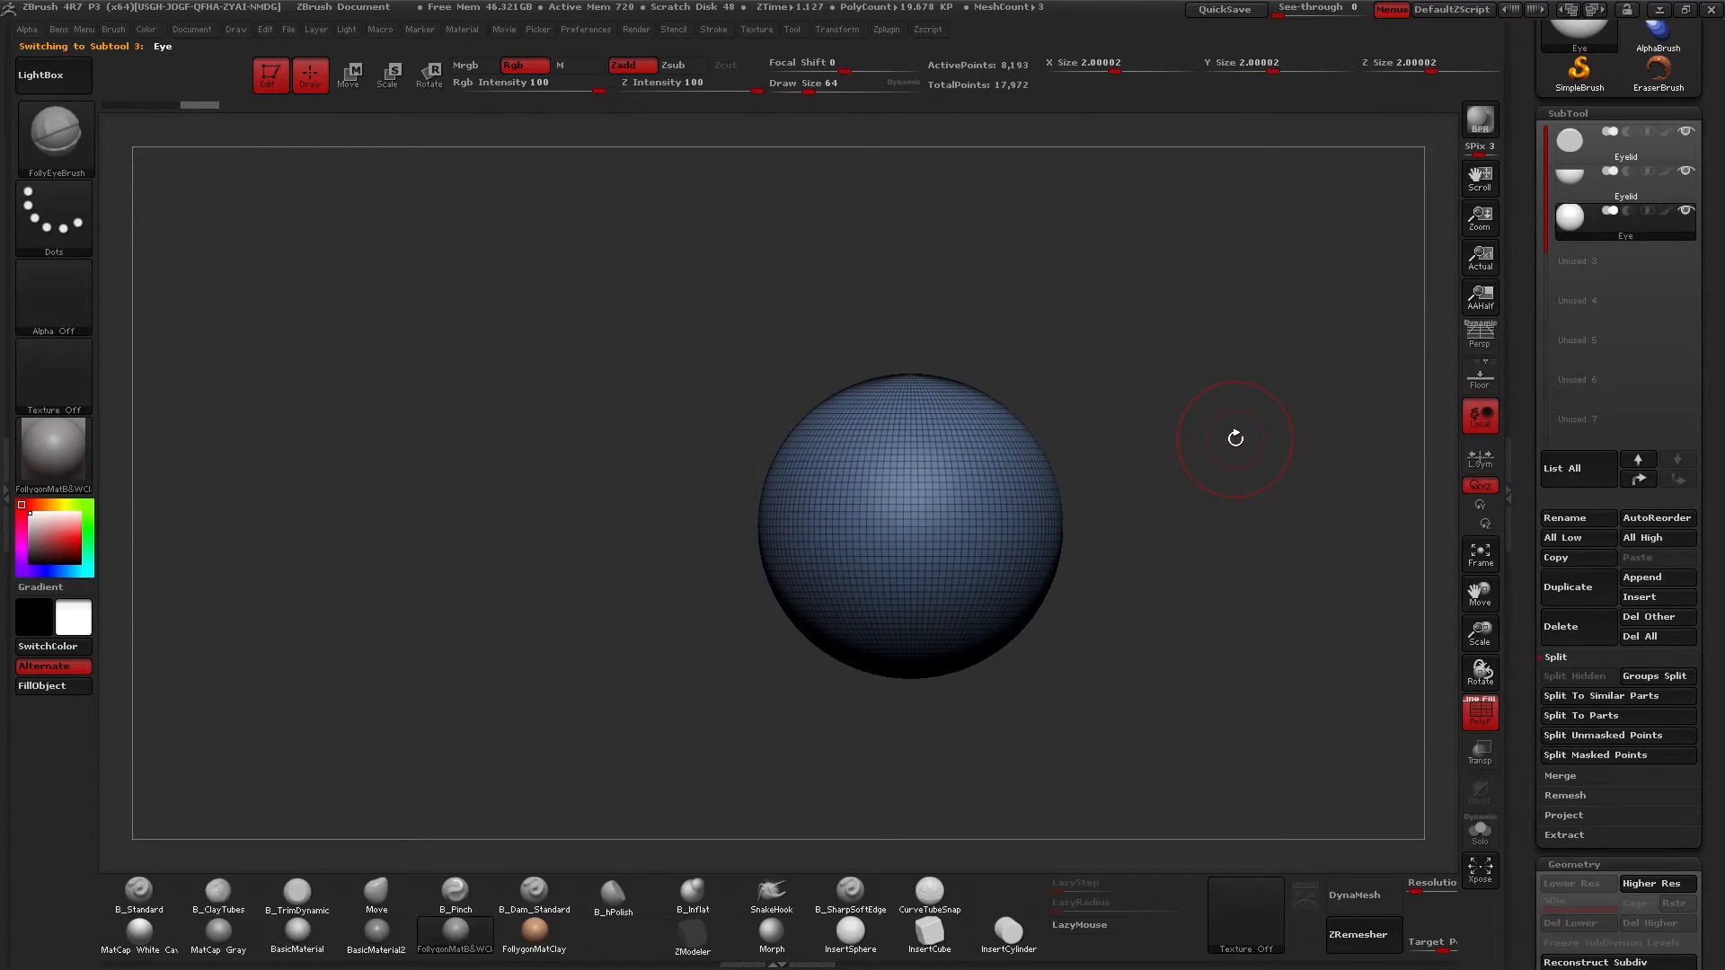
Switch to Rotate mode and draw trial transpose lines outward from the surface of the Eye sphere.
{"action": "key", "text": "r"}
{"action": "key", "text": "q"}
{"action": "mouse_move", "coordinate": [447, 127]}
{"action": "key", "text": "r"}
{"action": "left_click_drag", "start_coordinate": [939, 322], "coordinate": [844, 318]}
{"action": "left_click_drag", "start_coordinate": [1101, 376], "coordinate": [1042, 389], "text": "alt"}
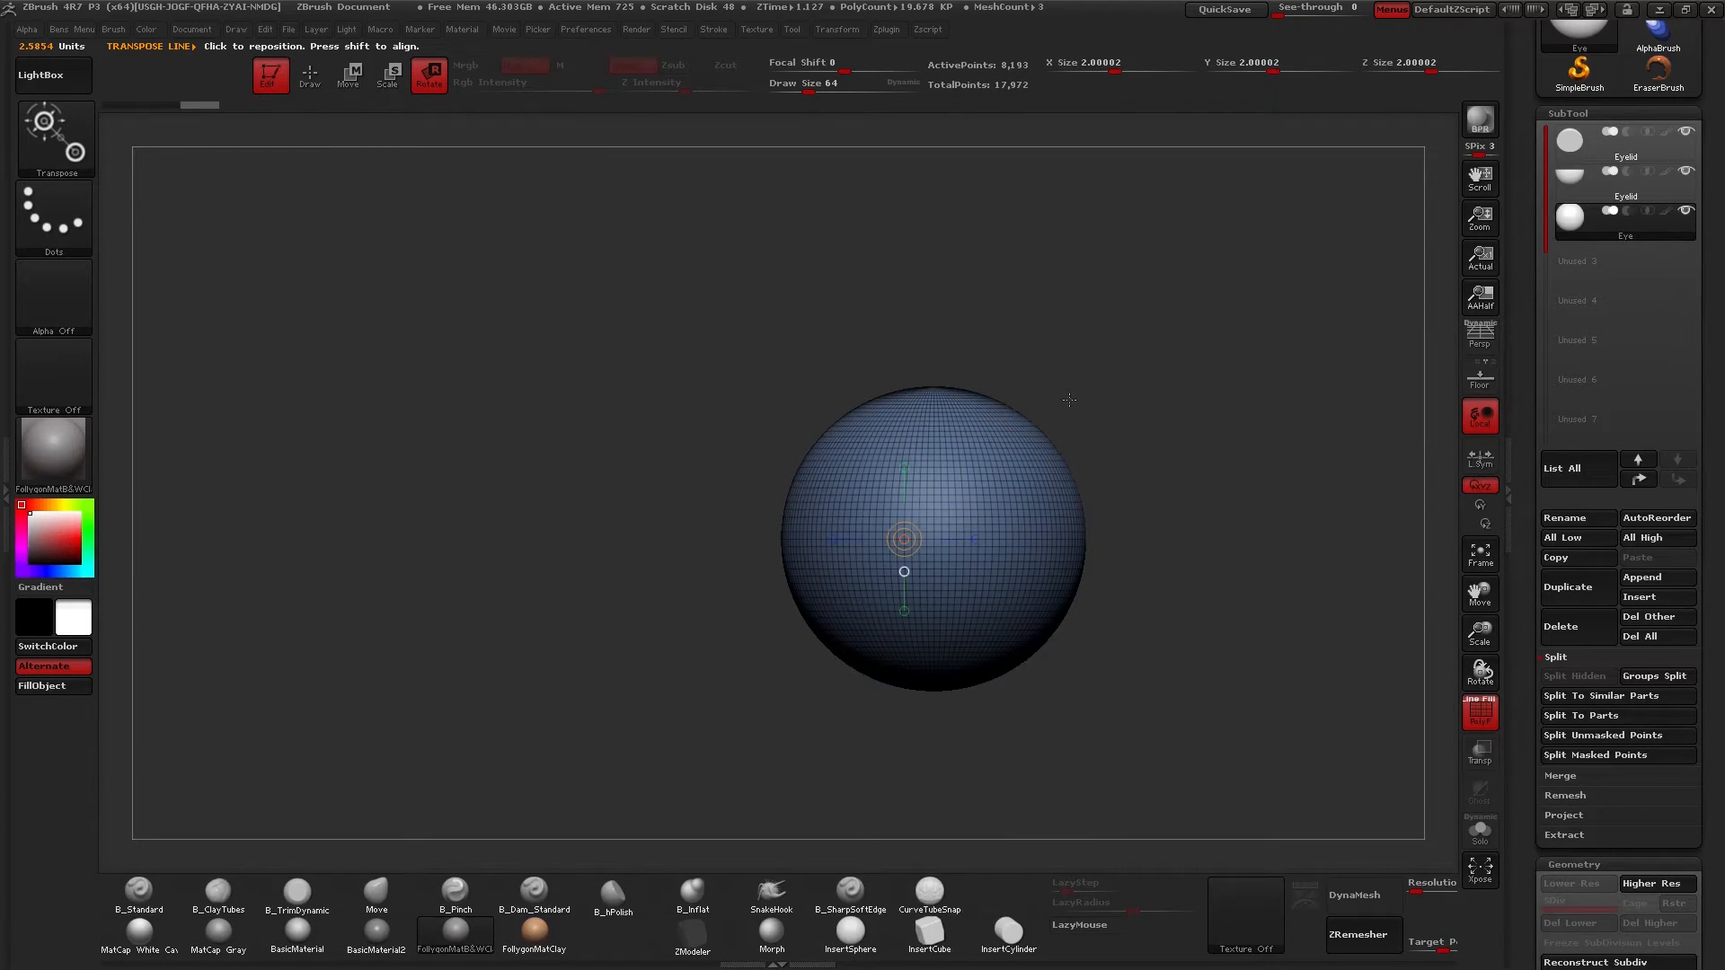
{"action": "left_click_drag", "start_coordinate": [1064, 479], "coordinate": [1336, 368]}
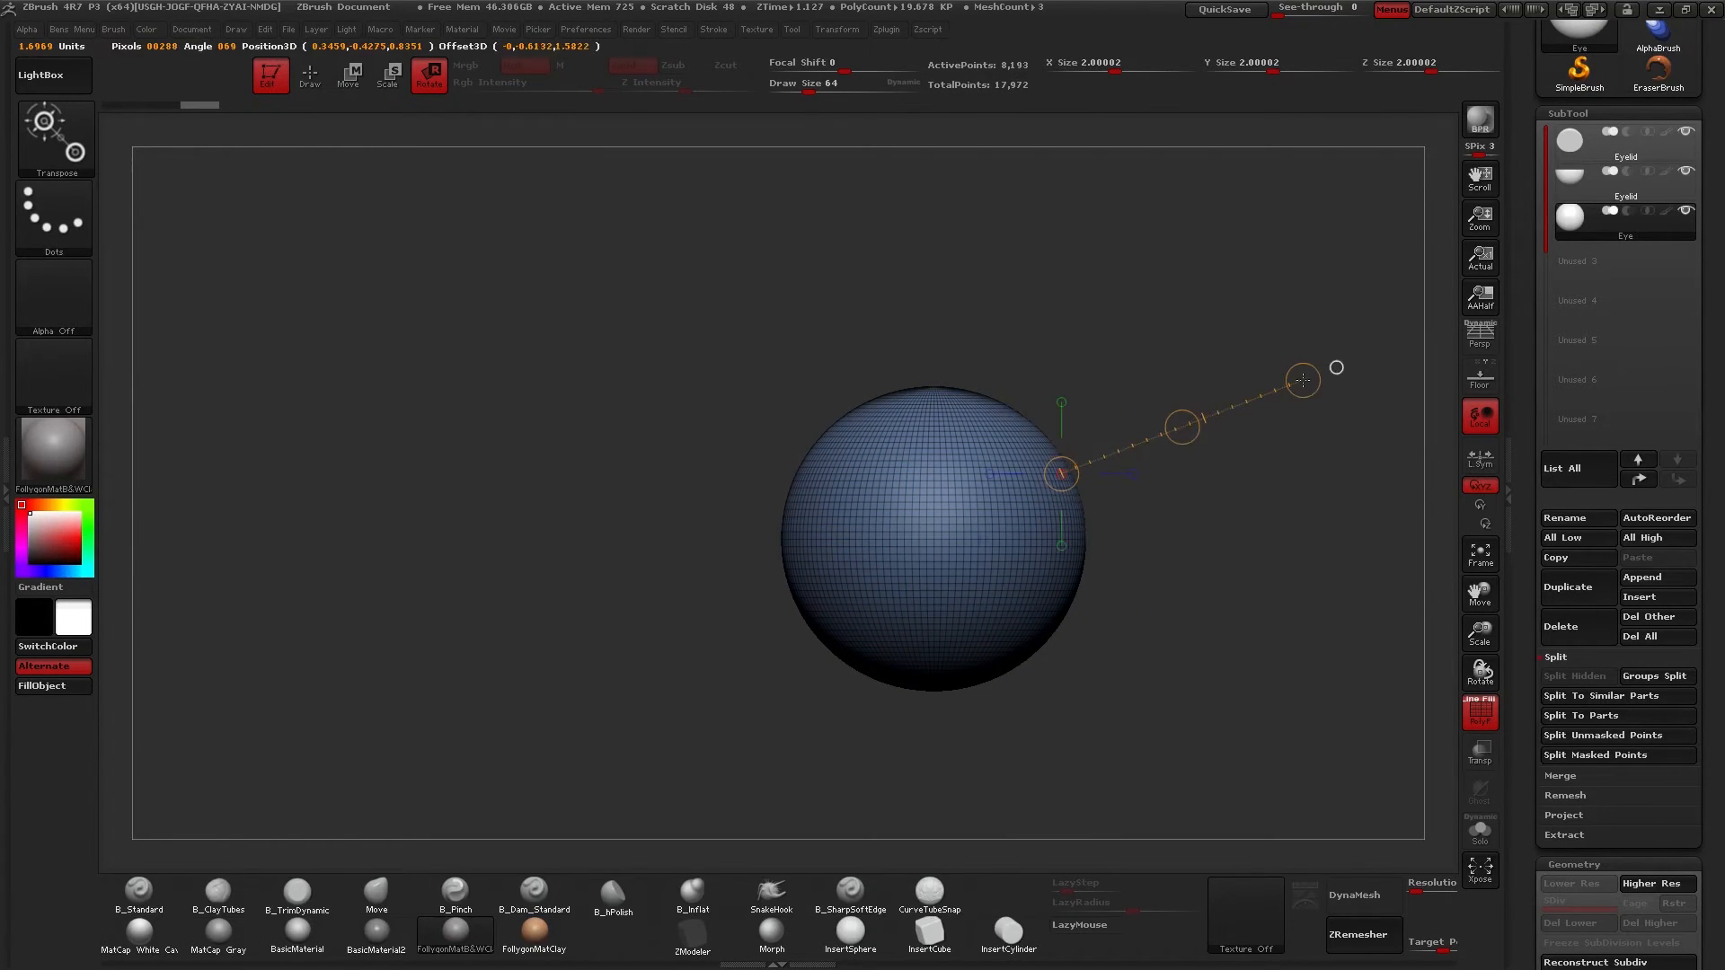
{"action": "left_click_drag", "start_coordinate": [934, 555], "coordinate": [634, 440]}
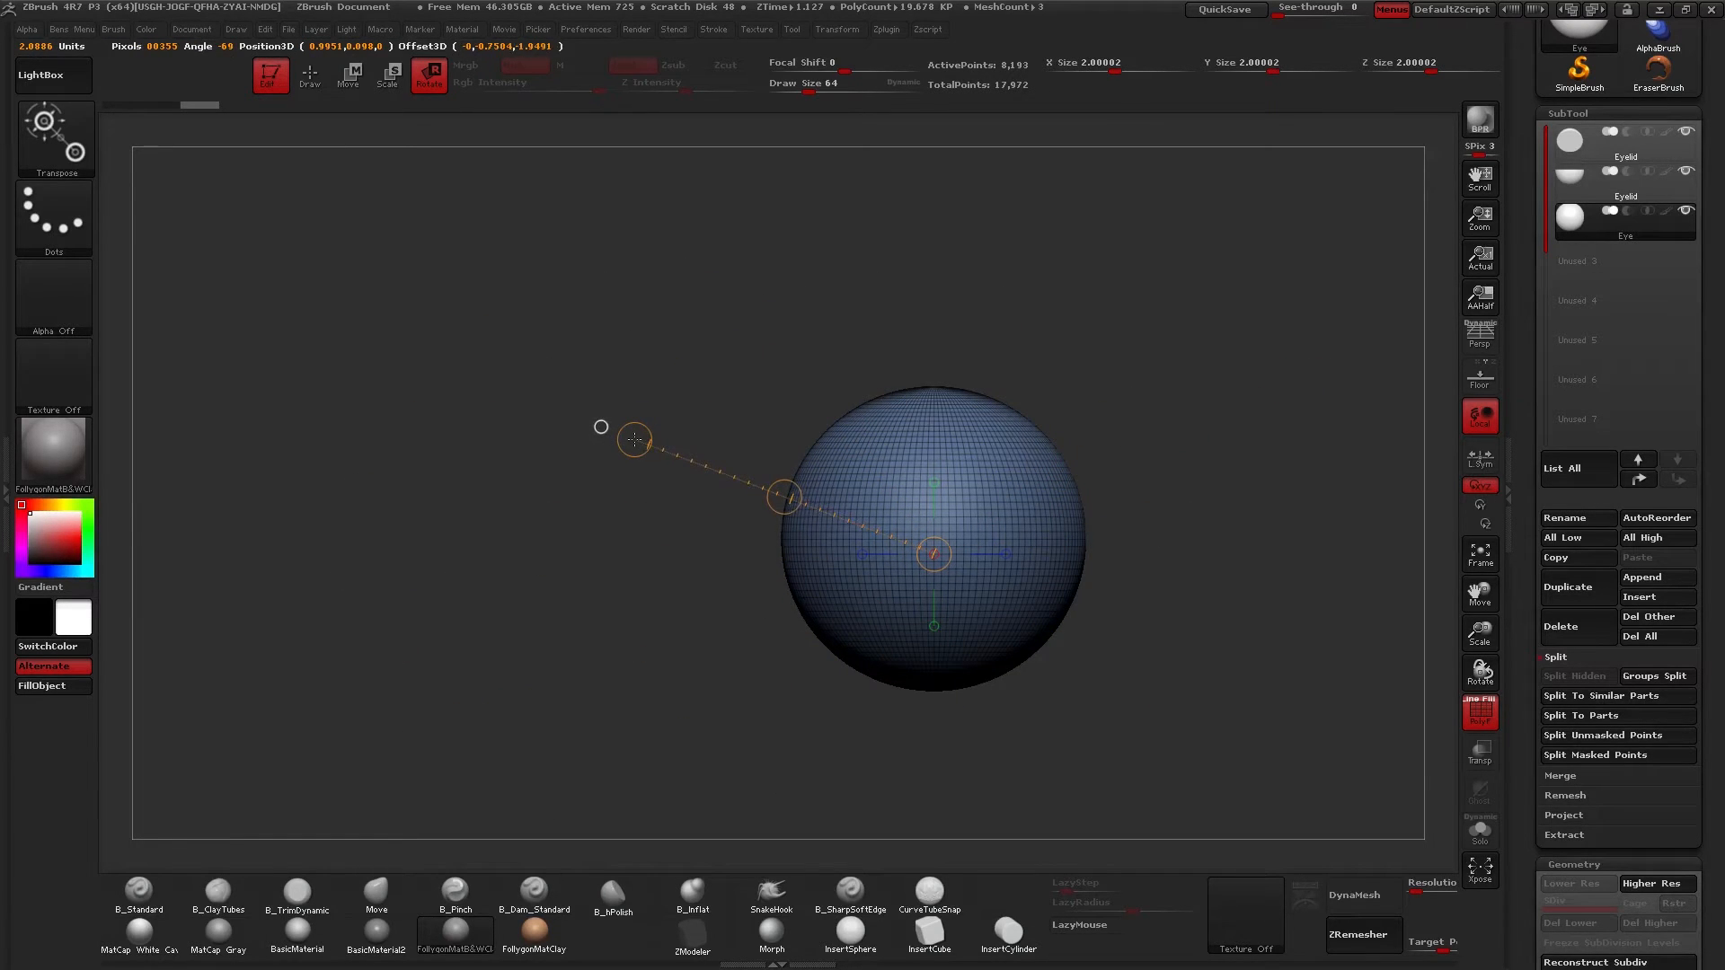
{"action": "left_click_drag", "start_coordinate": [634, 440], "coordinate": [634, 440]}
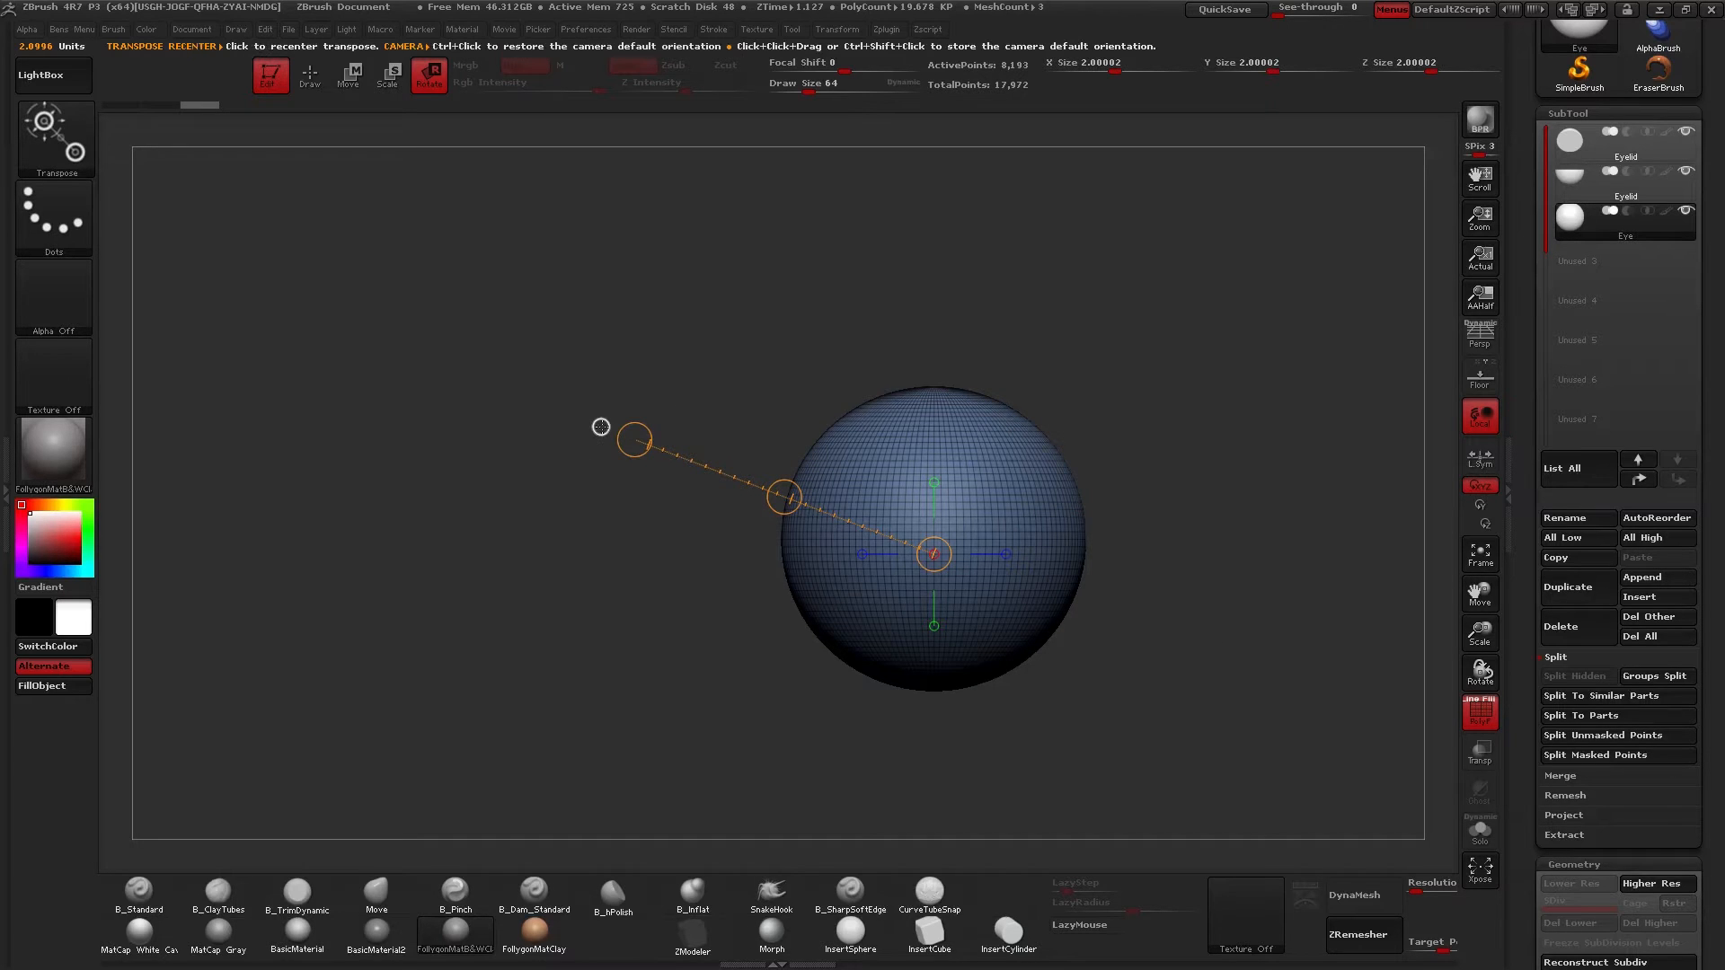
Recenter the transpose line on the middle of the Eye sphere.
{"action": "left_click", "coordinate": [601, 427]}
{"action": "left_click_drag", "start_coordinate": [570, 464], "coordinate": [672, 490]}
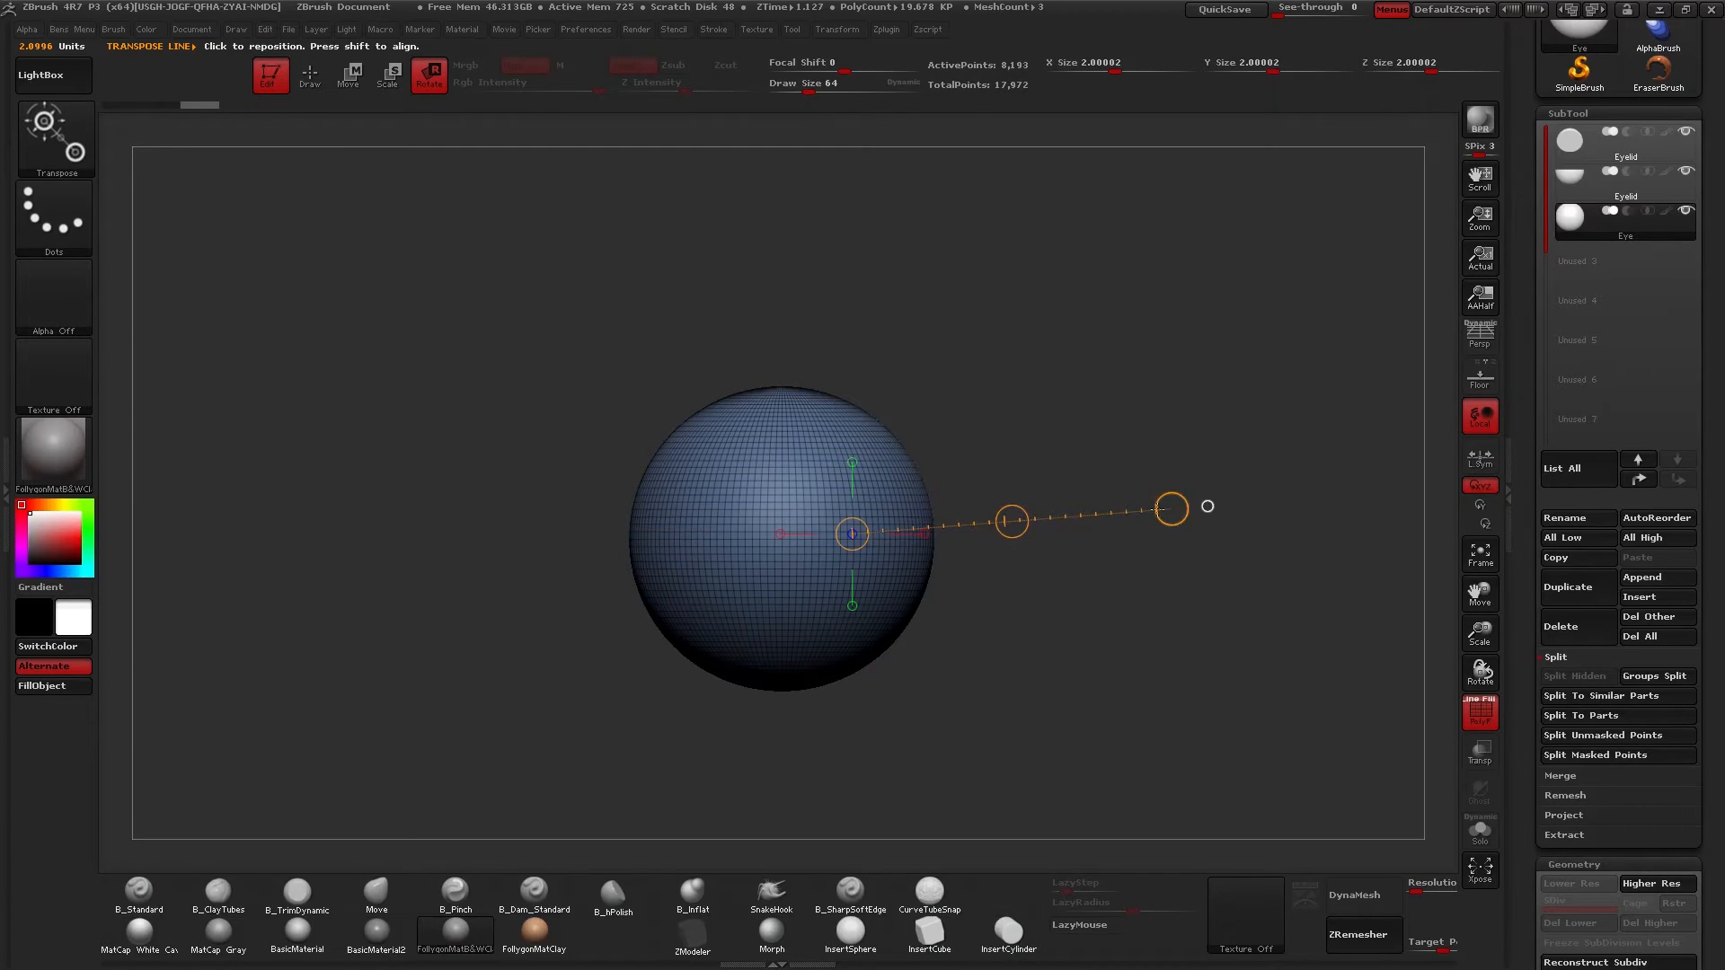
{"action": "left_click", "coordinate": [1209, 508]}
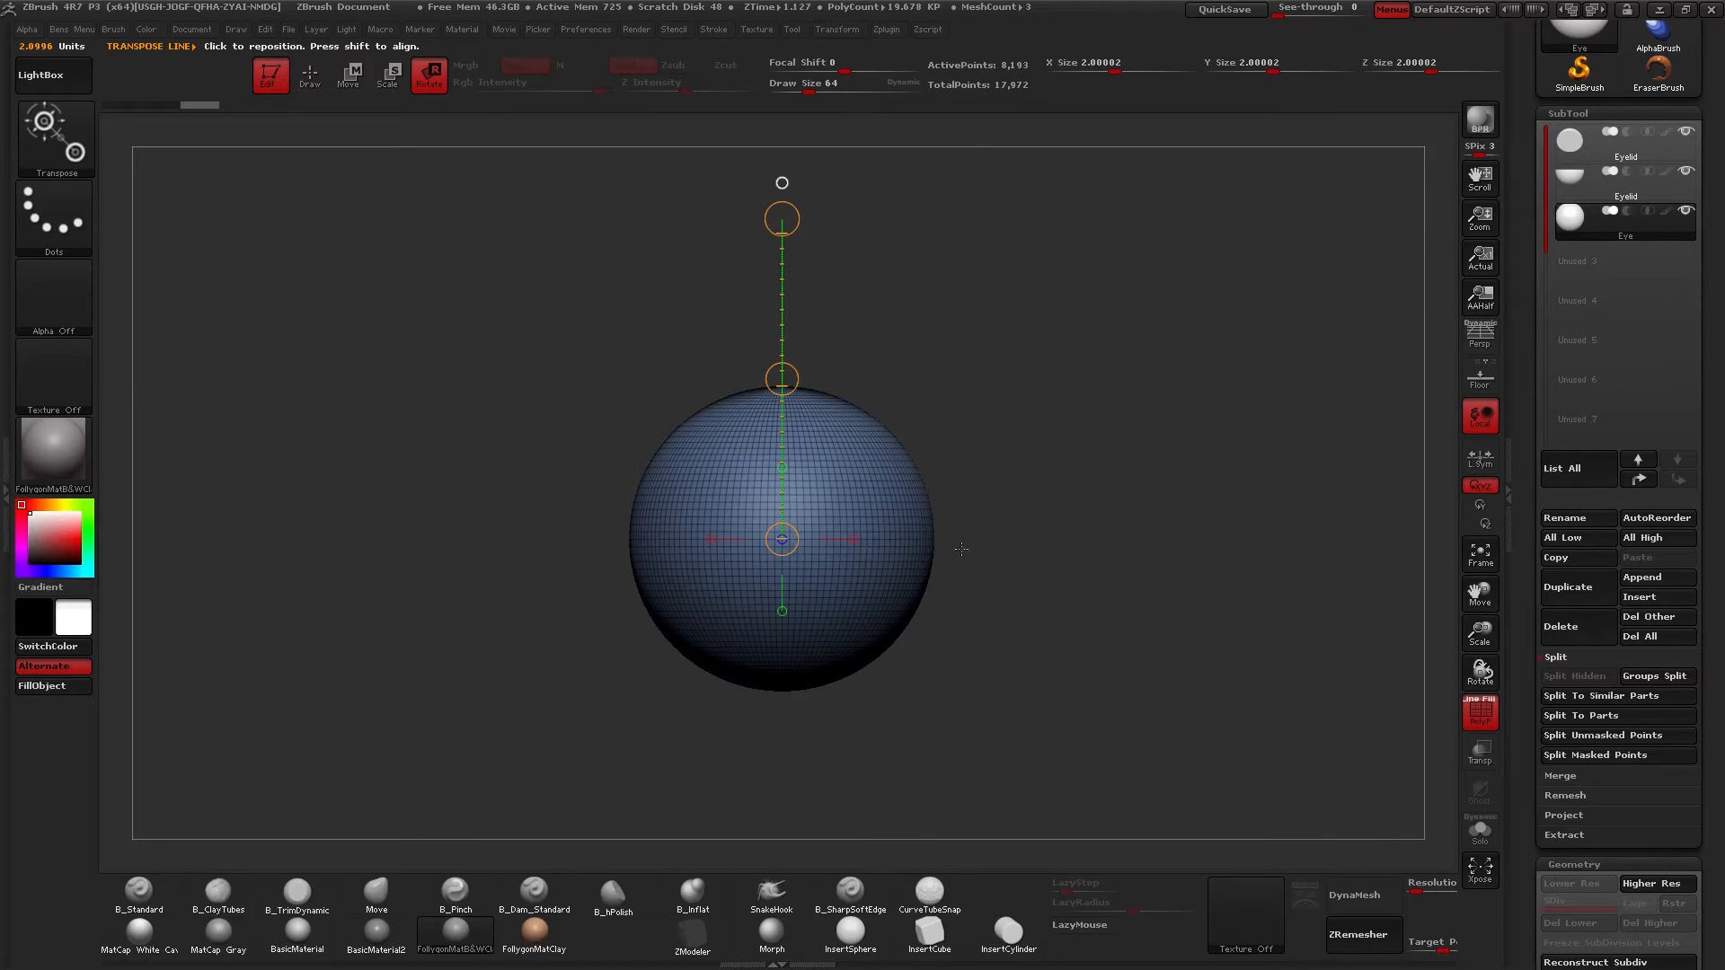
{"action": "left_click_drag", "start_coordinate": [1040, 577], "coordinate": [949, 593]}
{"action": "left_click_drag", "start_coordinate": [1062, 355], "coordinate": [1016, 470], "text": "alt"}
{"action": "left_click_drag", "start_coordinate": [1020, 548], "coordinate": [1033, 630]}
{"action": "left_click_drag", "start_coordinate": [1034, 630], "coordinate": [1117, 276], "text": "alt"}
{"action": "right_click_drag", "start_coordinate": [846, 445], "coordinate": [776, 408], "text": "alt"}
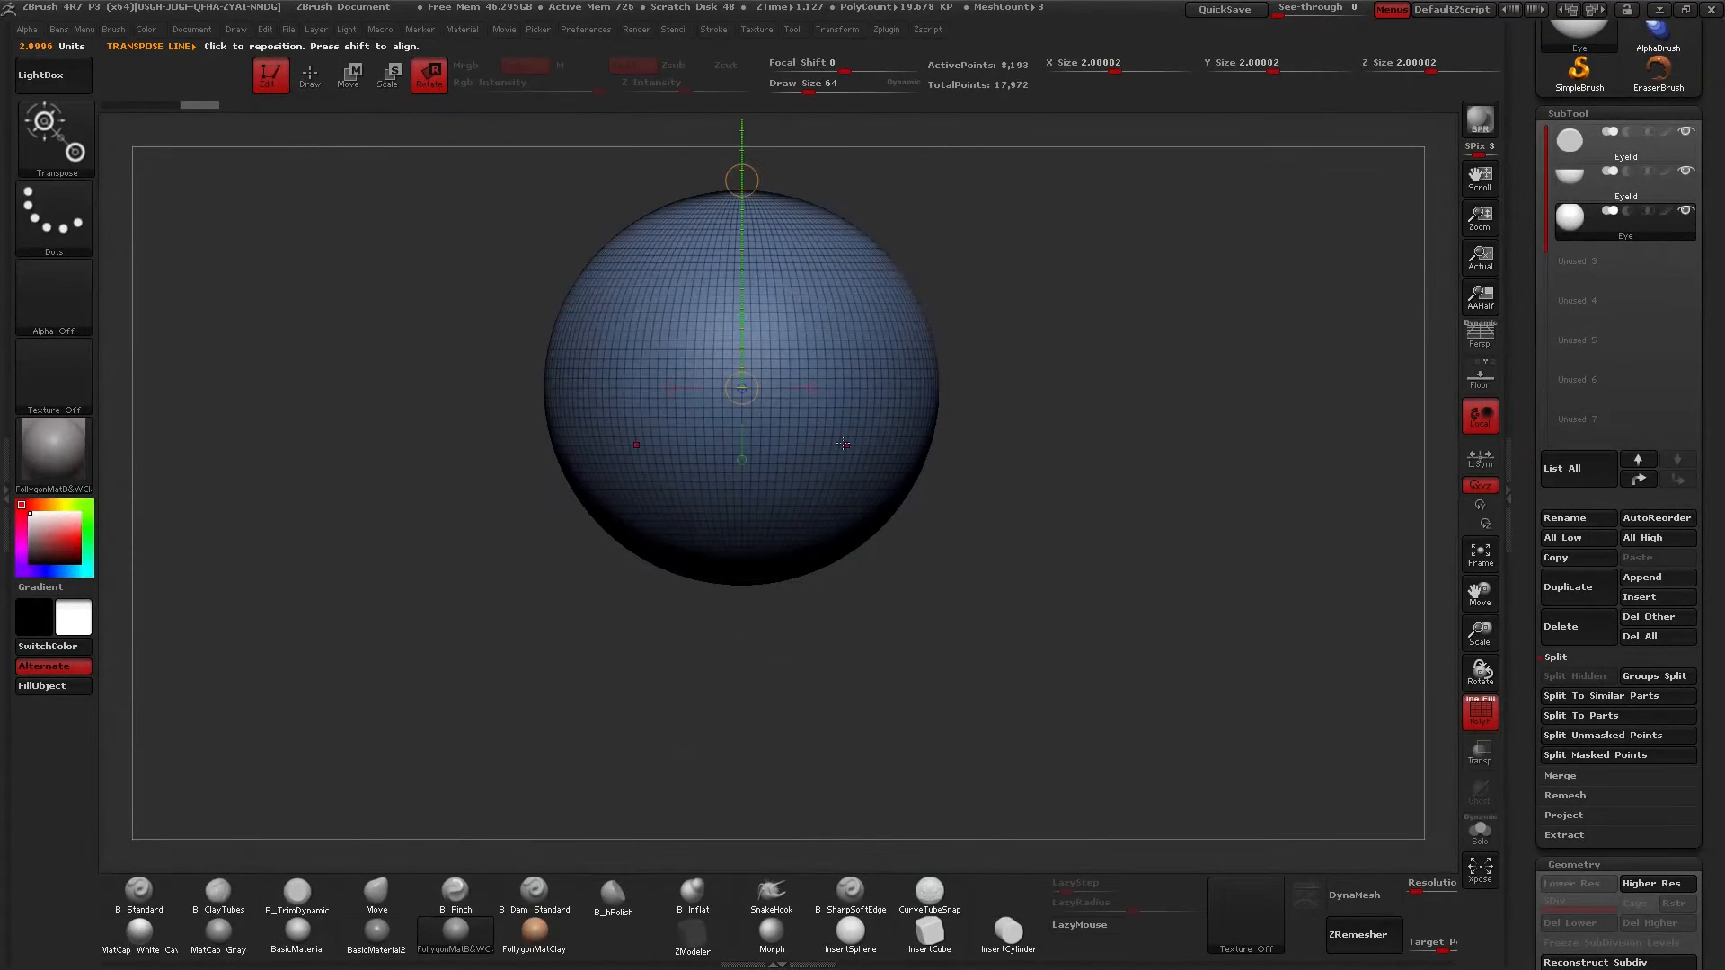
Hide the PolyFrame and align the transpose line to the sideways, downward and upward axes in turn, ending straight up.
{"action": "key", "text": "shift+f"}
{"action": "left_click", "coordinate": [814, 389]}
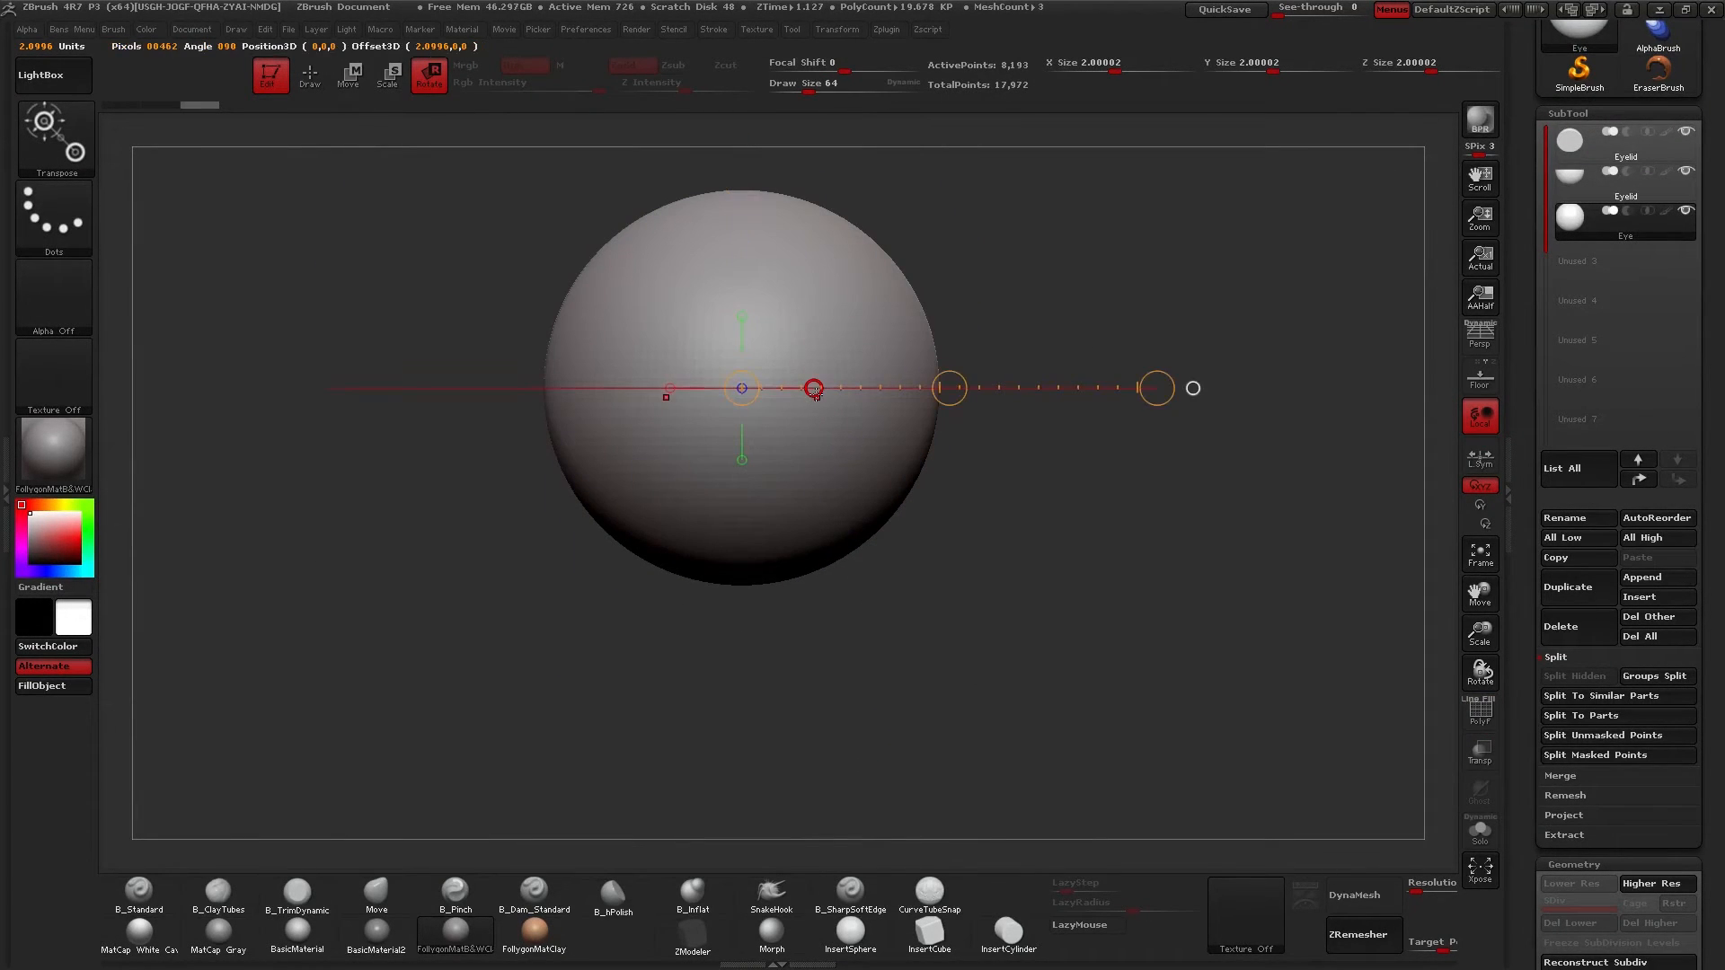
{"action": "left_click", "coordinate": [742, 460]}
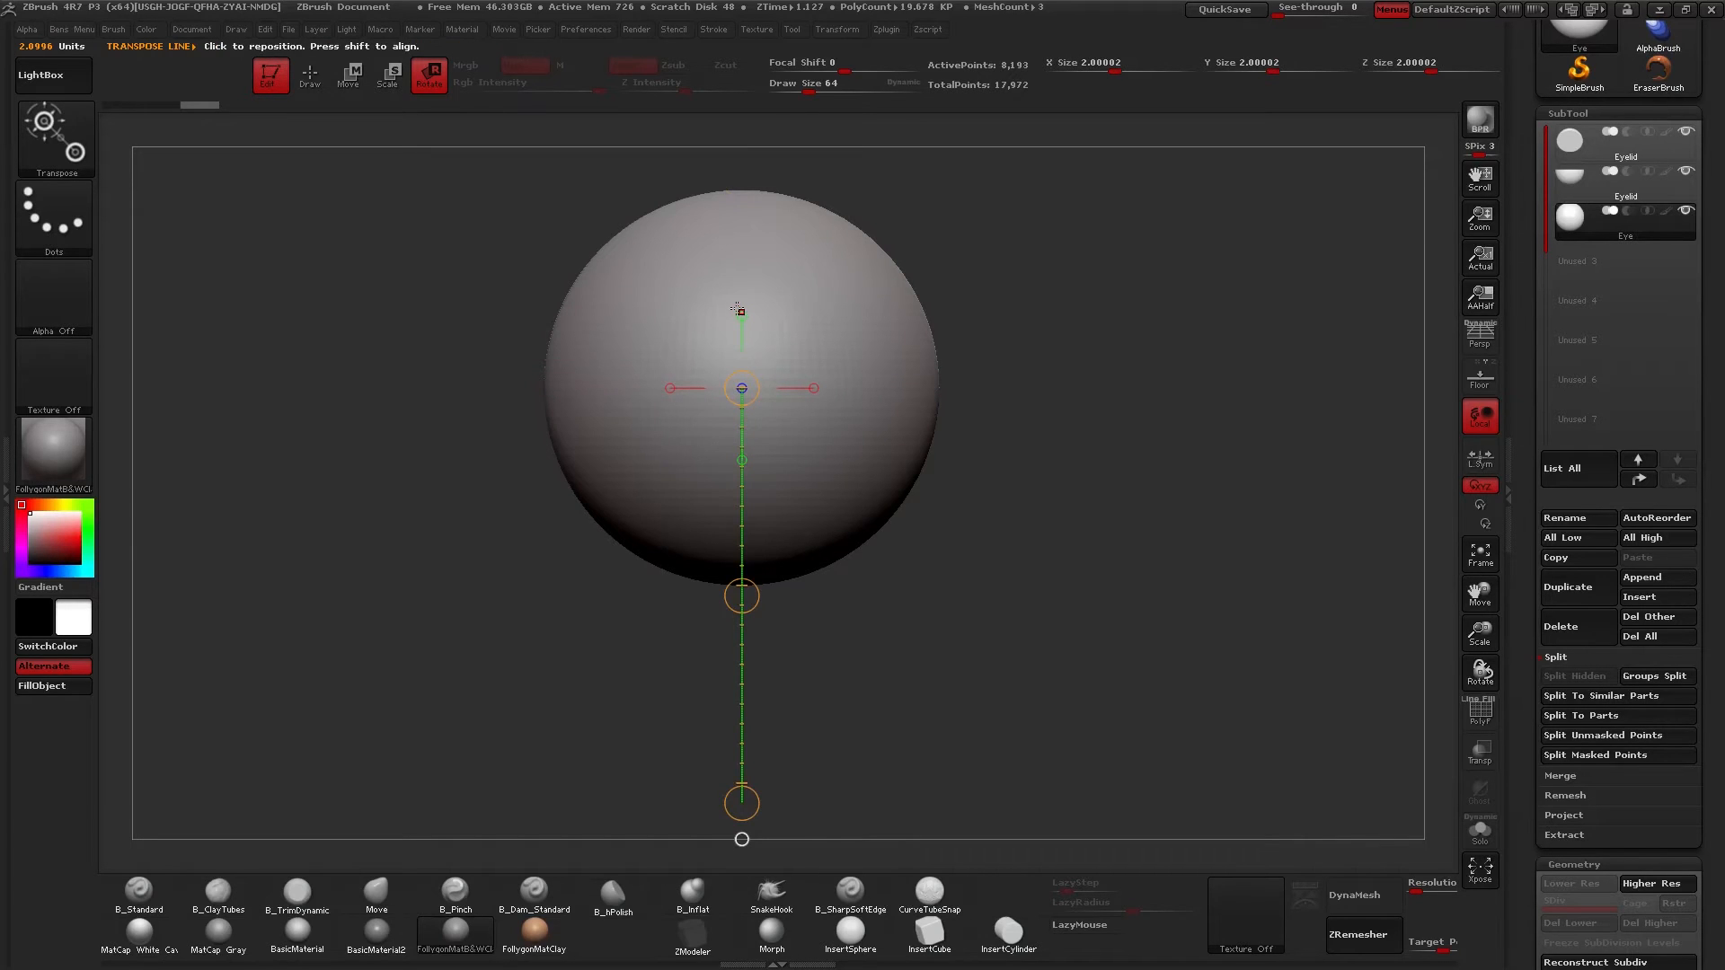
{"action": "left_click", "coordinate": [741, 314]}
{"action": "right_click_drag", "start_coordinate": [851, 278], "coordinate": [1029, 429], "text": "alt"}
{"action": "right_click_drag", "start_coordinate": [905, 416], "coordinate": [763, 454], "text": "ctrl"}
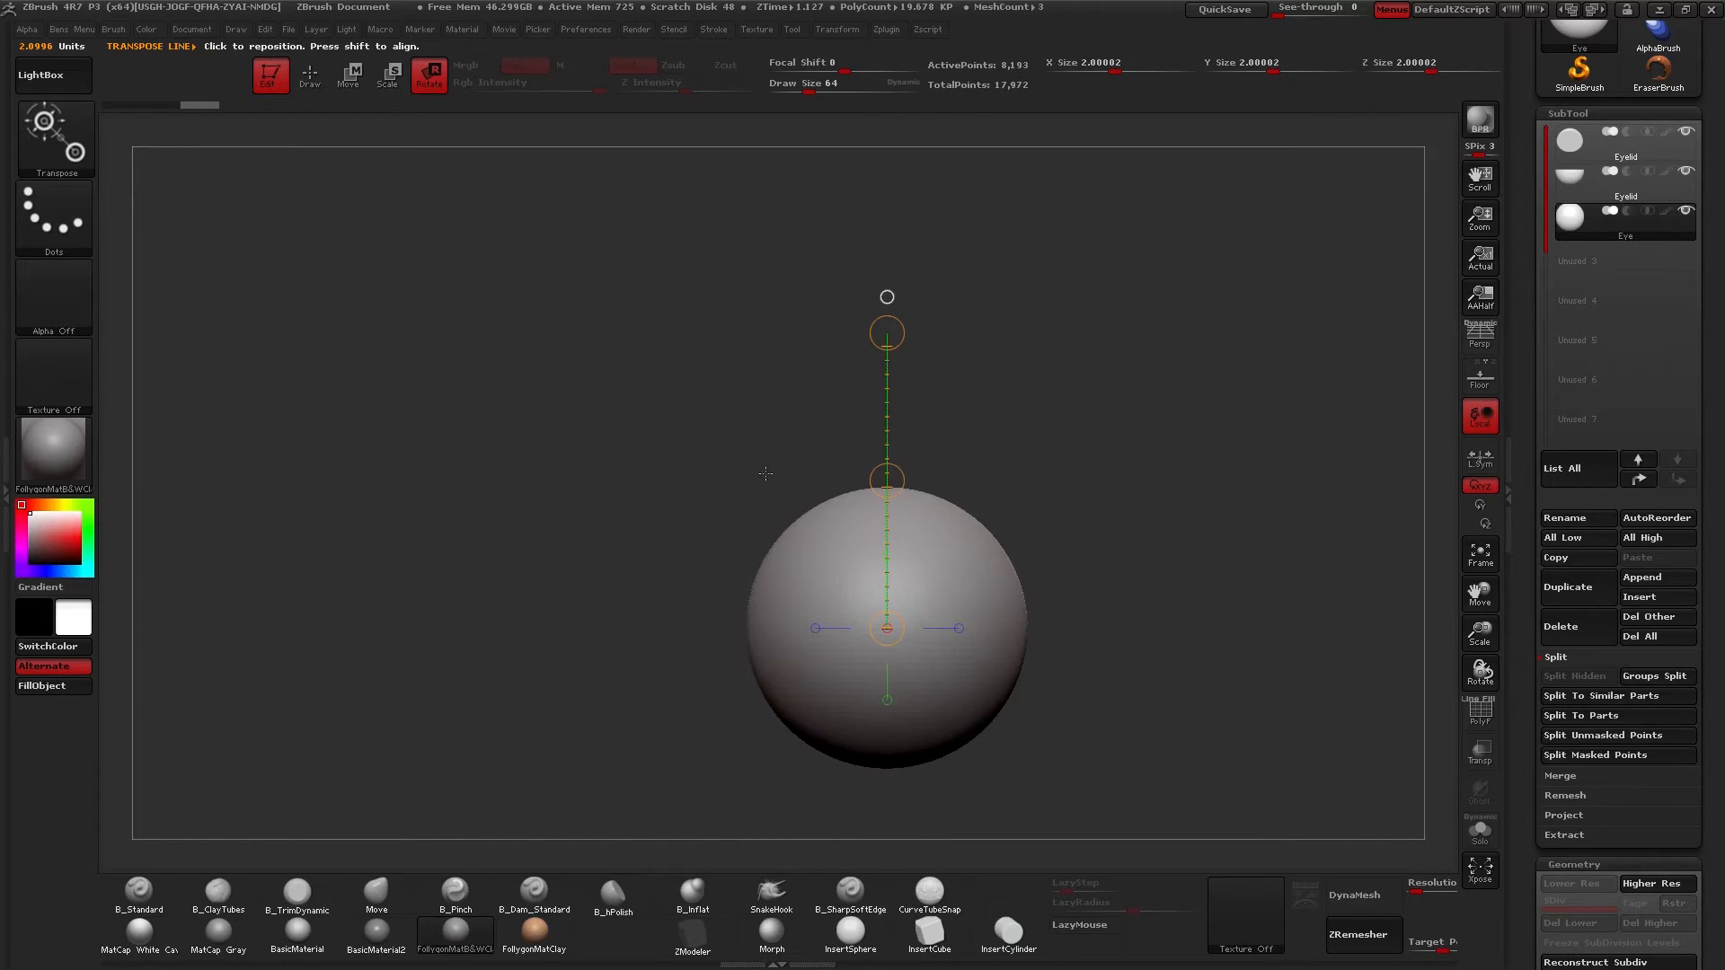
Make the lower Eyelid half active and rotate it about the Eye's centre so it tilts in side view.
{"action": "key", "text": "alt+s"}
{"action": "left_click", "coordinate": [1599, 180]}
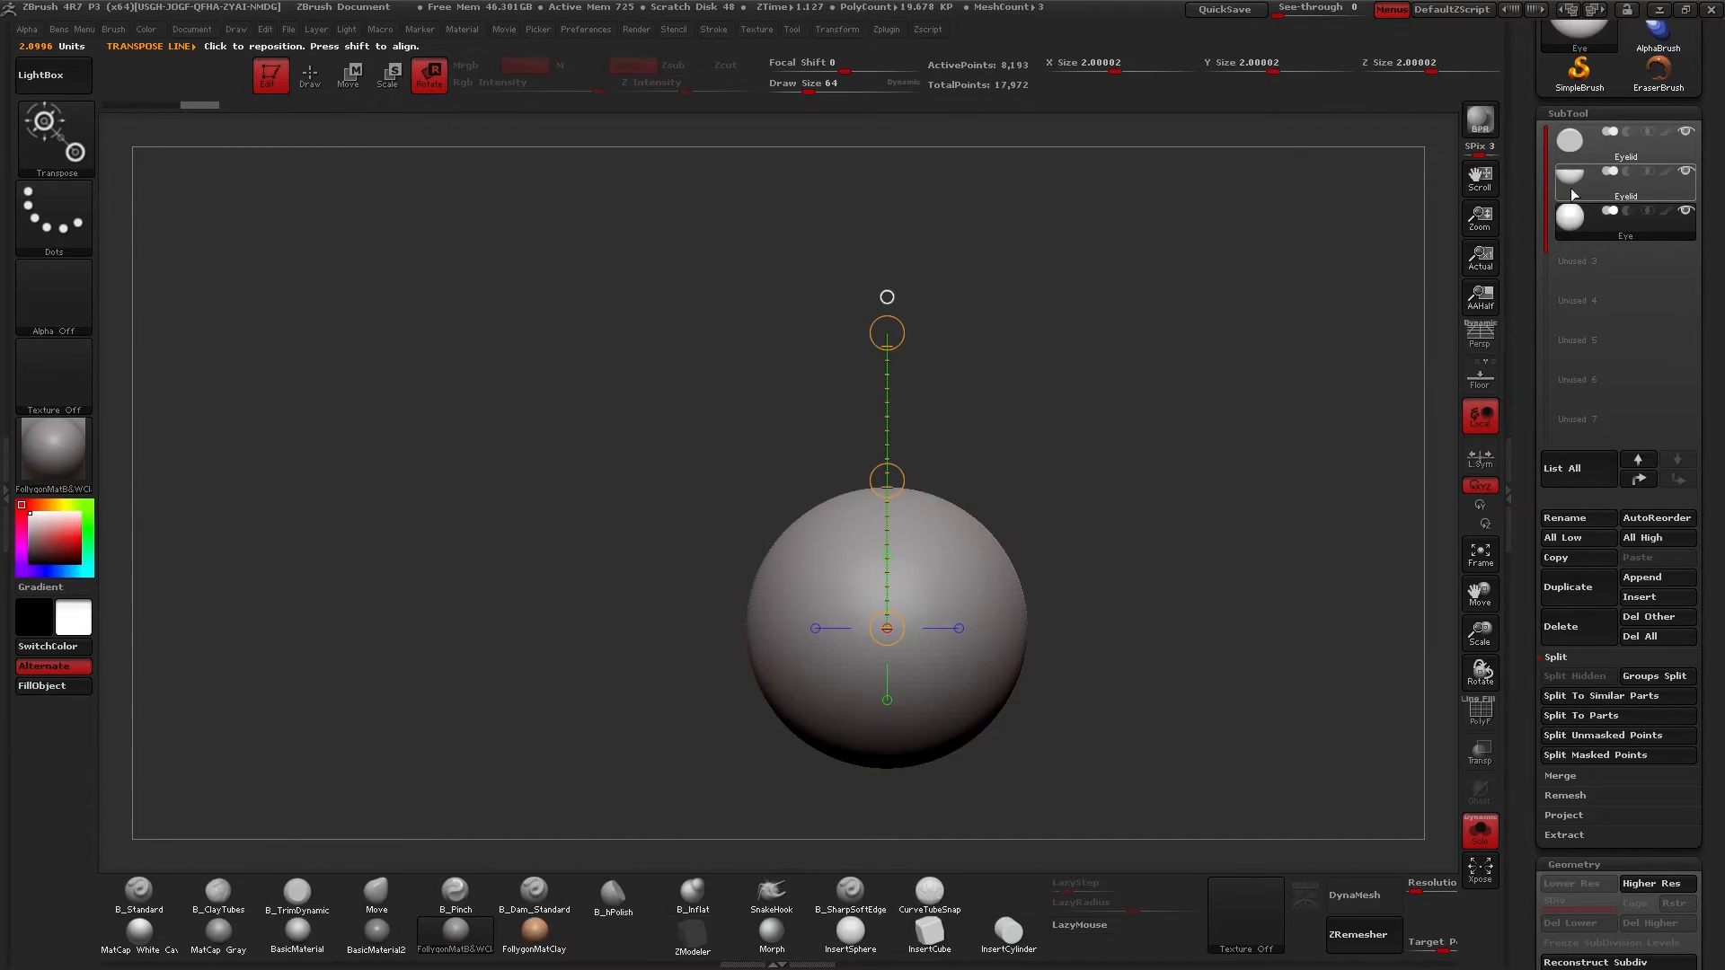
{"action": "key", "text": "alt+s"}
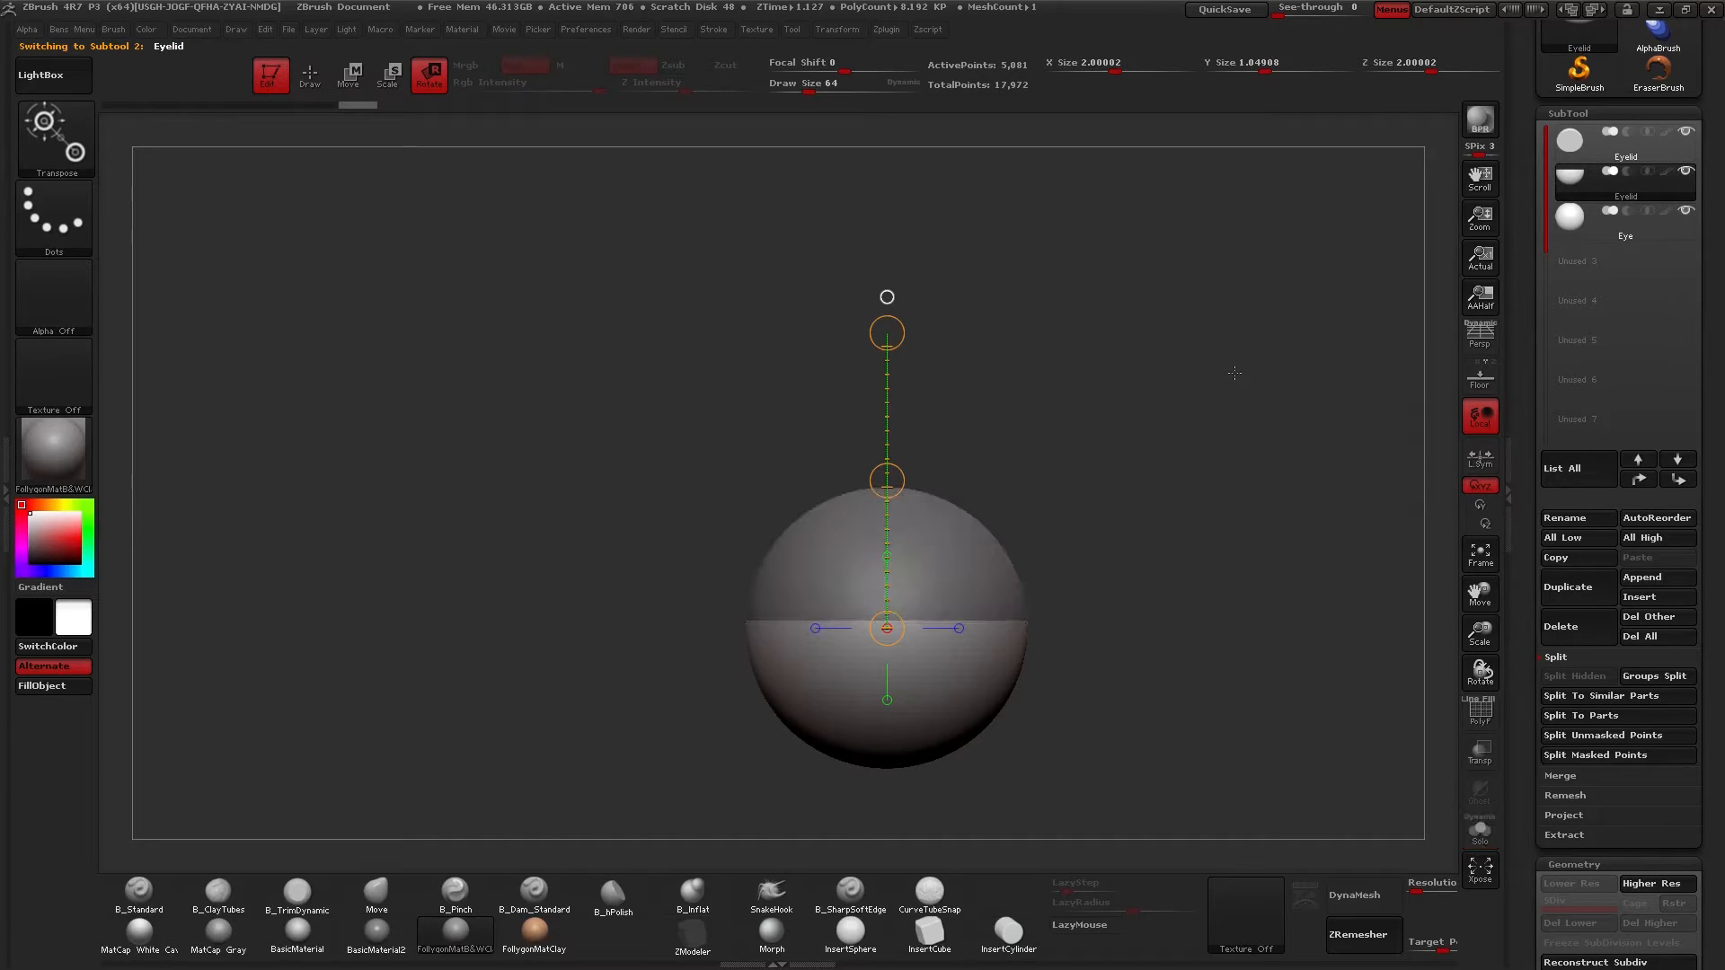
{"action": "key", "text": "shift+f"}
{"action": "left_click_drag", "start_coordinate": [1136, 428], "coordinate": [1093, 373], "text": "alt"}
{"action": "key", "text": "shift+f"}
{"action": "key", "text": "shift+f"}
{"action": "left_click", "coordinate": [1487, 704]}
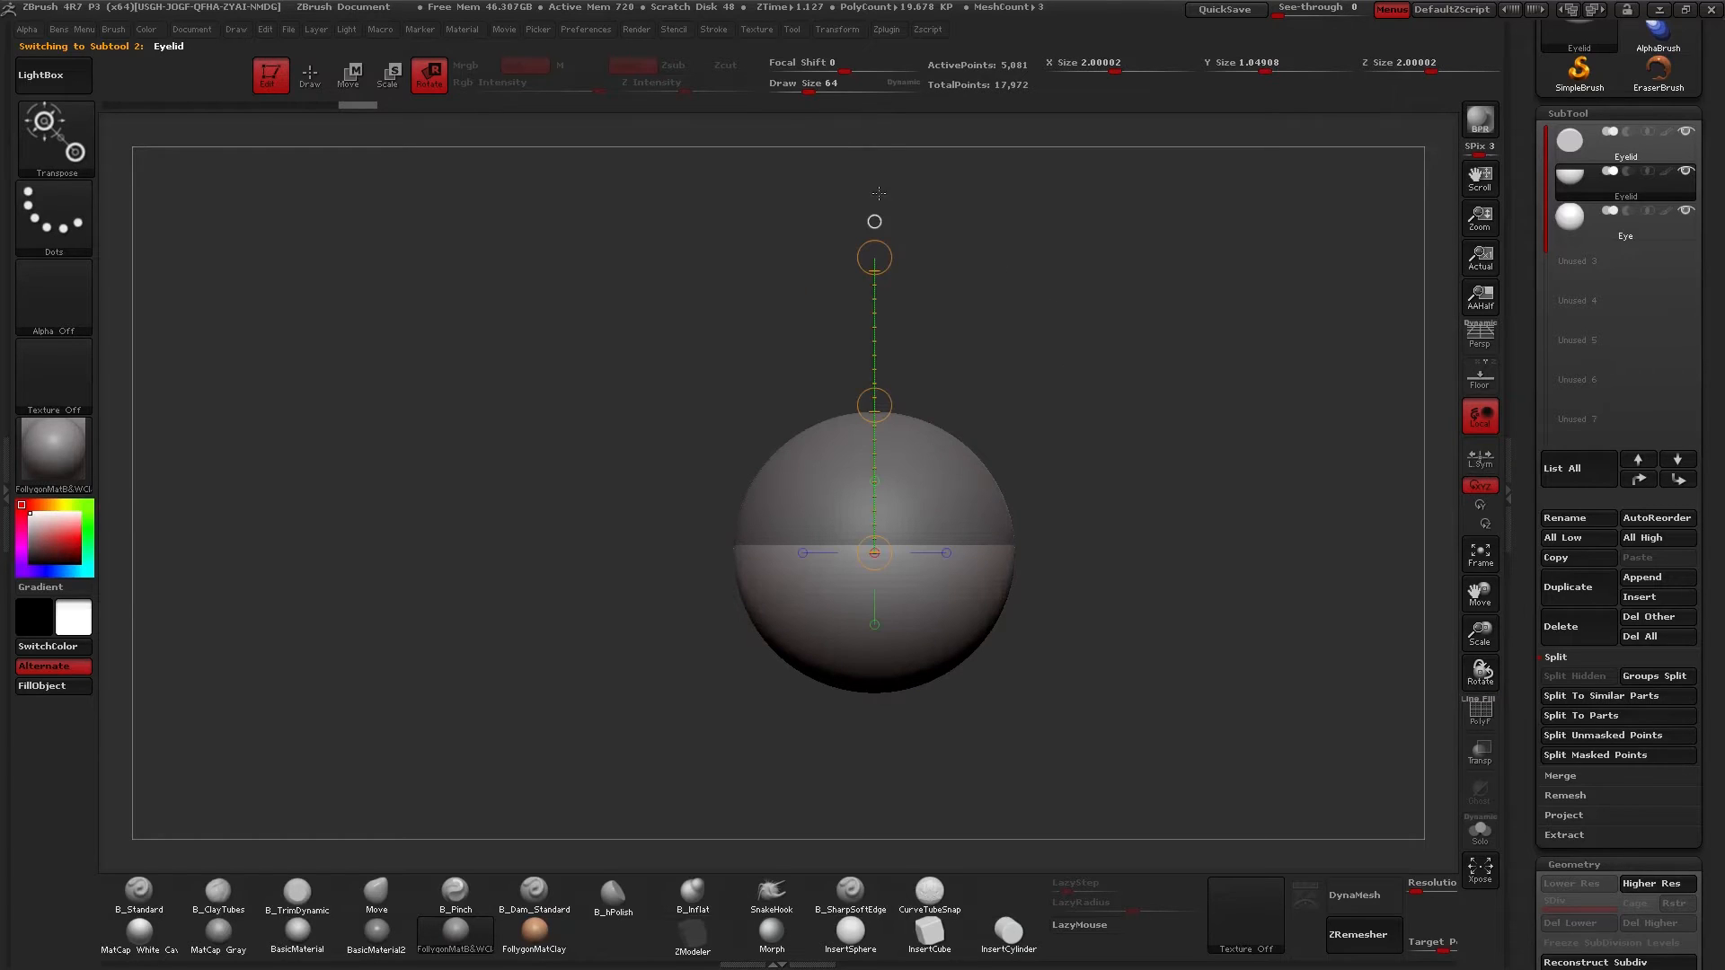
{"action": "mouse_move", "coordinate": [875, 258]}
{"action": "left_mouse_down"}
{"action": "mouse_move", "coordinate": [715, 88]}
{"action": "mouse_move", "coordinate": [596, 150]}
{"action": "left_mouse_up"}
{"action": "left_click_drag", "start_coordinate": [488, 289], "coordinate": [524, 305]}
Undo the lower Eyelid half's rotation and redo it, toggling PolyFrame to compare.
{"action": "key", "text": "shift+f"}
{"action": "key", "text": "shift+f"}
{"action": "key", "text": "shift+f"}
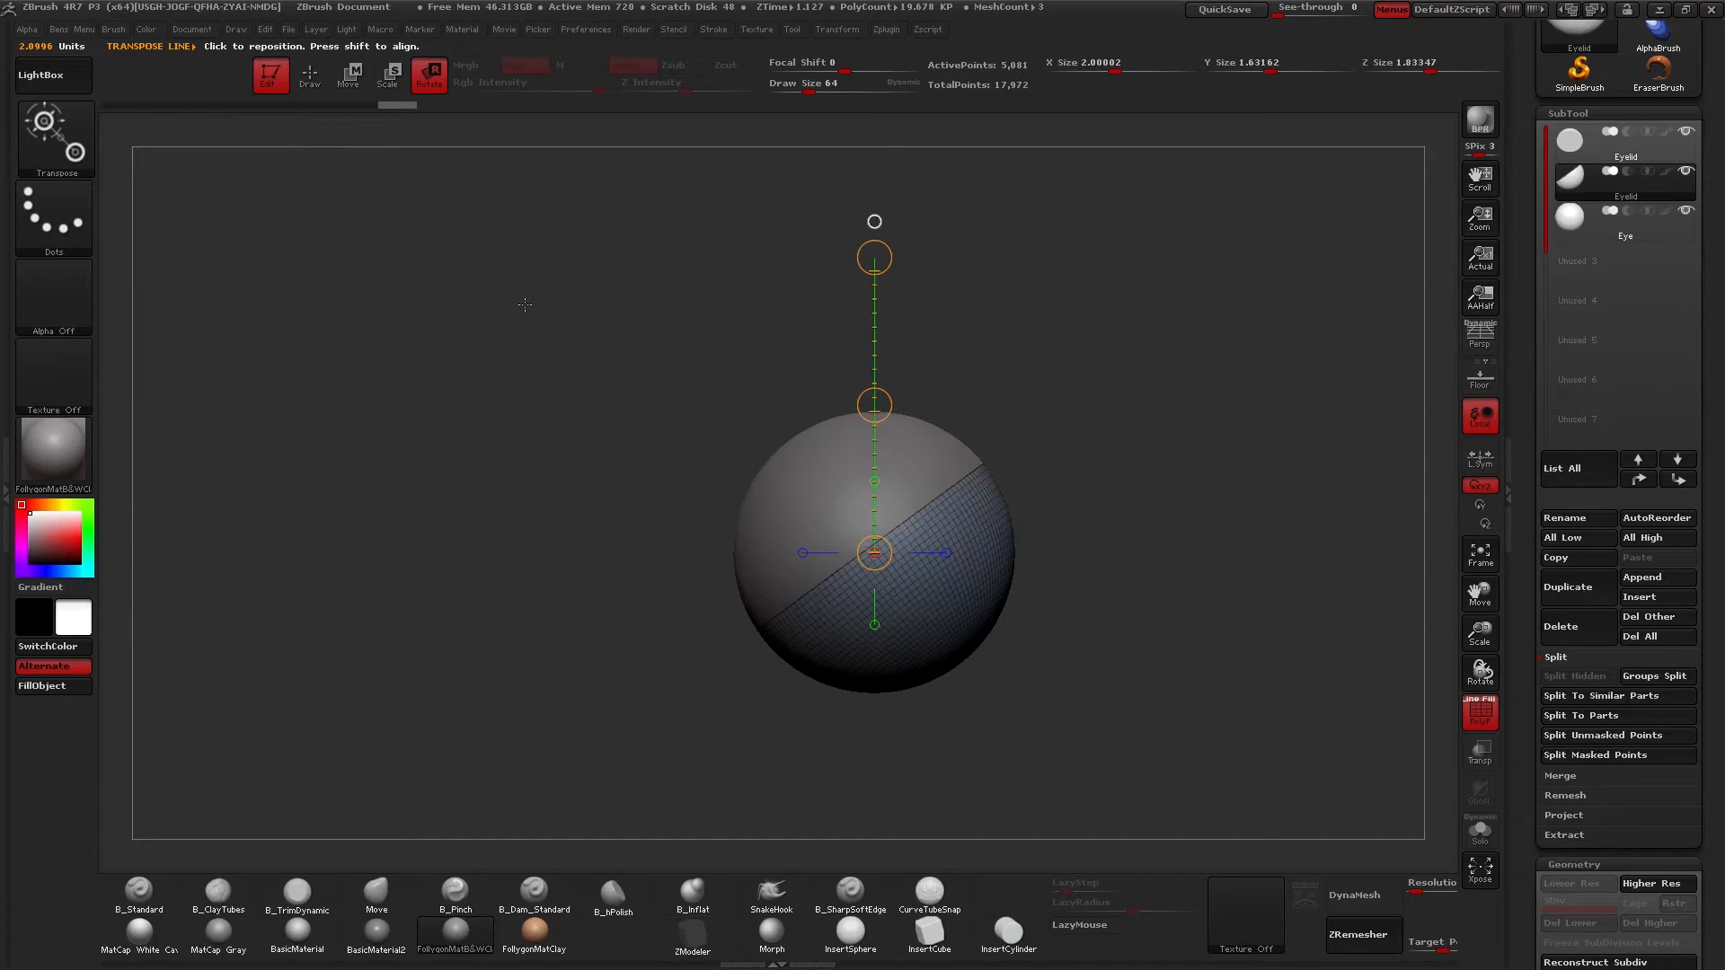
{"action": "key", "text": "shift+f"}
{"action": "key", "text": "ctrl+z"}
{"action": "key", "text": "ctrl+z"}
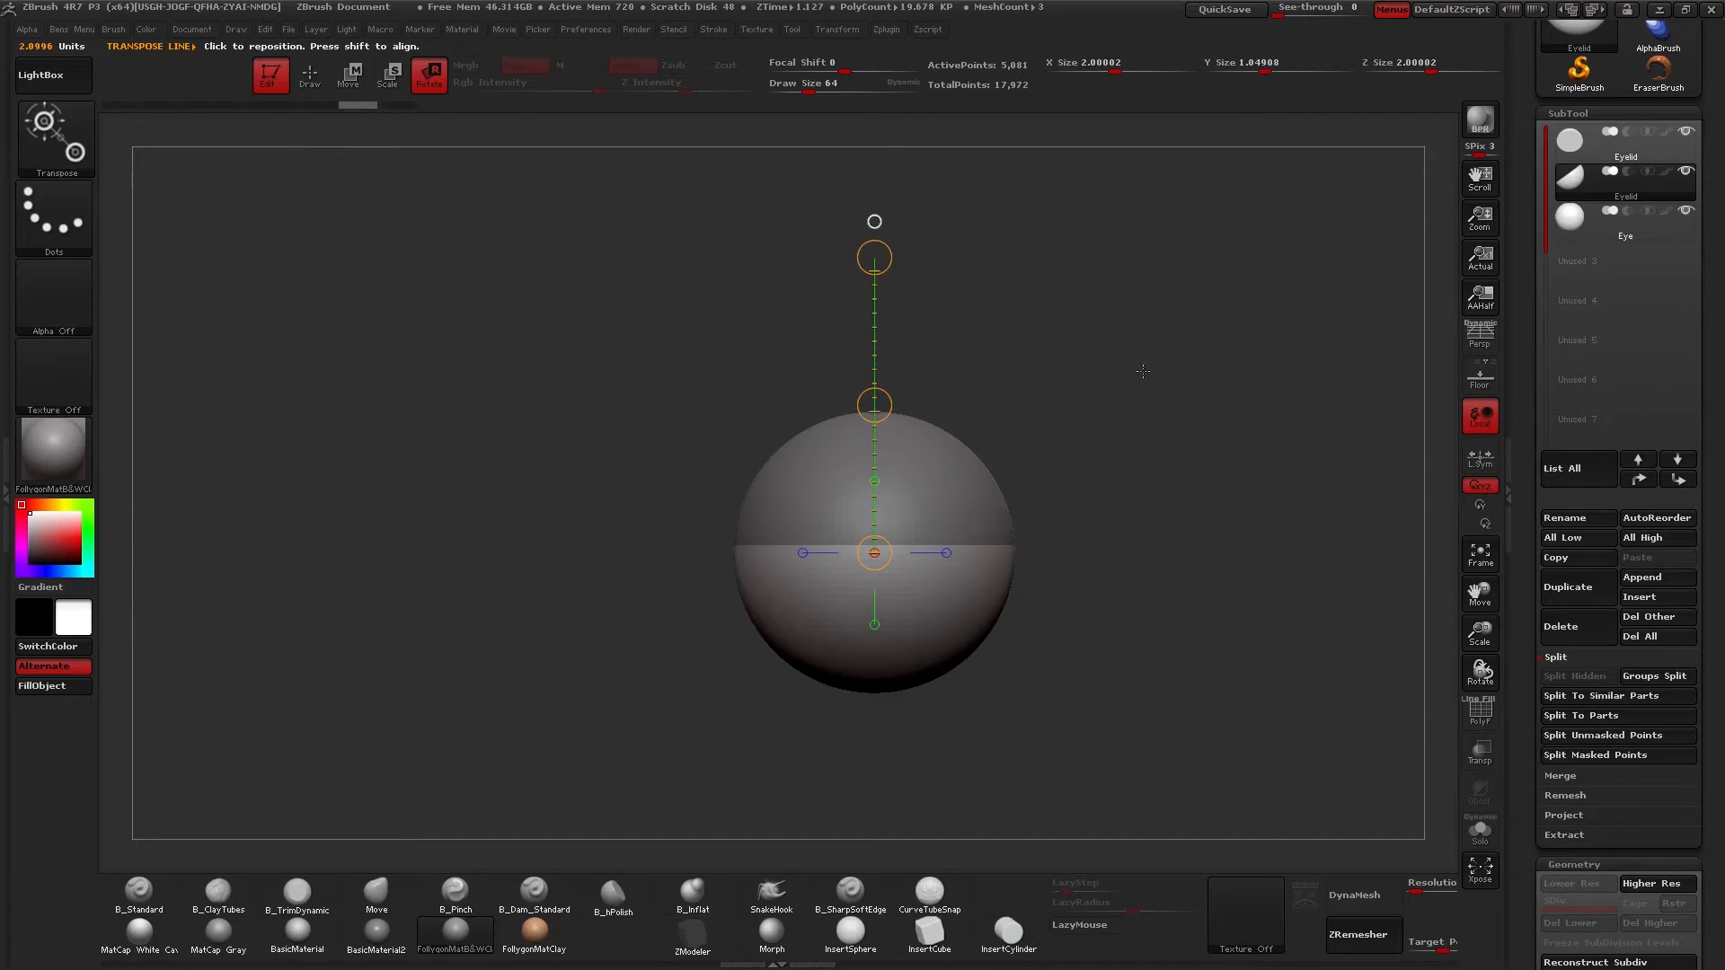
{"action": "key", "text": "ctrl+shift+z"}
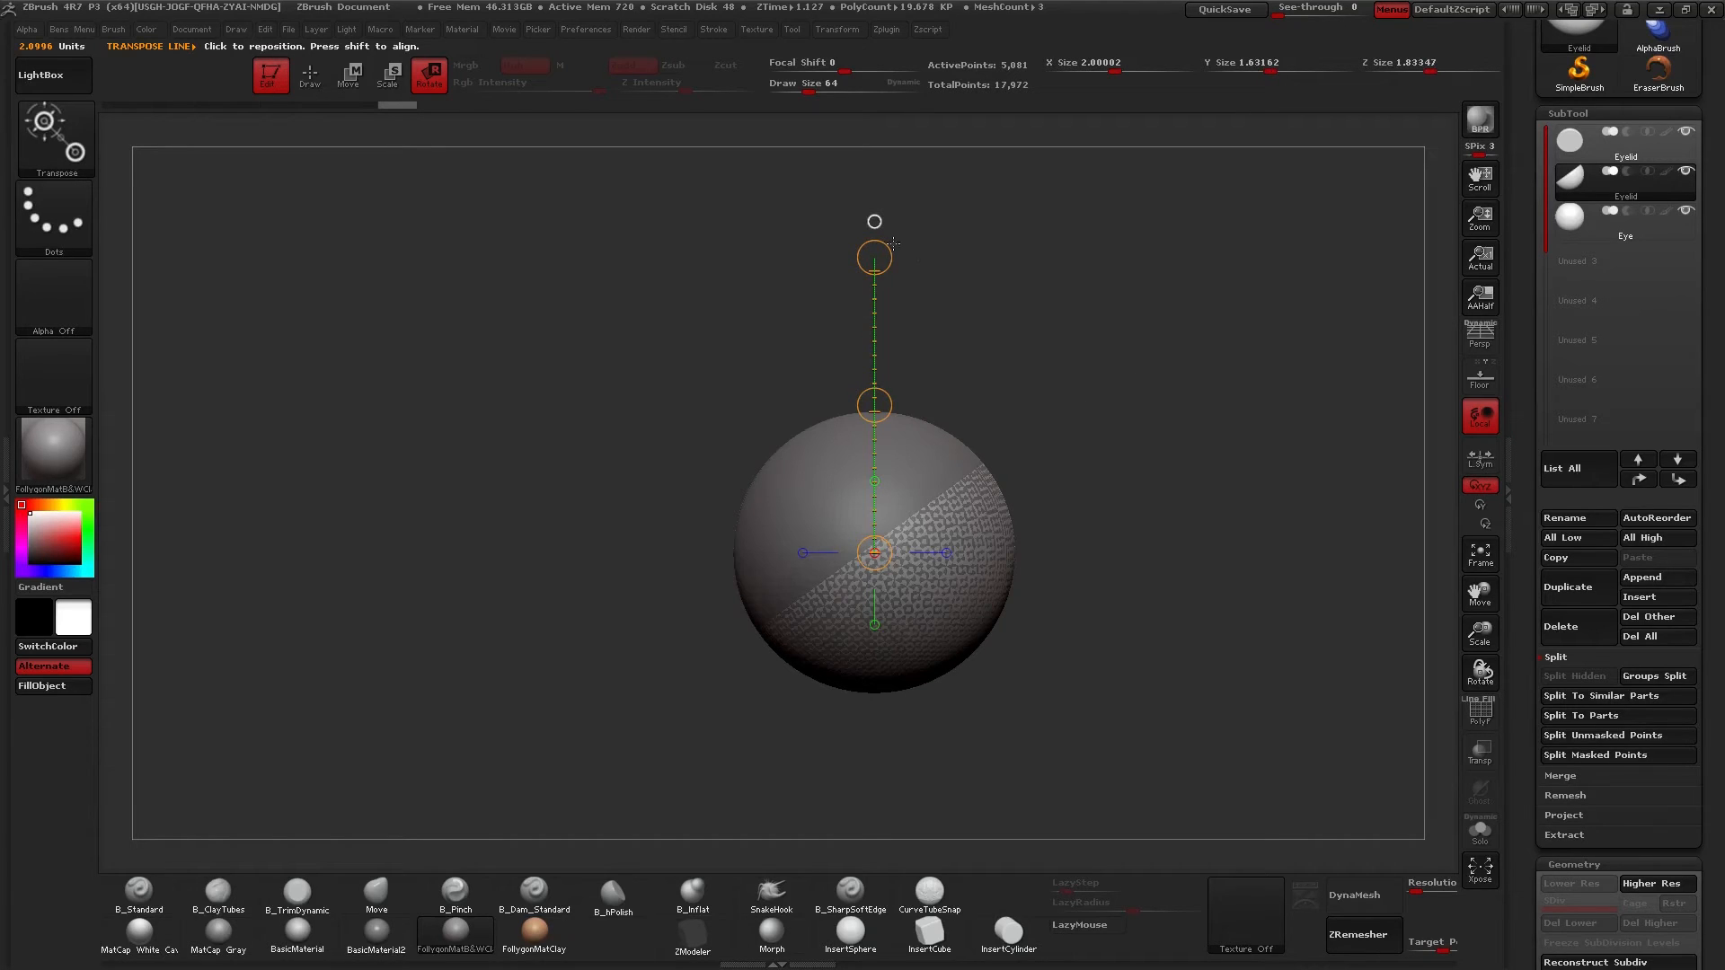
{"action": "key", "text": "ctrl+shift+z"}
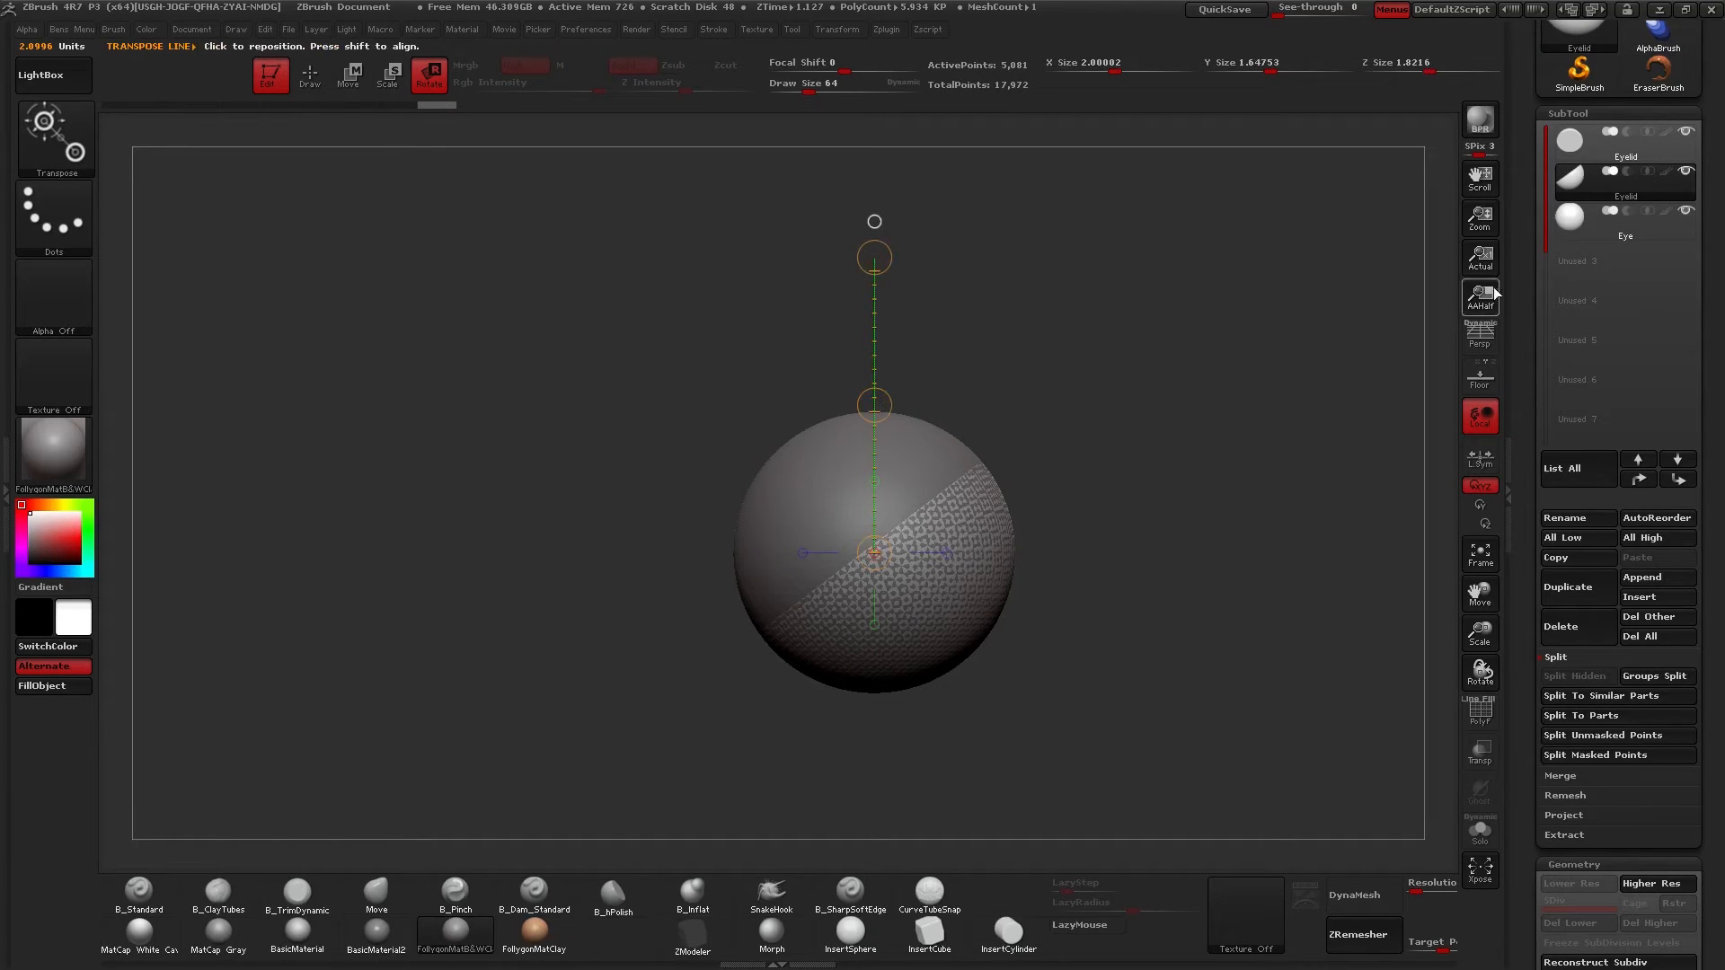
With the lower Eyelid half active, return to Draw mode and open the Deformation settings.
{"action": "left_click", "coordinate": [1562, 229]}
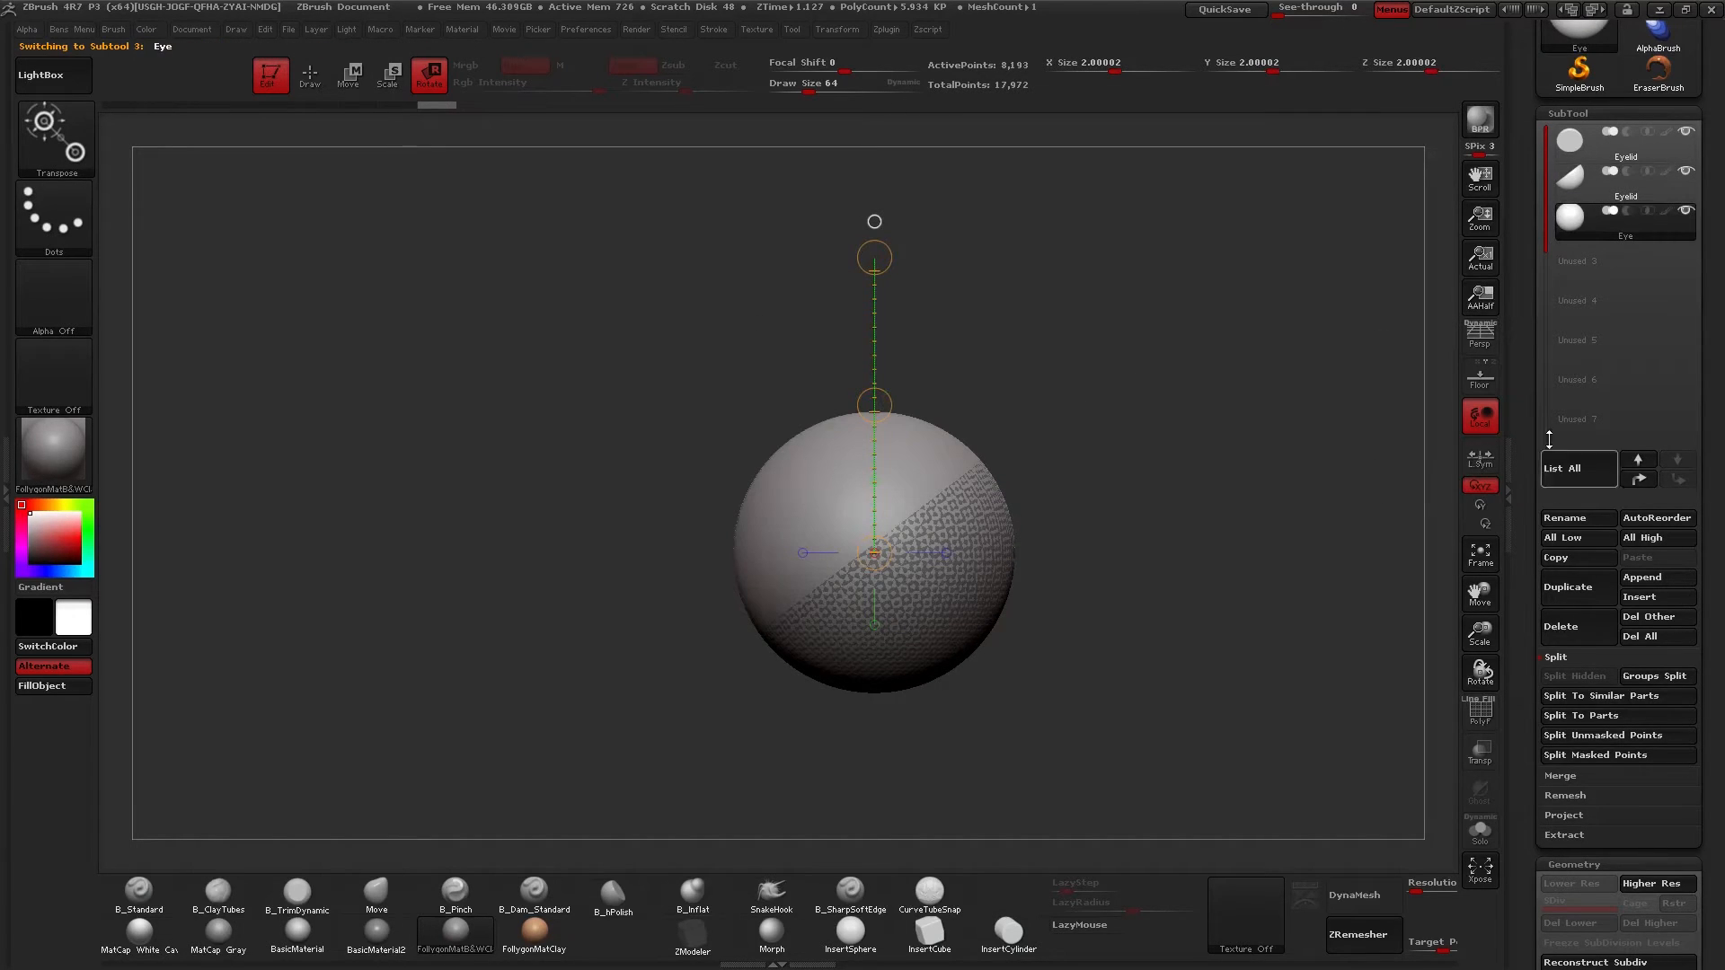
{"action": "left_click", "coordinate": [1589, 186]}
{"action": "left_click", "coordinate": [1570, 231]}
{"action": "left_click", "coordinate": [1569, 187]}
{"action": "key", "text": "q"}
{"action": "left_click_drag", "start_coordinate": [1528, 468], "coordinate": [1538, 182]}
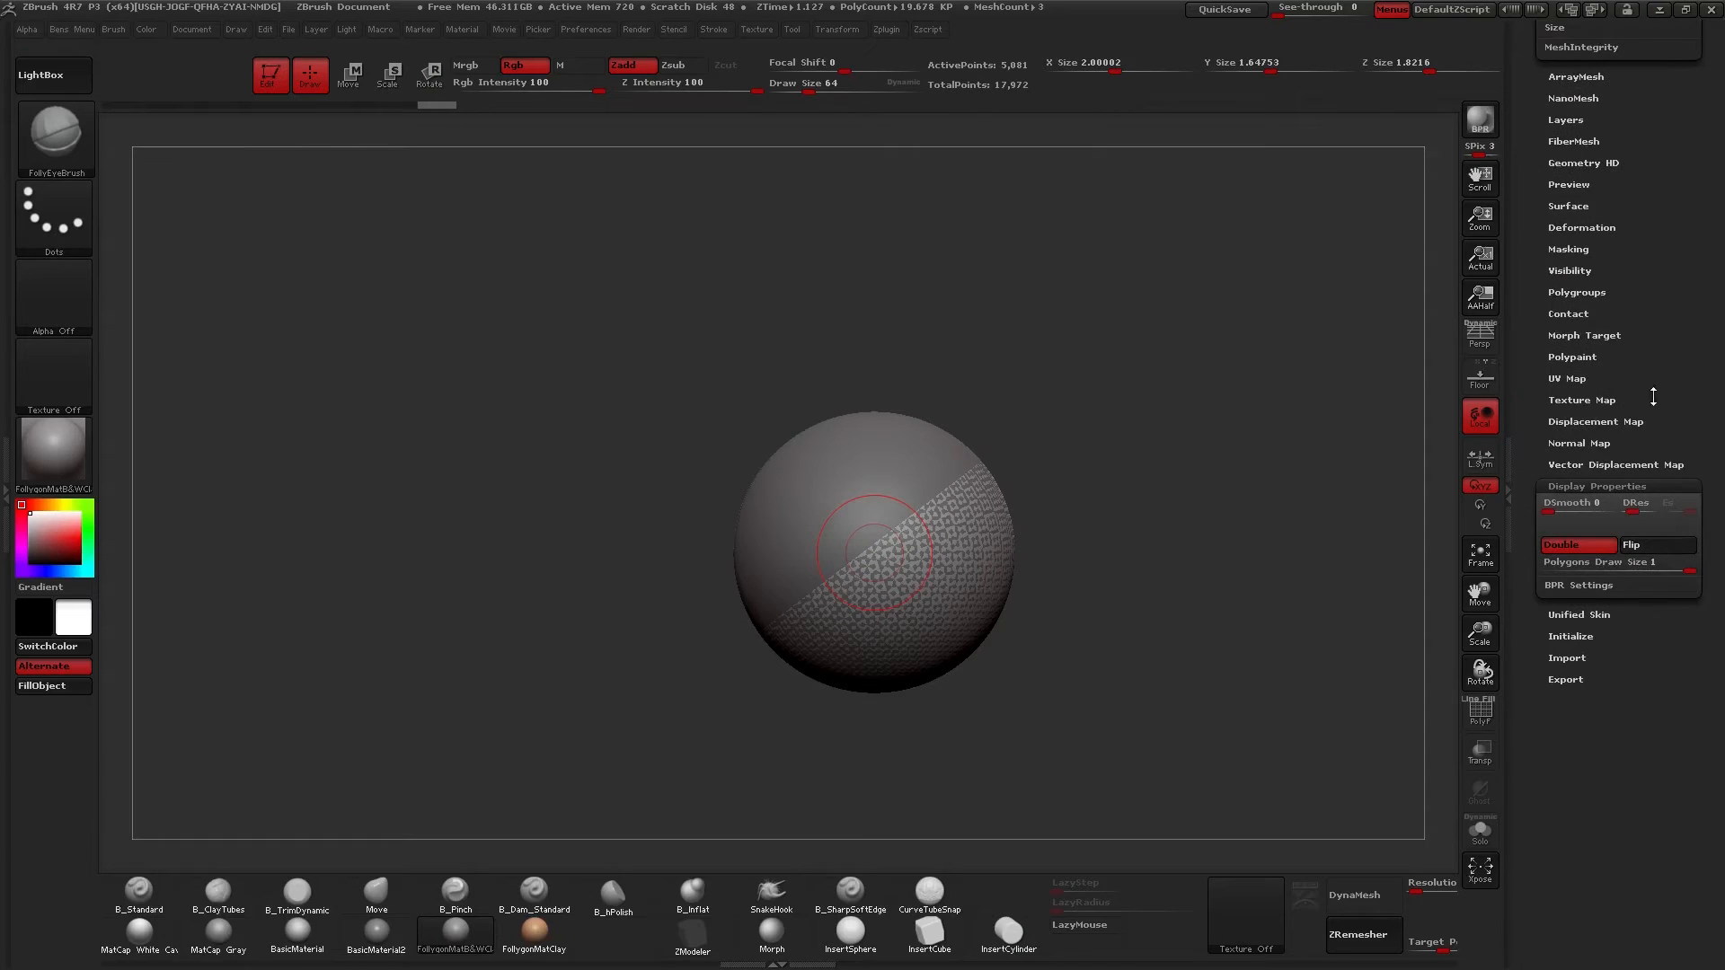
{"action": "left_click", "coordinate": [1599, 486]}
{"action": "left_click", "coordinate": [1586, 229]}
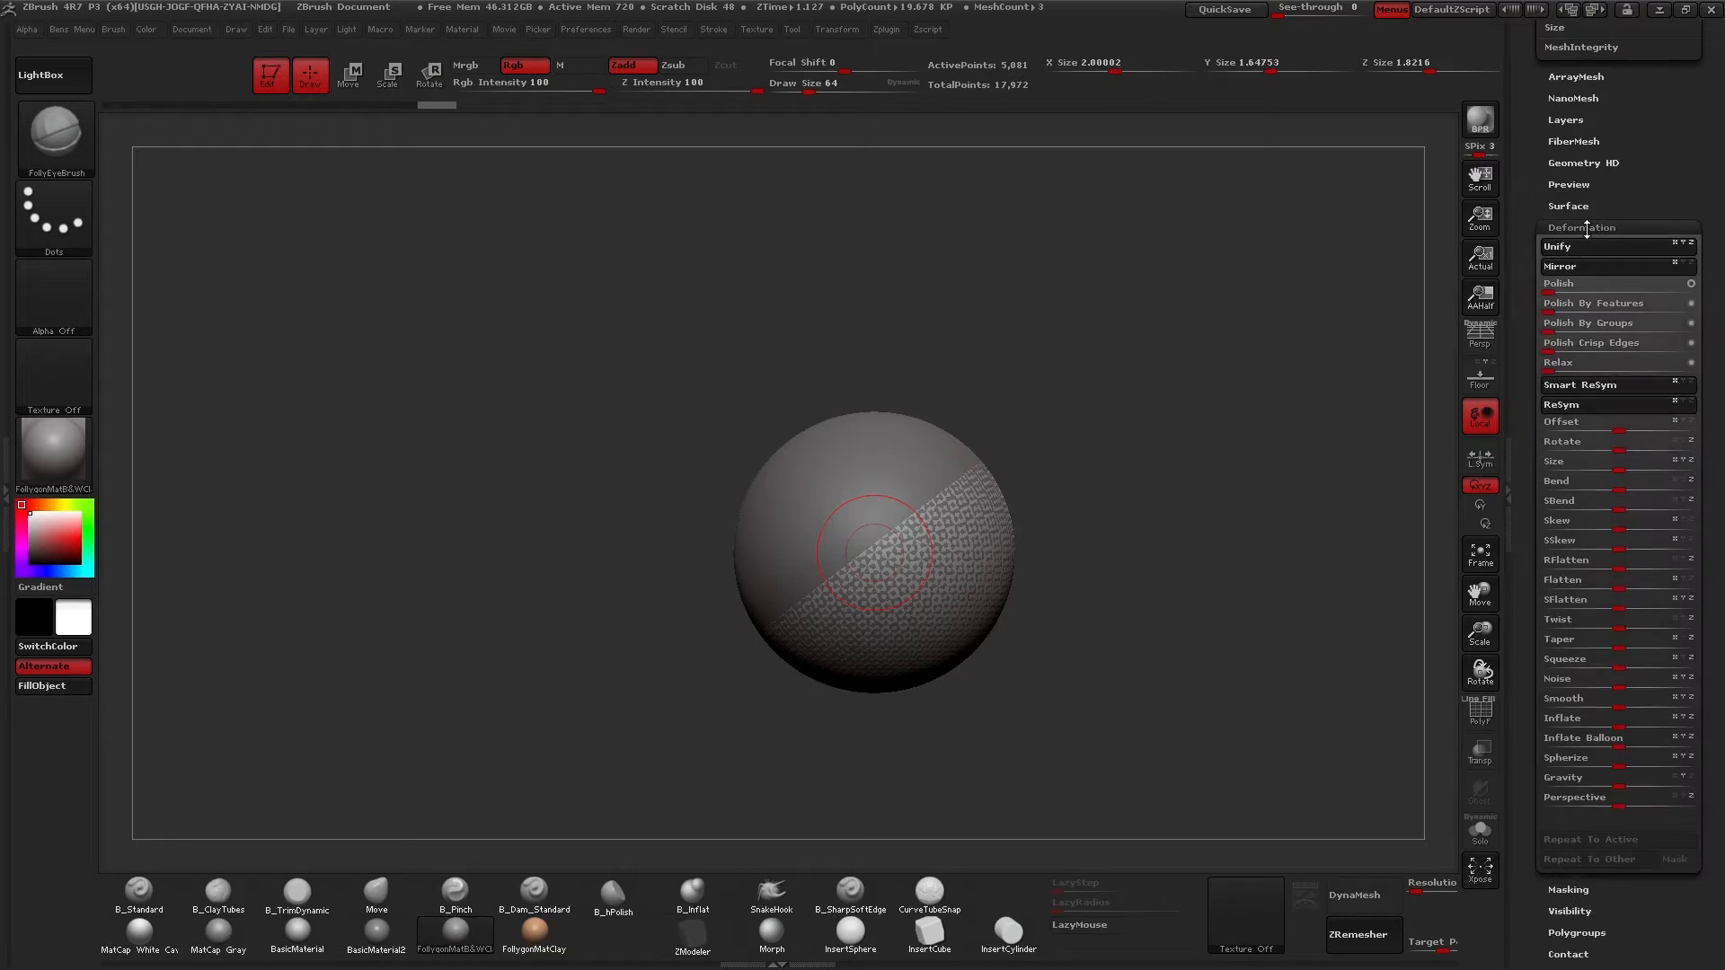
Try a slight Inflate deformation on the lower Eyelid half and undo it.
{"action": "left_click_drag", "start_coordinate": [1617, 717], "coordinate": [1626, 716]}
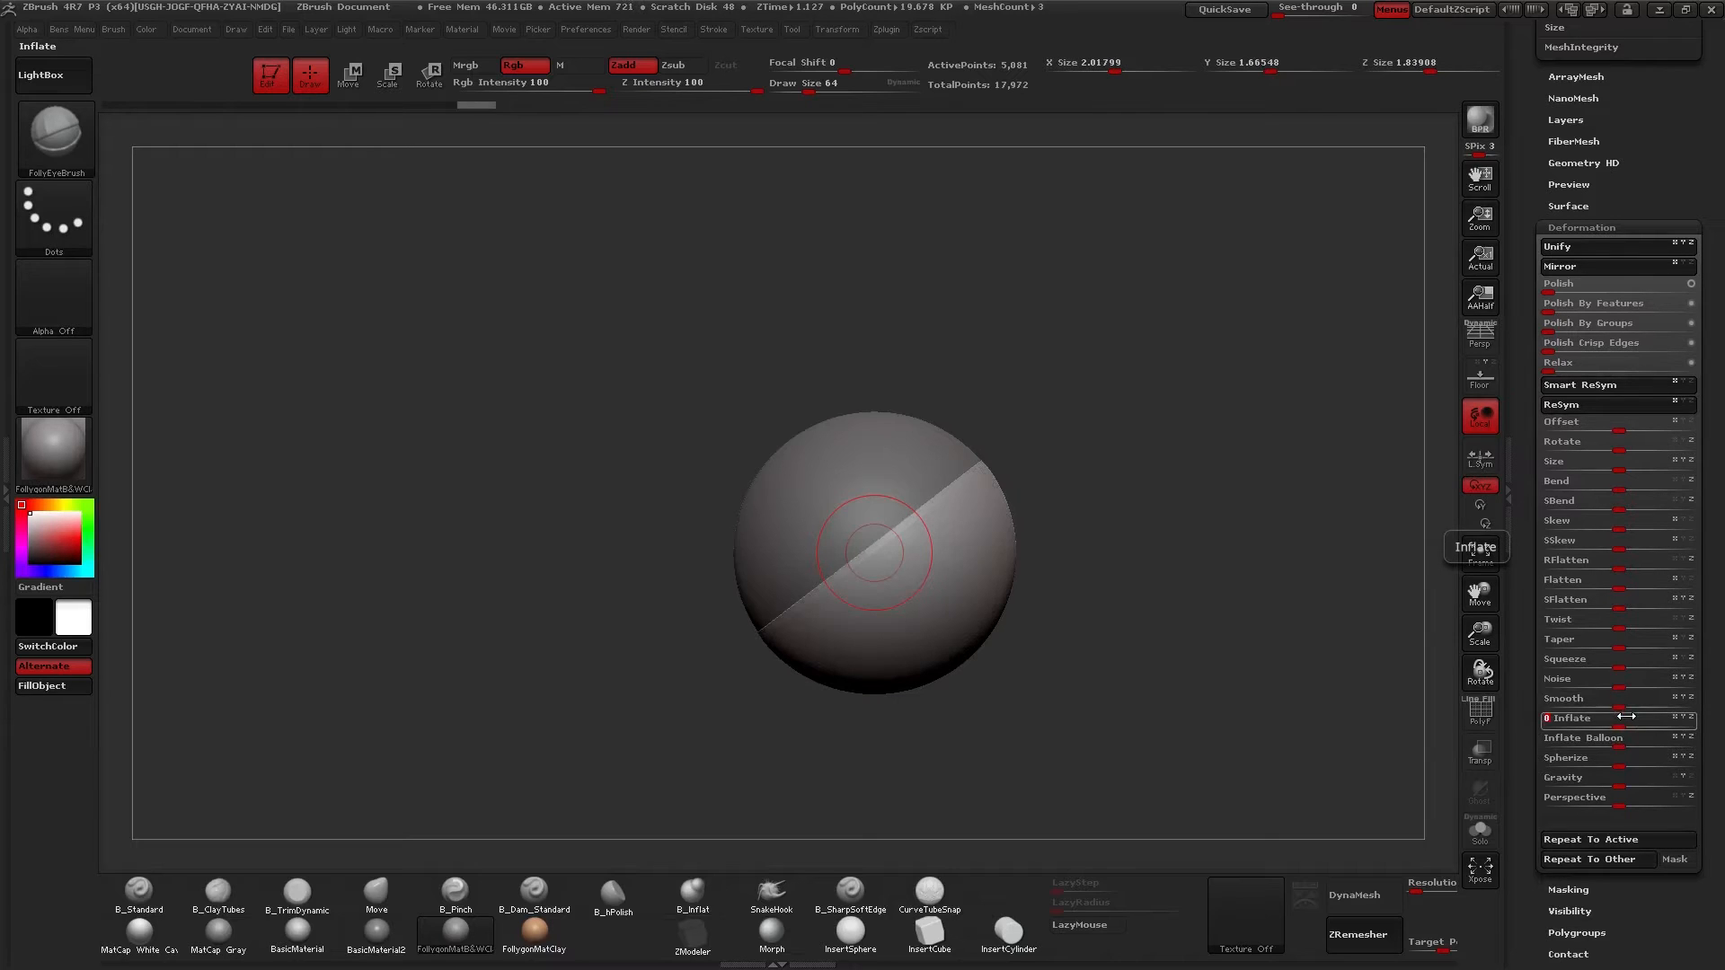
{"action": "key", "text": "ctrl+z"}
{"action": "left_click", "coordinate": [1627, 718]}
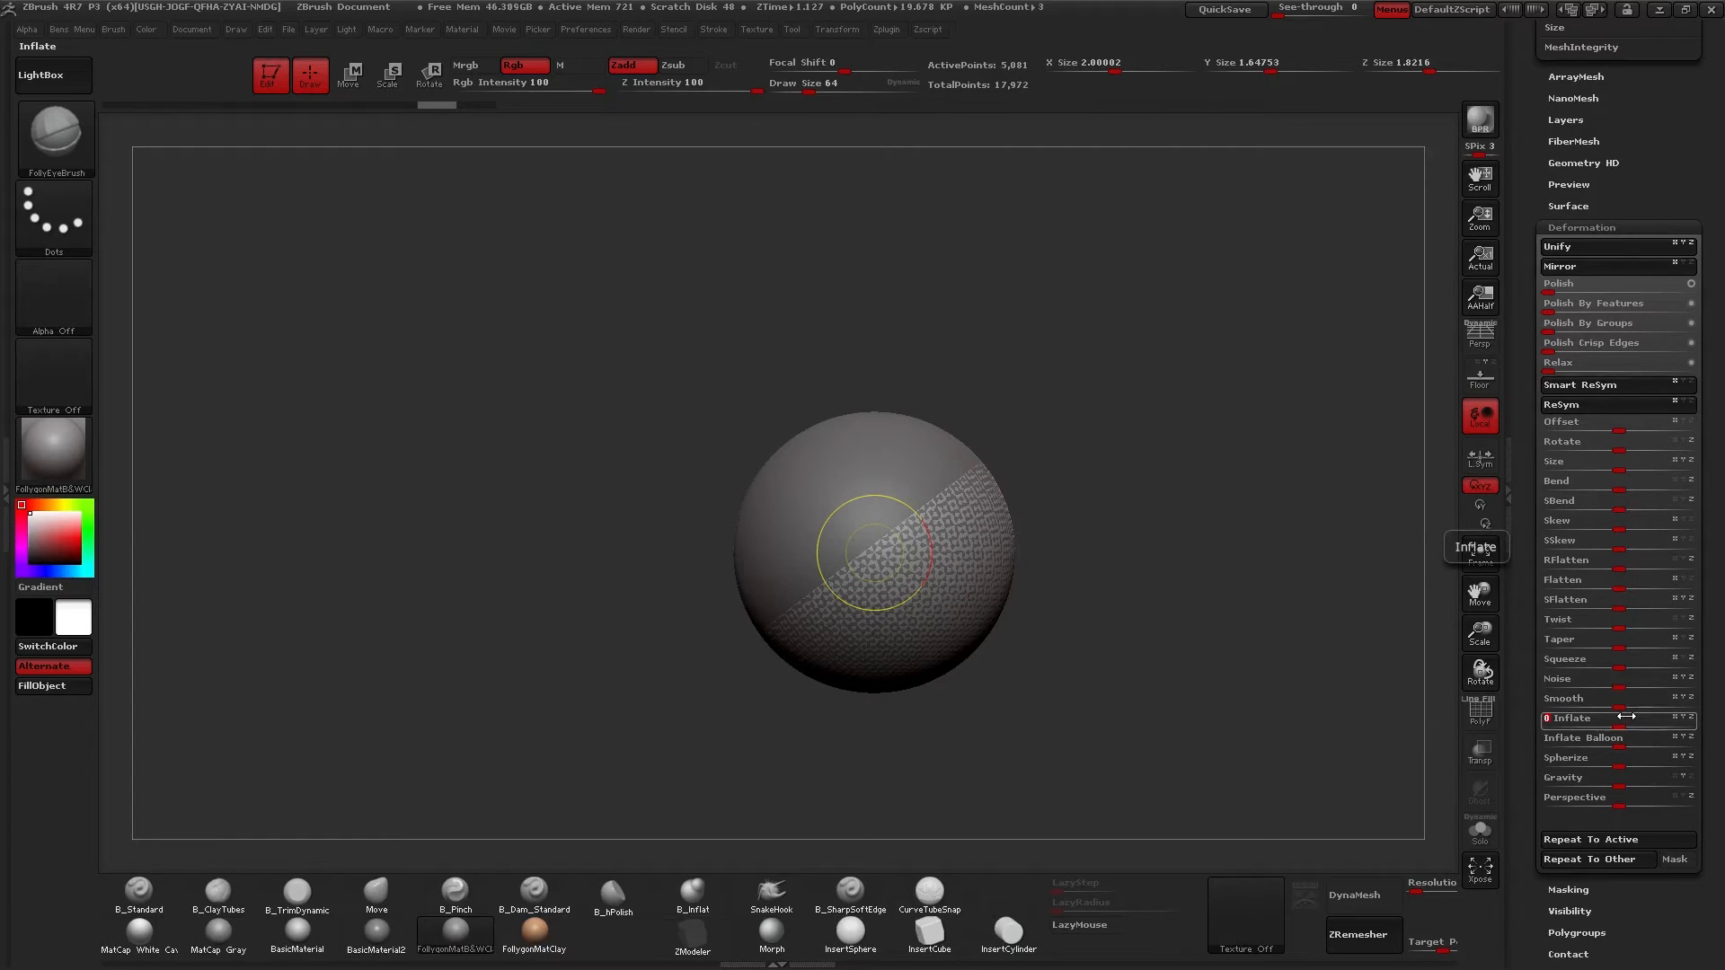
{"action": "key", "text": "Return"}
{"action": "mouse_move", "coordinate": [1205, 657]}
{"action": "left_mouse_down"}
{"action": "mouse_move", "coordinate": [939, 636]}
{"action": "mouse_move", "coordinate": [913, 666]}
{"action": "mouse_move", "coordinate": [1069, 489]}
{"action": "left_mouse_up"}
{"action": "key", "text": "ctrl+z"}
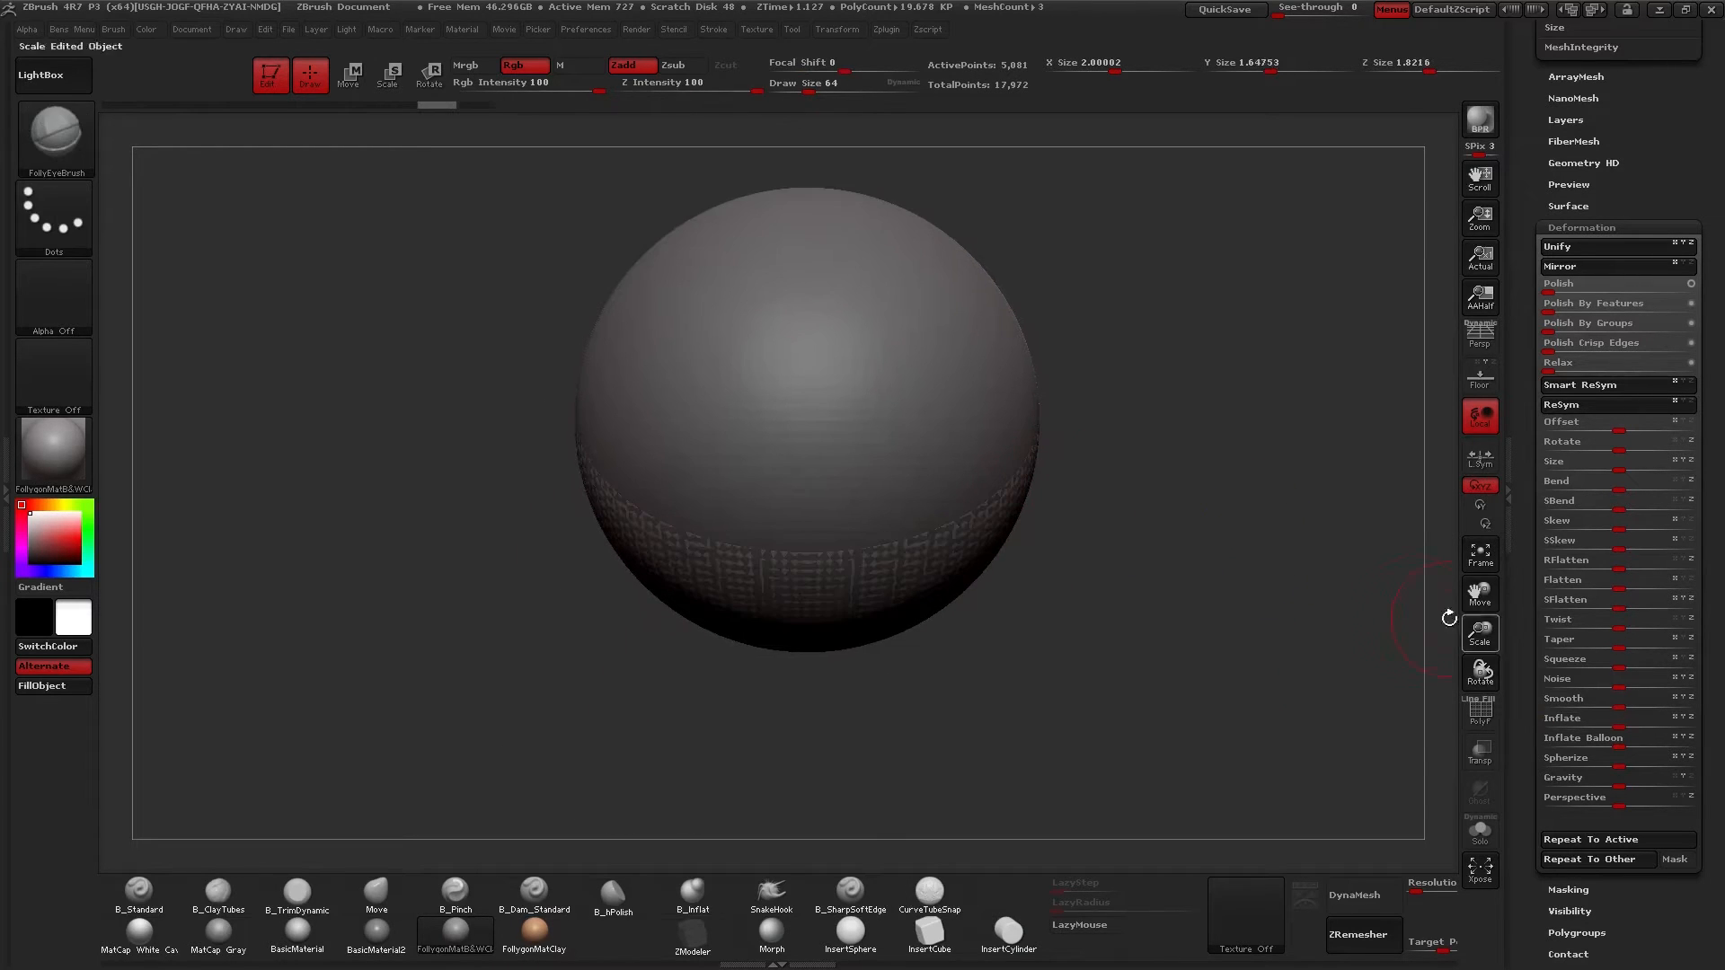
Inflate the lower Eyelid half by 1 and inspect its capped top in Solo with PolyFrame toggled.
{"action": "left_click", "coordinate": [1619, 715]}
{"action": "type", "text": "1"}
{"action": "key", "text": "Return"}
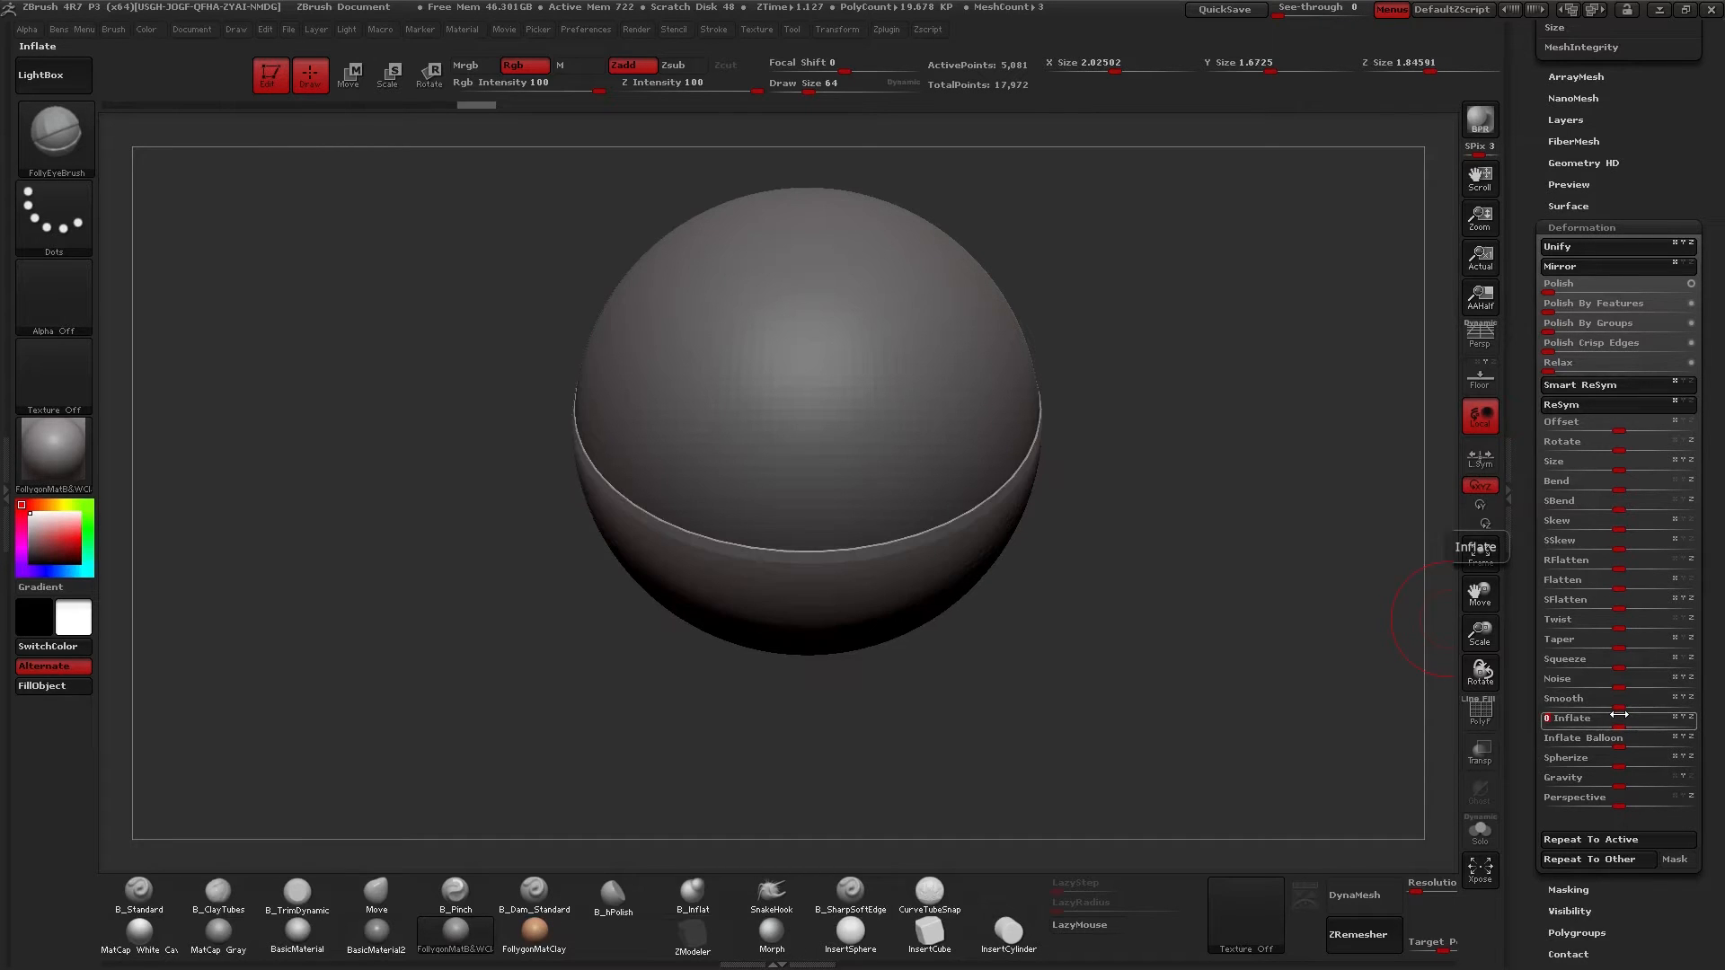
{"action": "key", "text": "alt+s"}
{"action": "key", "text": "shift+f"}
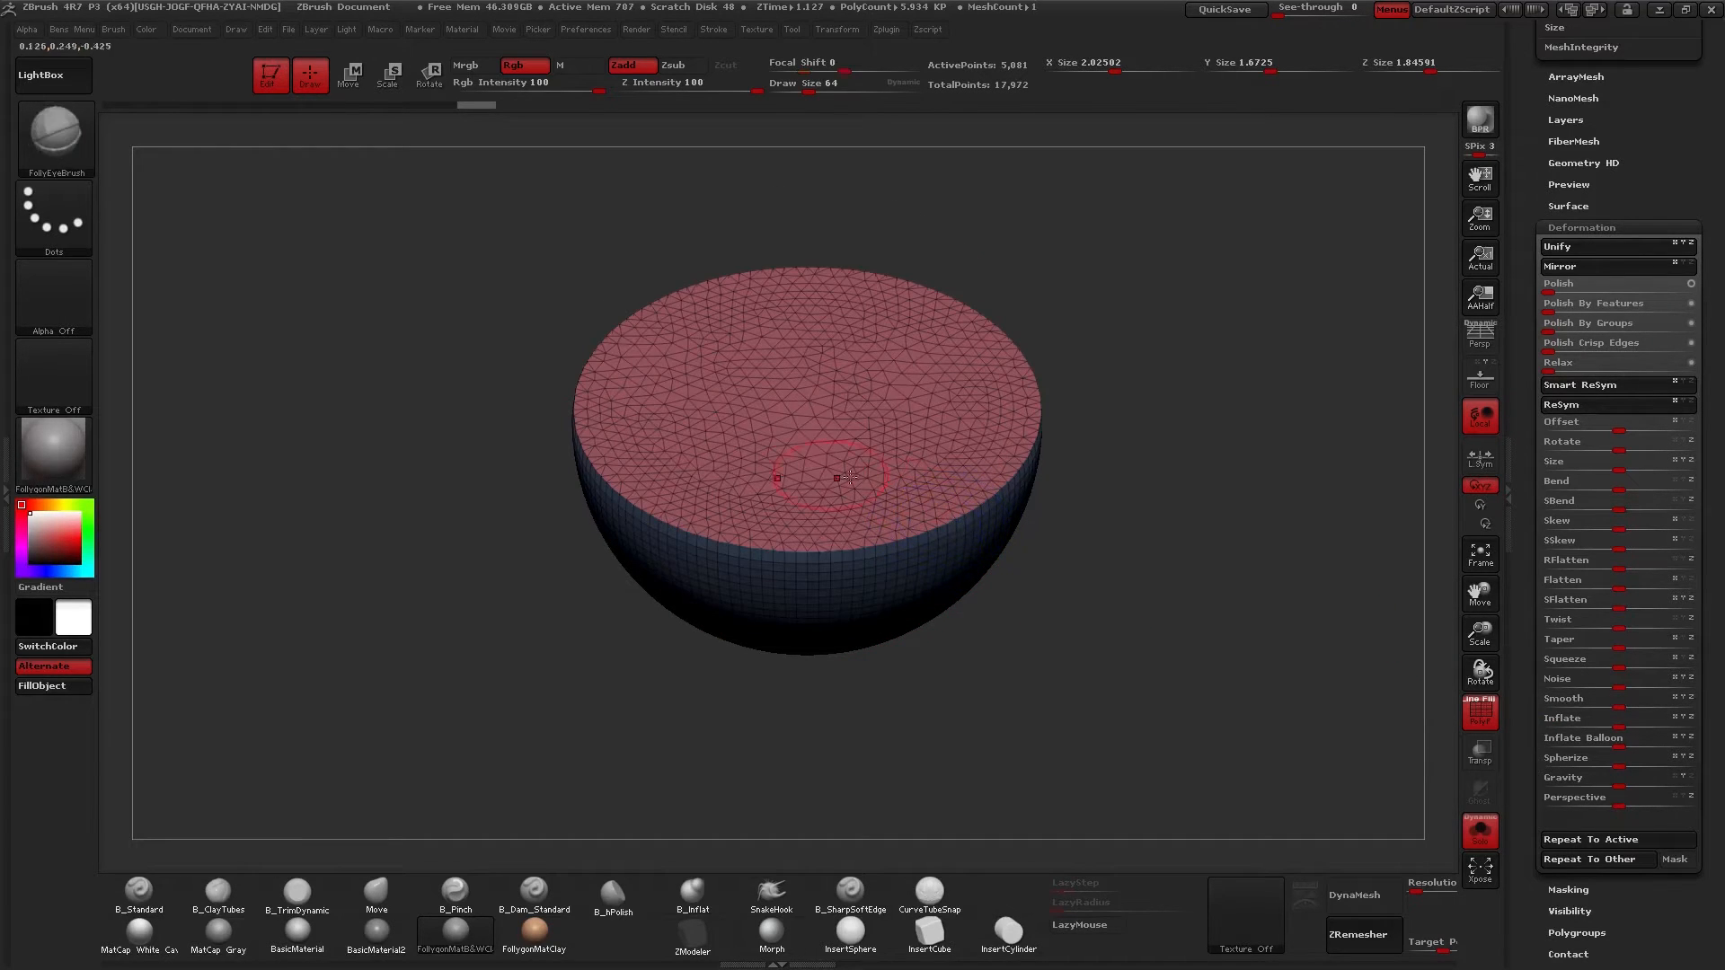
{"action": "key", "text": "shift"}
{"action": "key", "text": "shift"}
{"action": "key", "text": "shift+f"}
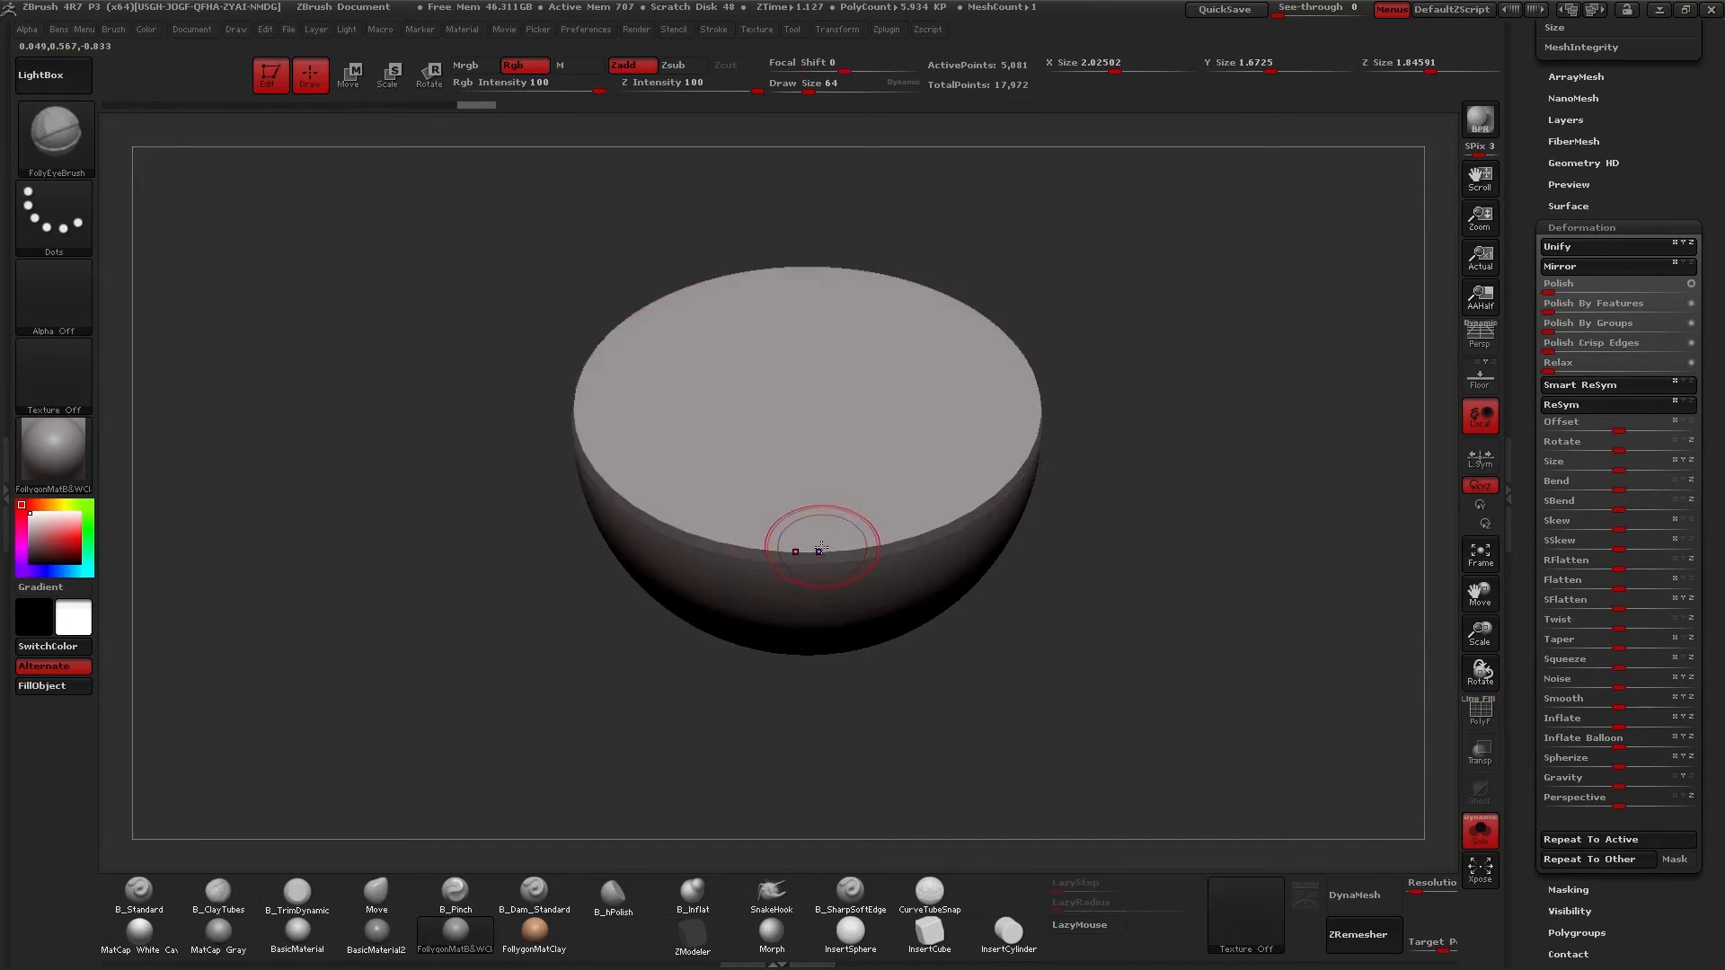
{"action": "key", "text": "alt+s"}
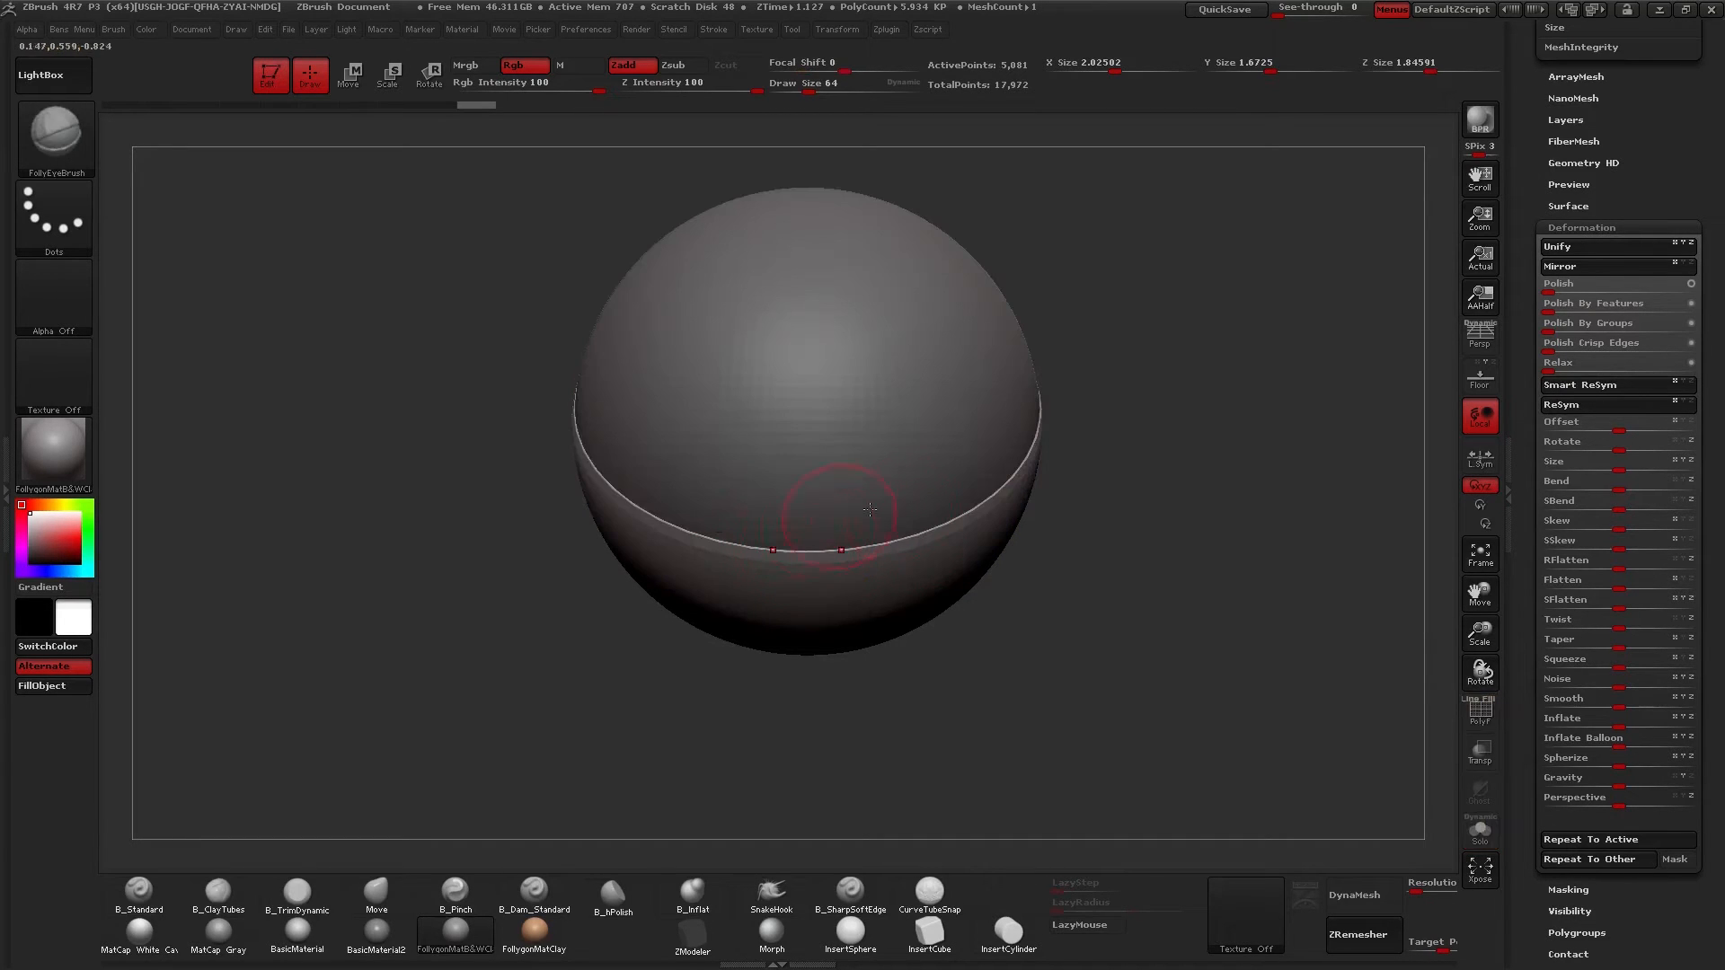
Inflate the lower Eyelid half once more and apply Inflate to the upper Eyelid half as well.
{"action": "left_click", "coordinate": [1614, 717]}
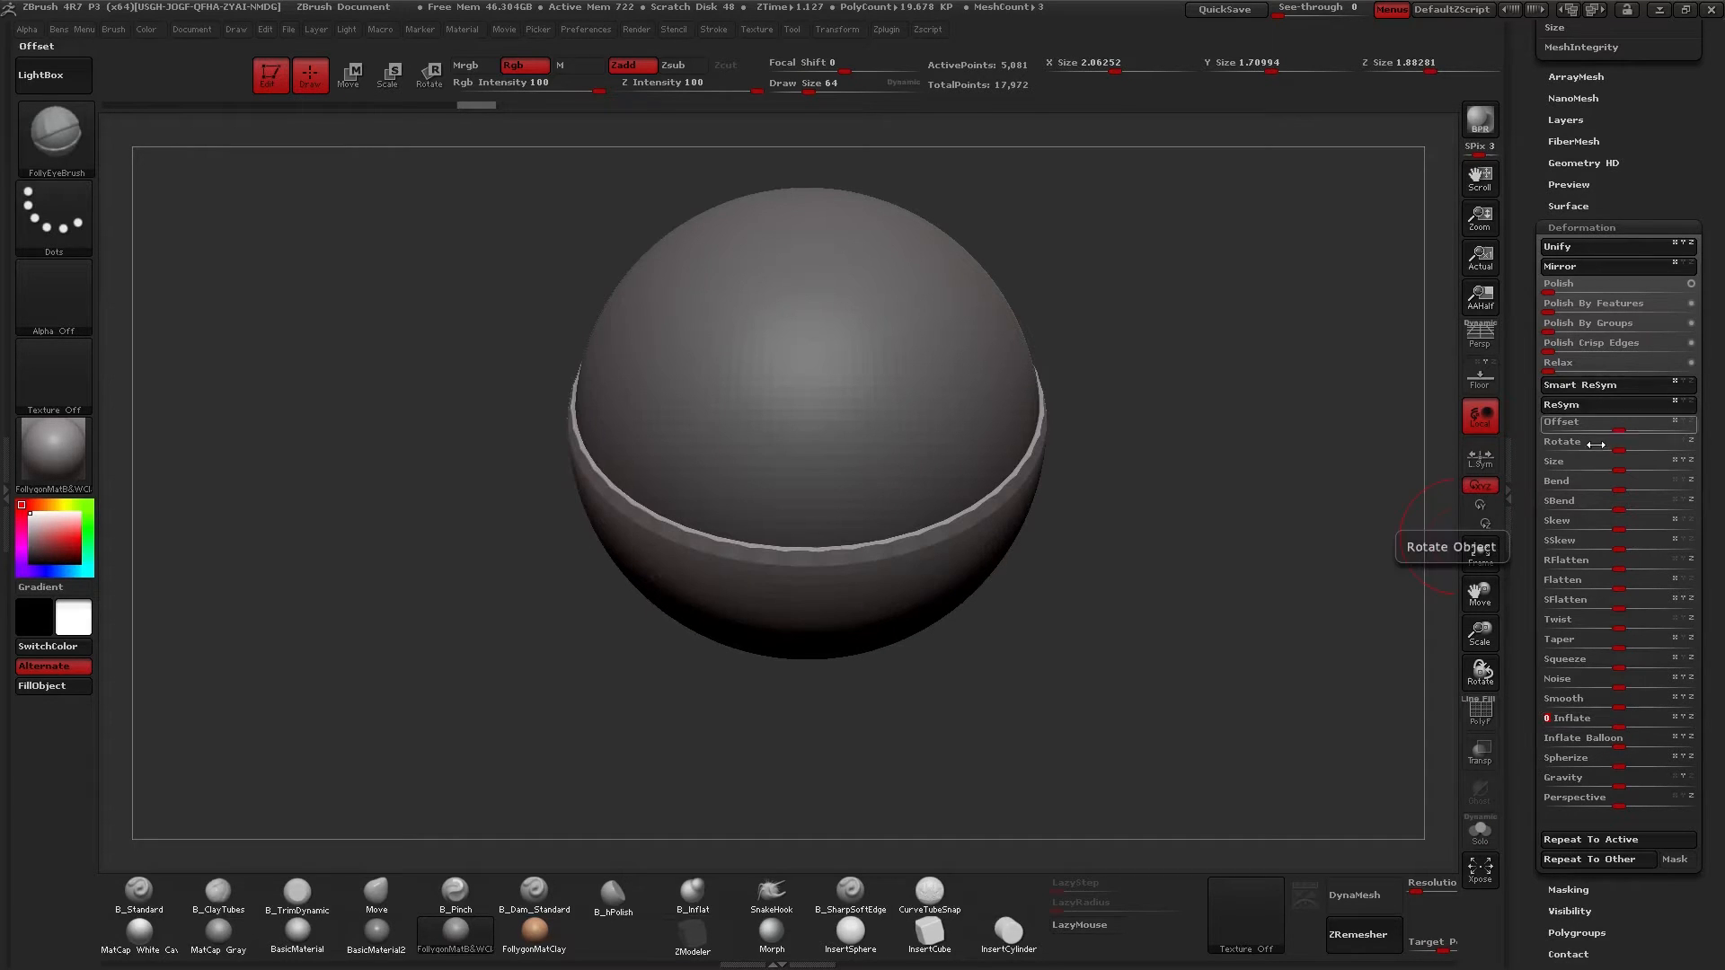
{"action": "key", "text": "Up"}
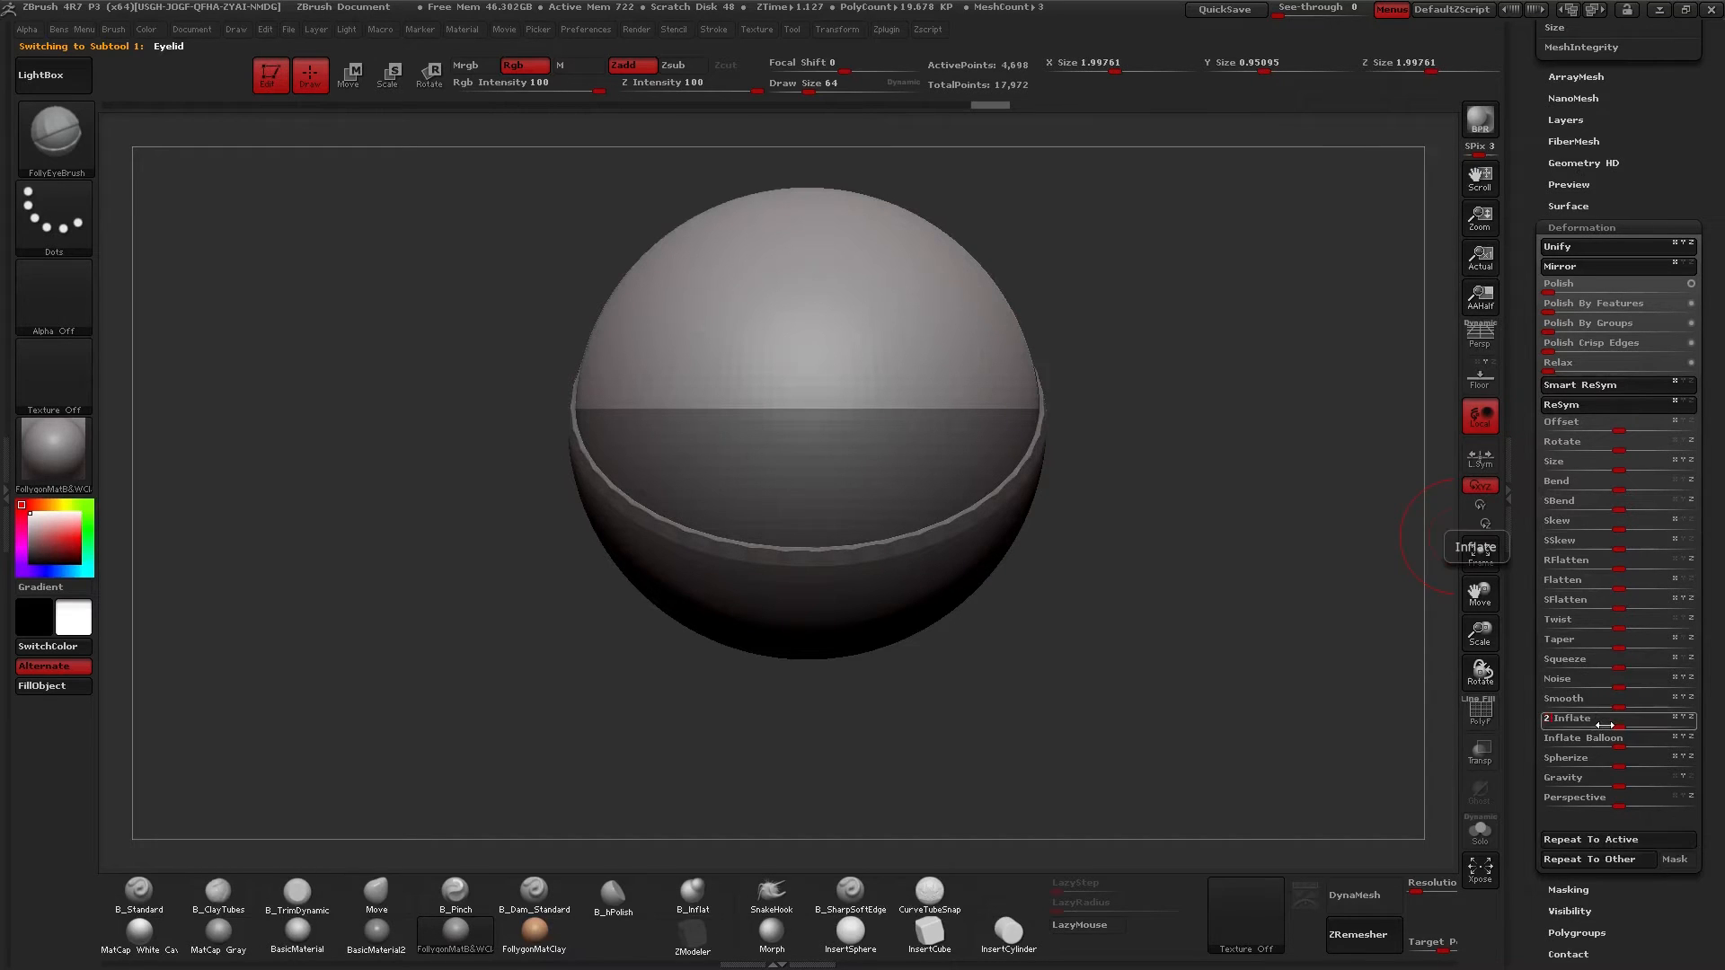
{"action": "left_click_drag", "start_coordinate": [1606, 725], "coordinate": [1622, 725]}
{"action": "left_click_drag", "start_coordinate": [1044, 566], "coordinate": [894, 530]}
Make the lower Eyelid half active again and rotate it slightly about the Eye's centre.
{"action": "left_click_drag", "start_coordinate": [1569, 185], "coordinate": [1567, 516]}
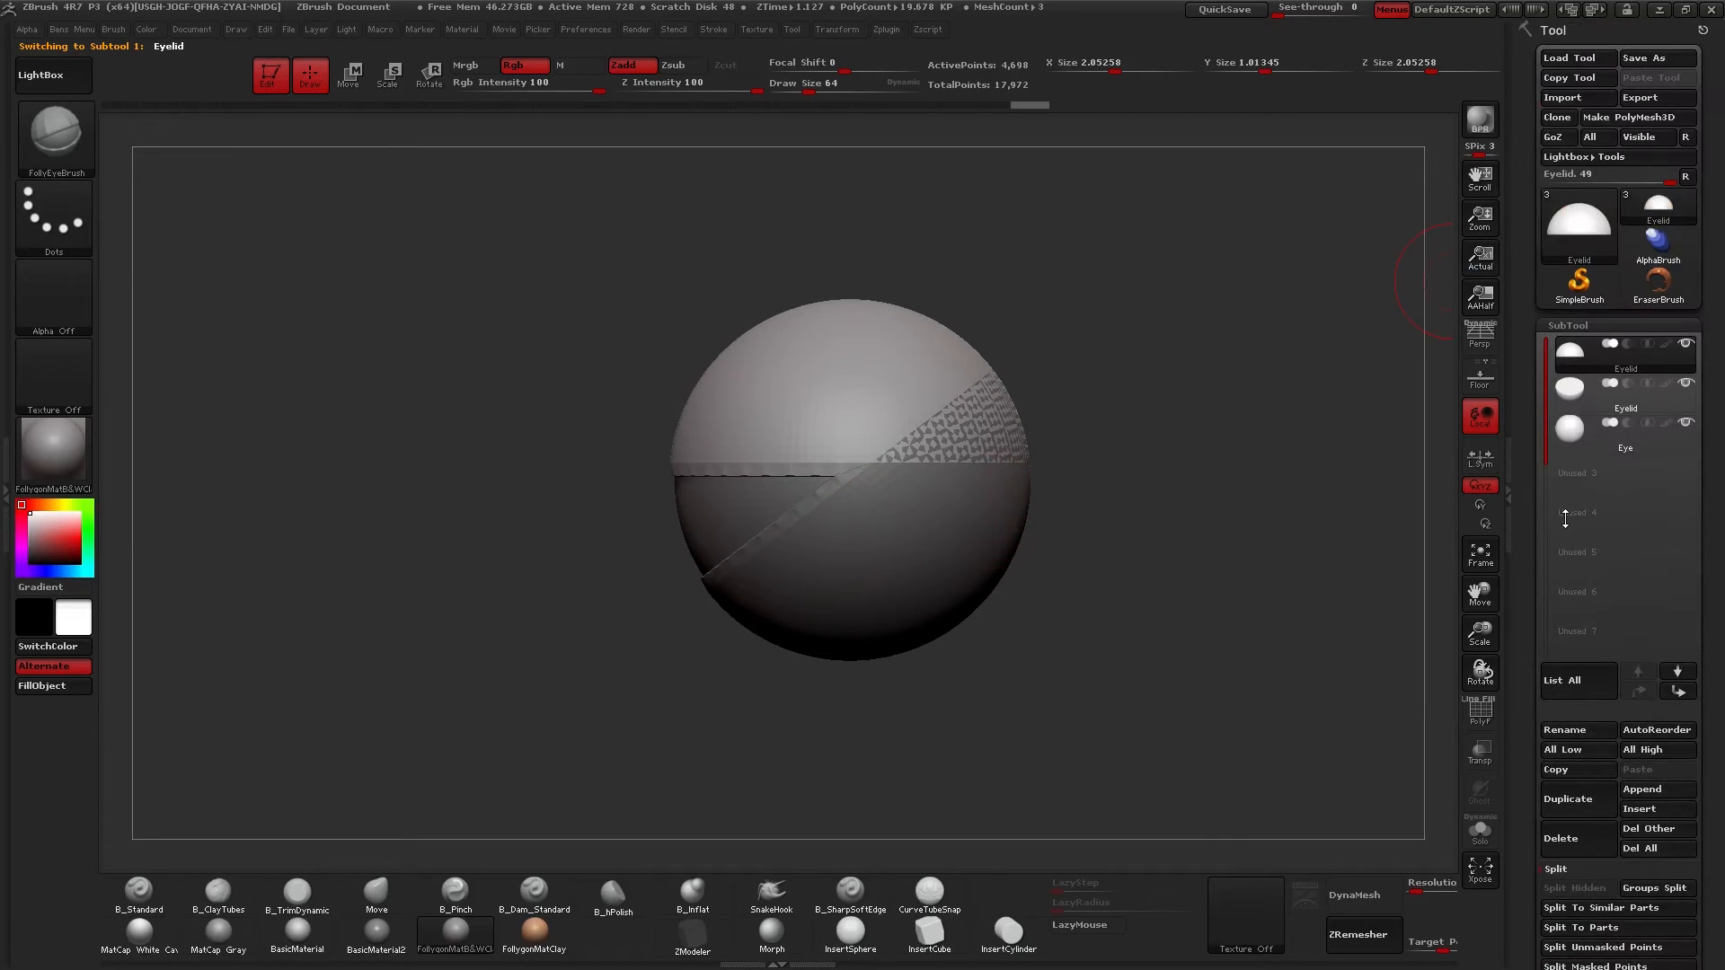
{"action": "left_click", "coordinate": [1581, 401]}
{"action": "right_click_drag", "start_coordinate": [813, 511], "coordinate": [719, 526], "text": "alt"}
{"action": "key", "text": "r"}
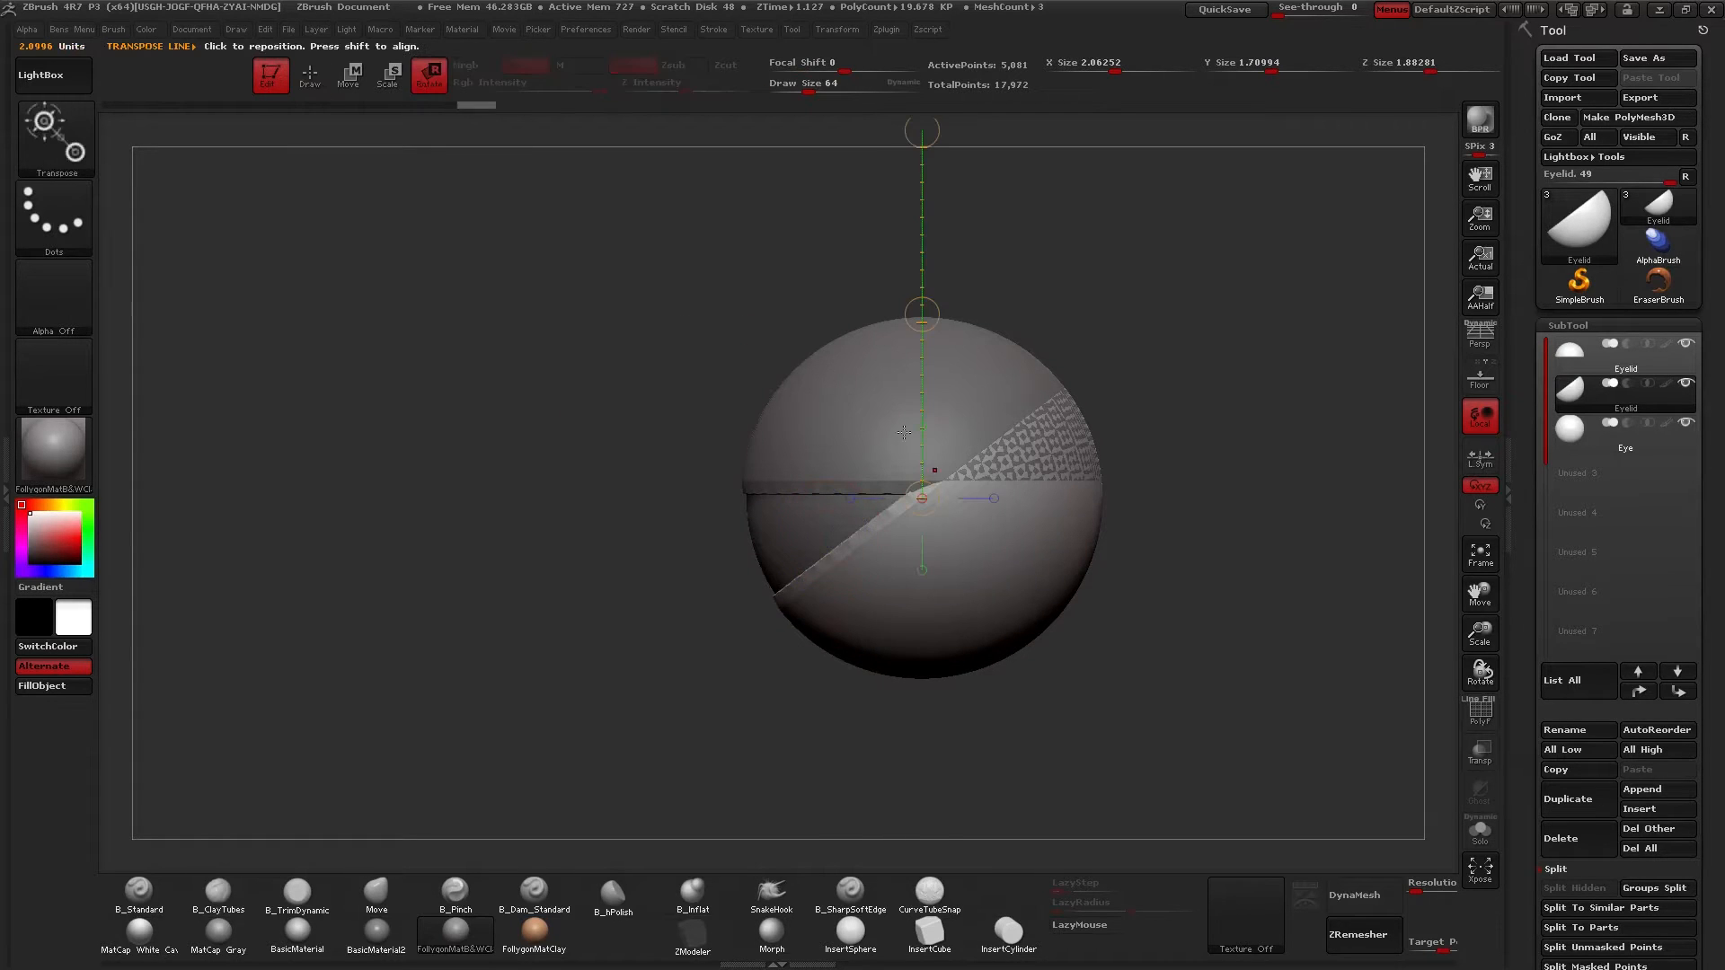
{"action": "right_click_drag", "start_coordinate": [989, 215], "coordinate": [998, 256], "text": "alt"}
{"action": "left_click_drag", "start_coordinate": [940, 262], "coordinate": [931, 247]}
{"action": "right_click_drag", "start_coordinate": [694, 391], "coordinate": [794, 384]}
Make the upper Eyelid half active, rotate it back in side view to open the eye, and return to Draw mode.
{"action": "left_click", "coordinate": [1572, 361]}
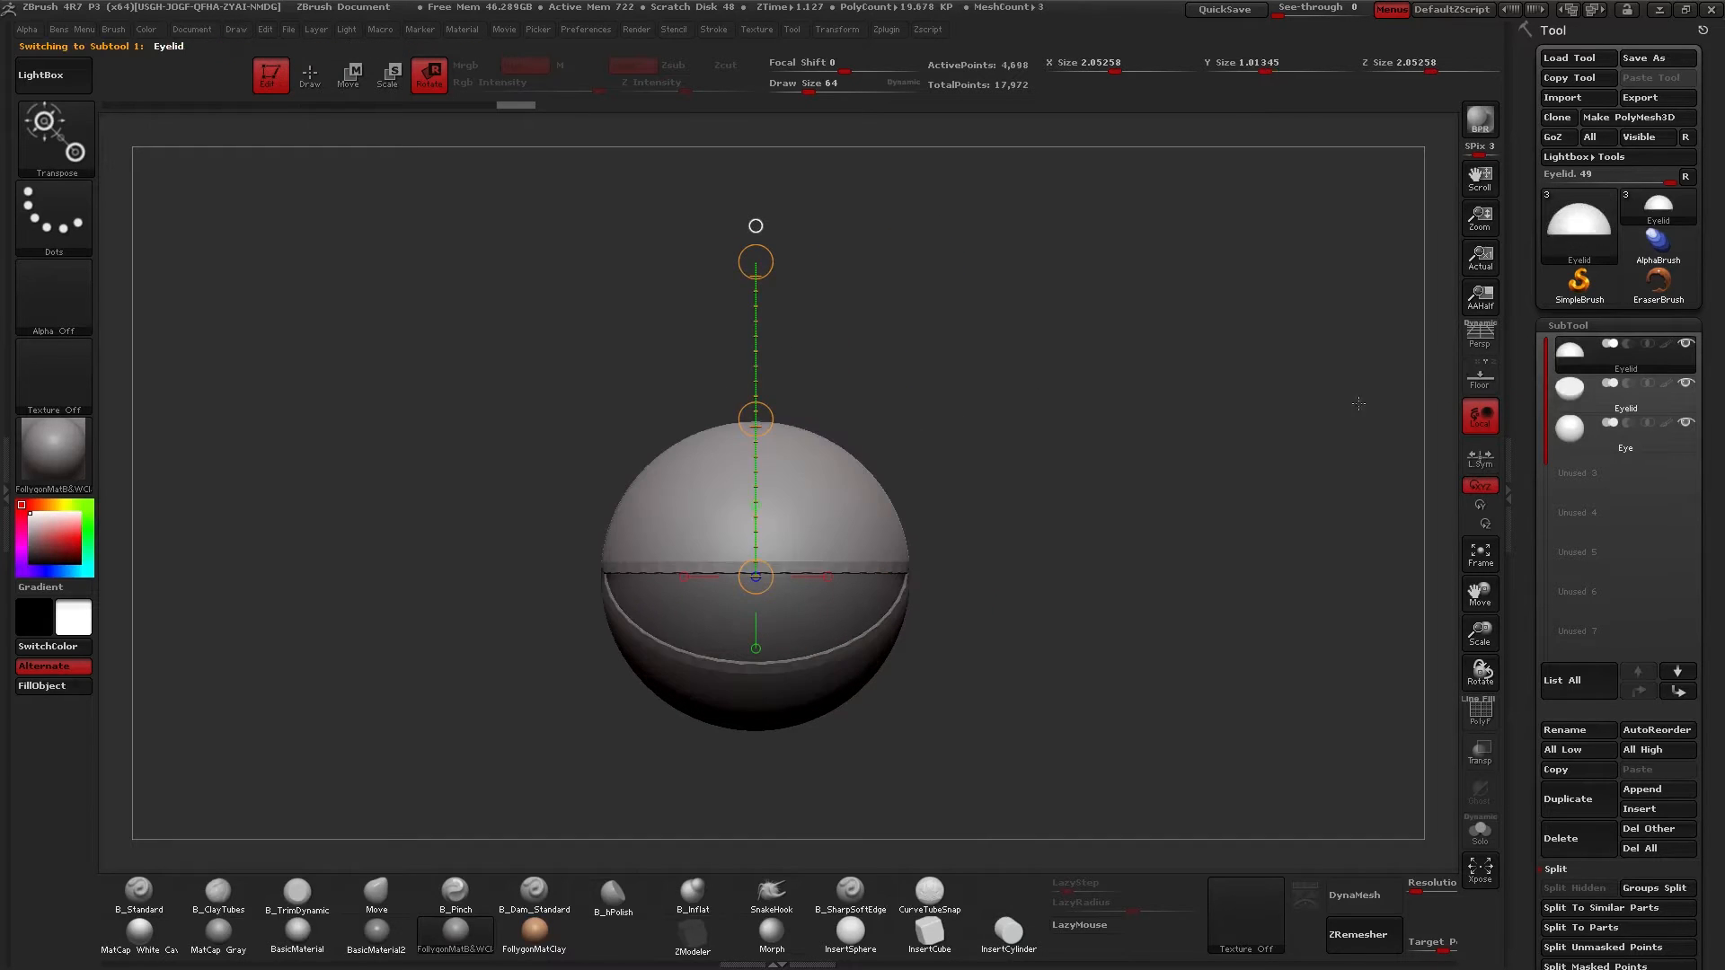
{"action": "right_click_drag", "start_coordinate": [1330, 409], "coordinate": [1167, 444], "text": "shift"}
{"action": "left_click_drag", "start_coordinate": [947, 259], "coordinate": [1099, 355]}
{"action": "key", "text": "q"}
Examine the capped faces of the upper and lower Eyelid halves in Solo with PolyFrame on, and show all subtools again.
{"action": "mouse_move", "coordinate": [1078, 501]}
{"action": "left_mouse_down"}
{"action": "mouse_move", "coordinate": [1226, 566]}
{"action": "mouse_move", "coordinate": [1074, 472]}
{"action": "mouse_move", "coordinate": [944, 455]}
{"action": "mouse_move", "coordinate": [906, 521]}
{"action": "mouse_move", "coordinate": [924, 509]}
{"action": "left_mouse_up"}
{"action": "key", "text": "shift+f"}
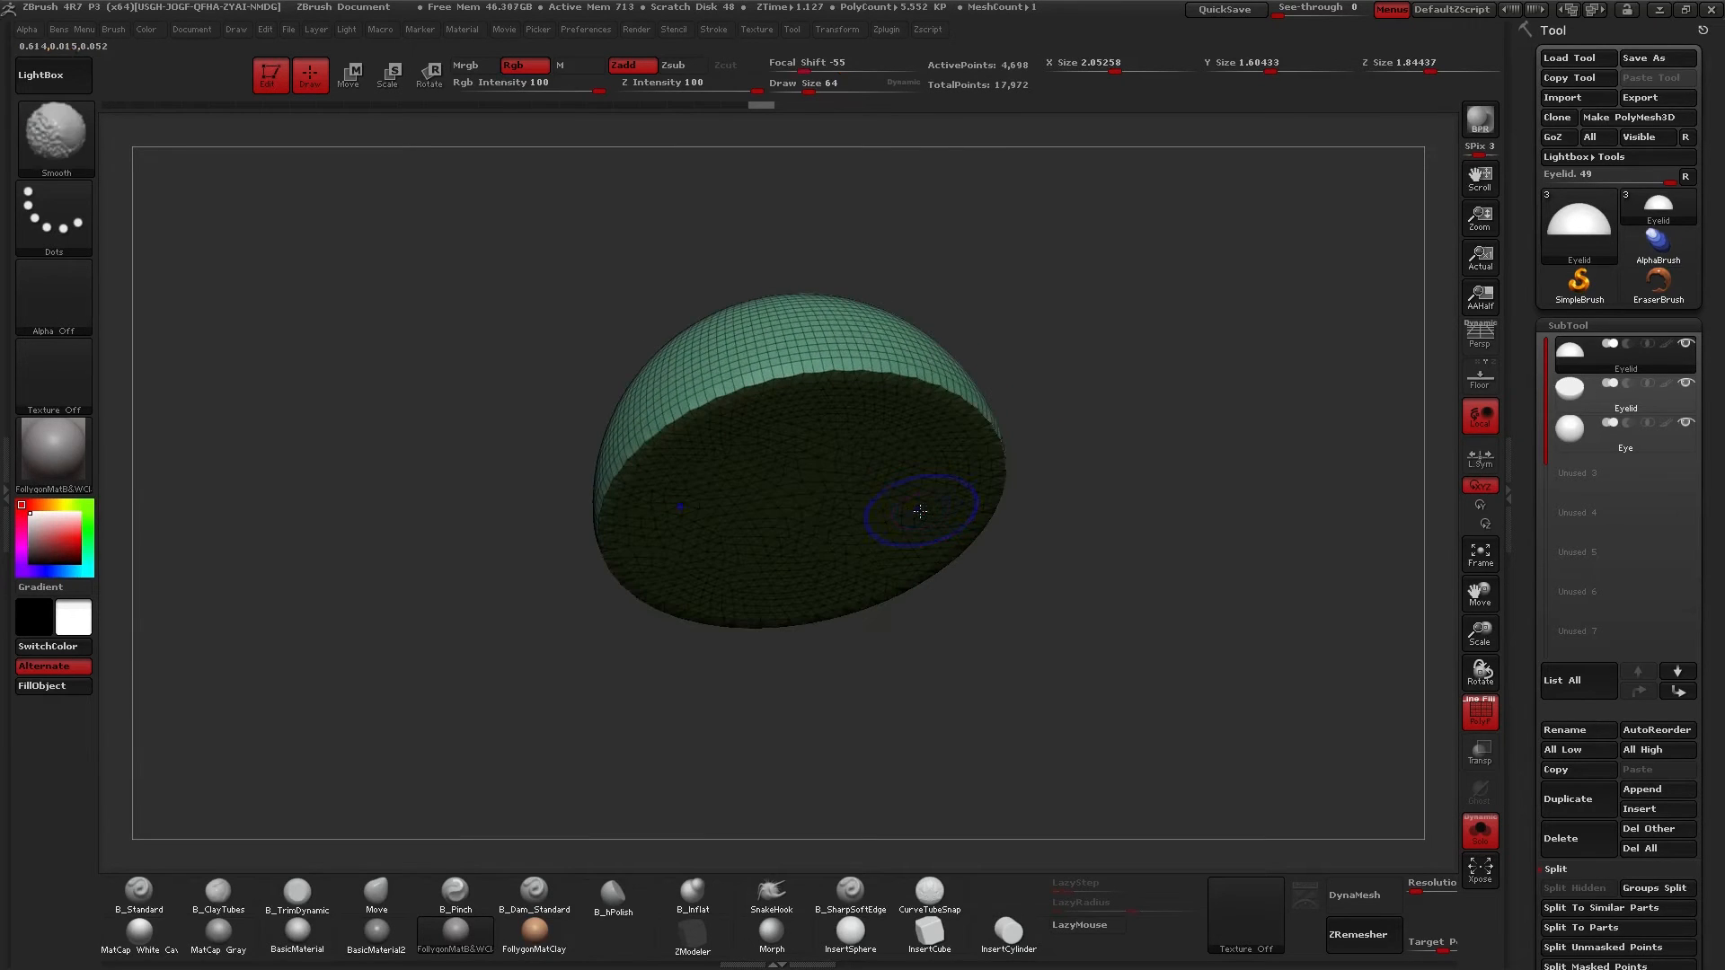
{"action": "key", "text": "shift+f"}
{"action": "key", "text": "shift+f"}
{"action": "key", "text": "Down"}
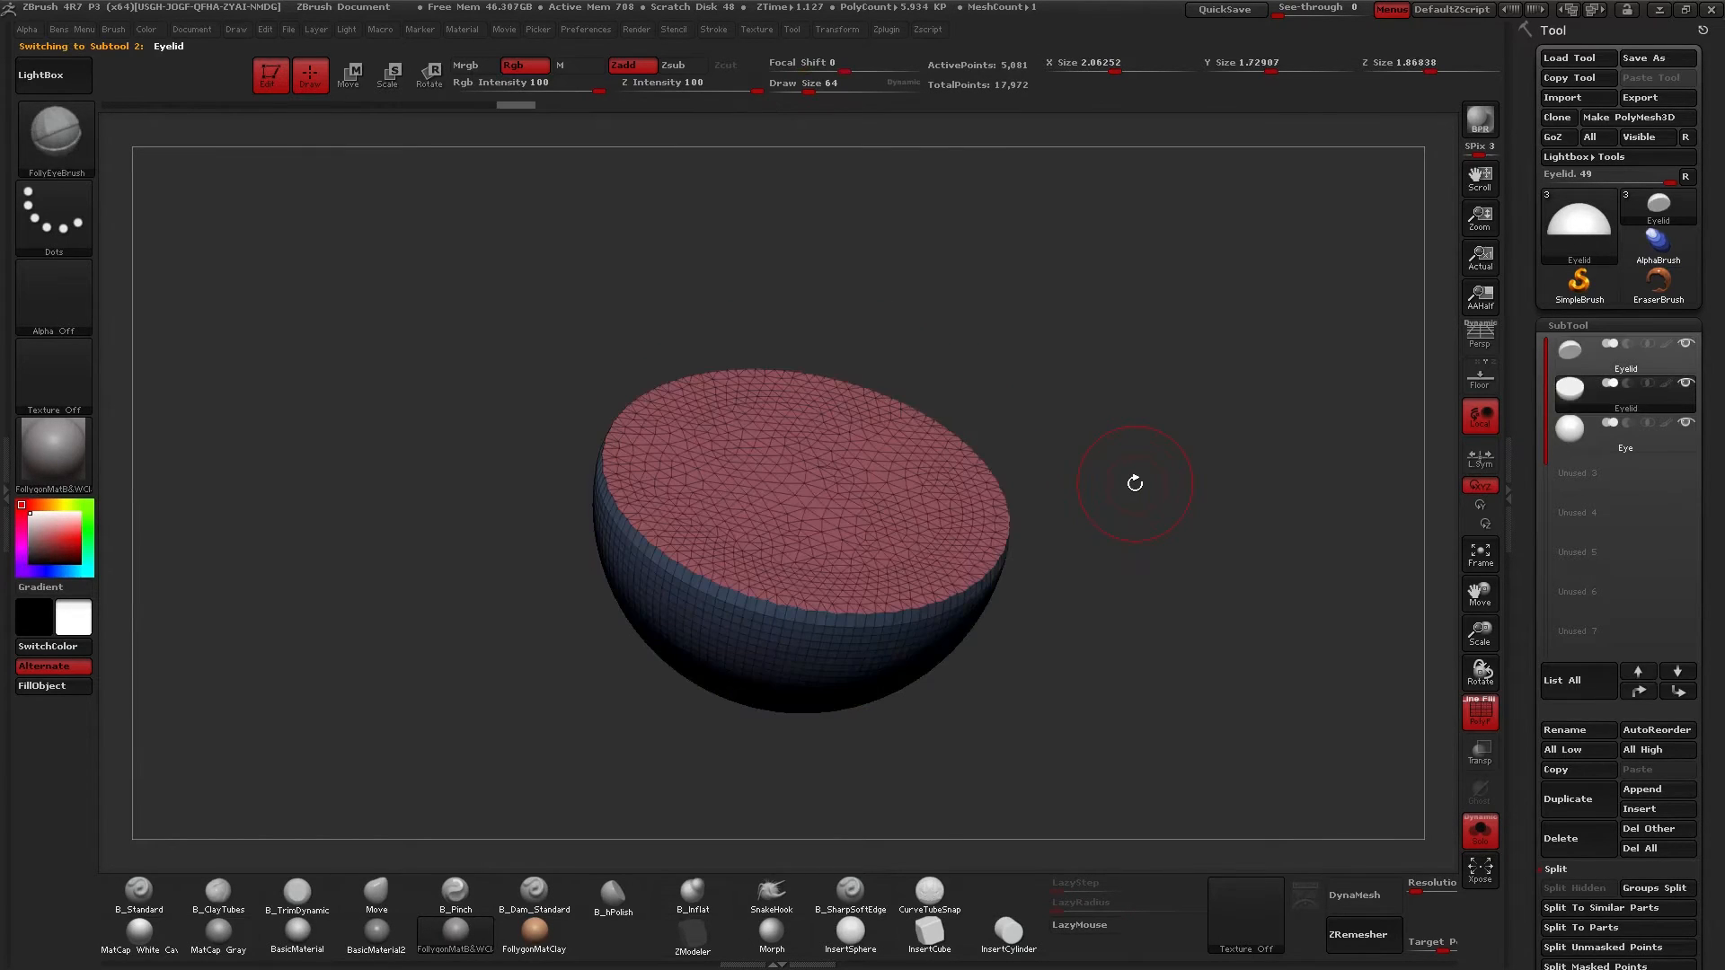
{"action": "key", "text": "shift+s"}
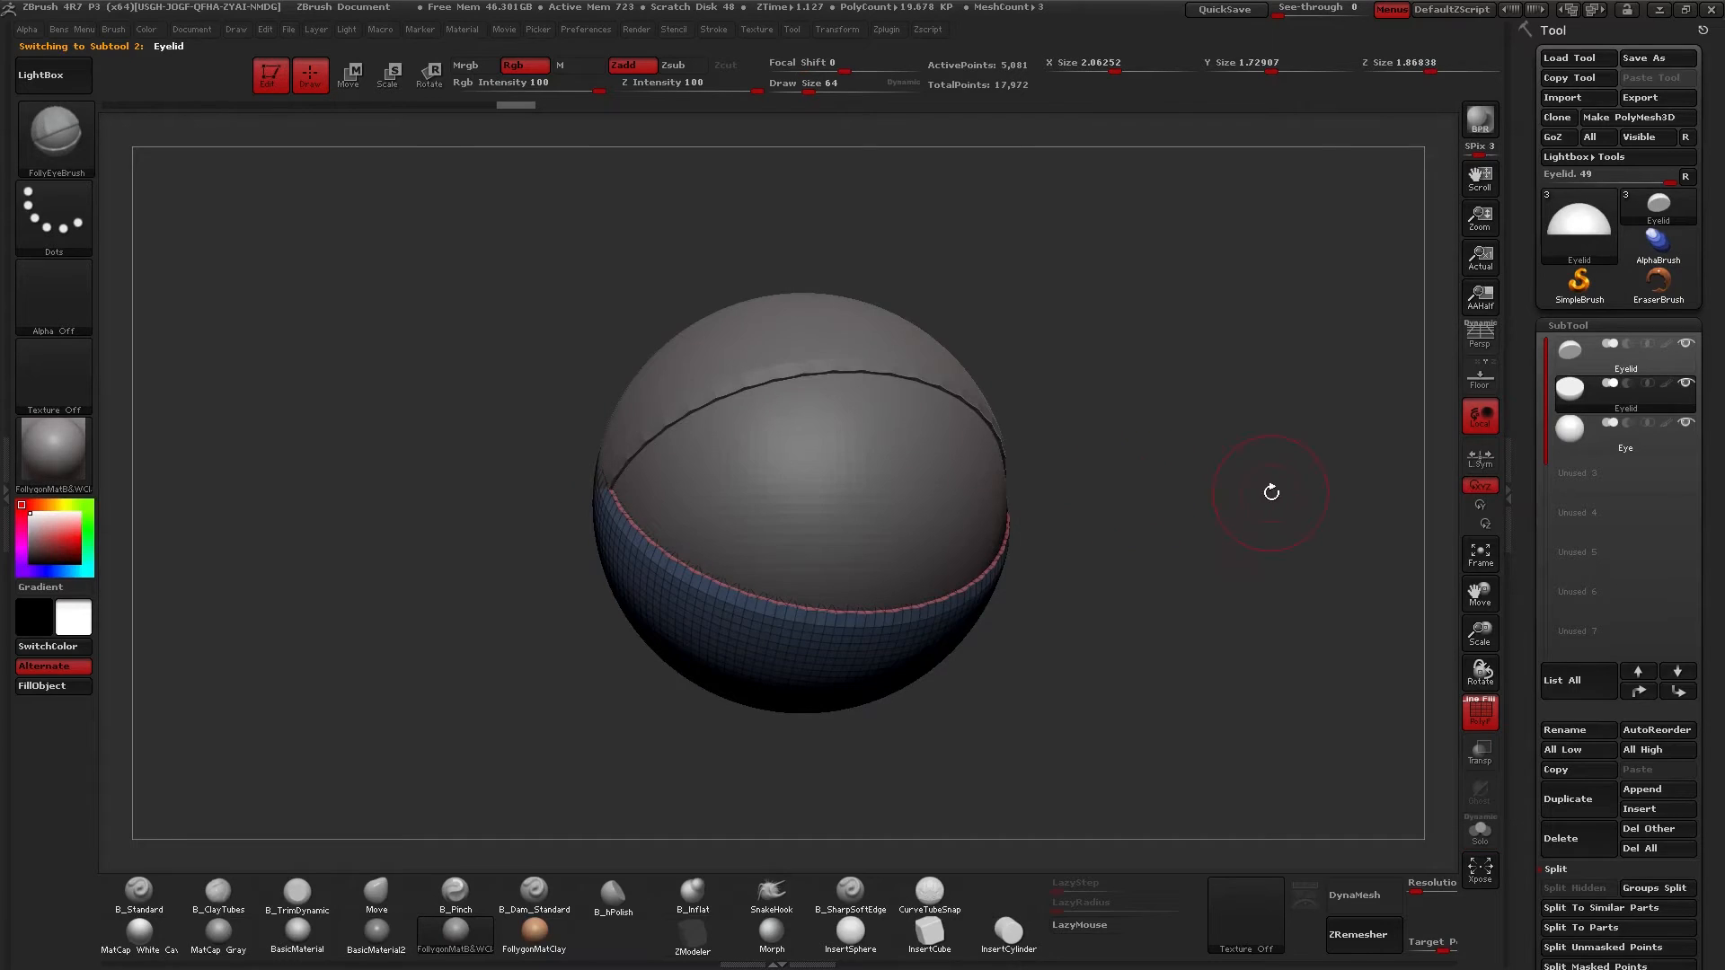
Isolate the upper Eyelid half in Solo and set ZRemesher to a Target Polygons Count of 0.1 with KeepGroups on.
{"action": "left_click_drag", "start_coordinate": [1272, 492], "coordinate": [1108, 461]}
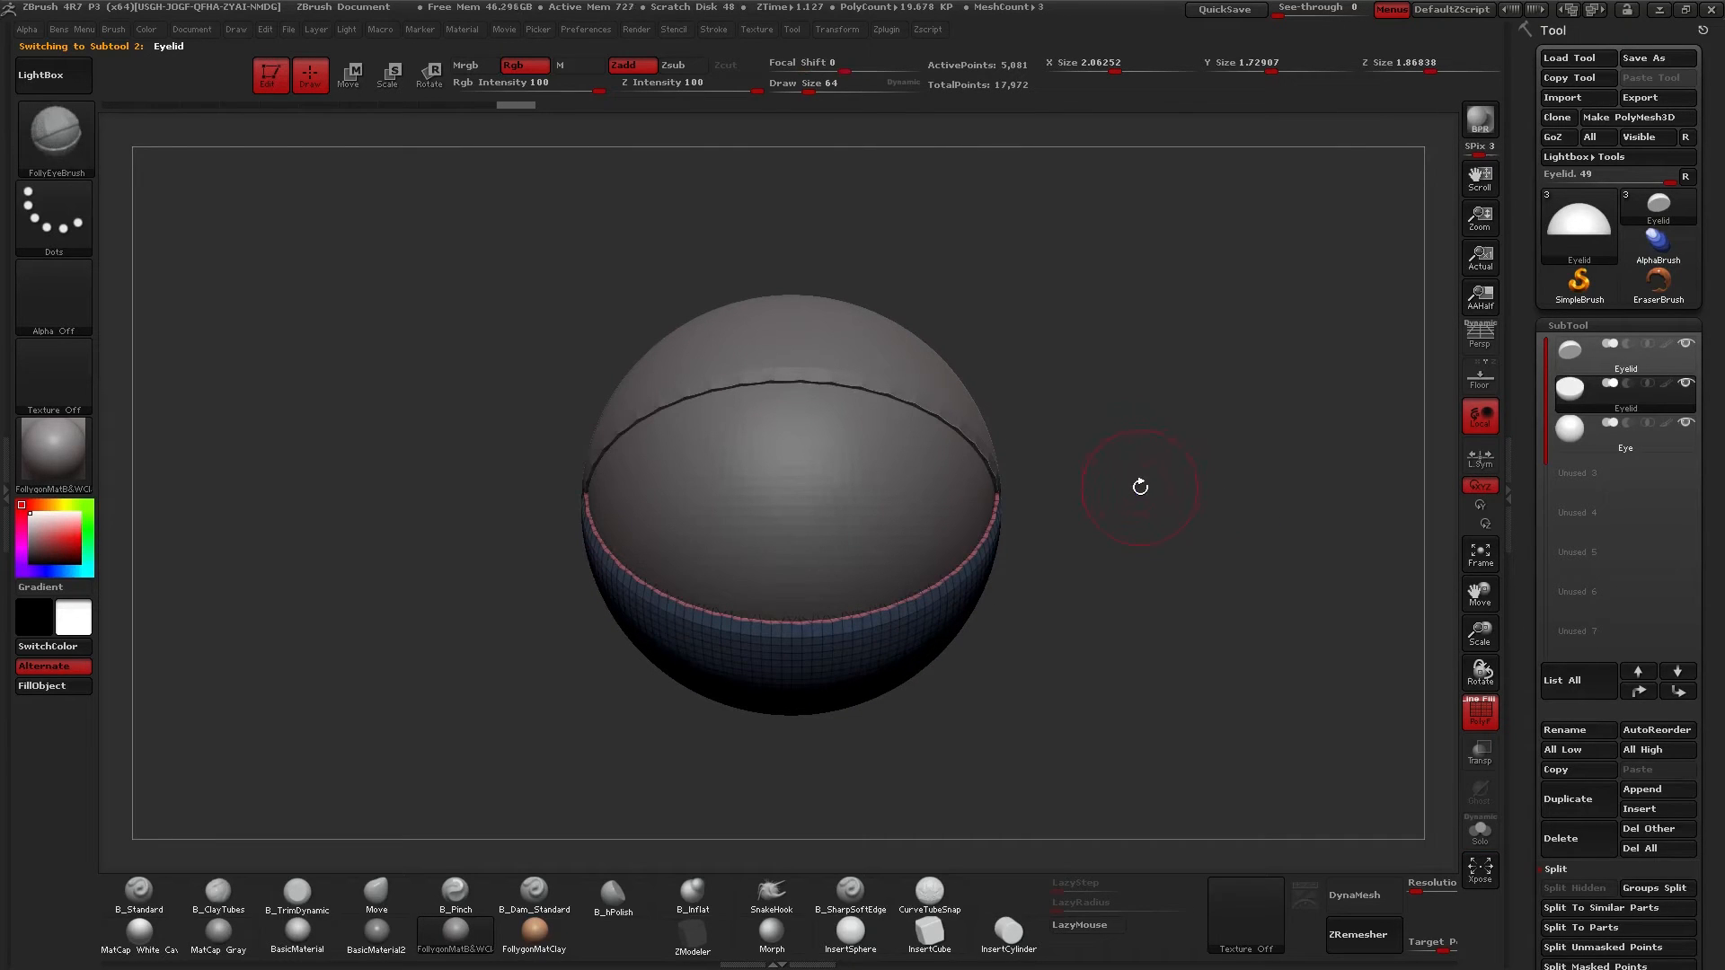
{"action": "key", "text": "Up"}
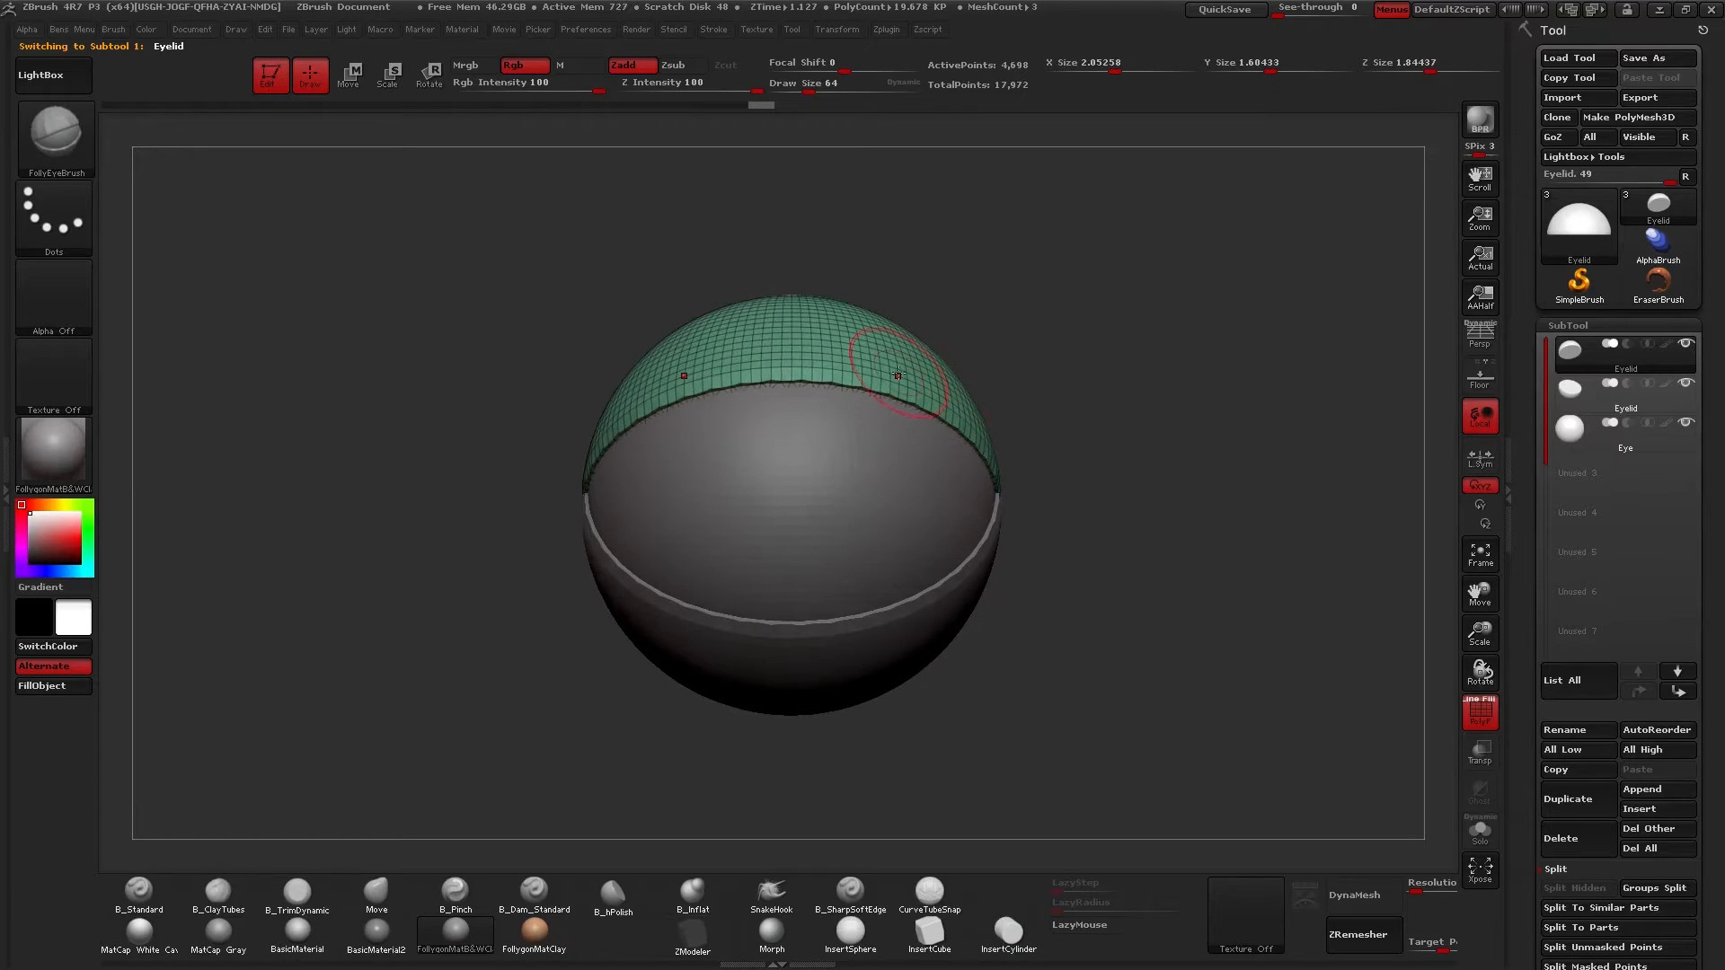
{"action": "key", "text": "alt+s"}
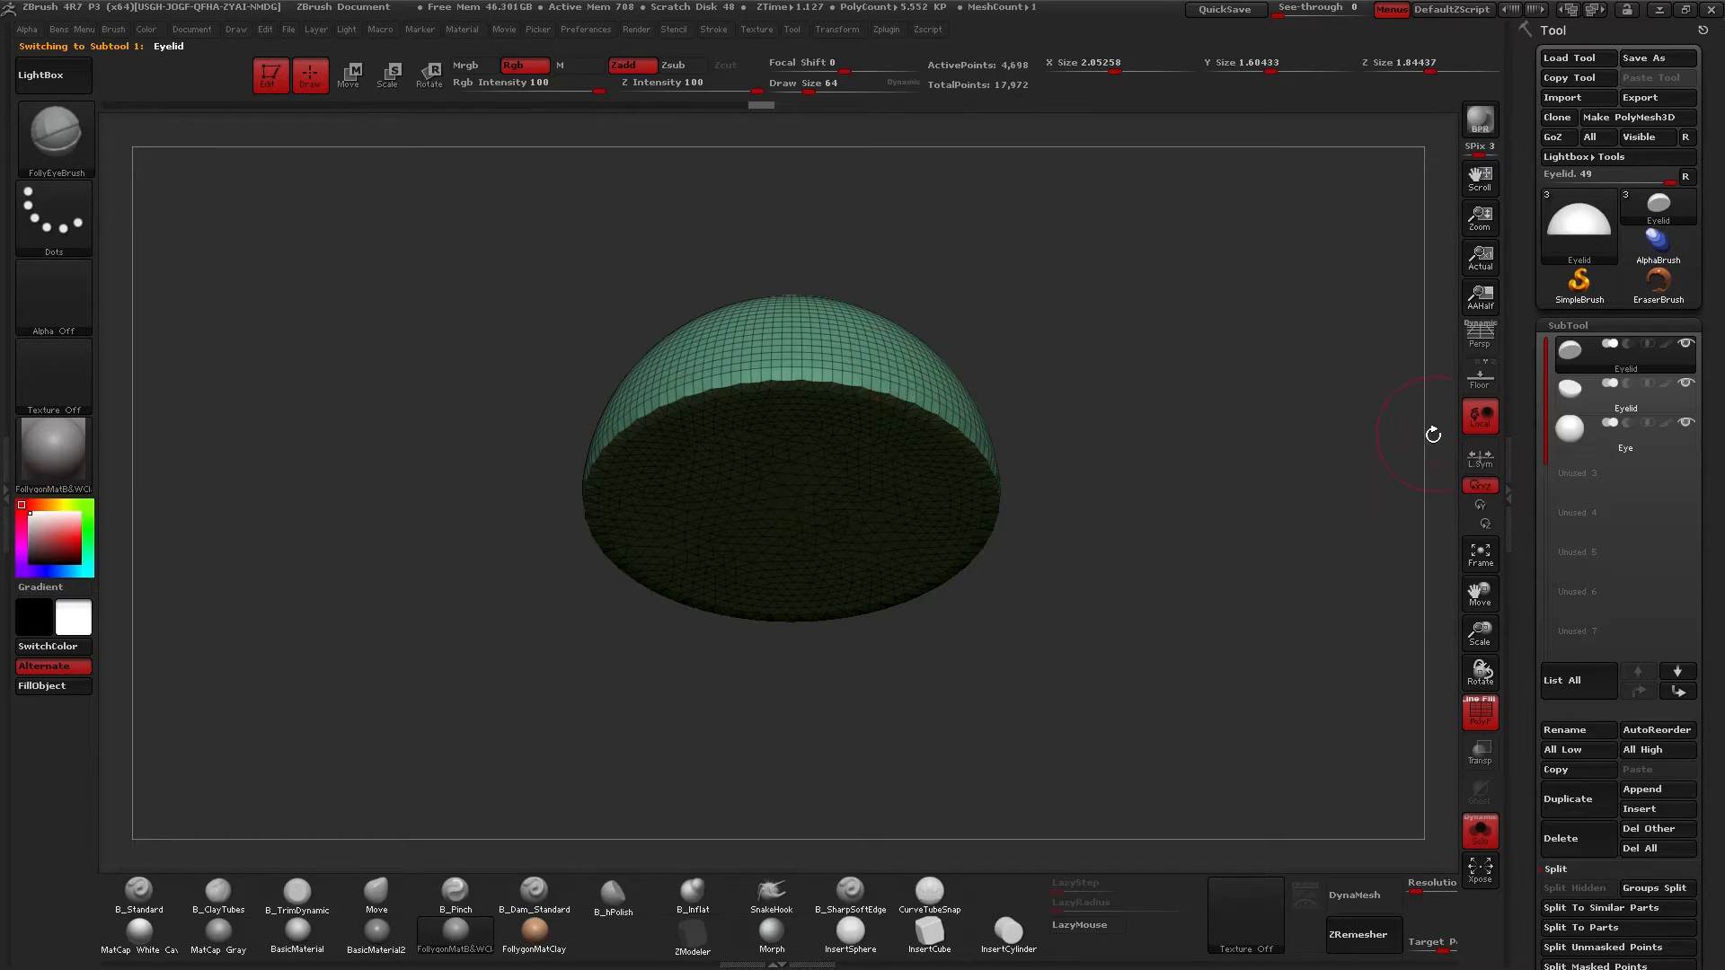
{"action": "scroll", "coordinate": [1546, 432], "scroll_direction": "down", "scroll_amount": 5}
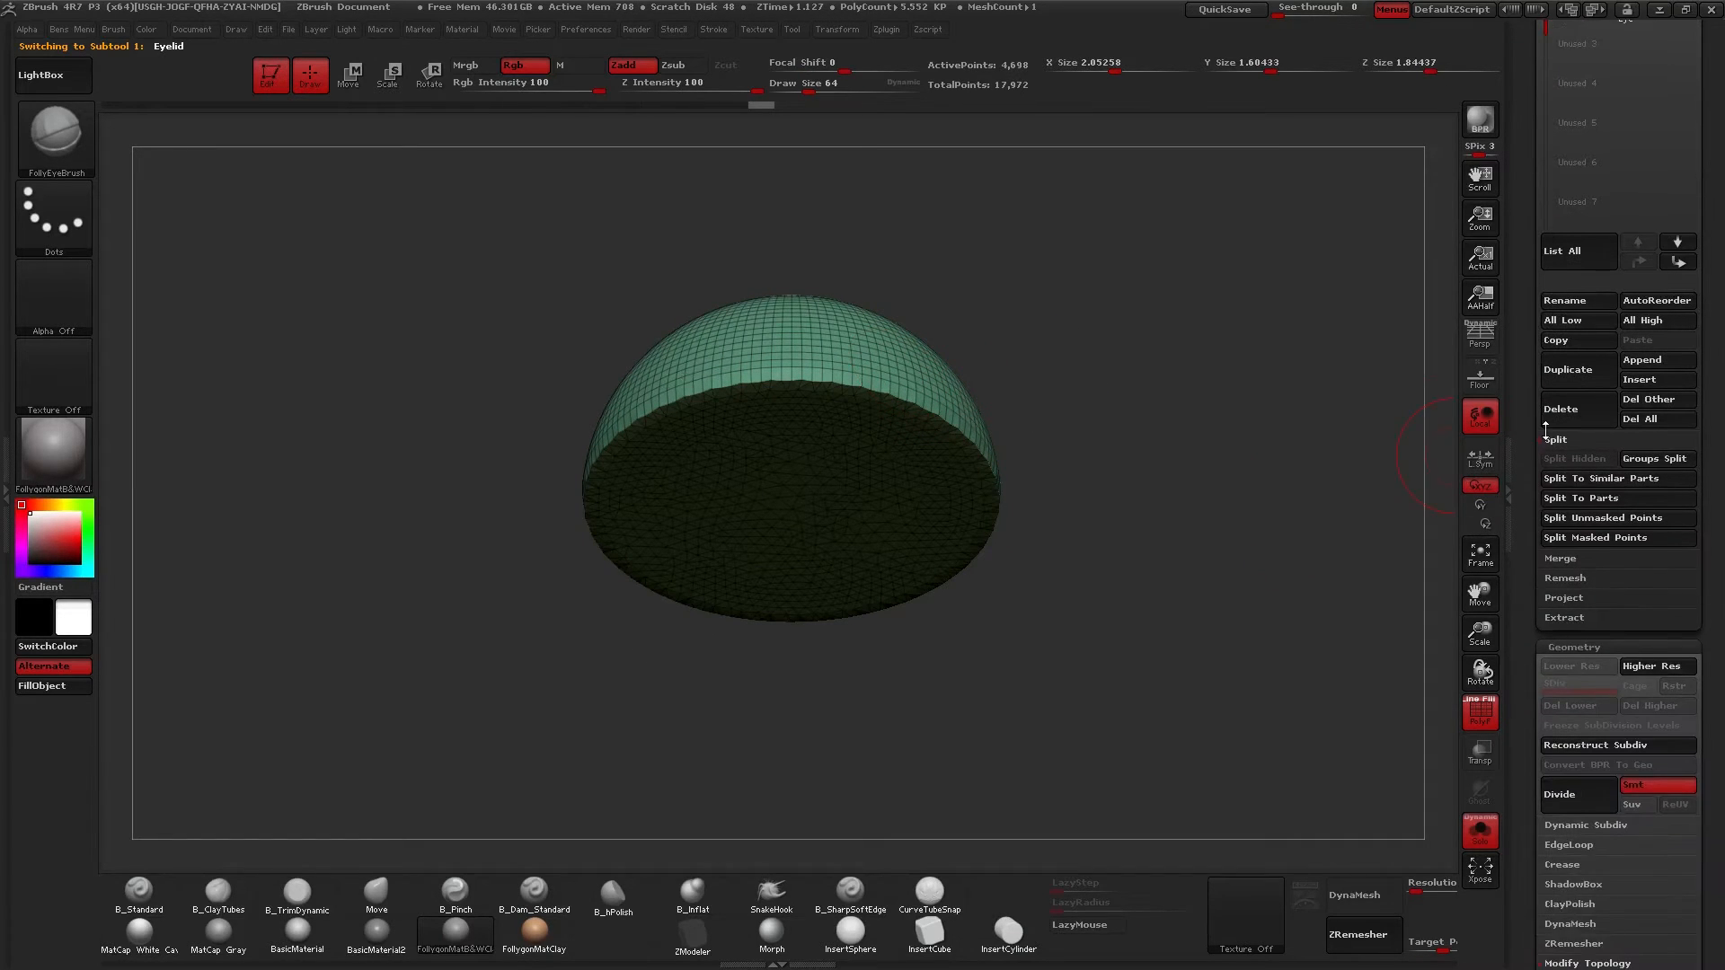
{"action": "scroll", "coordinate": [1545, 431], "scroll_direction": "down", "scroll_amount": 4}
{"action": "left_click", "coordinate": [1574, 604]}
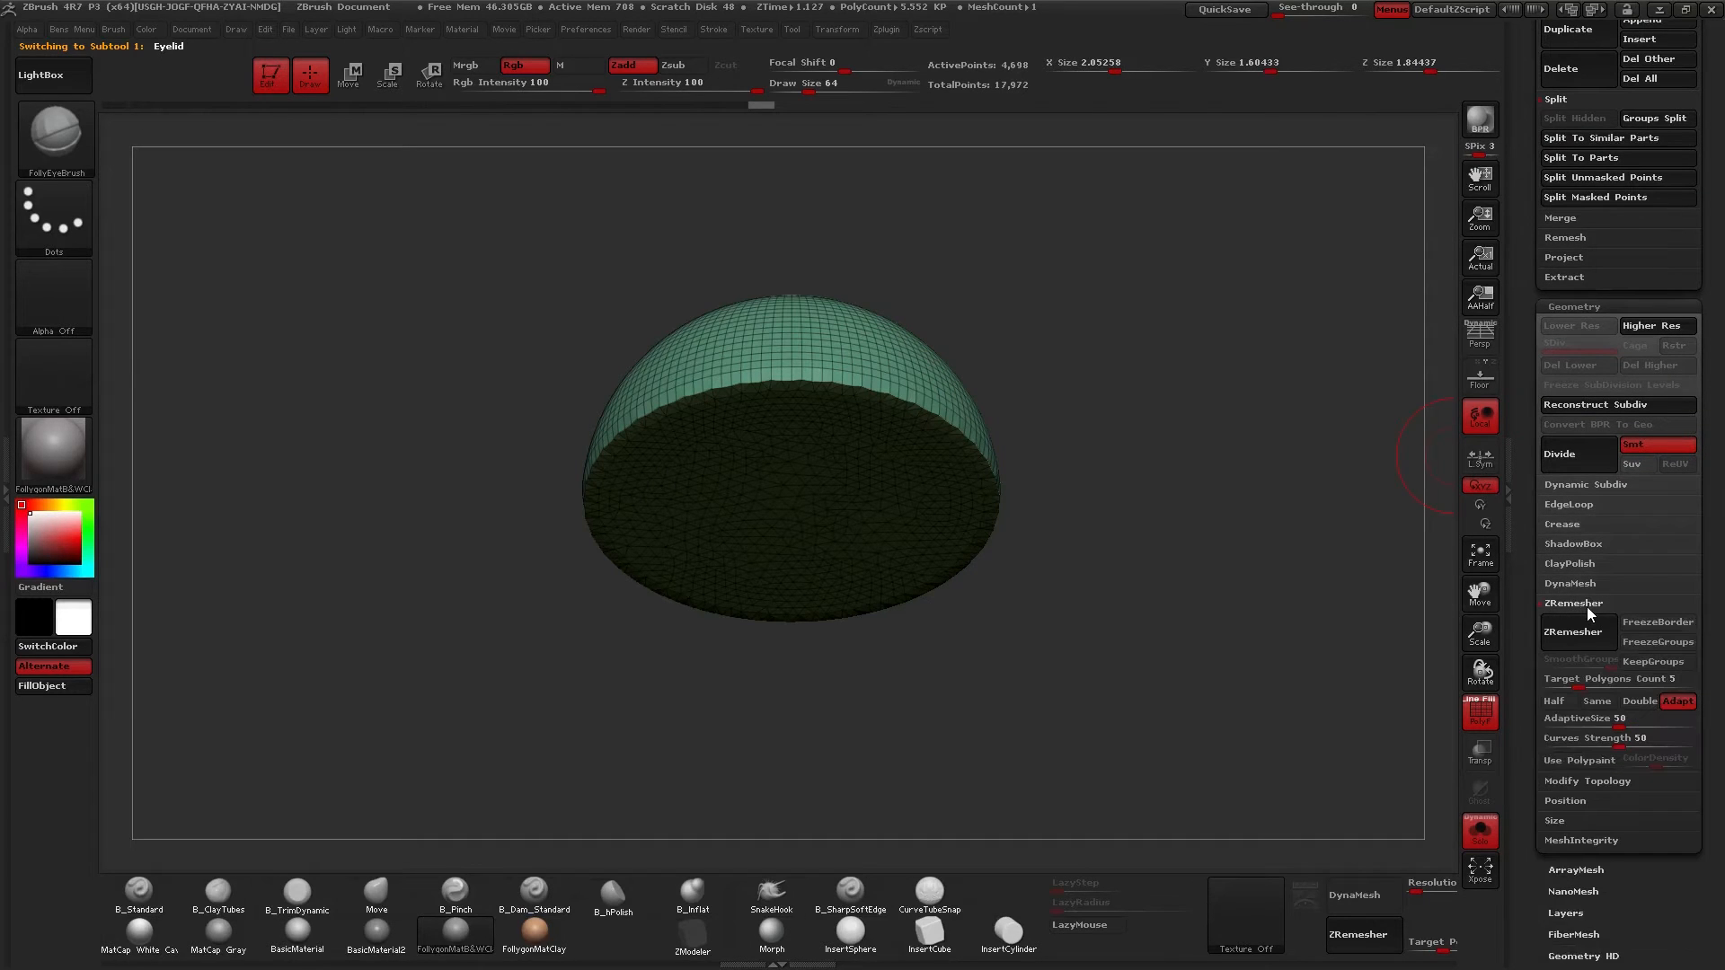
{"action": "left_click", "coordinate": [1585, 685]}
{"action": "left_click_drag", "start_coordinate": [1585, 686], "coordinate": [1537, 685]}
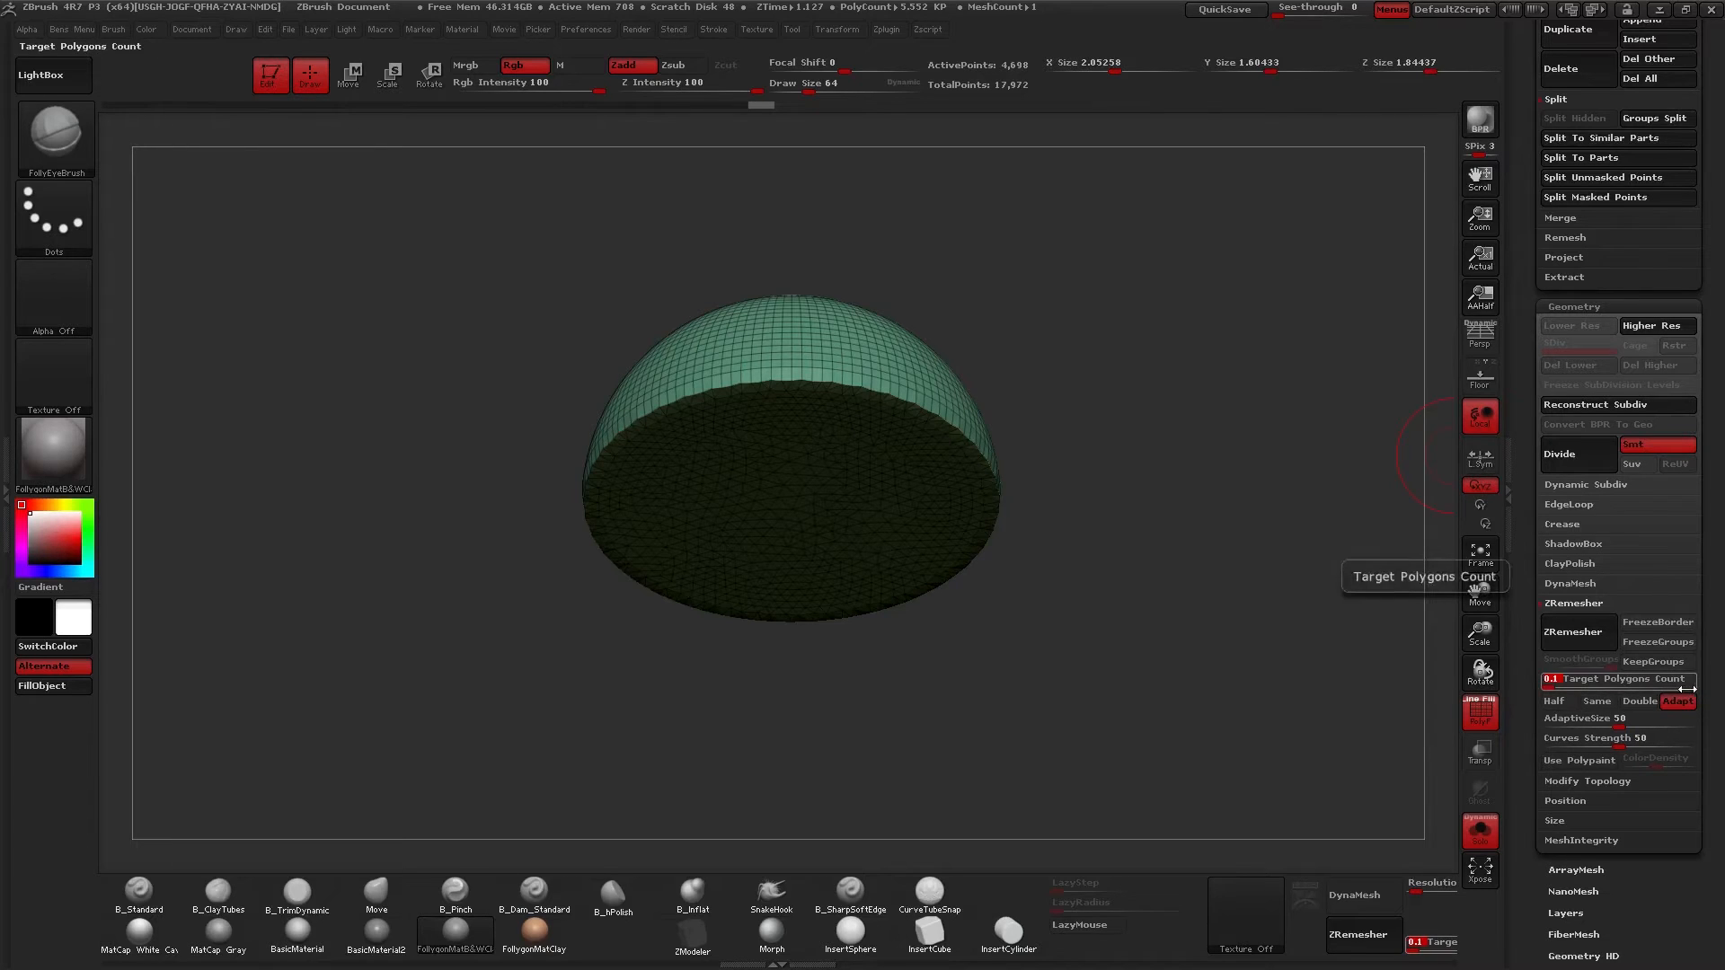
{"action": "left_click", "coordinate": [1652, 661]}
Check the upper Eyelid half's capped face and remesh this half with ZRemesher.
{"action": "left_click_drag", "start_coordinate": [1054, 597], "coordinate": [1033, 517]}
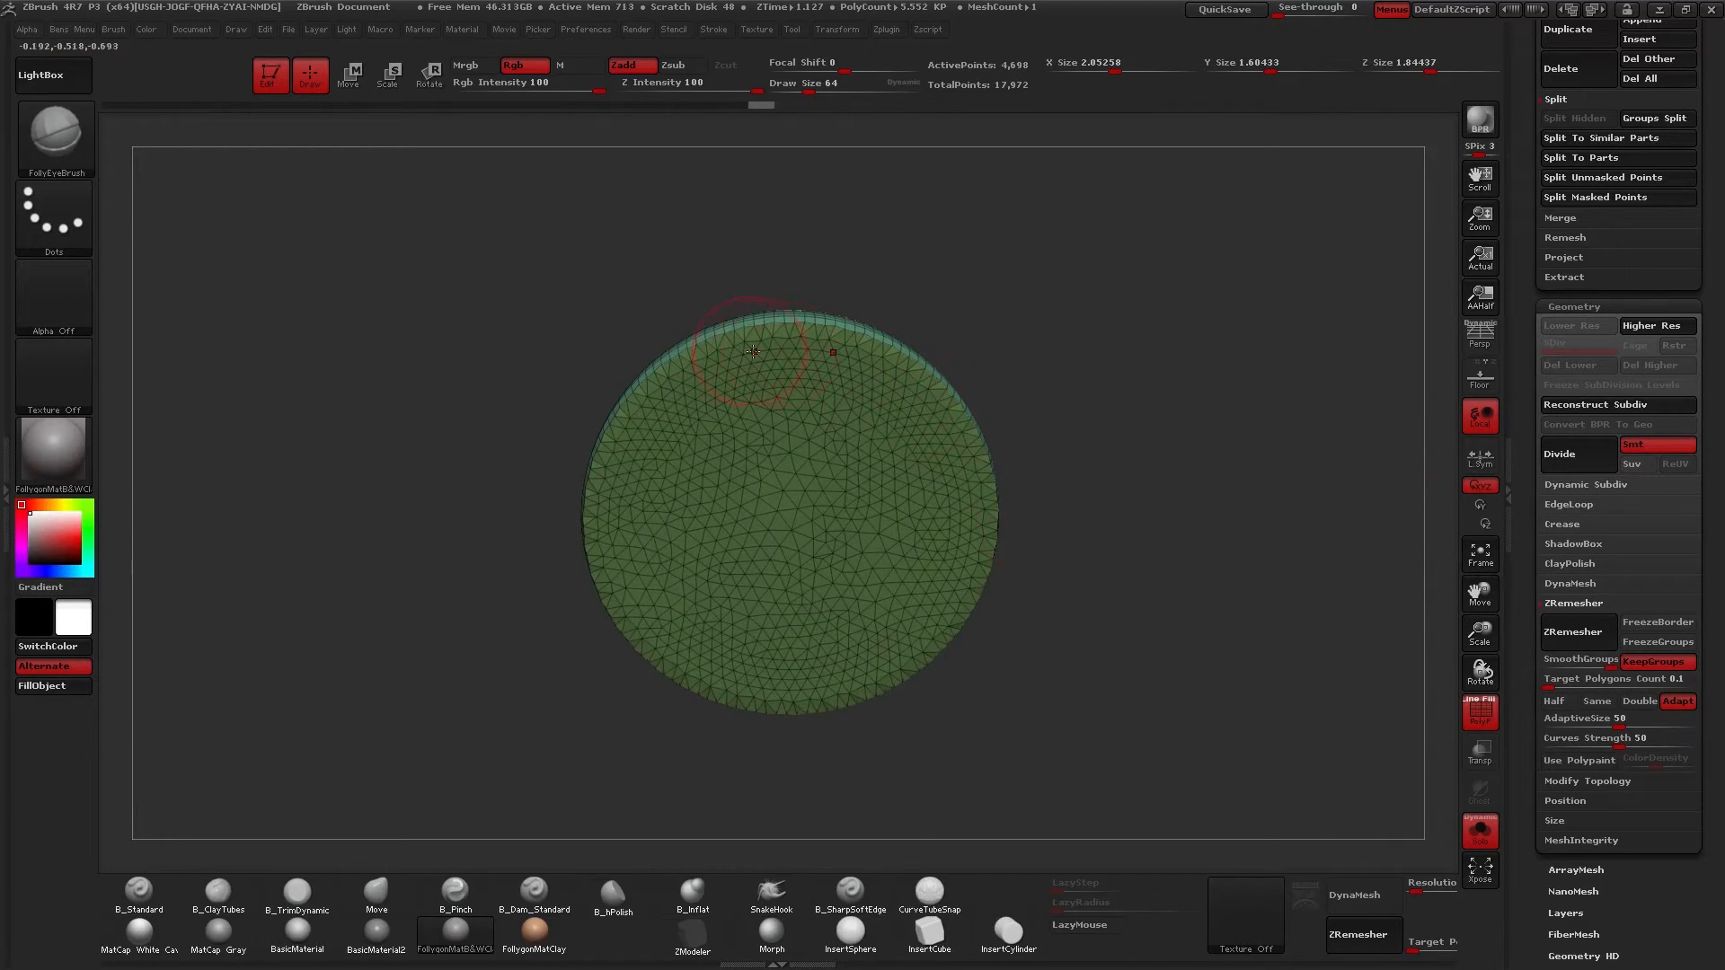
{"action": "left_click_drag", "start_coordinate": [1009, 486], "coordinate": [1005, 543]}
{"action": "left_click_drag", "start_coordinate": [1182, 570], "coordinate": [1145, 517]}
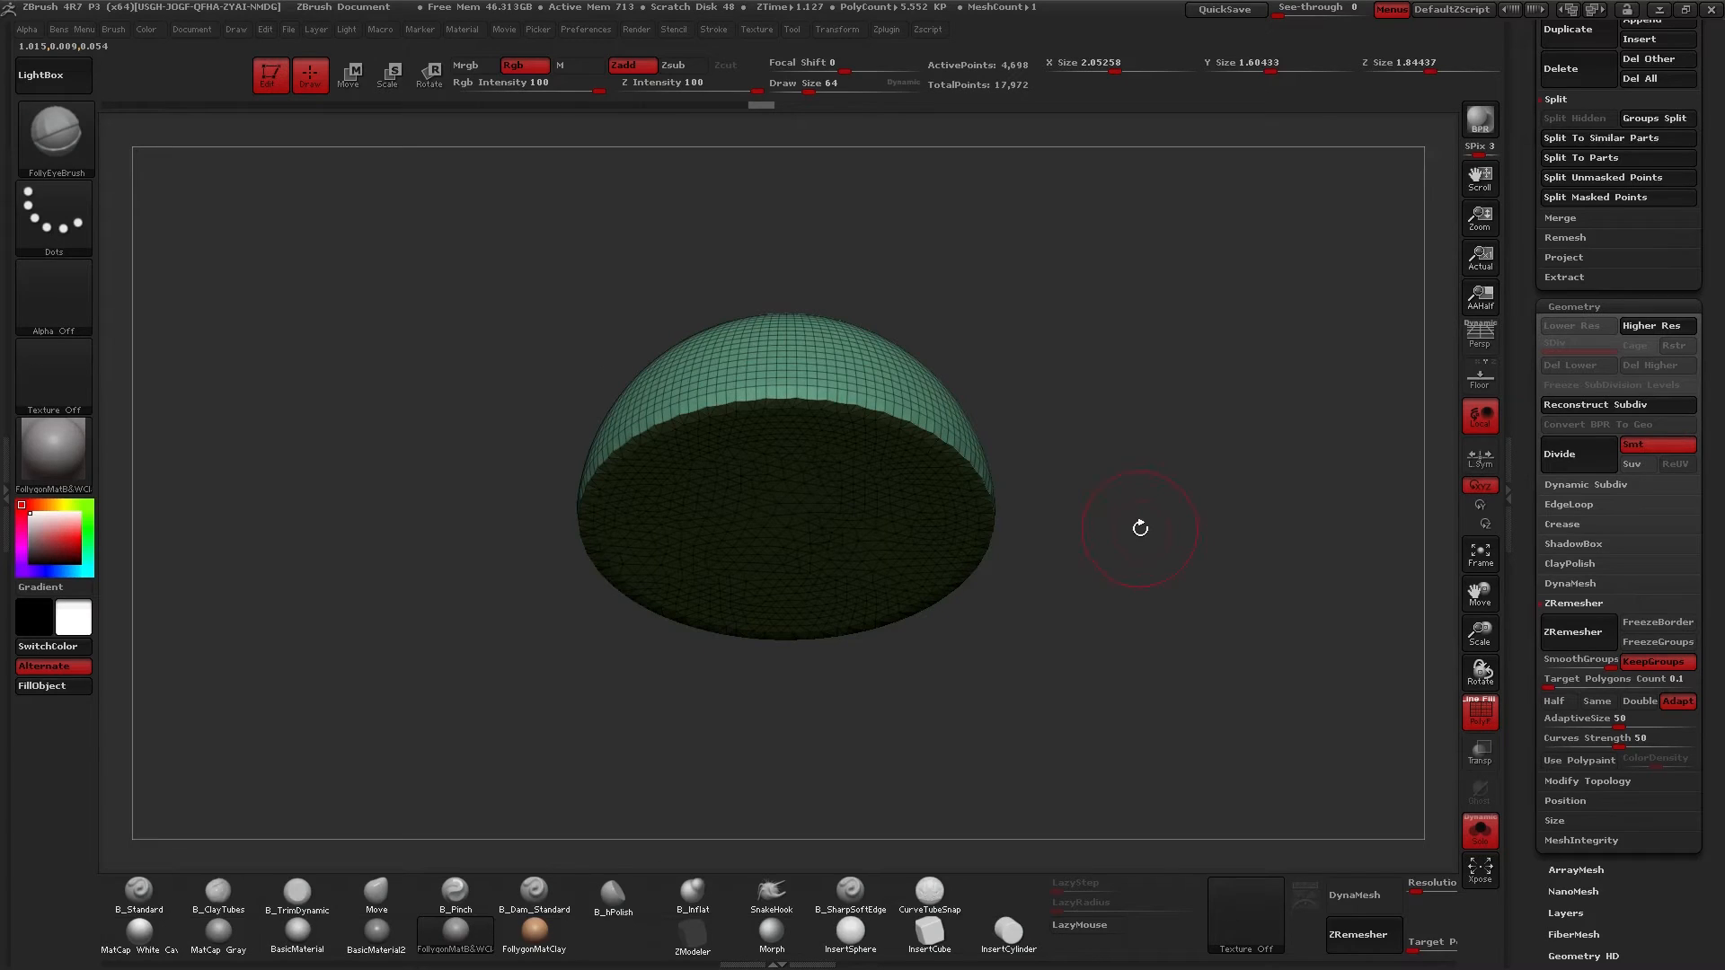
{"action": "left_click", "coordinate": [1564, 636]}
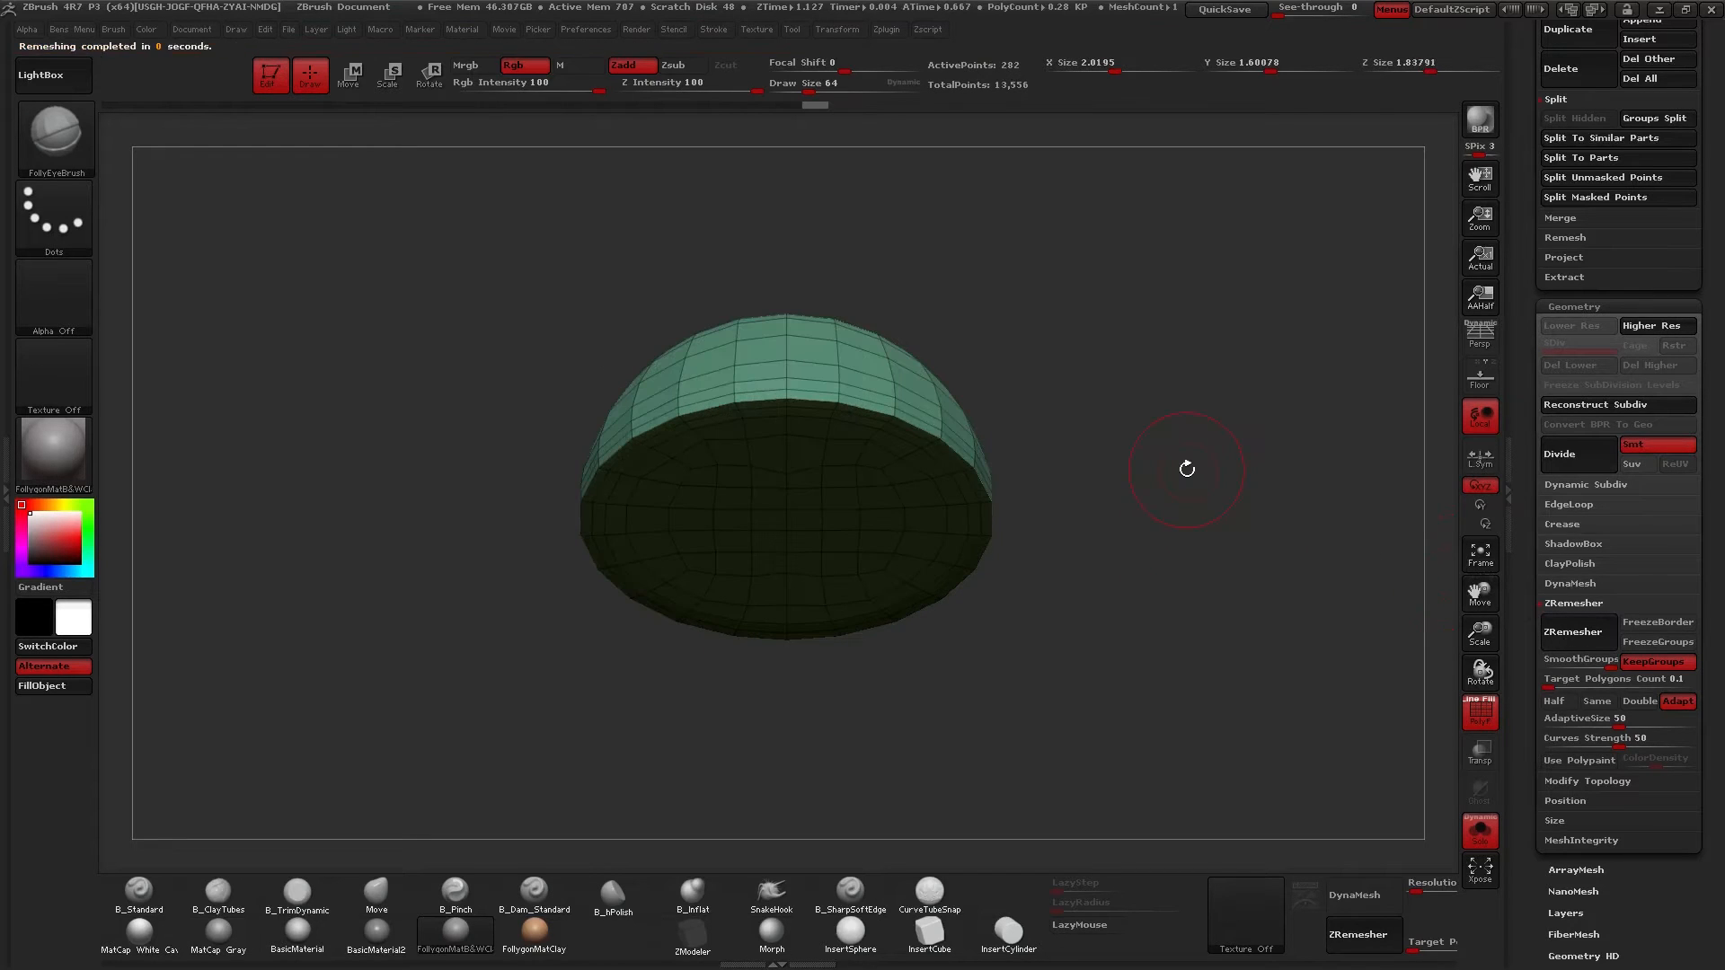
{"action": "mouse_move", "coordinate": [895, 607]}
{"action": "left_mouse_down"}
{"action": "mouse_move", "coordinate": [982, 576]}
{"action": "mouse_move", "coordinate": [888, 632]}
{"action": "left_mouse_up"}
Isolate the lower Eyelid half and remesh it with ZRemesher at Target Polygons Count 0.1 with KeepGroups on.
{"action": "key", "text": "alt+s"}
{"action": "left_click_drag", "start_coordinate": [1023, 687], "coordinate": [1008, 585]}
{"action": "left_click", "coordinate": [1007, 581], "text": "alt"}
{"action": "key", "text": "alt+s"}
{"action": "left_click_drag", "start_coordinate": [1608, 679], "coordinate": [1528, 694]}
{"action": "left_click", "coordinate": [1645, 662]}
{"action": "left_click", "coordinate": [1603, 634]}
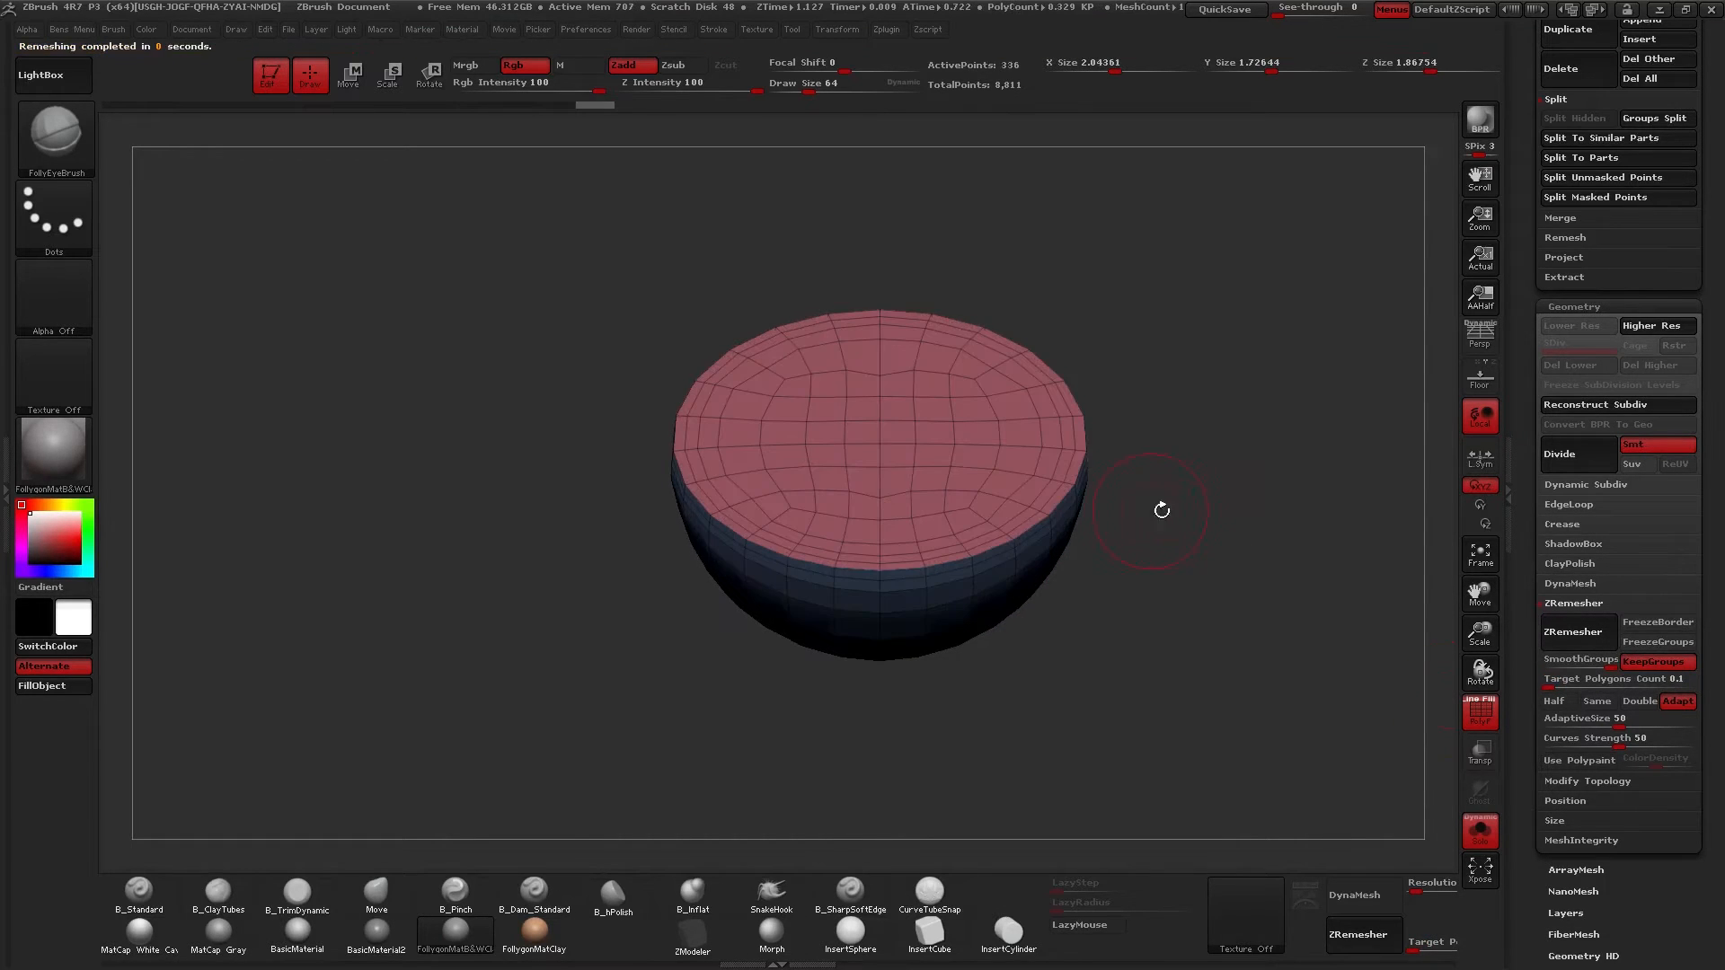
{"action": "left_click_drag", "start_coordinate": [1171, 511], "coordinate": [1150, 498]}
QuickSave the project and show all subtools without PolyFrame, with the upper Eyelid half active.
{"action": "left_click", "coordinate": [1225, 10]}
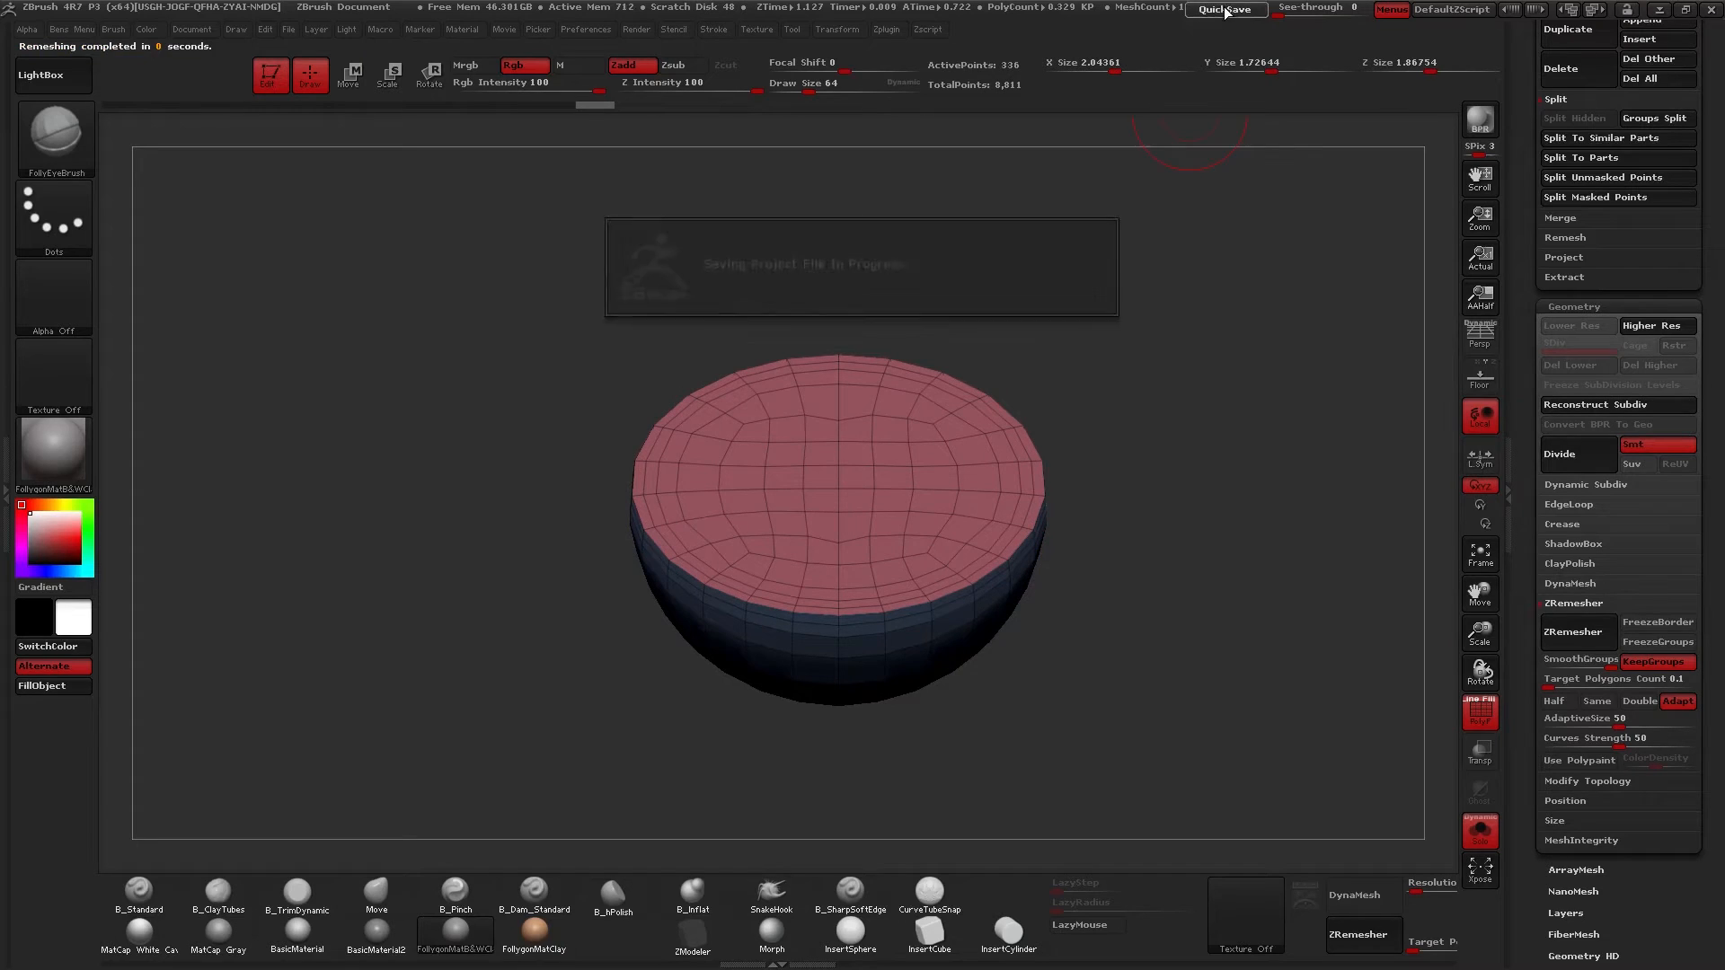
{"action": "key", "text": "shift+f"}
{"action": "key", "text": "alt+s"}
{"action": "left_click_drag", "start_coordinate": [1057, 608], "coordinate": [1050, 642]}
{"action": "left_click_drag", "start_coordinate": [968, 569], "coordinate": [1028, 516], "text": "shift"}
{"action": "left_click", "coordinate": [919, 368], "text": "alt"}
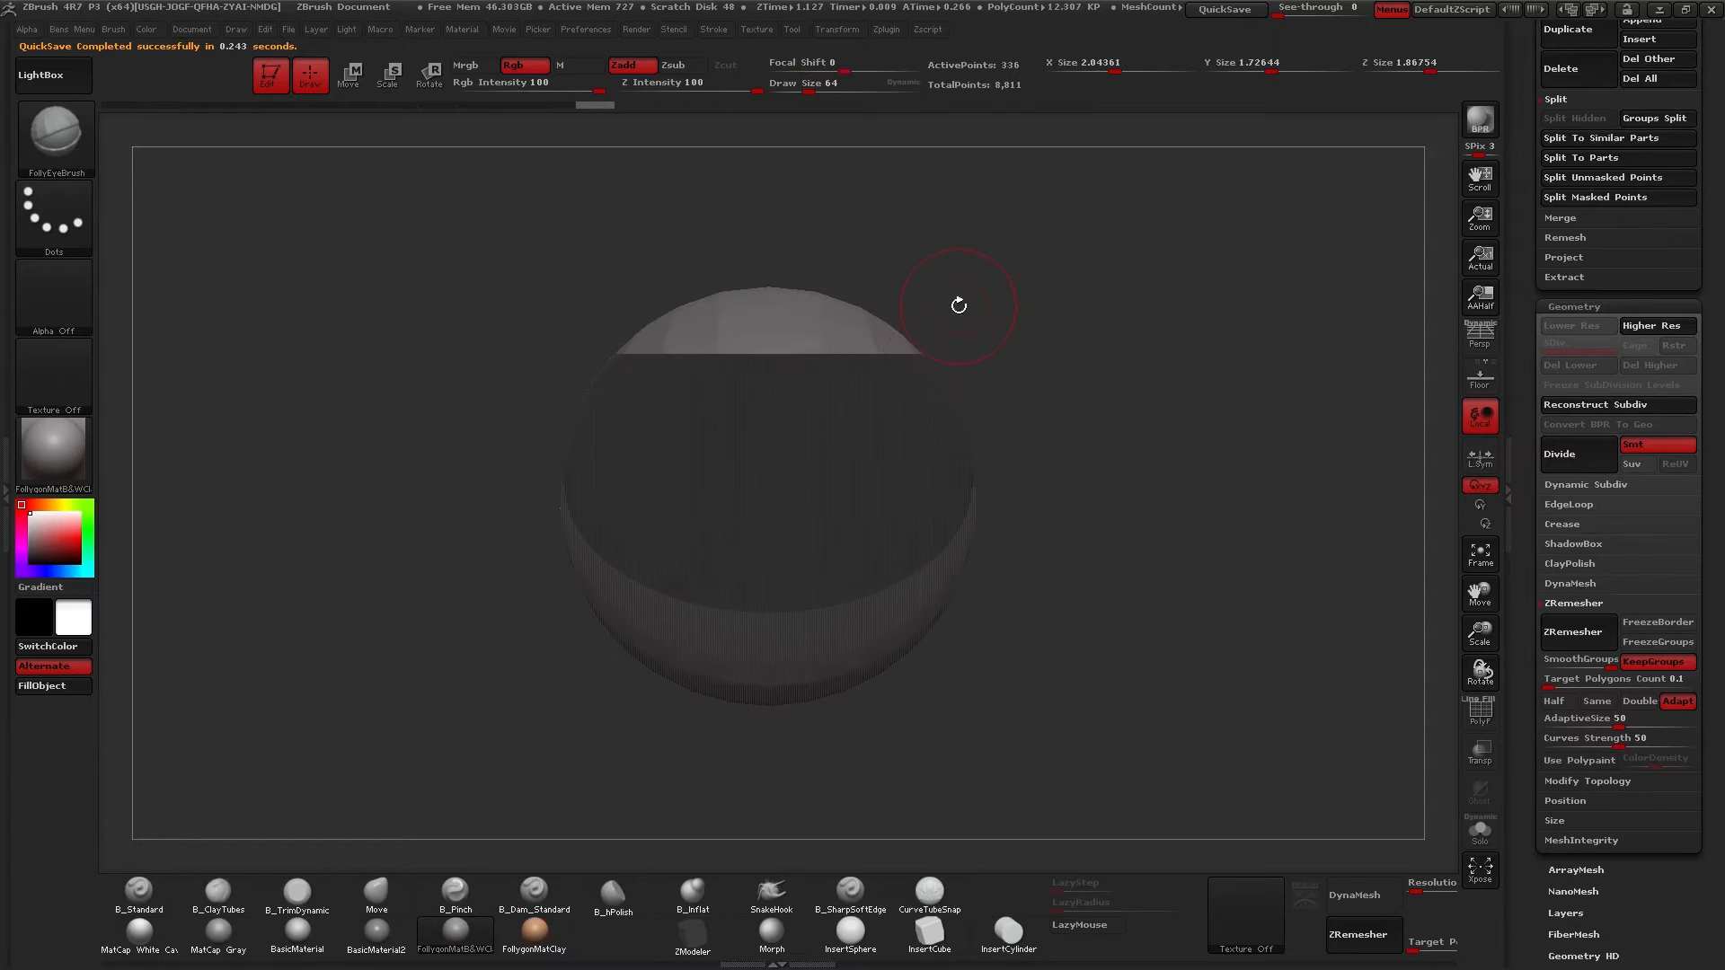
{"action": "left_click", "coordinate": [924, 378], "text": "alt"}
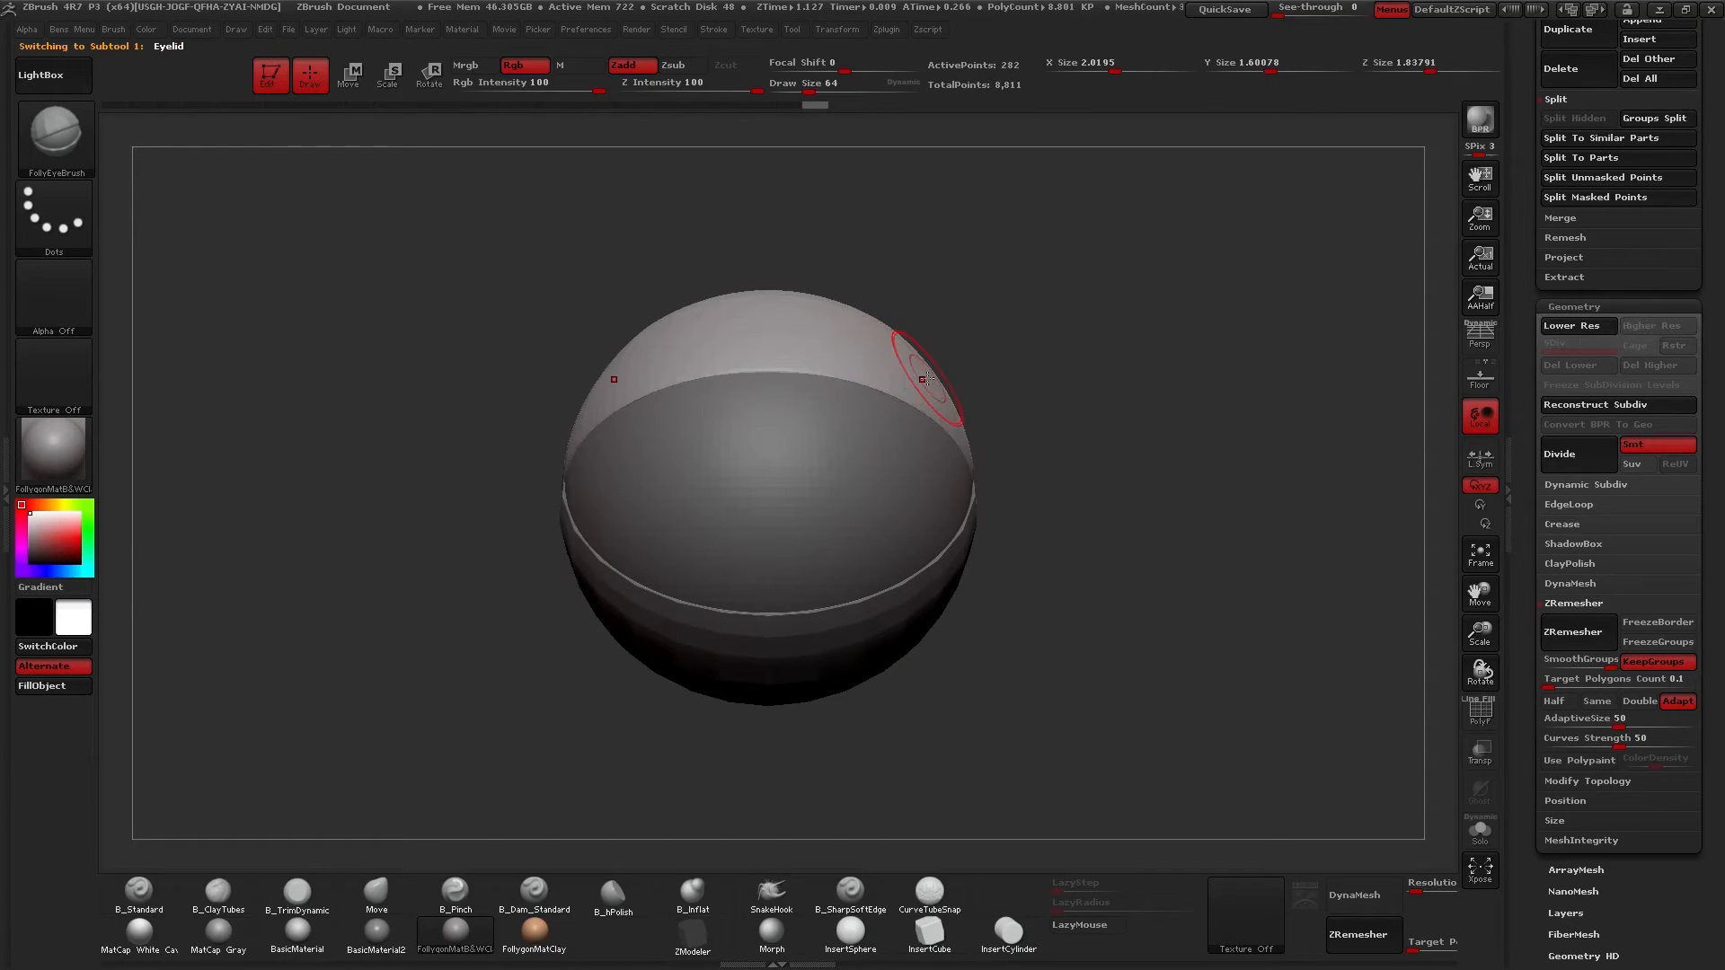
Turn off the subdivision preview on the upper Eyelid half and isolate it in Solo with PolyFrame on.
{"action": "key", "text": "shift+d"}
{"action": "key", "text": "alt+s"}
{"action": "left_click_drag", "start_coordinate": [944, 381], "coordinate": [924, 347]}
{"action": "key", "text": "shift+f"}
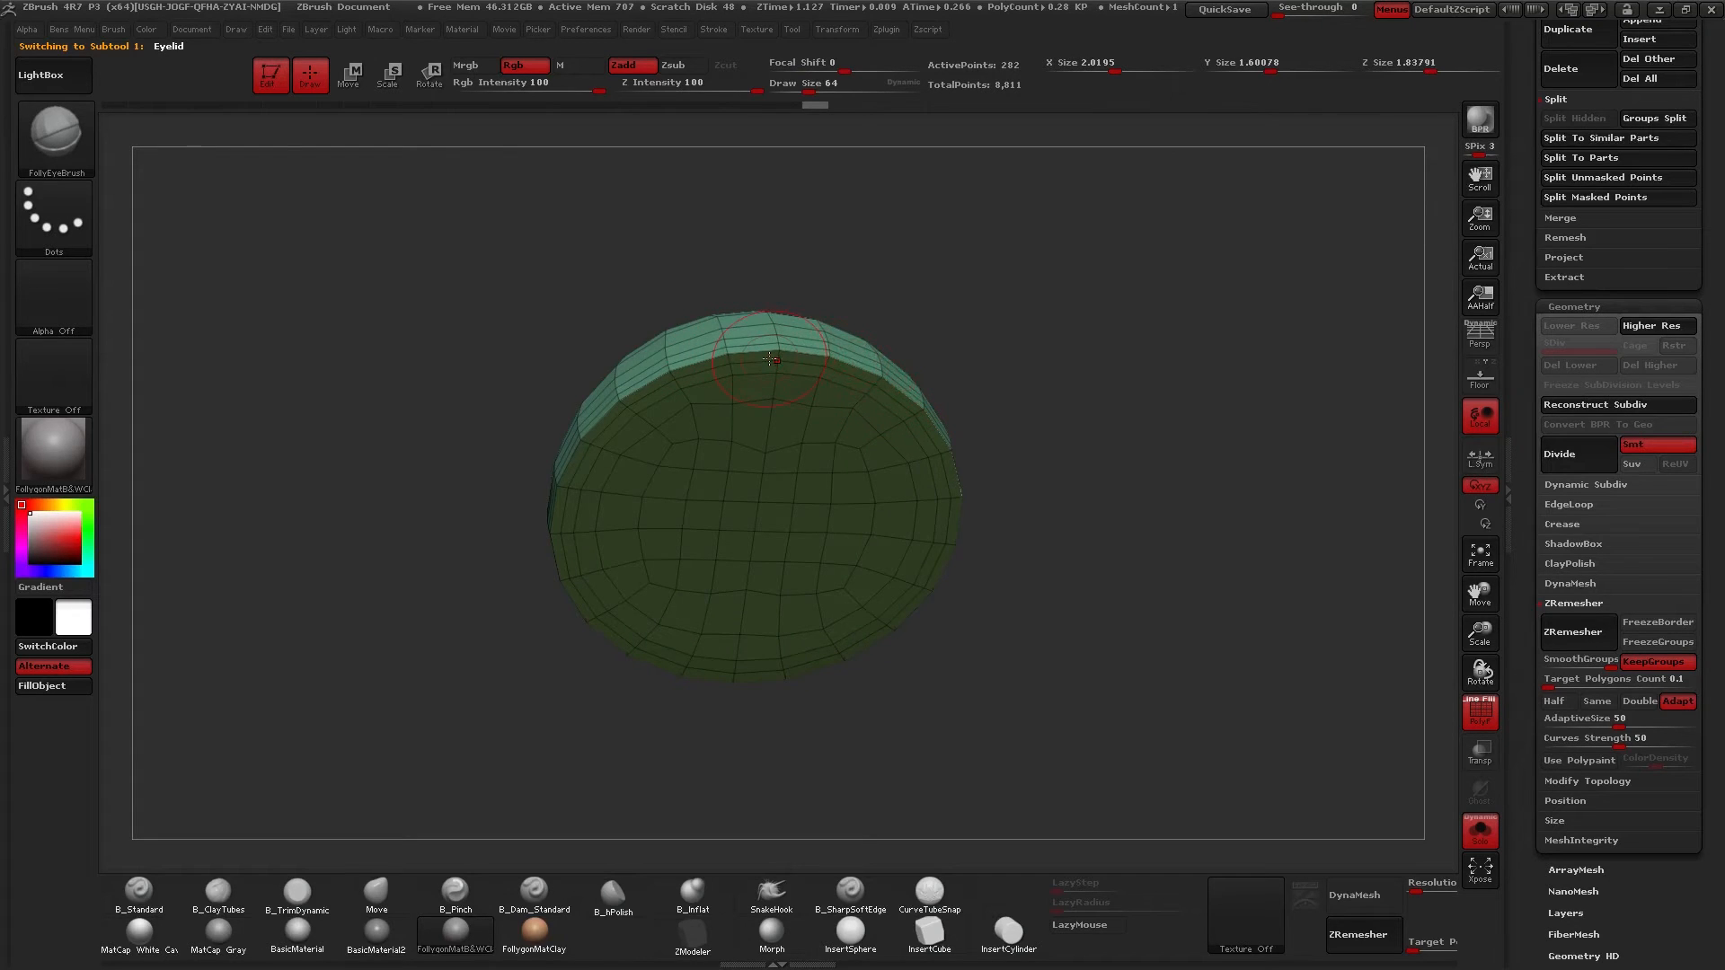
{"action": "left_click_drag", "start_coordinate": [771, 360], "coordinate": [755, 393], "text": "shift"}
{"action": "left_click_drag", "start_coordinate": [1054, 435], "coordinate": [1105, 509], "text": "alt"}
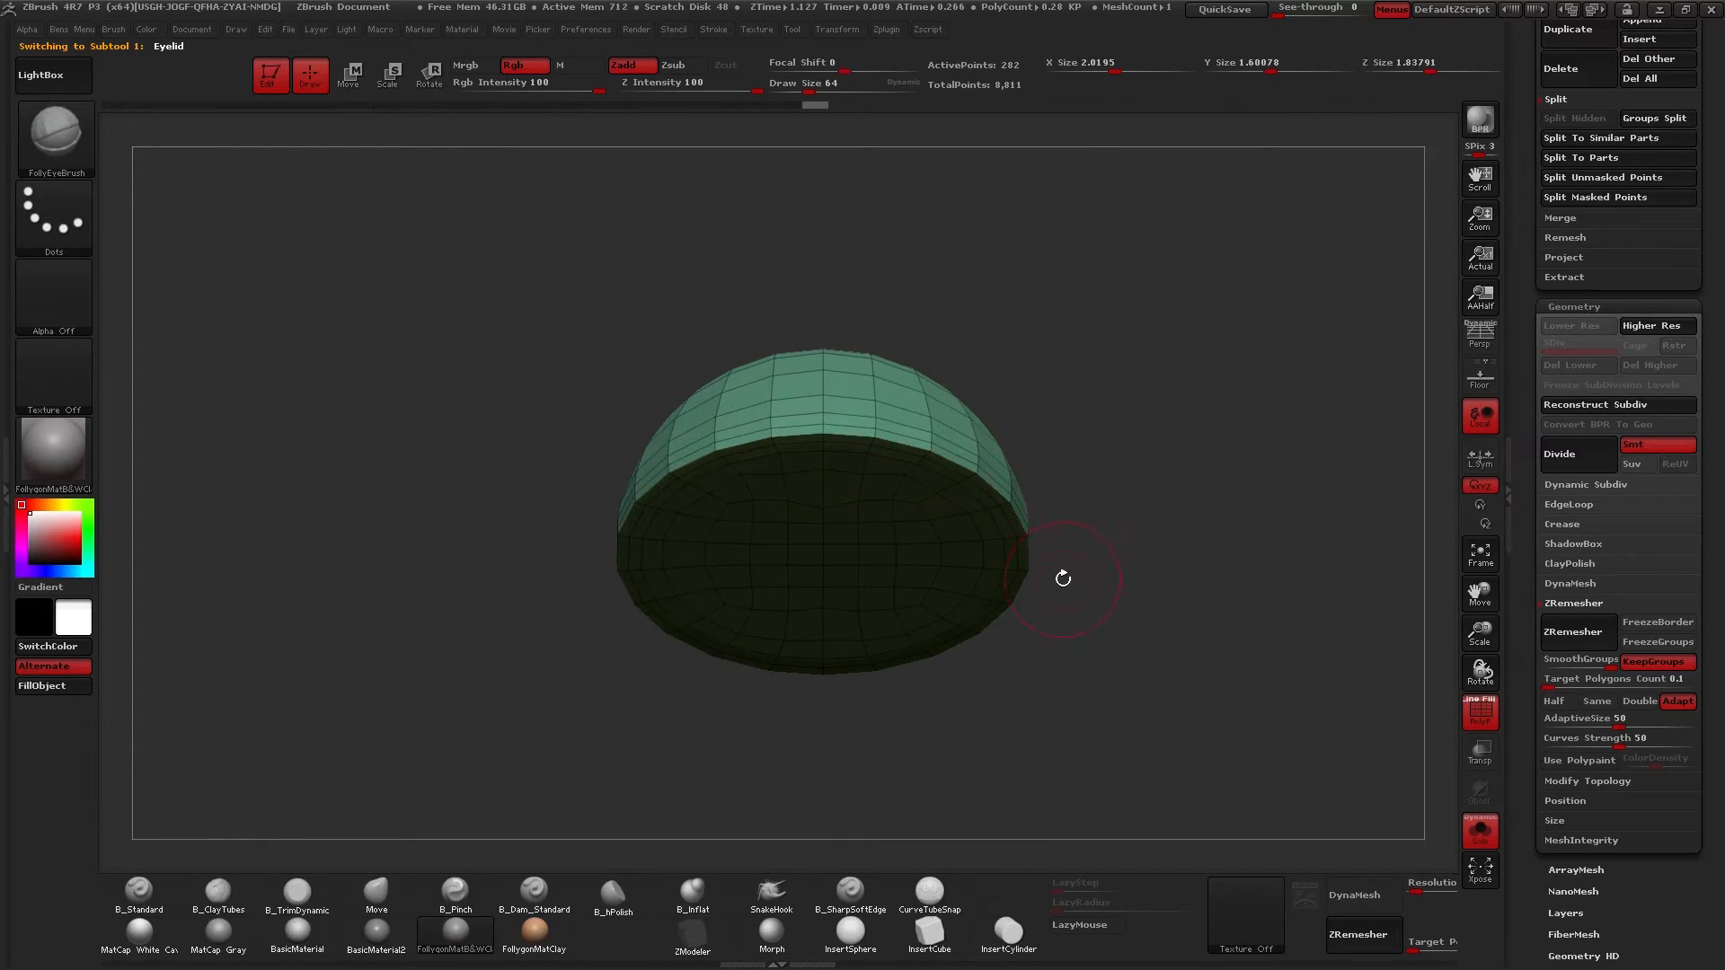
Switch to the ZModeler brush and skip its Dynamic Draw Size note until the next restart.
{"action": "left_click", "coordinate": [707, 932]}
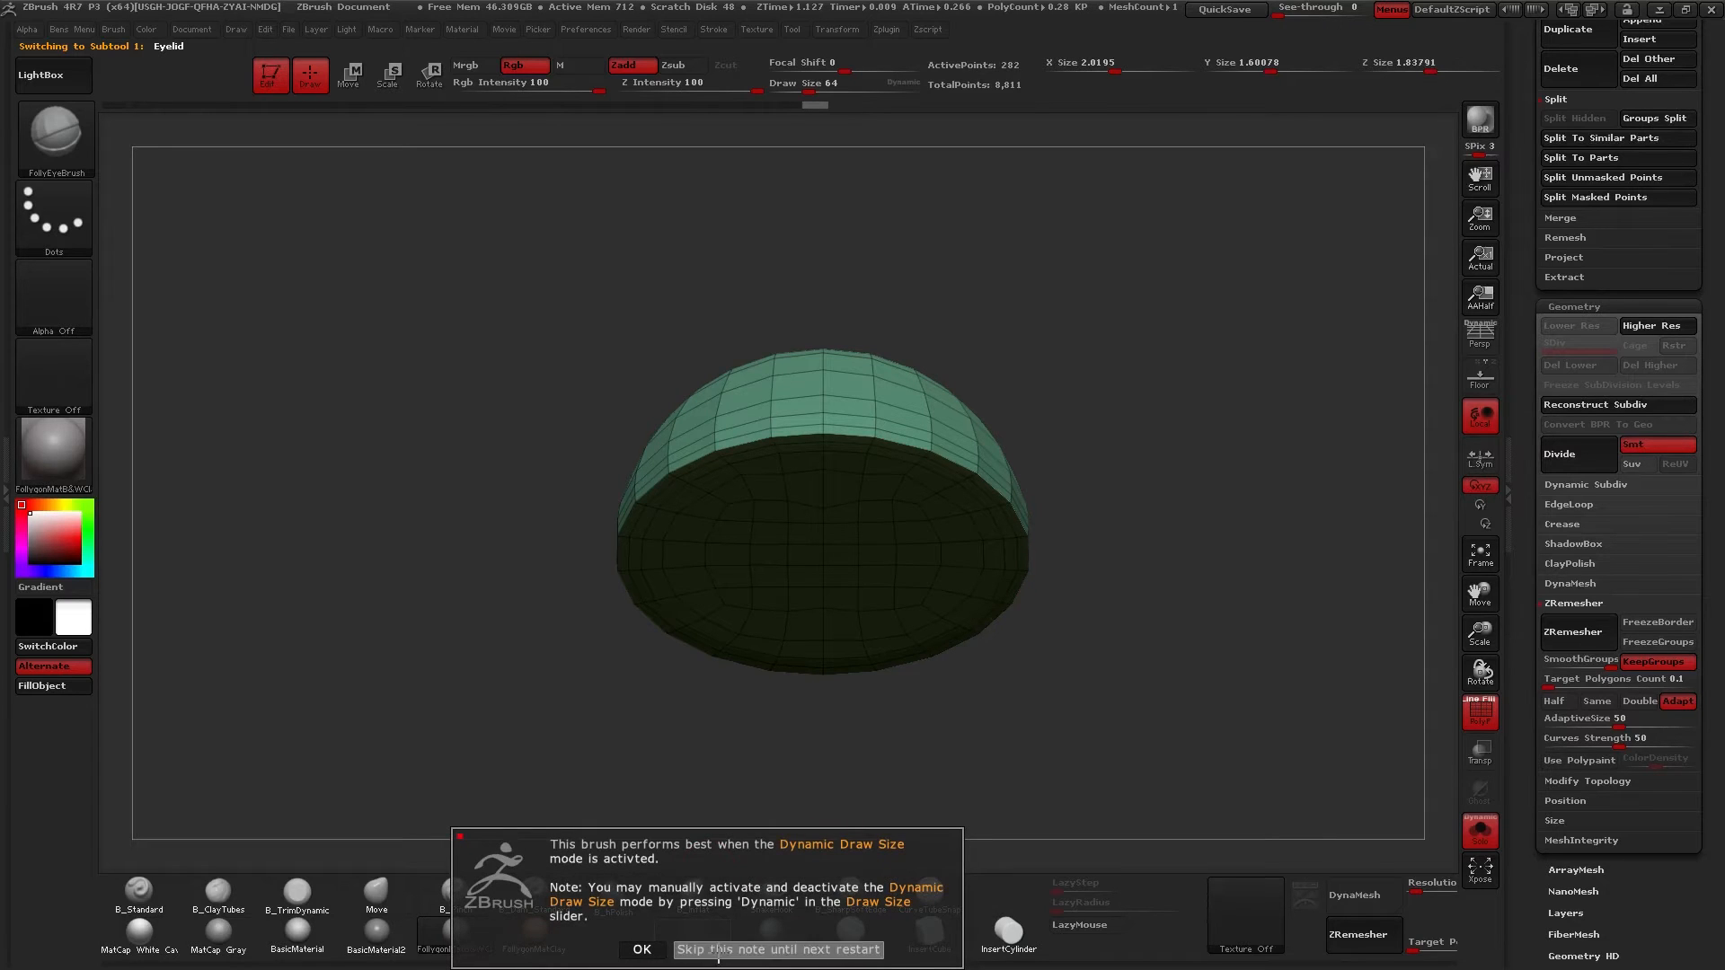
{"action": "left_click", "coordinate": [711, 954]}
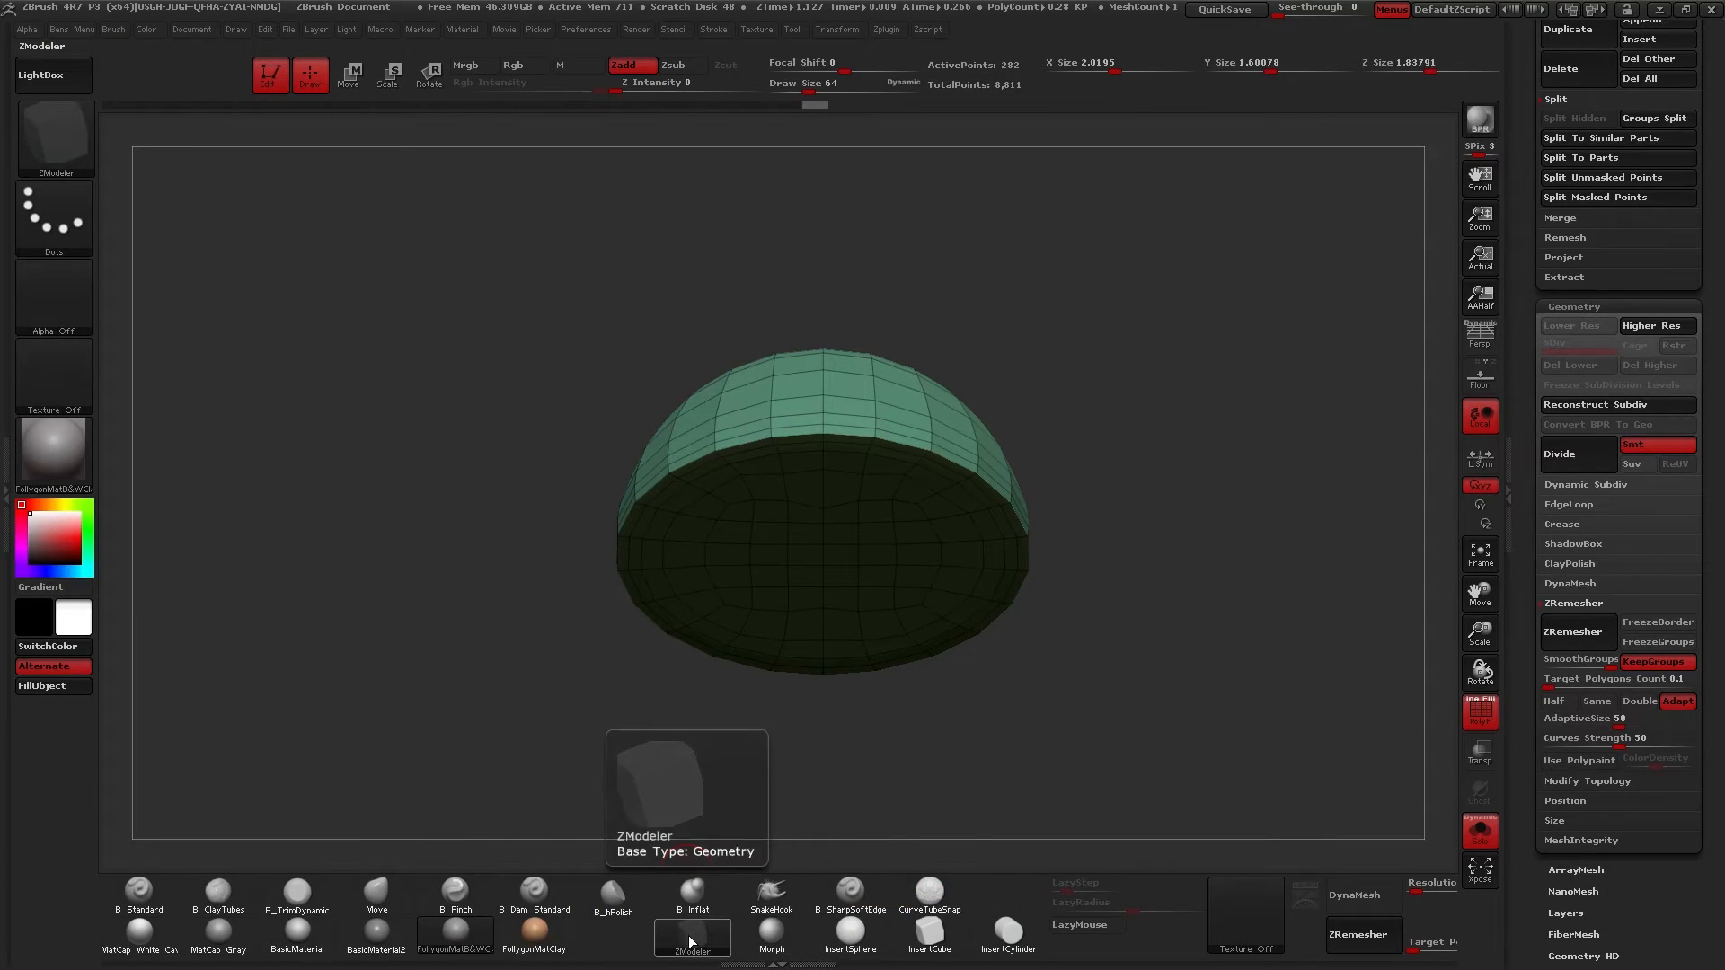
{"action": "key", "text": "b"}
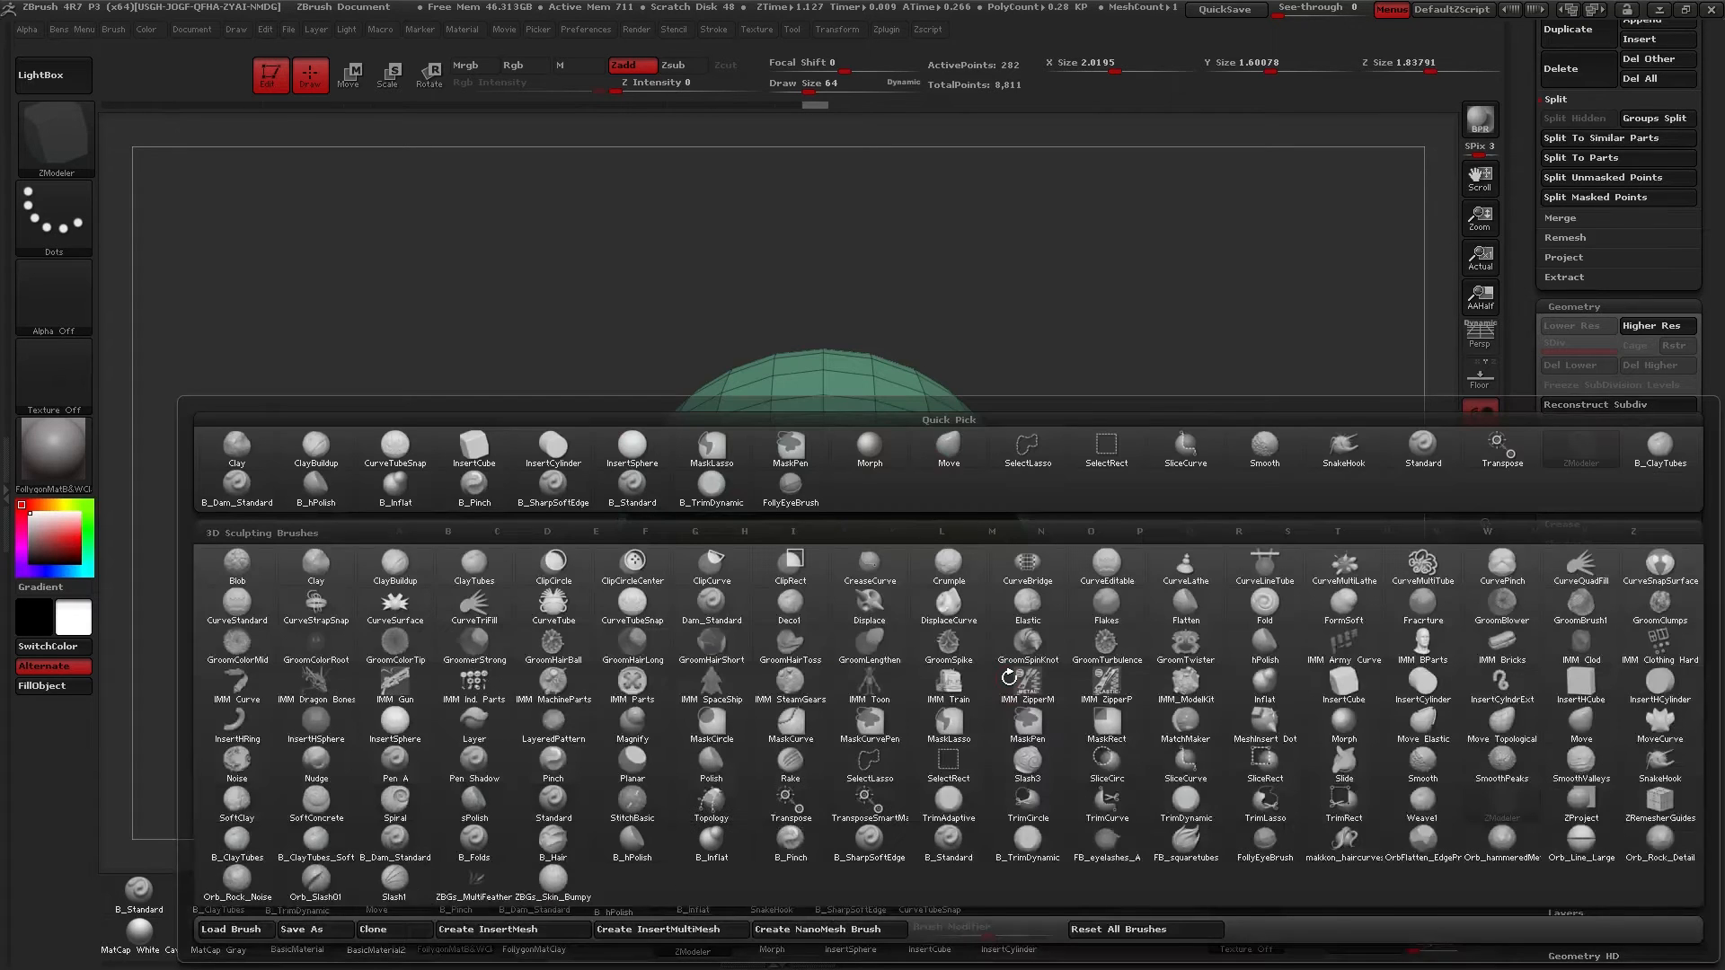
{"action": "key", "text": "z"}
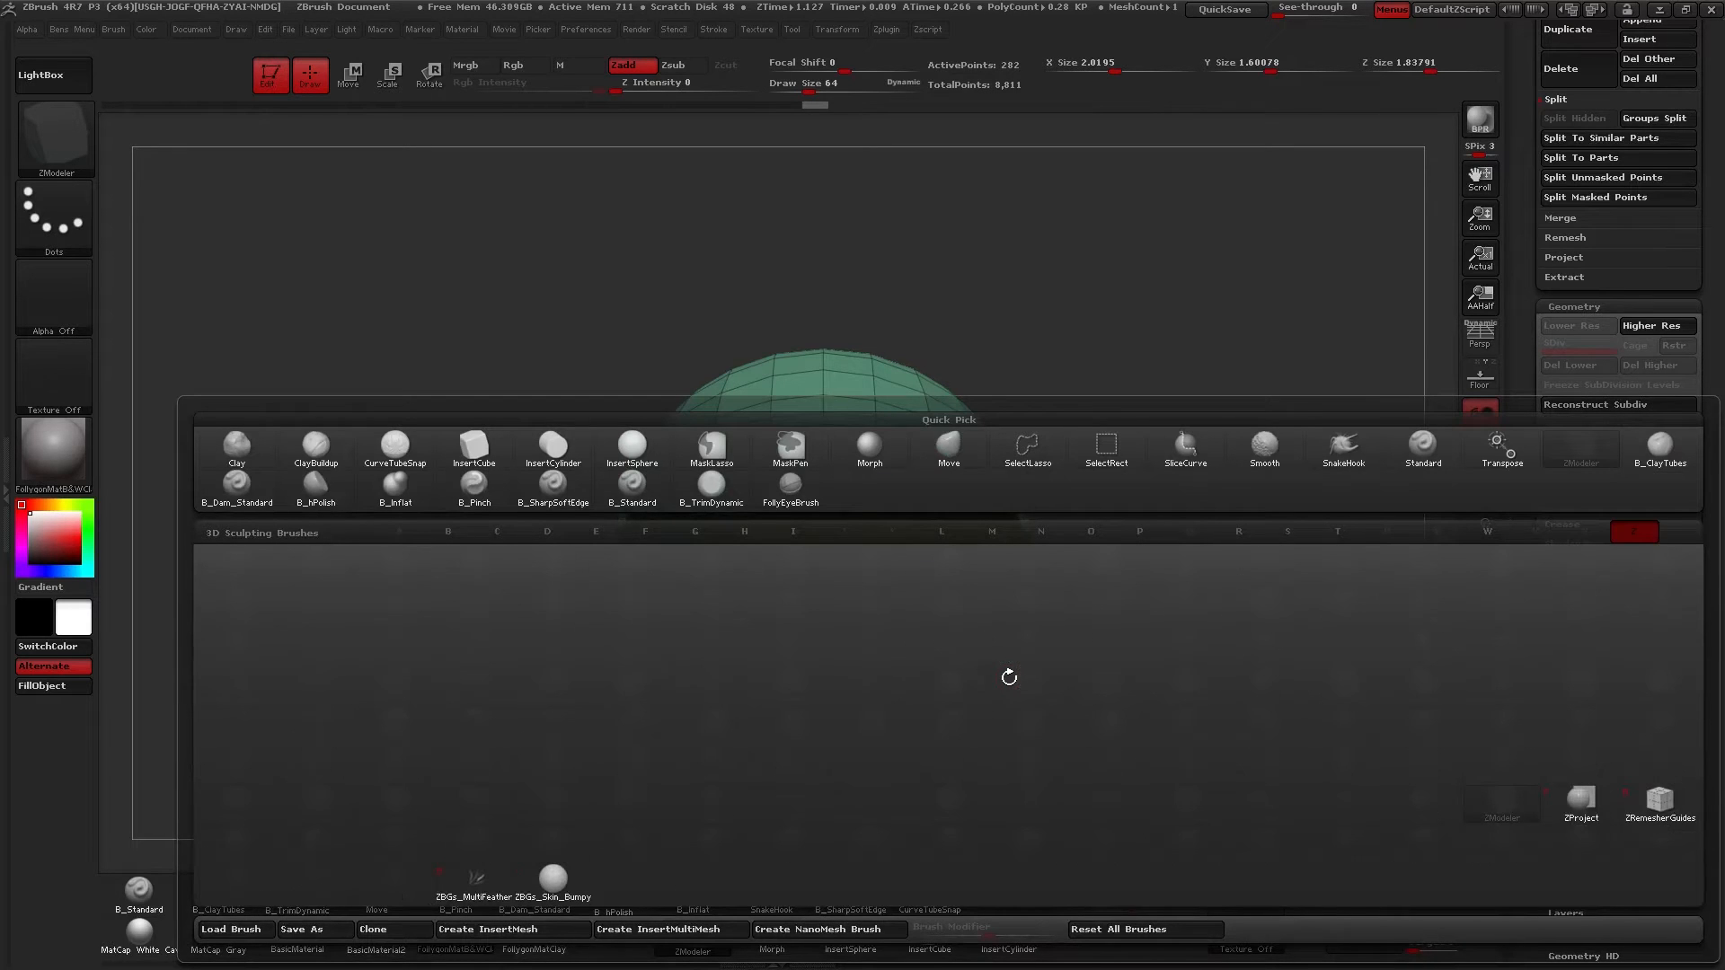
{"action": "left_click", "coordinate": [1477, 823]}
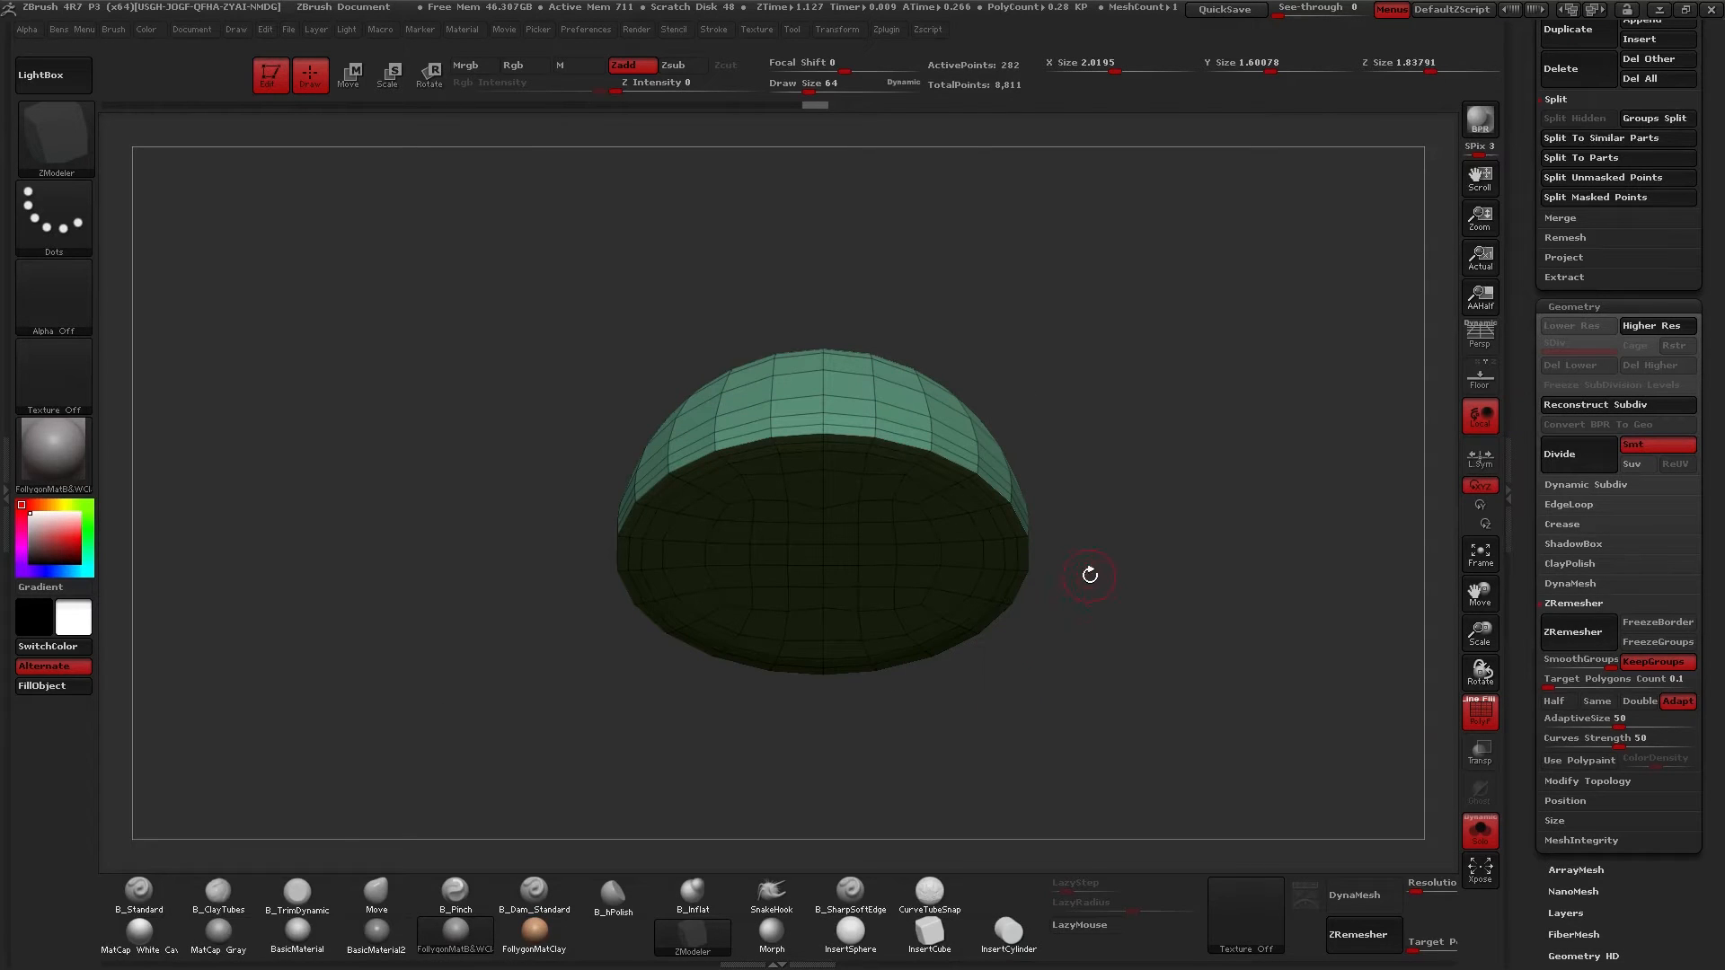
Set the ZModeler edge action to Crease with EdgeLoop Complete as the target.
{"action": "left_click_drag", "start_coordinate": [1144, 602], "coordinate": [935, 580]}
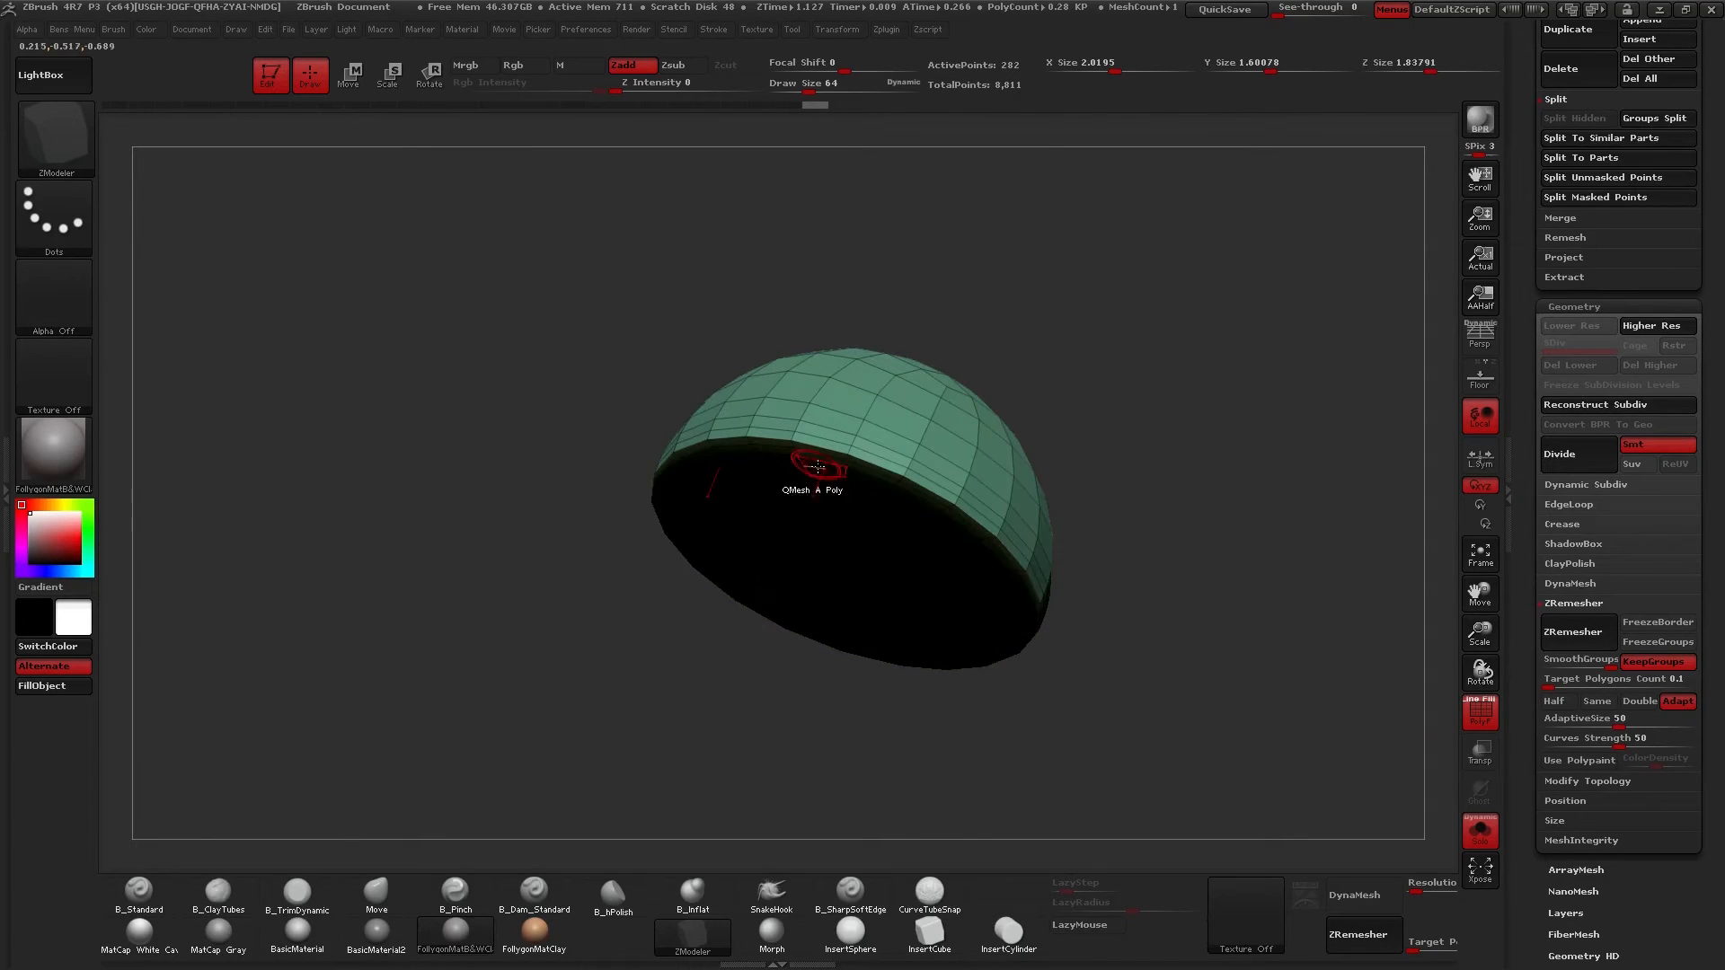
{"action": "right_click_drag", "start_coordinate": [807, 426], "coordinate": [901, 468], "text": "ctrl"}
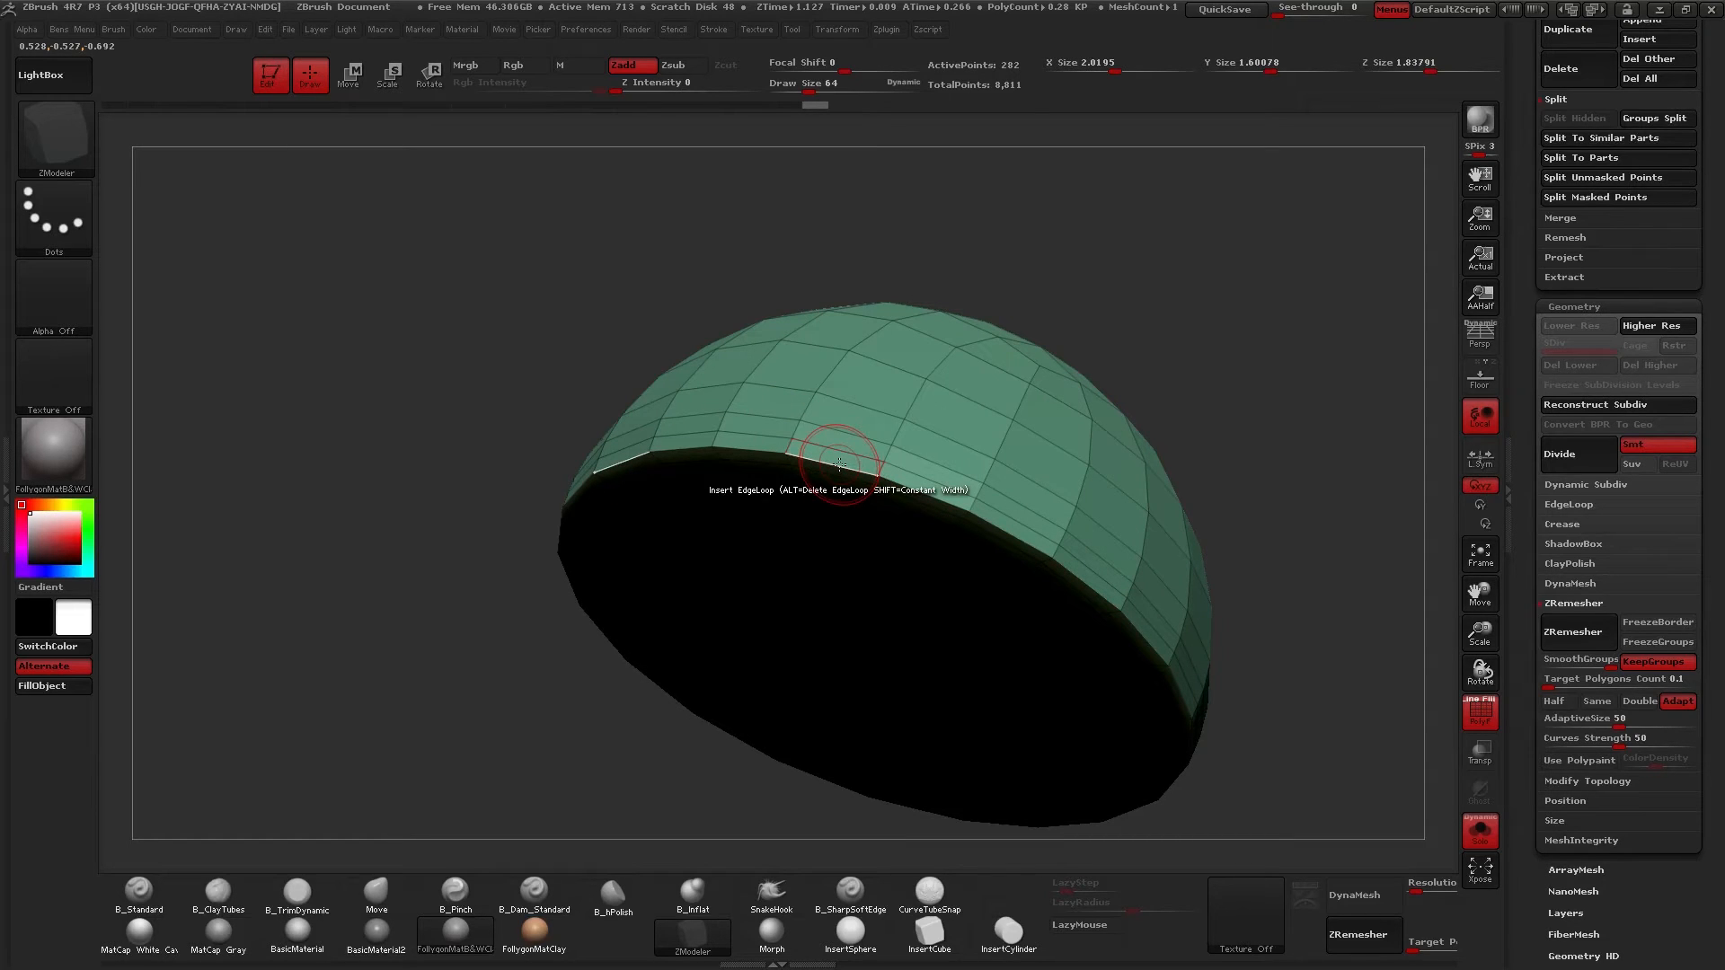
{"action": "key", "text": "space"}
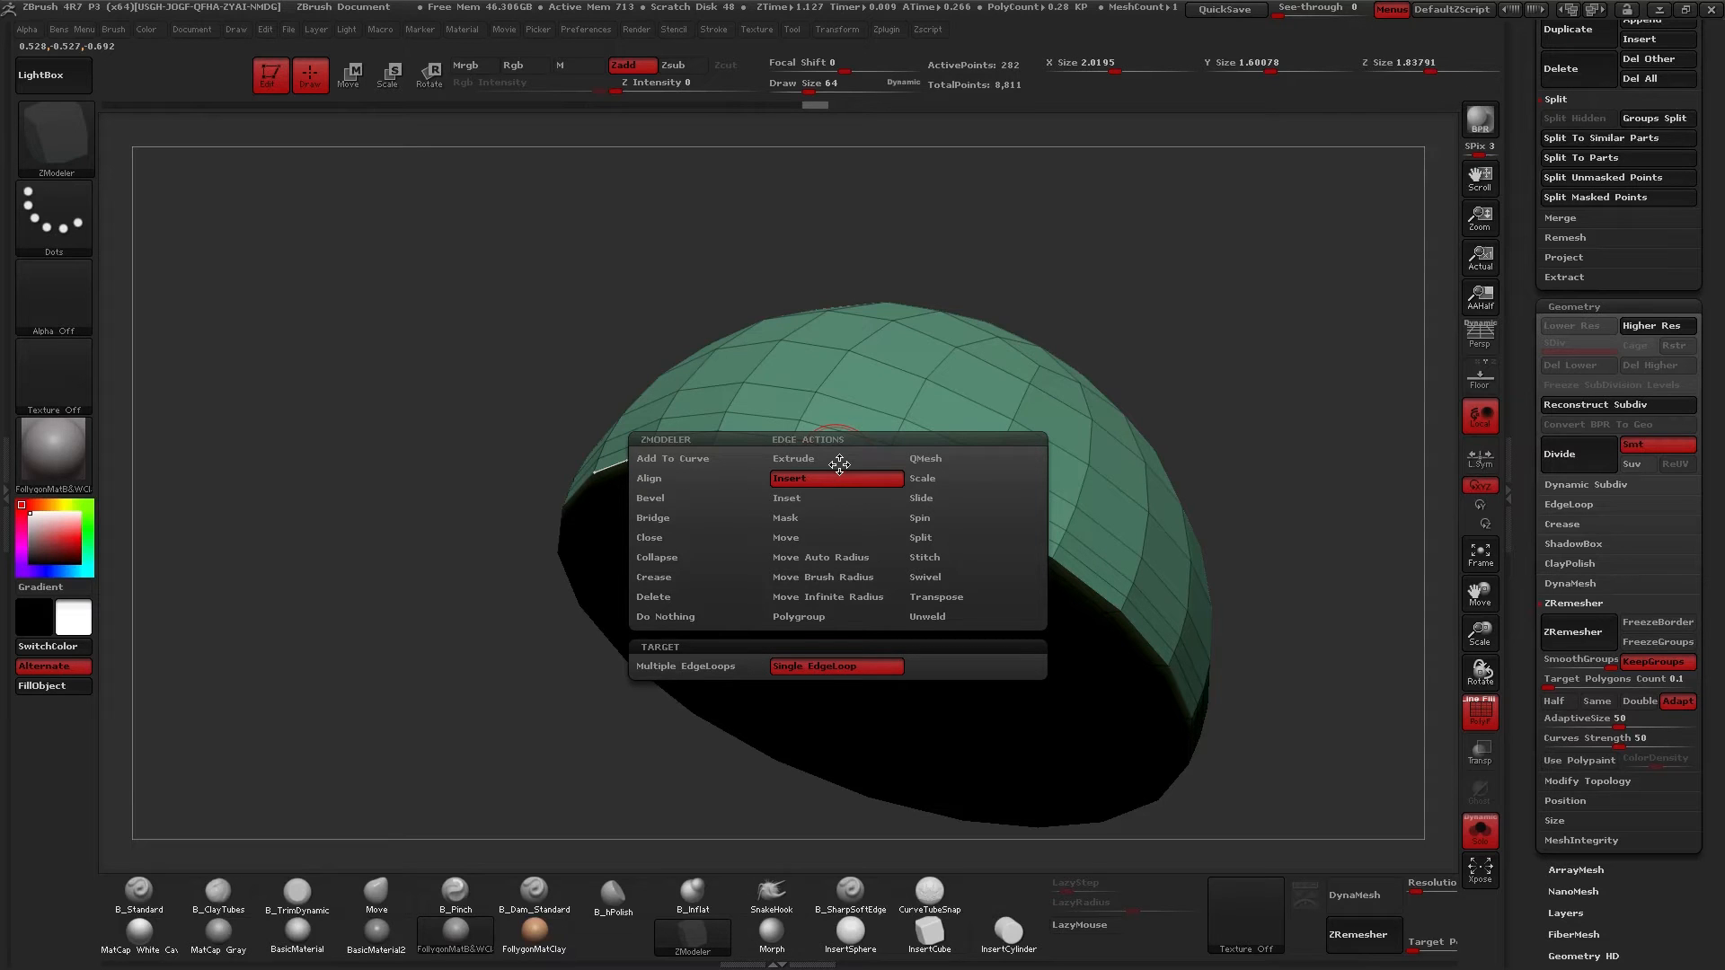
{"action": "mouse_move", "coordinate": [801, 494]}
{"action": "right_mouse_down"}
{"action": "mouse_move", "coordinate": [805, 431]}
{"action": "mouse_move", "coordinate": [805, 488]}
{"action": "right_mouse_up"}
{"action": "key", "text": "space"}
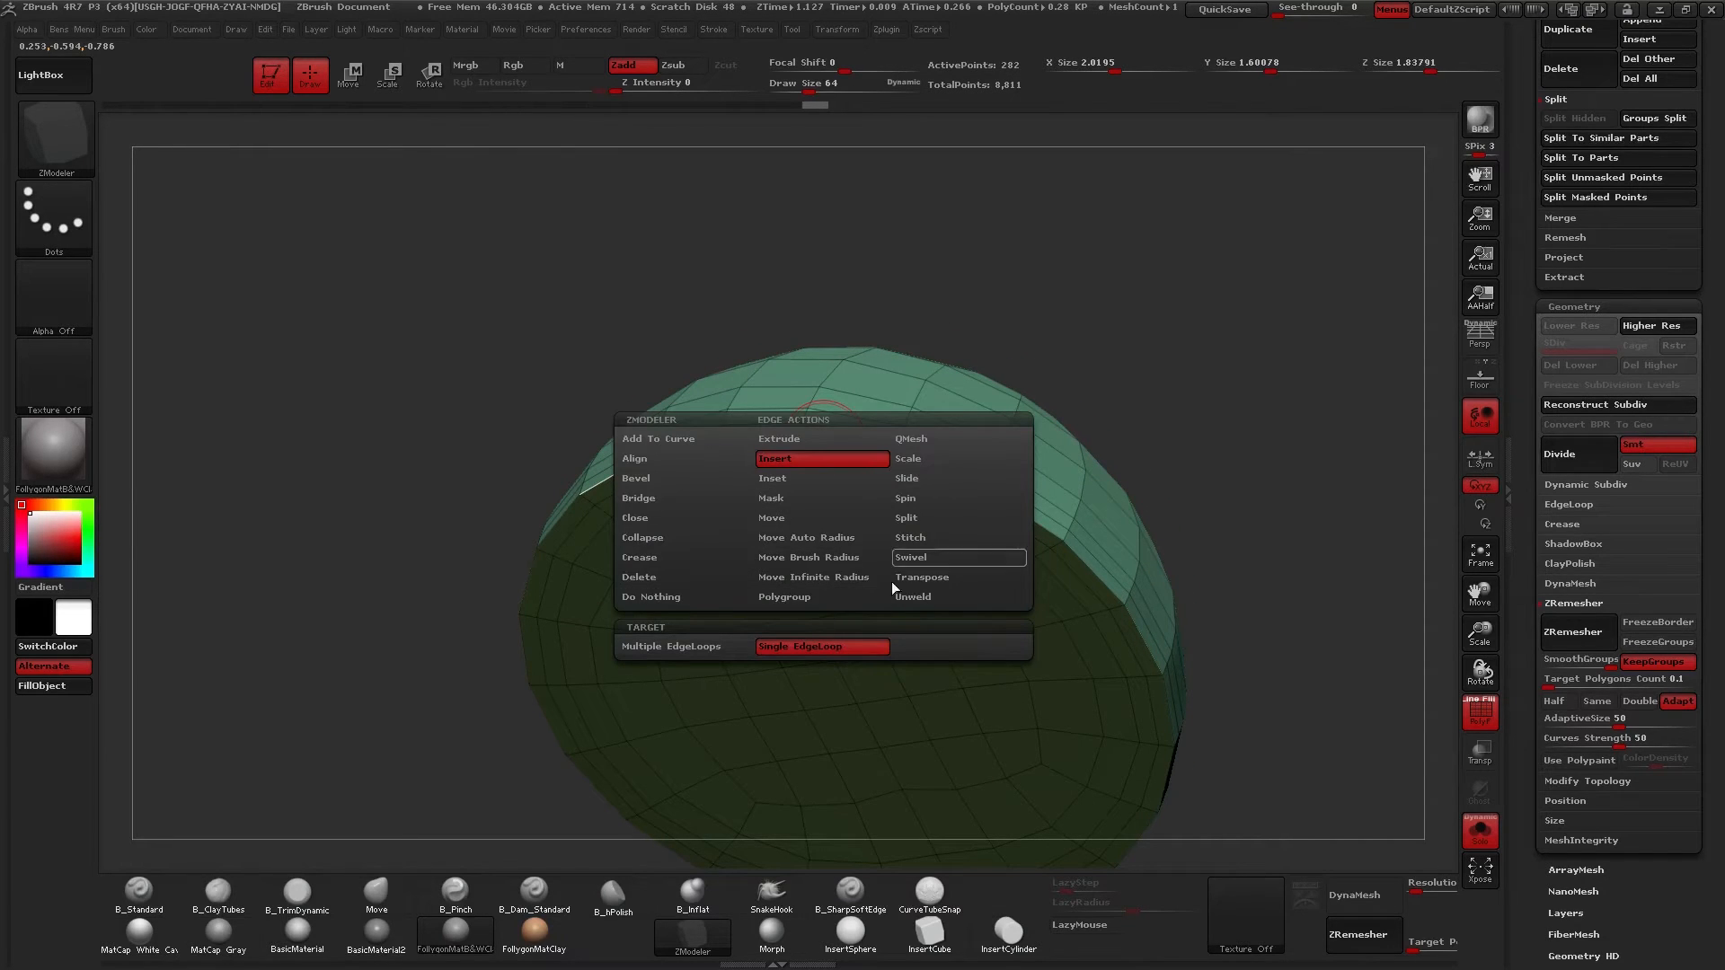
{"action": "left_click", "coordinate": [650, 557]}
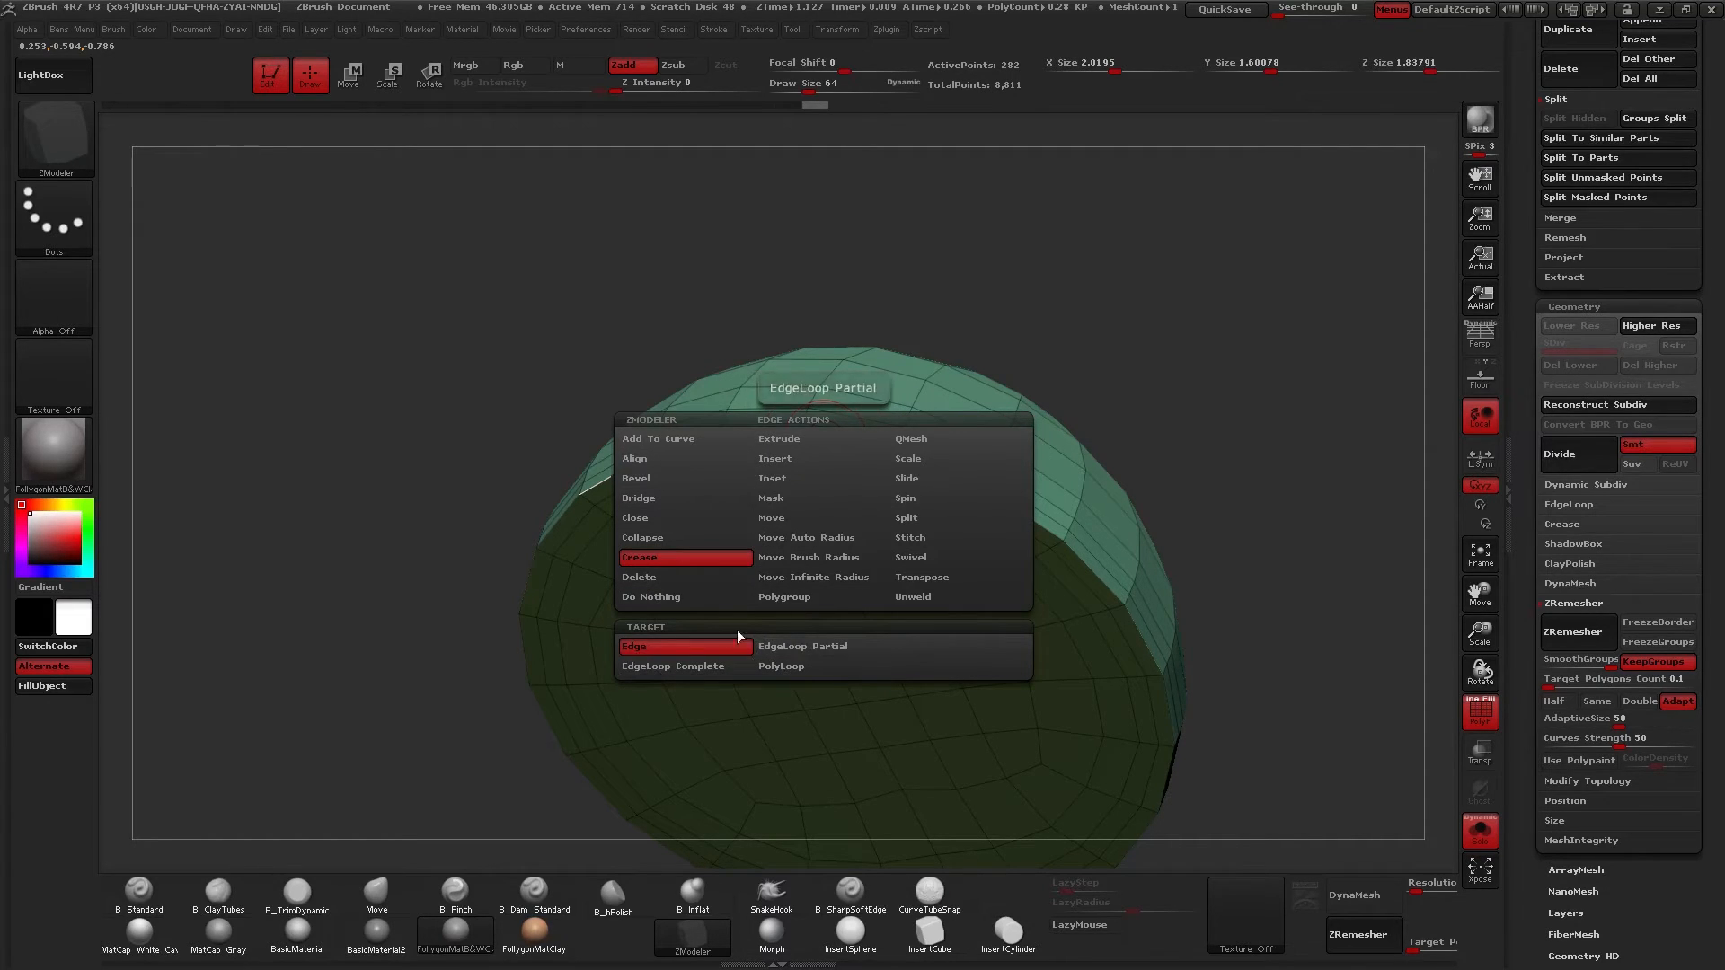
{"action": "left_click", "coordinate": [674, 667]}
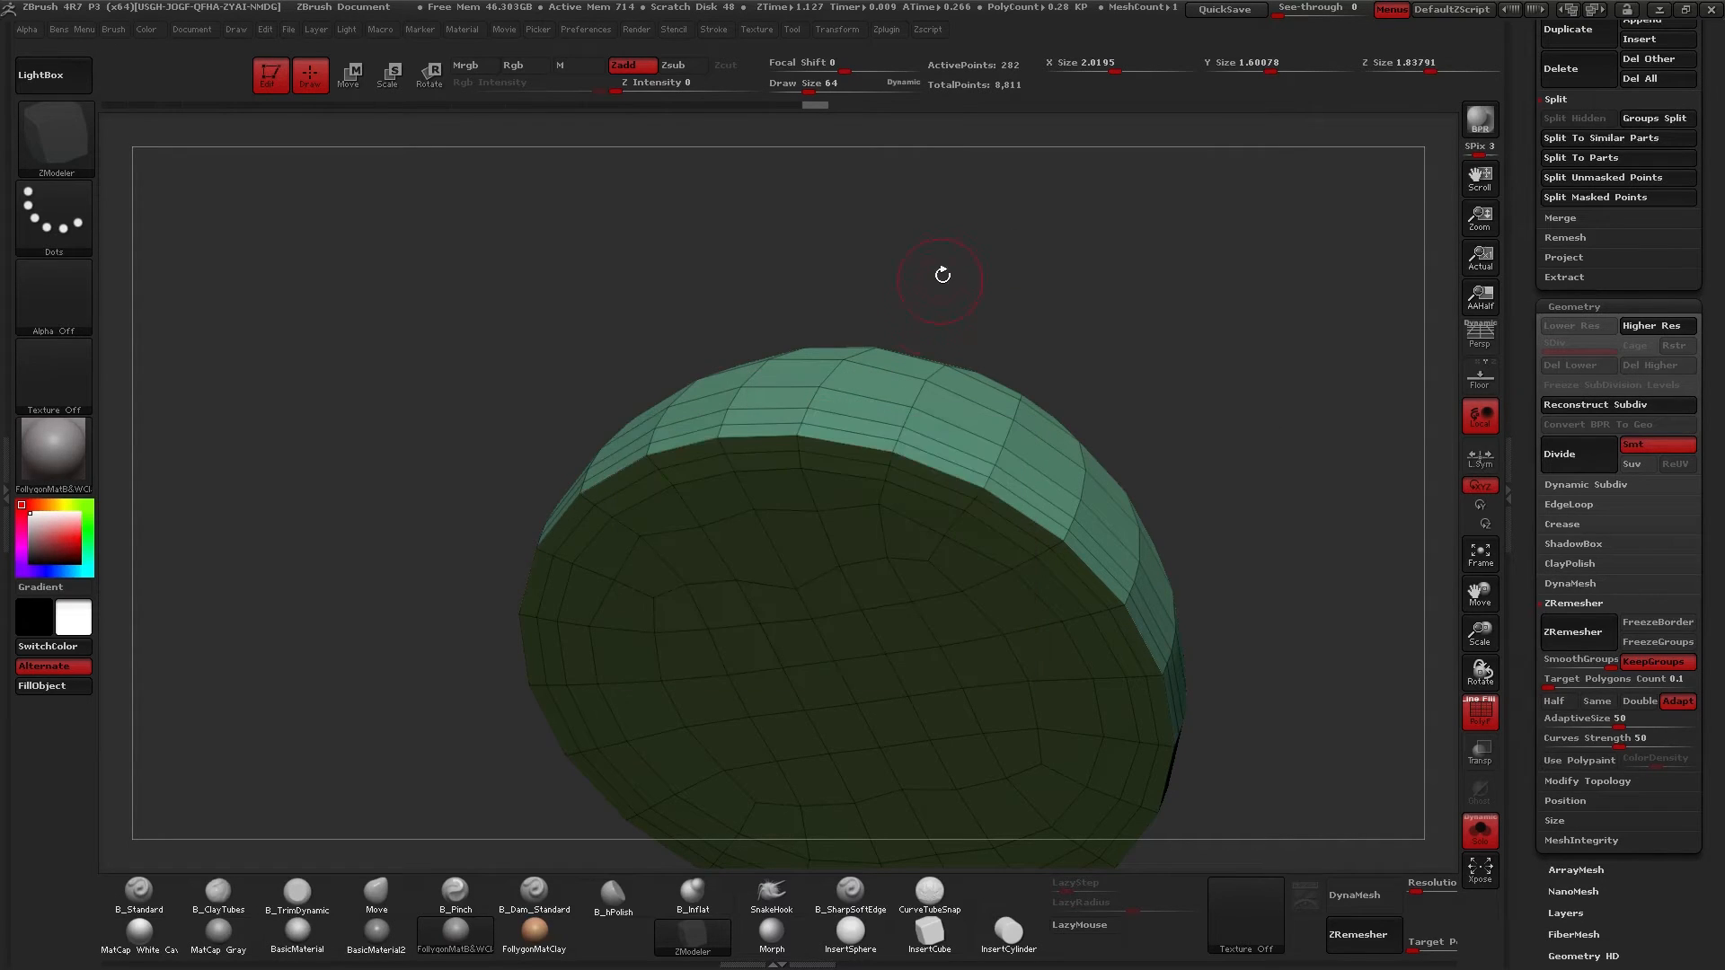
Crease the complete edge loop around the upper Eyelid half's capped face and preview it with Dynamic Subdiv, PolyFrame off.
{"action": "left_click", "coordinate": [822, 440]}
{"action": "right_click_drag", "start_coordinate": [801, 629], "coordinate": [936, 628]}
{"action": "right_click_drag", "start_coordinate": [683, 558], "coordinate": [872, 514]}
{"action": "key", "text": "ctrl+d"}
{"action": "key", "text": "ctrl+d"}
{"action": "key", "text": "shift+f"}
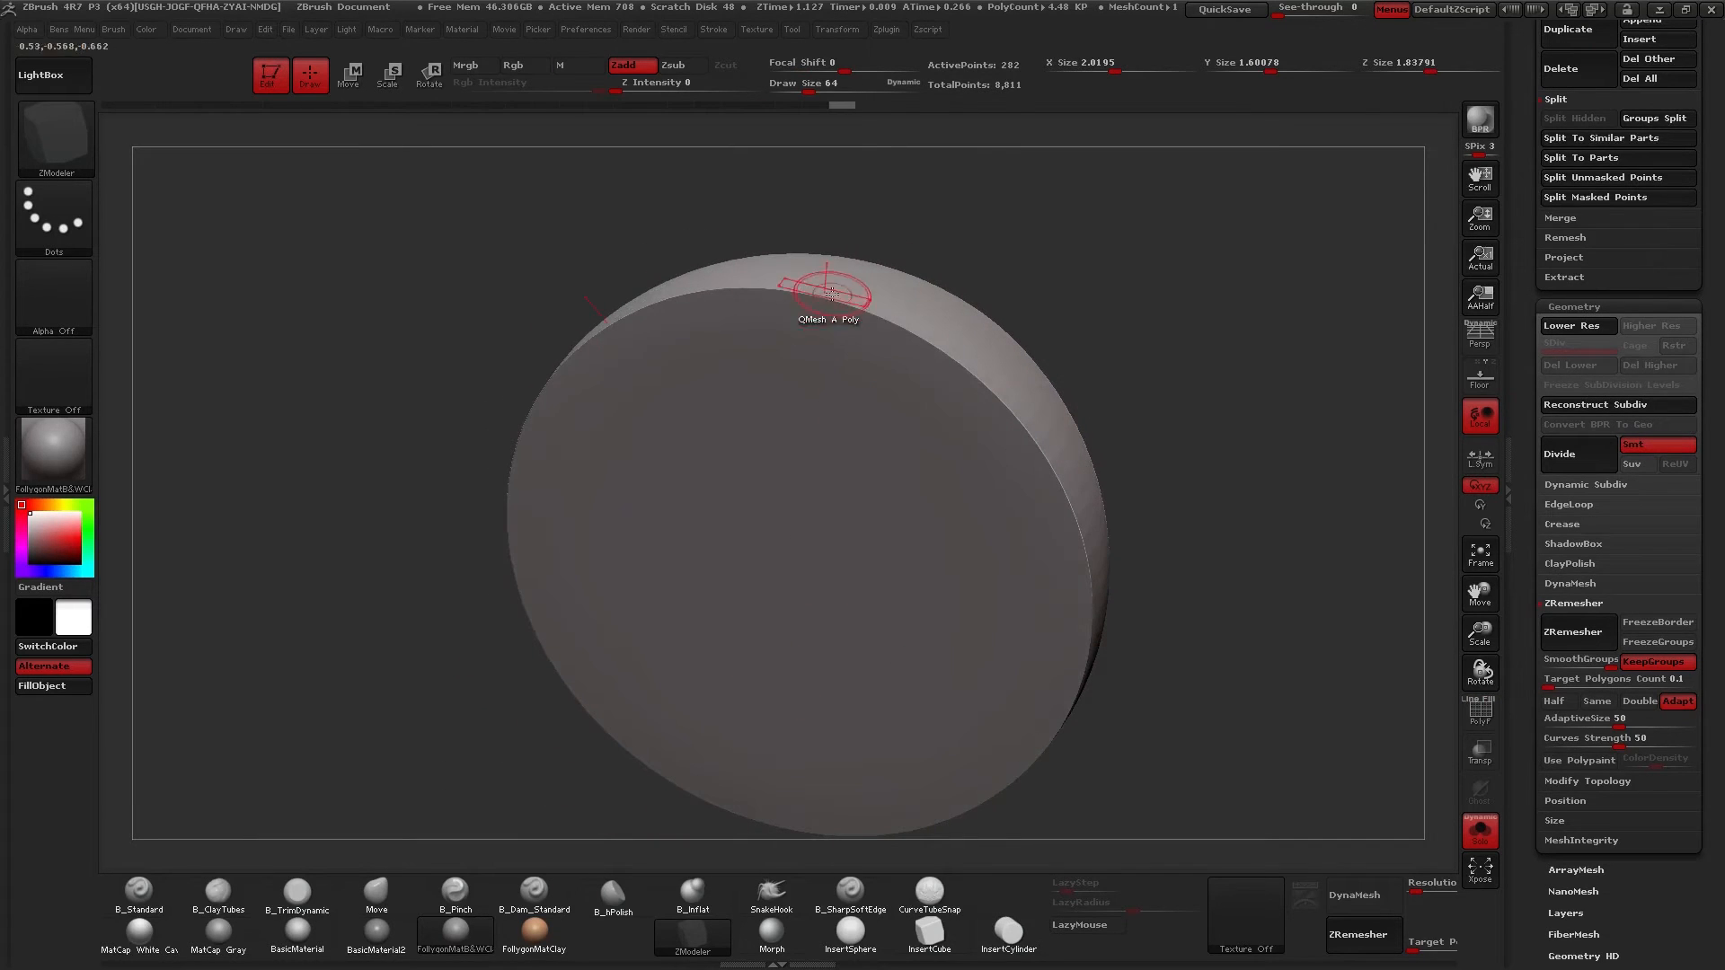
Compare the smoothed upper Eyelid half with the whole eye in side view, and return to its unsmoothed mesh in Solo with PolyFrame.
{"action": "right_click_drag", "start_coordinate": [791, 625], "coordinate": [885, 497]}
{"action": "key", "text": "shift+s"}
{"action": "key", "text": "shift"}
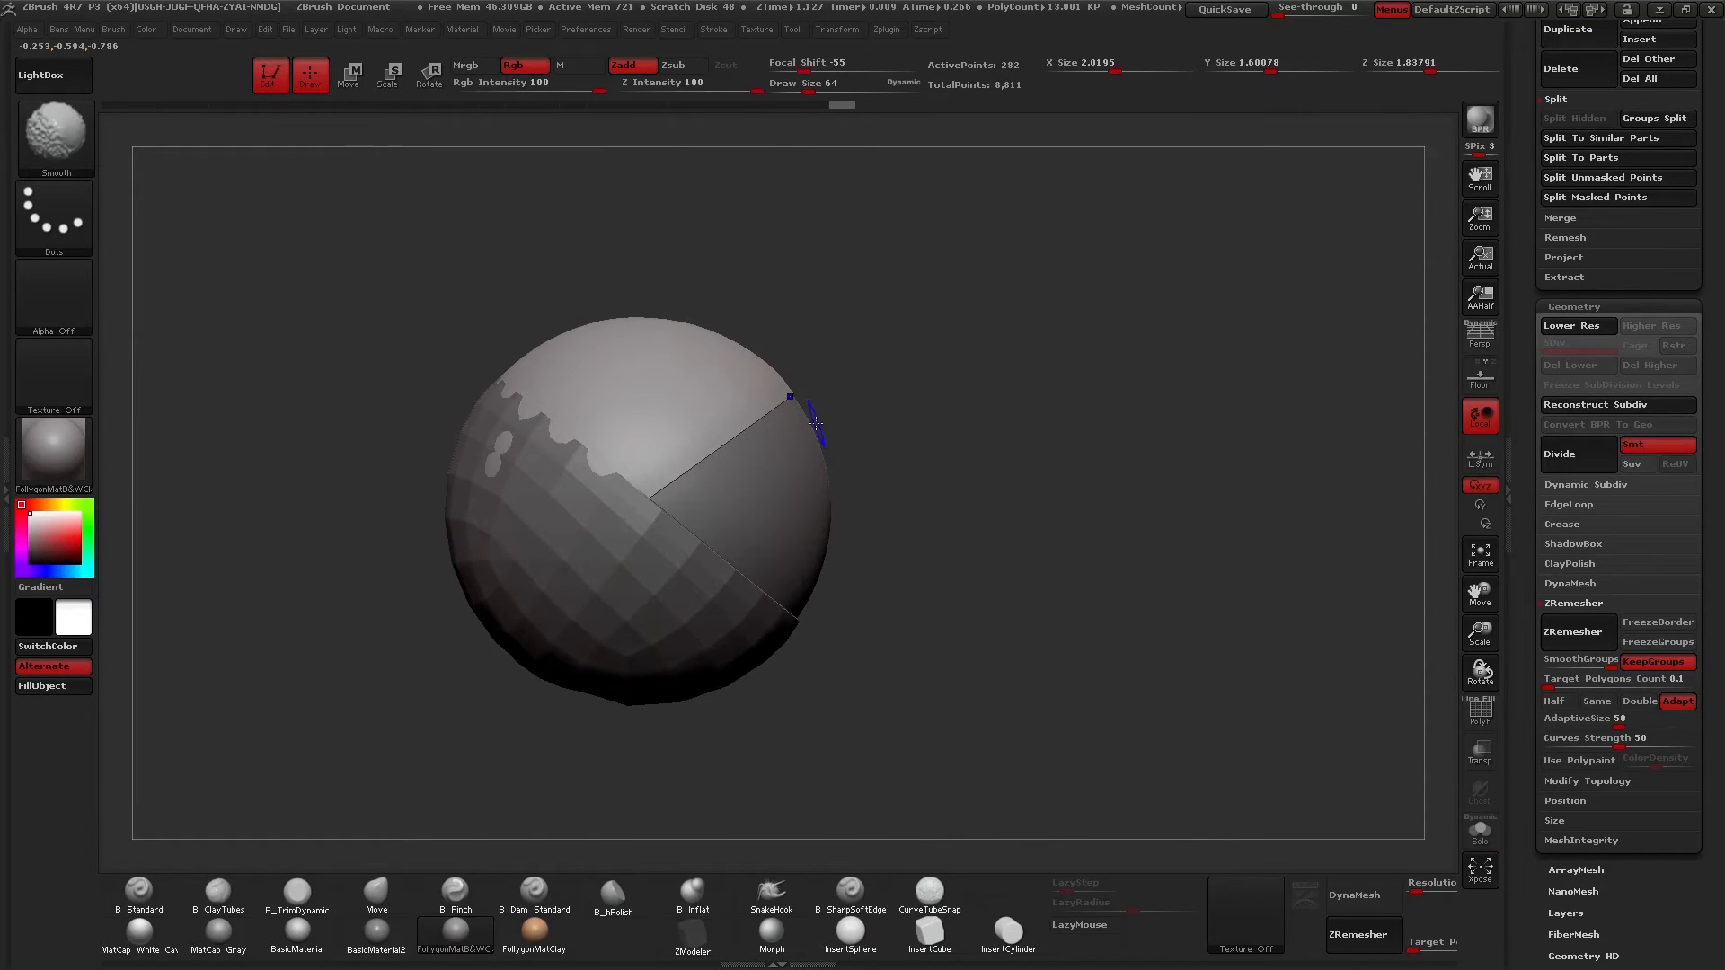
{"action": "key", "text": "shift+d"}
{"action": "key", "text": "shift+s"}
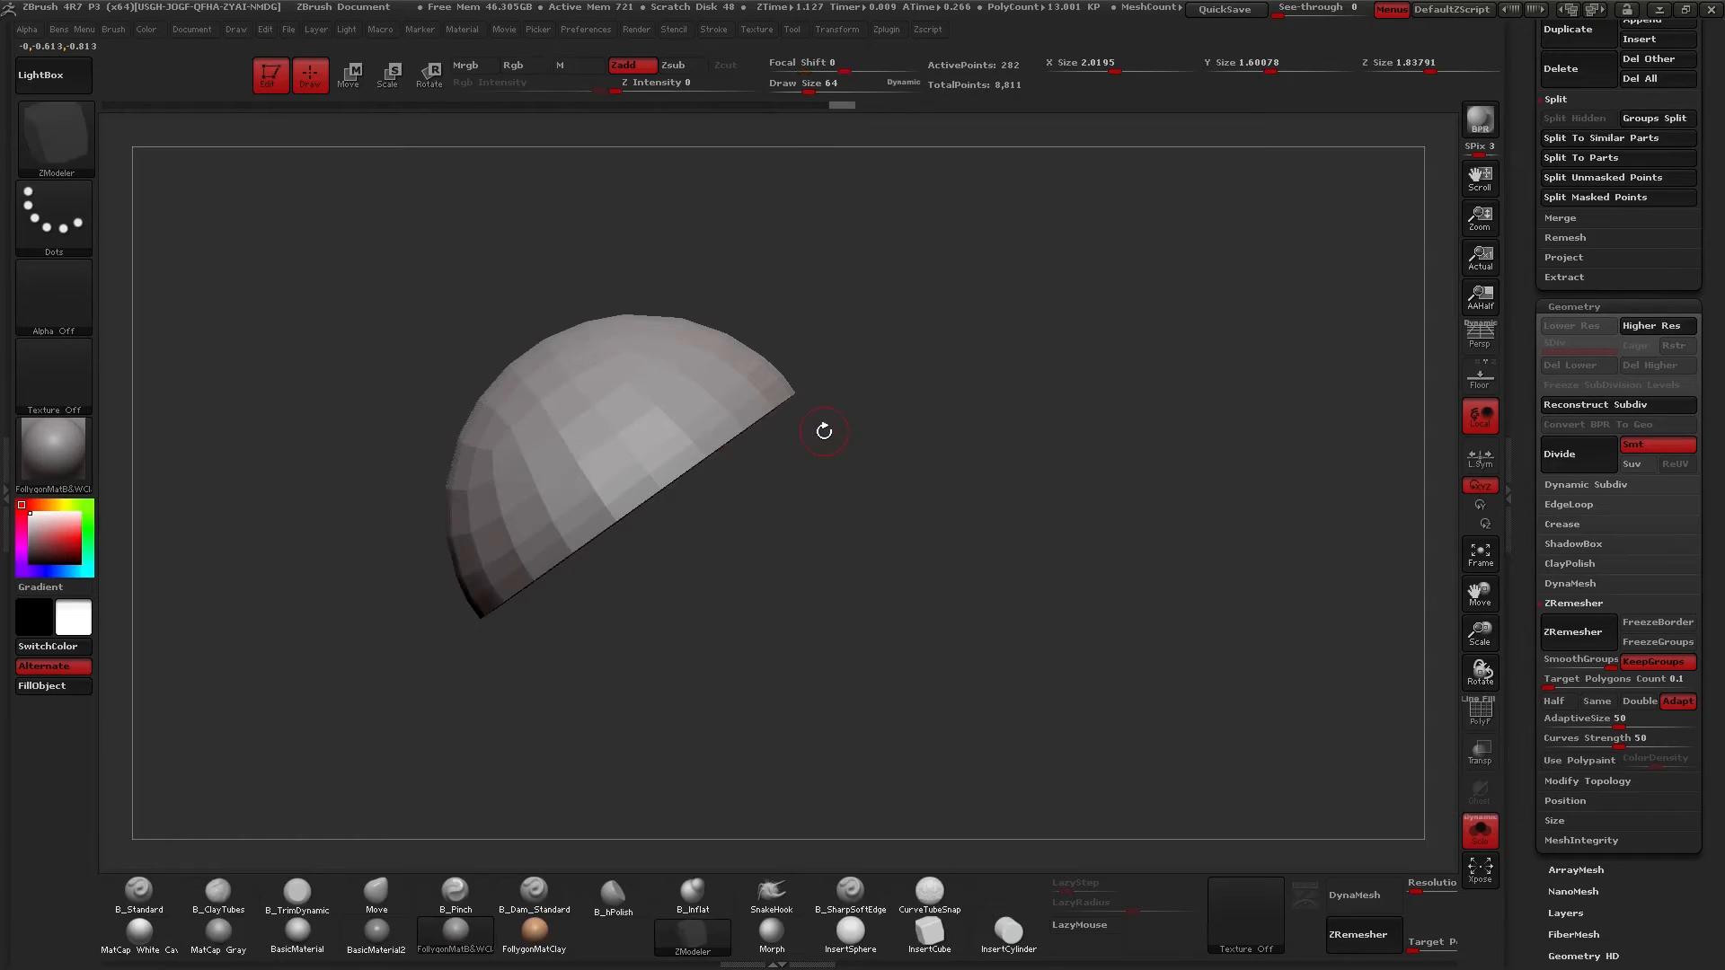
{"action": "key", "text": "shift+f"}
{"action": "right_click_drag", "start_coordinate": [723, 477], "coordinate": [848, 432], "text": "ctrl"}
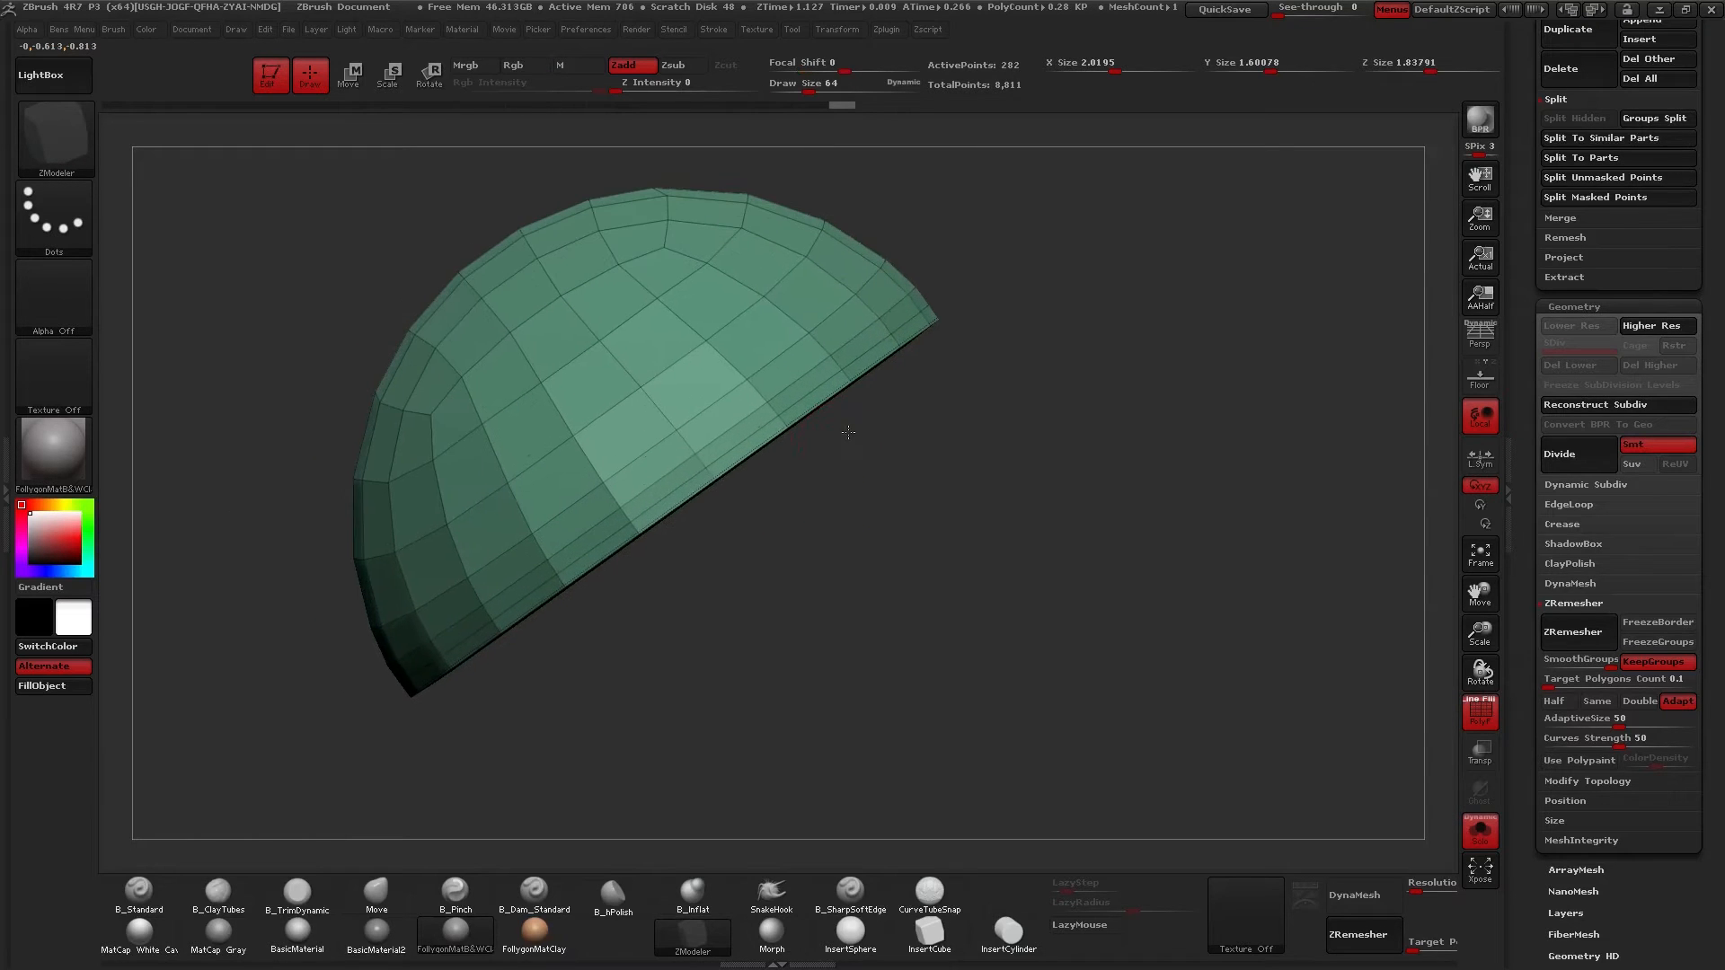
{"action": "key", "text": "ctrl"}
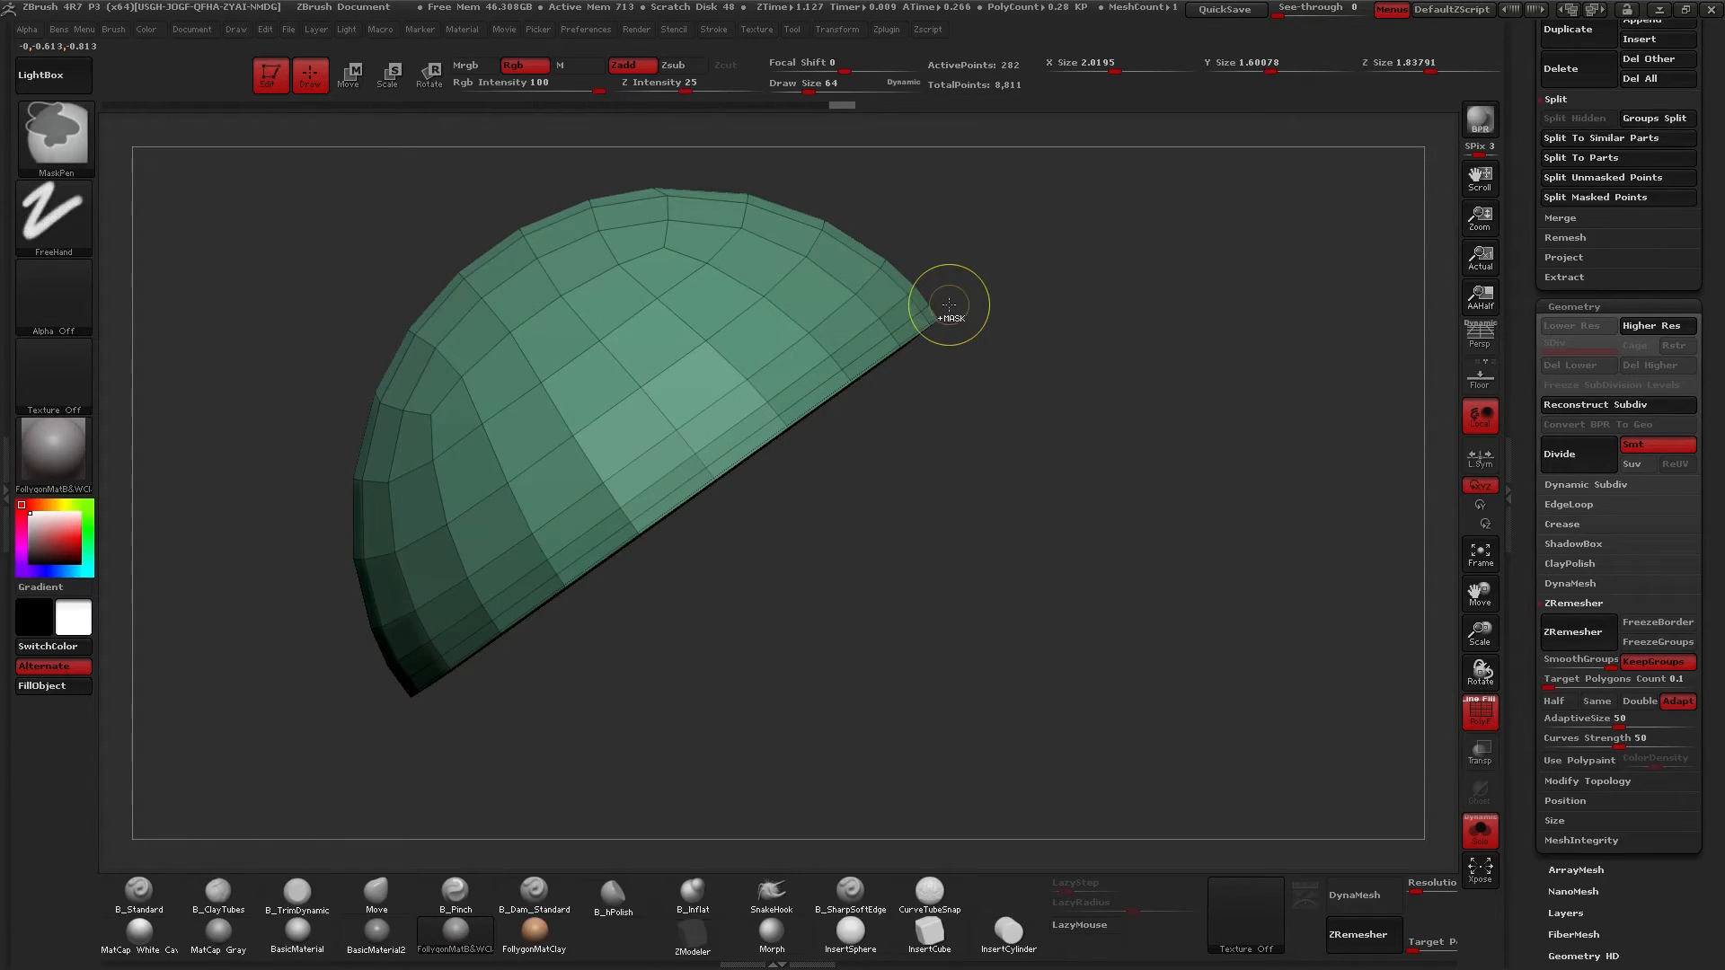
{"action": "mouse_move", "coordinate": [974, 317]}
{"action": "left_mouse_down", "text": "ctrl"}
{"action": "mouse_move", "coordinate": [1007, 371]}
{"action": "mouse_move", "coordinate": [647, 449]}
{"action": "left_mouse_up", "text": "ctrl"}
{"action": "mouse_move", "coordinate": [1033, 289]}
{"action": "left_mouse_down", "text": "ctrl"}
{"action": "mouse_move", "coordinate": [1050, 553]}
{"action": "mouse_move", "coordinate": [1042, 458]}
{"action": "left_mouse_up", "text": "ctrl"}
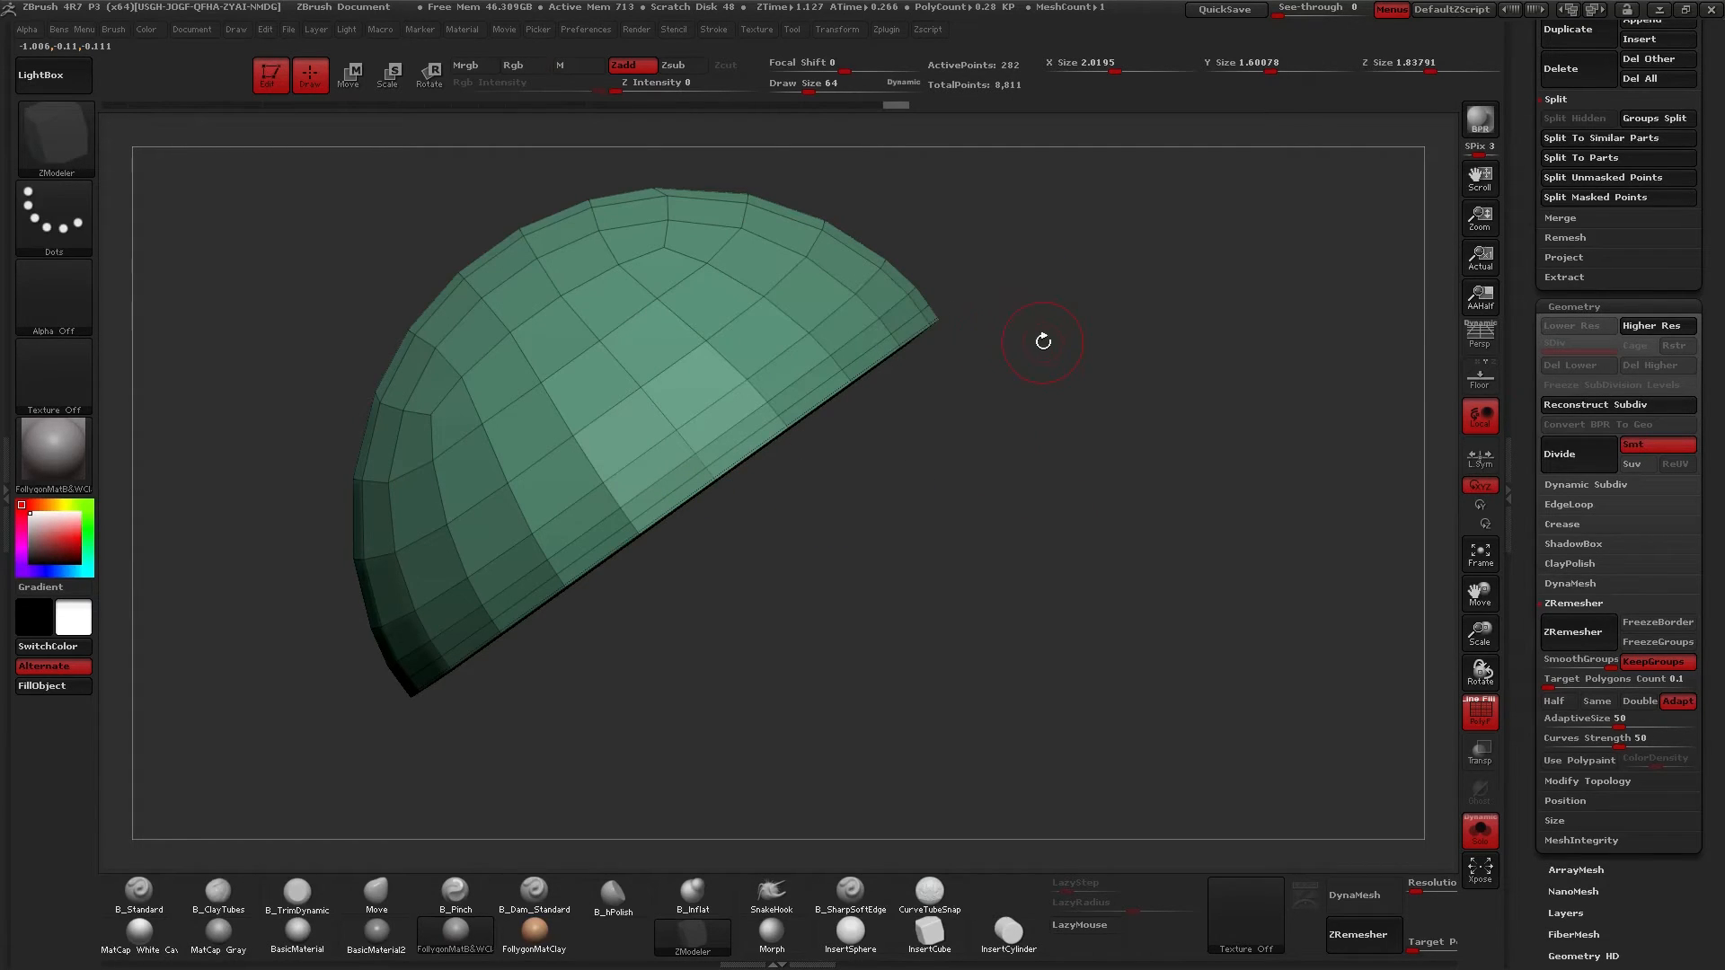
Switch the masking brush from MaskPen to MaskLasso for the upper Eyelid half.
{"action": "key", "text": "ctrl"}
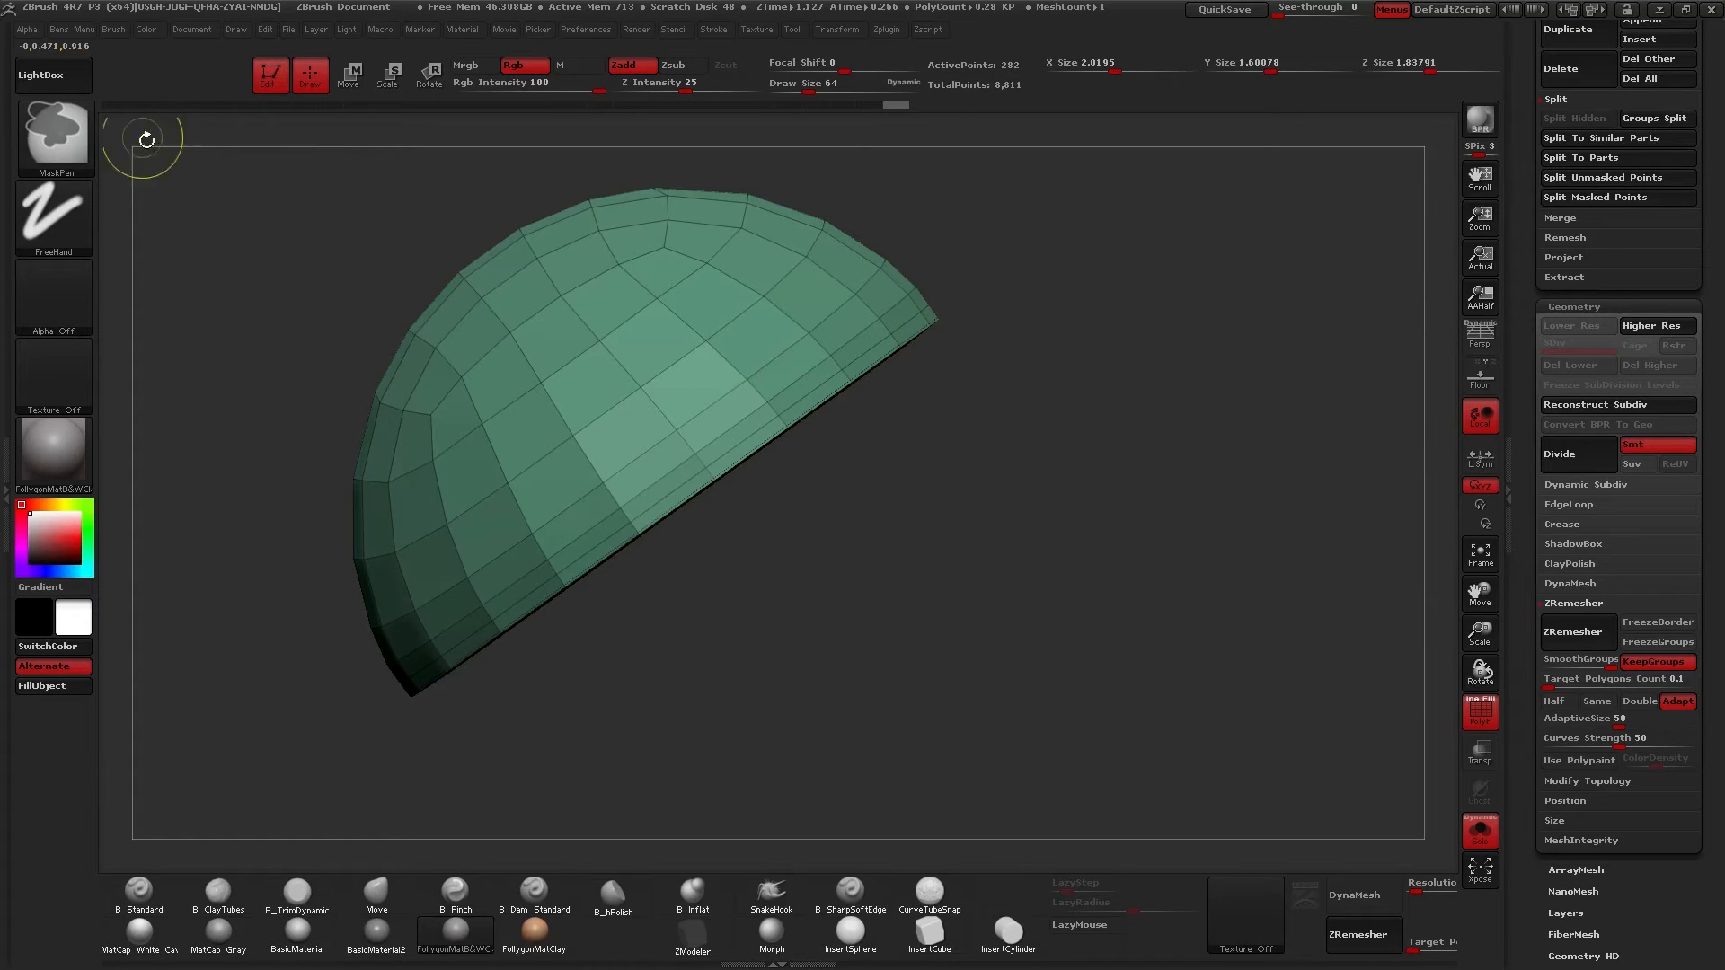
{"action": "left_click", "coordinate": [72, 132]}
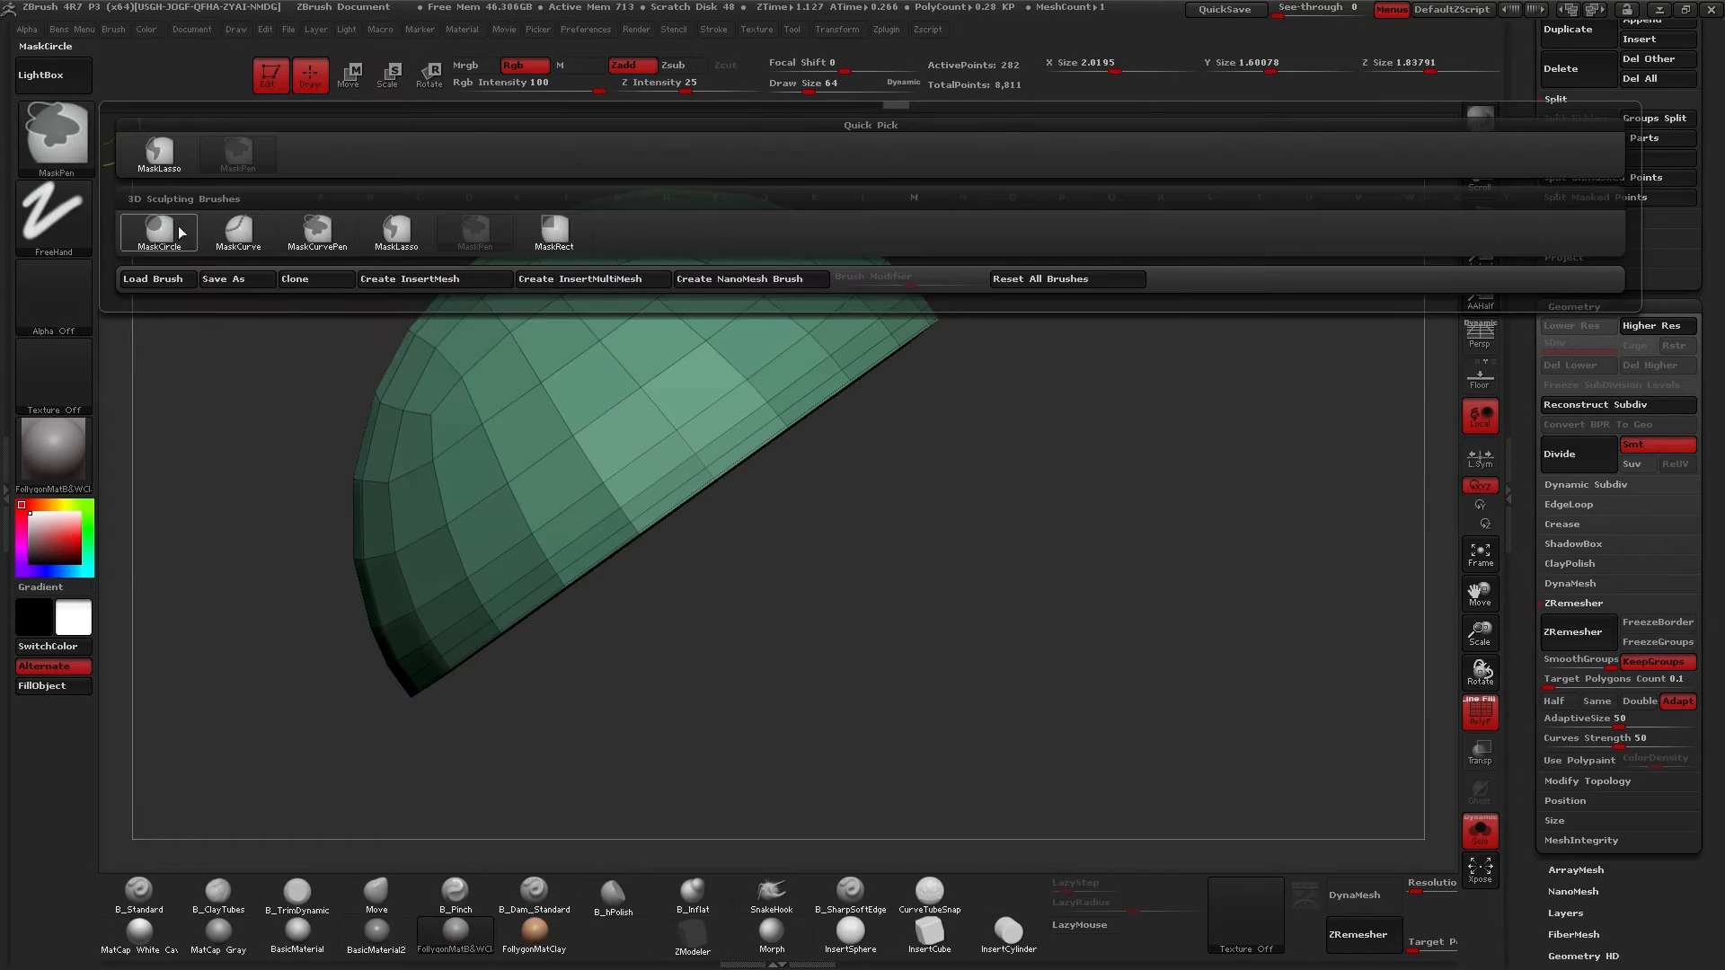
{"action": "left_click", "coordinate": [428, 239], "text": "ctrl"}
{"action": "key", "text": "shift"}
{"action": "mouse_move", "coordinate": [881, 272]}
{"action": "right_mouse_down", "text": "ctrl"}
{"action": "mouse_move", "coordinate": [860, 253]}
{"action": "mouse_move", "coordinate": [874, 300]}
{"action": "mouse_move", "coordinate": [852, 360]}
{"action": "right_mouse_up", "text": "ctrl"}
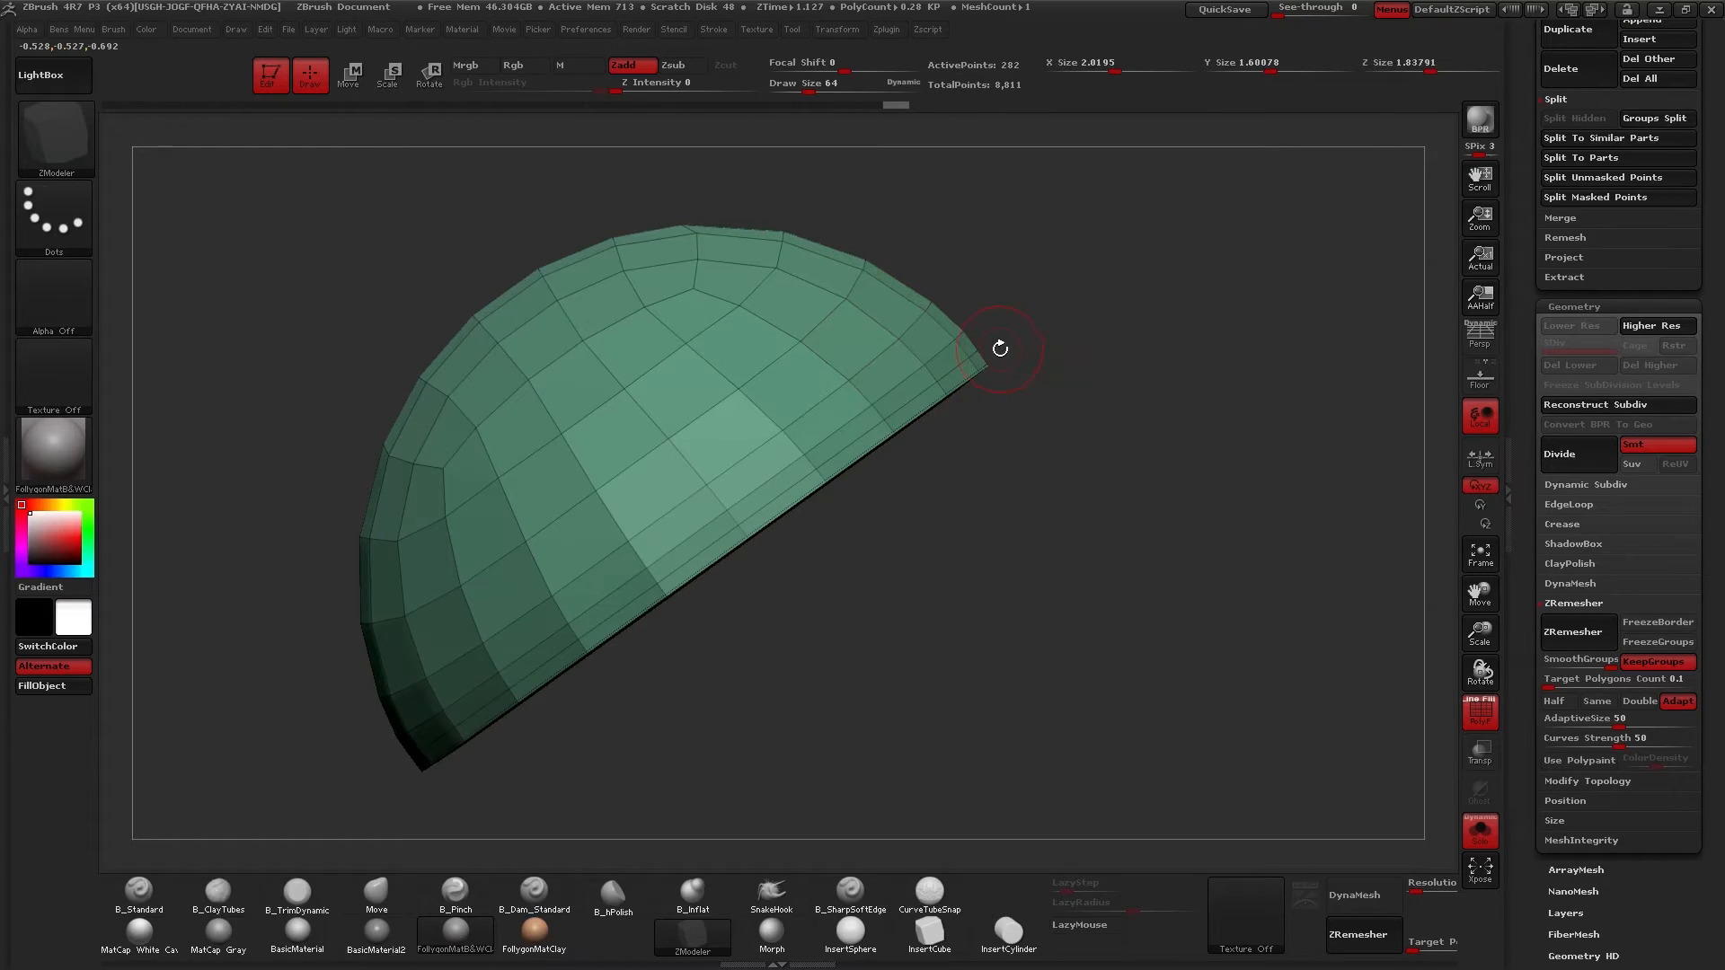
Lasso-mask the upper Eyelid half's rim along its capped face, and invert the mask so only the rim can be edited.
{"action": "key", "text": "ctrl"}
{"action": "mouse_move", "coordinate": [1001, 343]}
{"action": "left_mouse_down", "text": "ctrl"}
{"action": "mouse_move", "coordinate": [1186, 256]}
{"action": "mouse_move", "coordinate": [1280, 431]}
{"action": "mouse_move", "coordinate": [943, 615]}
{"action": "mouse_move", "coordinate": [634, 733]}
{"action": "mouse_move", "coordinate": [376, 791]}
{"action": "left_mouse_up", "text": "ctrl"}
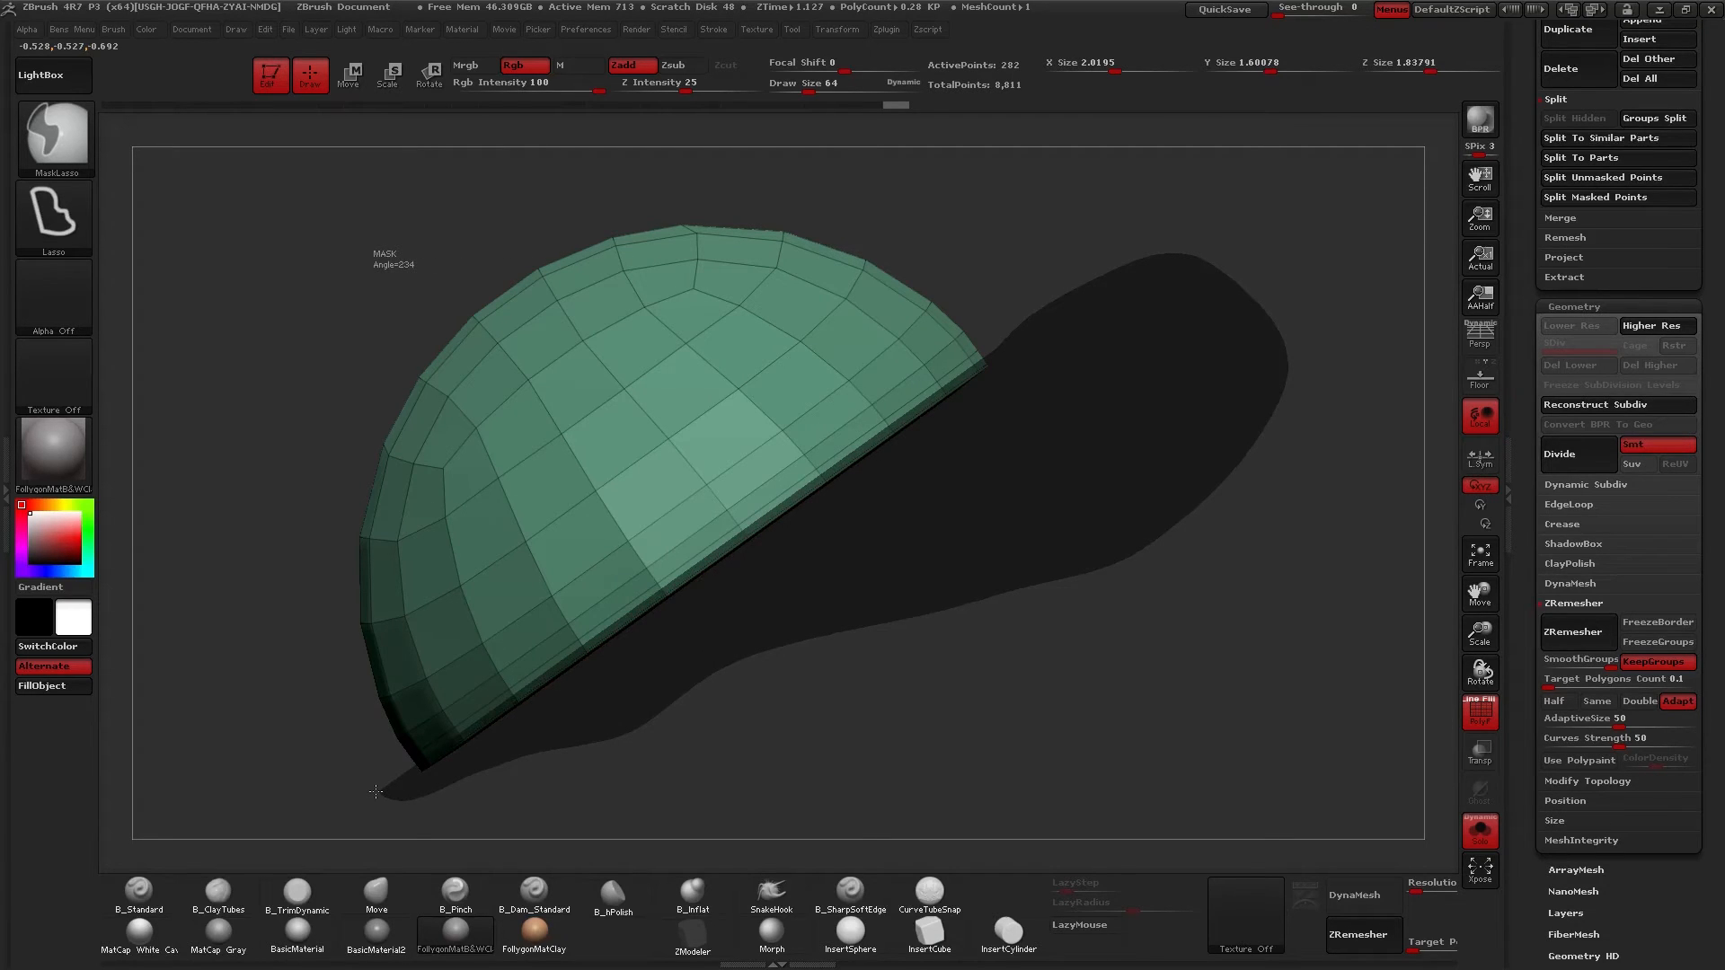
{"action": "left_click_drag", "start_coordinate": [376, 792], "coordinate": [376, 792], "text": "ctrl"}
{"action": "key", "text": "ctrl"}
{"action": "left_click", "coordinate": [1136, 478], "text": "ctrl"}
{"action": "right_click_drag", "start_coordinate": [1102, 512], "coordinate": [967, 454]}
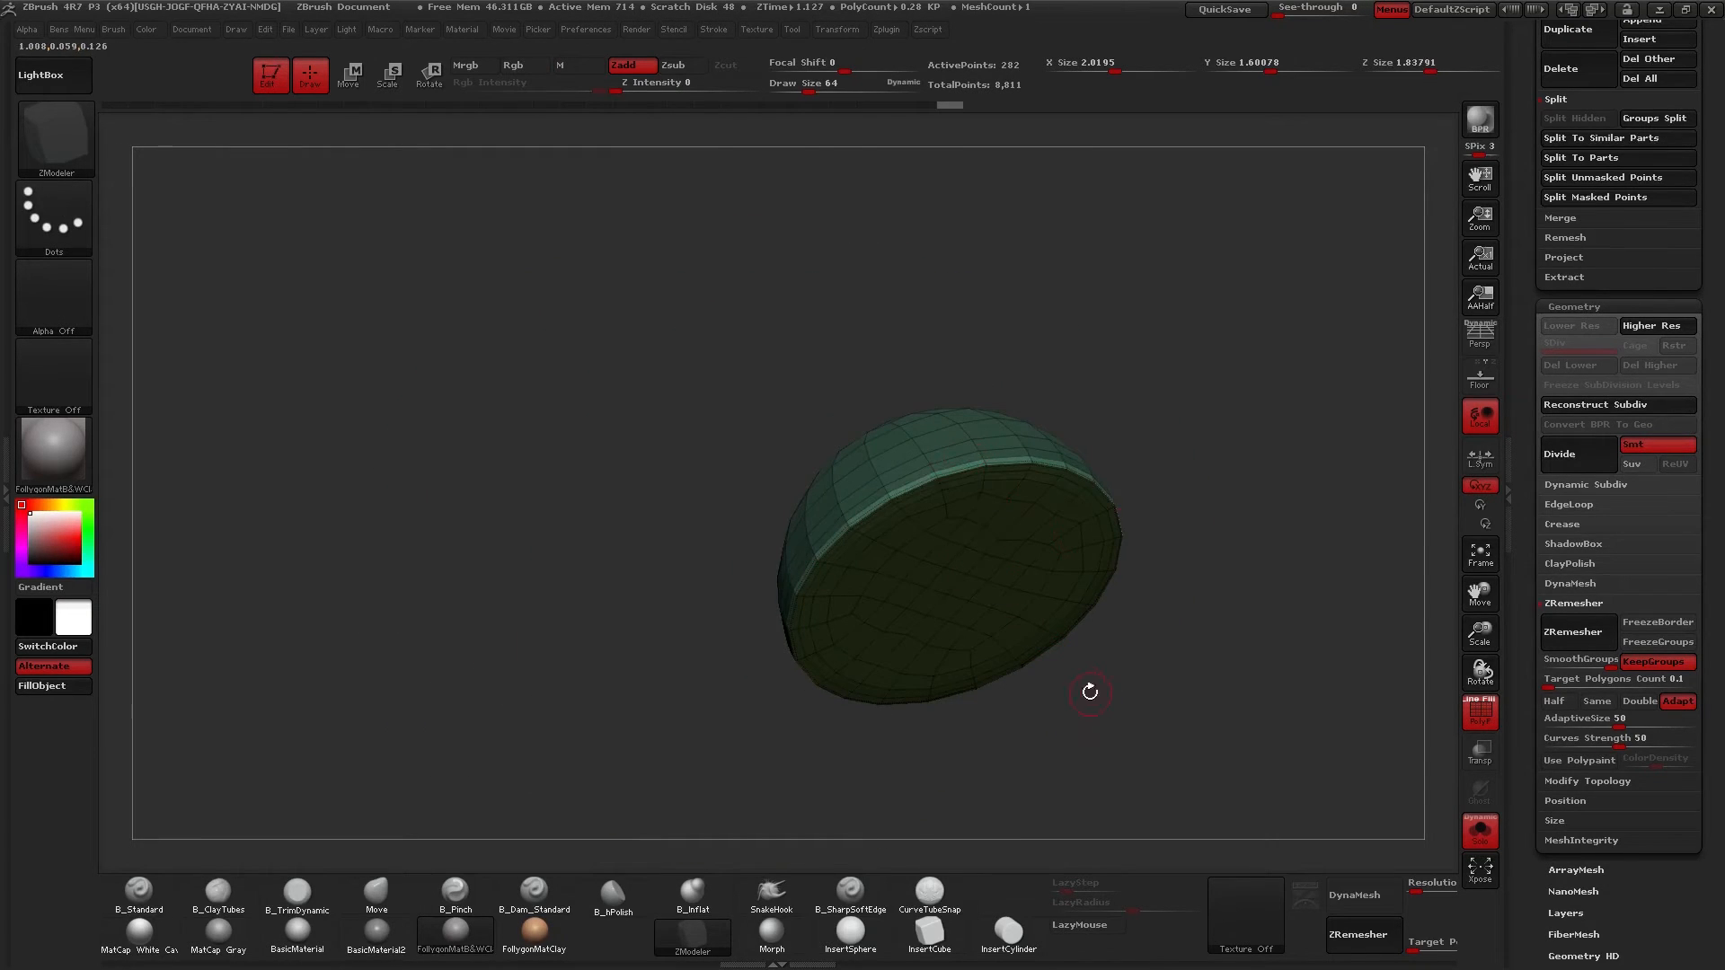
Draw a Transpose Scale line from the center of the capped face outward, perpendicular to the rim in side view.
{"action": "key", "text": "r"}
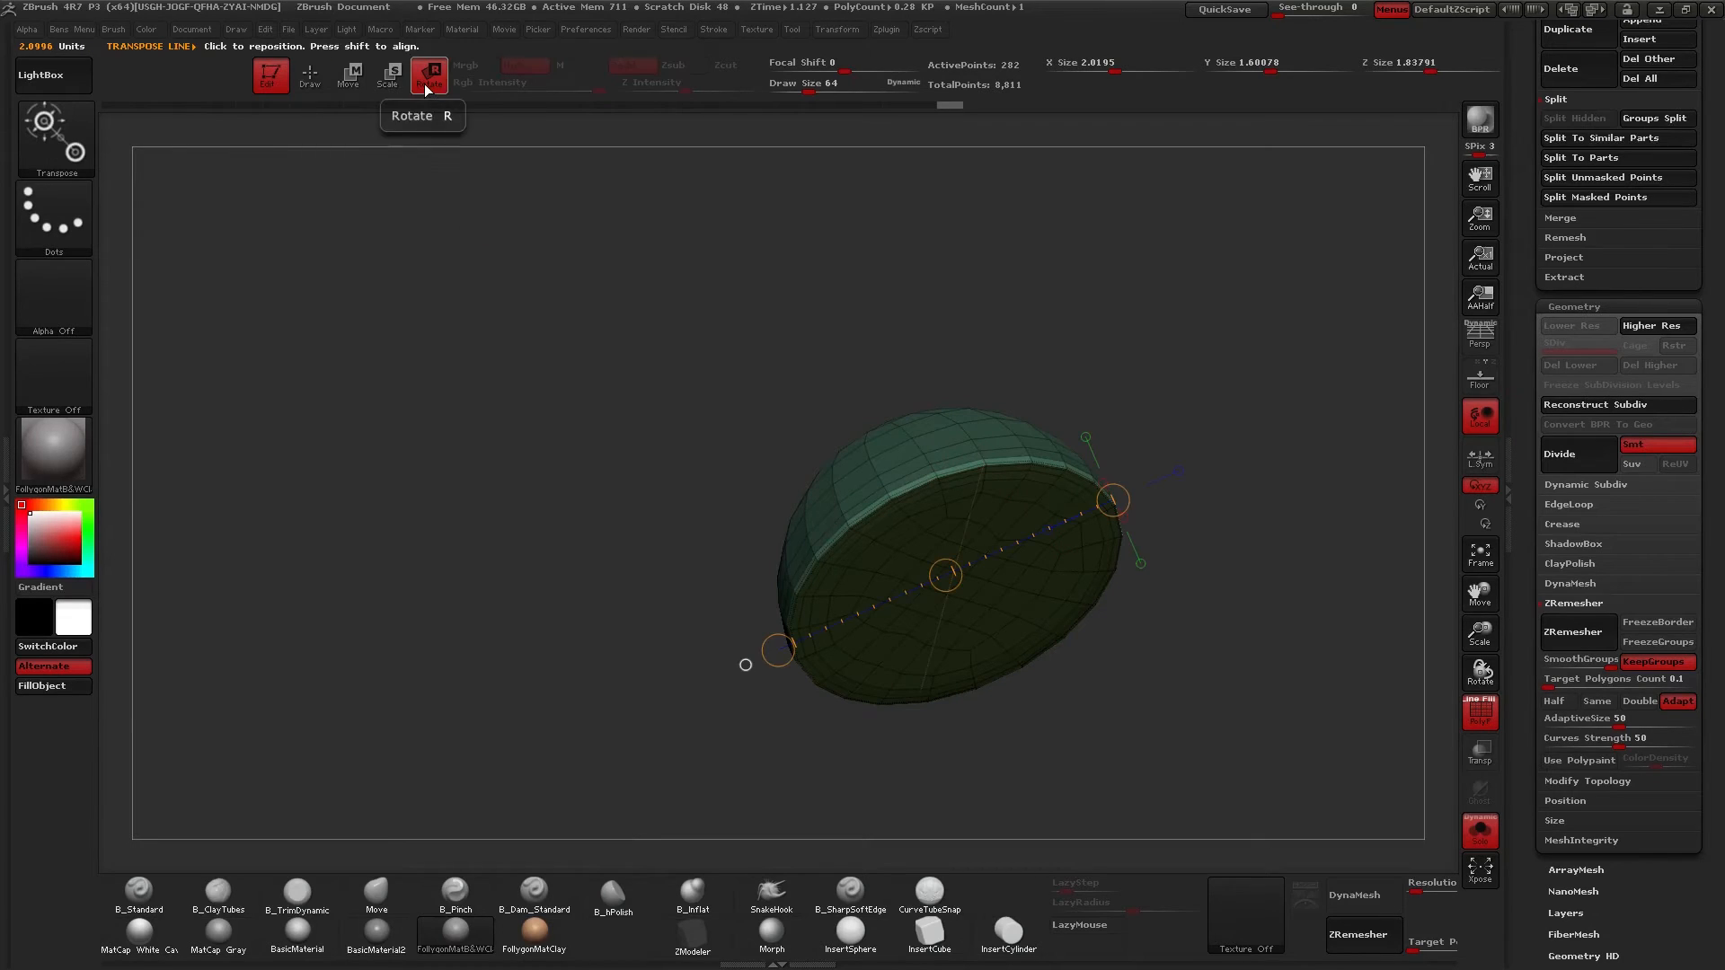
{"action": "left_click", "coordinate": [389, 81]}
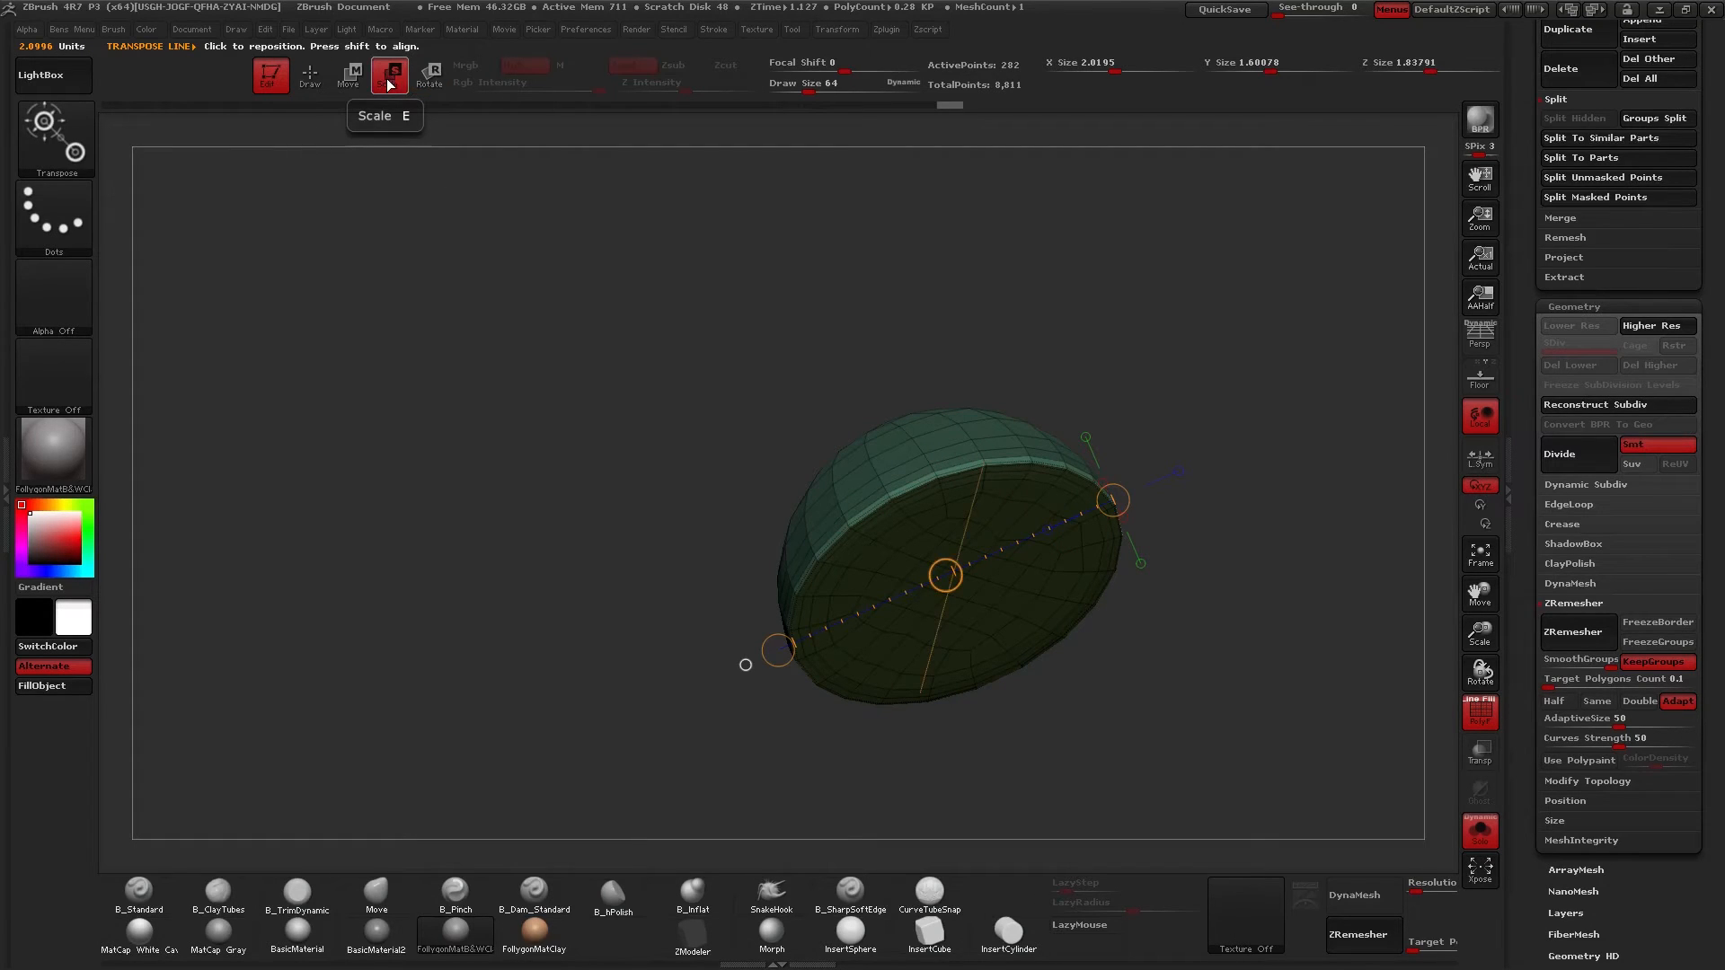
{"action": "left_click_drag", "start_coordinate": [462, 504], "coordinate": [372, 400], "text": "alt"}
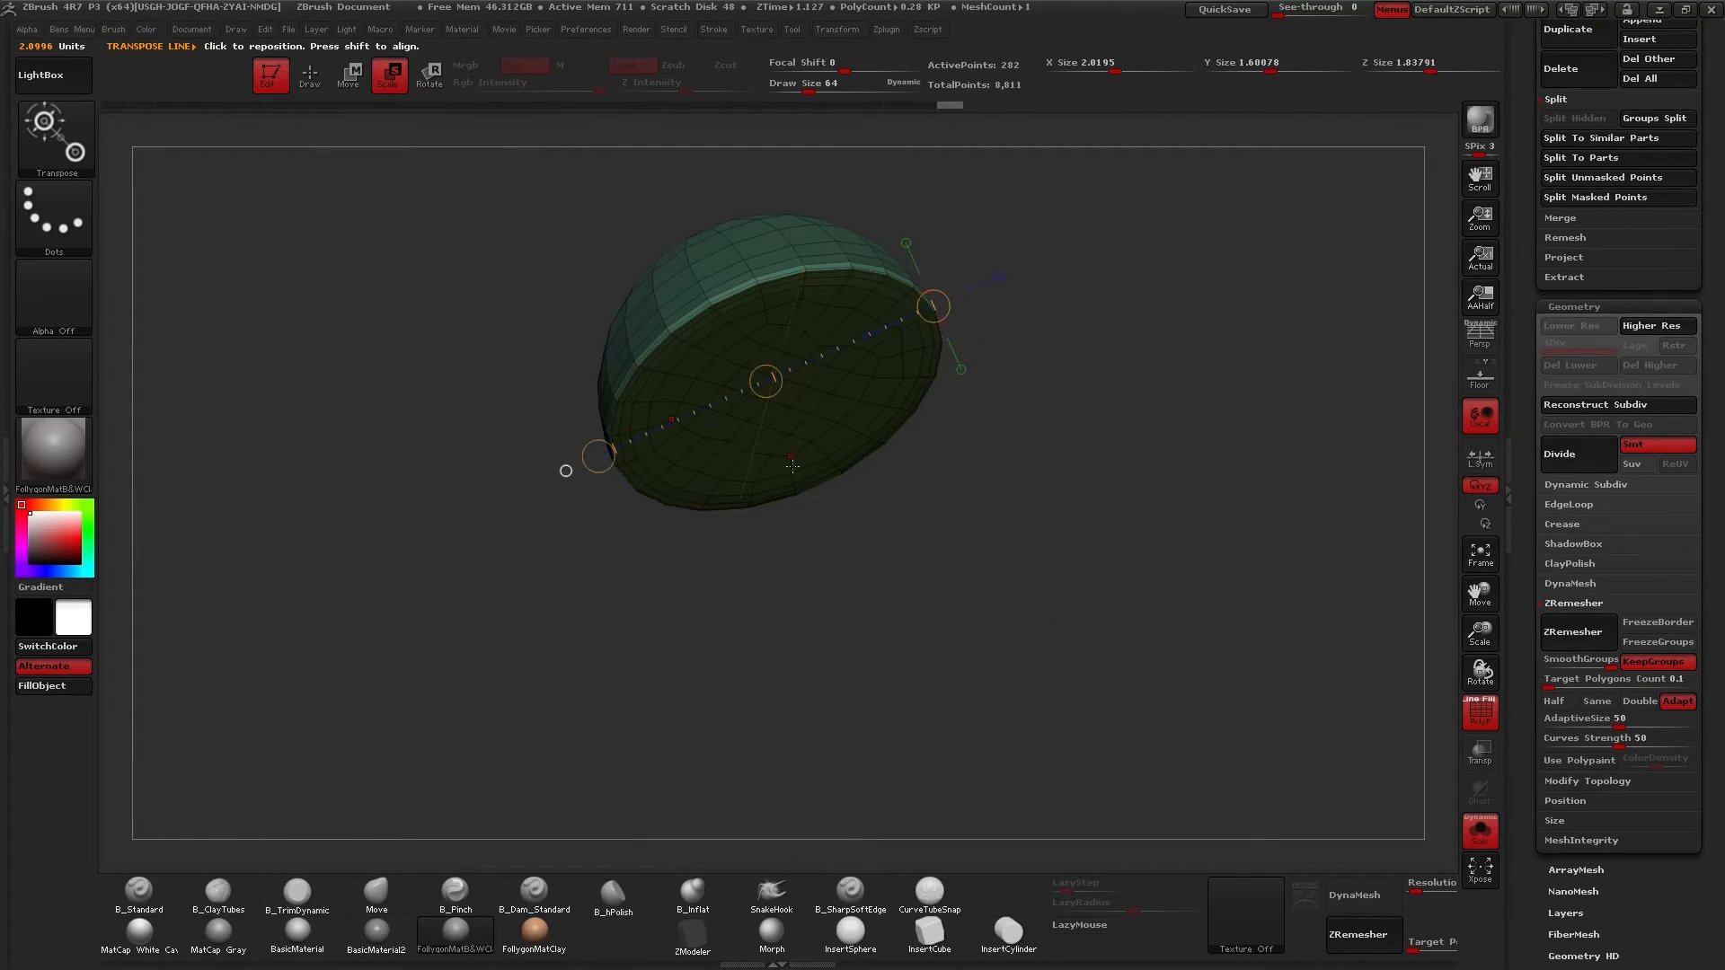
{"action": "left_click_drag", "start_coordinate": [789, 406], "coordinate": [838, 513]}
{"action": "left_click_drag", "start_coordinate": [593, 452], "coordinate": [622, 523]}
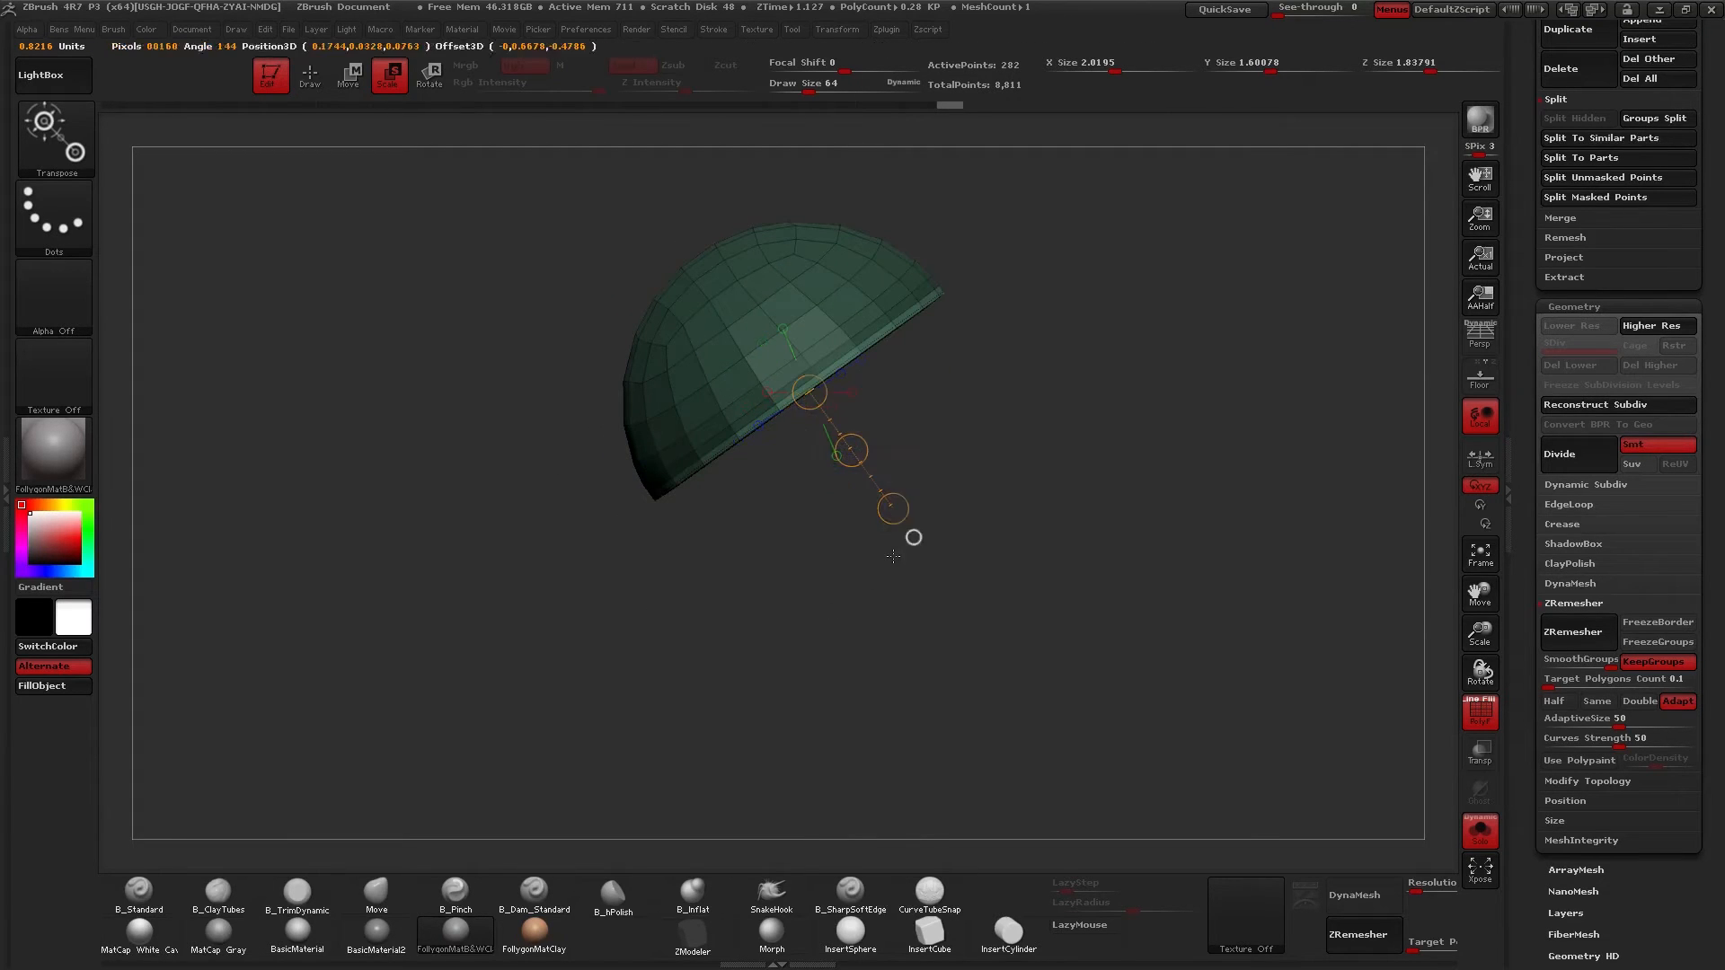
Scale the unmasked rim of the upper Eyelid half outward into a slight flare, and clear the mask in Draw mode.
{"action": "left_click_drag", "start_coordinate": [798, 593], "coordinate": [529, 328]}
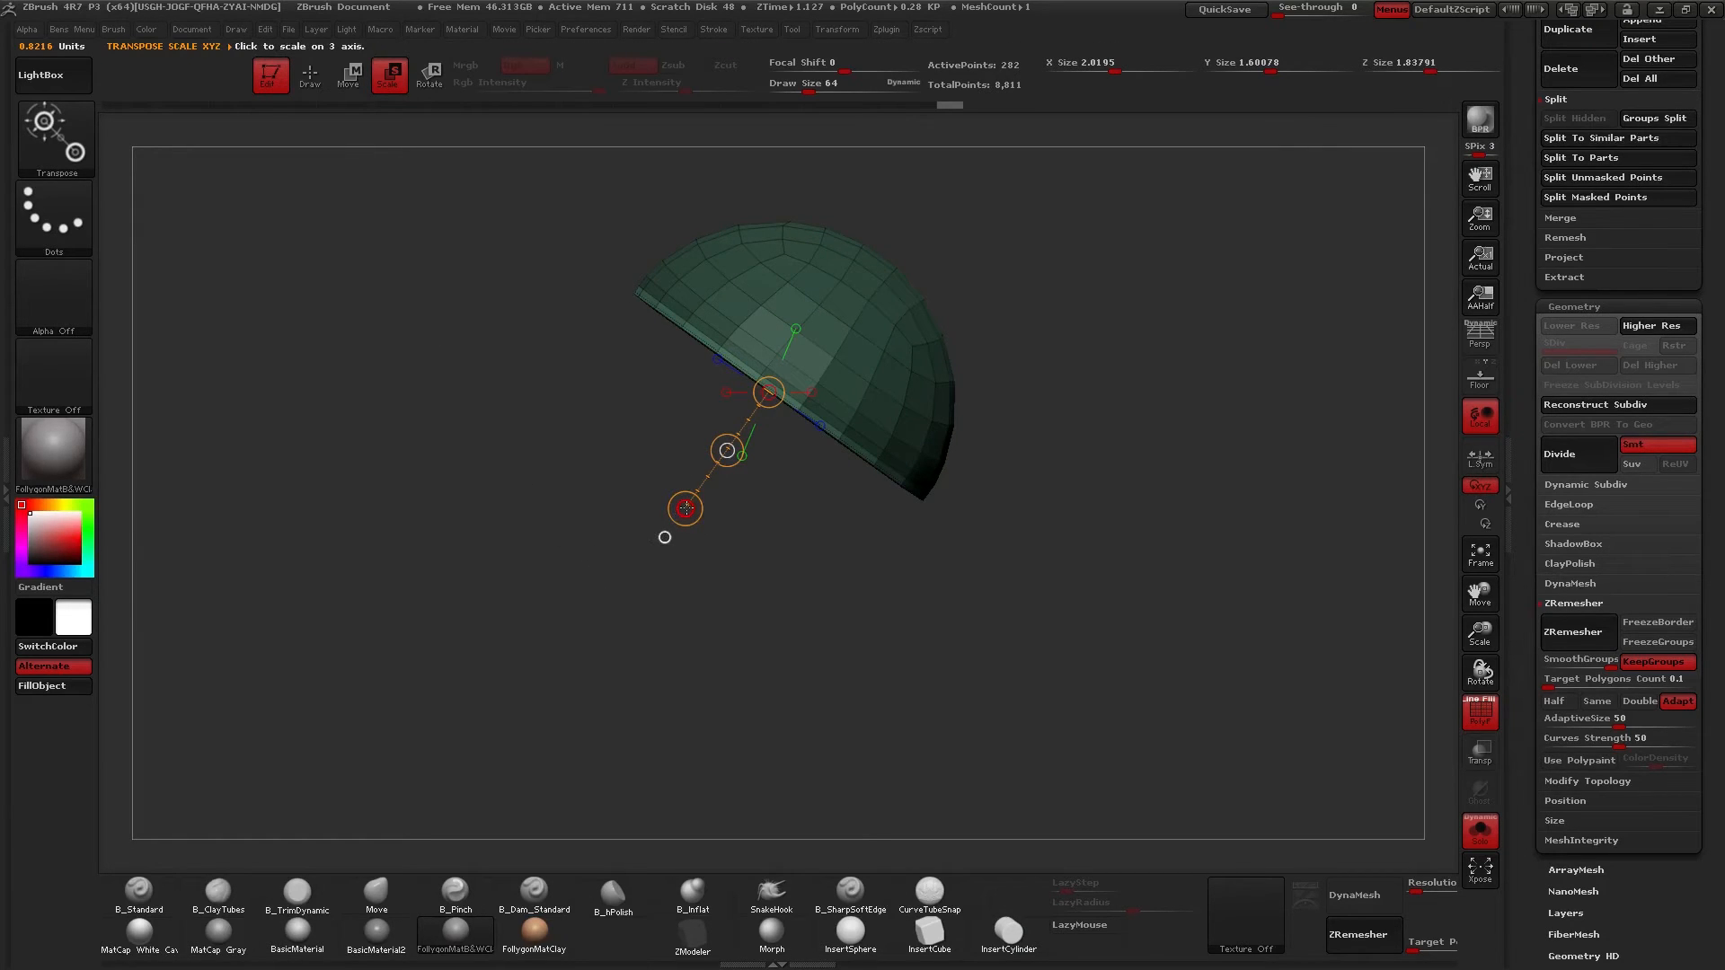
{"action": "left_click_drag", "start_coordinate": [686, 509], "coordinate": [685, 508]}
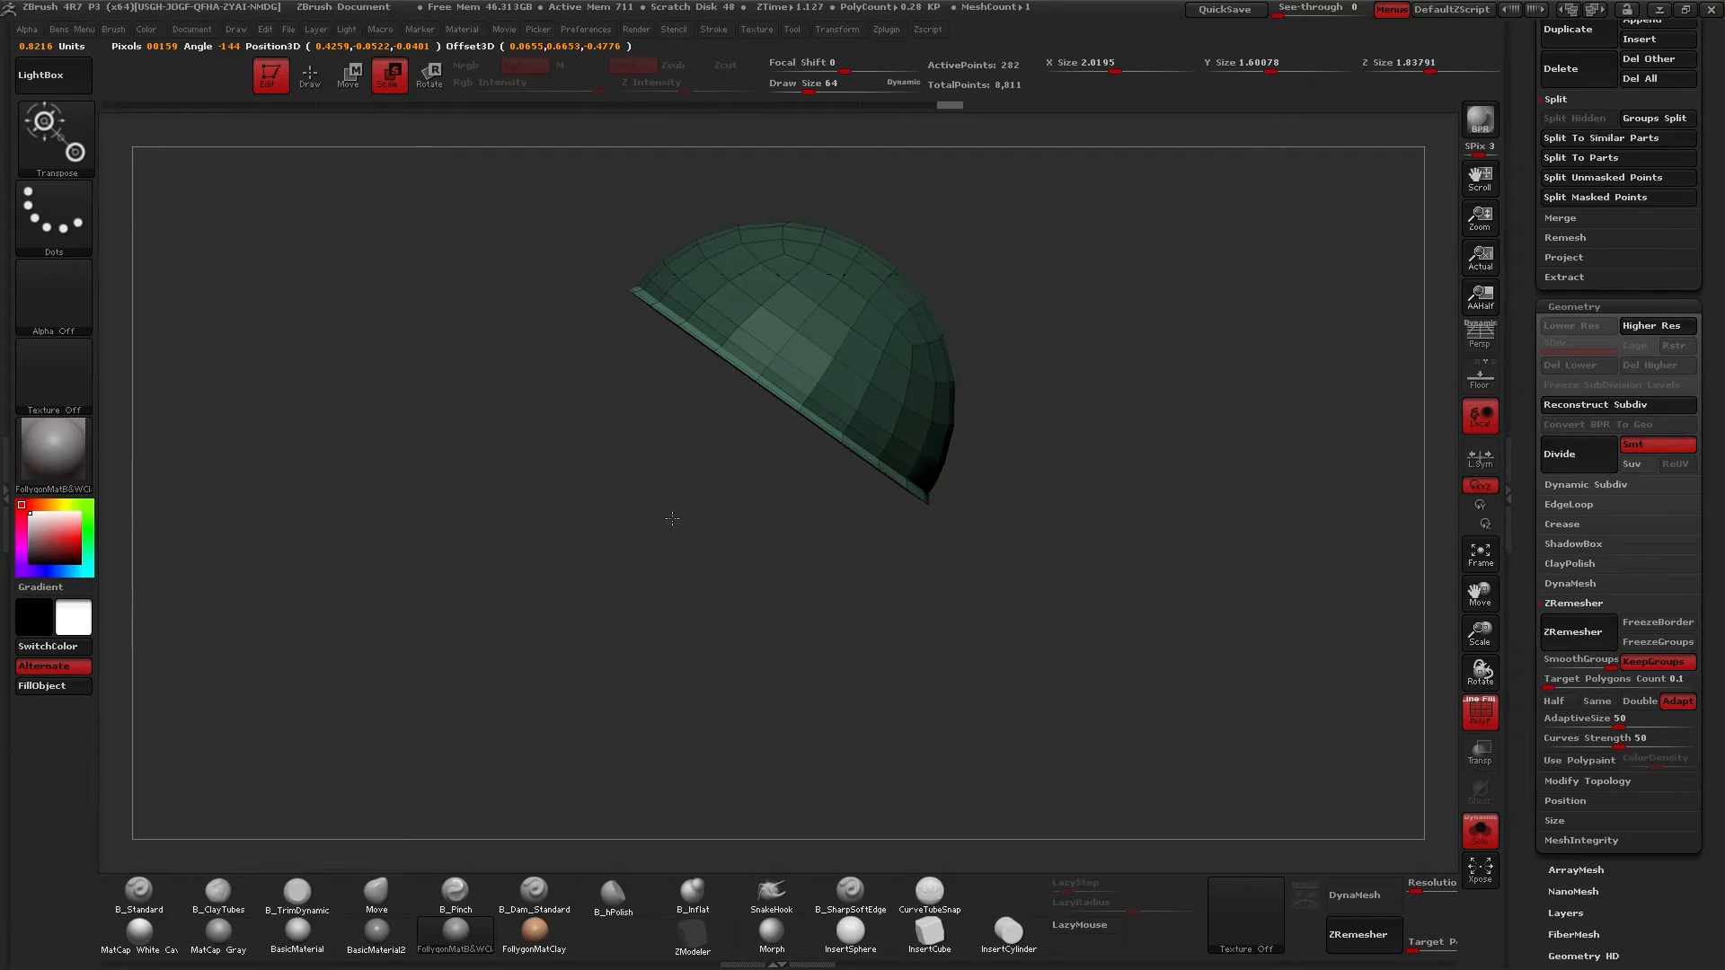
{"action": "left_click_drag", "start_coordinate": [669, 520], "coordinate": [667, 521]}
{"action": "key", "text": "q"}
{"action": "mouse_move", "coordinate": [837, 446]}
{"action": "left_mouse_down", "text": "alt"}
{"action": "mouse_move", "coordinate": [770, 504]}
{"action": "mouse_move", "coordinate": [817, 573]}
{"action": "left_mouse_up", "text": "alt"}
{"action": "key", "text": "f"}
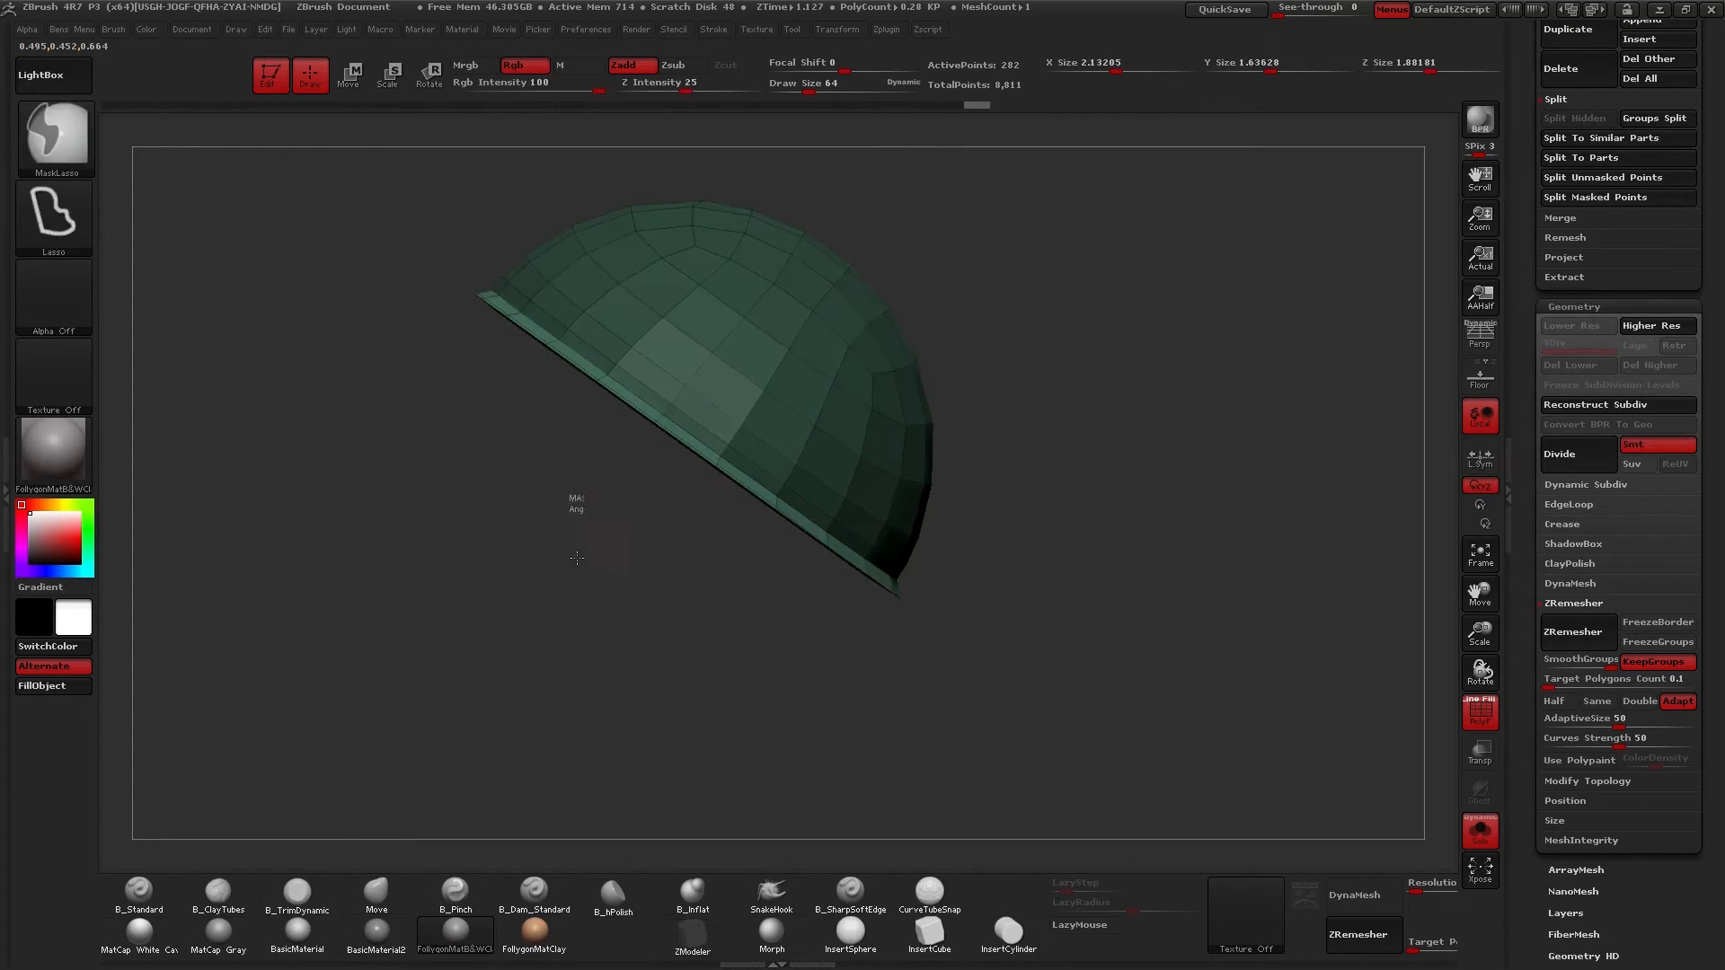
Preview the flared rim with Dynamic Subdiv against the whole eye, and return to the unsmoothed upper Eyelid half in Solo.
{"action": "key", "text": "ctrl+d"}
{"action": "key", "text": "ctrl+d"}
{"action": "left_click_drag", "start_coordinate": [639, 564], "coordinate": [885, 562]}
{"action": "key", "text": "alt+s"}
{"action": "left_click_drag", "start_coordinate": [747, 405], "coordinate": [710, 332]}
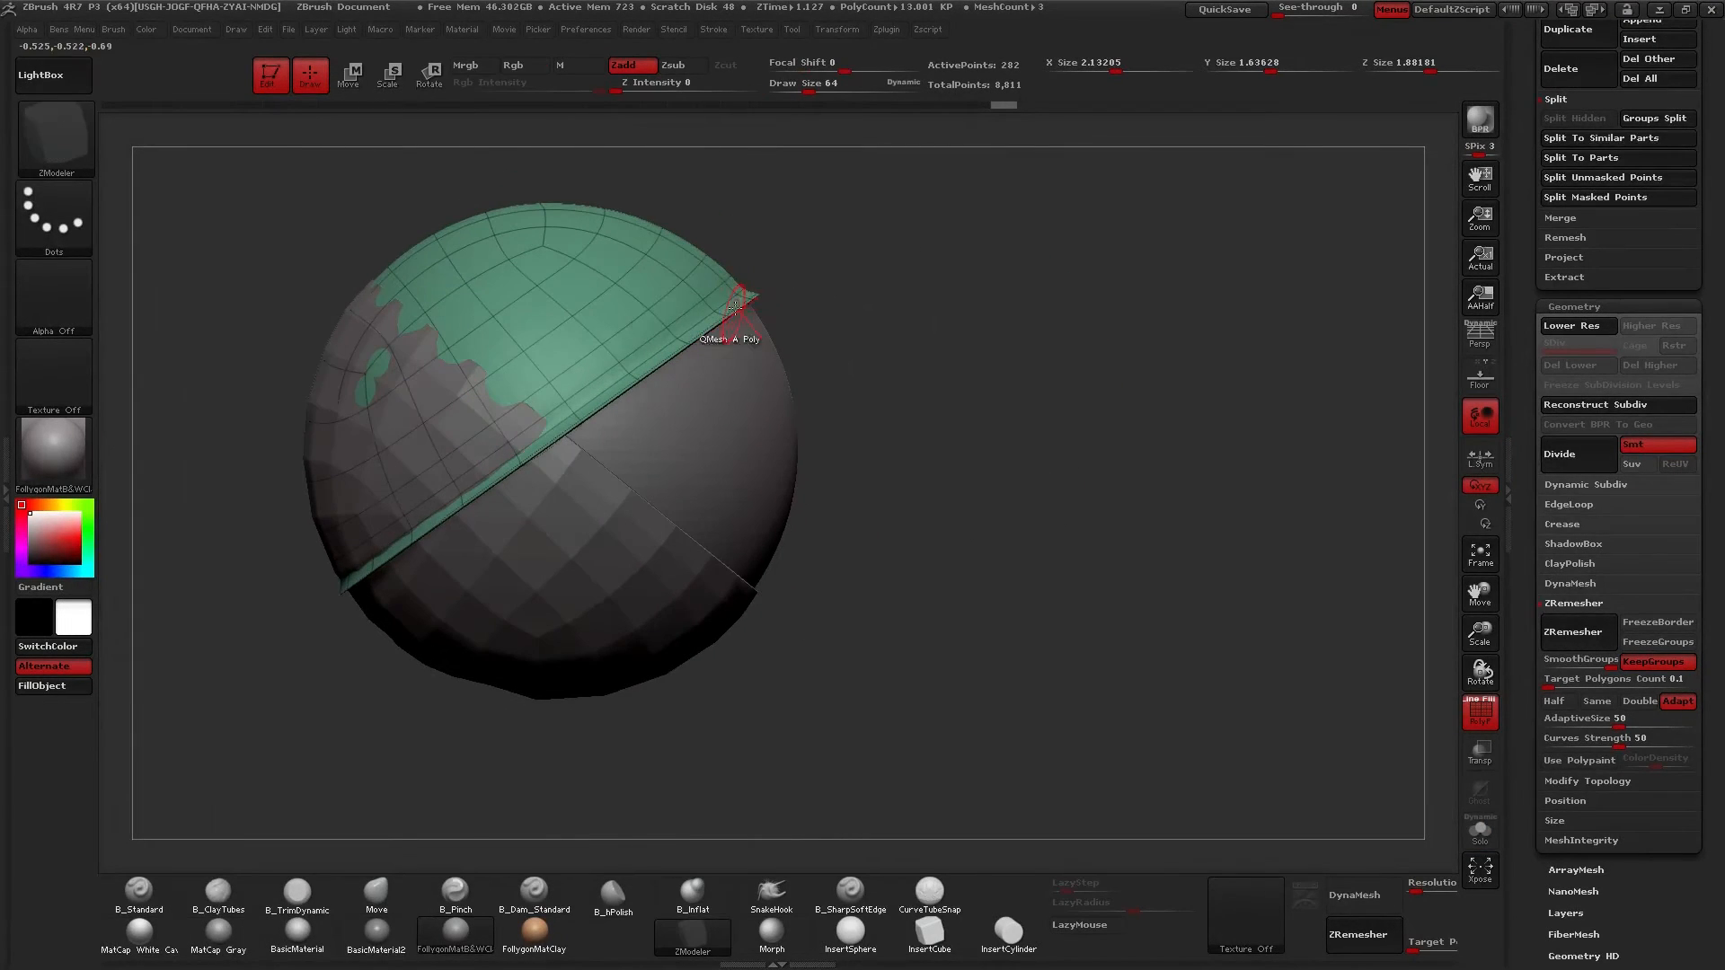
{"action": "key", "text": "shift+d"}
{"action": "key", "text": "alt+s"}
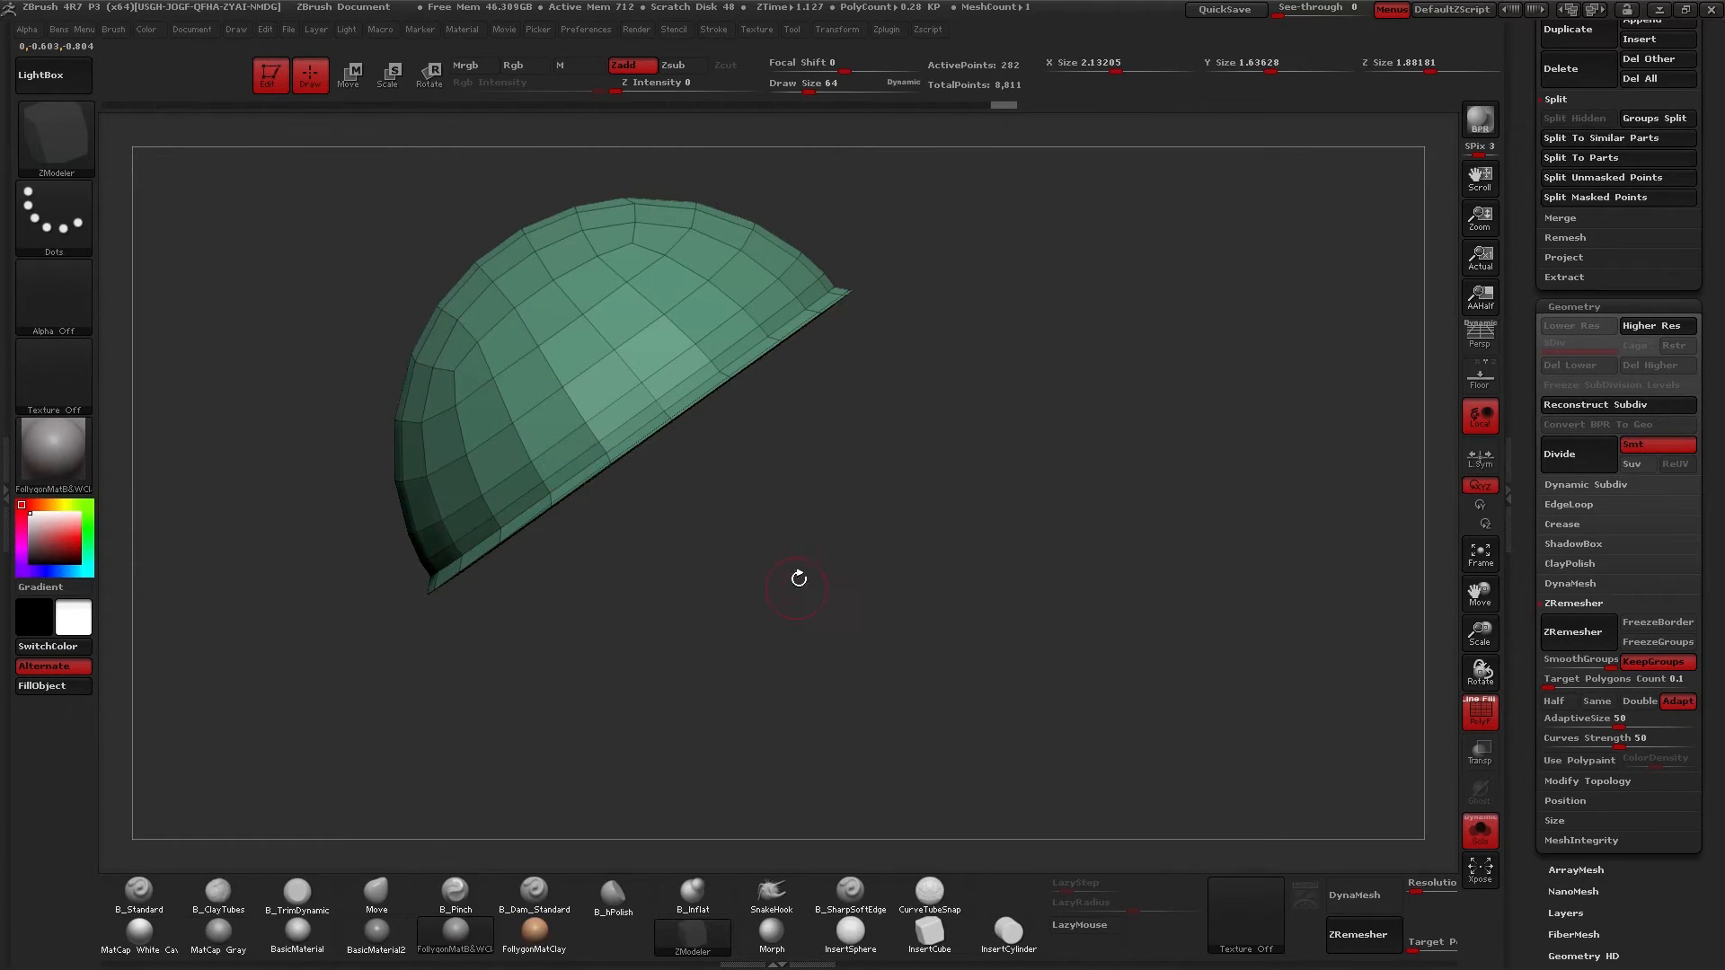
Delete the complete edge loop just above the flared rim with the ZModeler edge action Delete, targeting EdgeLoop Complete.
{"action": "left_click_drag", "start_coordinate": [740, 359], "coordinate": [855, 500], "text": "alt"}
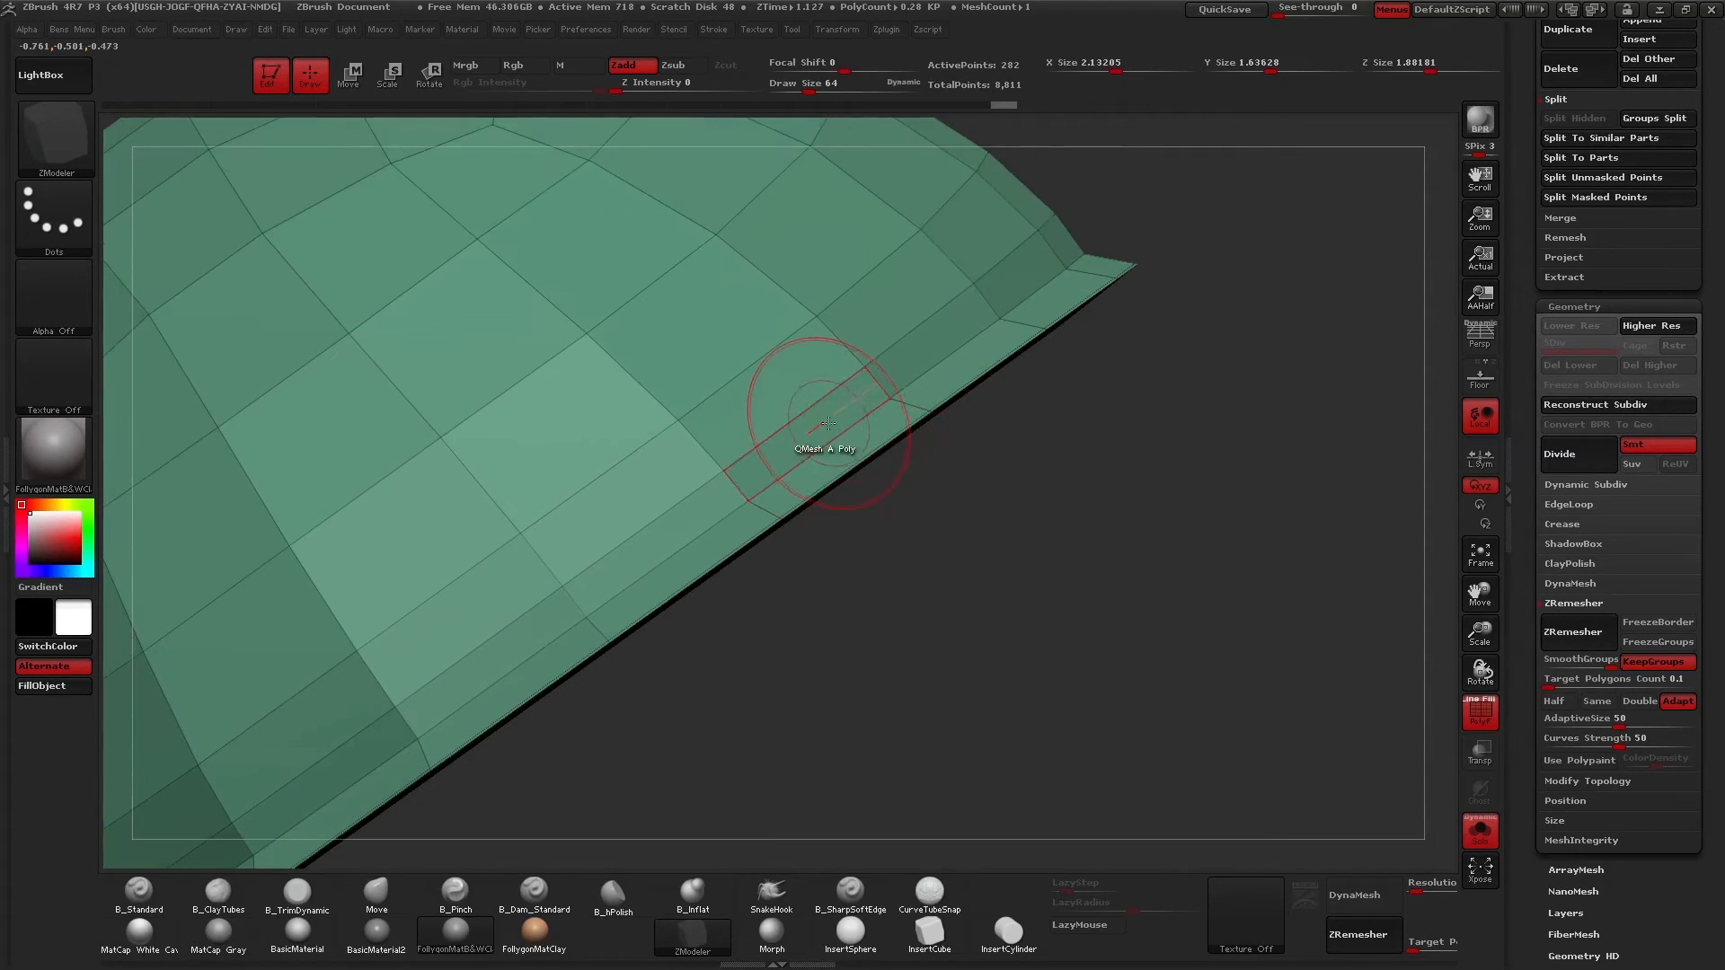
{"action": "key", "text": "space"}
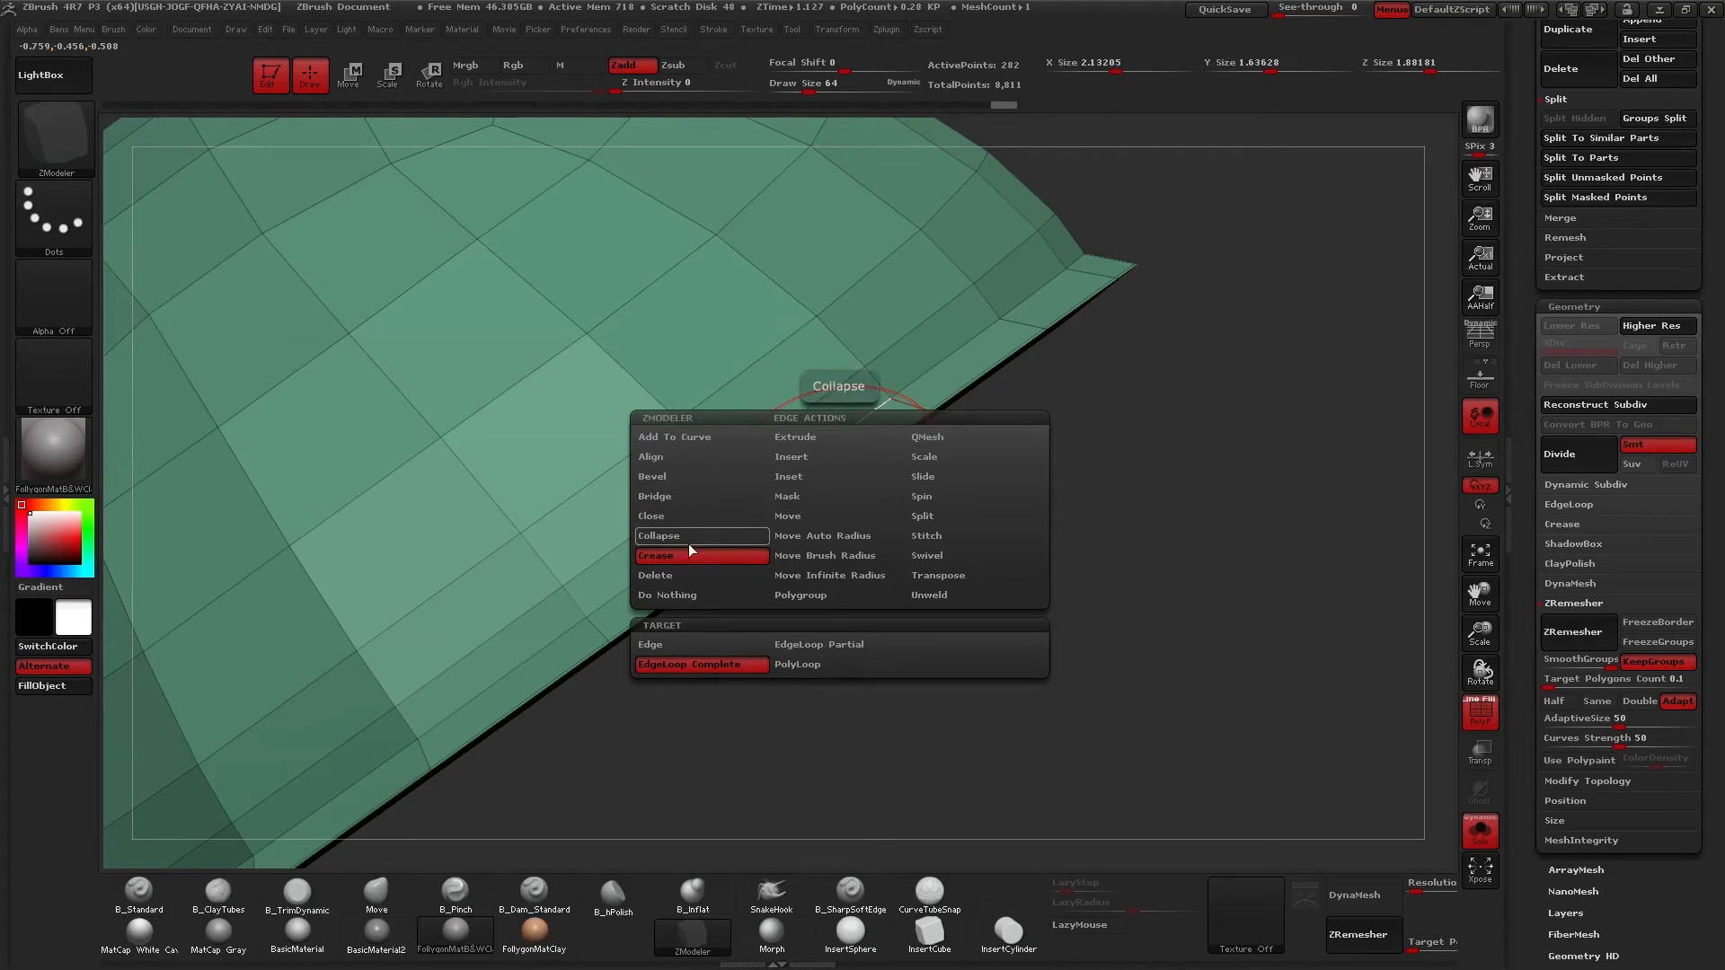
{"action": "left_click", "coordinate": [674, 574]}
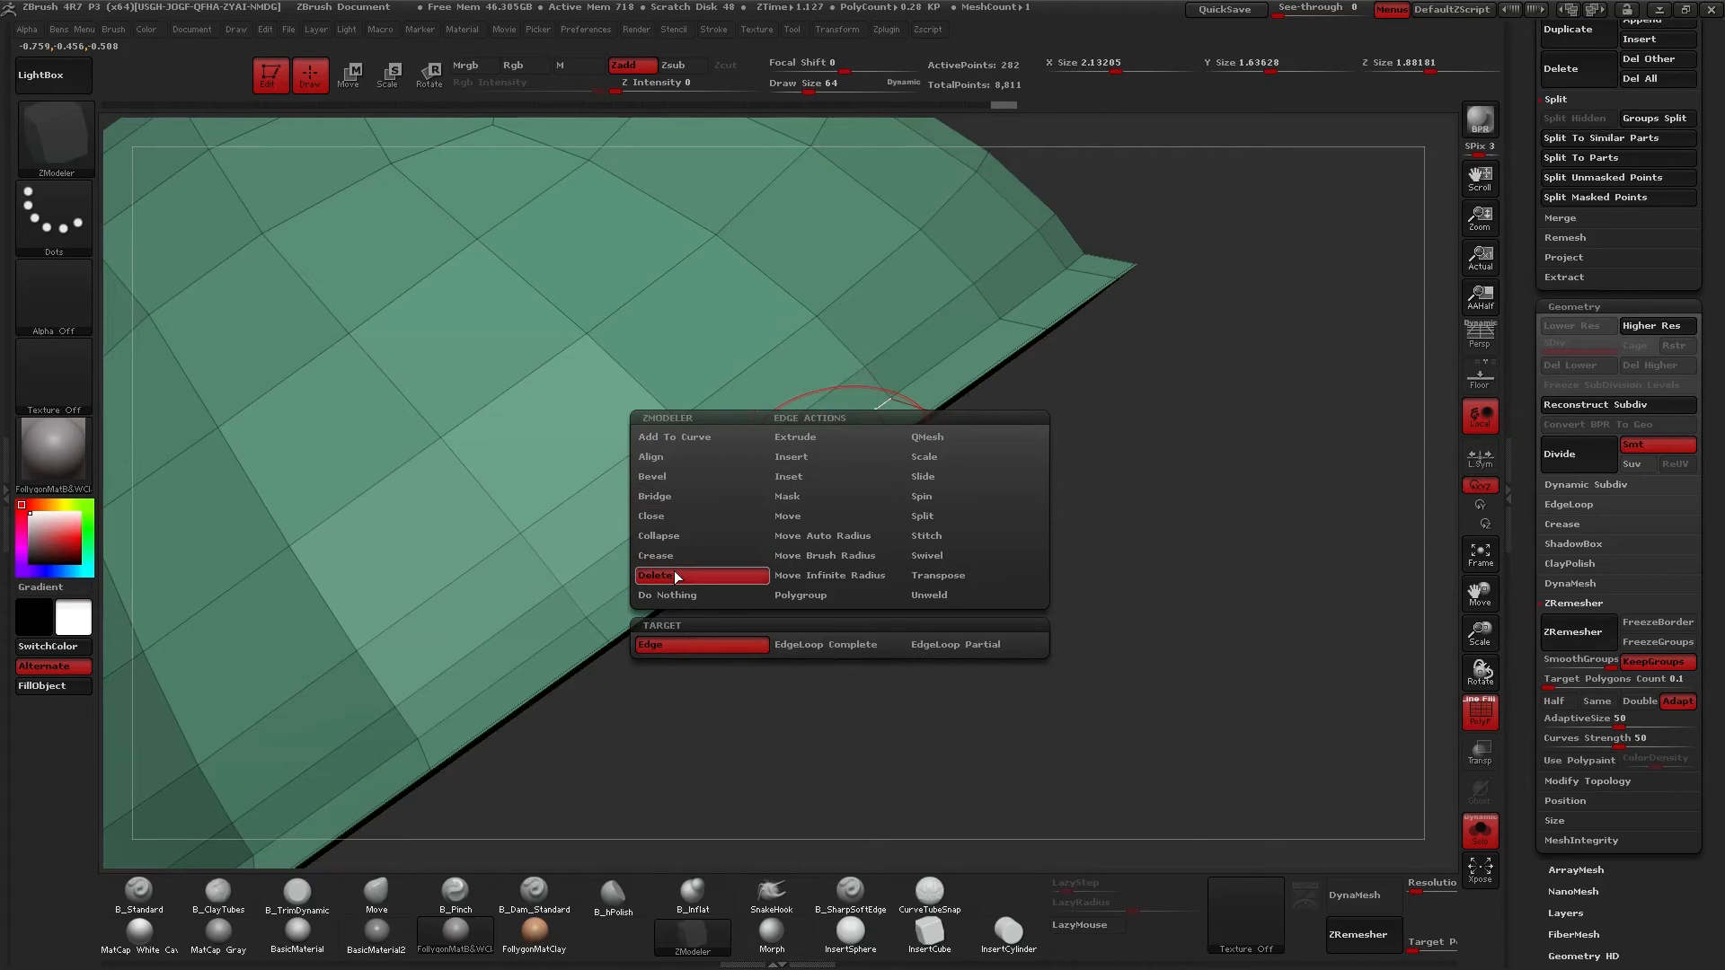
{"action": "left_click", "coordinate": [845, 649]}
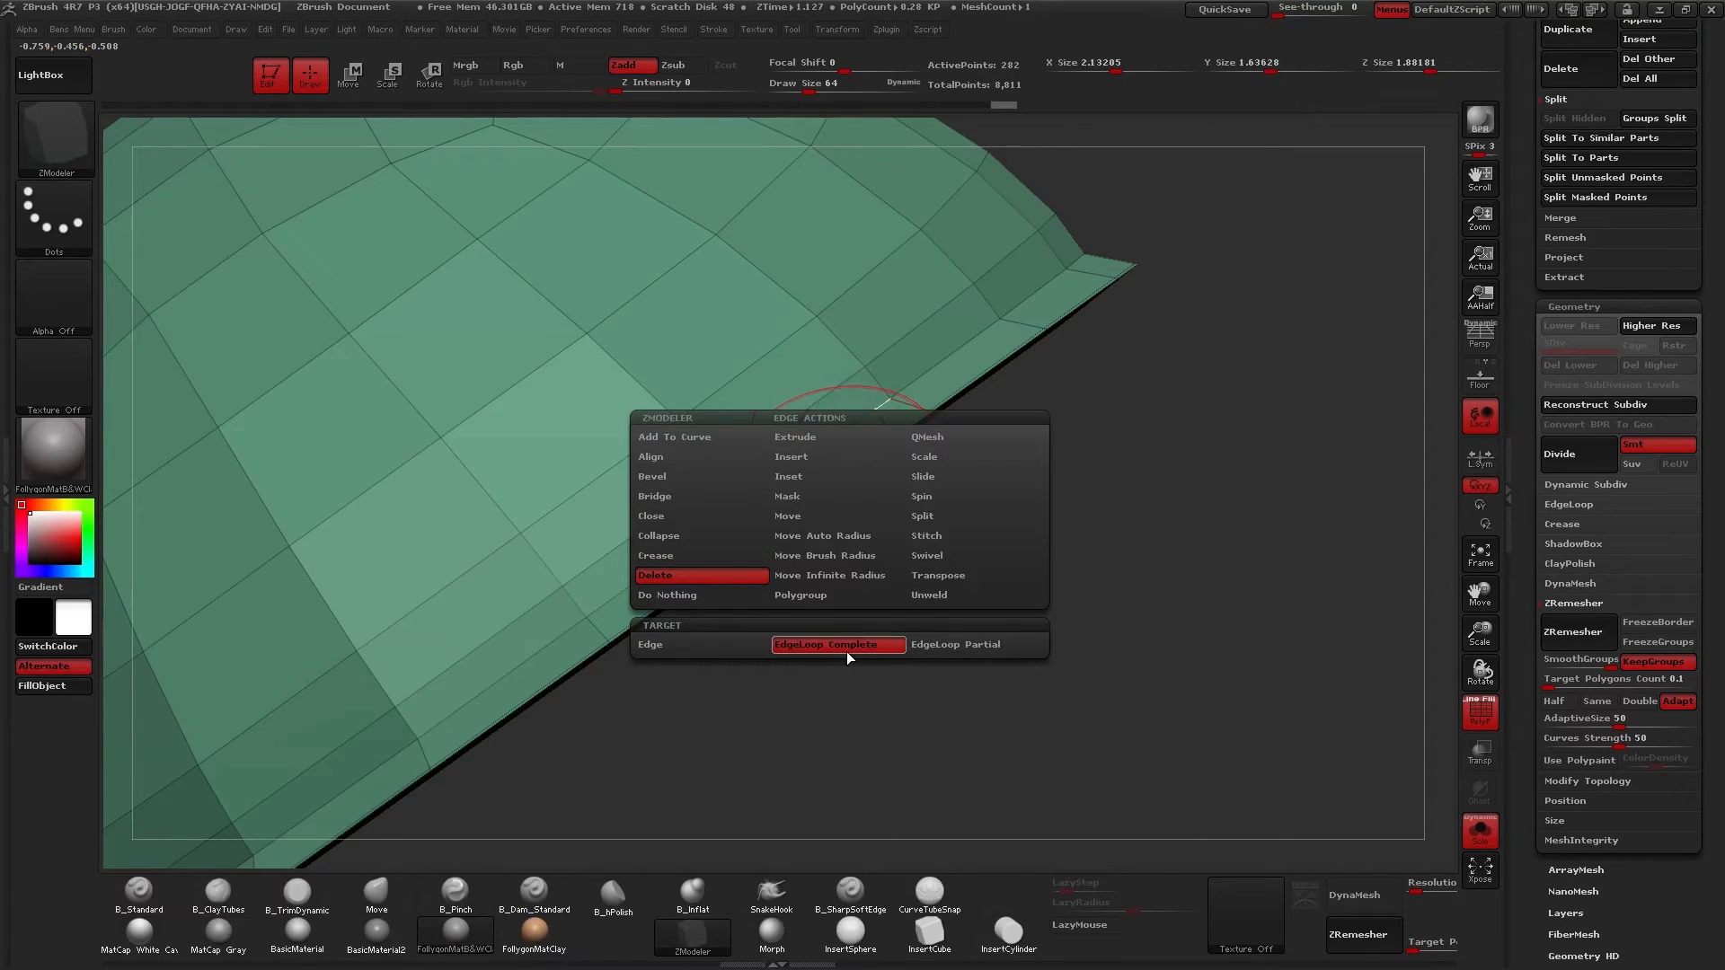
{"action": "left_click", "coordinate": [933, 358]}
{"action": "left_click_drag", "start_coordinate": [939, 539], "coordinate": [866, 509], "text": "alt"}
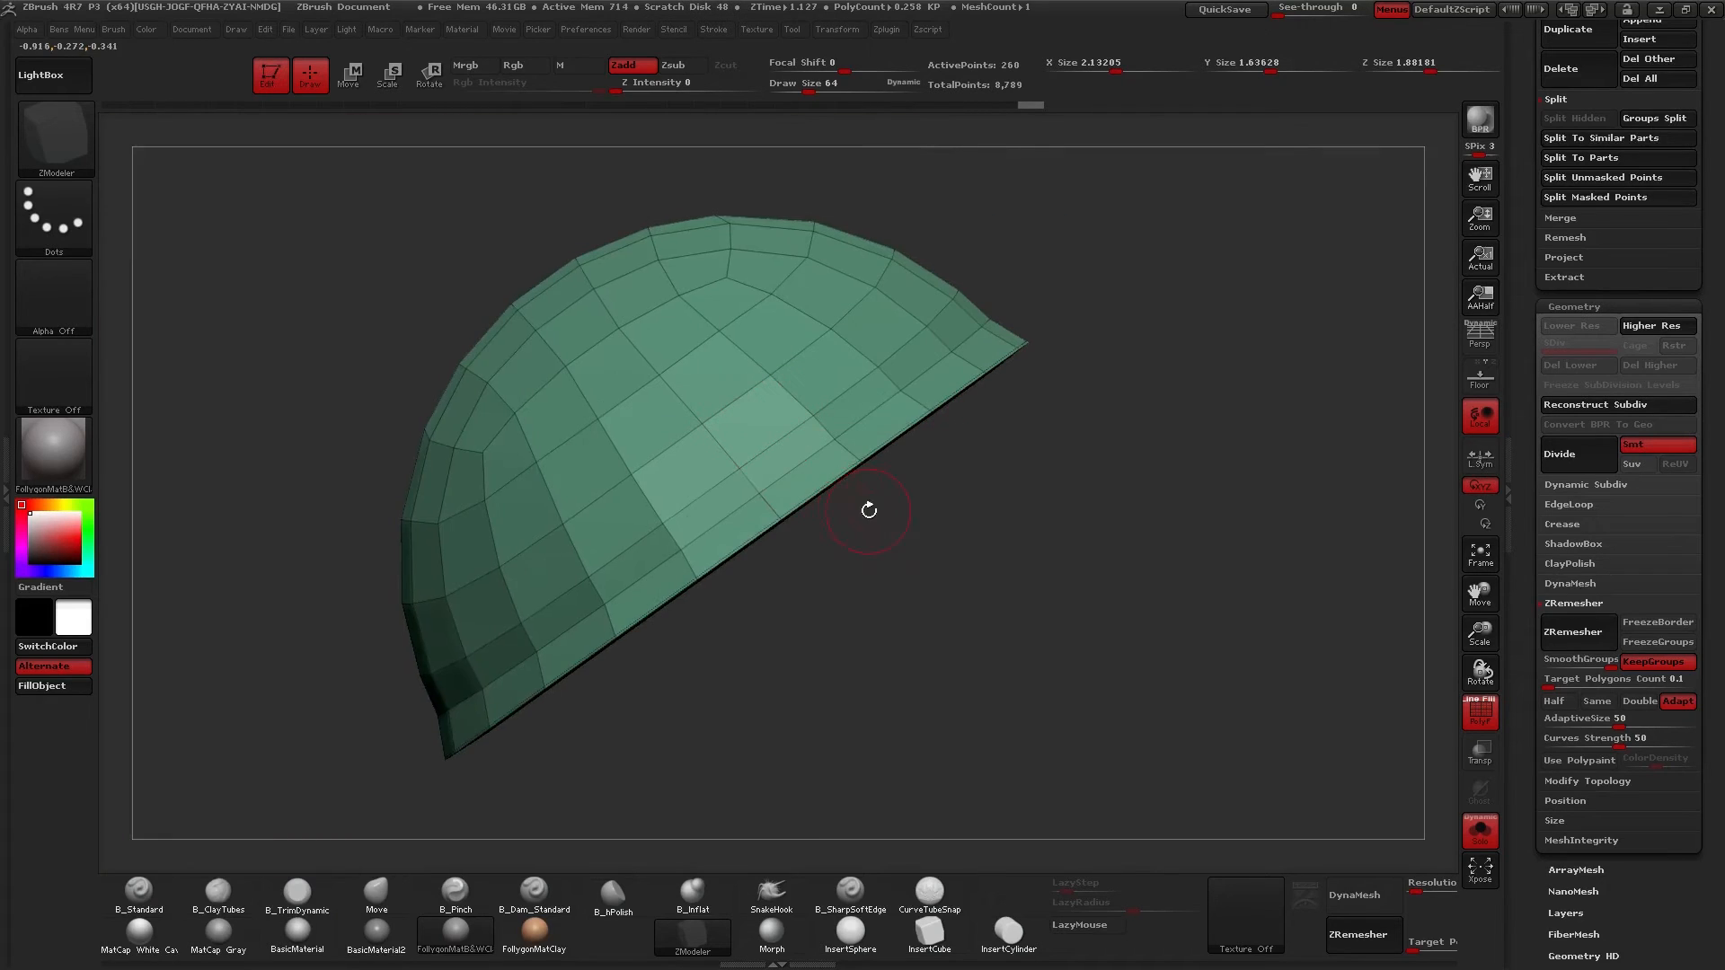
Examine the simplified upper Eyelid half against the whole eye in front and side views, with PolyFrame turned off.
{"action": "key", "text": "alt+s"}
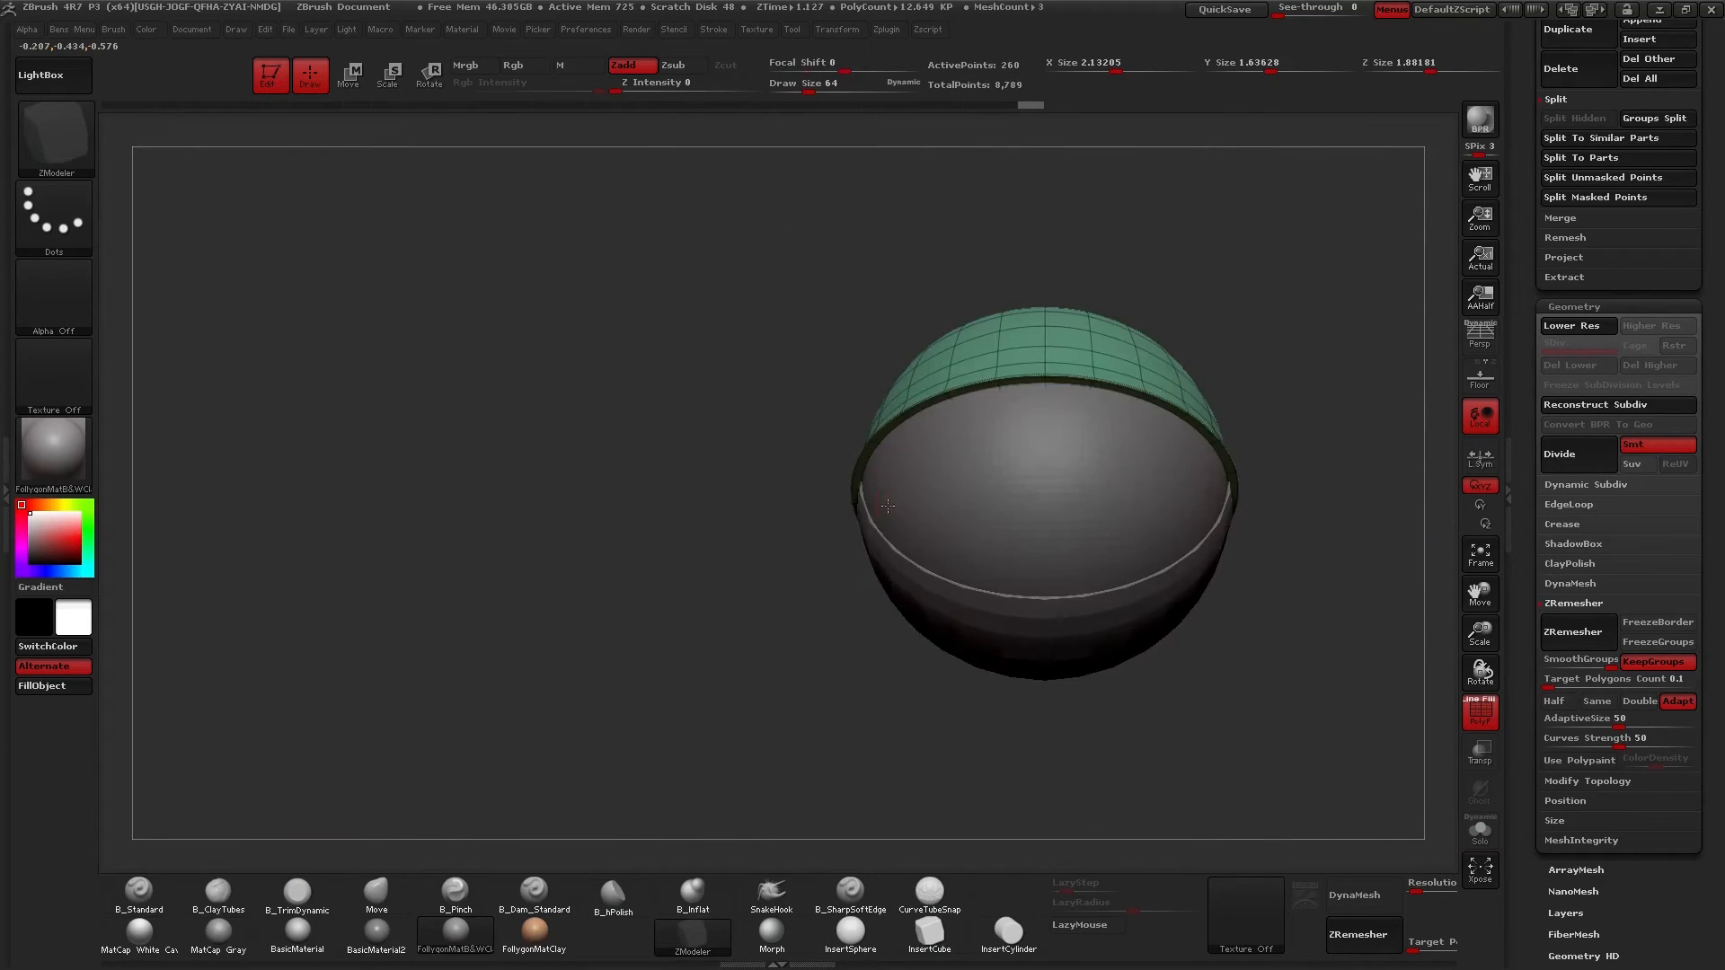
{"action": "mouse_move", "coordinate": [1051, 530]}
{"action": "left_mouse_down"}
{"action": "mouse_move", "coordinate": [782, 519]}
{"action": "mouse_move", "coordinate": [908, 525]}
{"action": "mouse_move", "coordinate": [825, 515]}
{"action": "left_mouse_up"}
{"action": "key", "text": "shift+d"}
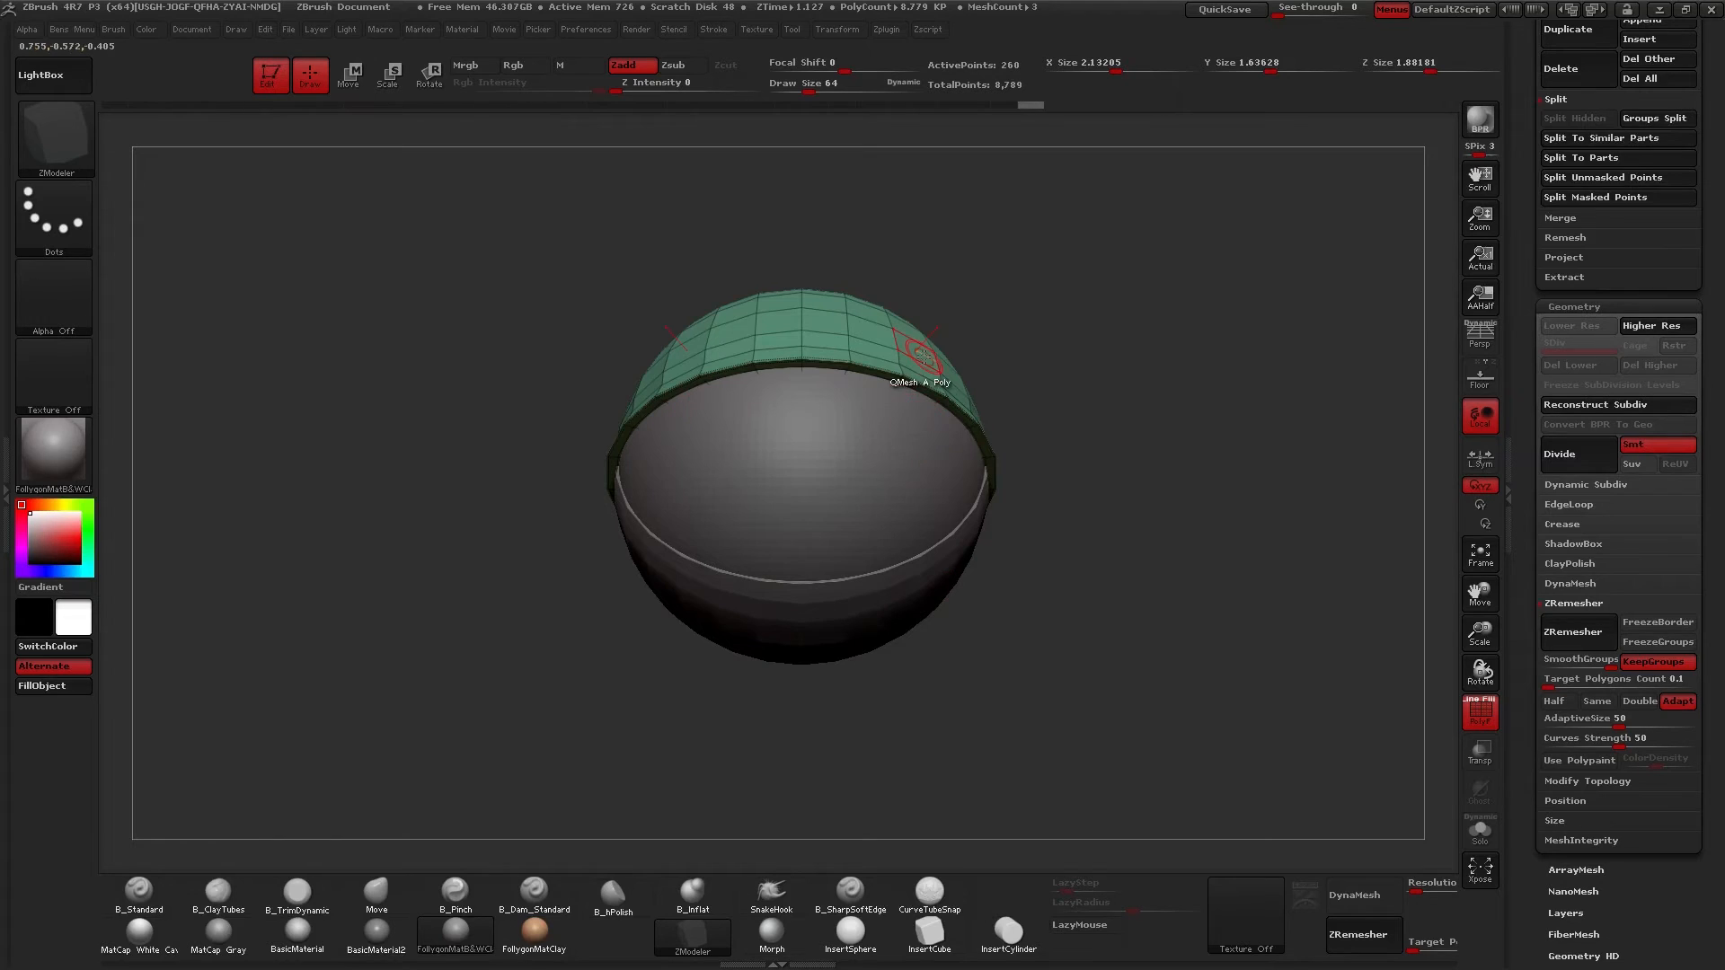
{"action": "left_click_drag", "start_coordinate": [966, 359], "coordinate": [789, 403]}
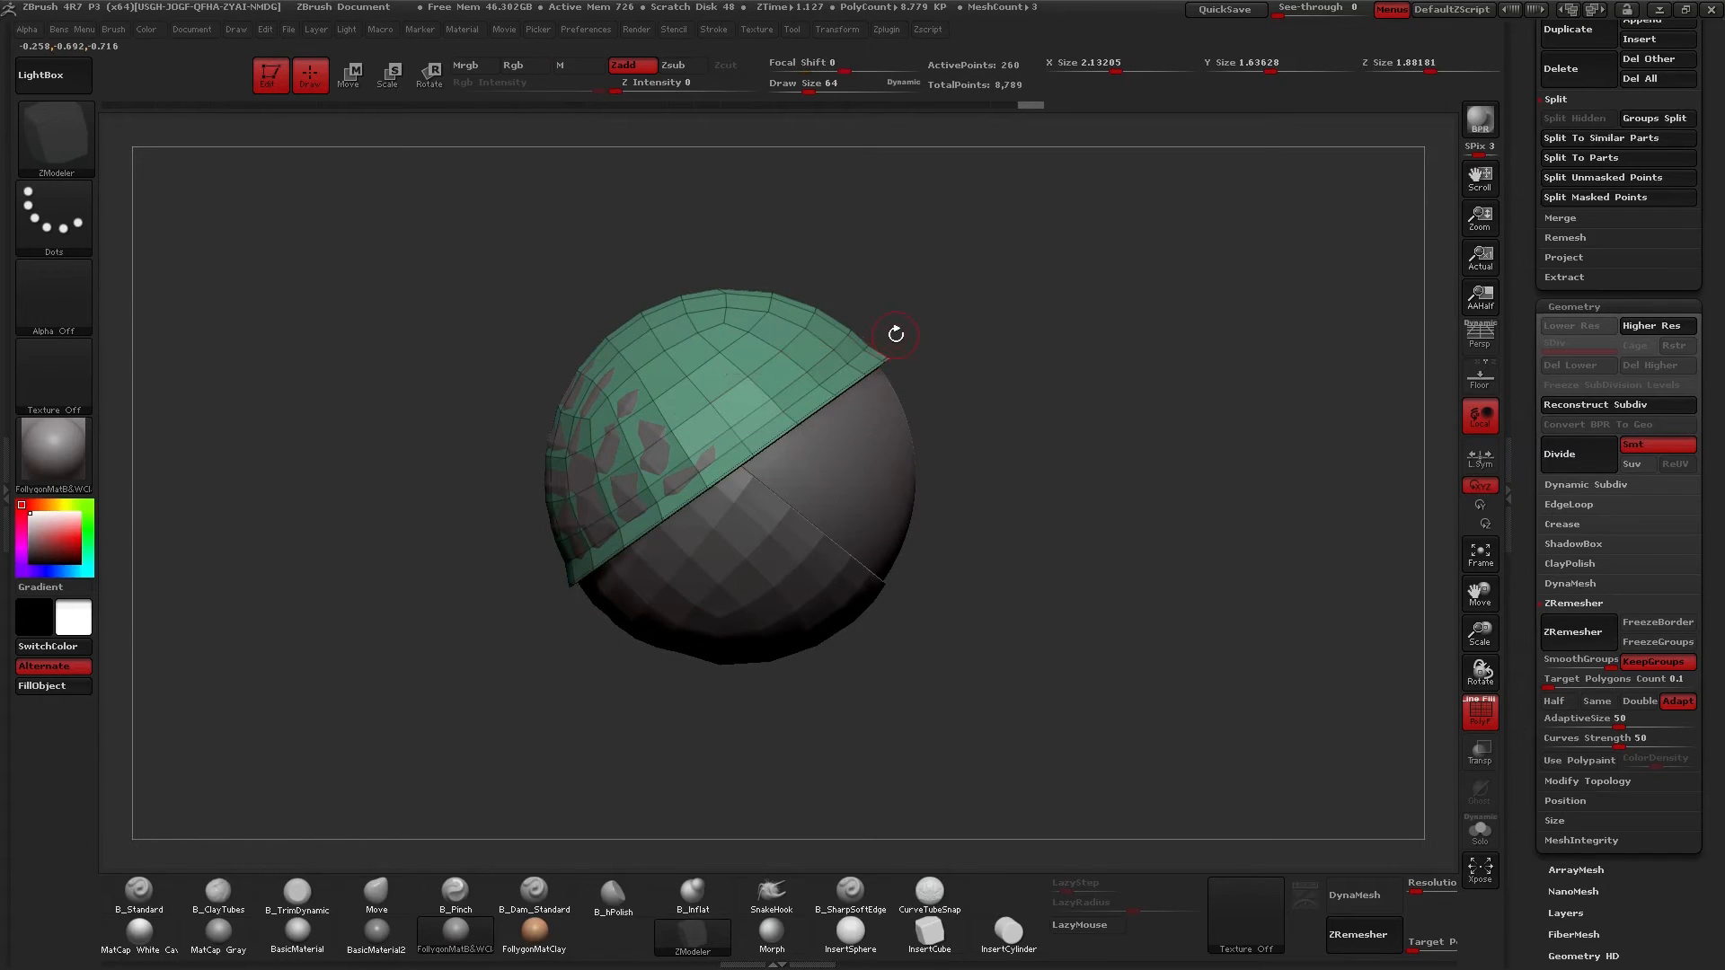
{"action": "left_click_drag", "start_coordinate": [1001, 462], "coordinate": [900, 441], "text": "alt"}
{"action": "scroll", "coordinate": [1535, 531], "scroll_direction": "up", "scroll_amount": 10}
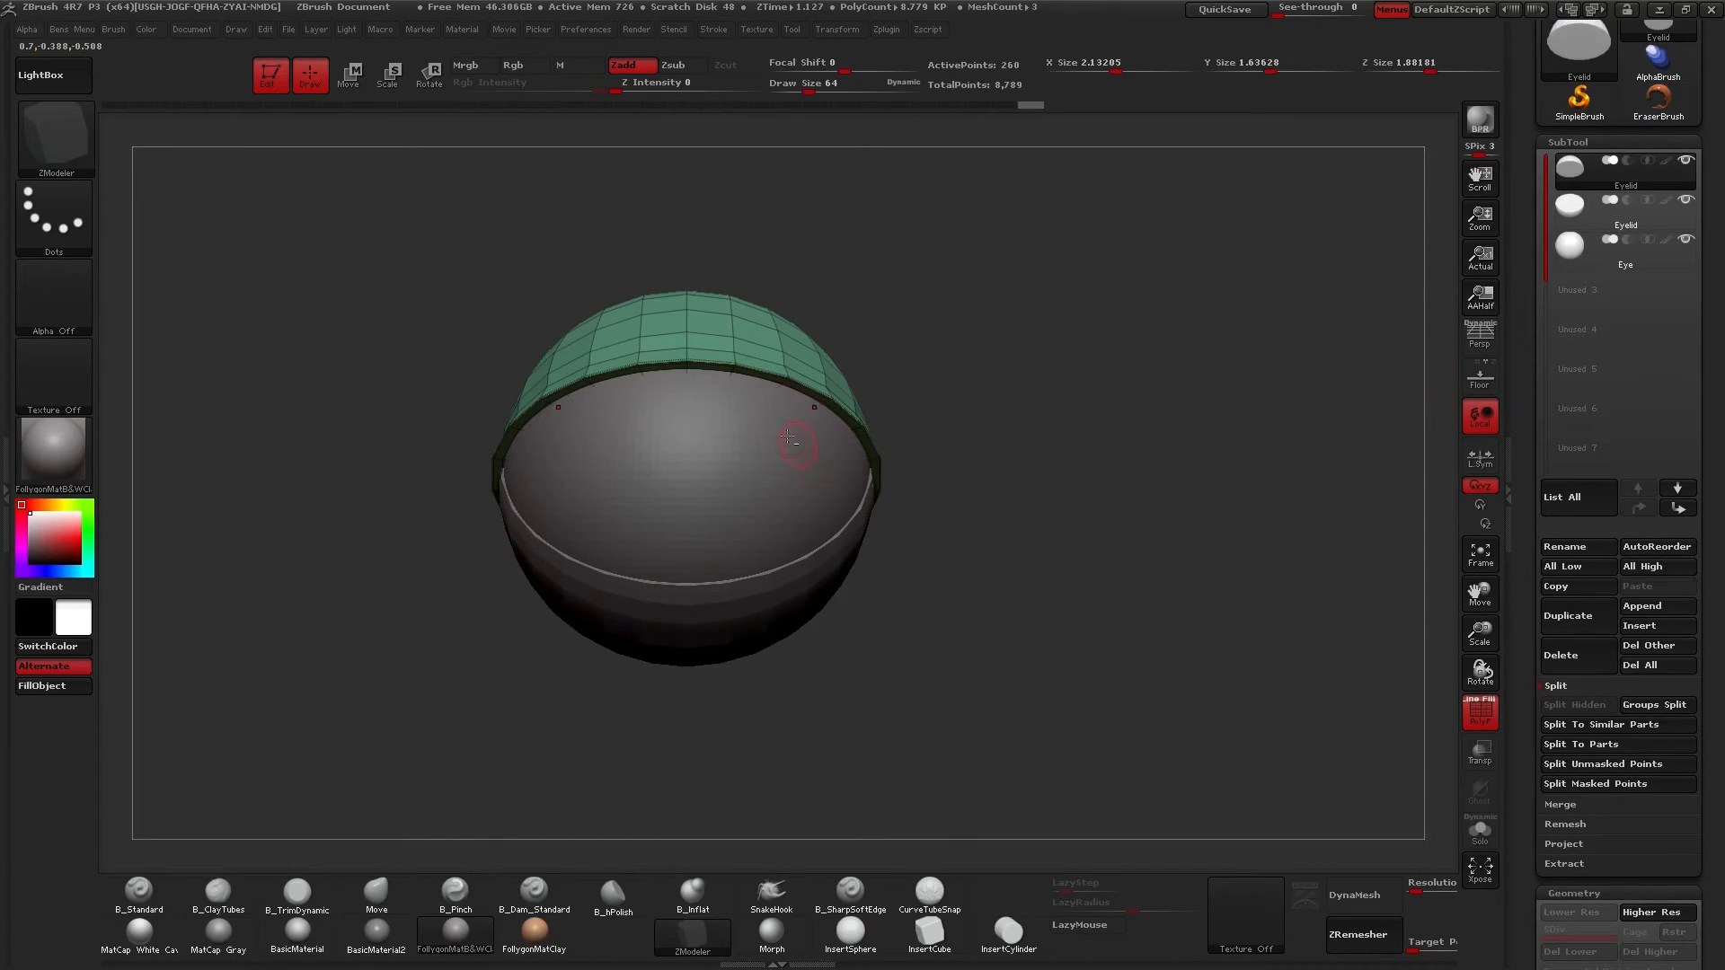
{"action": "right_click_drag", "start_coordinate": [797, 438], "coordinate": [849, 508], "text": "alt"}
{"action": "right_click_drag", "start_coordinate": [767, 429], "coordinate": [890, 435]}
{"action": "key", "text": "shift"}
{"action": "key", "text": "shift+f"}
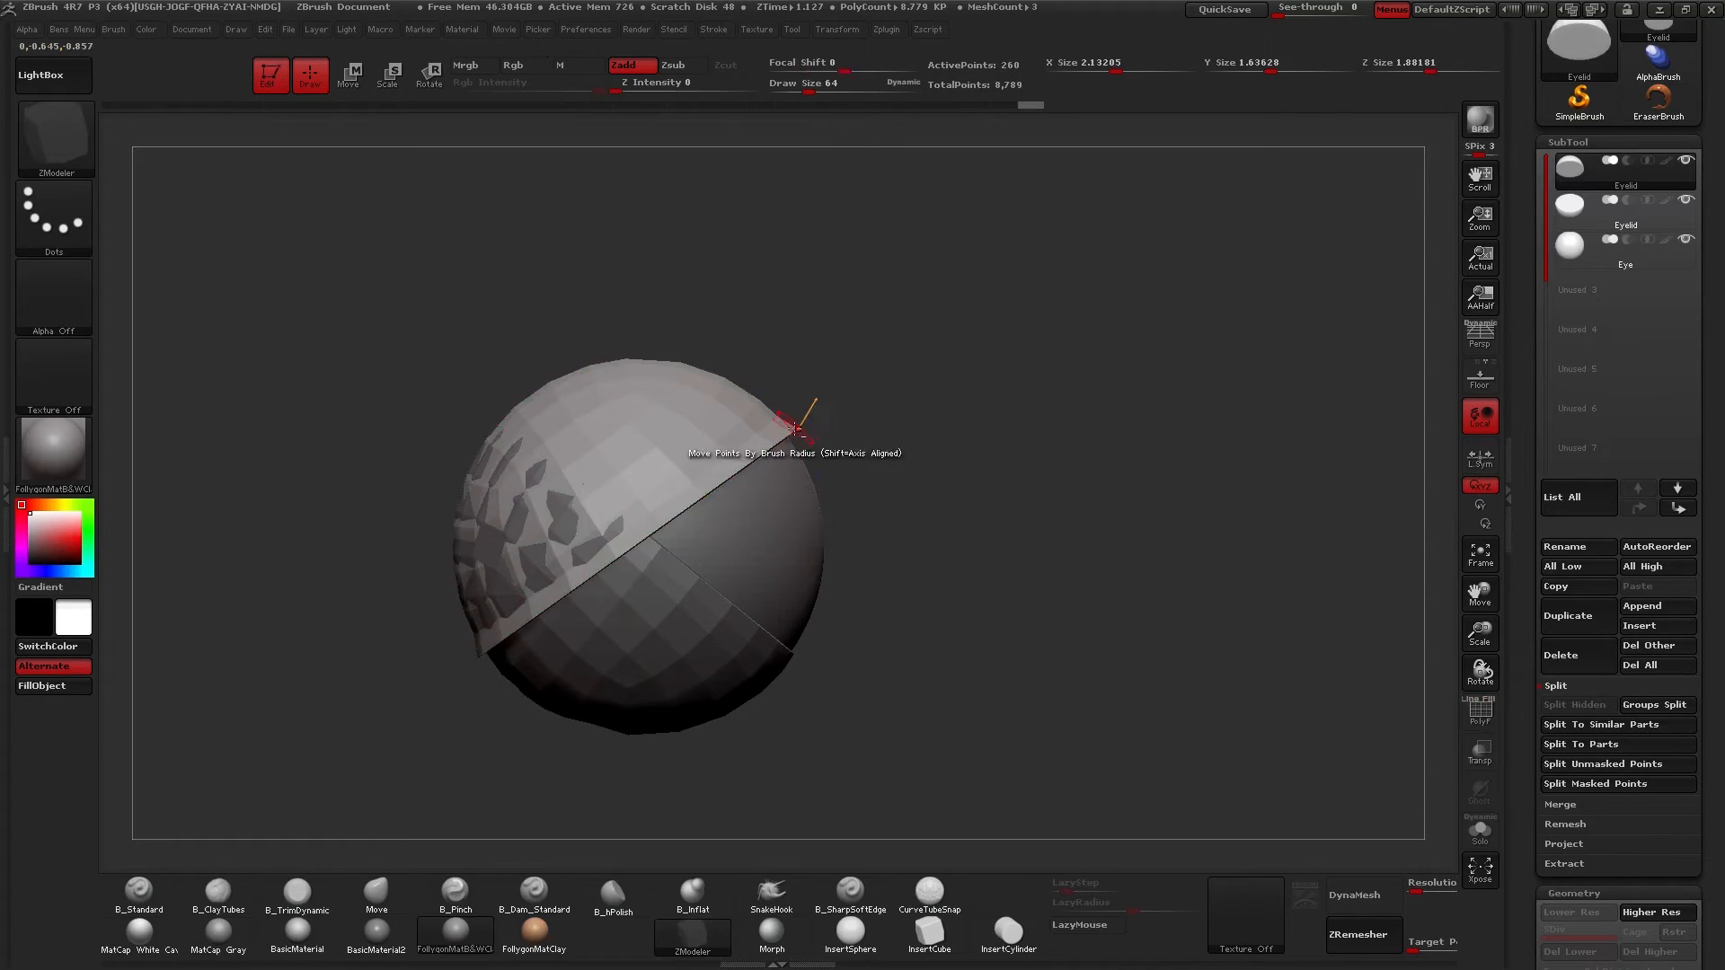
{"action": "right_click_drag", "start_coordinate": [765, 493], "coordinate": [928, 465], "text": "ctrl"}
{"action": "mouse_move", "coordinate": [767, 690]}
{"action": "right_mouse_down", "text": "ctrl"}
{"action": "mouse_move", "coordinate": [676, 782]}
{"action": "mouse_move", "coordinate": [728, 717]}
{"action": "right_mouse_up", "text": "ctrl"}
Turn on Dynamic Subdiv for the lower Eyelid half, and reselect the upper Eyelid half unsmoothed with PolyFrame on.
{"action": "left_click", "coordinate": [1569, 207]}
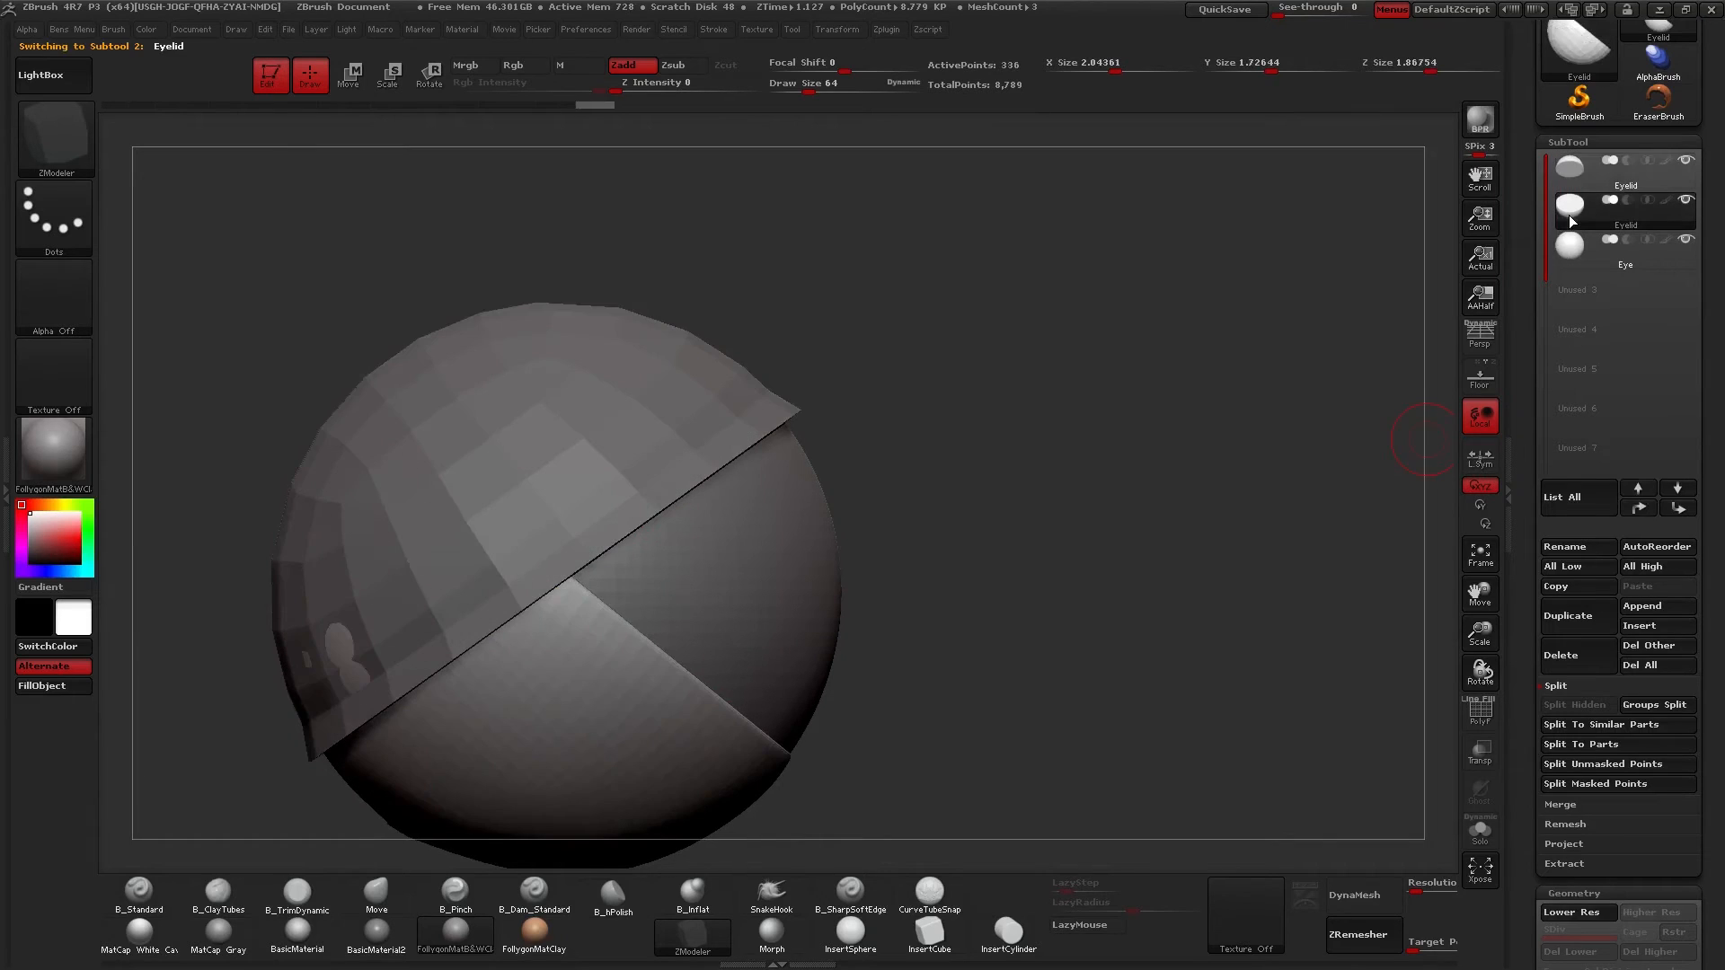
{"action": "left_click", "coordinate": [1571, 167]}
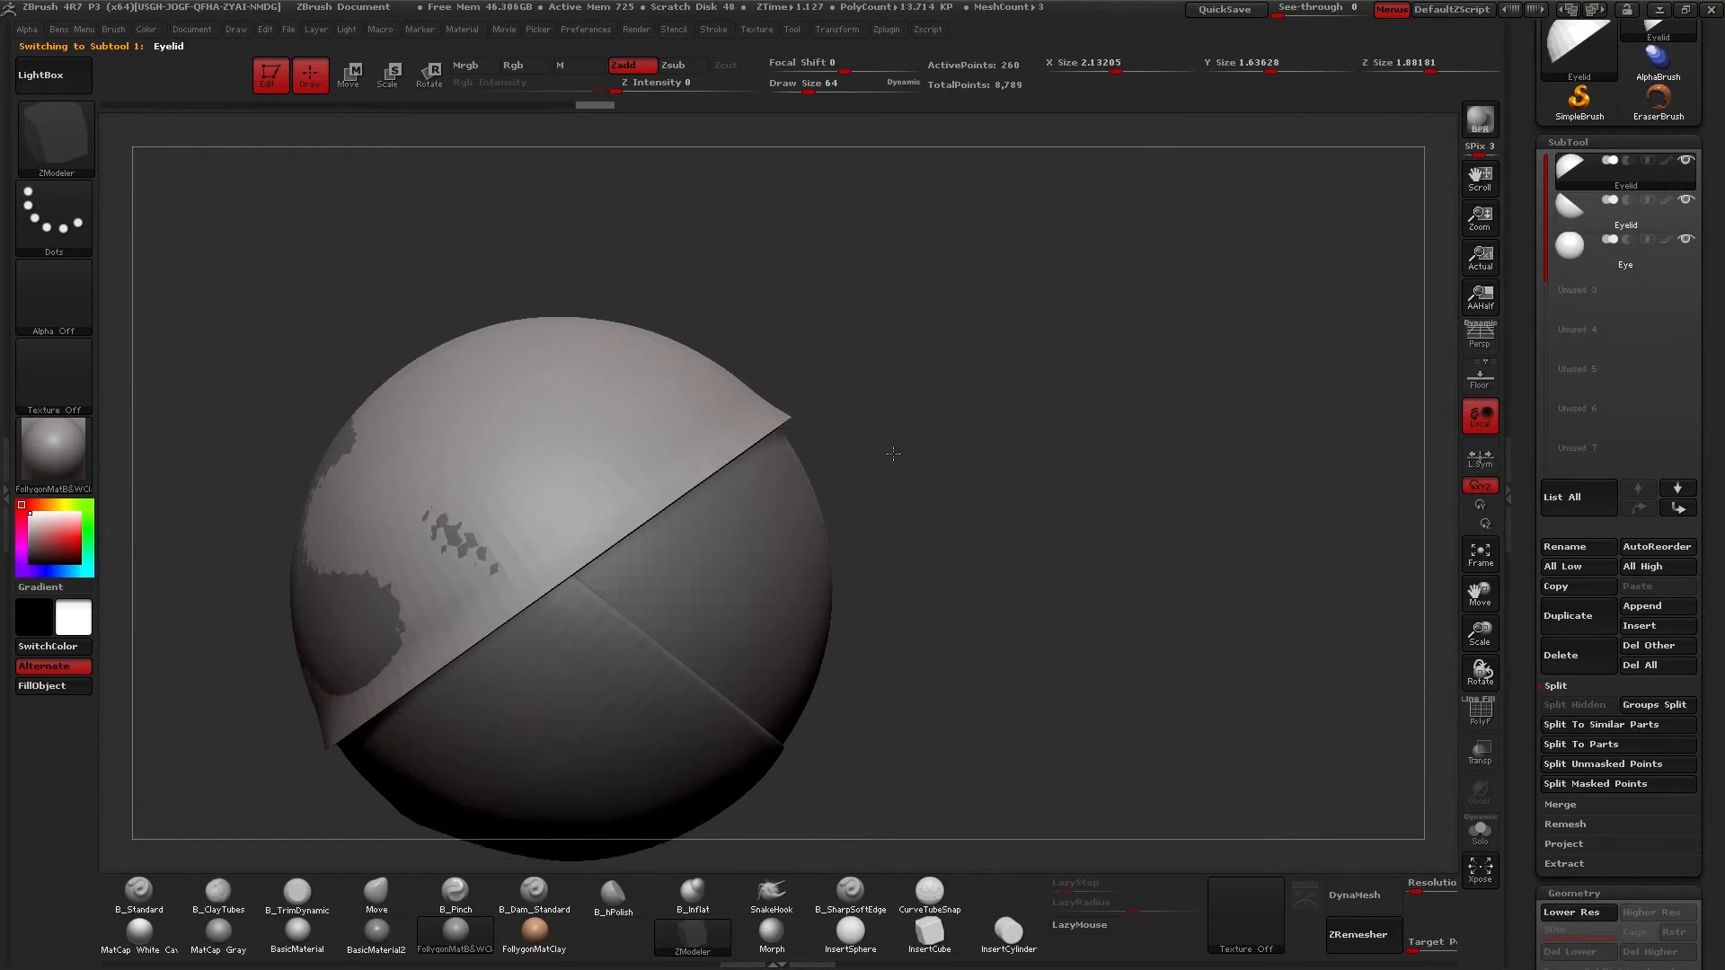
{"action": "right_click_drag", "start_coordinate": [986, 506], "coordinate": [916, 491], "text": "shift"}
{"action": "right_click_drag", "start_coordinate": [732, 470], "coordinate": [825, 472]}
{"action": "key", "text": "shift+d"}
{"action": "key", "text": "shift+f"}
Compare the upper Eyelid half's flared rim in side view with Dynamic Subdiv on and off, ending on the unsmoothed PolyFrame mesh.
{"action": "key", "text": "b"}
{"action": "key", "text": "z"}
{"action": "key", "text": "m"}
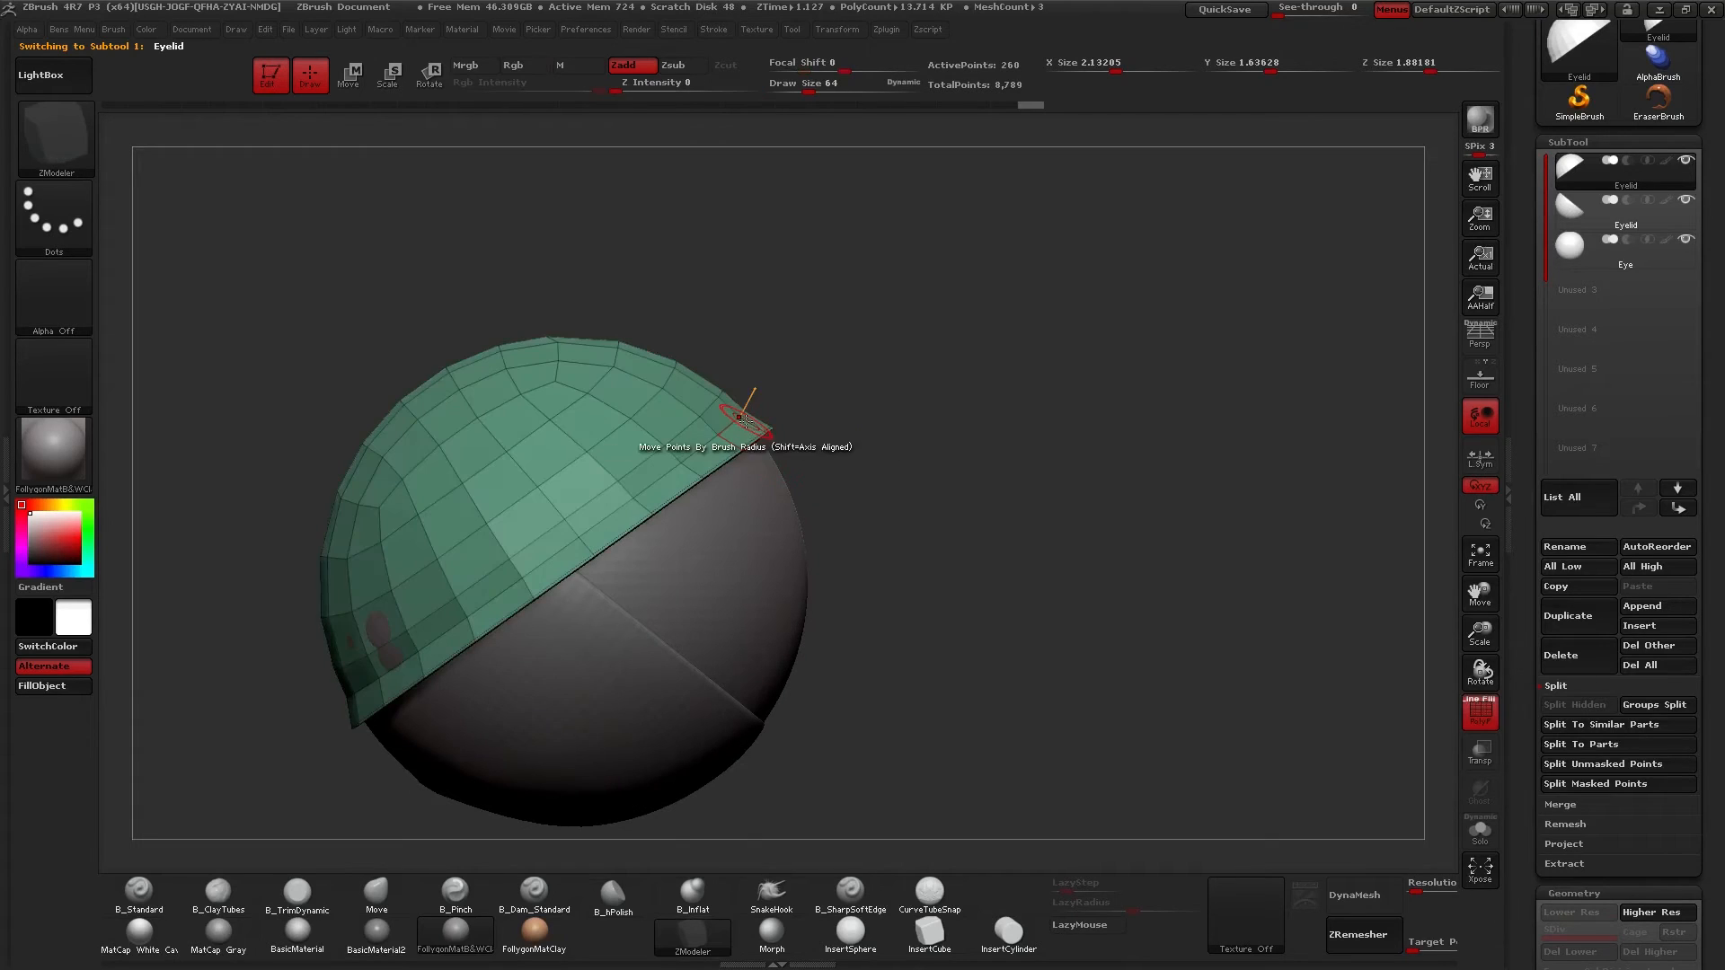
{"action": "right_click_drag", "start_coordinate": [744, 423], "coordinate": [899, 445], "text": "ctrl"}
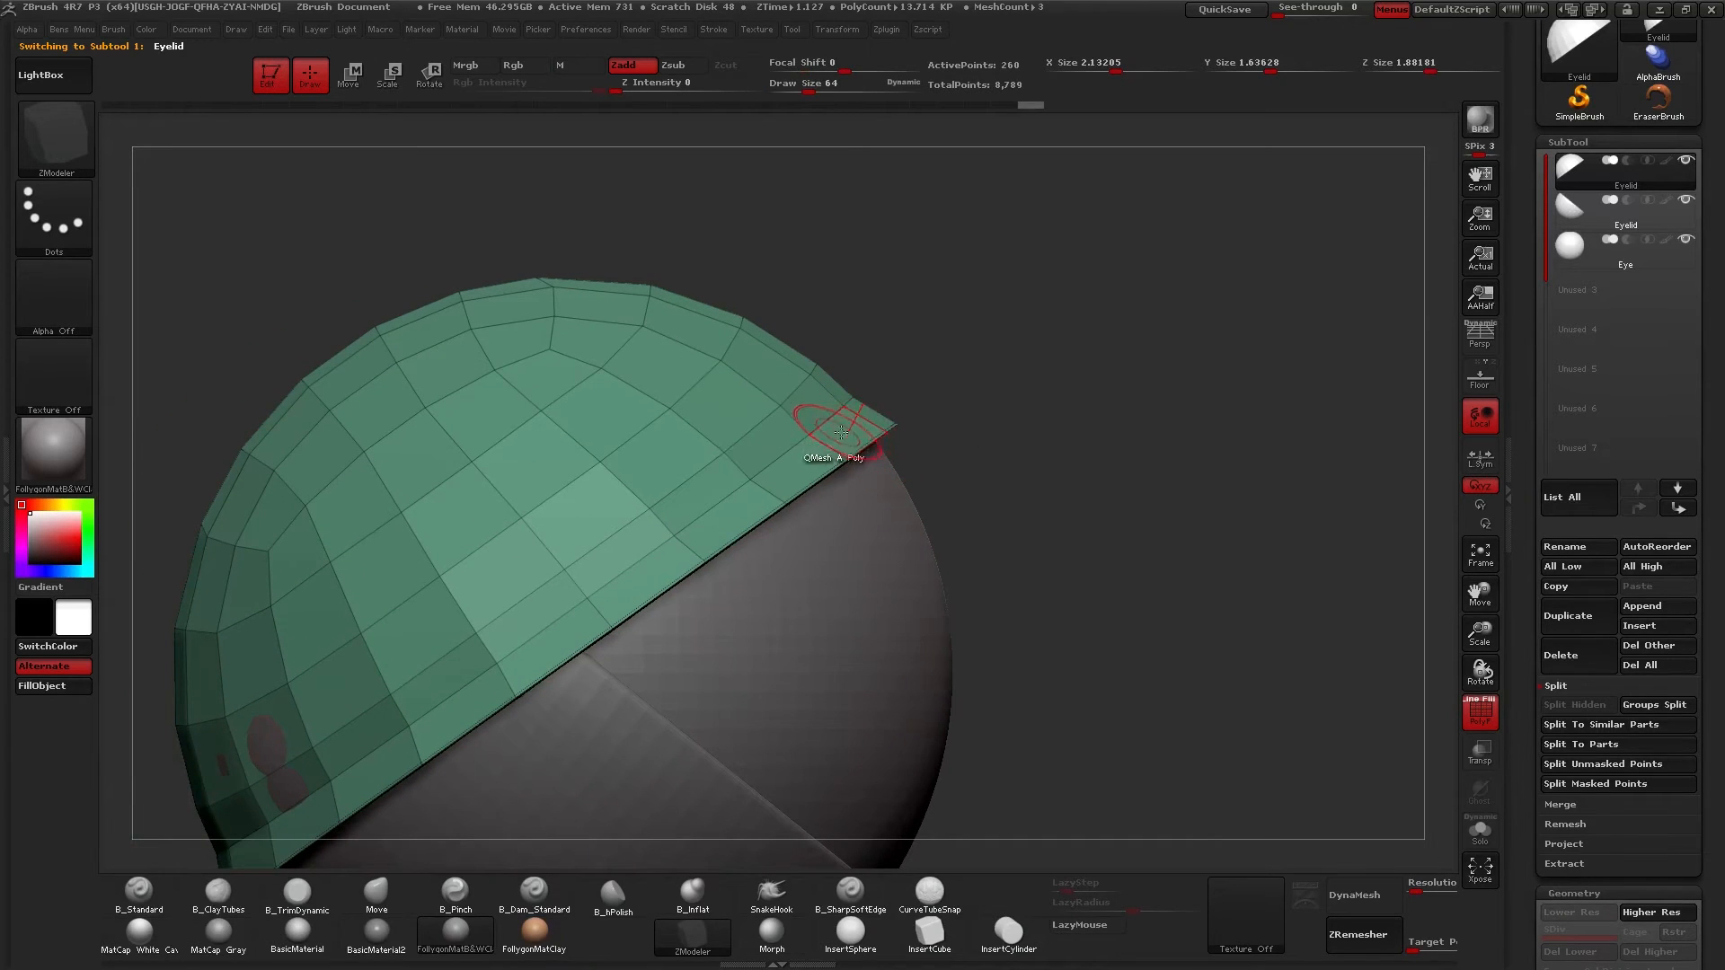
{"action": "left_click", "coordinate": [827, 423]}
{"action": "key", "text": "d"}
{"action": "right_click_drag", "start_coordinate": [1056, 493], "coordinate": [1005, 532], "text": "ctrl"}
{"action": "key", "text": "shift+f"}
{"action": "key", "text": "shift+d"}
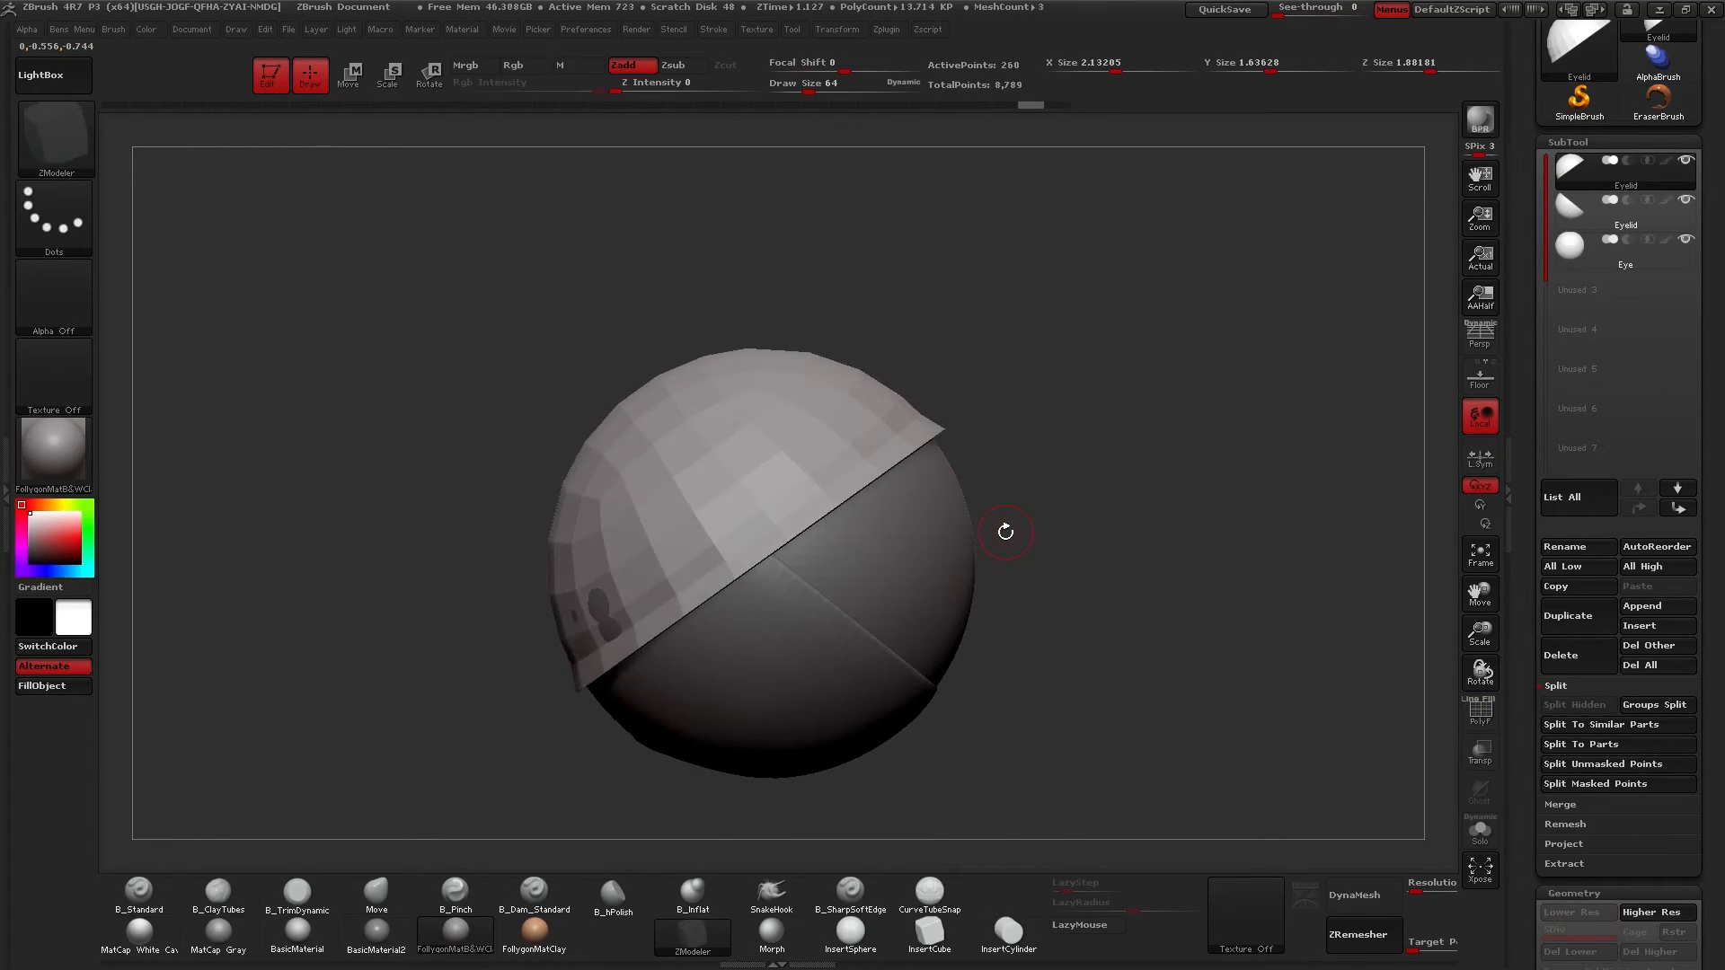
{"action": "key", "text": "d"}
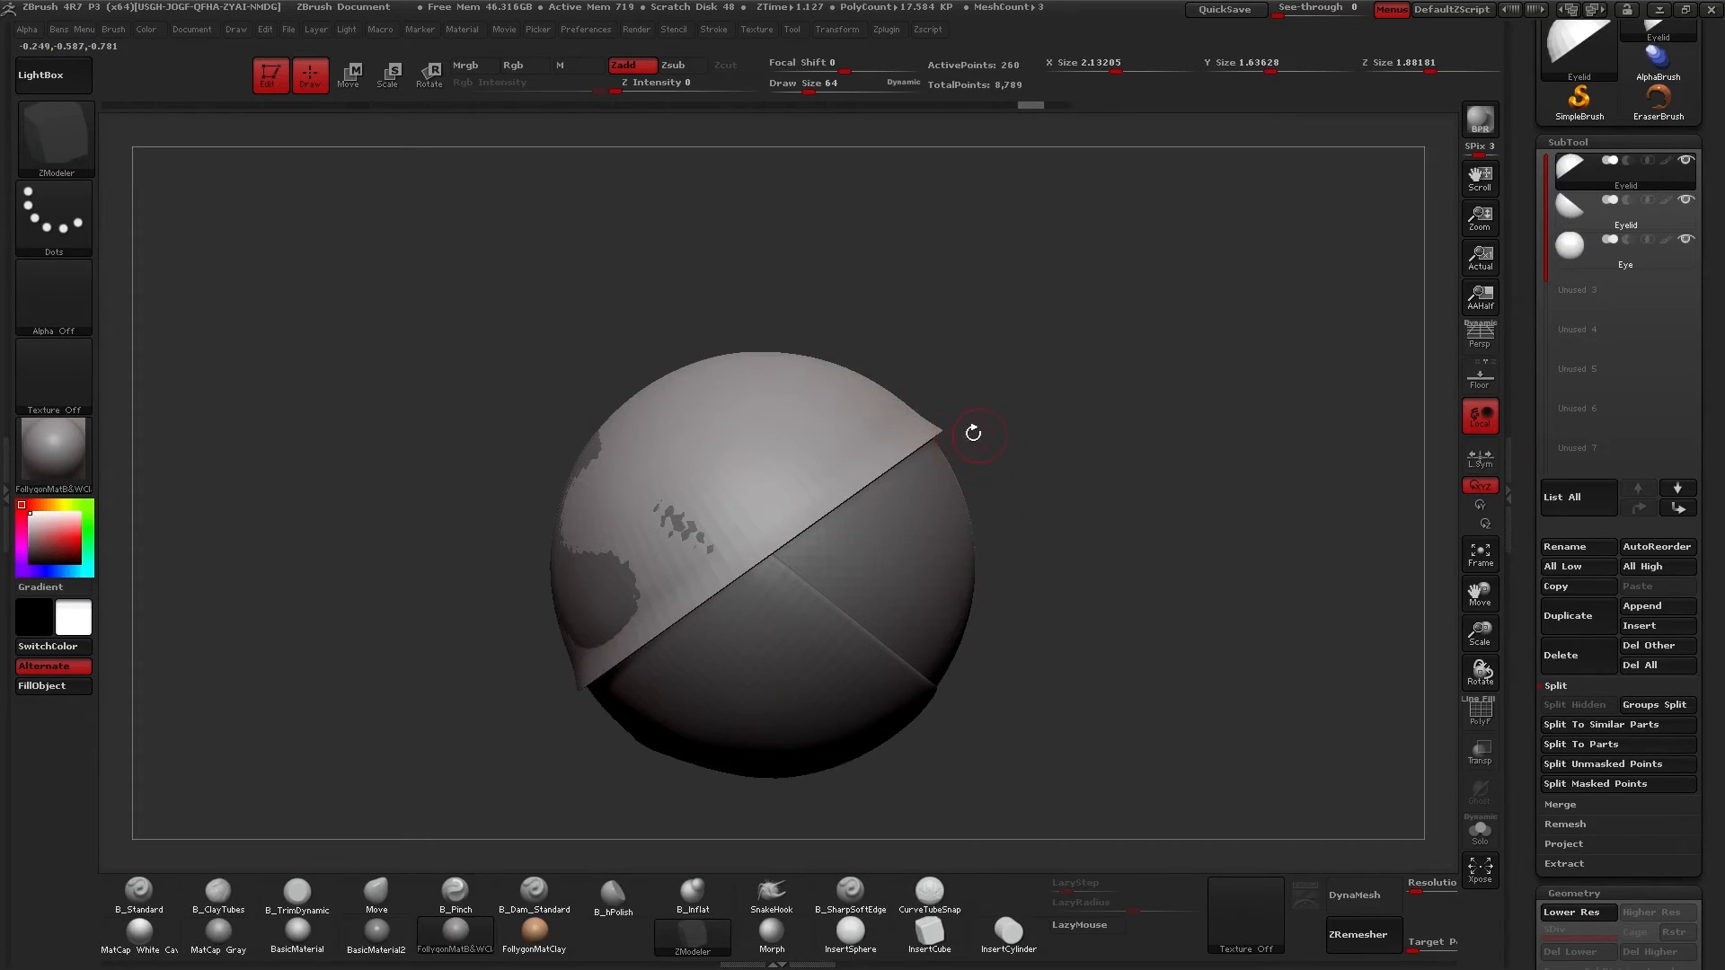
{"action": "right_click_drag", "start_coordinate": [973, 433], "coordinate": [997, 476], "text": "alt"}
{"action": "key", "text": "shift+d"}
{"action": "key", "text": "shift+f"}
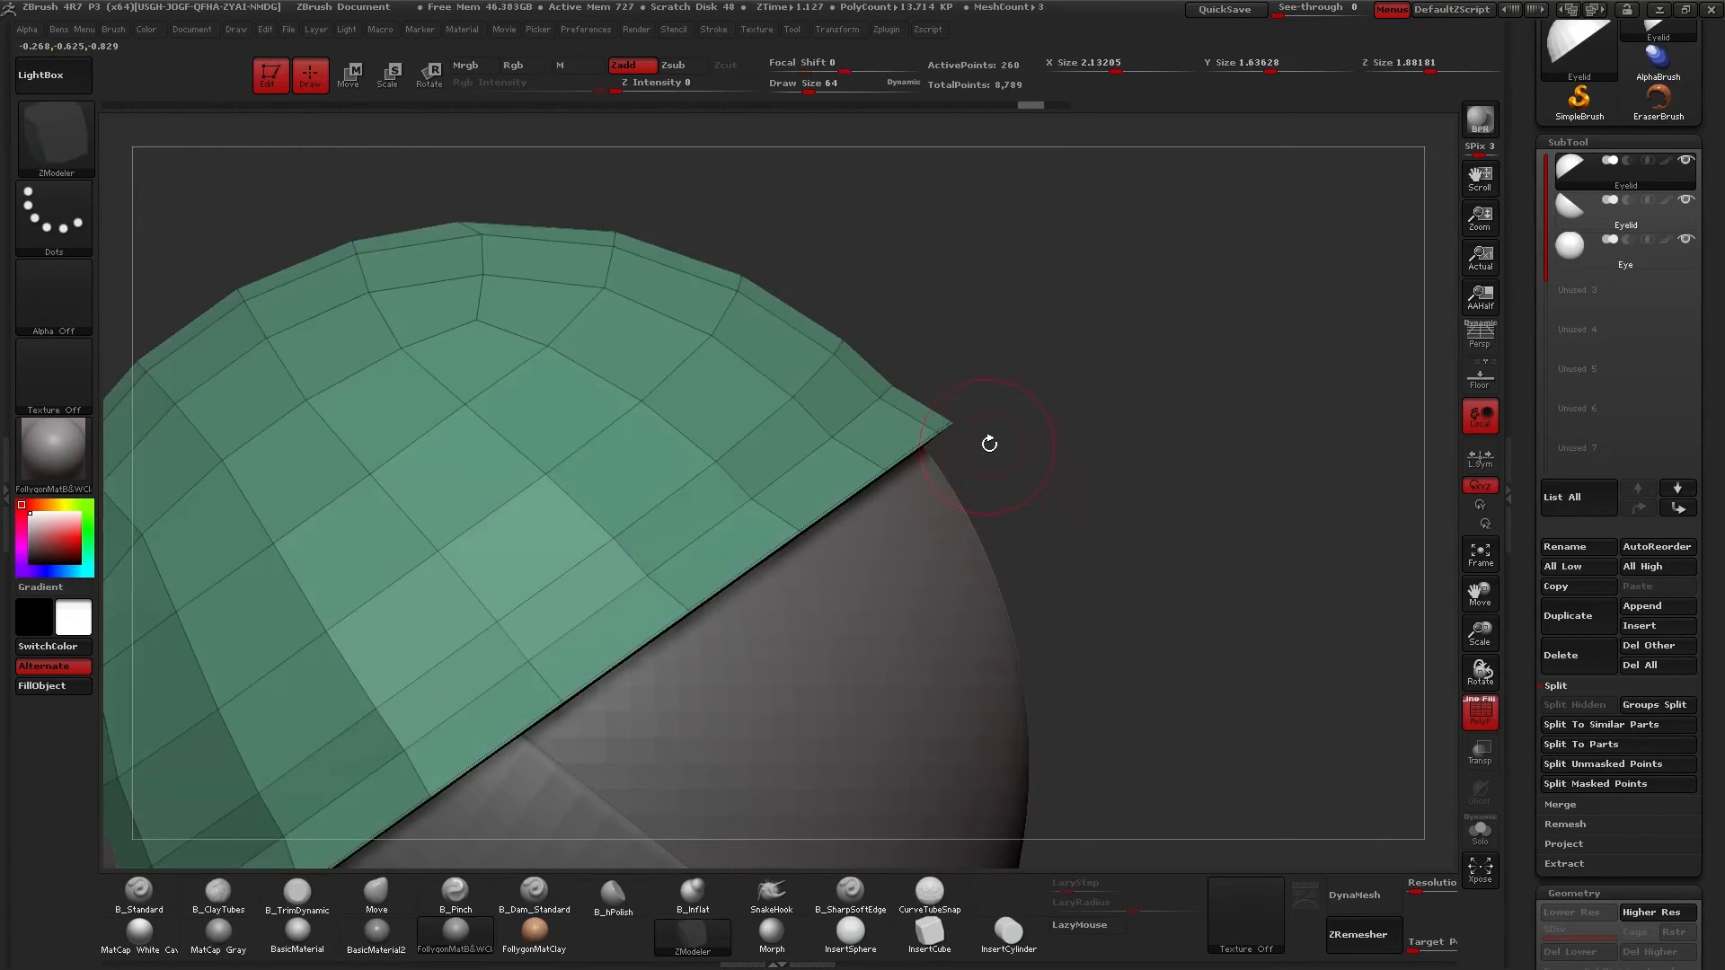
{"action": "right_click_drag", "start_coordinate": [879, 432], "coordinate": [763, 381], "text": "alt"}
Isolate the upper Eyelid half in Solo and examine the polygons along its rim and underside up close.
{"action": "key", "text": "alt+s"}
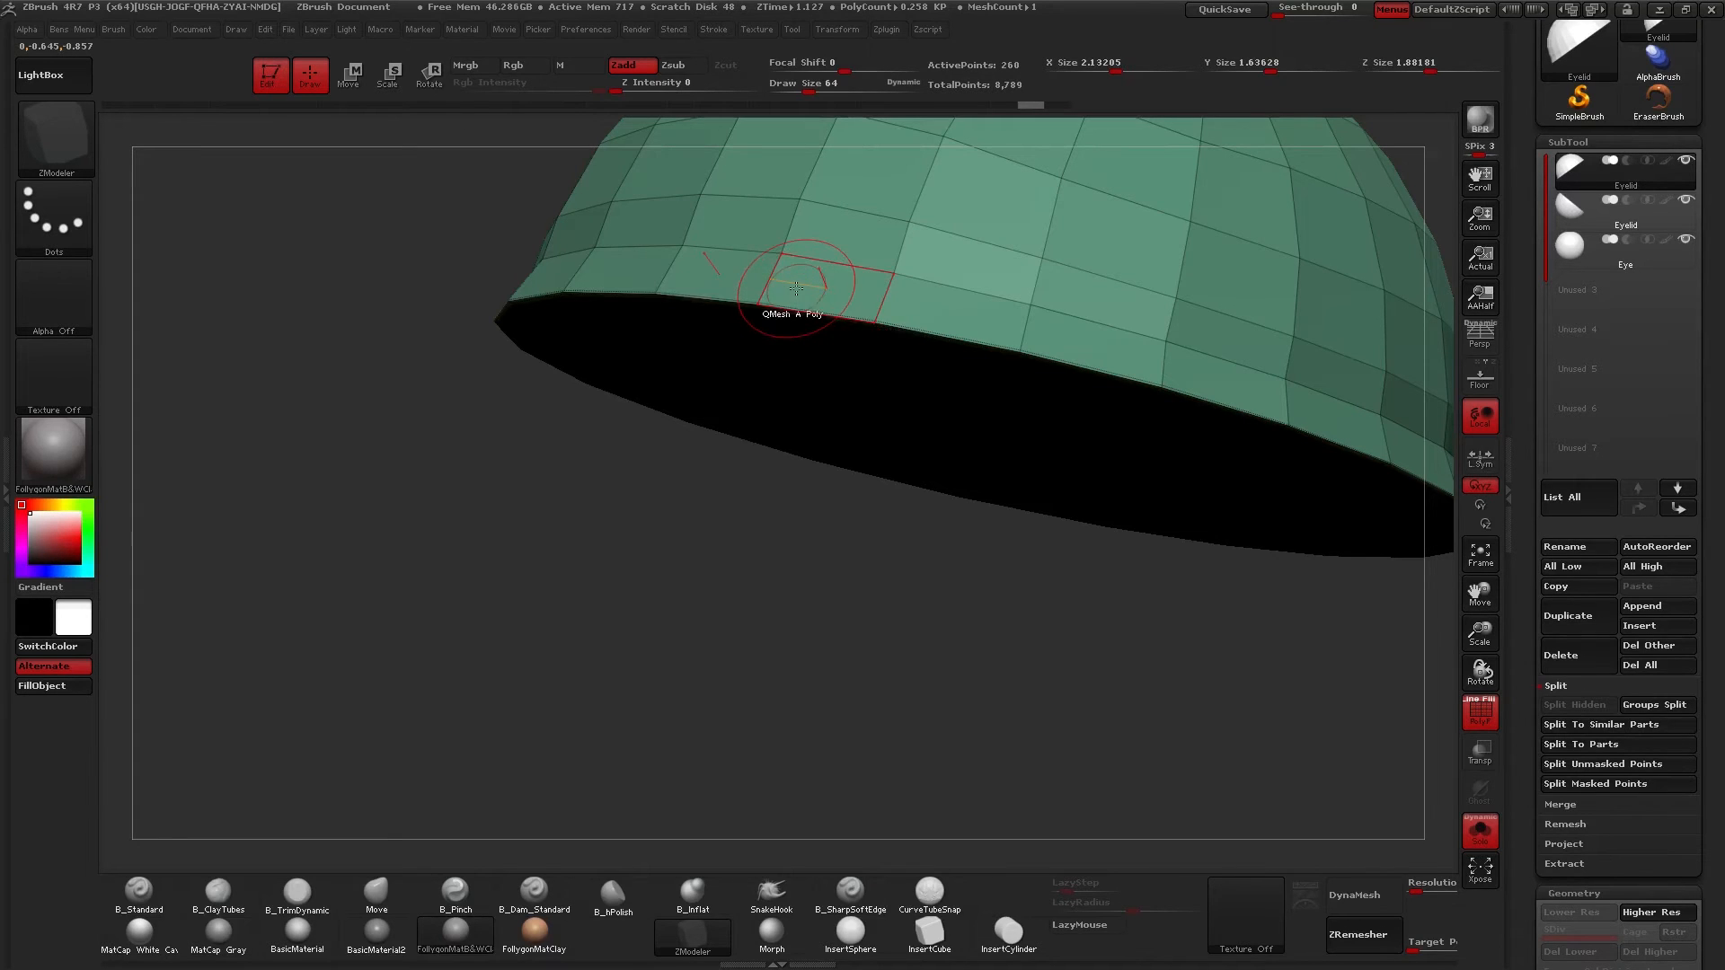
{"action": "key", "text": "space"}
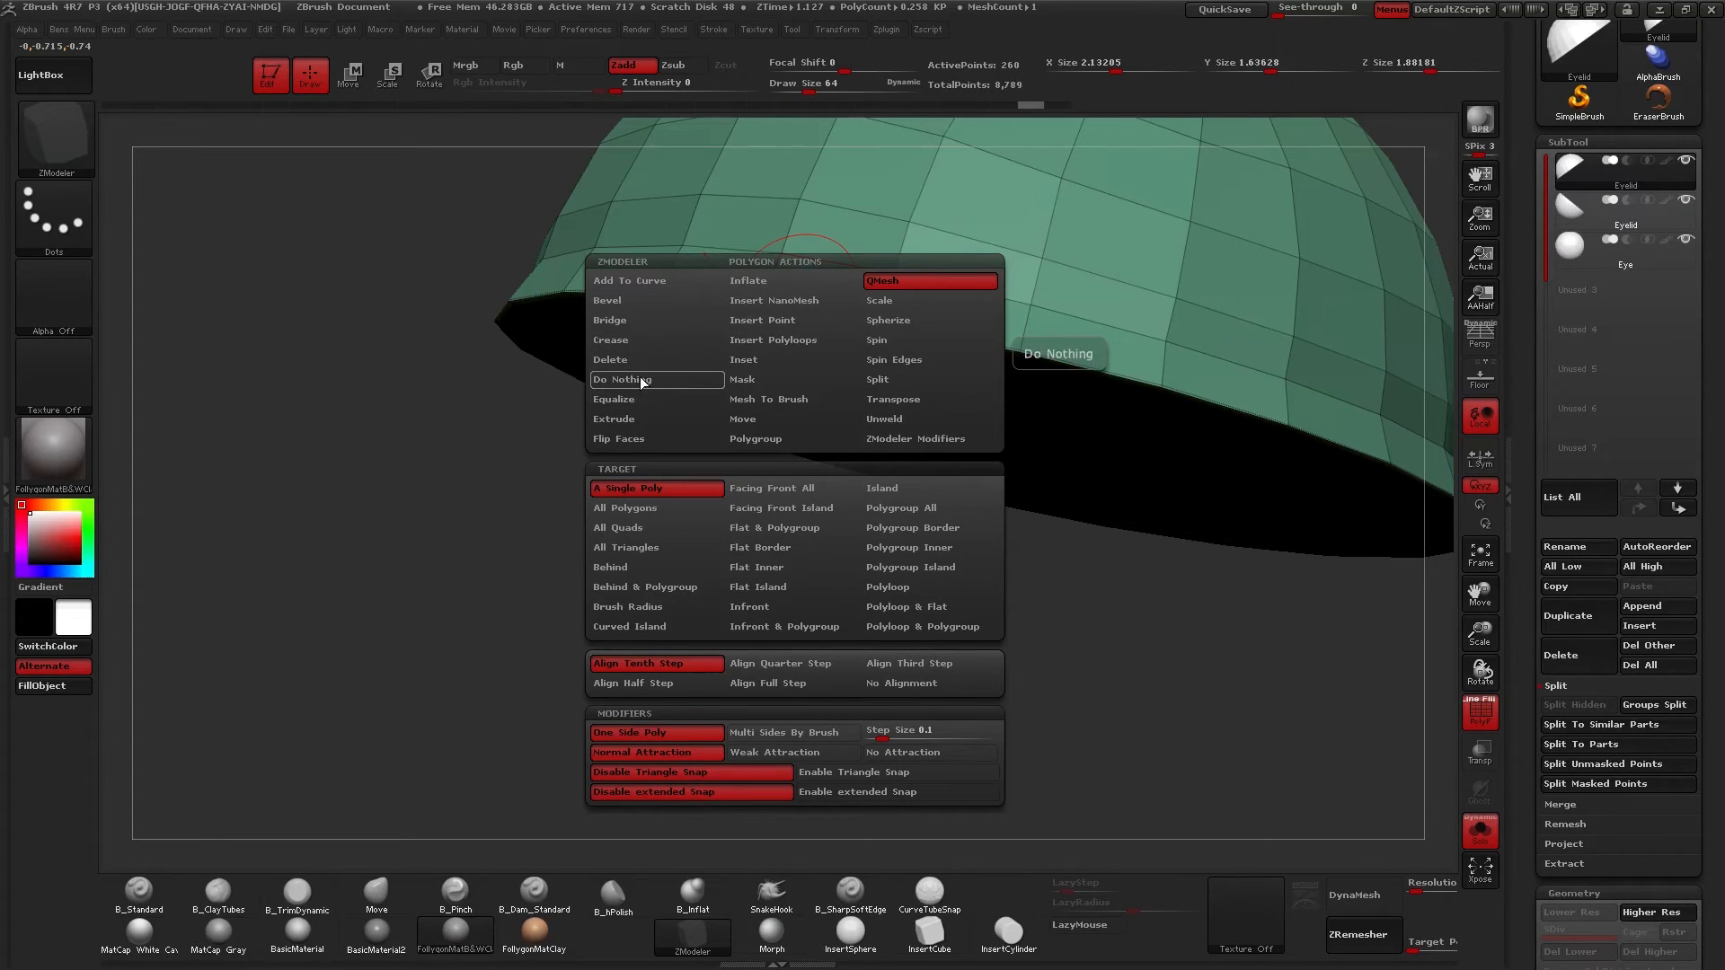
{"action": "key", "text": "d"}
{"action": "key", "text": "alt+s"}
{"action": "mouse_move", "coordinate": [726, 402]}
{"action": "left_mouse_down", "text": "shift"}
{"action": "mouse_move", "coordinate": [832, 347]}
{"action": "mouse_move", "coordinate": [819, 320]}
{"action": "left_mouse_up", "text": "shift"}
{"action": "key", "text": "shift+d"}
{"action": "key", "text": "alt+s"}
{"action": "right_click_drag", "start_coordinate": [819, 320], "coordinate": [783, 340]}
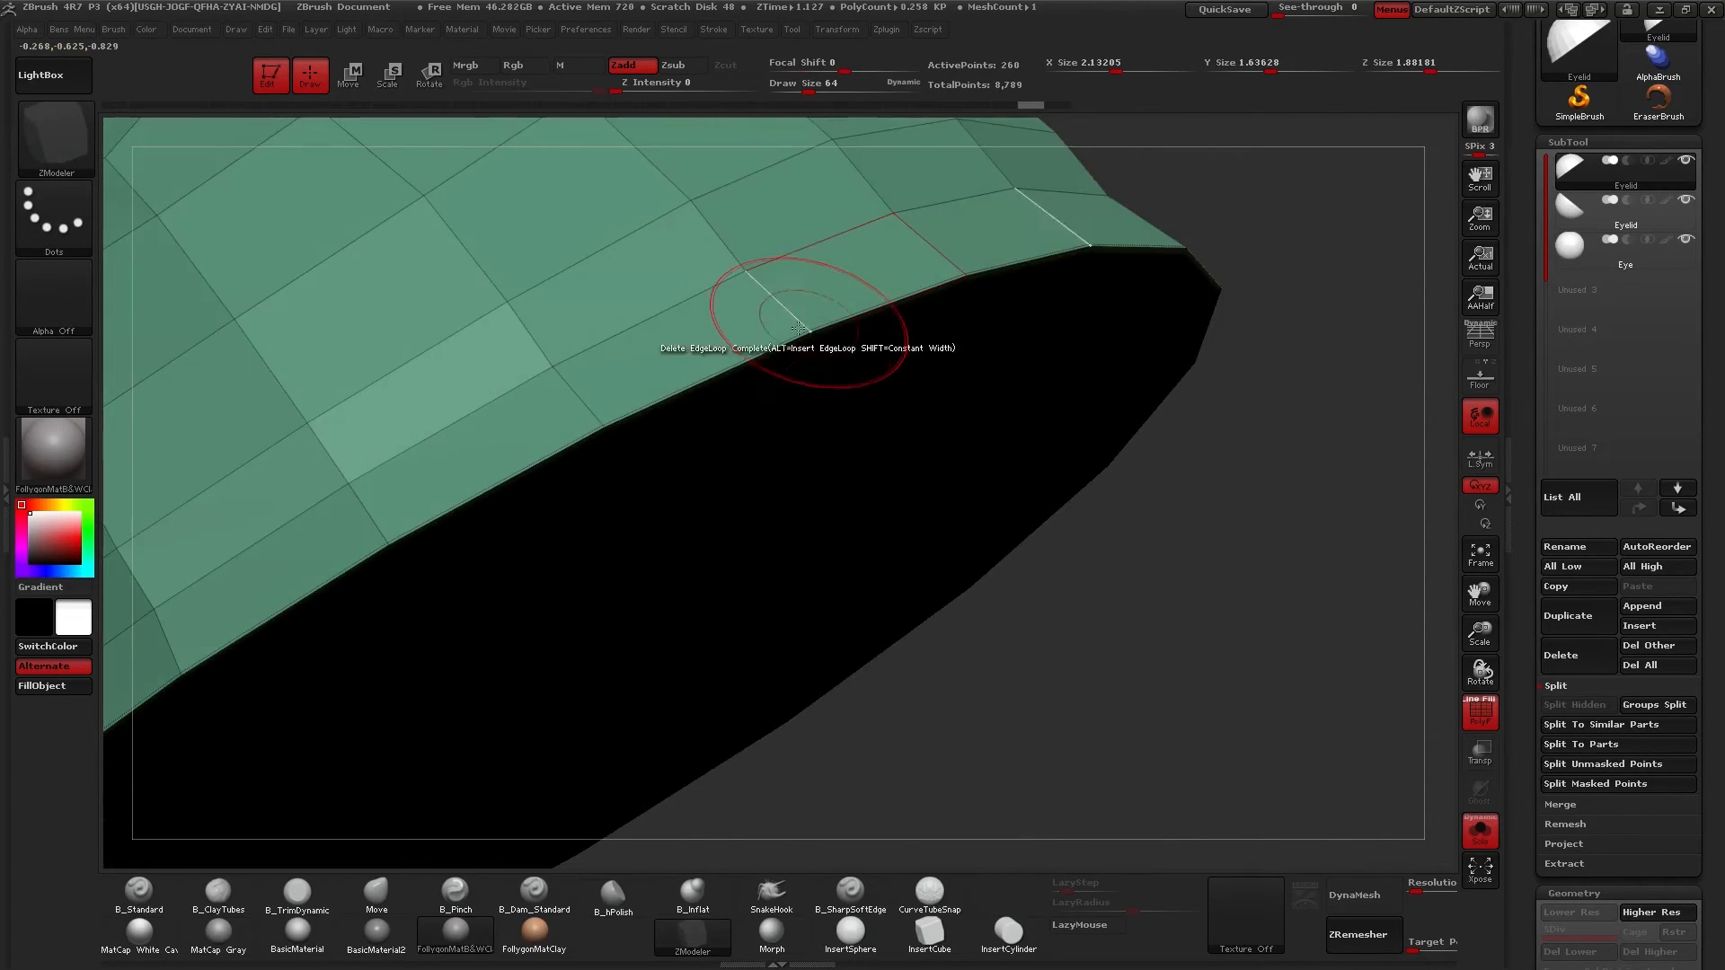
Set the ZModeler polygon action to Insert Polyloops for the upper Eyelid half's rim polygons.
{"action": "key", "text": "space"}
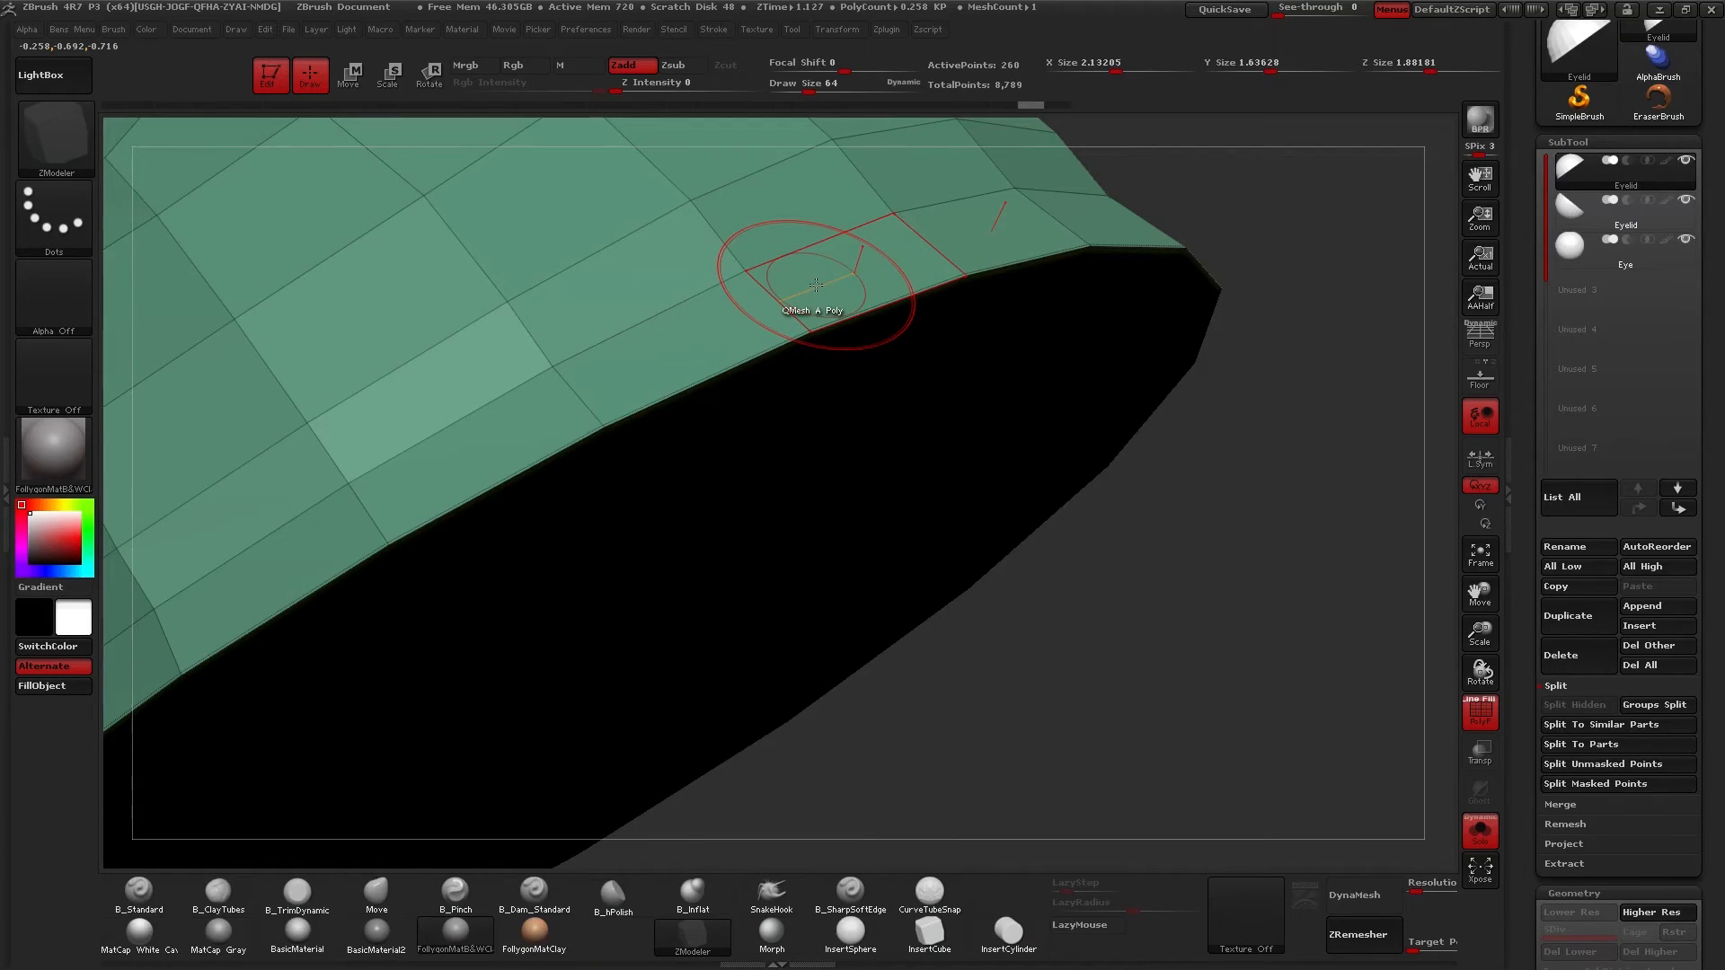
{"action": "key", "text": "space"}
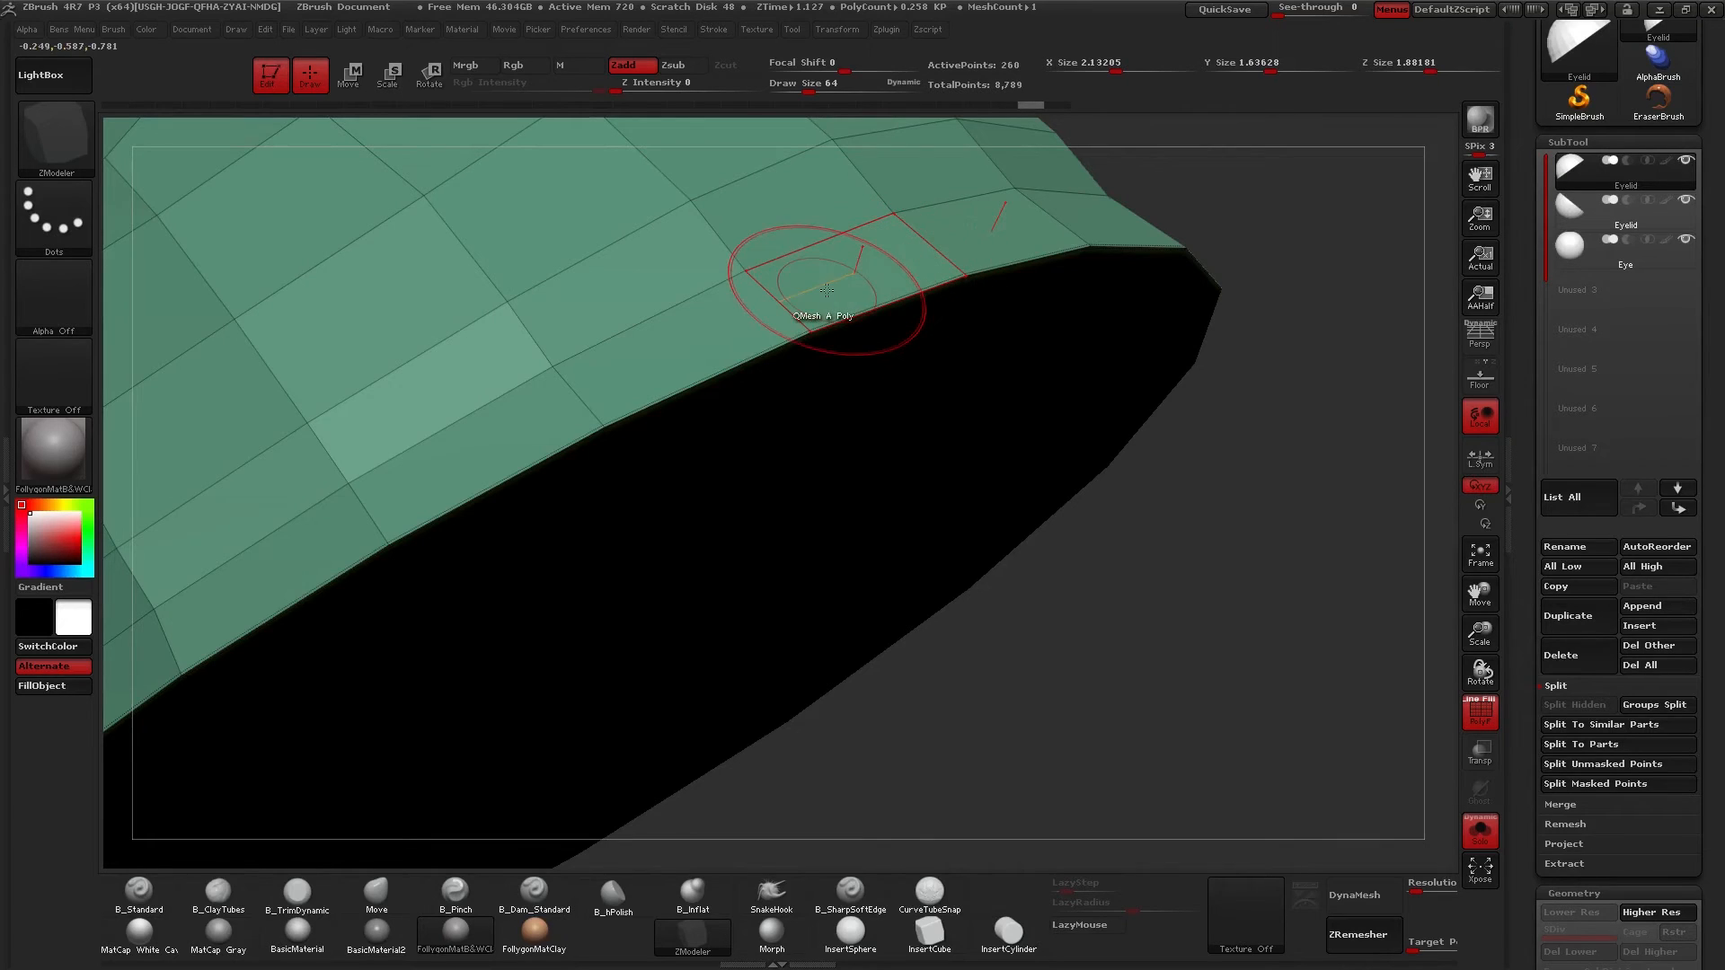
{"action": "key", "text": "space"}
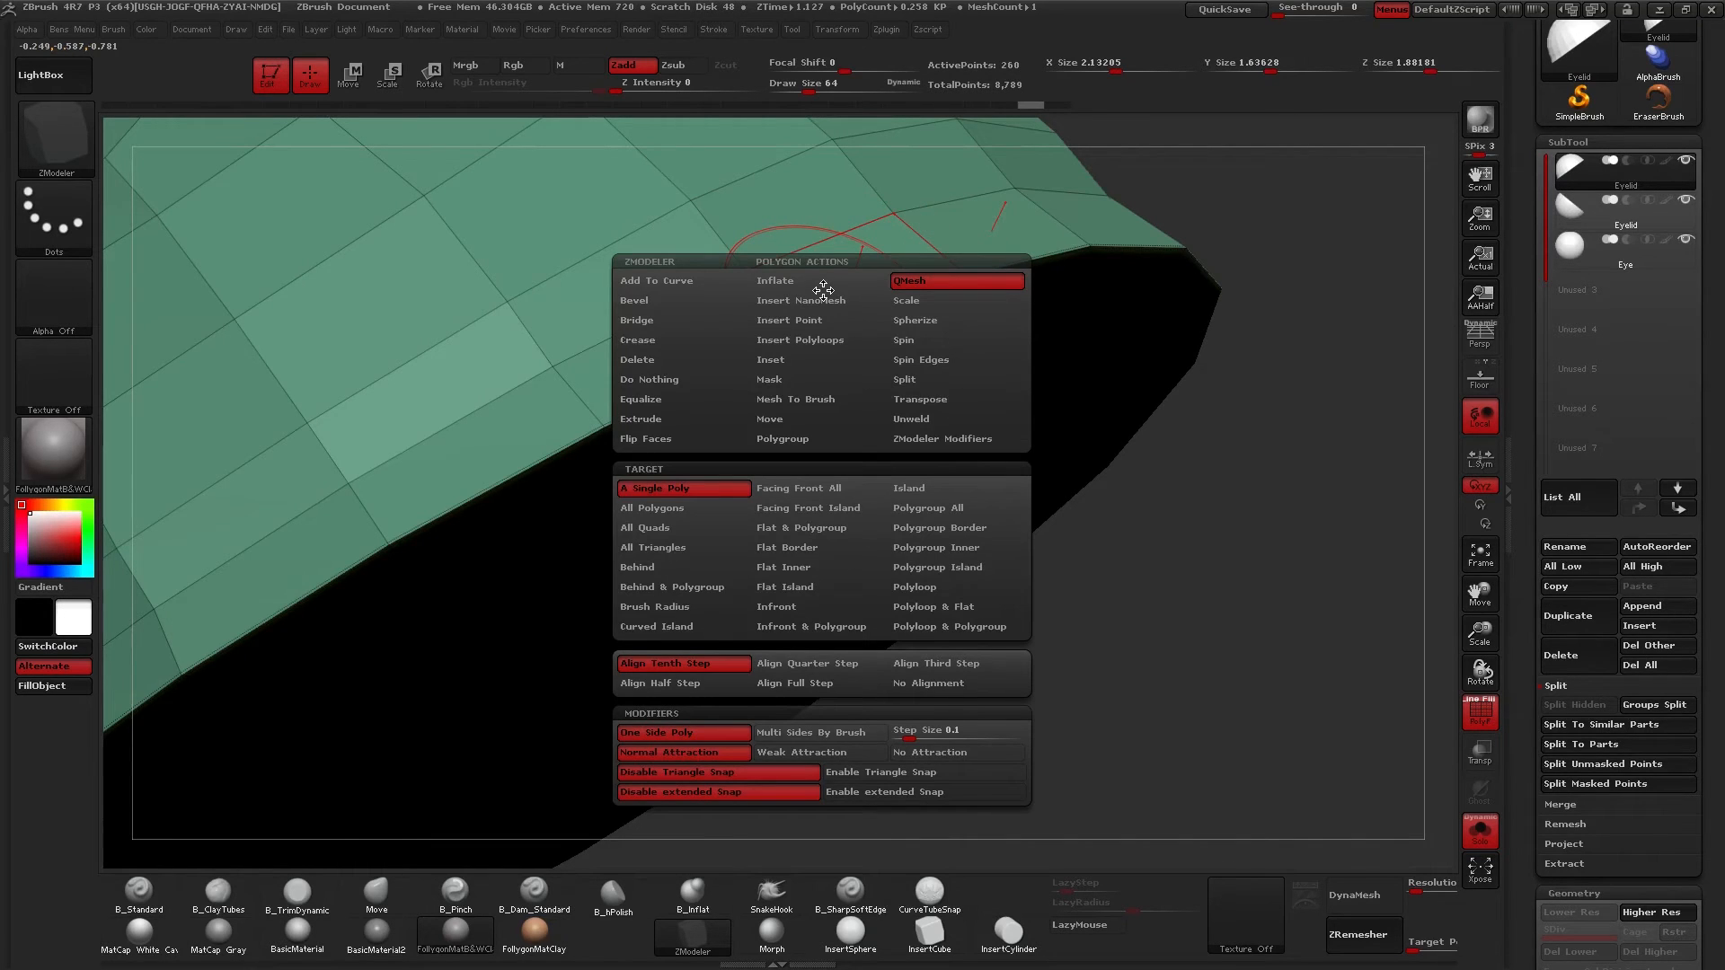
{"action": "left_click", "coordinate": [839, 334]}
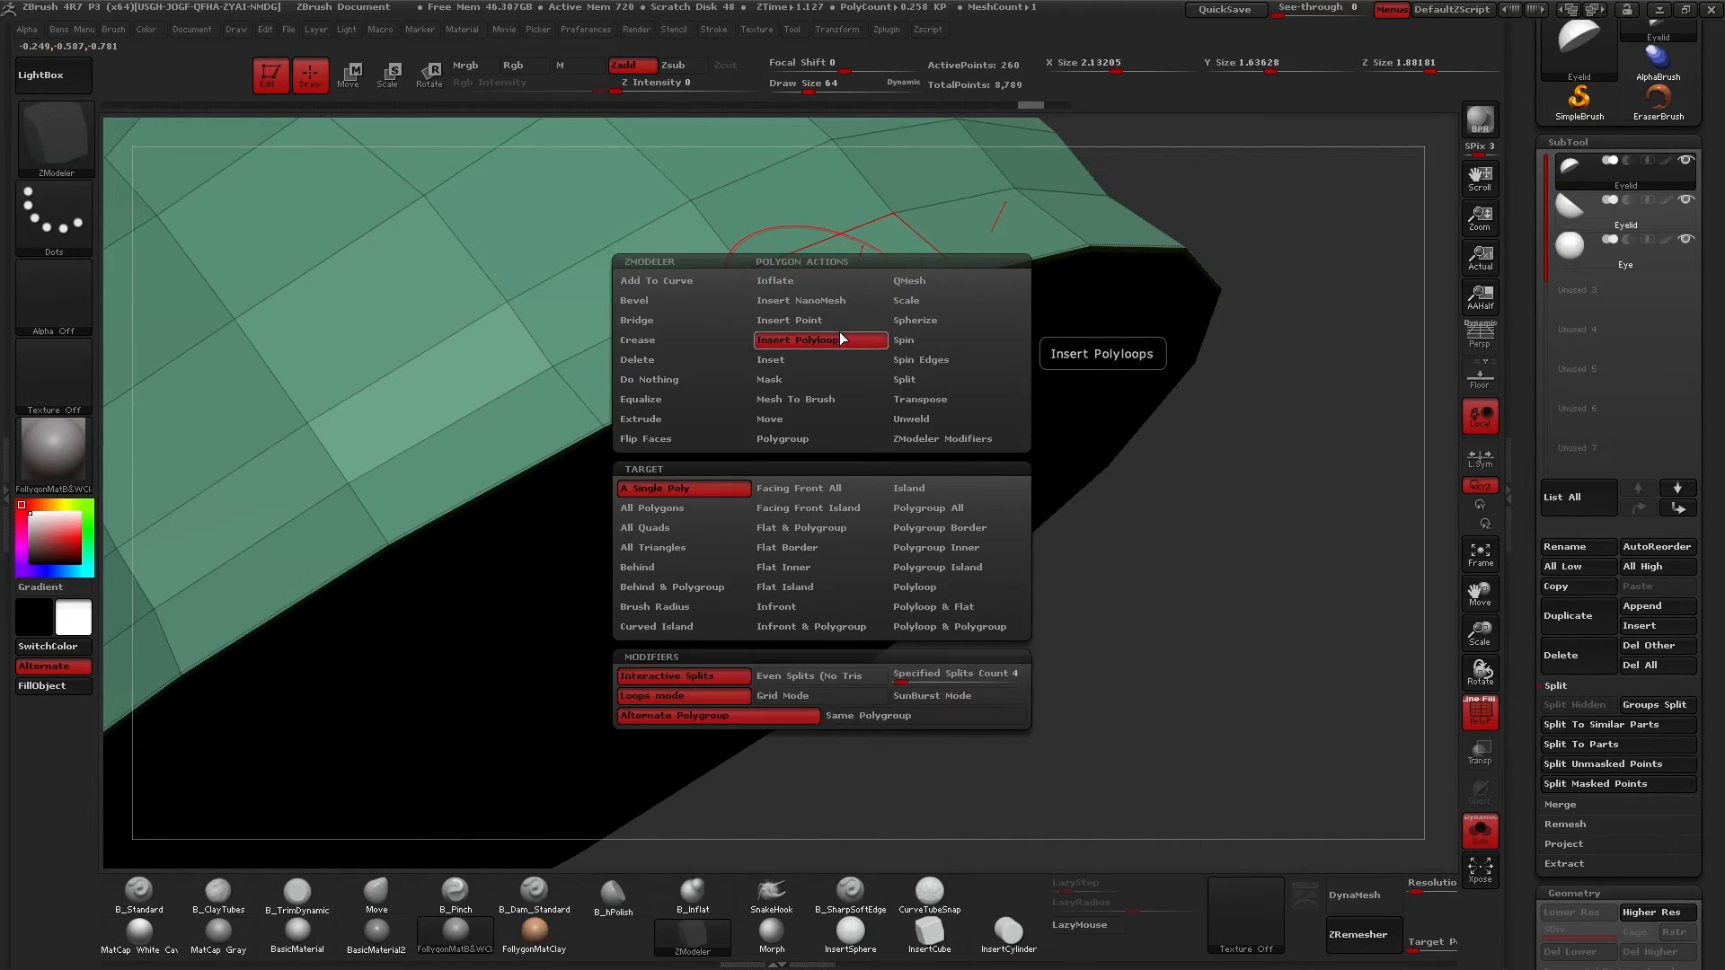
Set the Insert Polyloops target to Polyloop and insert three polyloops along the upper Eyelid half's rim band.
{"action": "left_click", "coordinate": [935, 591]}
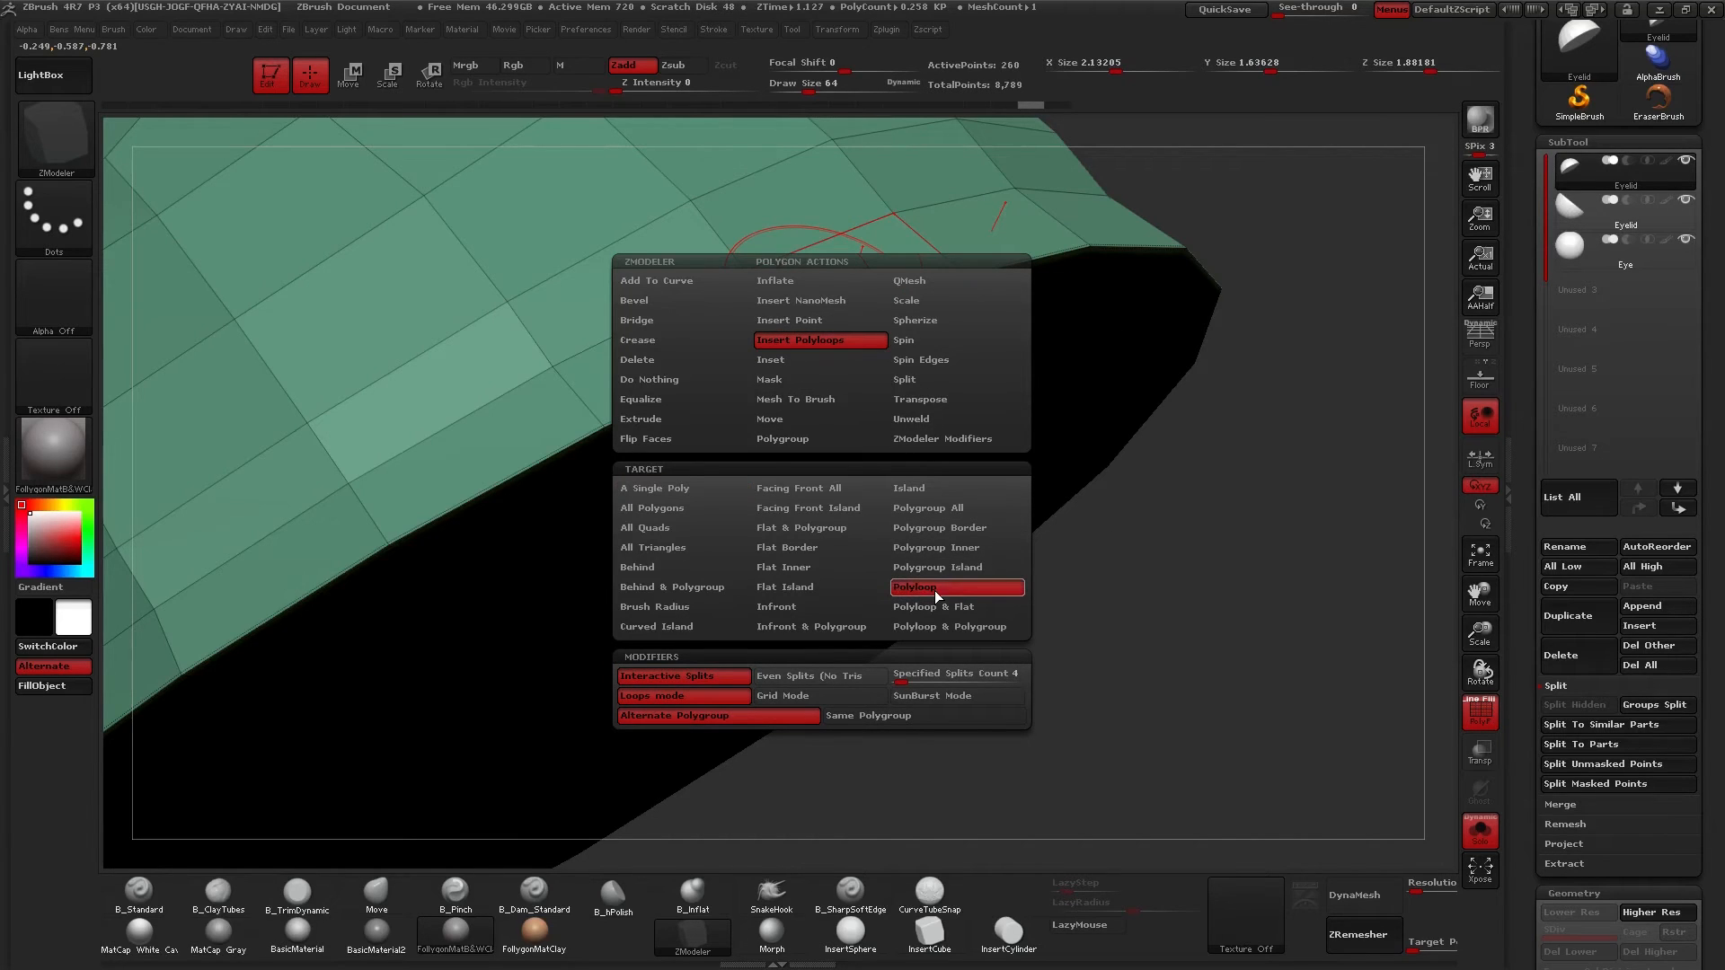
{"action": "left_click", "coordinate": [923, 680]}
{"action": "left_click_drag", "start_coordinate": [926, 681], "coordinate": [909, 680]}
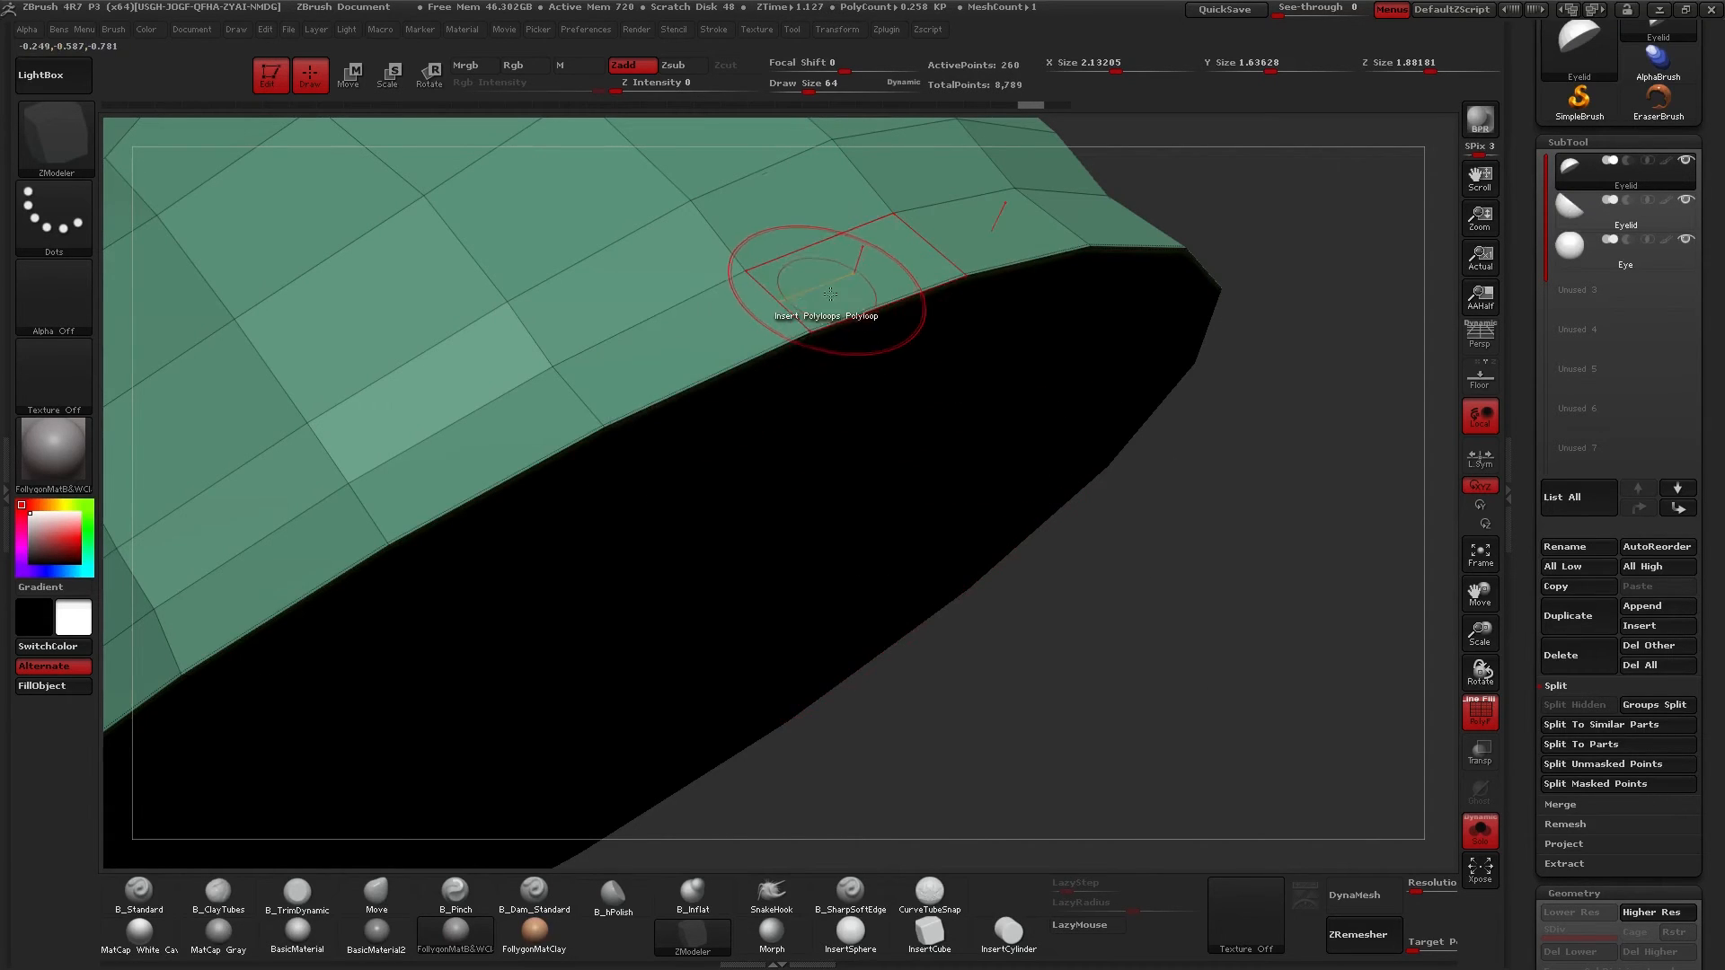
{"action": "left_click", "coordinate": [823, 285]}
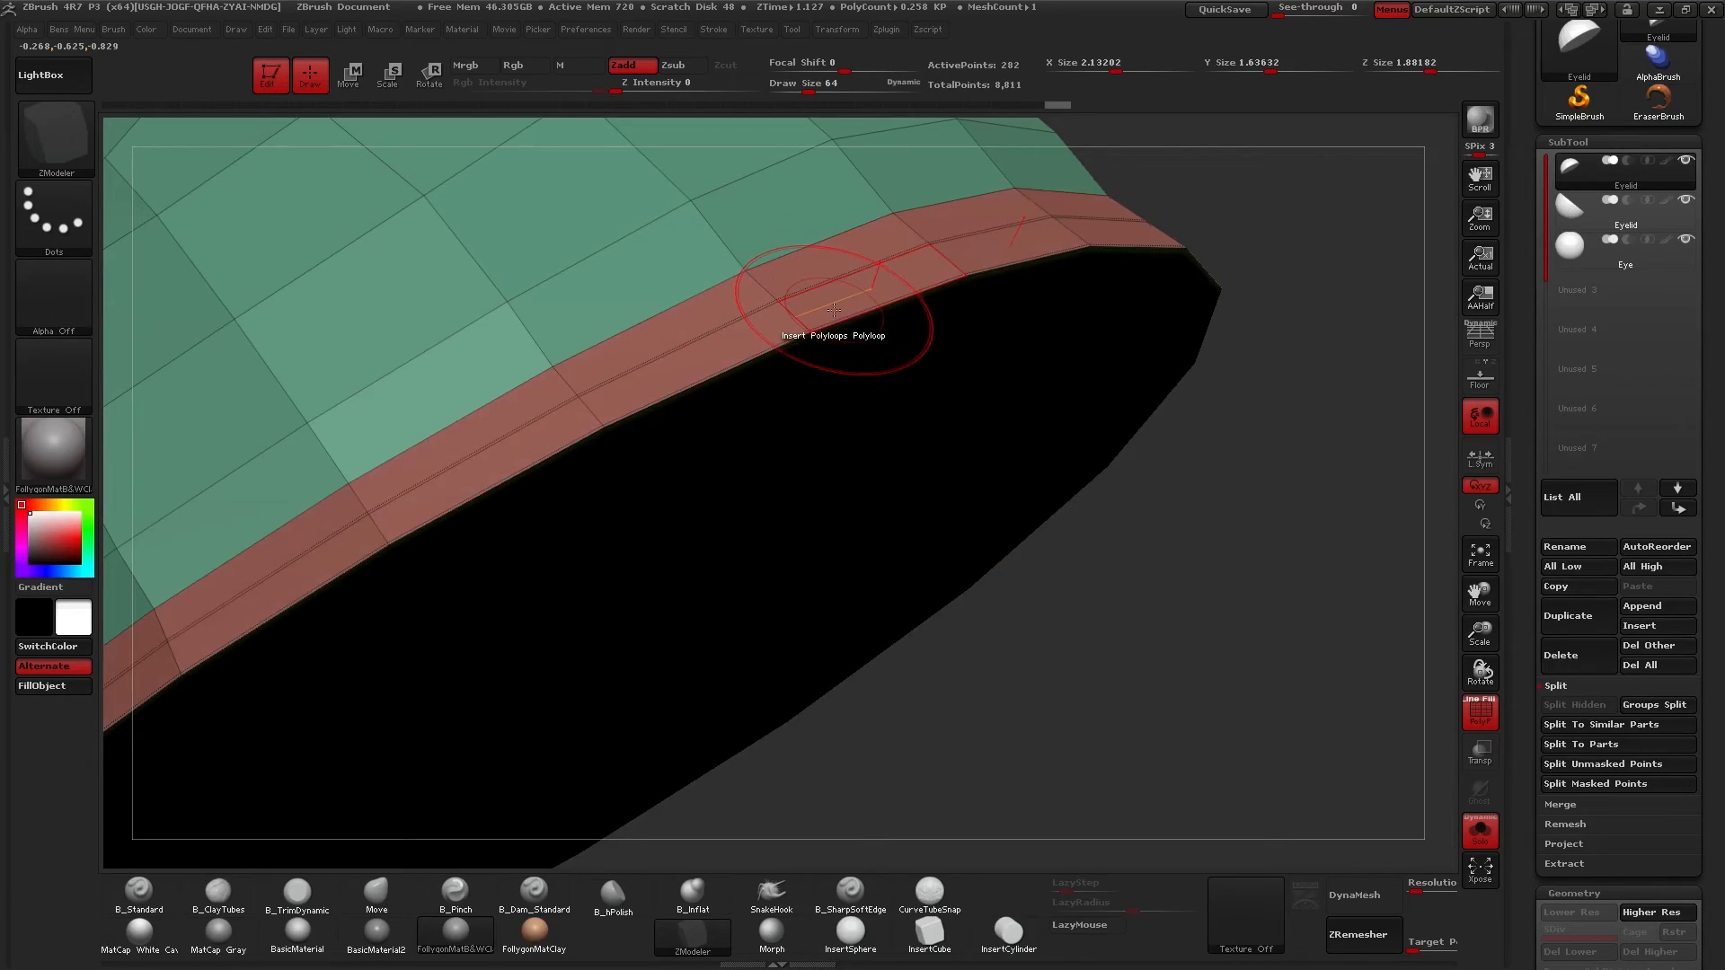
{"action": "left_click", "coordinate": [833, 311]}
{"action": "right_click_drag", "start_coordinate": [901, 279], "coordinate": [869, 378], "text": "ctrl"}
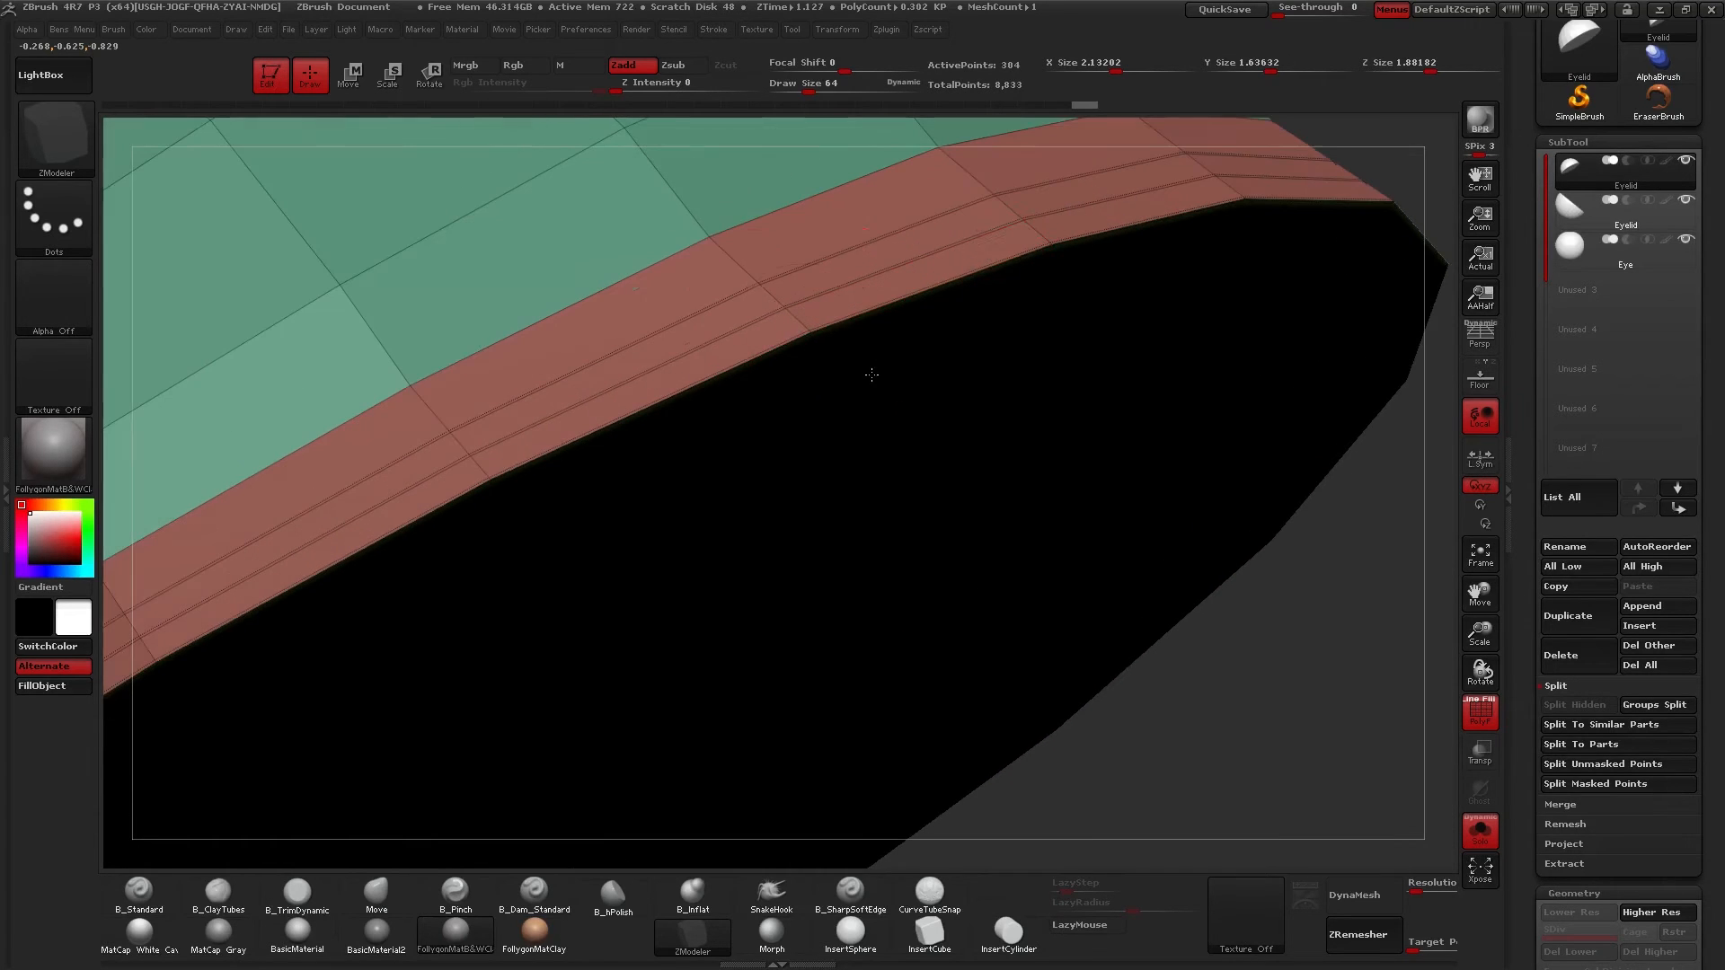
{"action": "left_click", "coordinate": [847, 301]}
{"action": "right_click_drag", "start_coordinate": [867, 485], "coordinate": [718, 432], "text": "ctrl"}
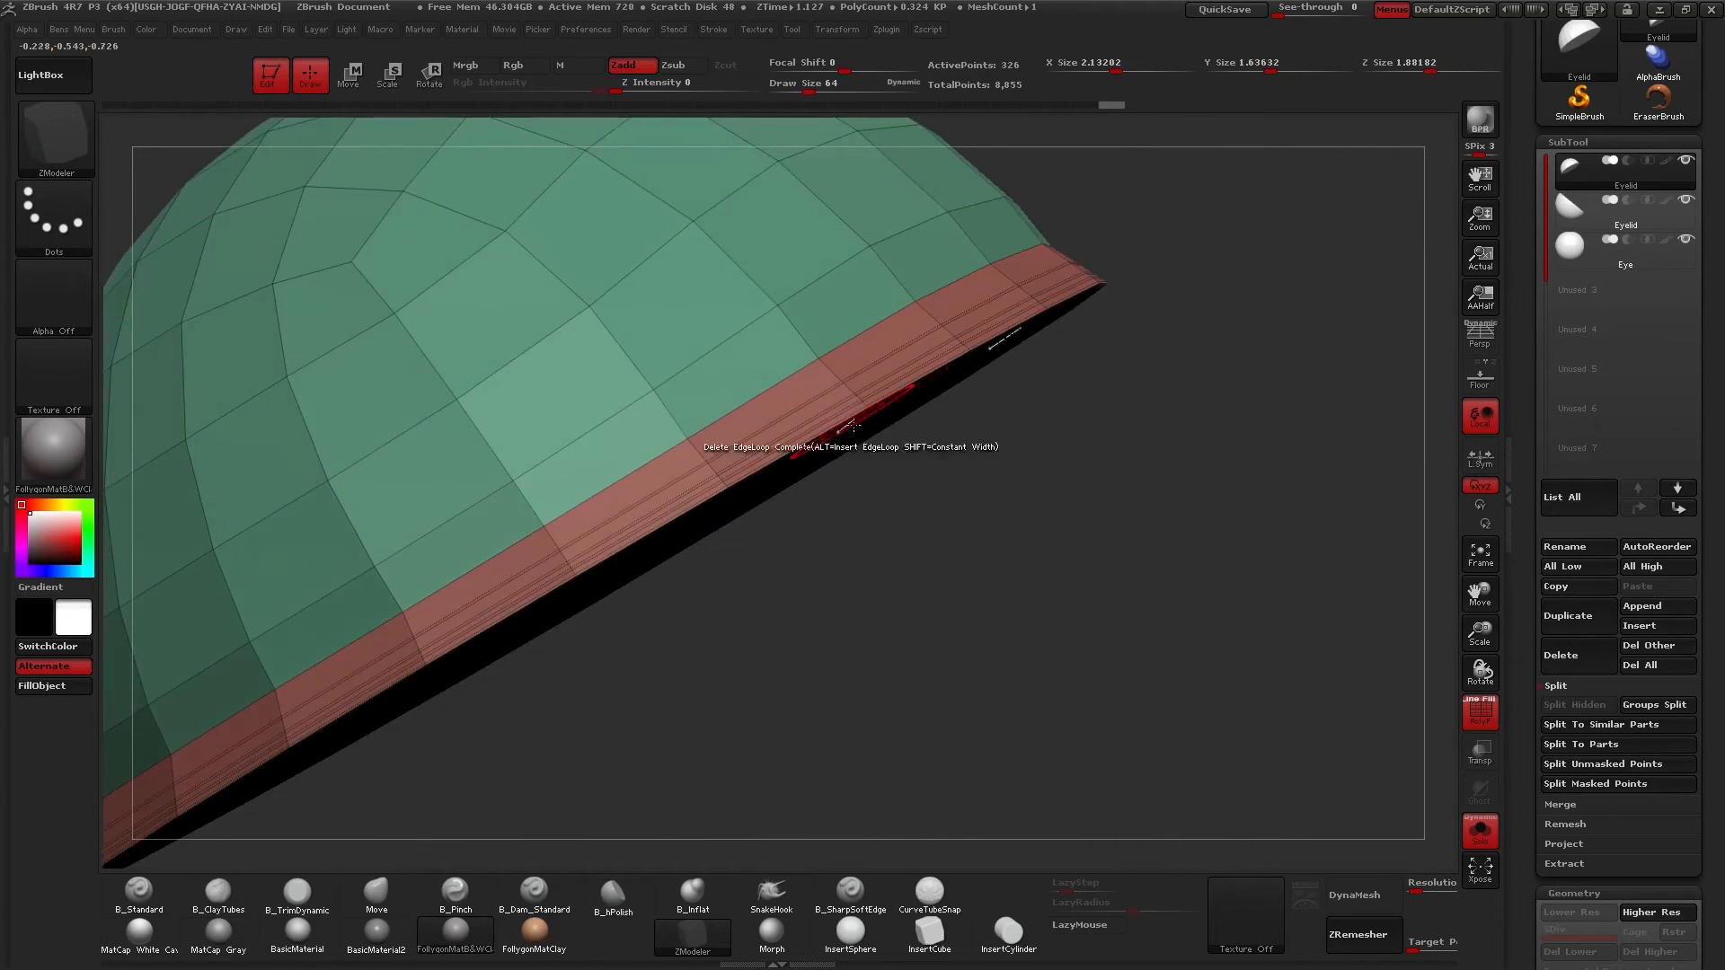
Set the ZModeler edge action to Crease with EdgeLoop Complete and crease the inserted rim loop nearest the green polygroup.
{"action": "right_click_drag", "start_coordinate": [863, 441], "coordinate": [898, 536], "text": "ctrl"}
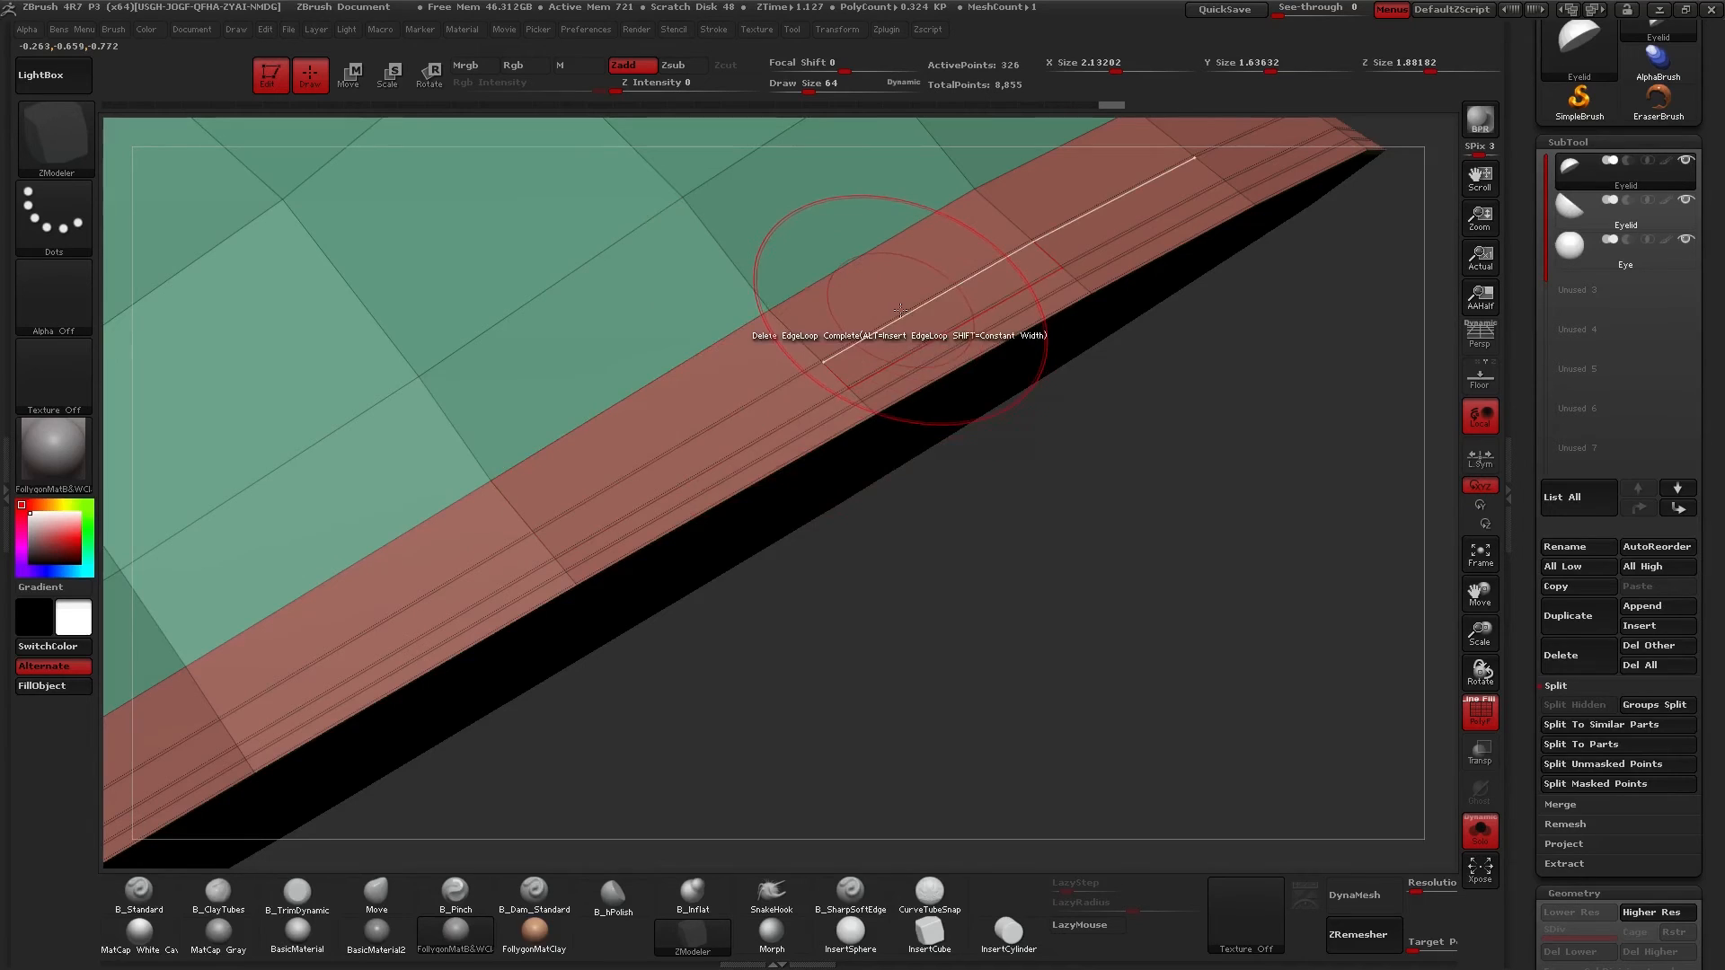
{"action": "key", "text": "space"}
{"action": "left_click", "coordinate": [727, 428]}
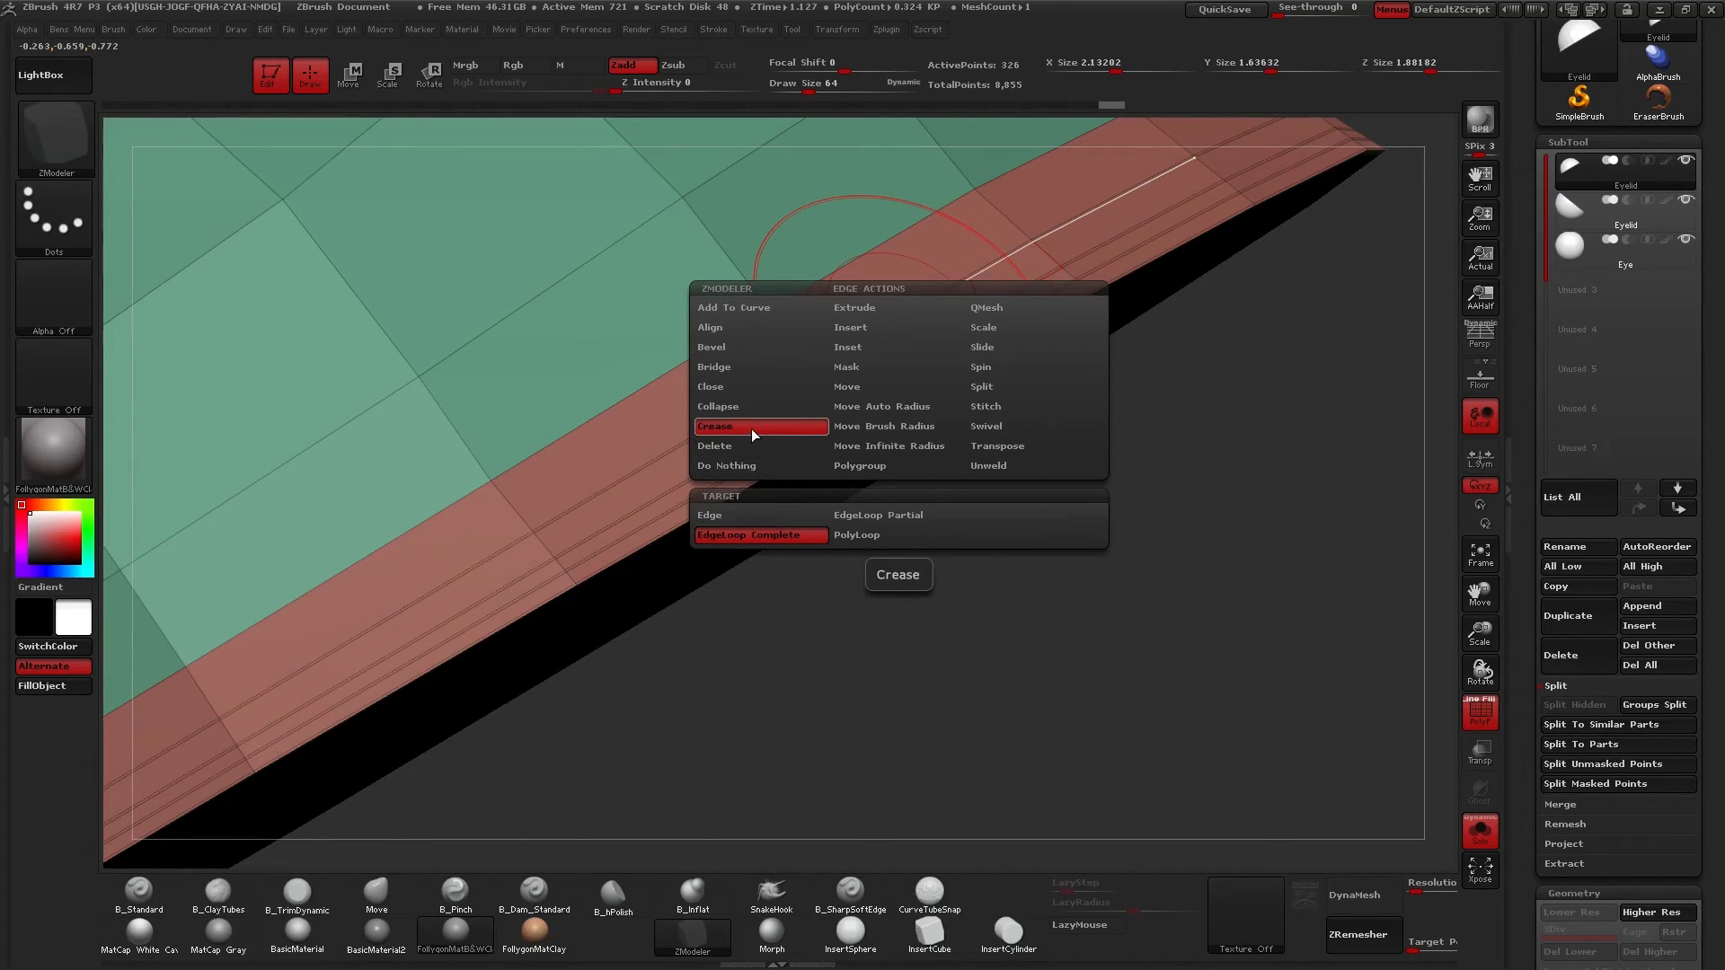
{"action": "left_click", "coordinate": [760, 535]}
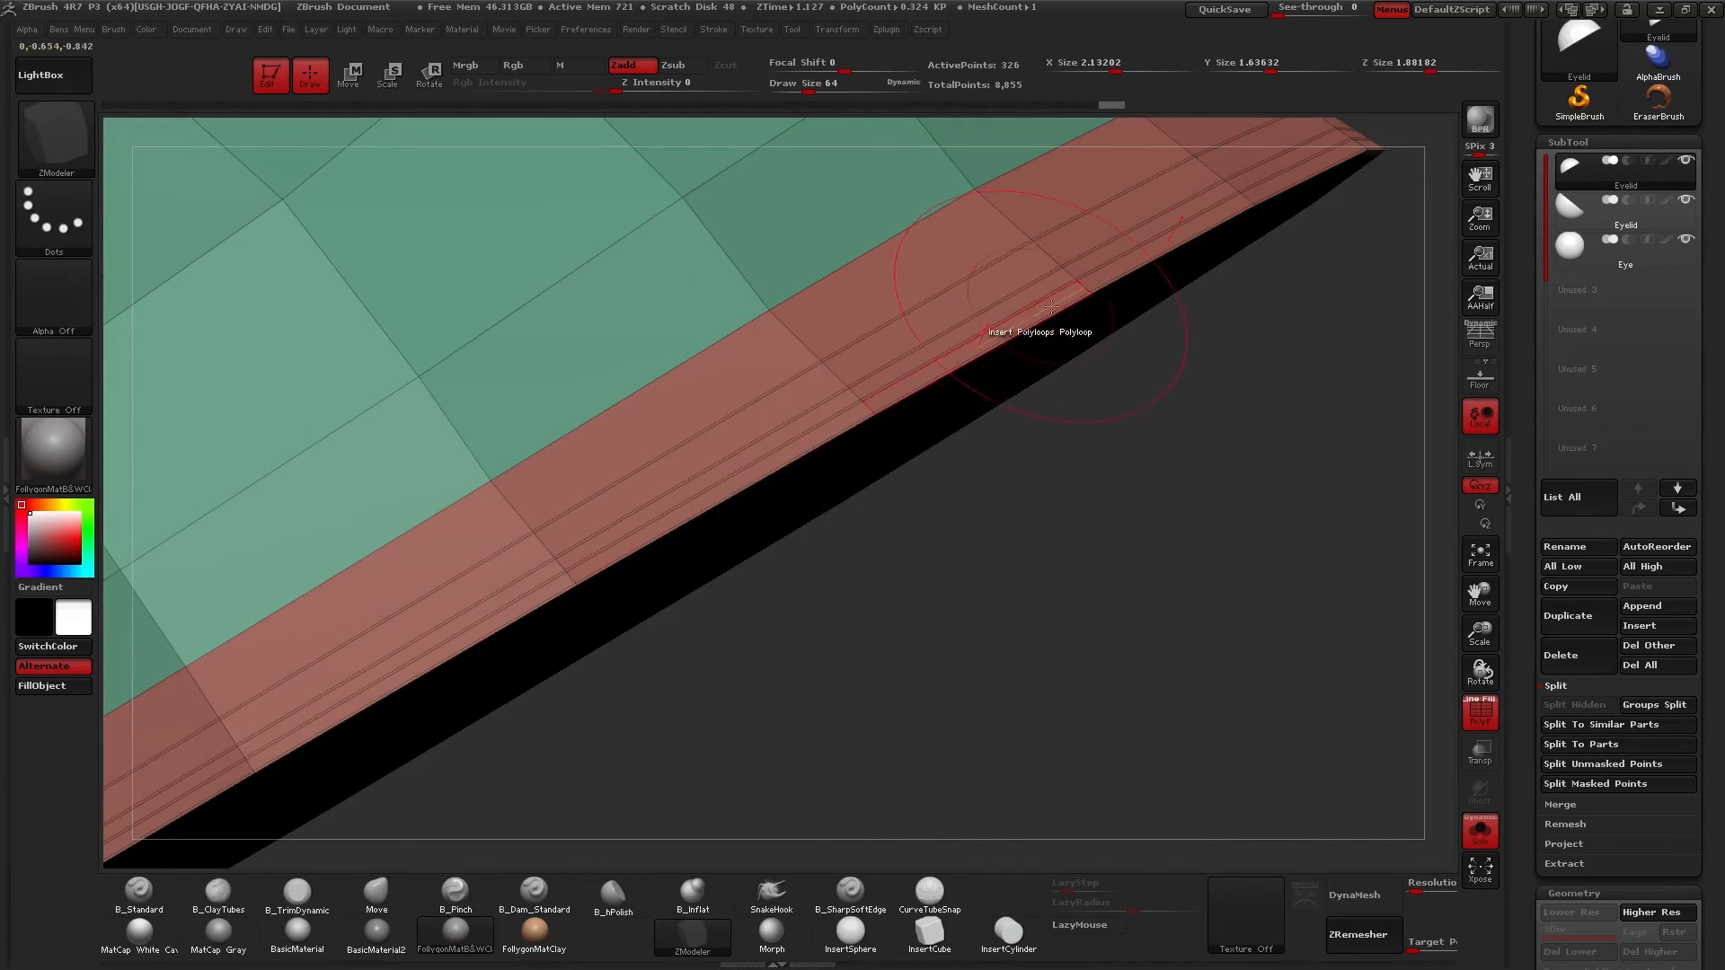
{"action": "left_click", "coordinate": [946, 289]}
{"action": "mouse_move", "coordinate": [946, 290]}
{"action": "right_mouse_down"}
{"action": "mouse_move", "coordinate": [859, 265]}
{"action": "mouse_move", "coordinate": [847, 231]}
{"action": "mouse_move", "coordinate": [860, 351]}
{"action": "mouse_move", "coordinate": [963, 386]}
{"action": "mouse_move", "coordinate": [871, 416]}
{"action": "mouse_move", "coordinate": [978, 457]}
{"action": "right_mouse_up"}
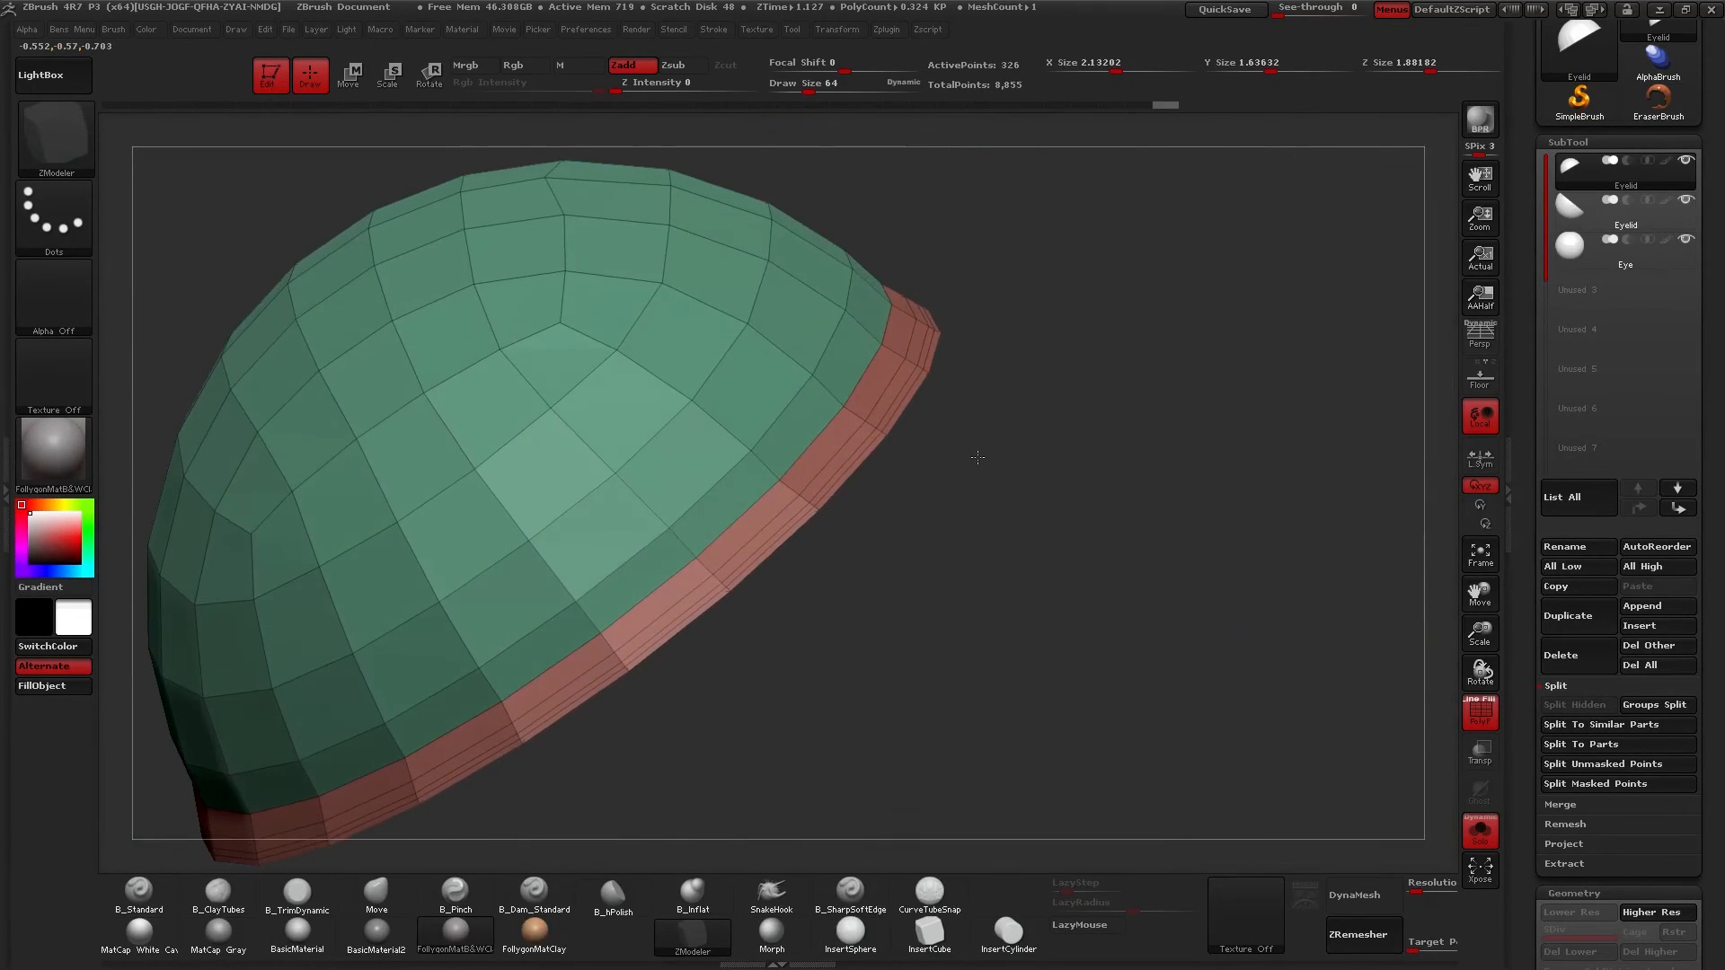
Compare the upper Eyelid half's rim against the eye with Dynamic Subdiv on and off, ending on the unsmoothed PolyFrame mesh.
{"action": "key", "text": "d"}
{"action": "key", "text": "shift+f"}
{"action": "right_click_drag", "start_coordinate": [1081, 453], "coordinate": [1097, 531]}
{"action": "key", "text": "shift+d"}
{"action": "key", "text": "b"}
{"action": "key", "text": "z"}
{"action": "key", "text": "m"}
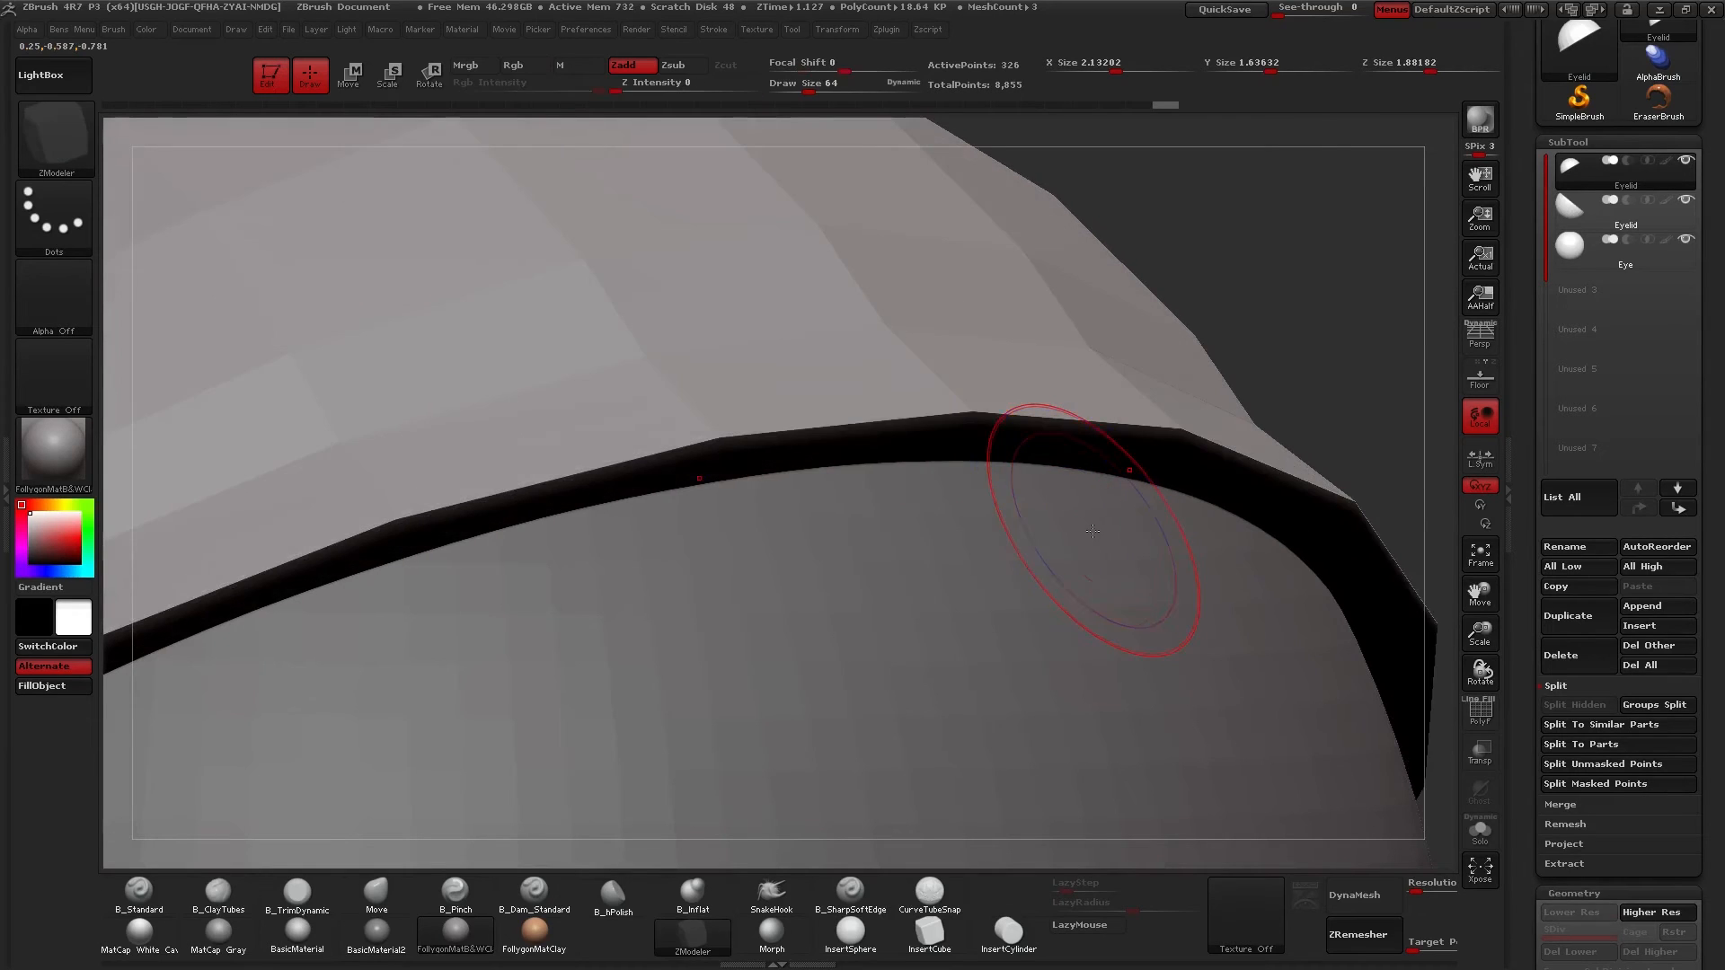
{"action": "key", "text": "shift+f"}
Set the edge action to Delete with EdgeLoop Complete and delete the inserted edge loop nearest the rim's outer edge.
{"action": "right_click_drag", "start_coordinate": [871, 456], "coordinate": [862, 485]}
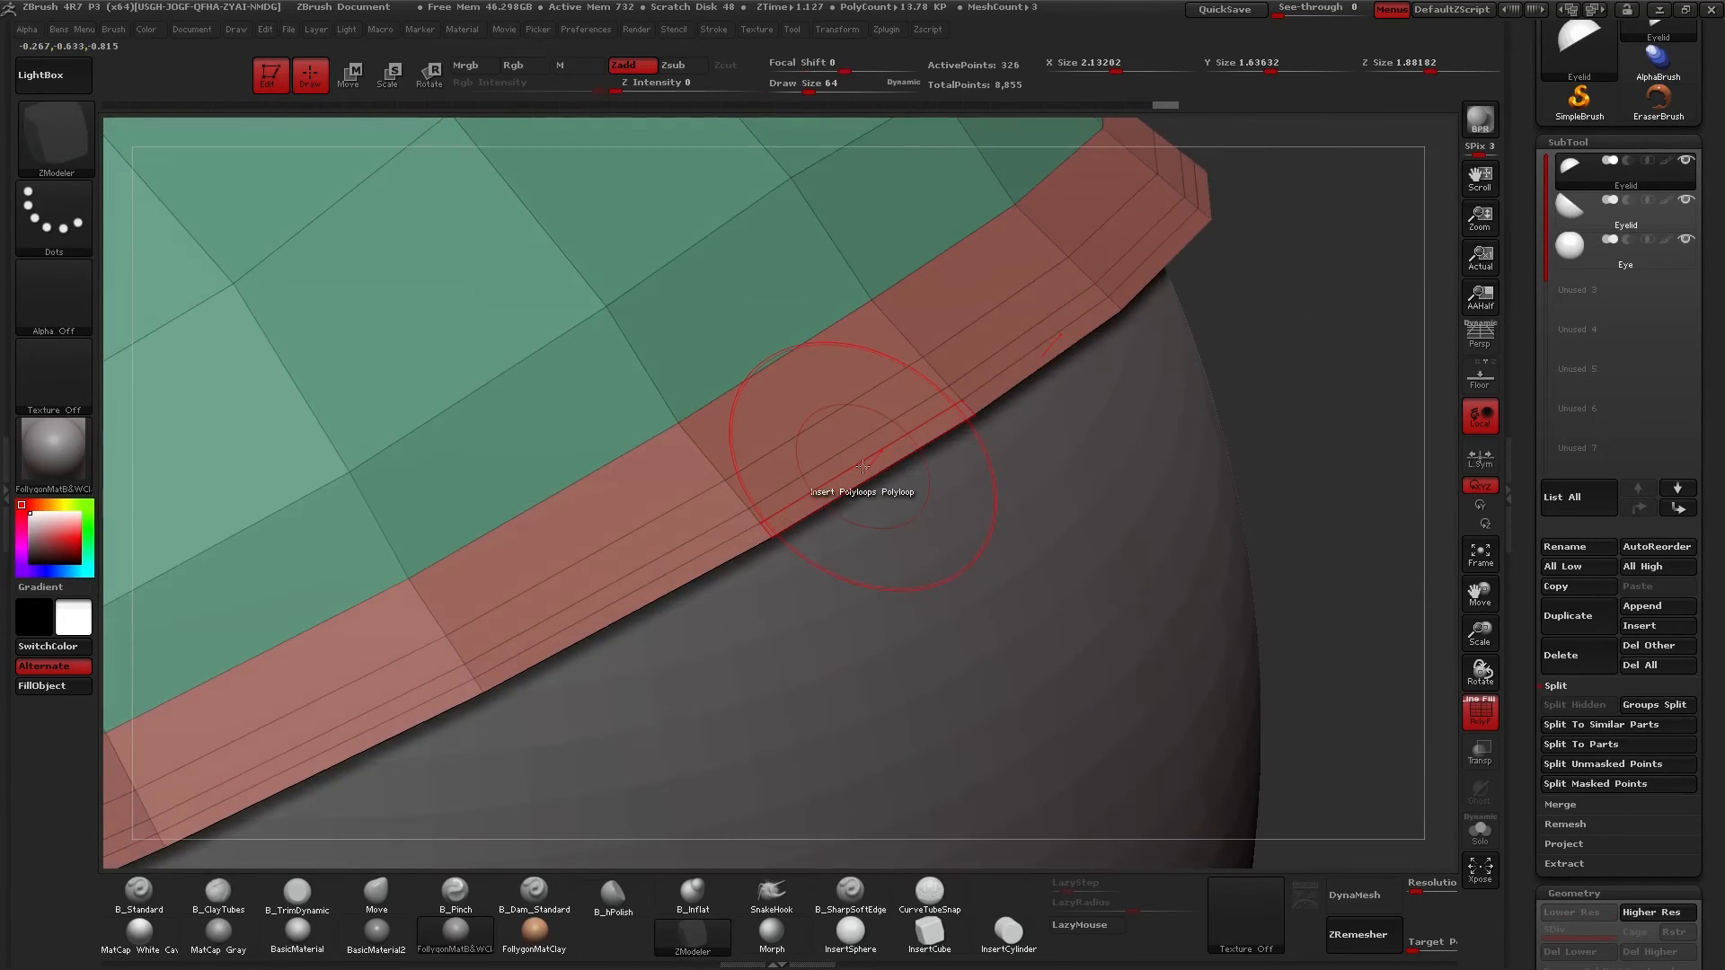
{"action": "key", "text": "space"}
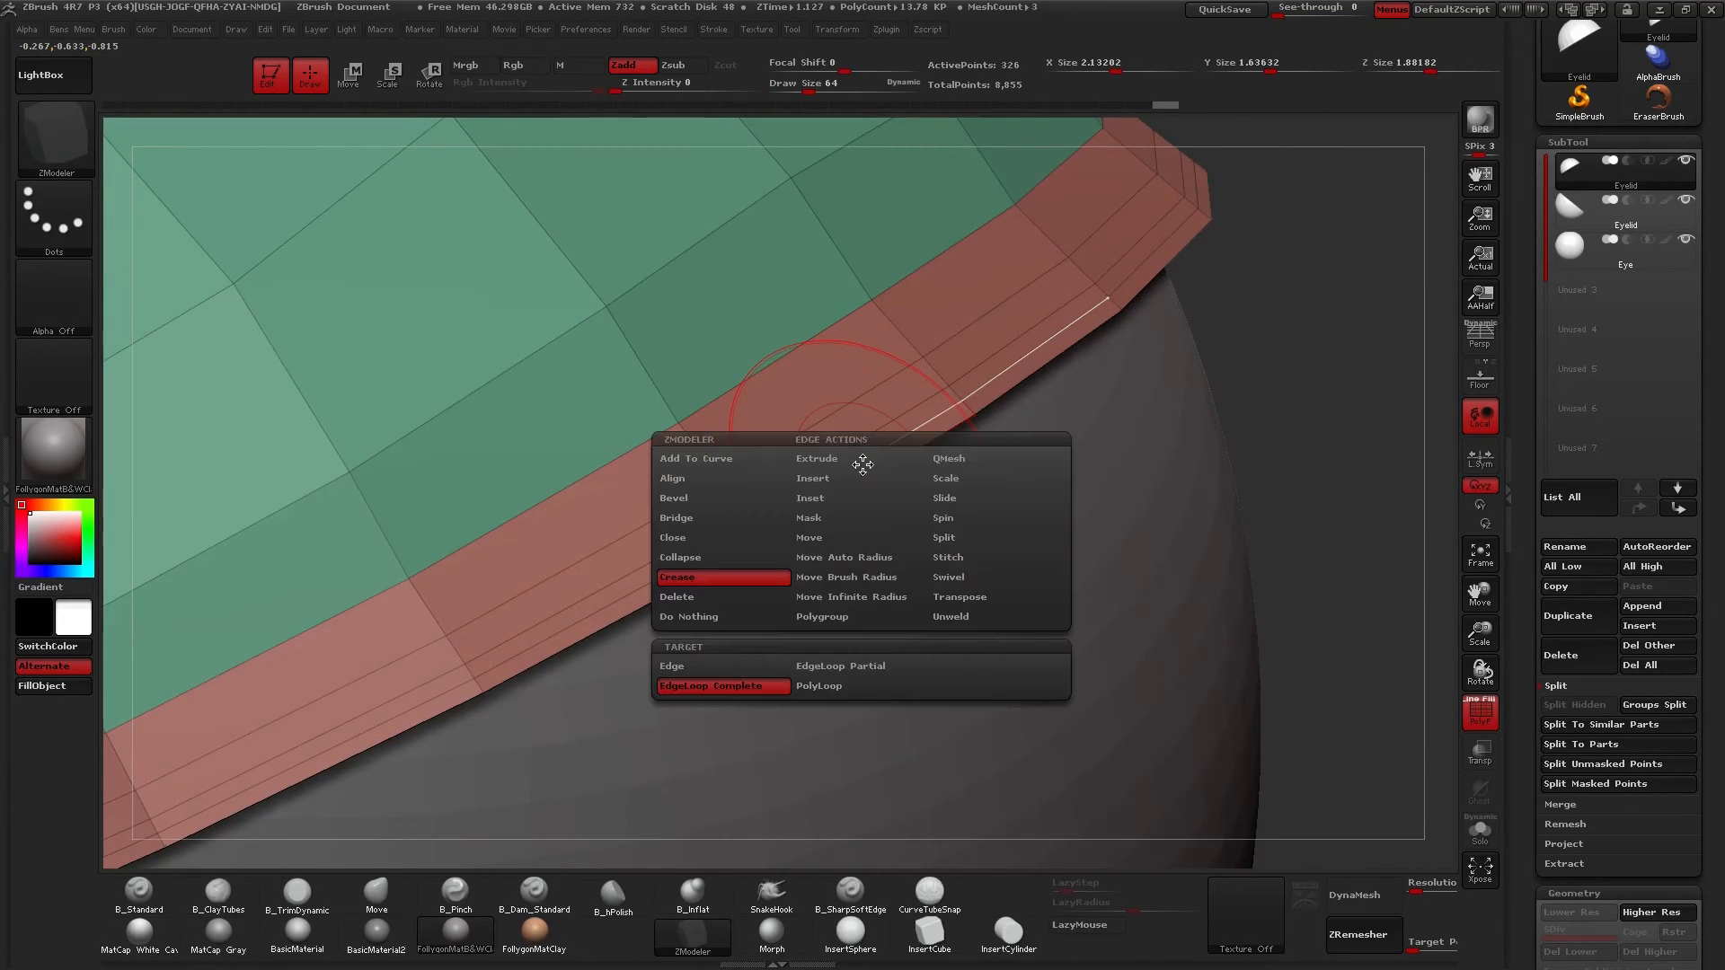
{"action": "left_click", "coordinate": [708, 595]}
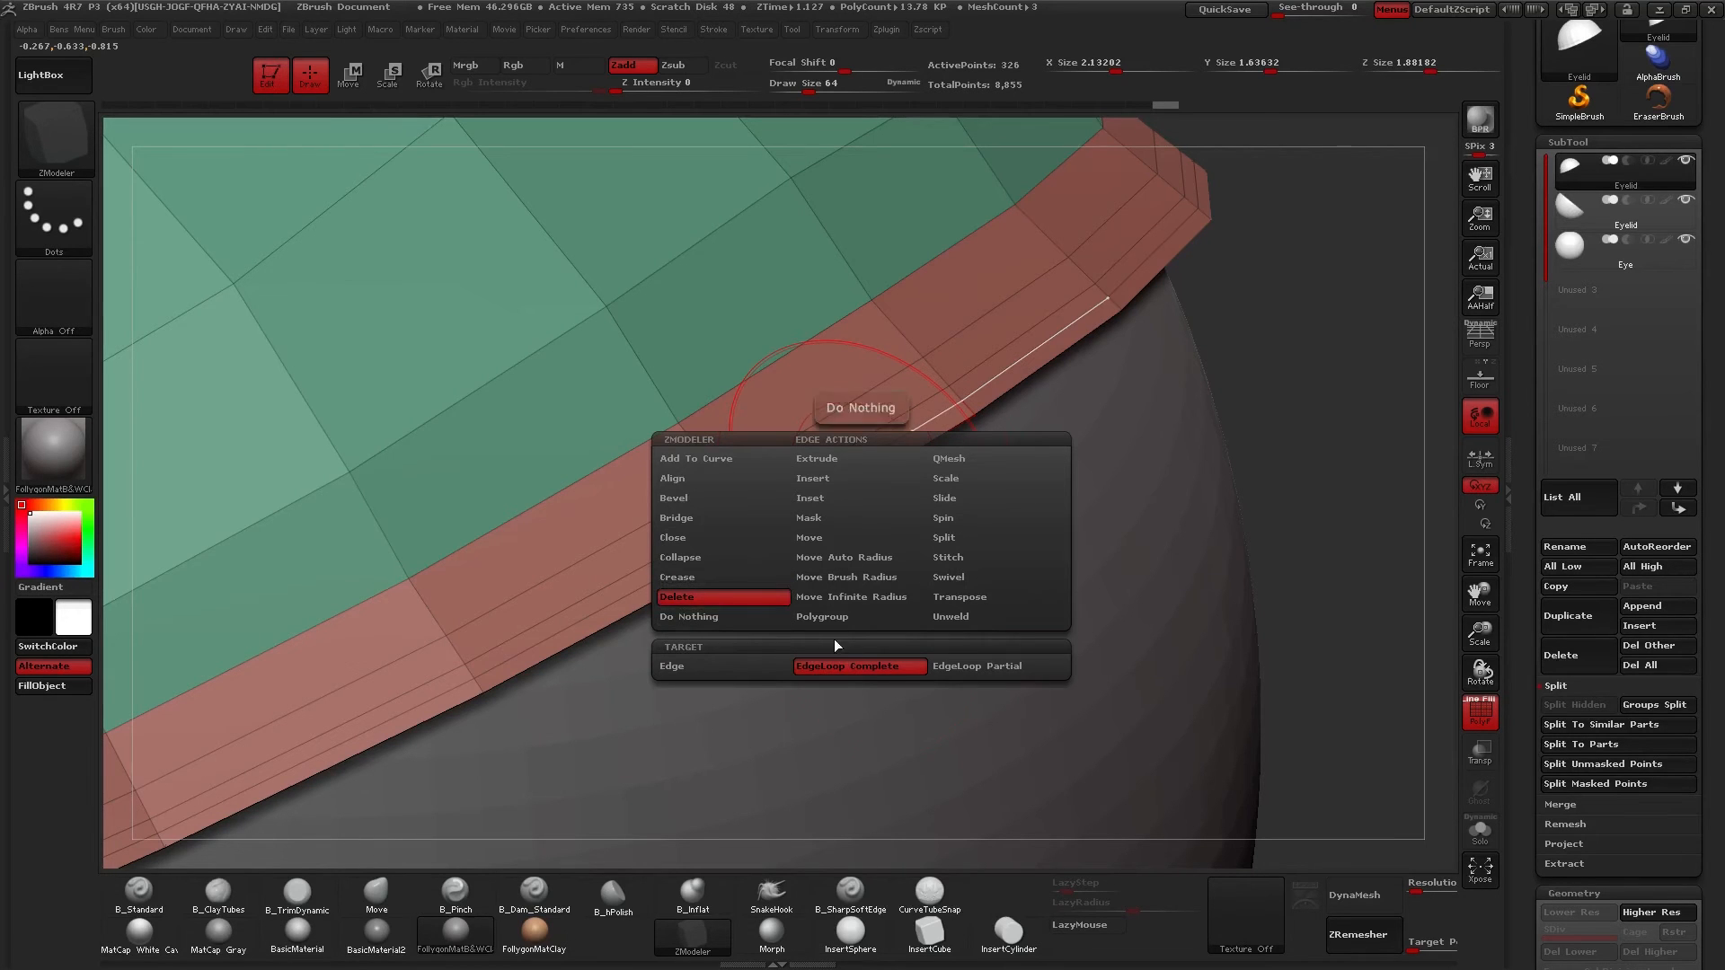
{"action": "left_click", "coordinate": [812, 478]}
{"action": "left_click", "coordinate": [870, 462]}
{"action": "mouse_move", "coordinate": [895, 465]}
{"action": "right_mouse_down", "text": "ctrl"}
{"action": "mouse_move", "coordinate": [848, 443]}
{"action": "mouse_move", "coordinate": [813, 495]}
{"action": "mouse_move", "coordinate": [774, 497]}
{"action": "right_mouse_up", "text": "ctrl"}
Turn on Dynamic Subdiv for the upper Eyelid half, hide PolyFrame and check the whole eye from the front.
{"action": "key", "text": "d"}
{"action": "key", "text": "shift+f"}
{"action": "right_click_drag", "start_coordinate": [967, 483], "coordinate": [937, 462], "text": "ctrl"}
{"action": "right_click_drag", "start_coordinate": [811, 494], "coordinate": [922, 473]}
{"action": "mouse_move", "coordinate": [987, 539]}
{"action": "right_mouse_down"}
{"action": "mouse_move", "coordinate": [888, 542]}
{"action": "mouse_move", "coordinate": [1027, 468]}
{"action": "right_mouse_up"}
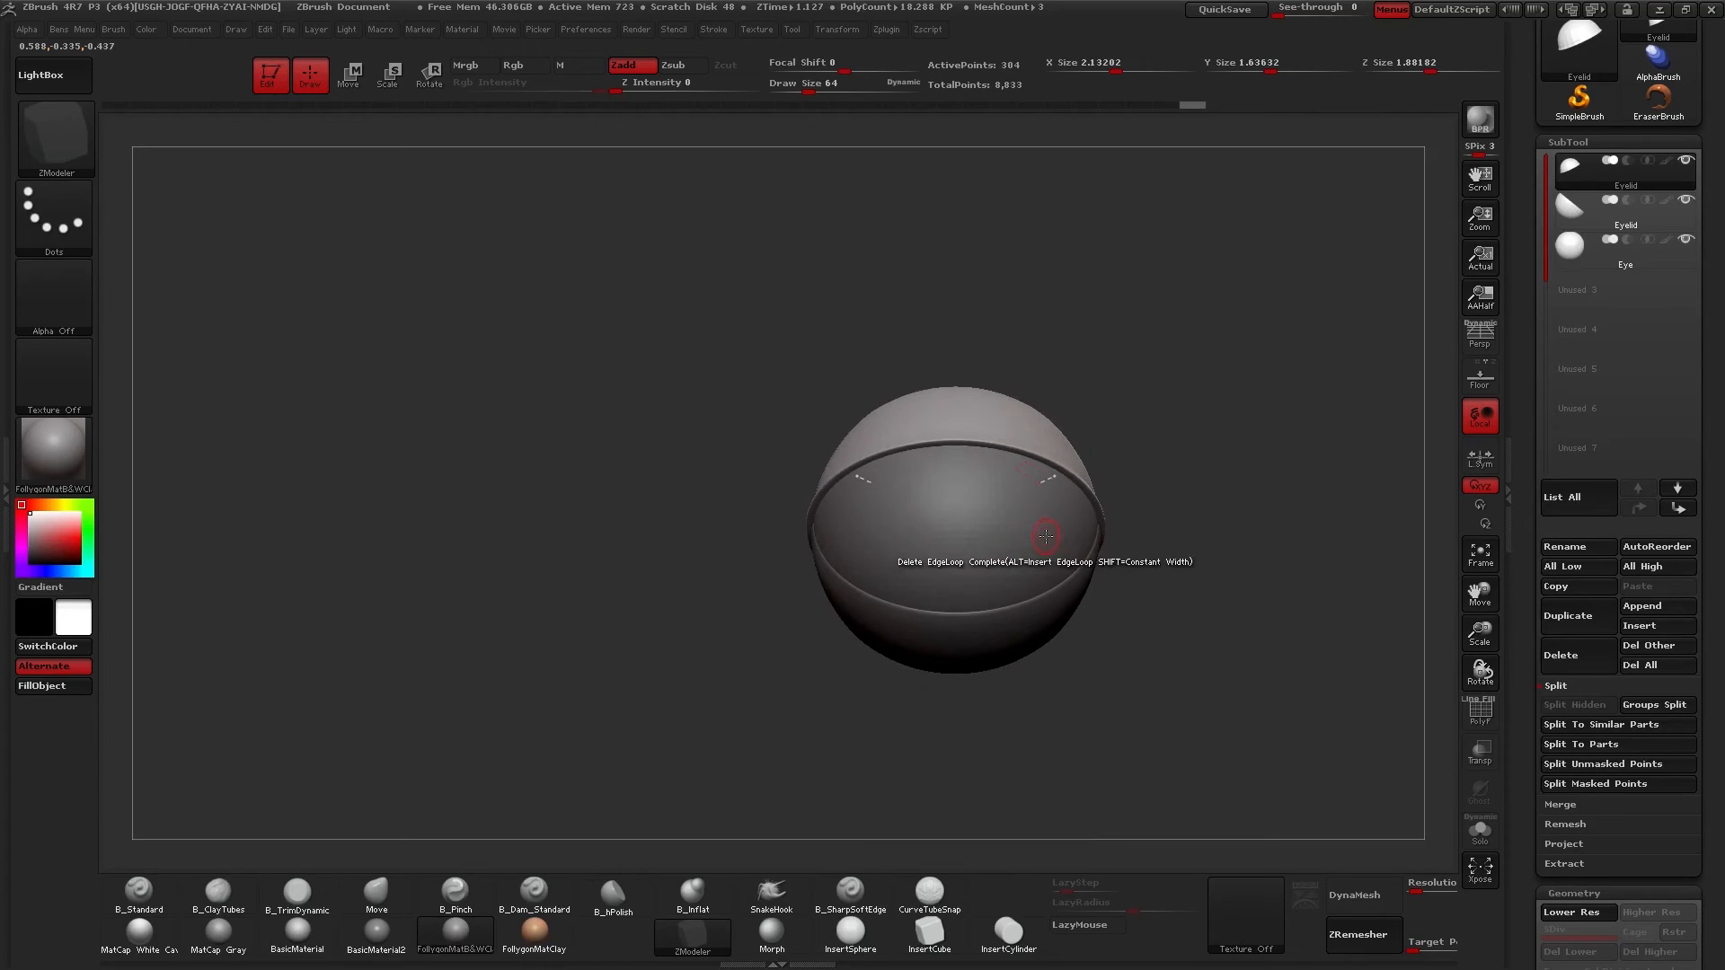
Switch to the Move brush and set its Draw Size to 417.
{"action": "key", "text": "b"}
{"action": "key", "text": "m"}
{"action": "key", "text": "v"}
{"action": "key", "text": "space"}
{"action": "left_click_drag", "start_coordinate": [1268, 419], "coordinate": [1324, 415]}
{"action": "right_click_drag", "start_coordinate": [1203, 412], "coordinate": [1070, 361], "text": "alt"}
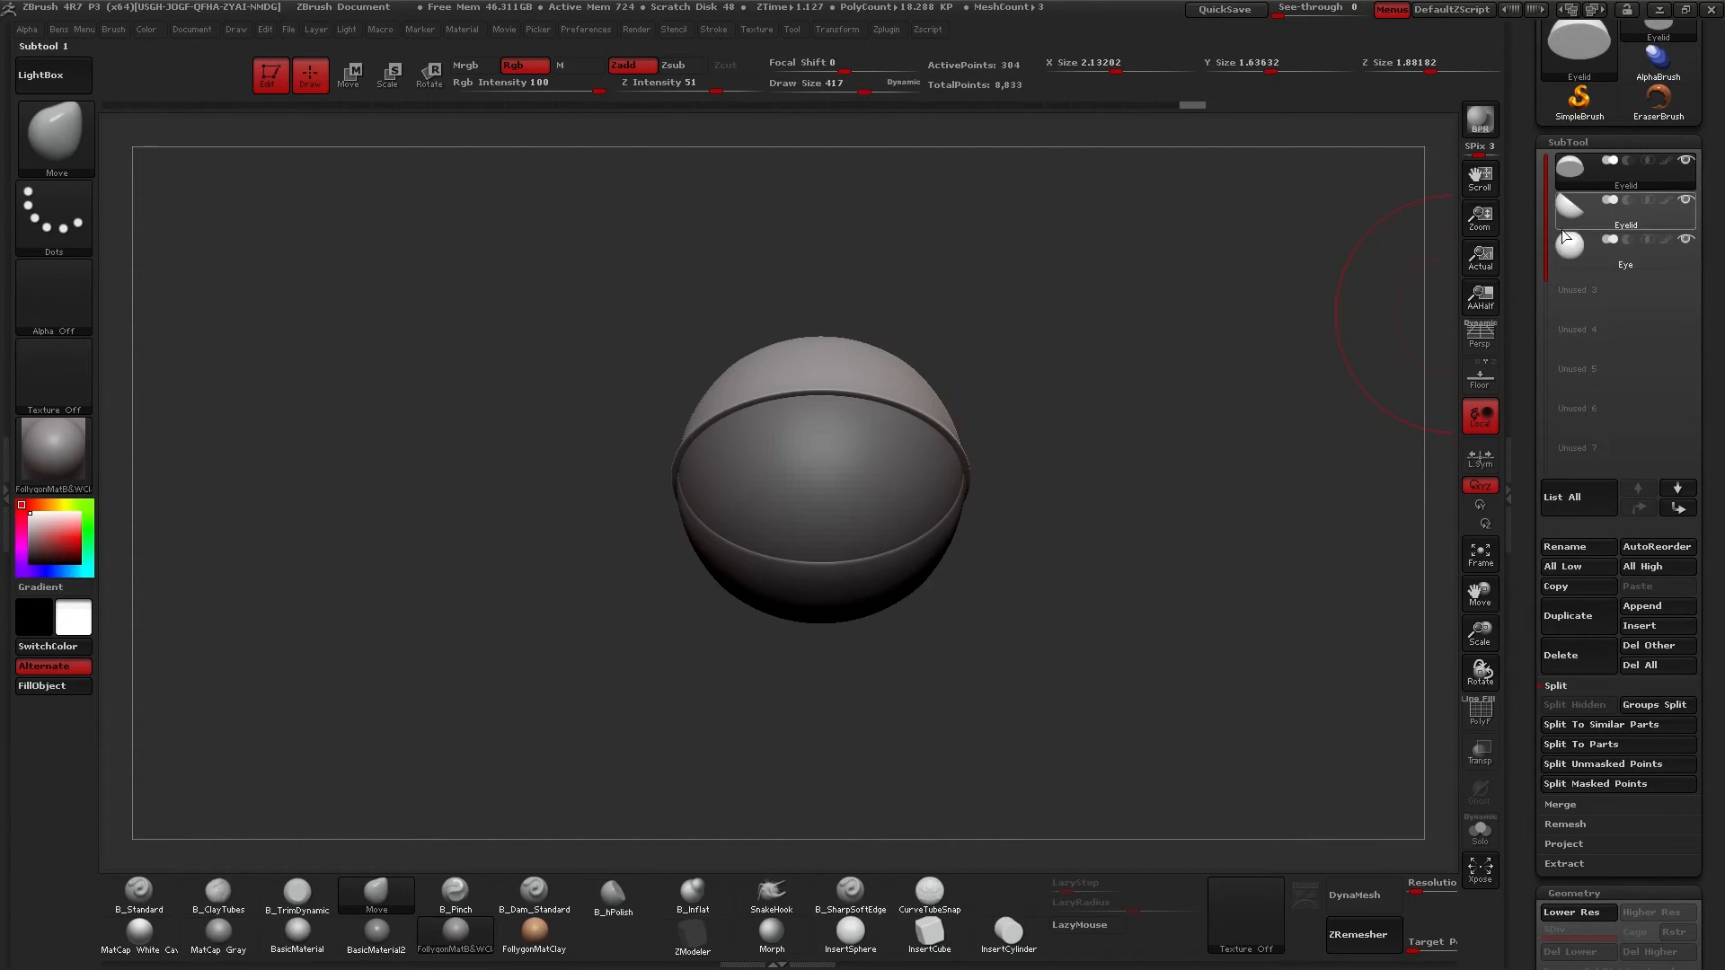
Select the Eye subtool in Rotate mode and try placing a transpose line across it in front view.
{"action": "left_click", "coordinate": [1574, 261]}
{"action": "key", "text": "r"}
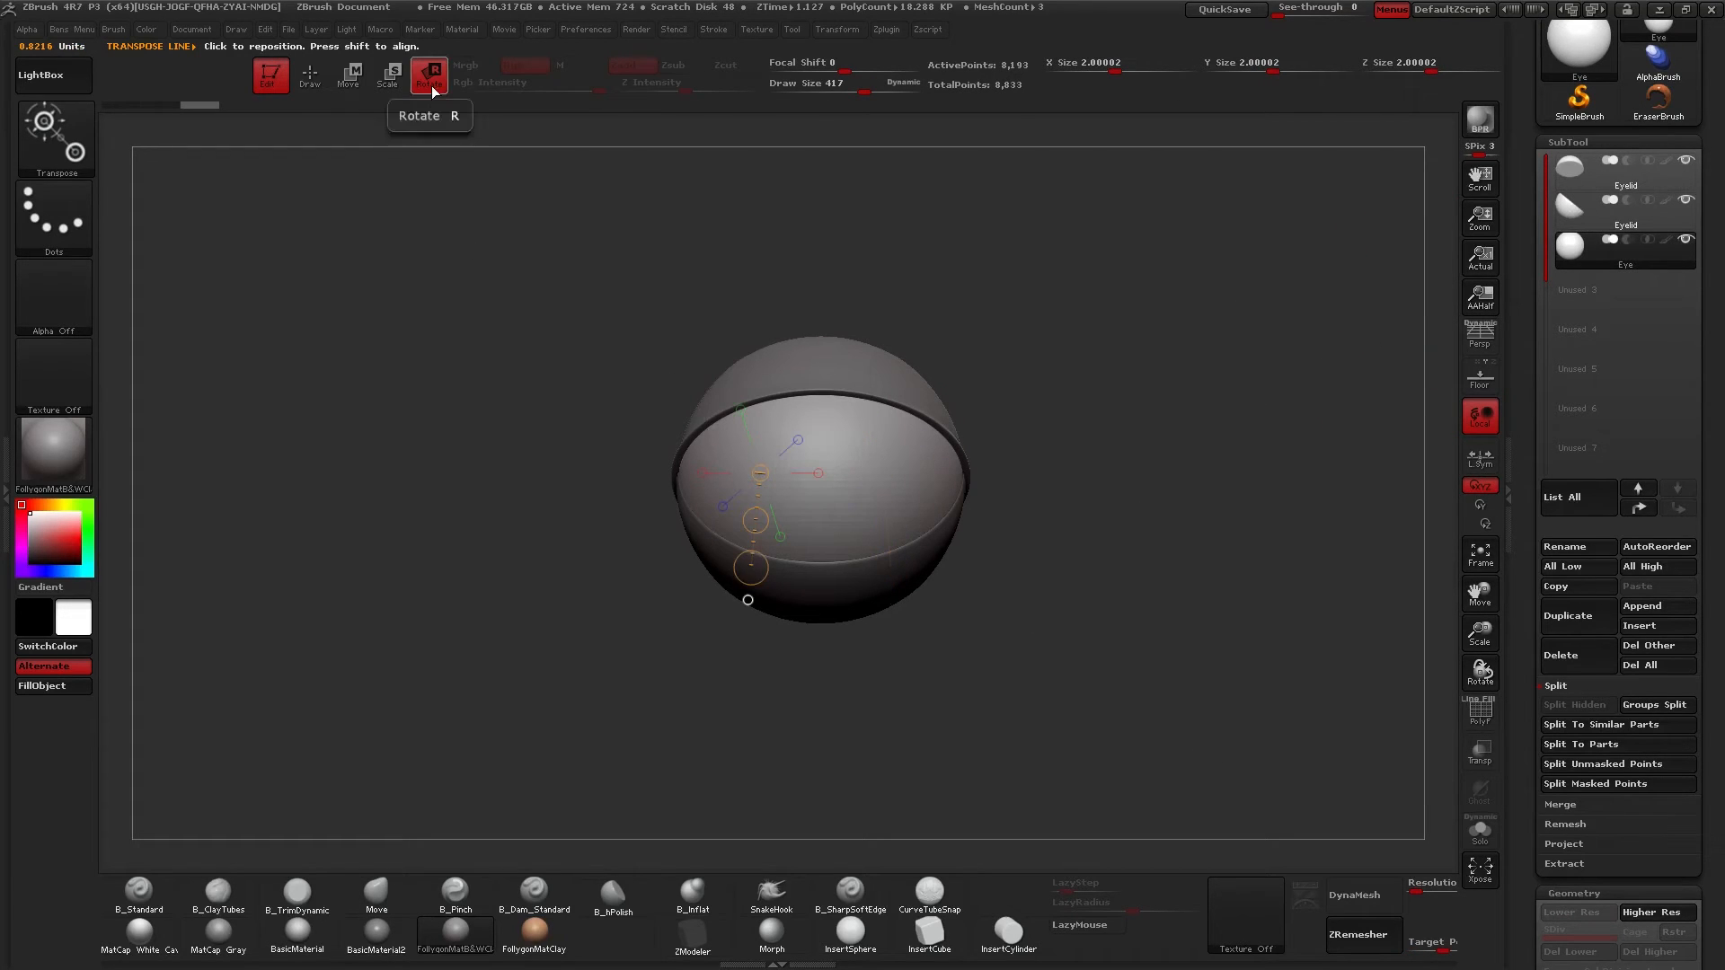
{"action": "left_click_drag", "start_coordinate": [755, 475], "coordinate": [639, 466]}
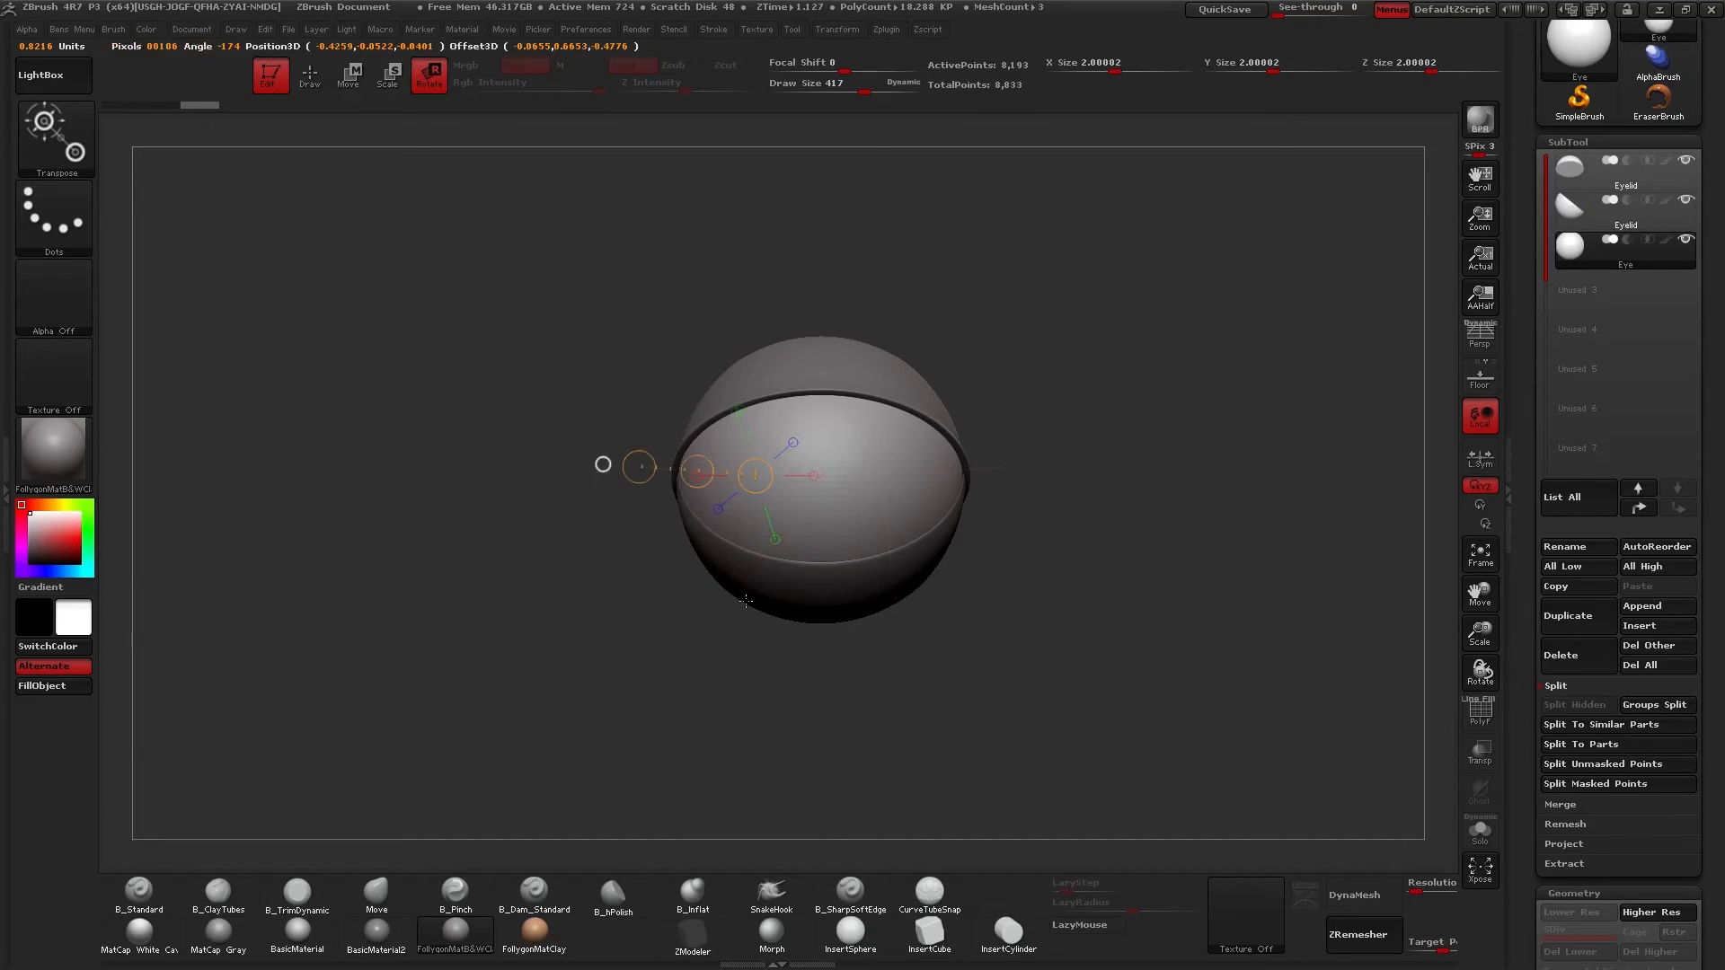
{"action": "left_click_drag", "start_coordinate": [803, 655], "coordinate": [918, 690]}
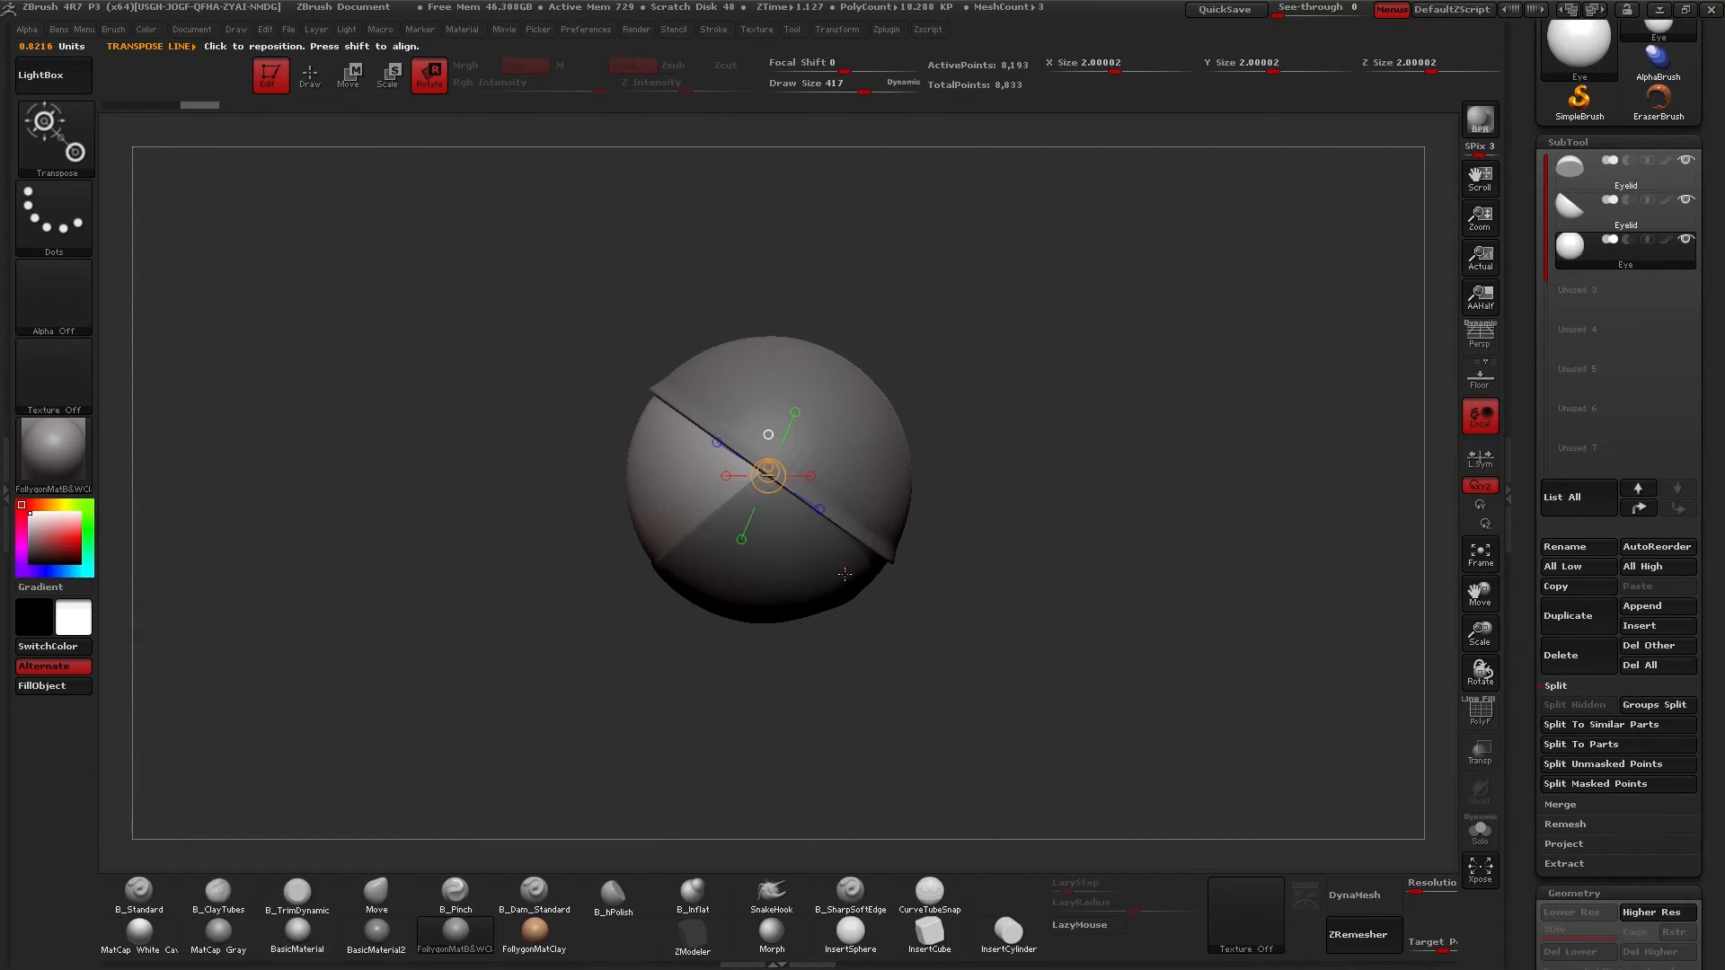
{"action": "left_click_drag", "start_coordinate": [843, 655], "coordinate": [950, 675]}
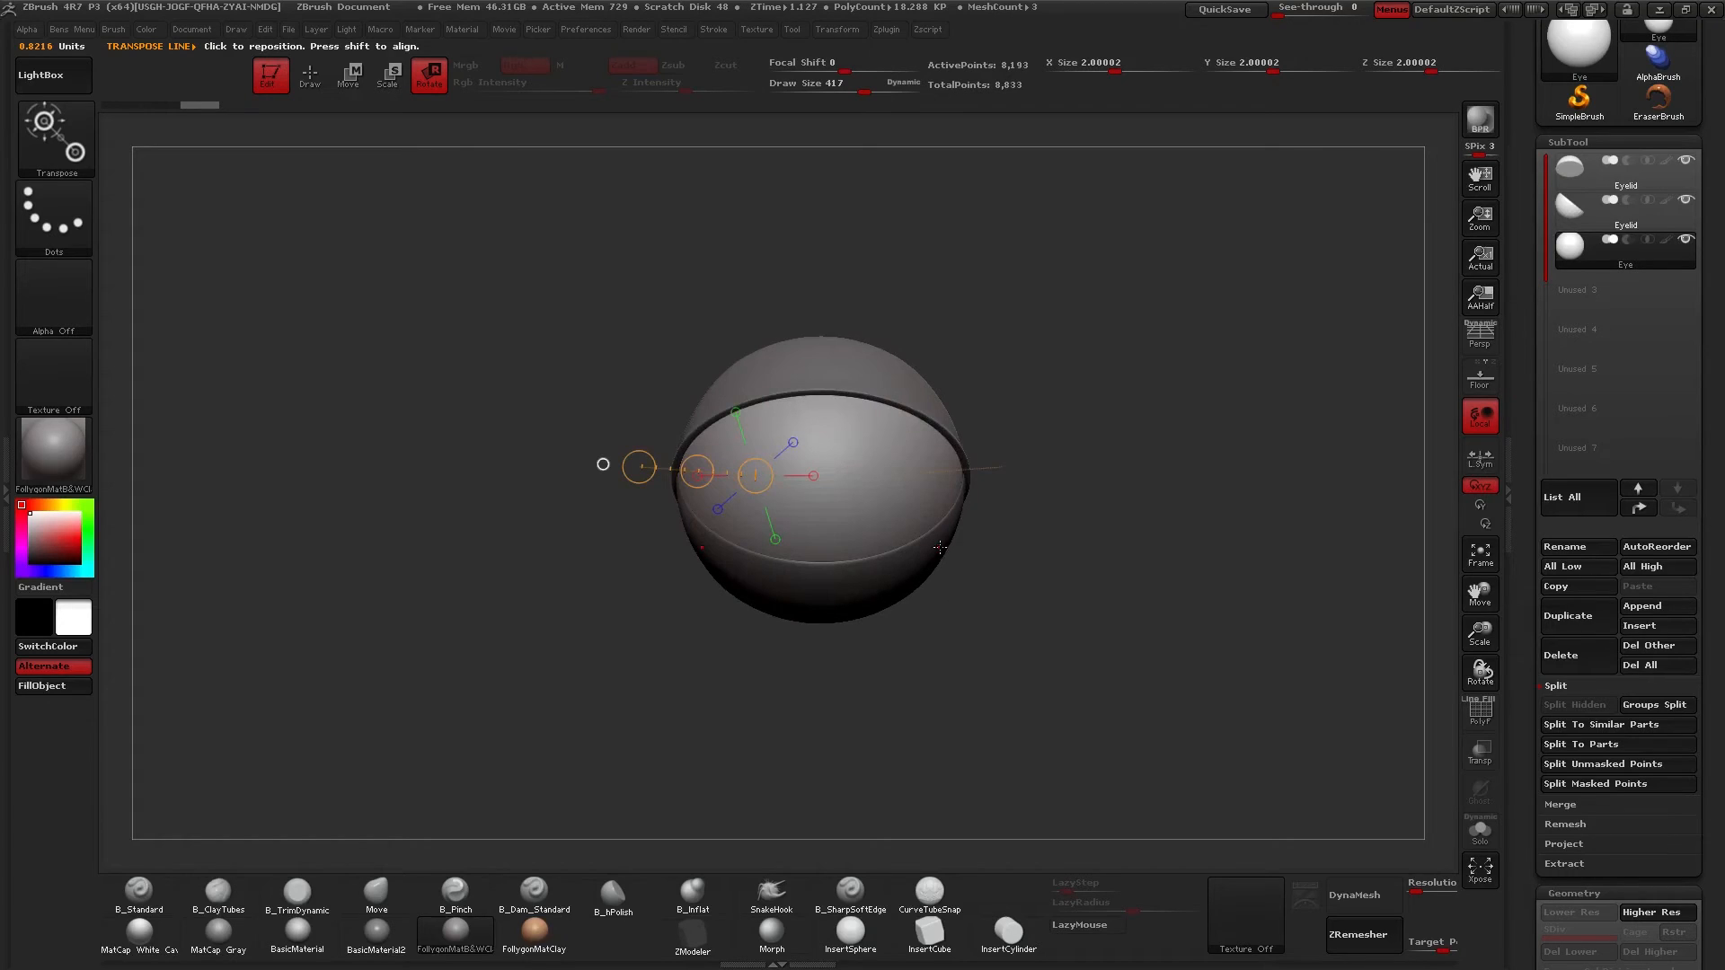
{"action": "left_click_drag", "start_coordinate": [603, 465], "coordinate": [1039, 465]}
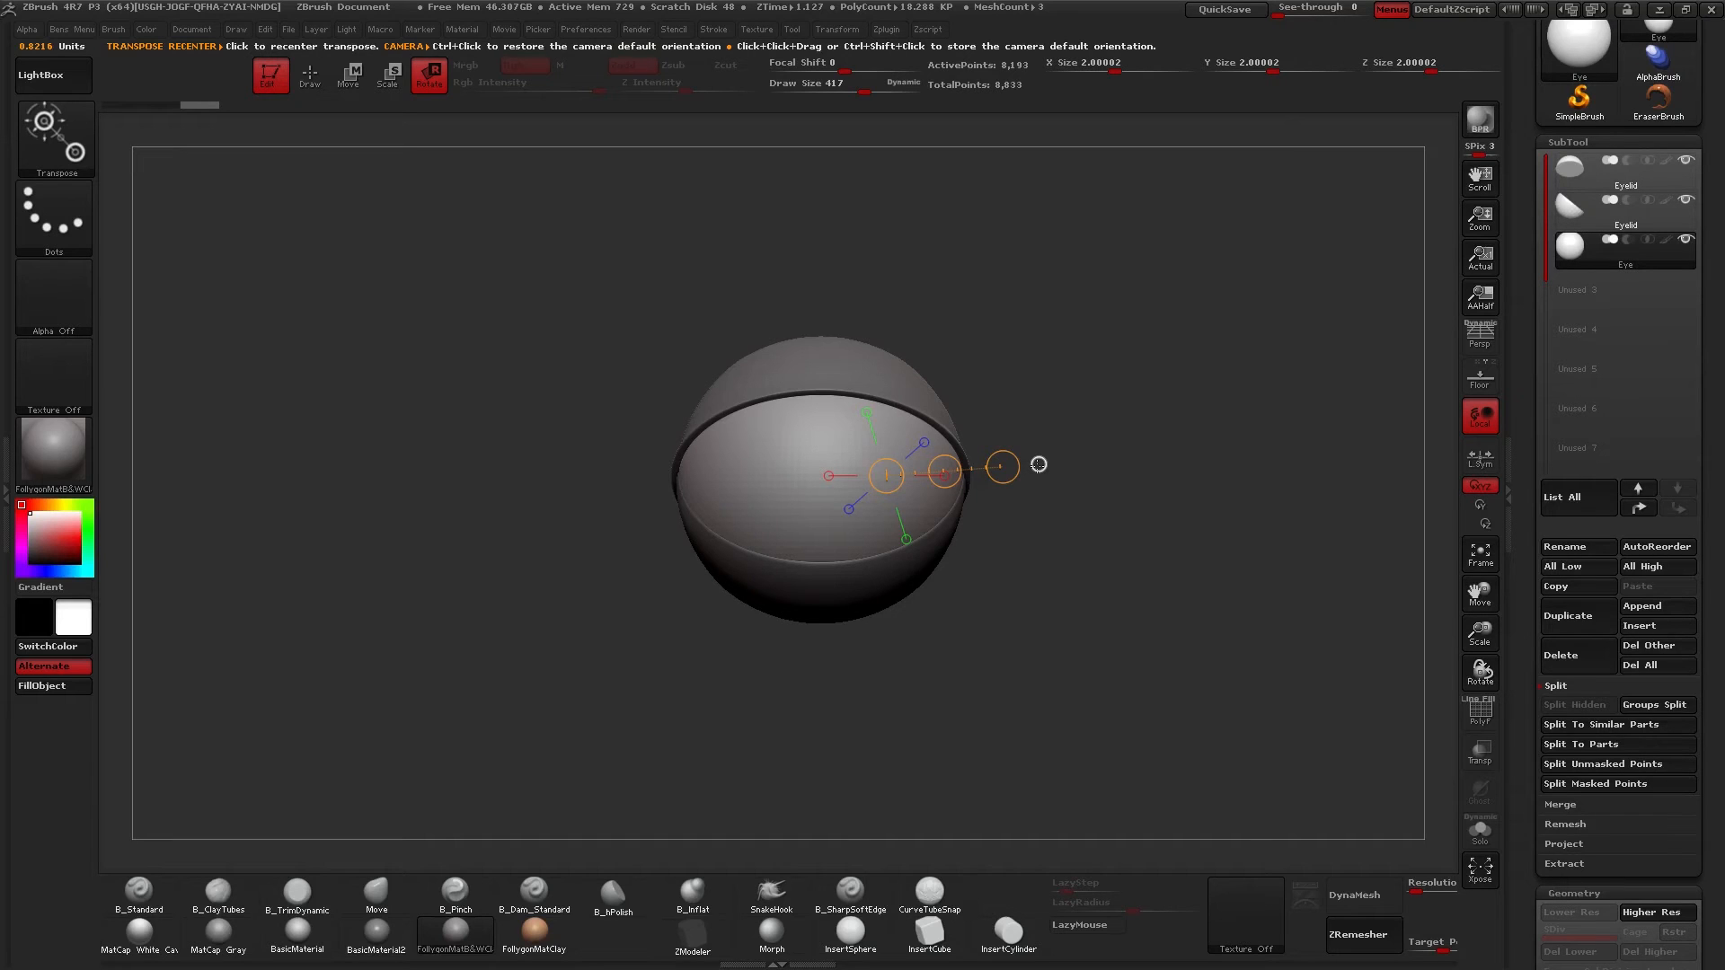
{"action": "left_click", "coordinate": [1038, 464]}
{"action": "left_click_drag", "start_coordinate": [1037, 465], "coordinate": [853, 527]}
Draw a straight vertical transpose line in side view and recentre it on the eye sphere.
{"action": "mouse_move", "coordinate": [714, 509]}
{"action": "left_mouse_down", "text": "shift"}
{"action": "mouse_move", "coordinate": [692, 449]}
{"action": "mouse_move", "coordinate": [714, 252]}
{"action": "left_mouse_up", "text": "shift"}
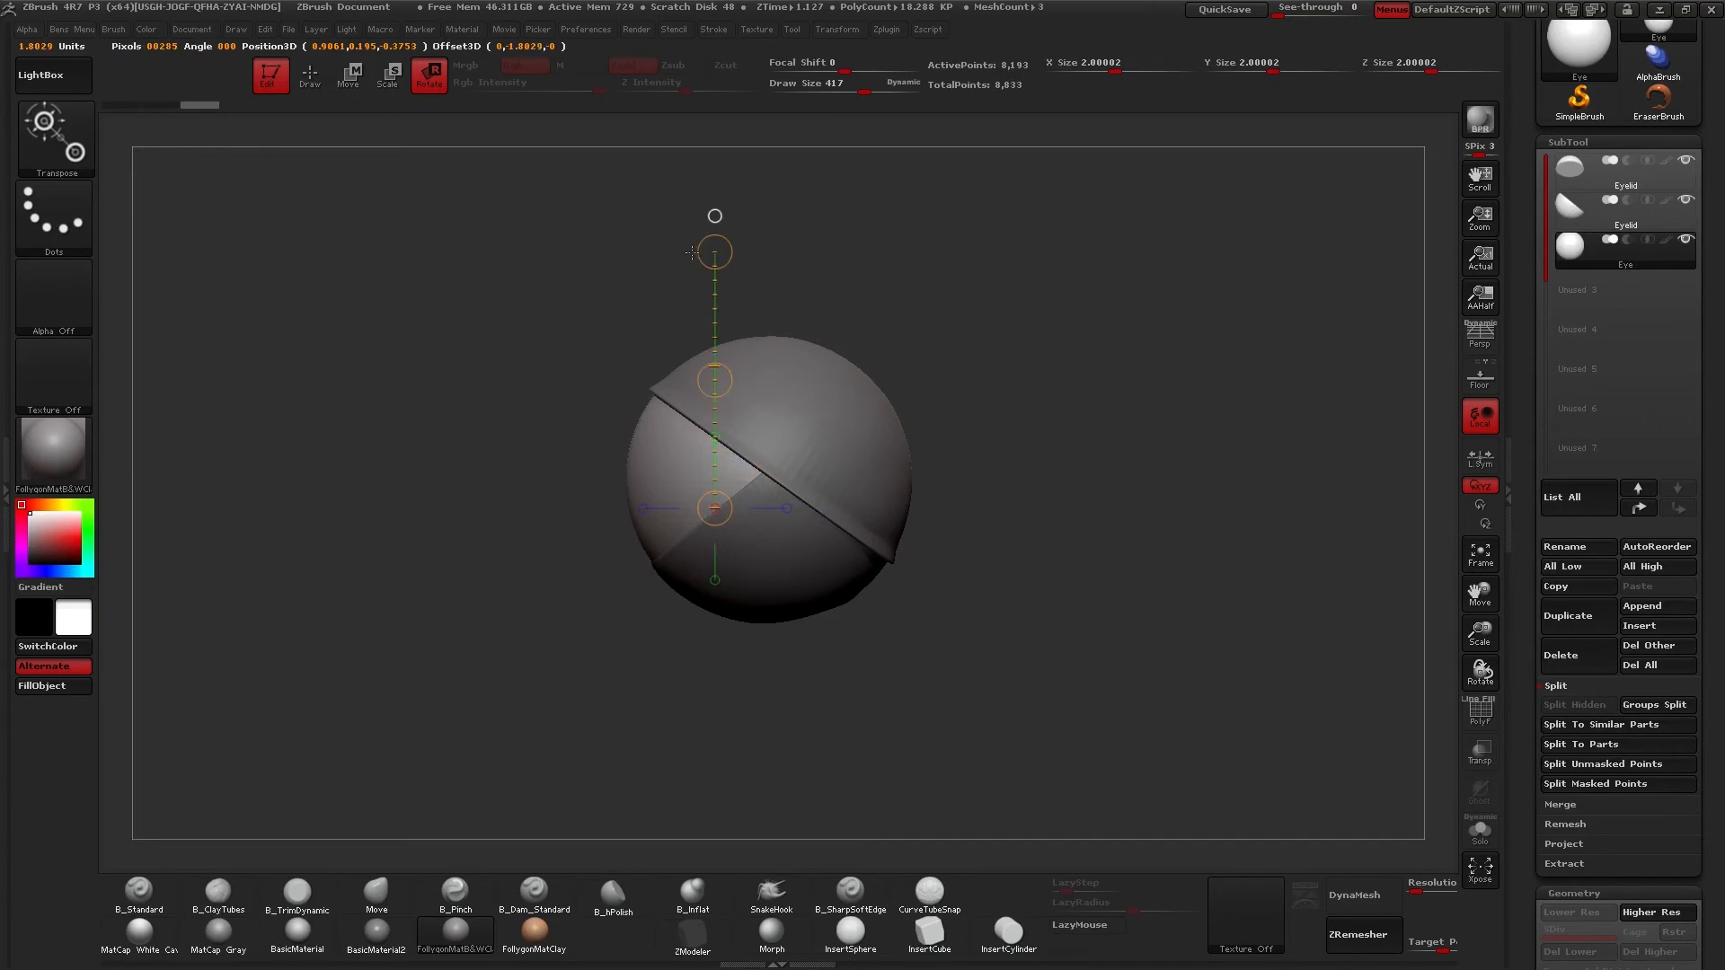
{"action": "left_click", "coordinate": [711, 217]}
{"action": "left_click_drag", "start_coordinate": [566, 378], "coordinate": [755, 404]}
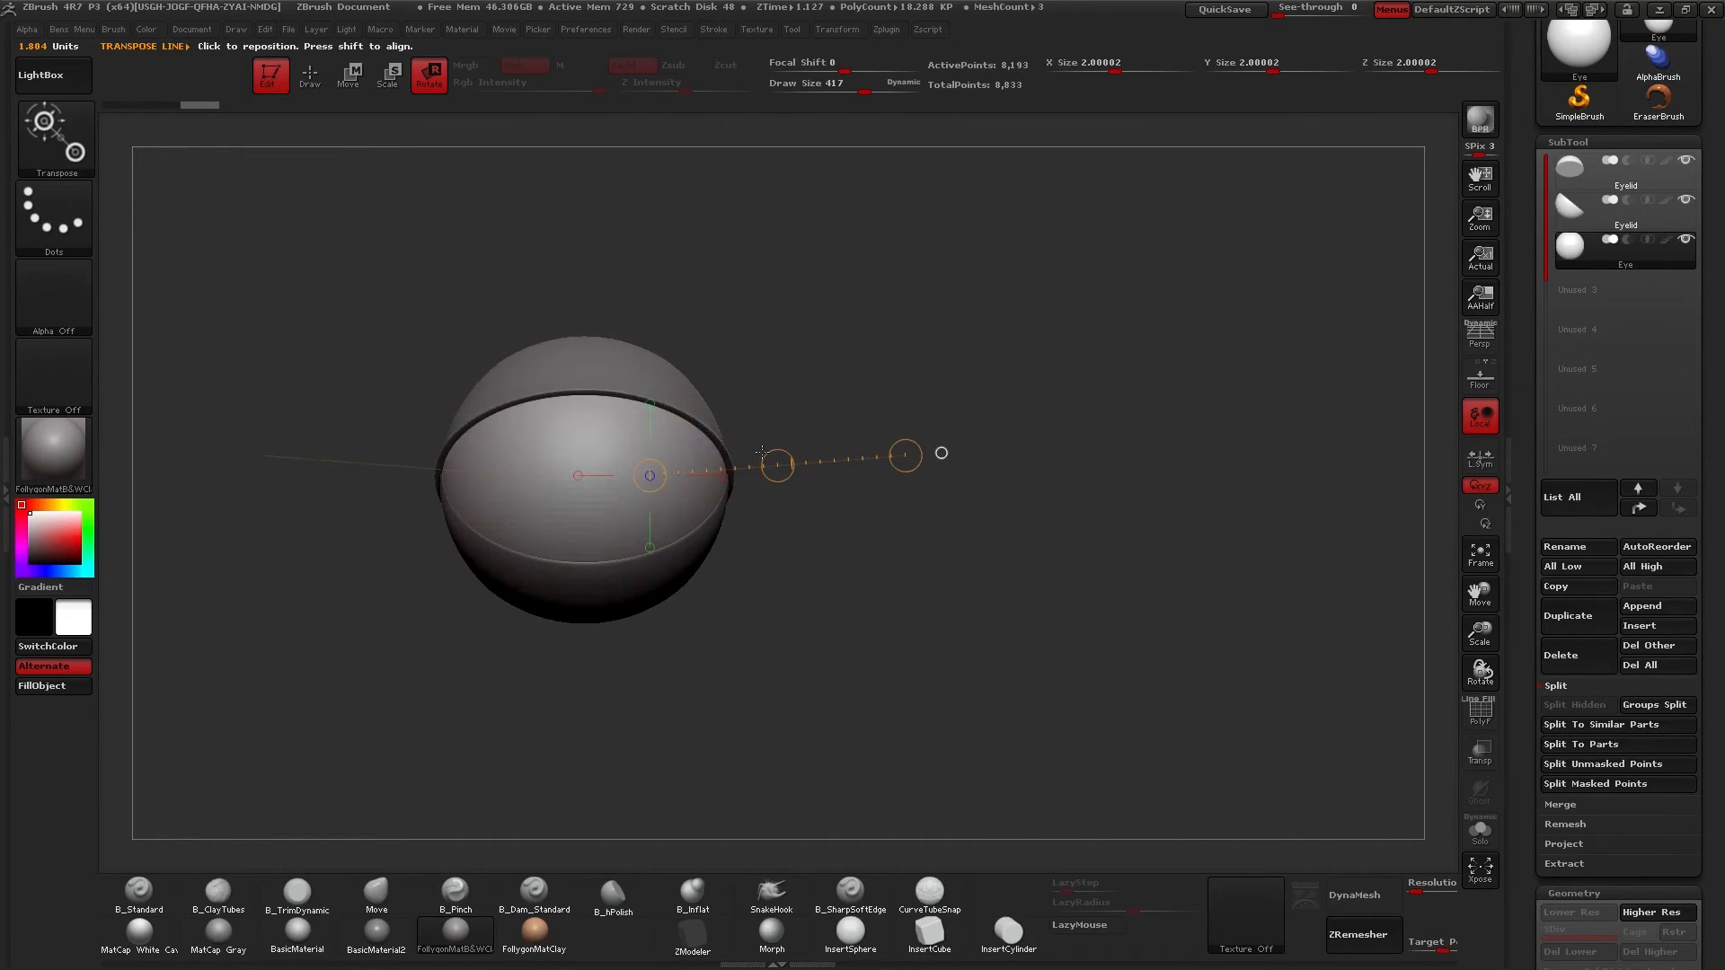
{"action": "left_click", "coordinate": [653, 398]}
{"action": "left_click_drag", "start_coordinate": [890, 433], "coordinate": [1064, 456]}
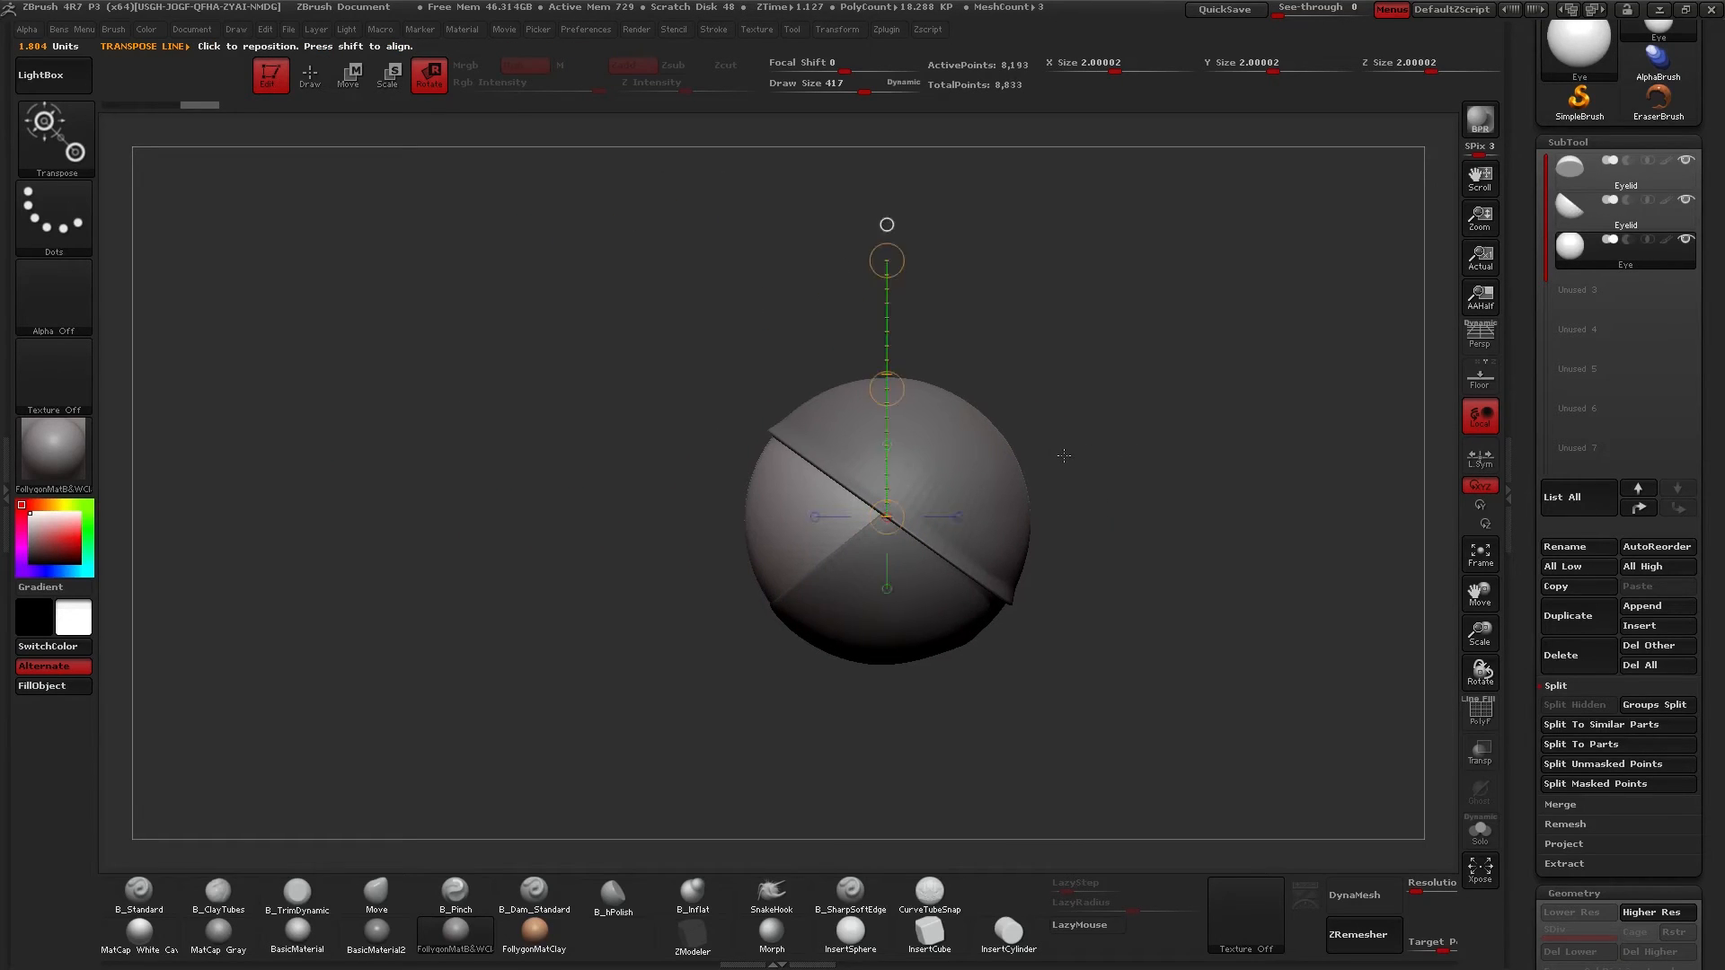
Duplicate the upper Eyelid half and rotate one copy about the eye's centre to serve as the lower eyelid.
{"action": "left_click", "coordinate": [1574, 221]}
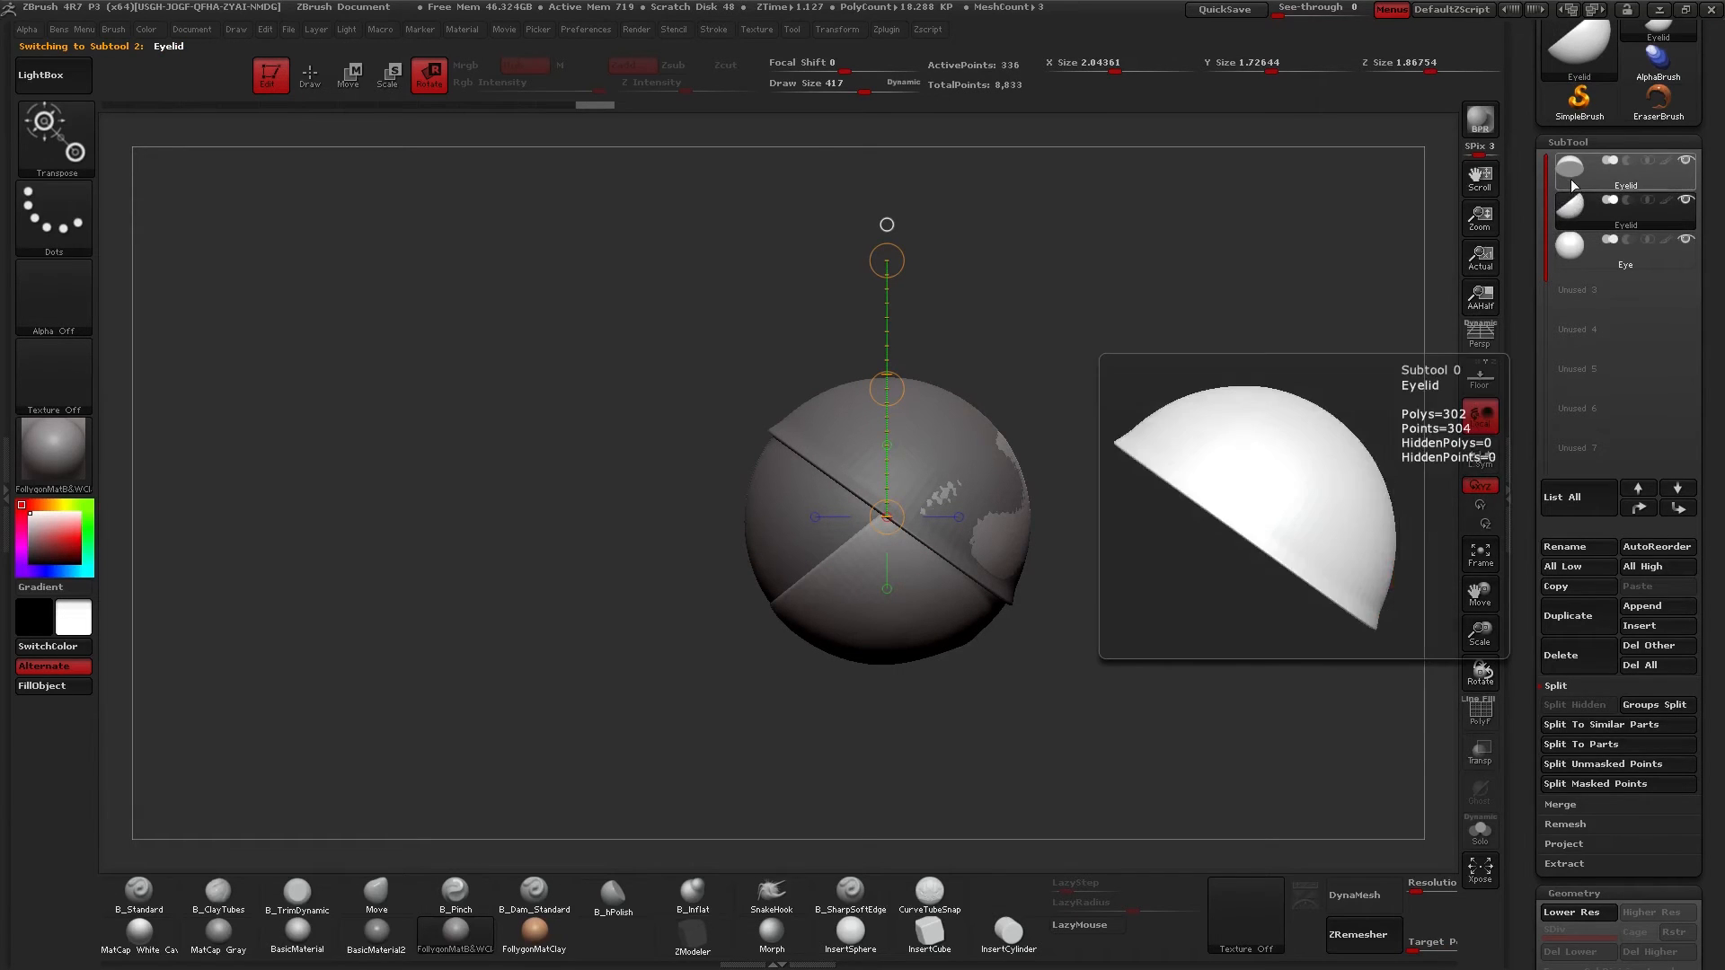
{"action": "key", "text": "Up"}
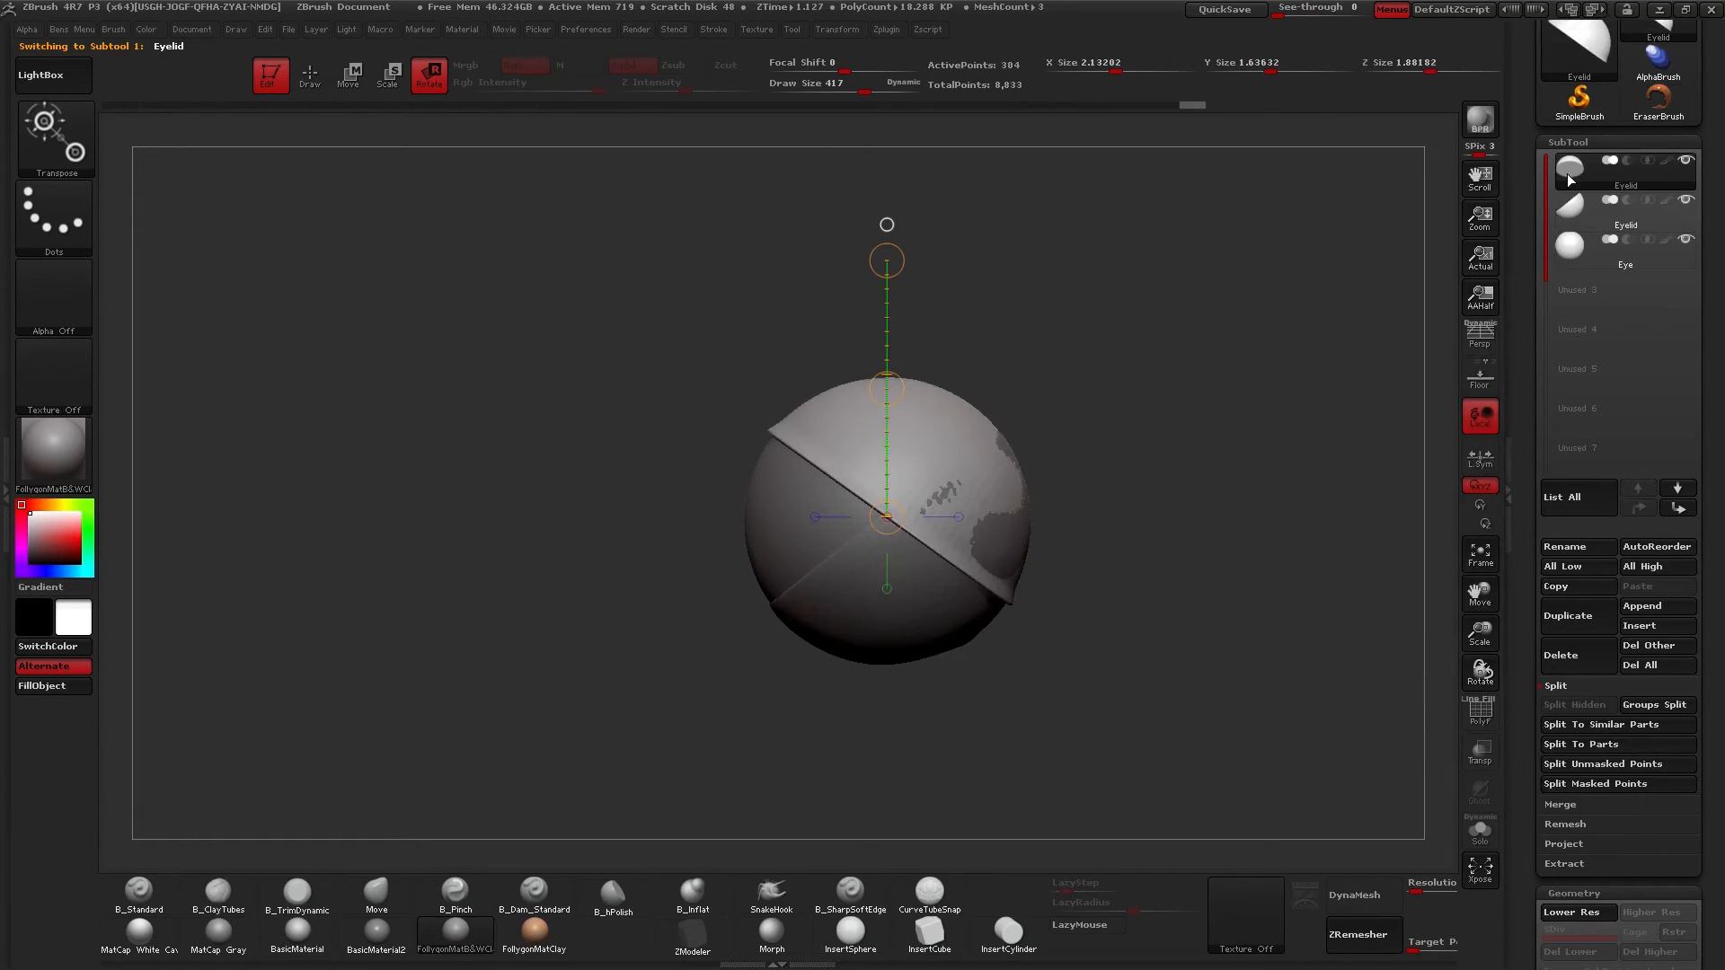
{"action": "left_click", "coordinate": [1568, 627]}
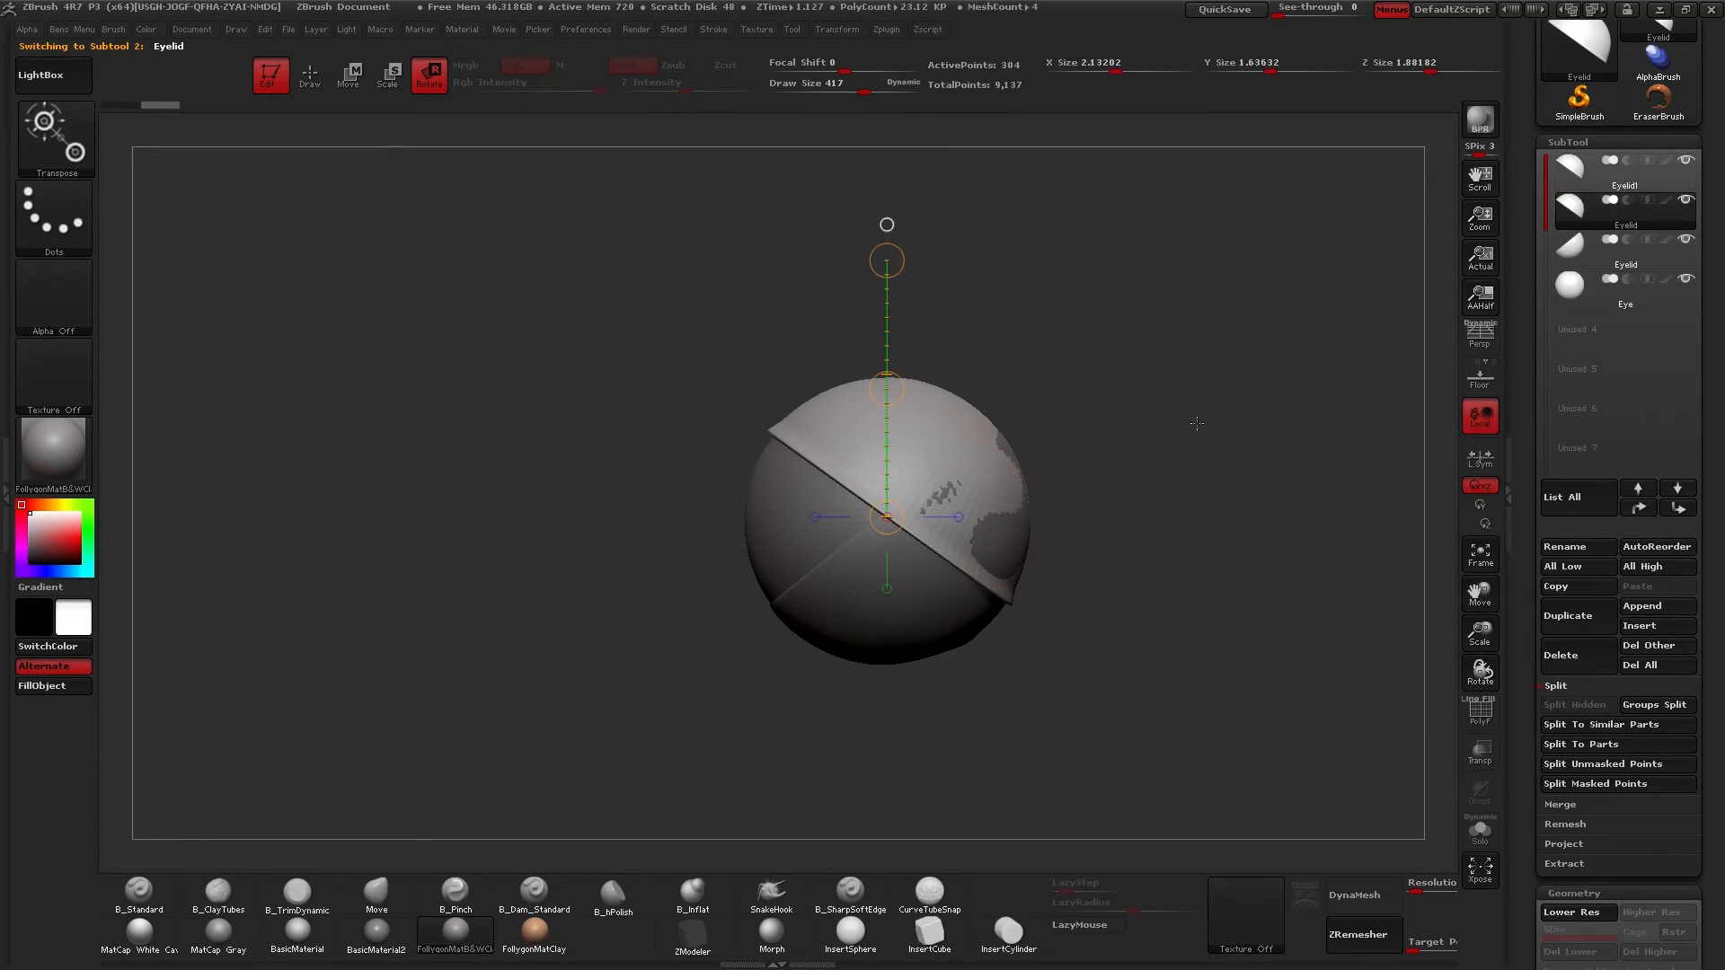
{"action": "left_click_drag", "start_coordinate": [1103, 475], "coordinate": [1019, 445]}
{"action": "left_click_drag", "start_coordinate": [887, 261], "coordinate": [1399, 686]}
{"action": "left_click_drag", "start_coordinate": [1043, 619], "coordinate": [1177, 635]}
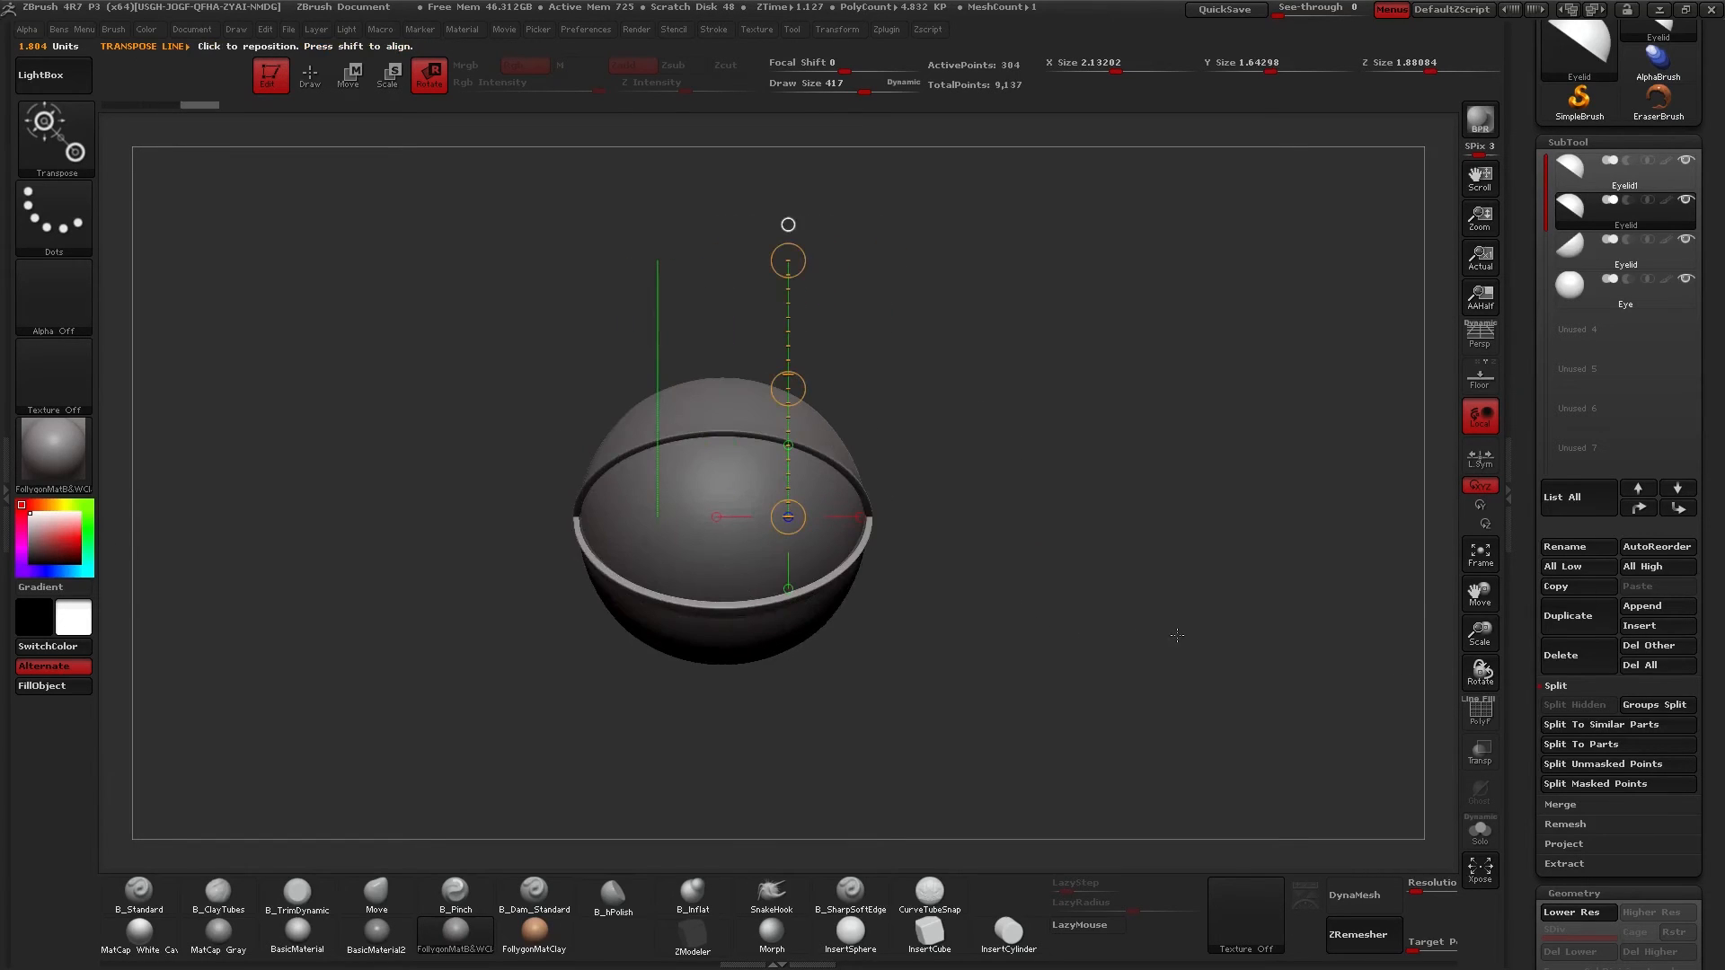
Return to Draw mode, hide the old lower Eyelid half, and examine the rotated copy in Solo and against the eye.
{"action": "key", "text": "q"}
{"action": "left_click", "coordinate": [1662, 266]}
{"action": "left_click", "coordinate": [1687, 241]}
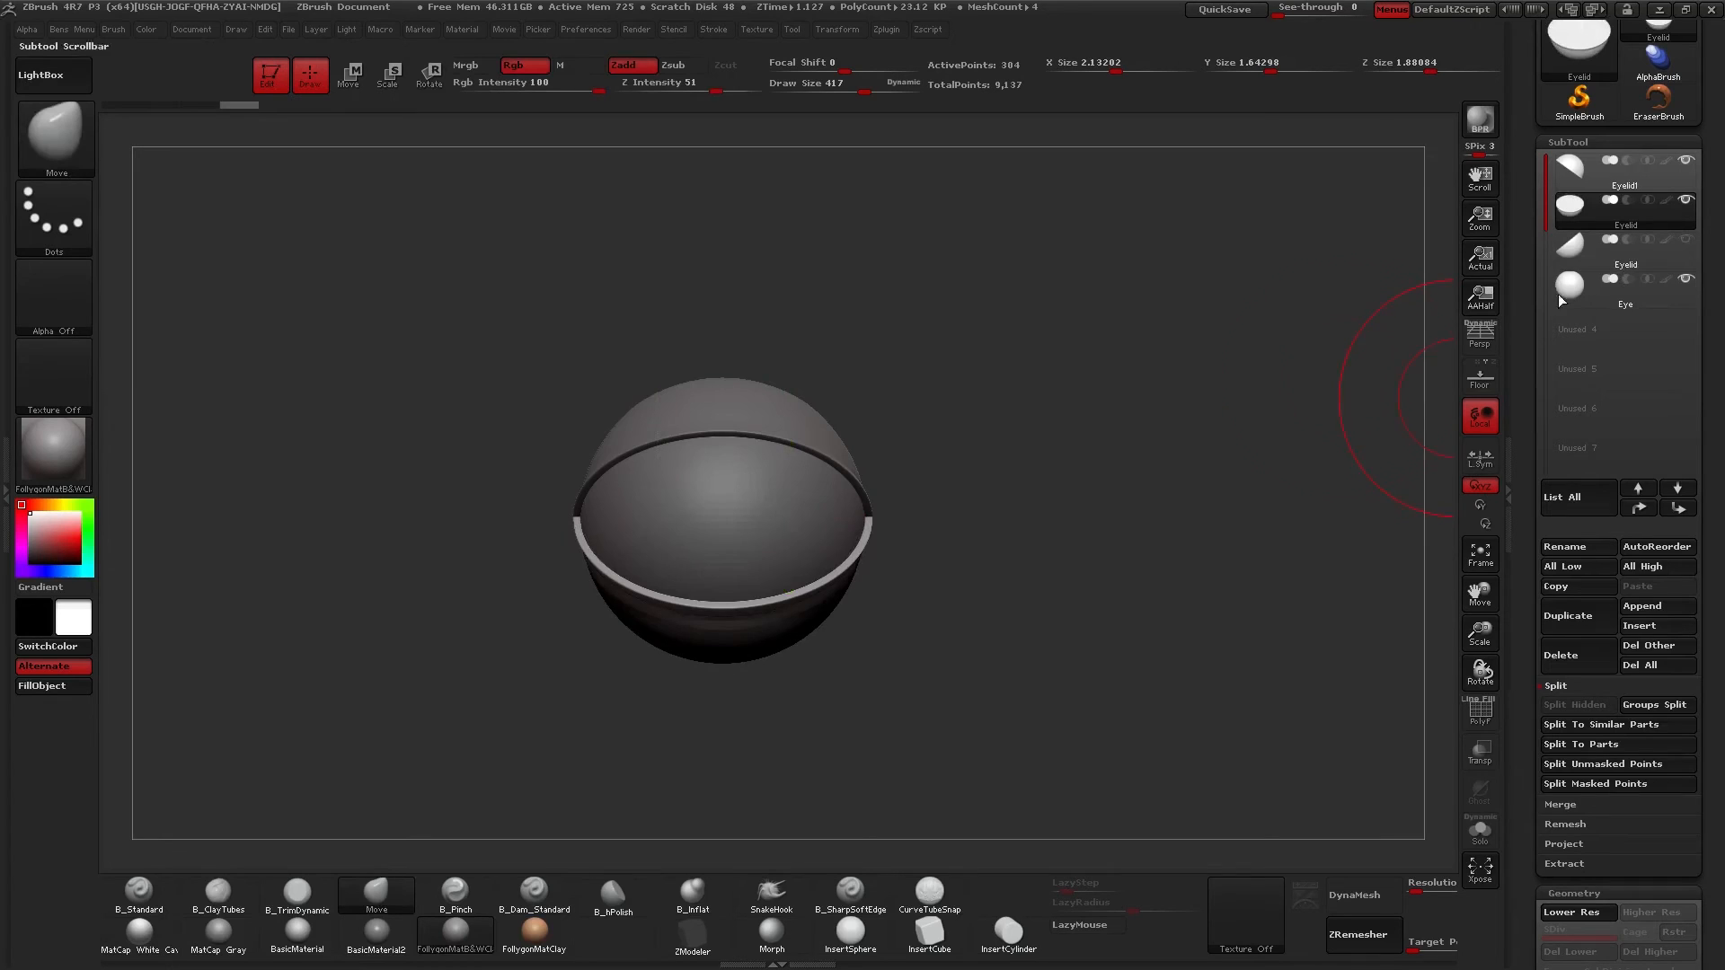
{"action": "left_click_drag", "start_coordinate": [924, 346], "coordinate": [806, 398]}
{"action": "key", "text": "alt+s"}
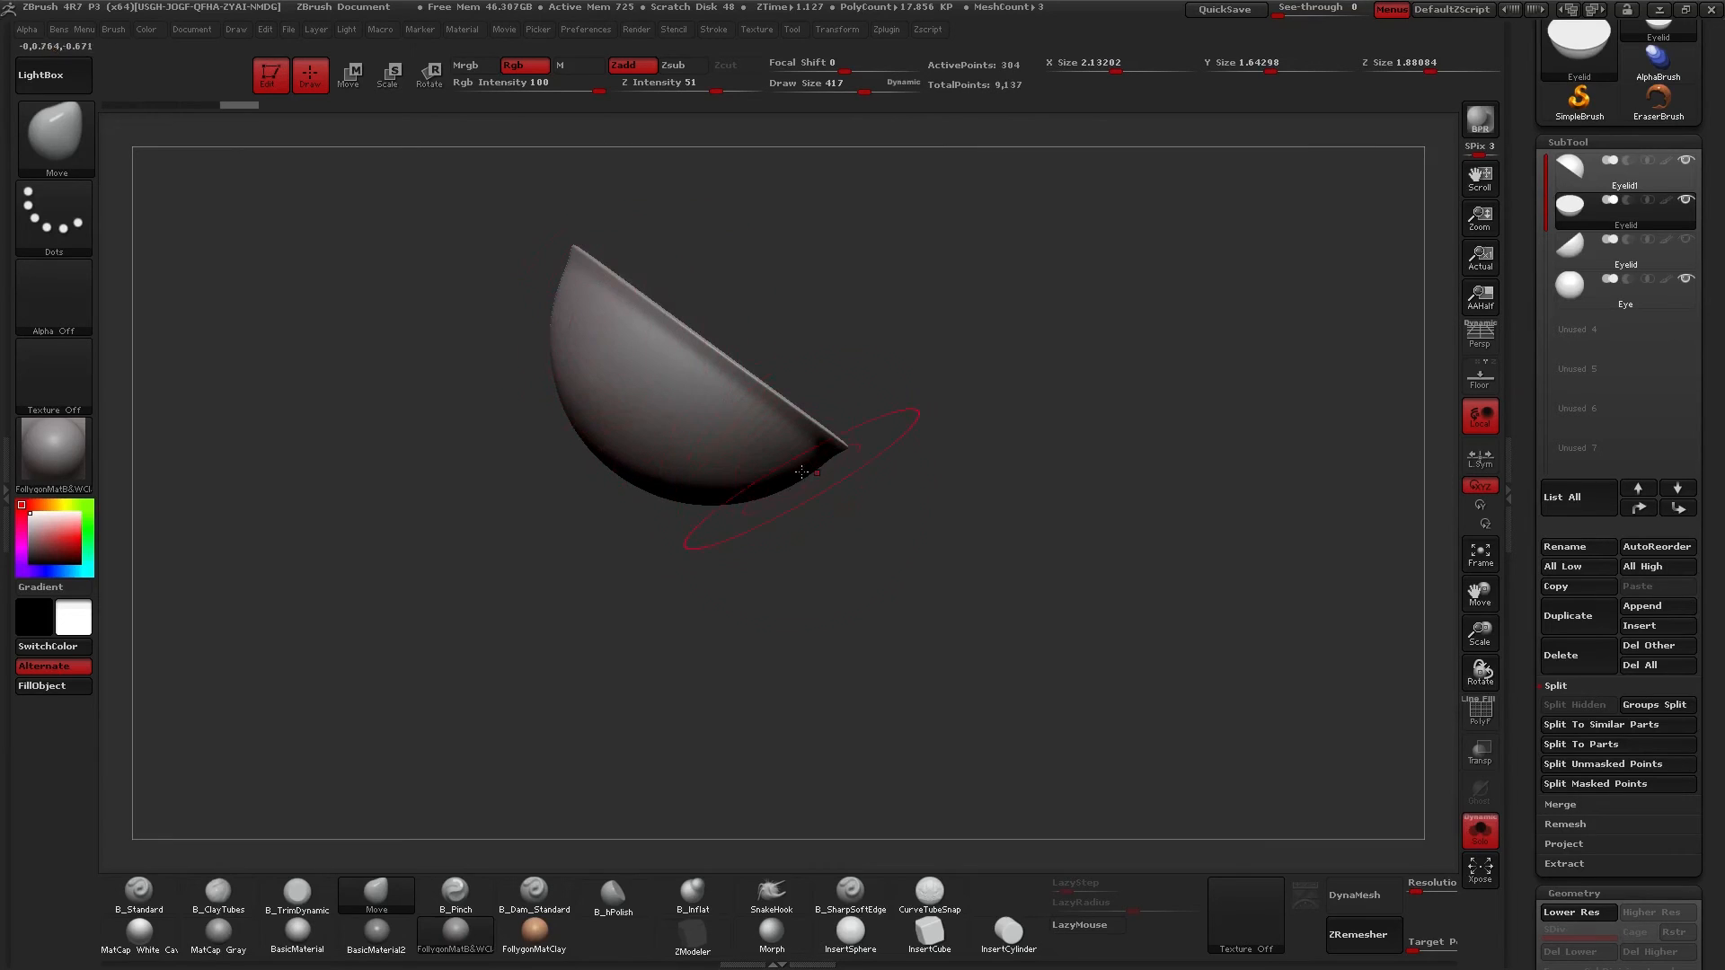
{"action": "key", "text": "alt+s"}
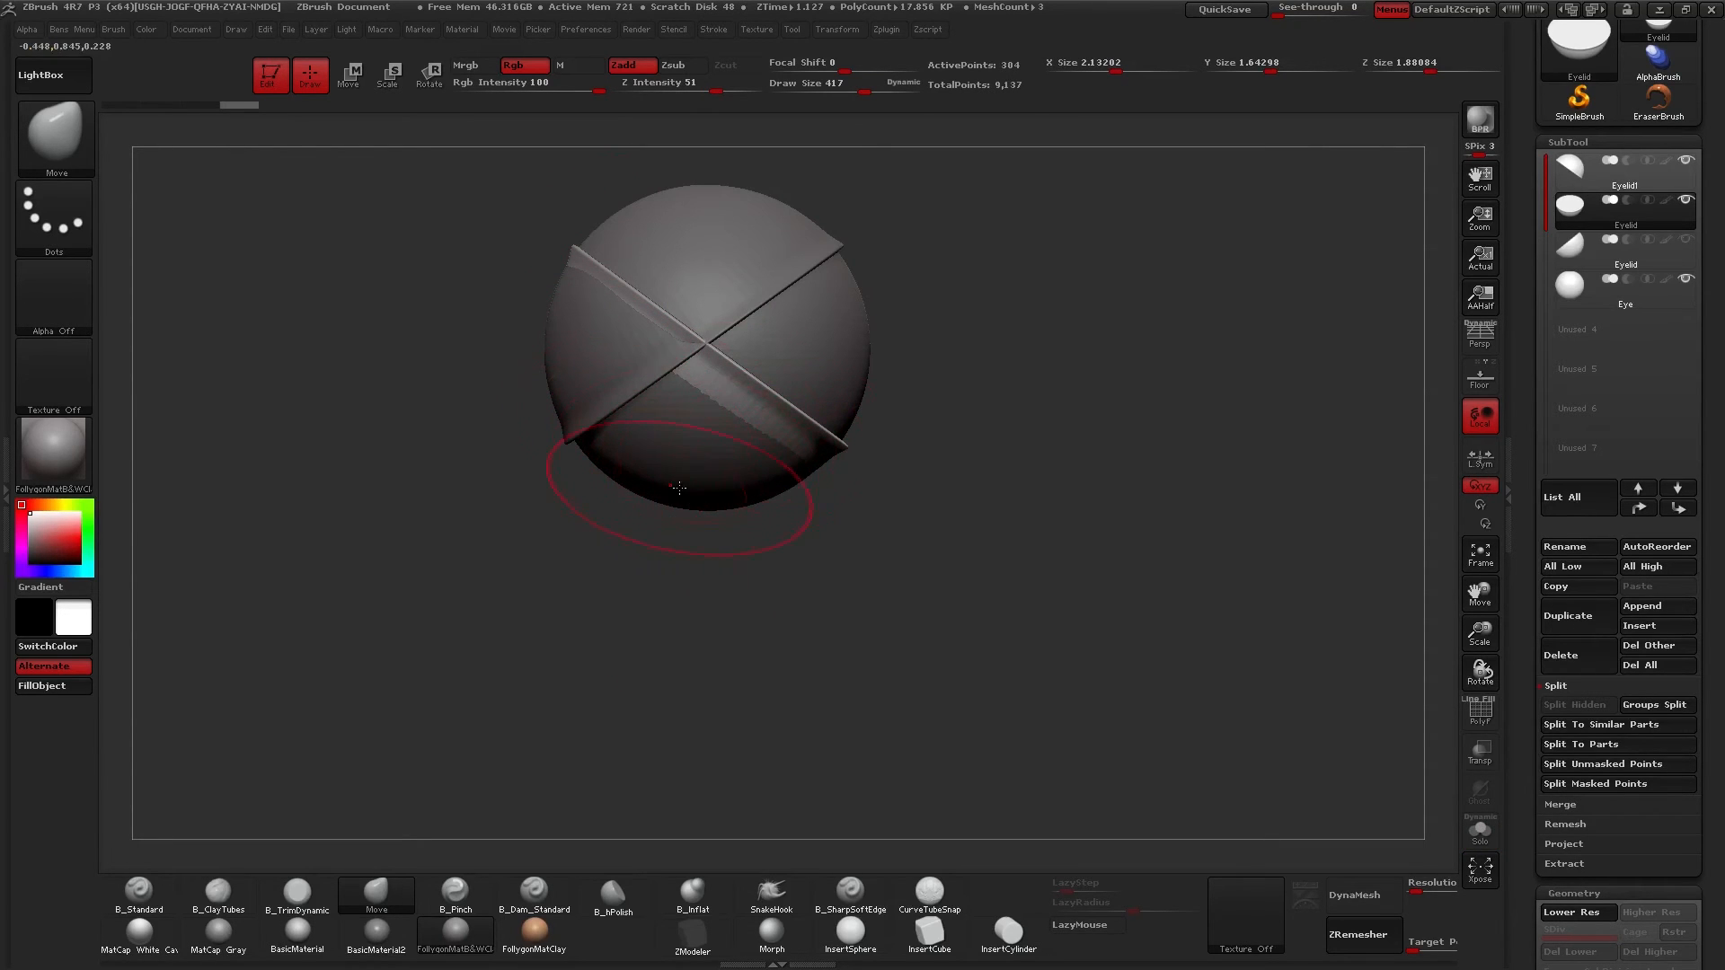
Delete the rotated Eyelid copy and return to the front view.
{"action": "left_click", "coordinate": [1565, 655]}
{"action": "left_click", "coordinate": [1385, 687]}
{"action": "left_click_drag", "start_coordinate": [1390, 692], "coordinate": [1413, 339]}
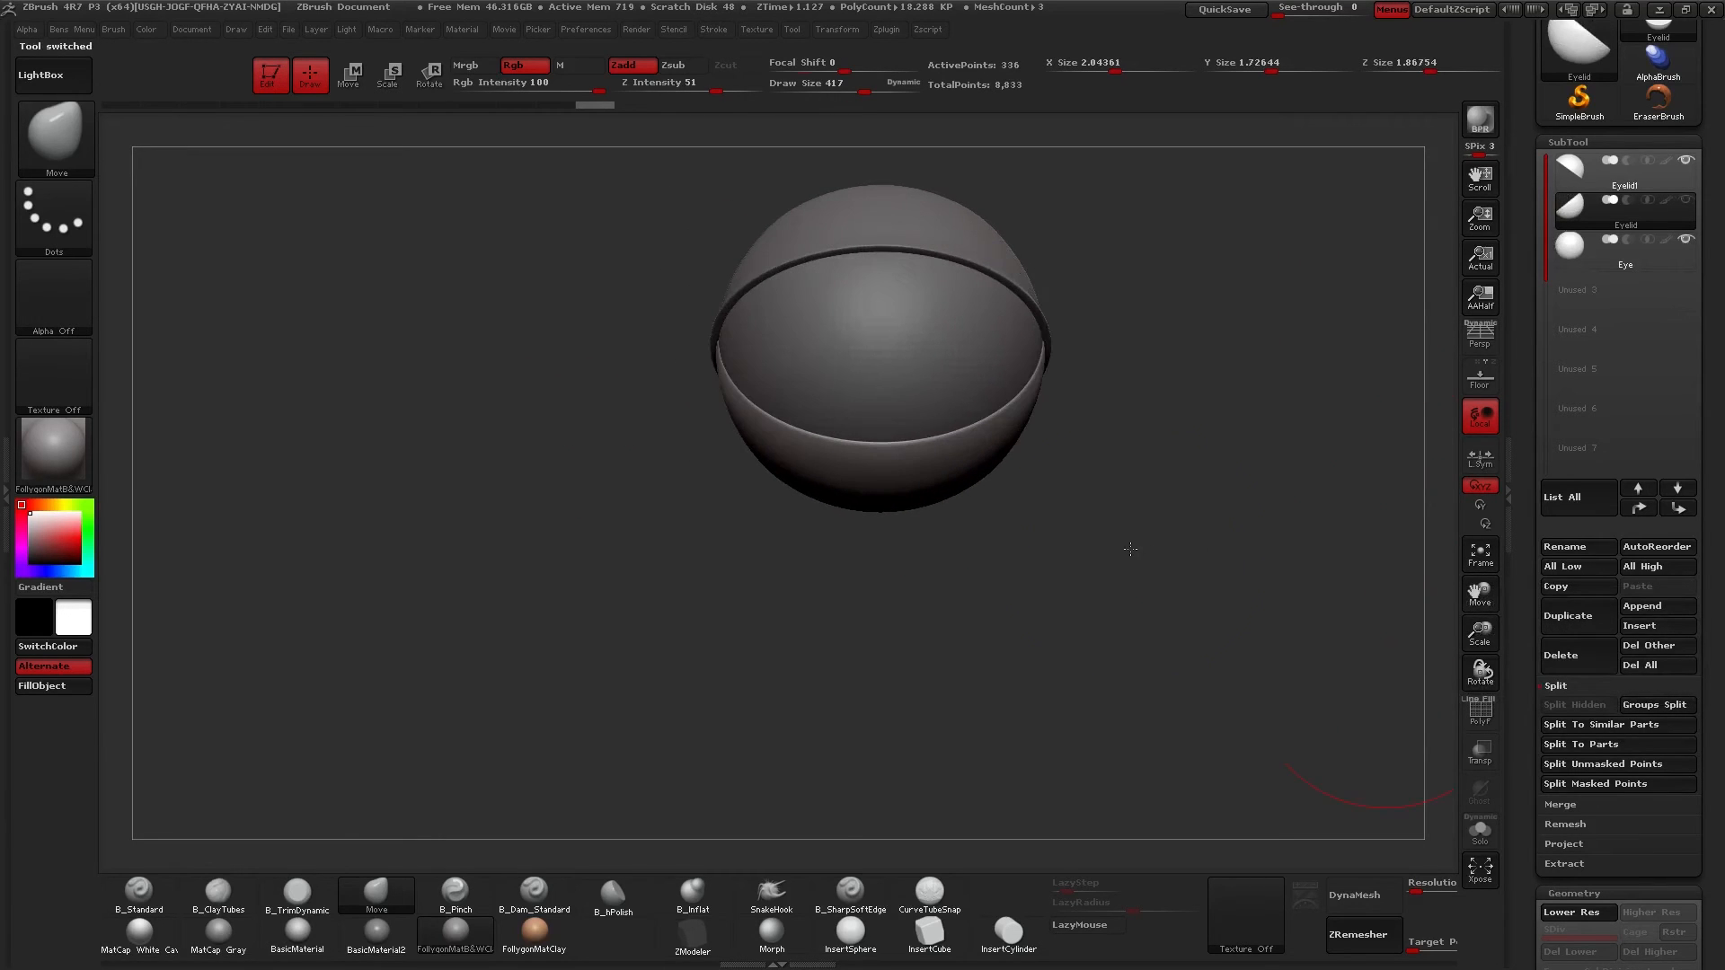
Select the visible upper eyelid half as the active subtool and review the SubTool Master plugin's actions.
{"action": "left_click", "coordinate": [1567, 168]}
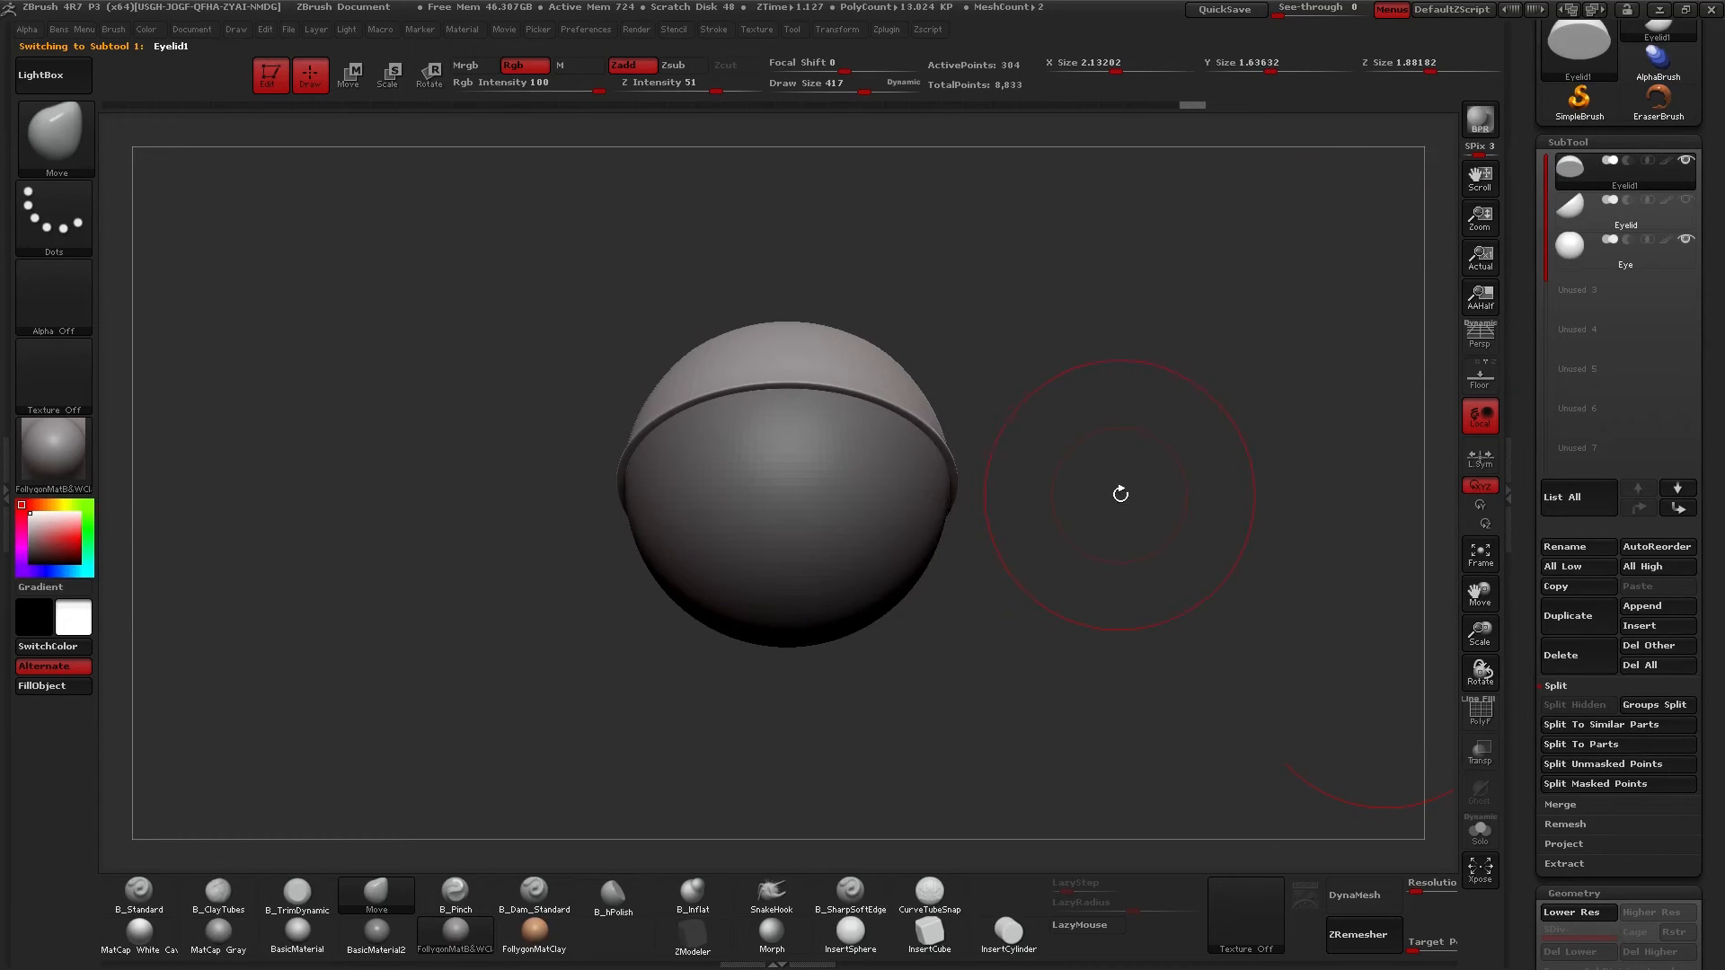
{"action": "left_click_drag", "start_coordinate": [1519, 585], "coordinate": [1530, 404]}
{"action": "left_click_drag", "start_coordinate": [1522, 345], "coordinate": [1516, 503]}
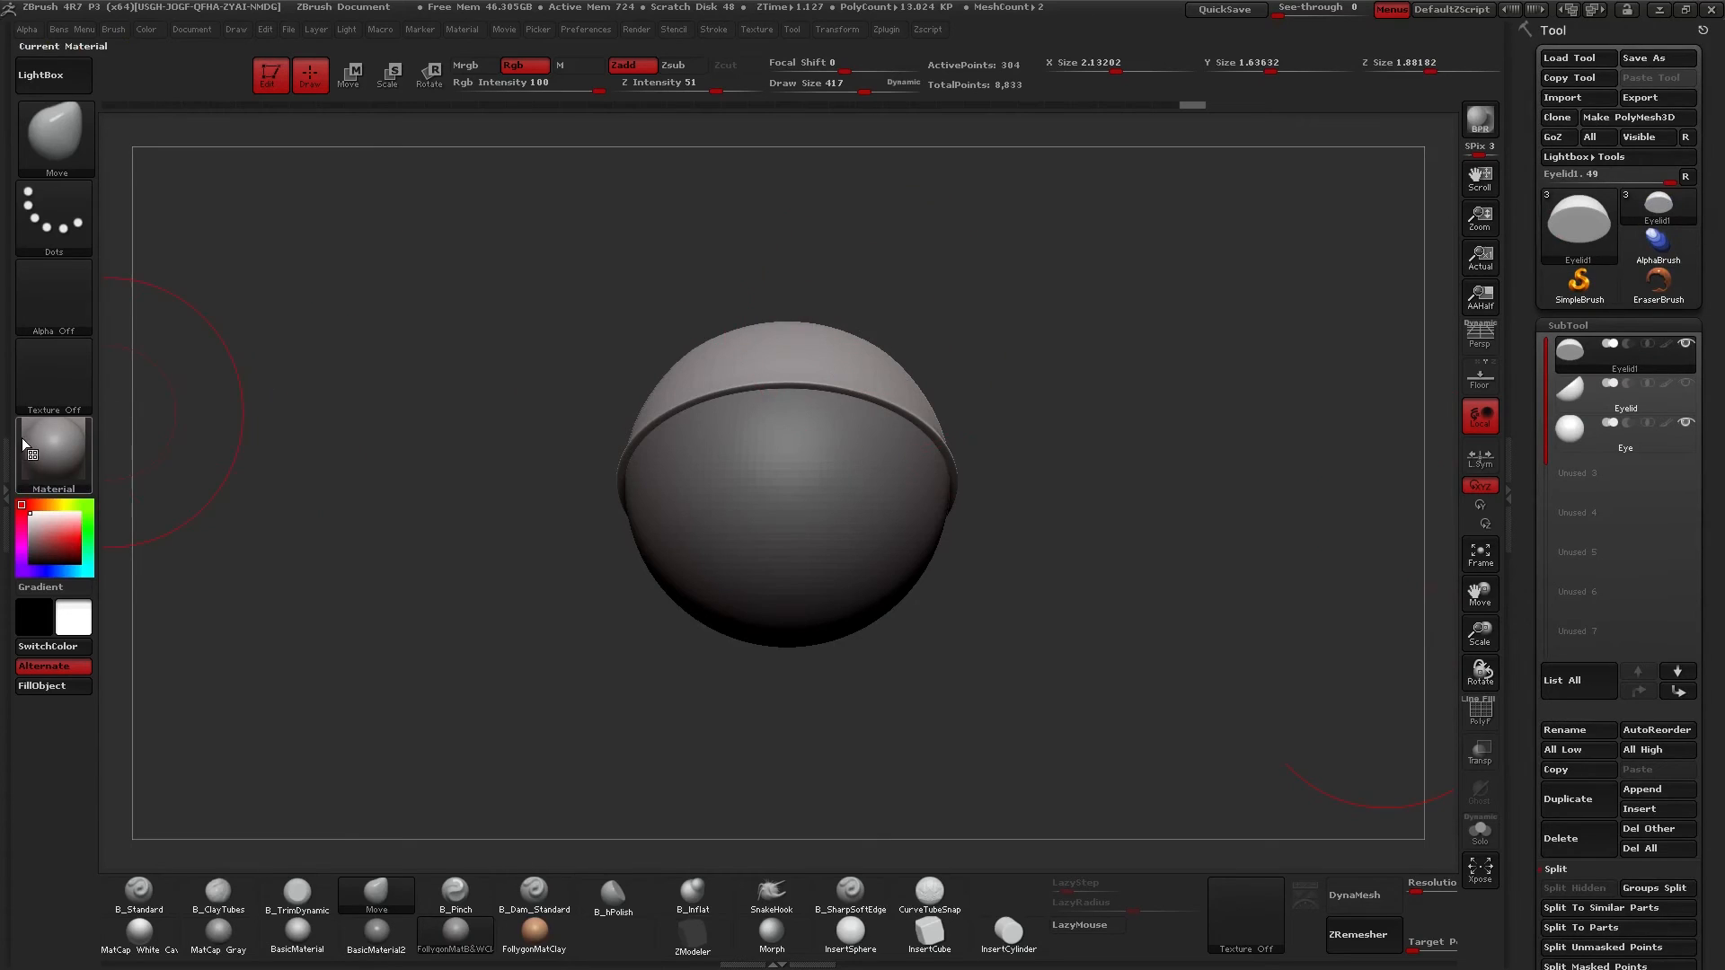
{"action": "left_click", "coordinate": [5, 489]}
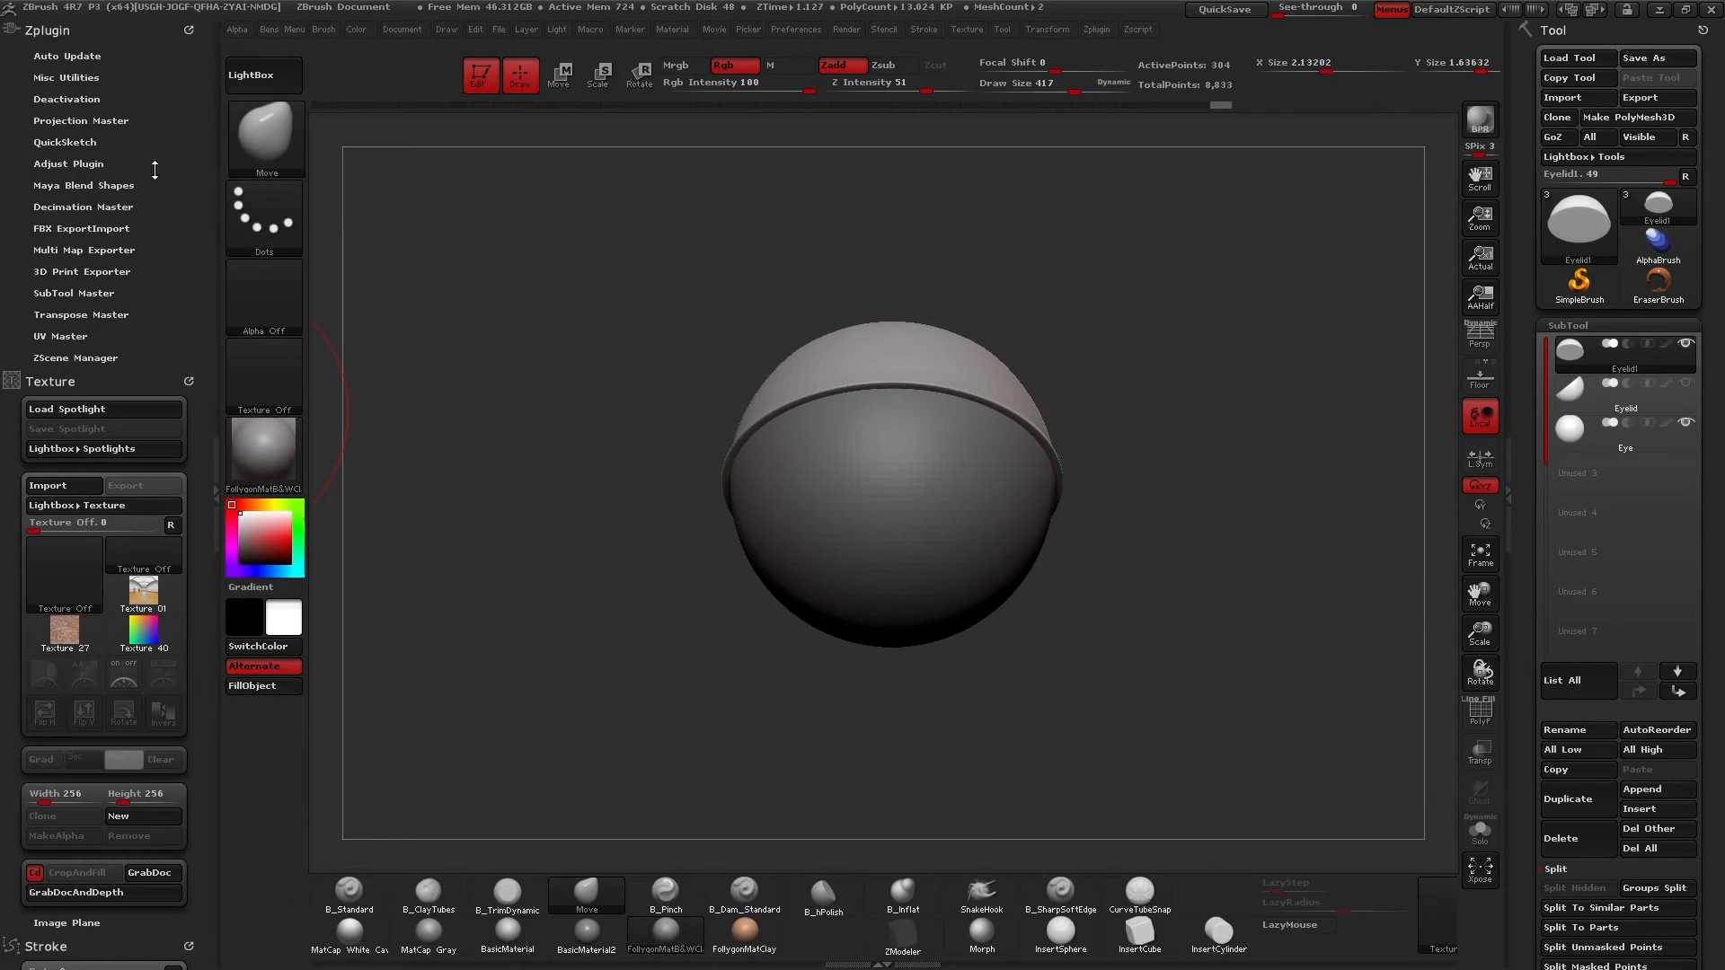
{"action": "left_click_drag", "start_coordinate": [94, 27], "coordinate": [337, 183]}
{"action": "left_click", "coordinate": [80, 293]}
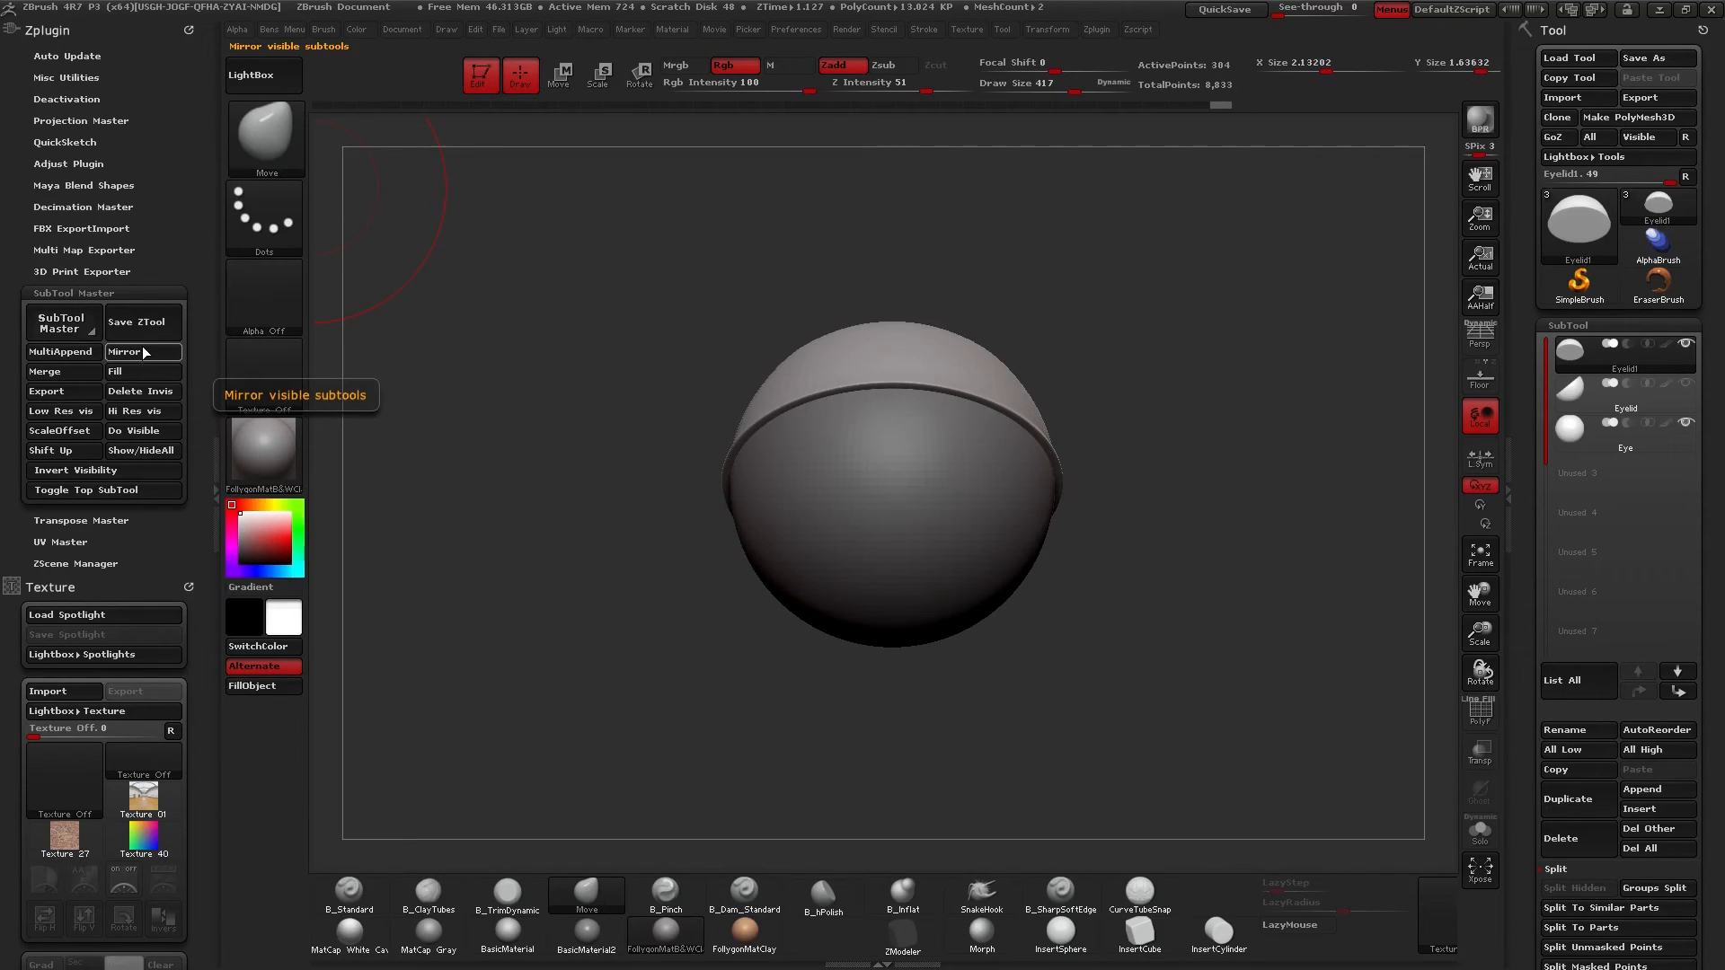
{"action": "left_click", "coordinate": [65, 330]}
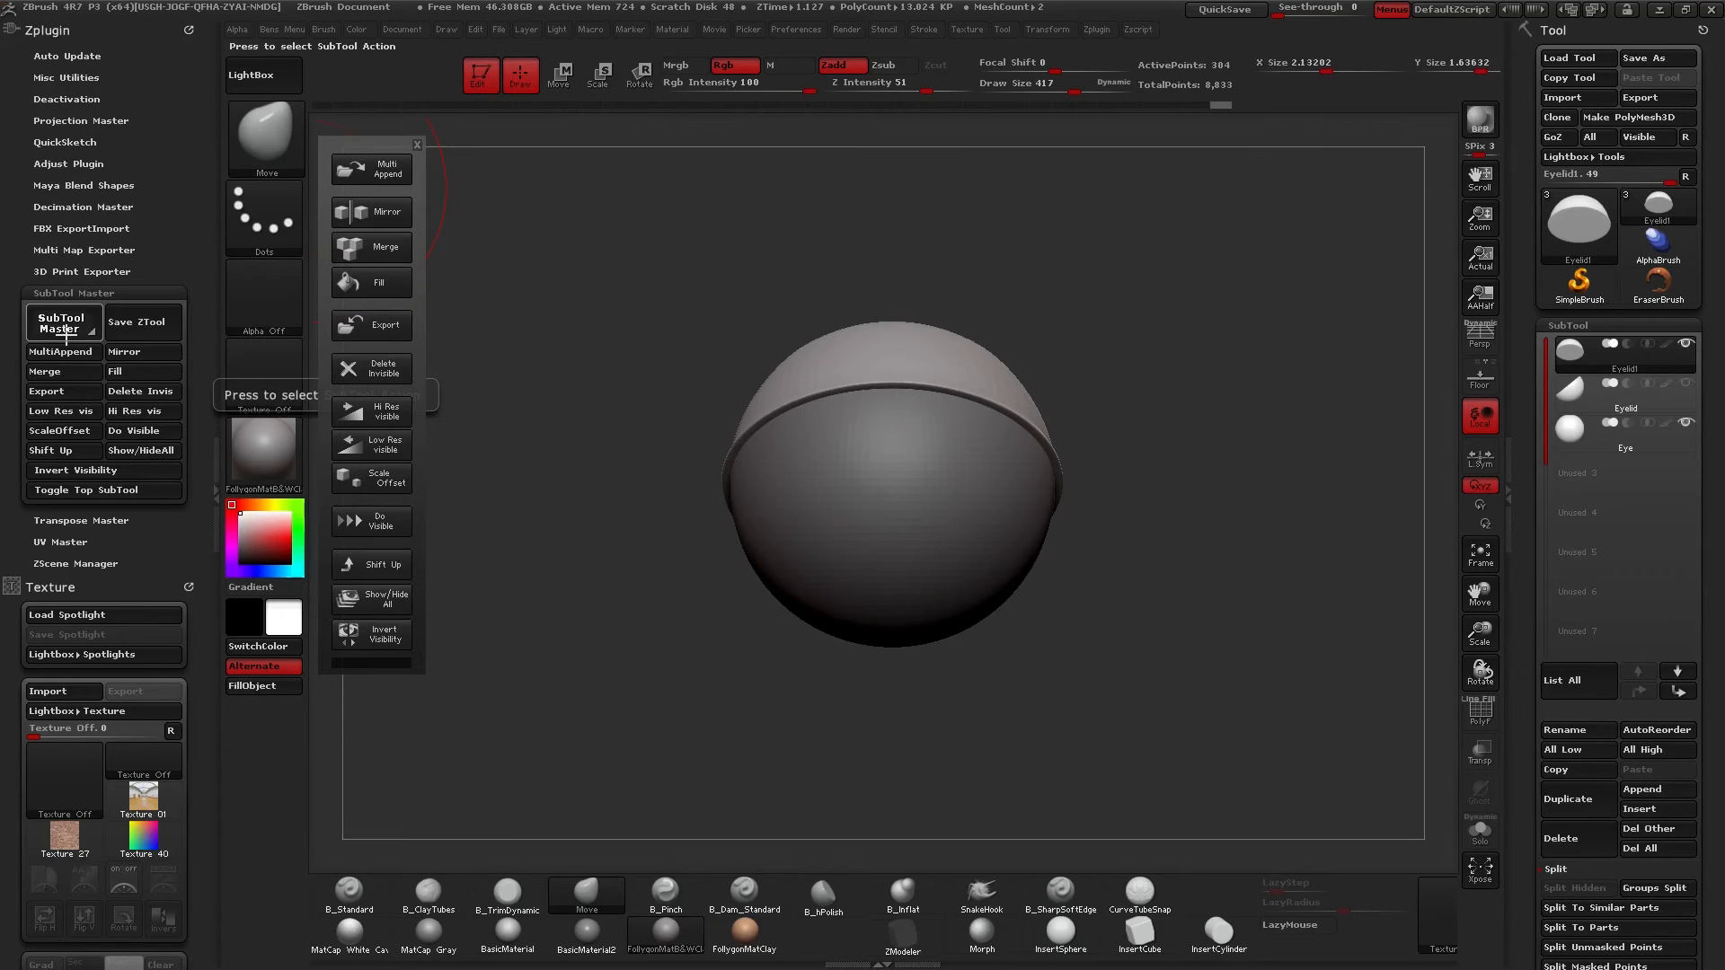
{"action": "left_click", "coordinate": [417, 144]}
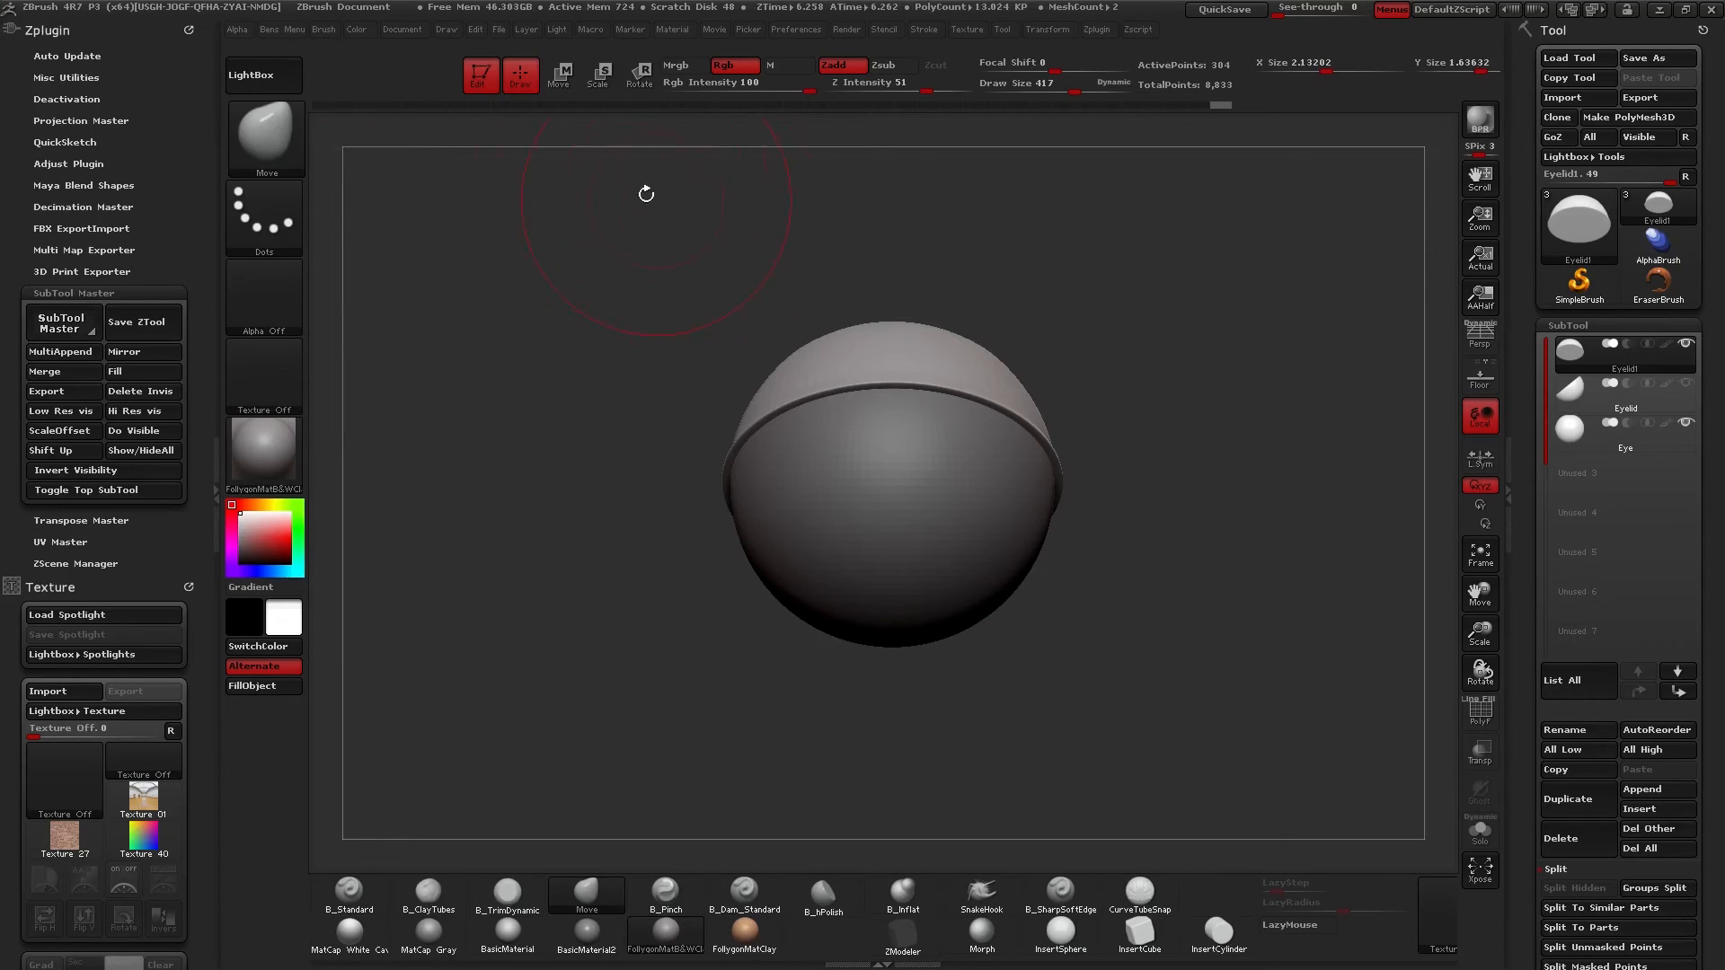
Mirror the upper eyelid across the Y axis with SubTool Master, appending the copy as a new SubTool, and check it from the side.
{"action": "key", "text": "ctrl+shift+q"}
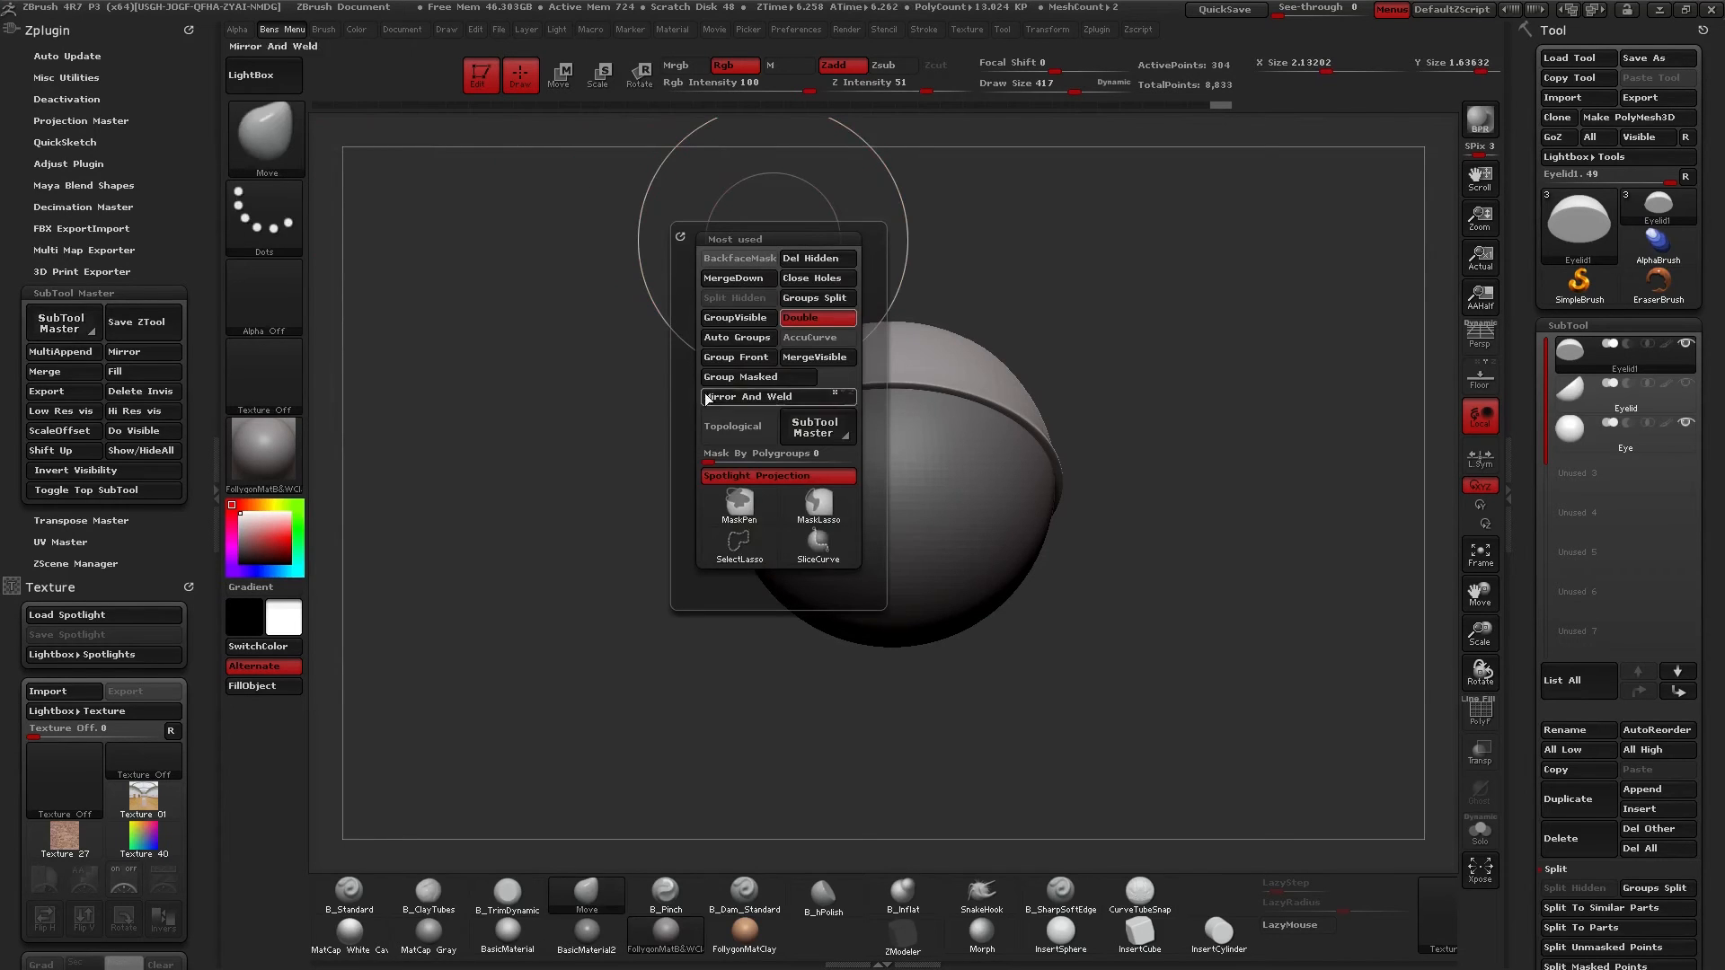
{"action": "left_click", "coordinate": [815, 427]}
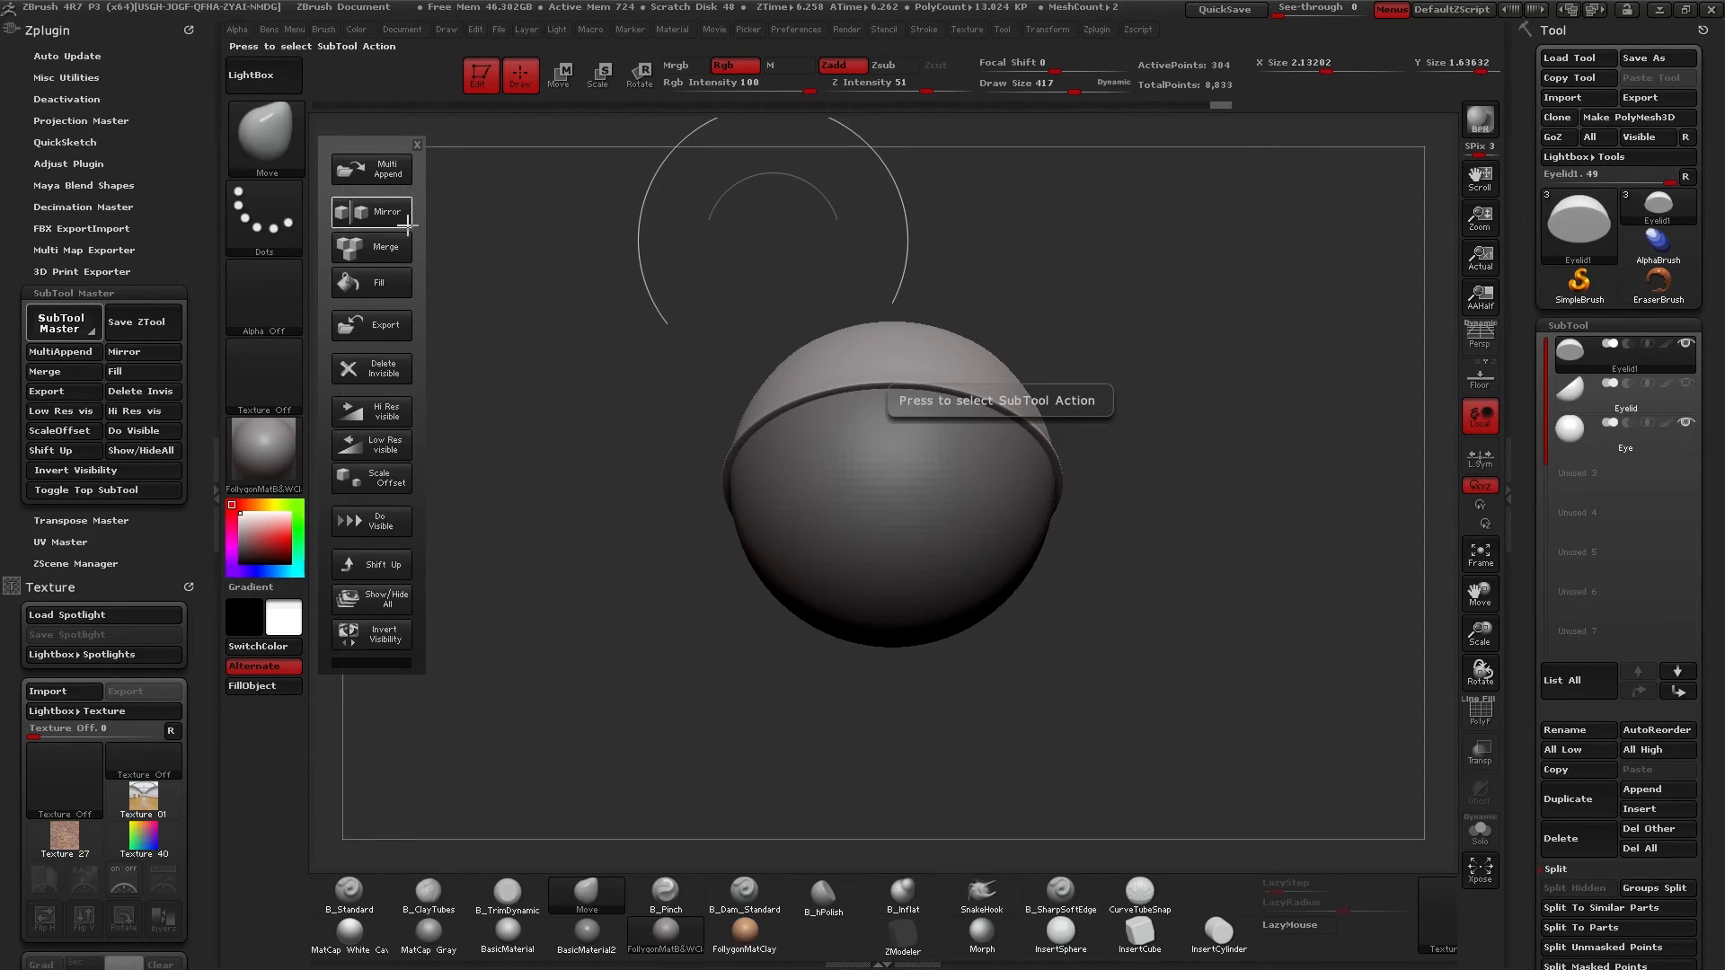
{"action": "left_click", "coordinate": [376, 214]}
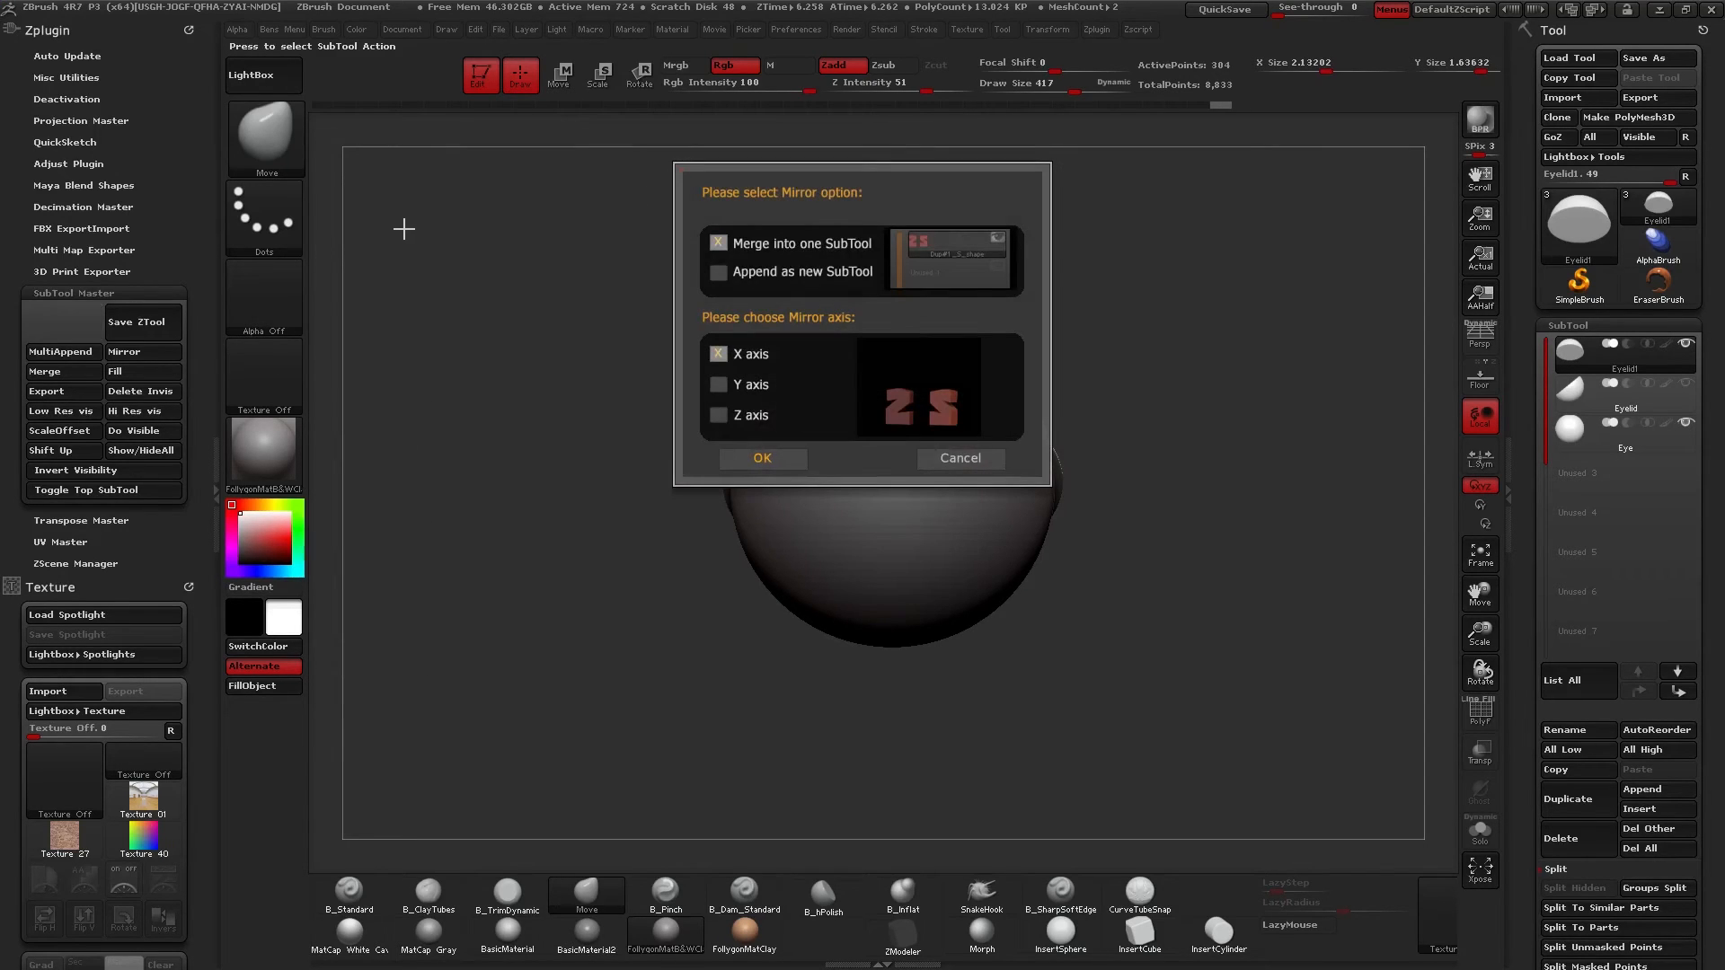
{"action": "left_click", "coordinate": [715, 384]}
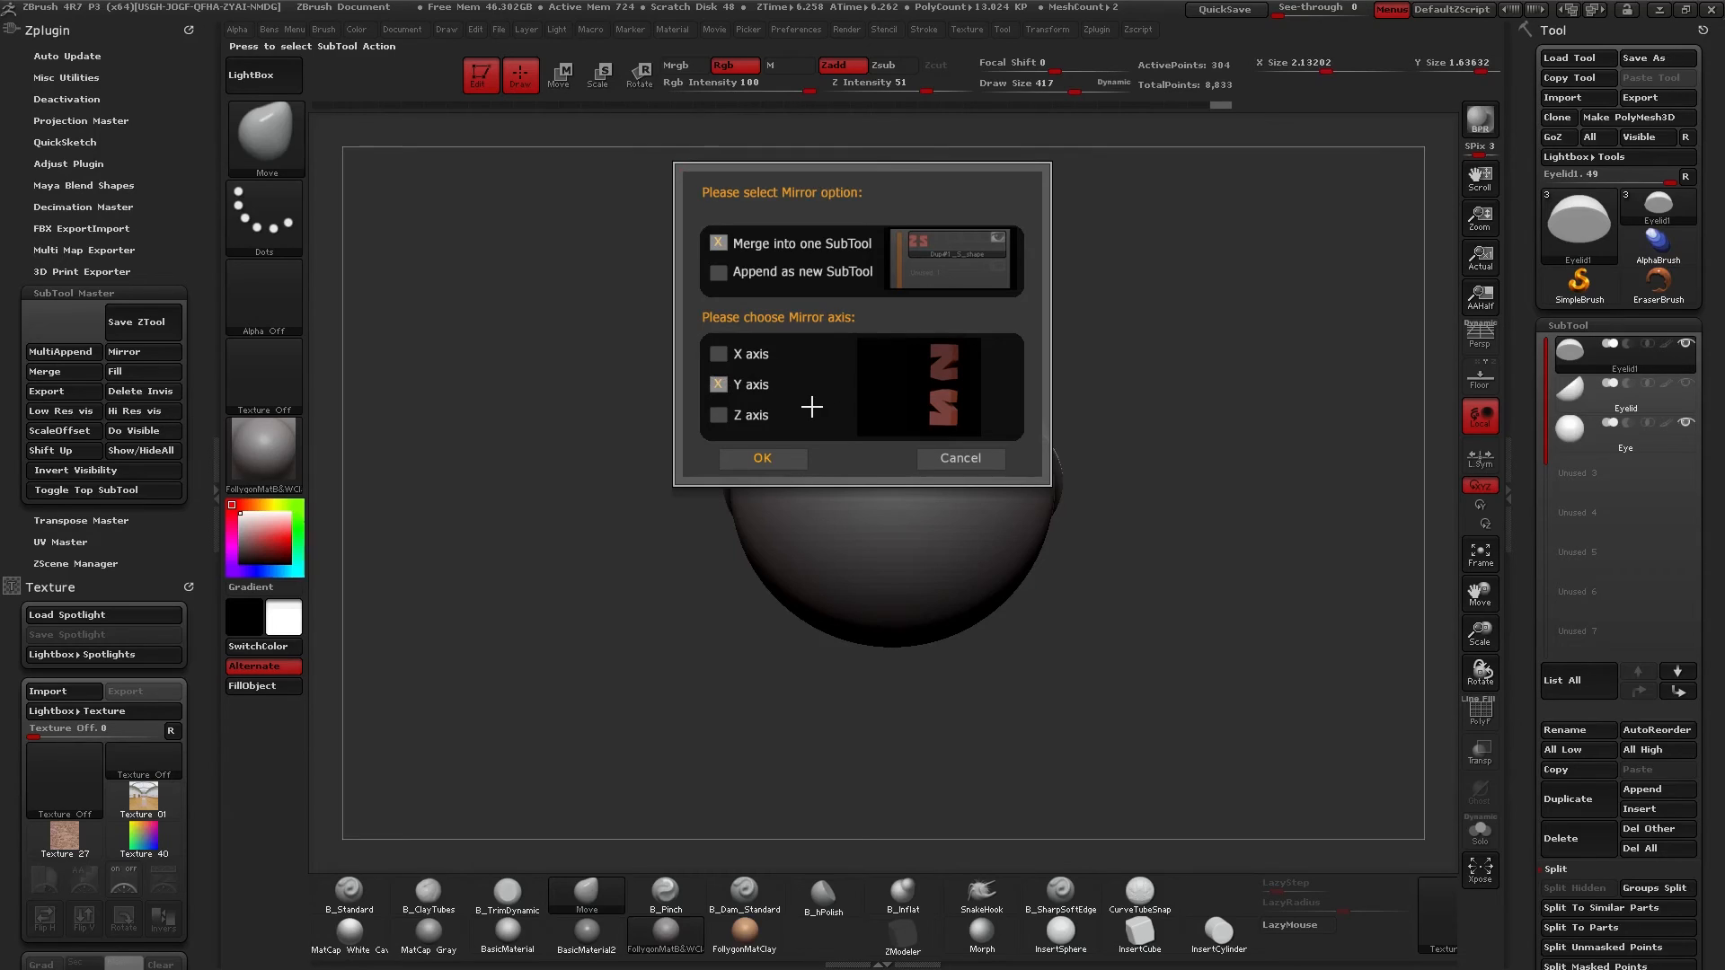
{"action": "left_click", "coordinate": [719, 416]}
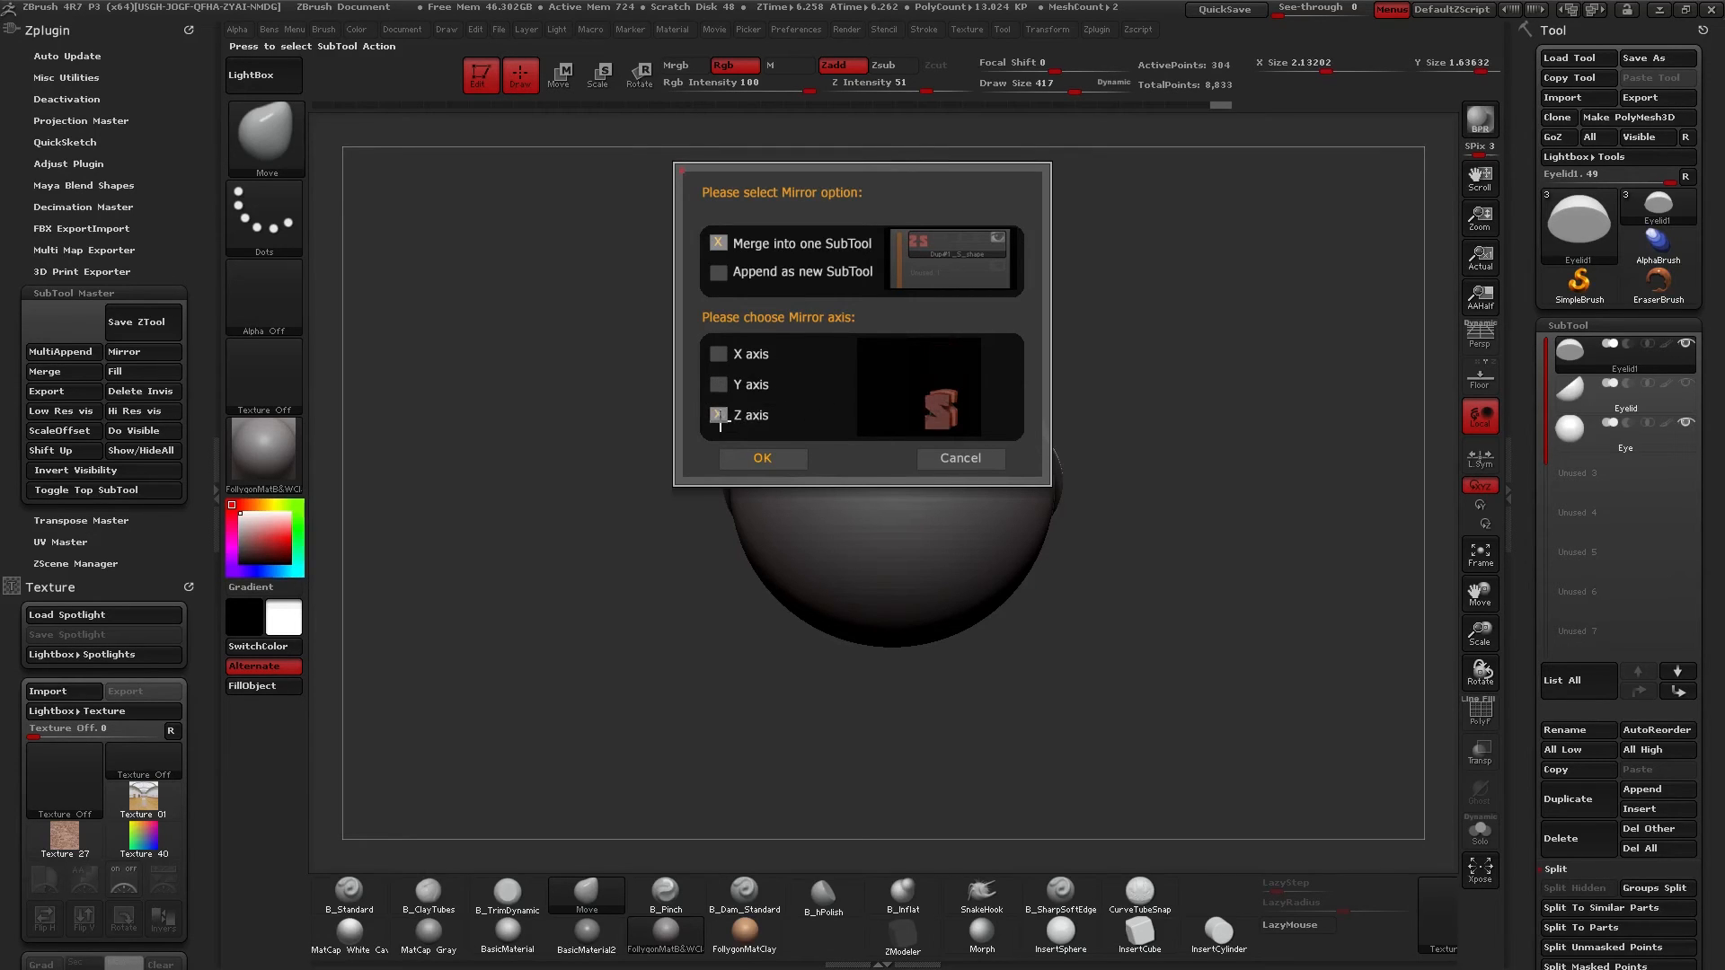
{"action": "left_click", "coordinate": [719, 386]}
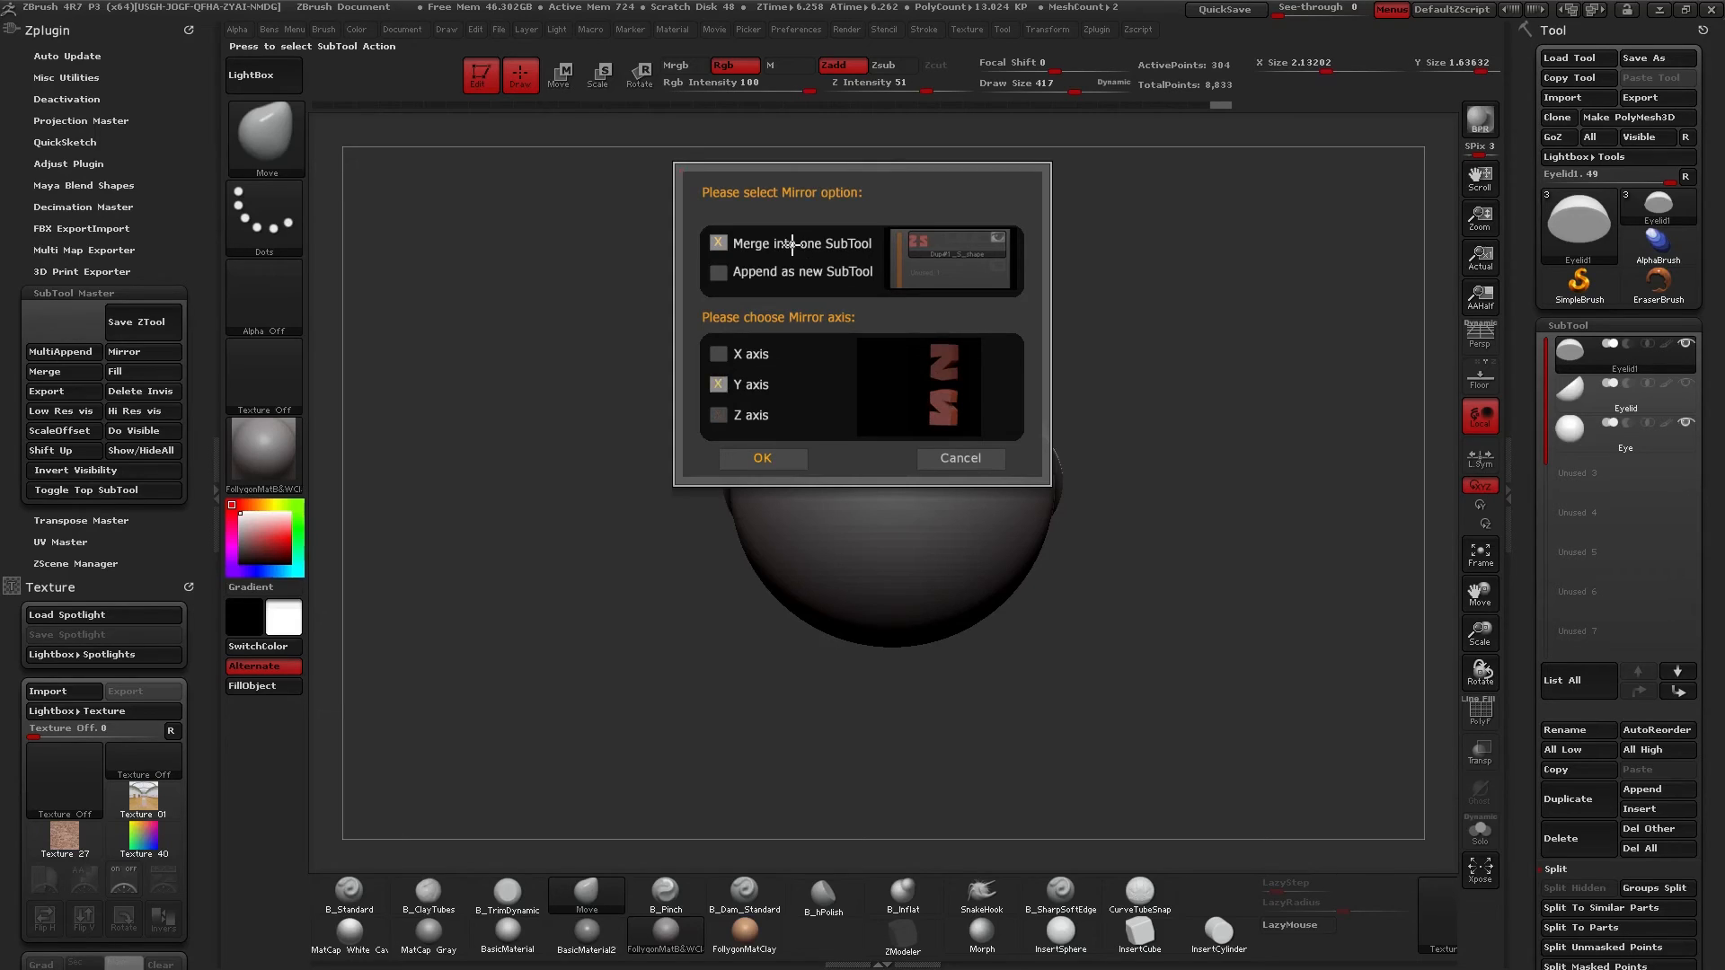
{"action": "left_click", "coordinate": [721, 272]}
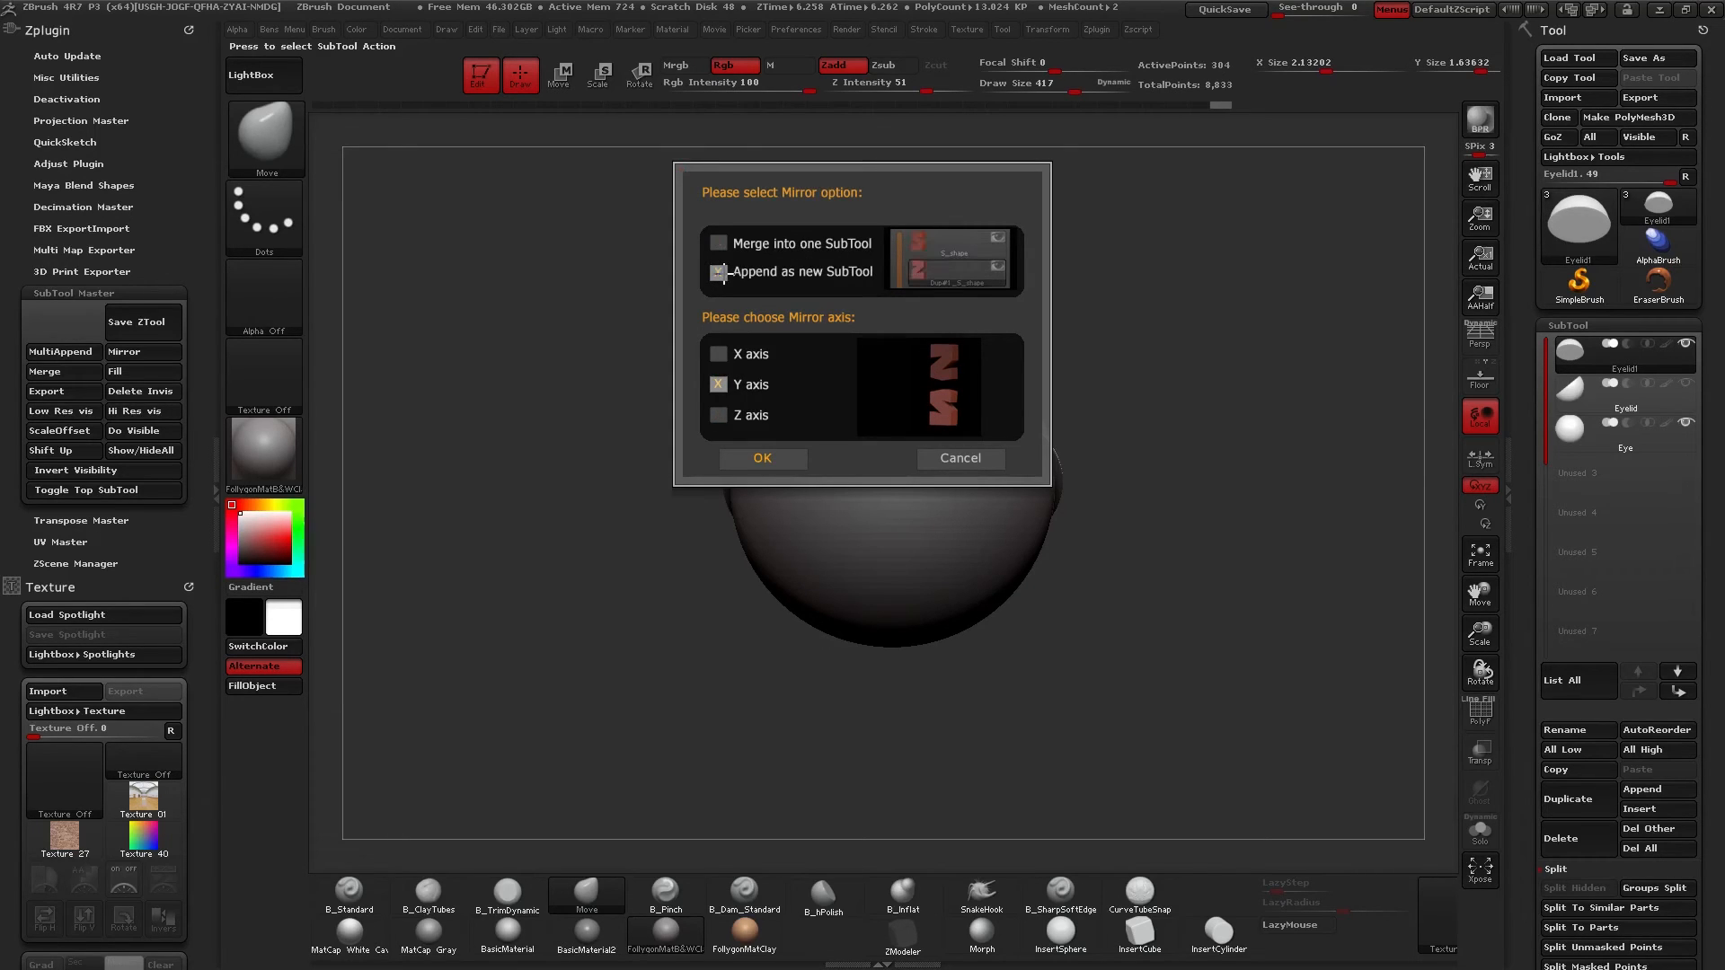
{"action": "left_click", "coordinate": [763, 460]}
{"action": "mouse_move", "coordinate": [770, 470]}
{"action": "left_mouse_down"}
{"action": "mouse_move", "coordinate": [975, 508]}
{"action": "mouse_move", "coordinate": [993, 423]}
{"action": "left_mouse_up"}
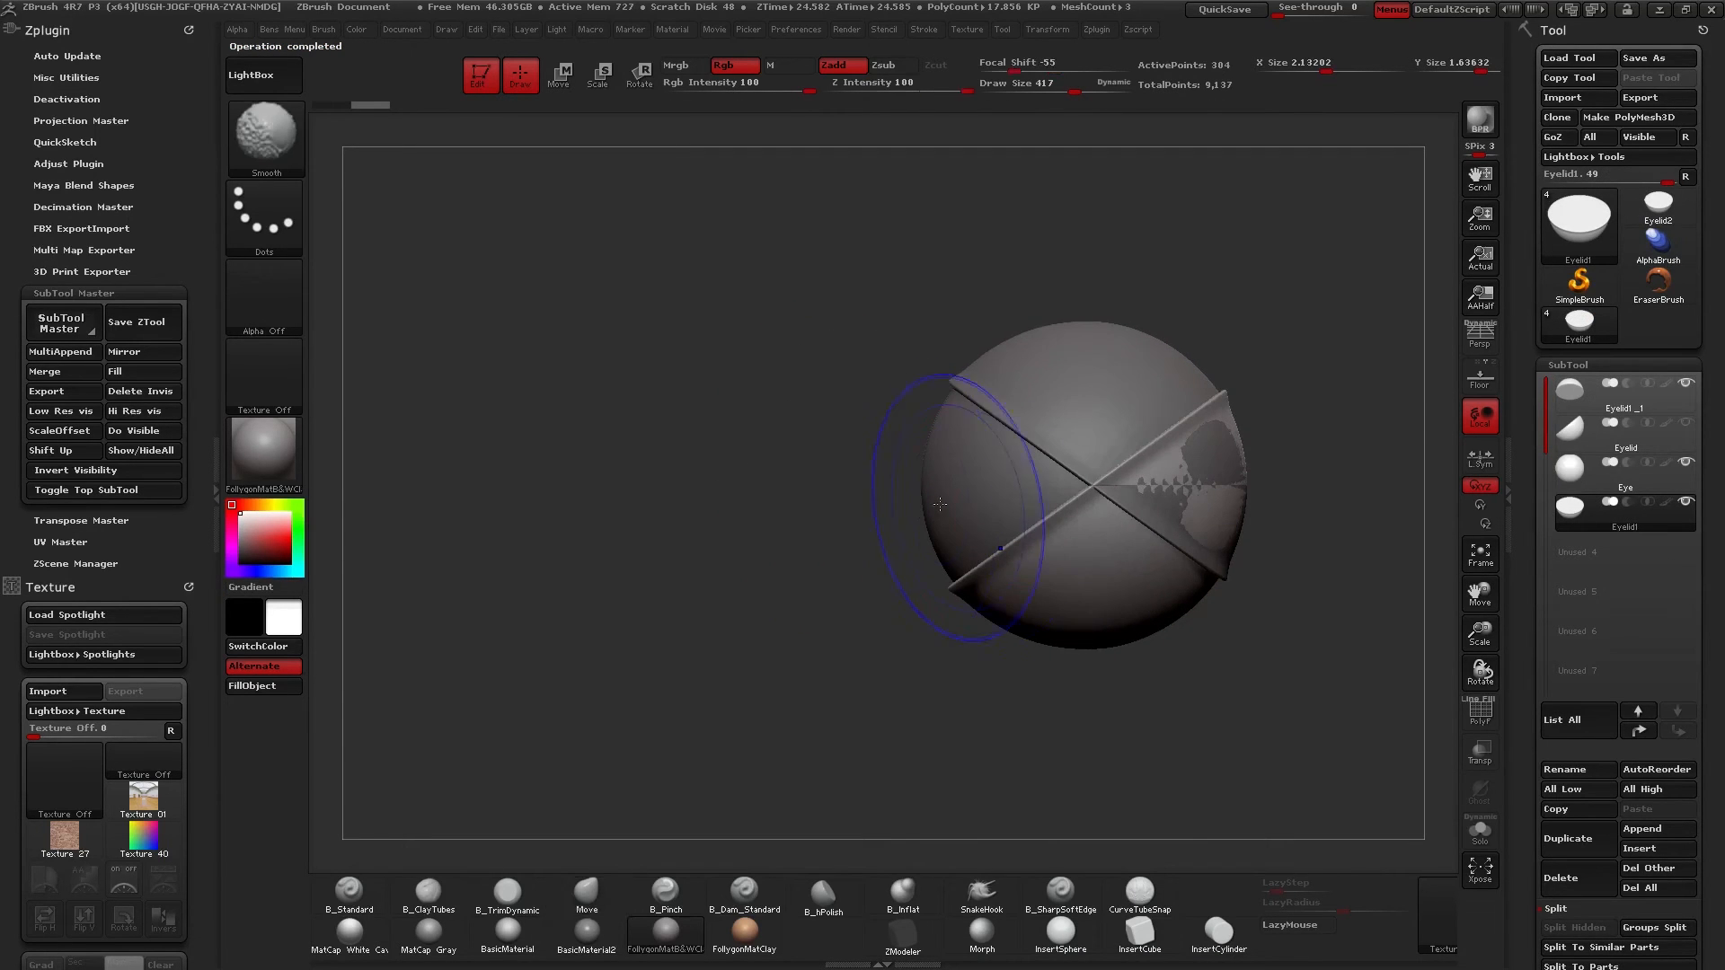
{"action": "key", "text": "alt+s"}
{"action": "key", "text": "alt+s"}
{"action": "right_click_drag", "start_coordinate": [1000, 529], "coordinate": [1080, 531], "text": "shift"}
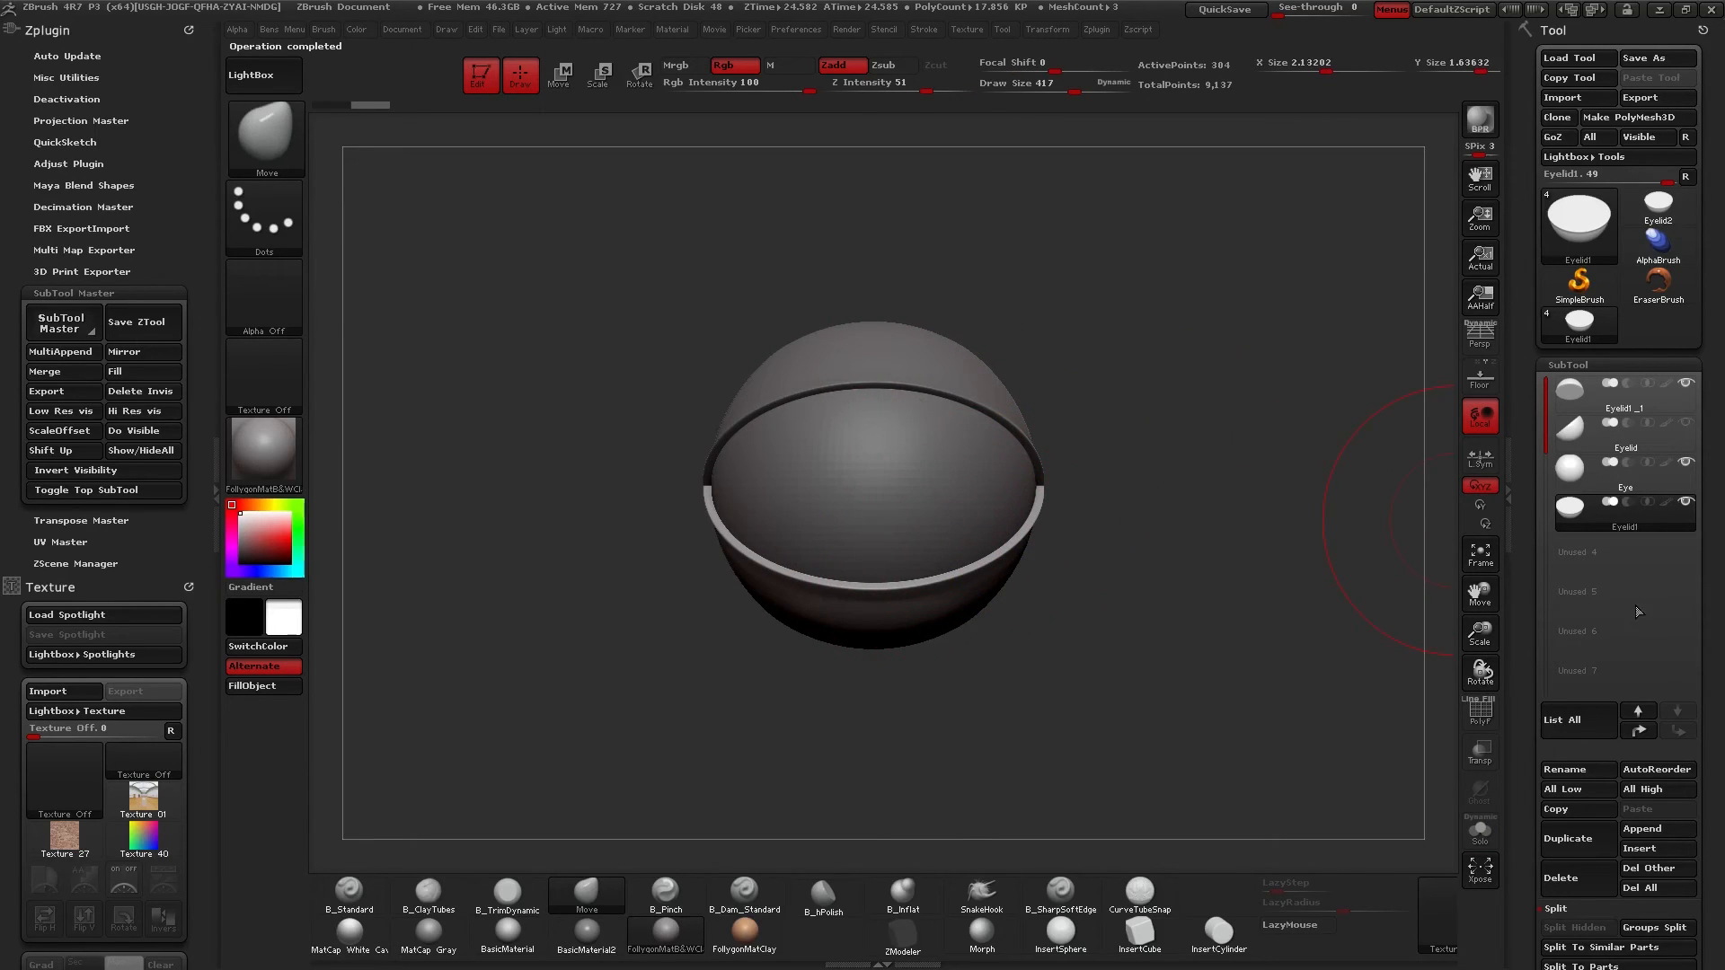
Move the mirrored lower lid directly below the upper lid in the subtool order and delete the old hidden Eyelid subtool.
{"action": "left_click", "coordinate": [1639, 733]}
{"action": "left_click", "coordinate": [1639, 733]}
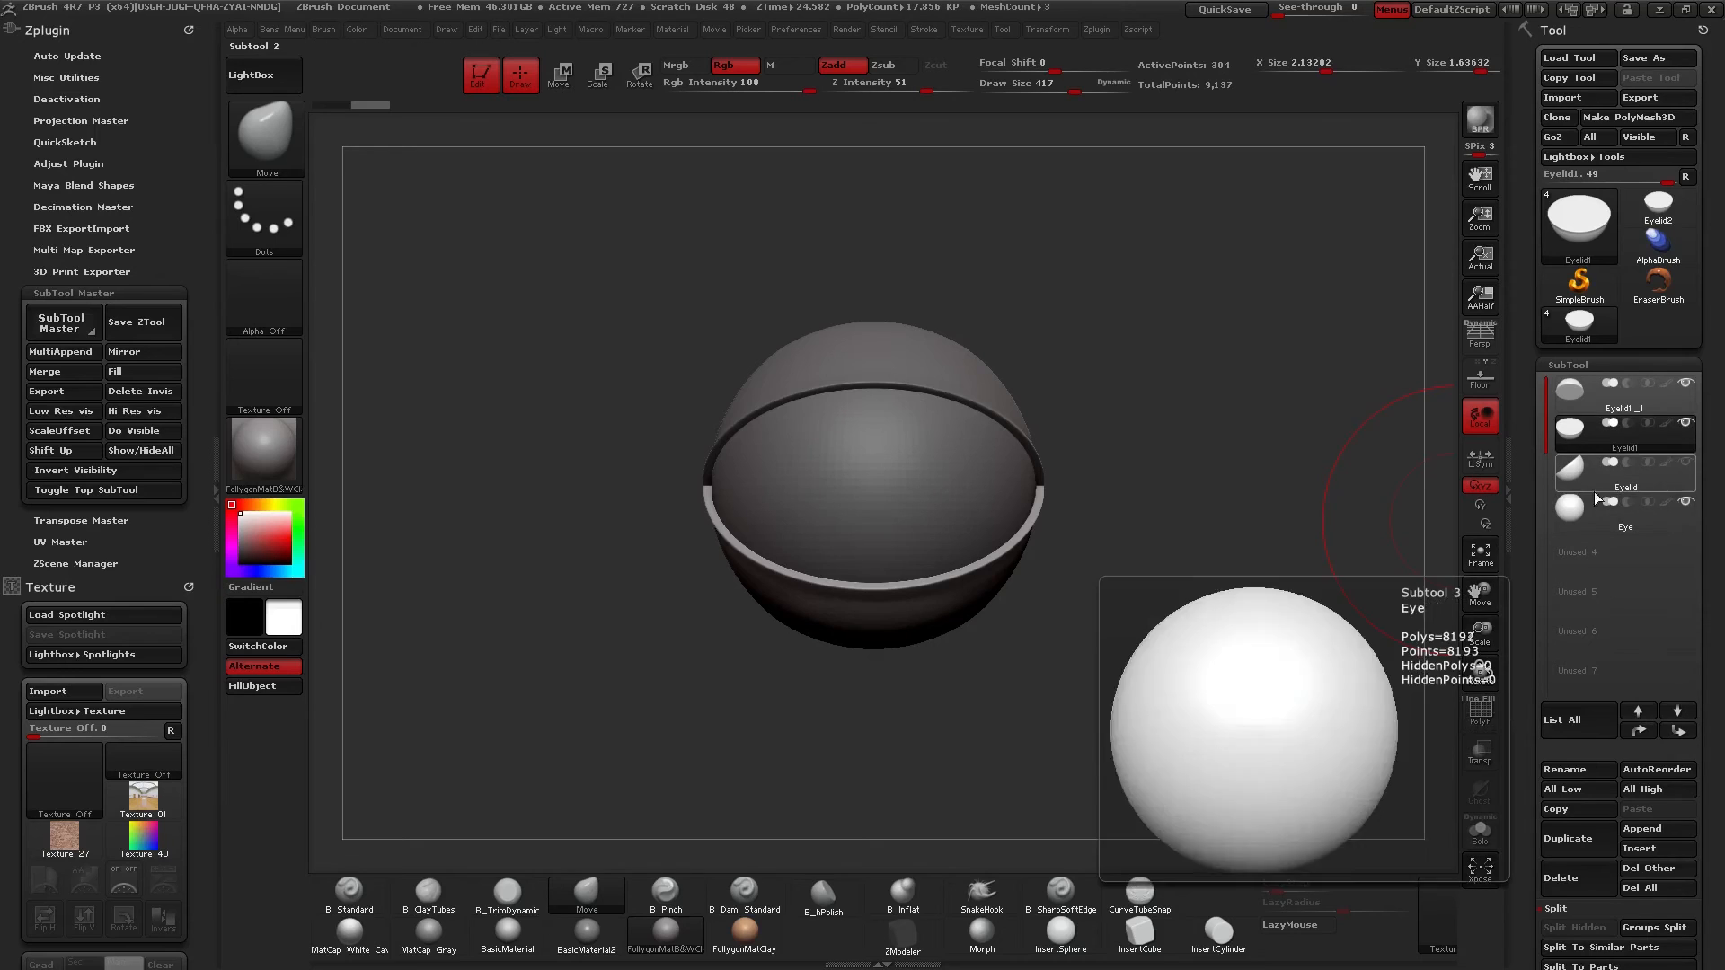
{"action": "left_click", "coordinate": [1576, 471]}
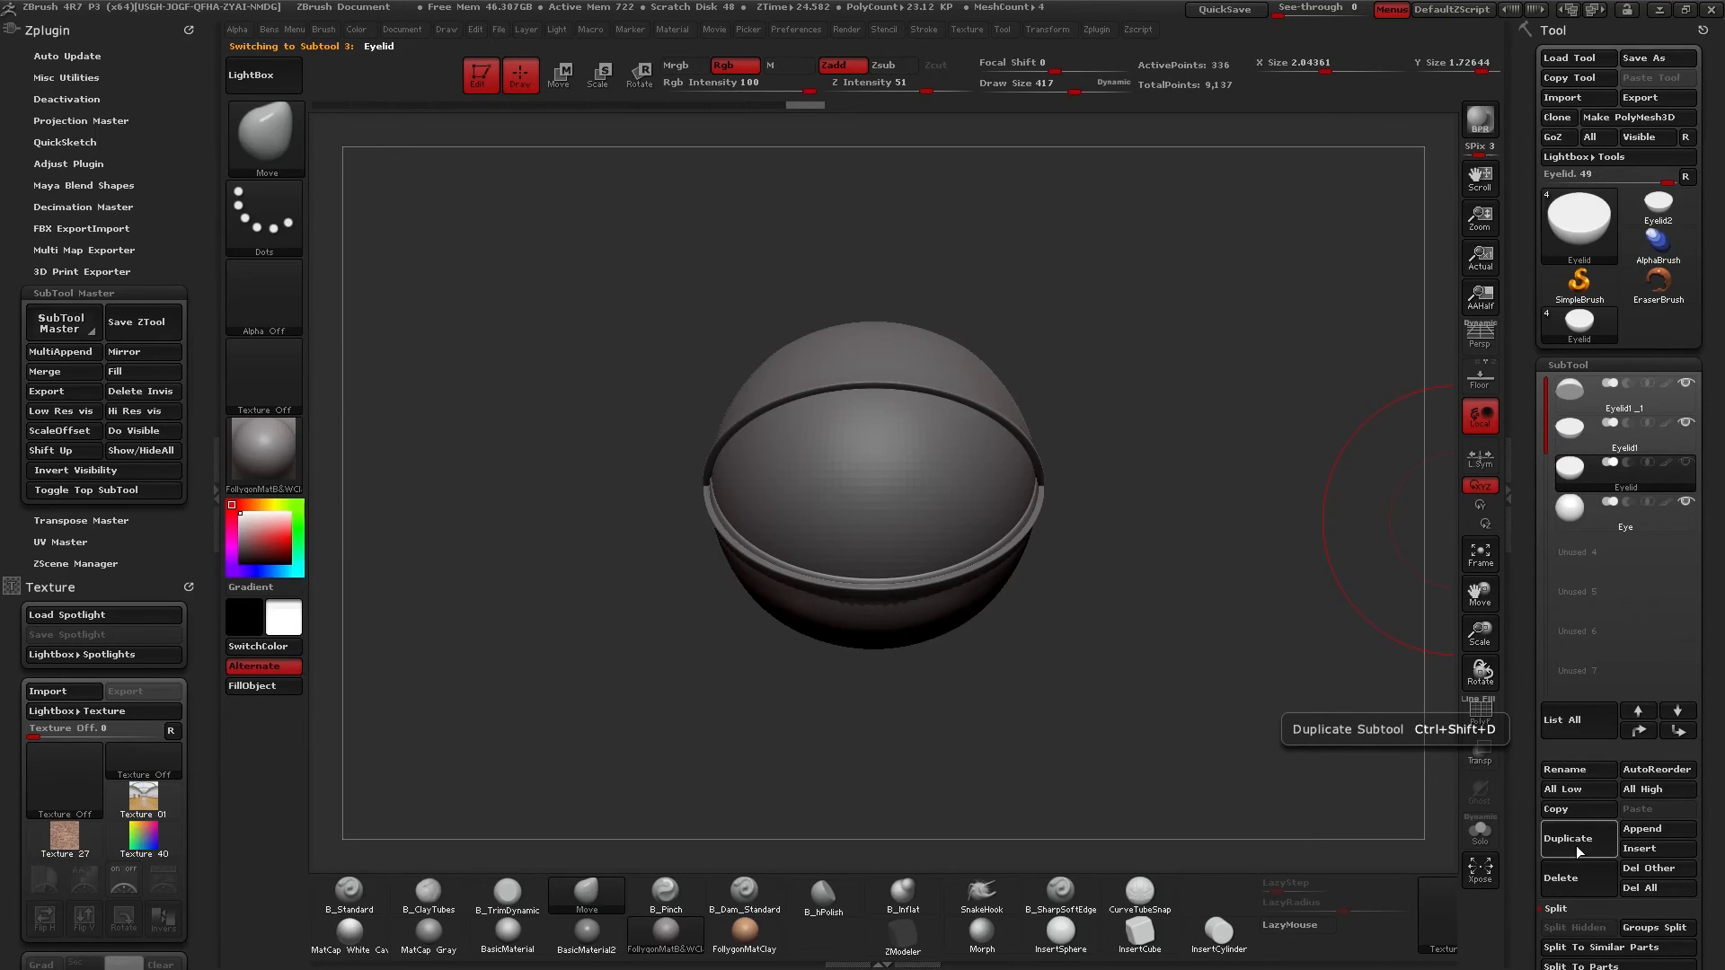
{"action": "left_click", "coordinate": [1583, 869]}
{"action": "left_click", "coordinate": [1384, 909]}
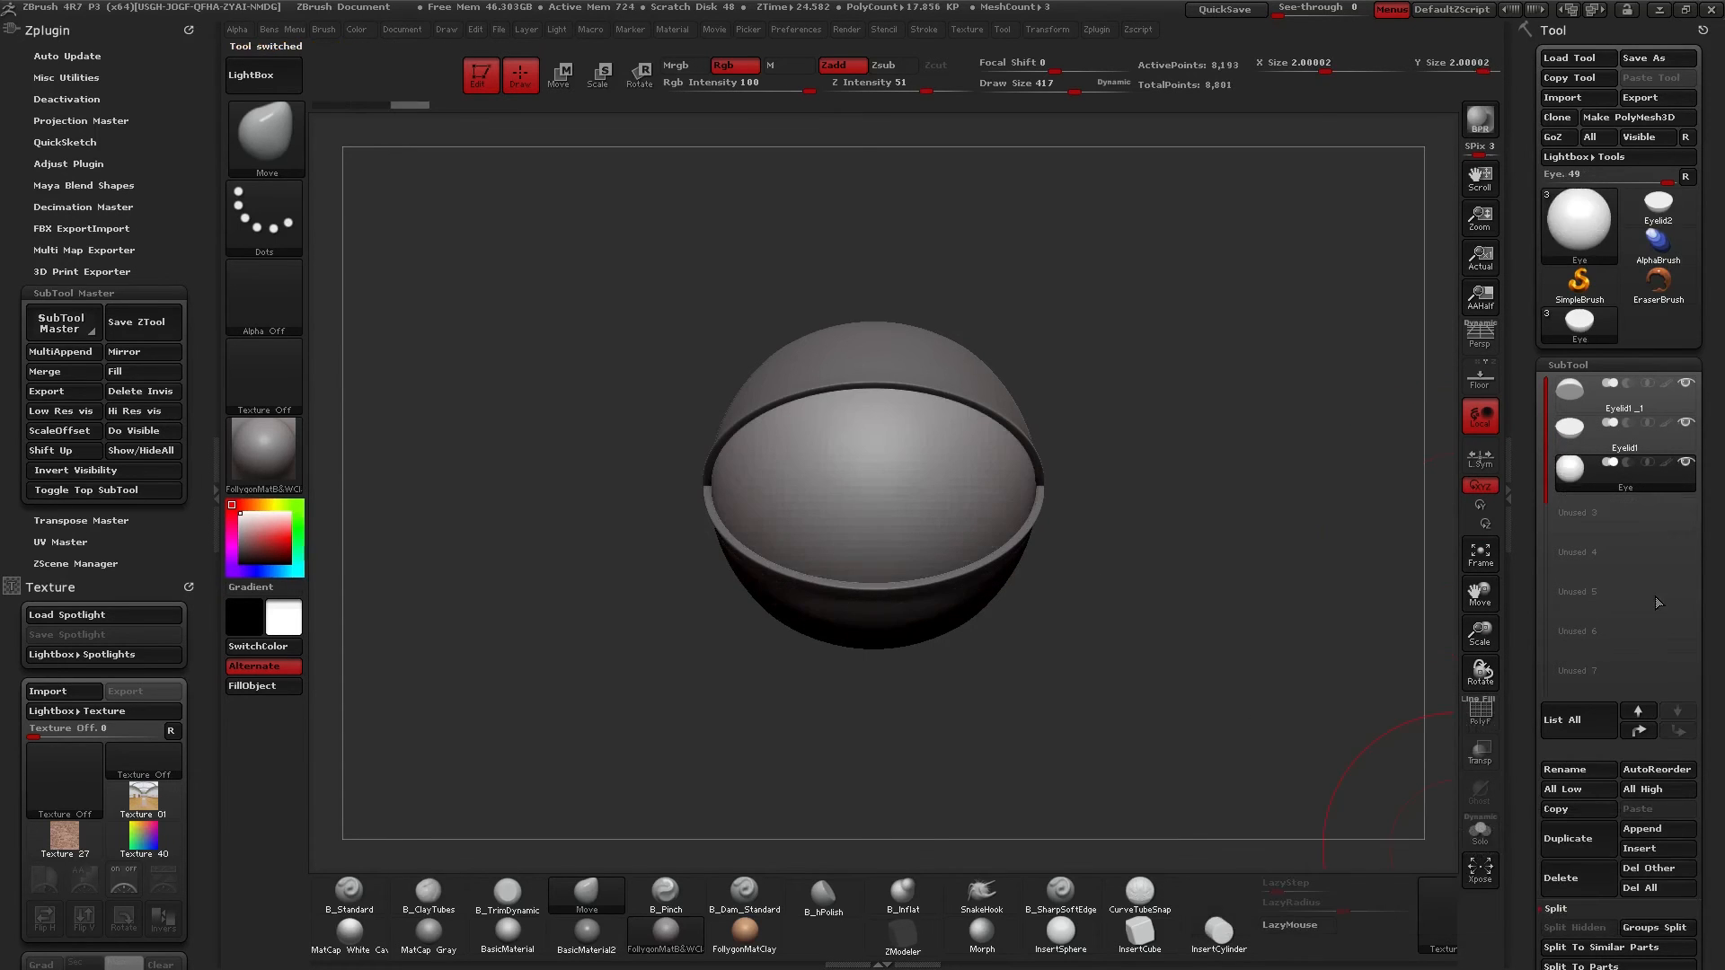
Rename the upper eyelid subtool to "Eyelid Top".
{"action": "left_click", "coordinate": [1569, 389]}
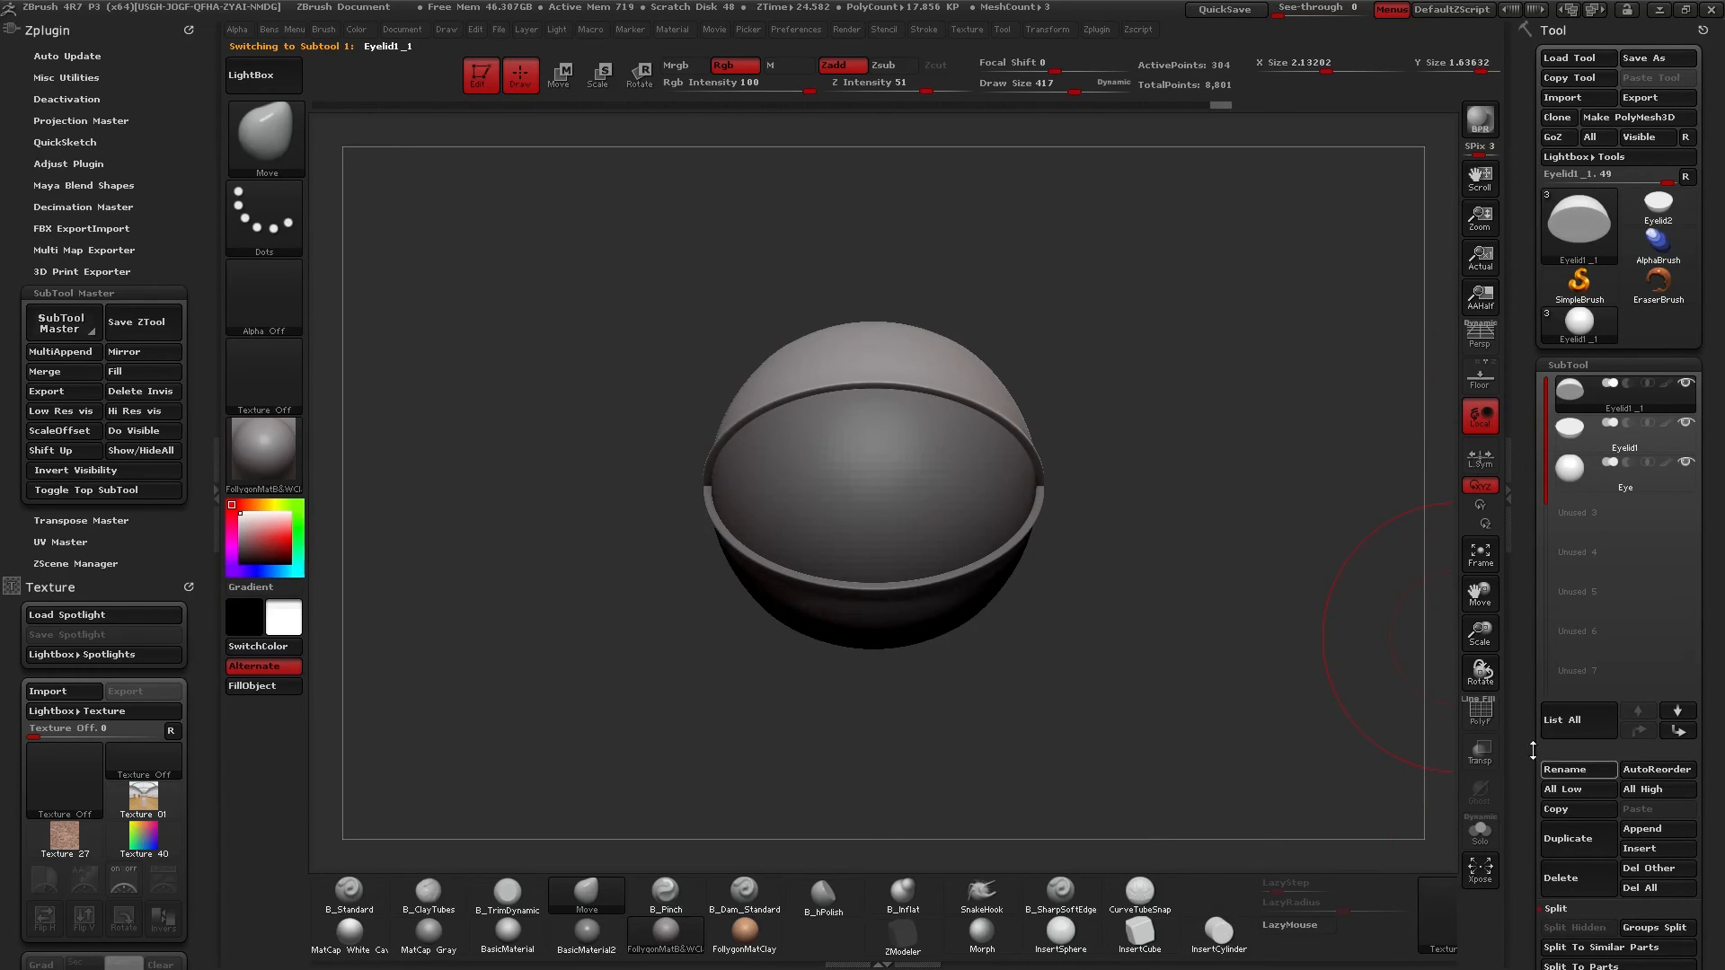
{"action": "left_click", "coordinate": [1586, 770]}
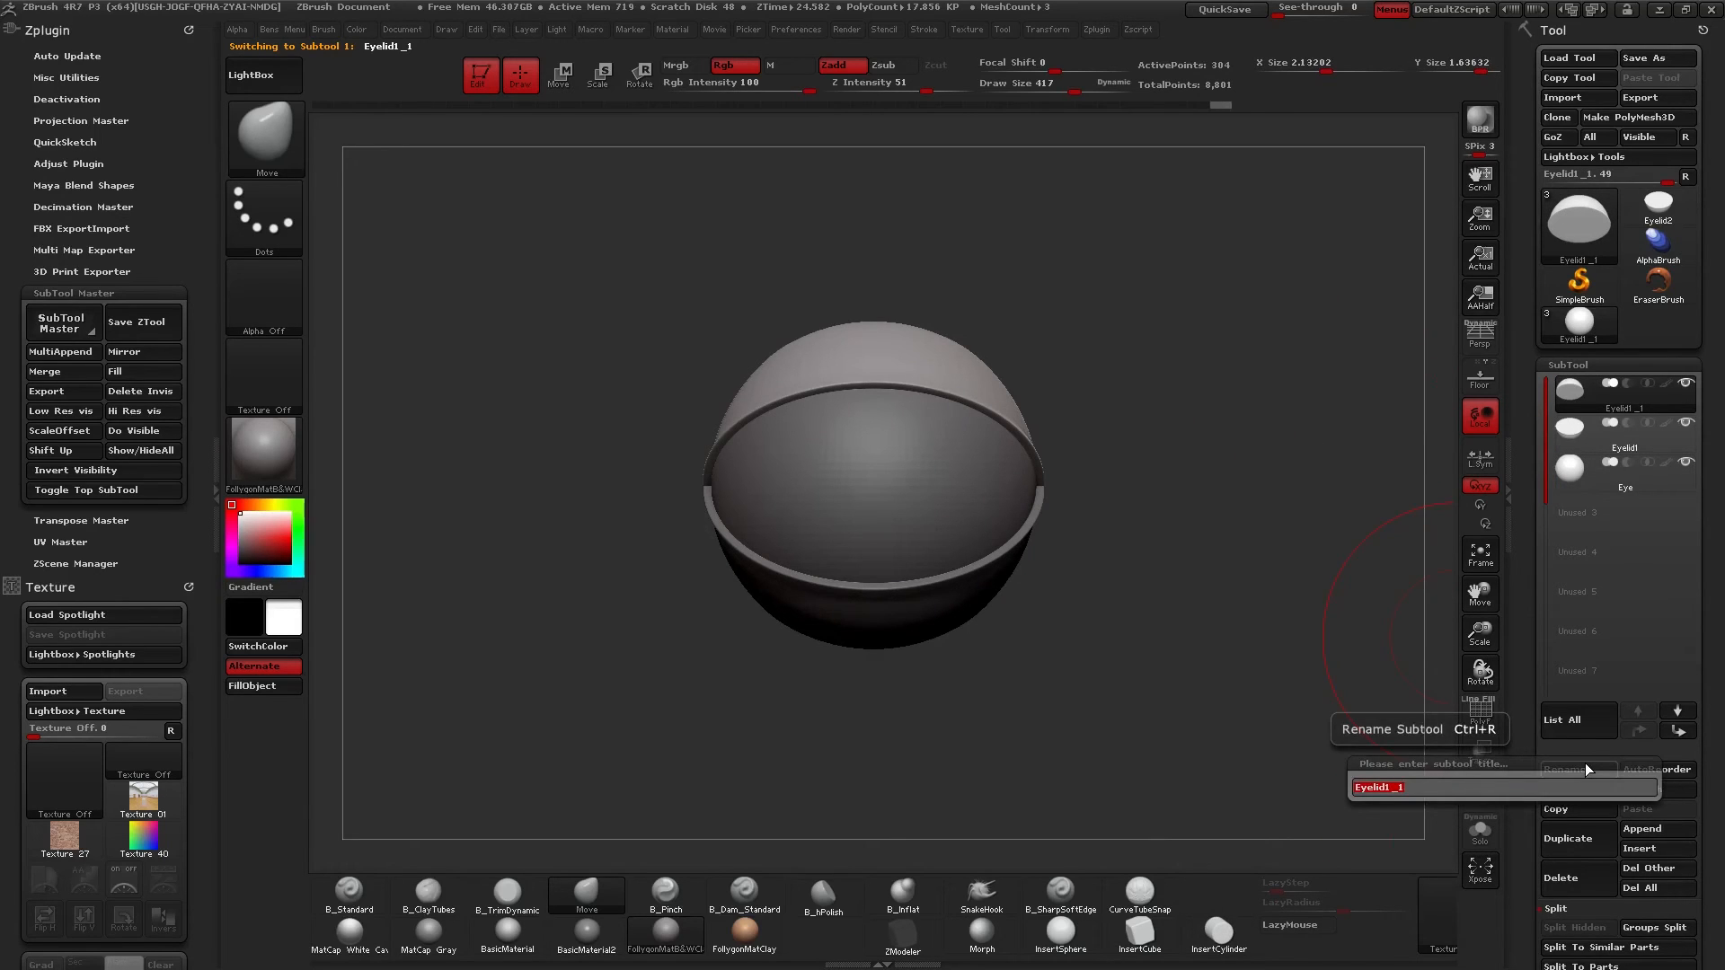
{"action": "key", "text": "Right"}
{"action": "key", "text": "BackSpace"}
{"action": "key", "text": "BackSpace"}
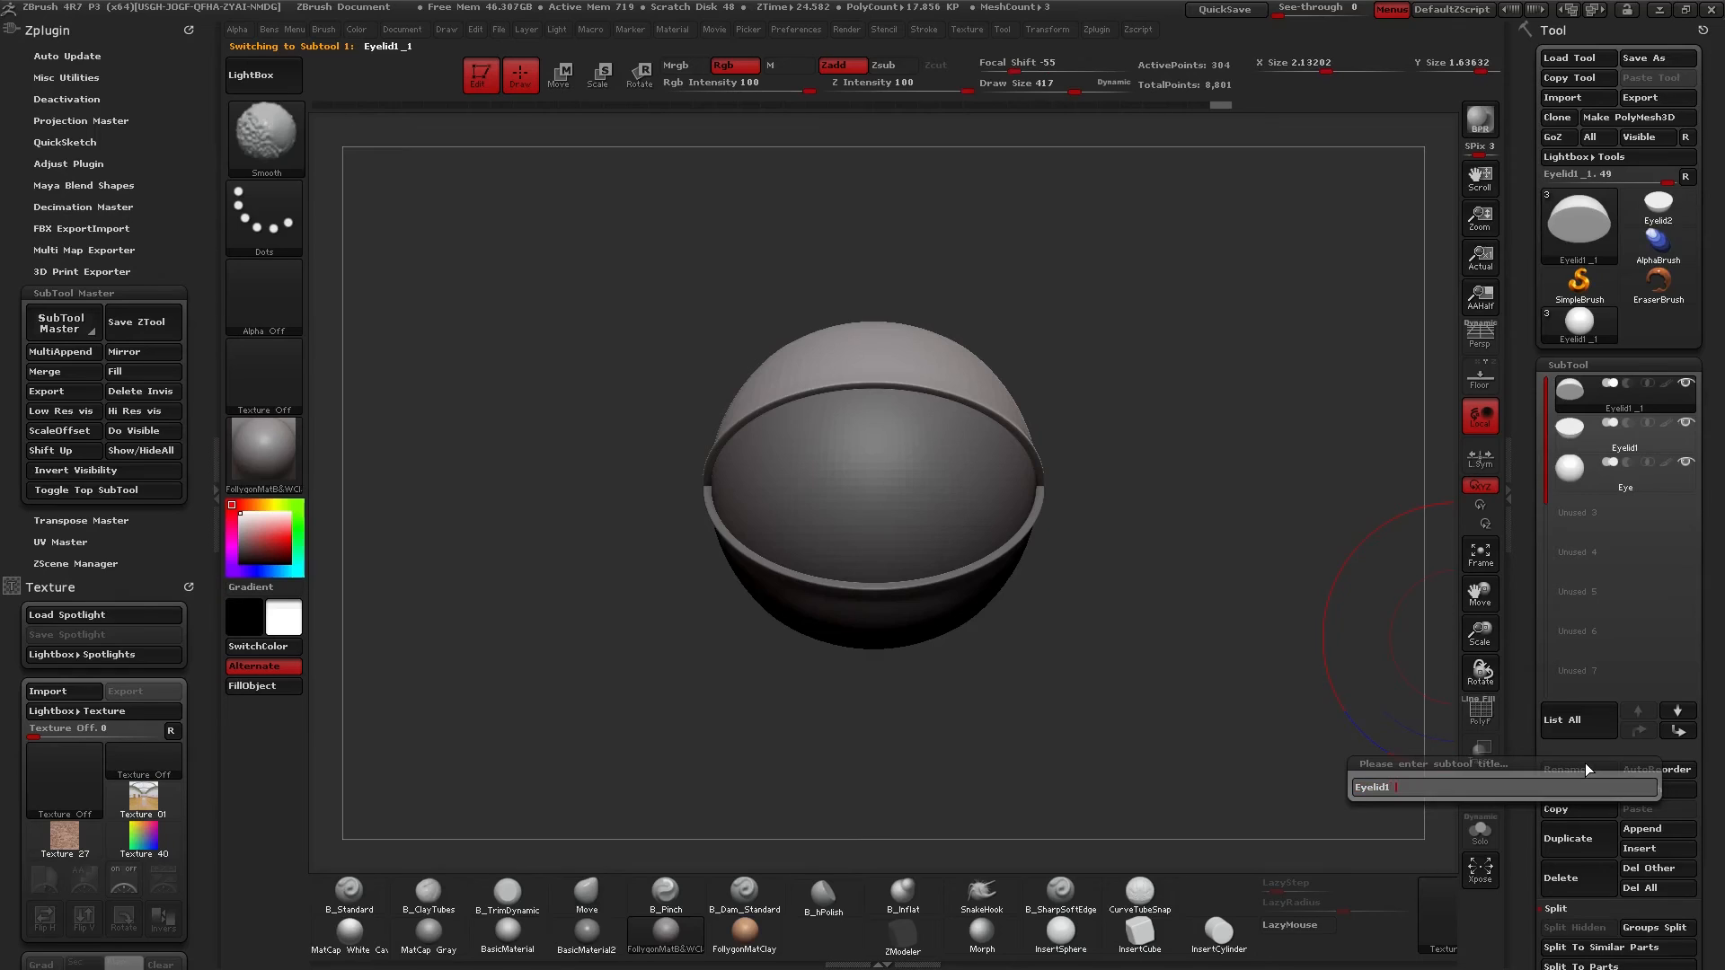
{"action": "key", "text": "BackSpace"}
{"action": "type", "text": "Top"}
{"action": "key", "text": "Return"}
Select the lower eyelid subtool and rename it "Eyelid Bottom".
{"action": "key", "text": "Down"}
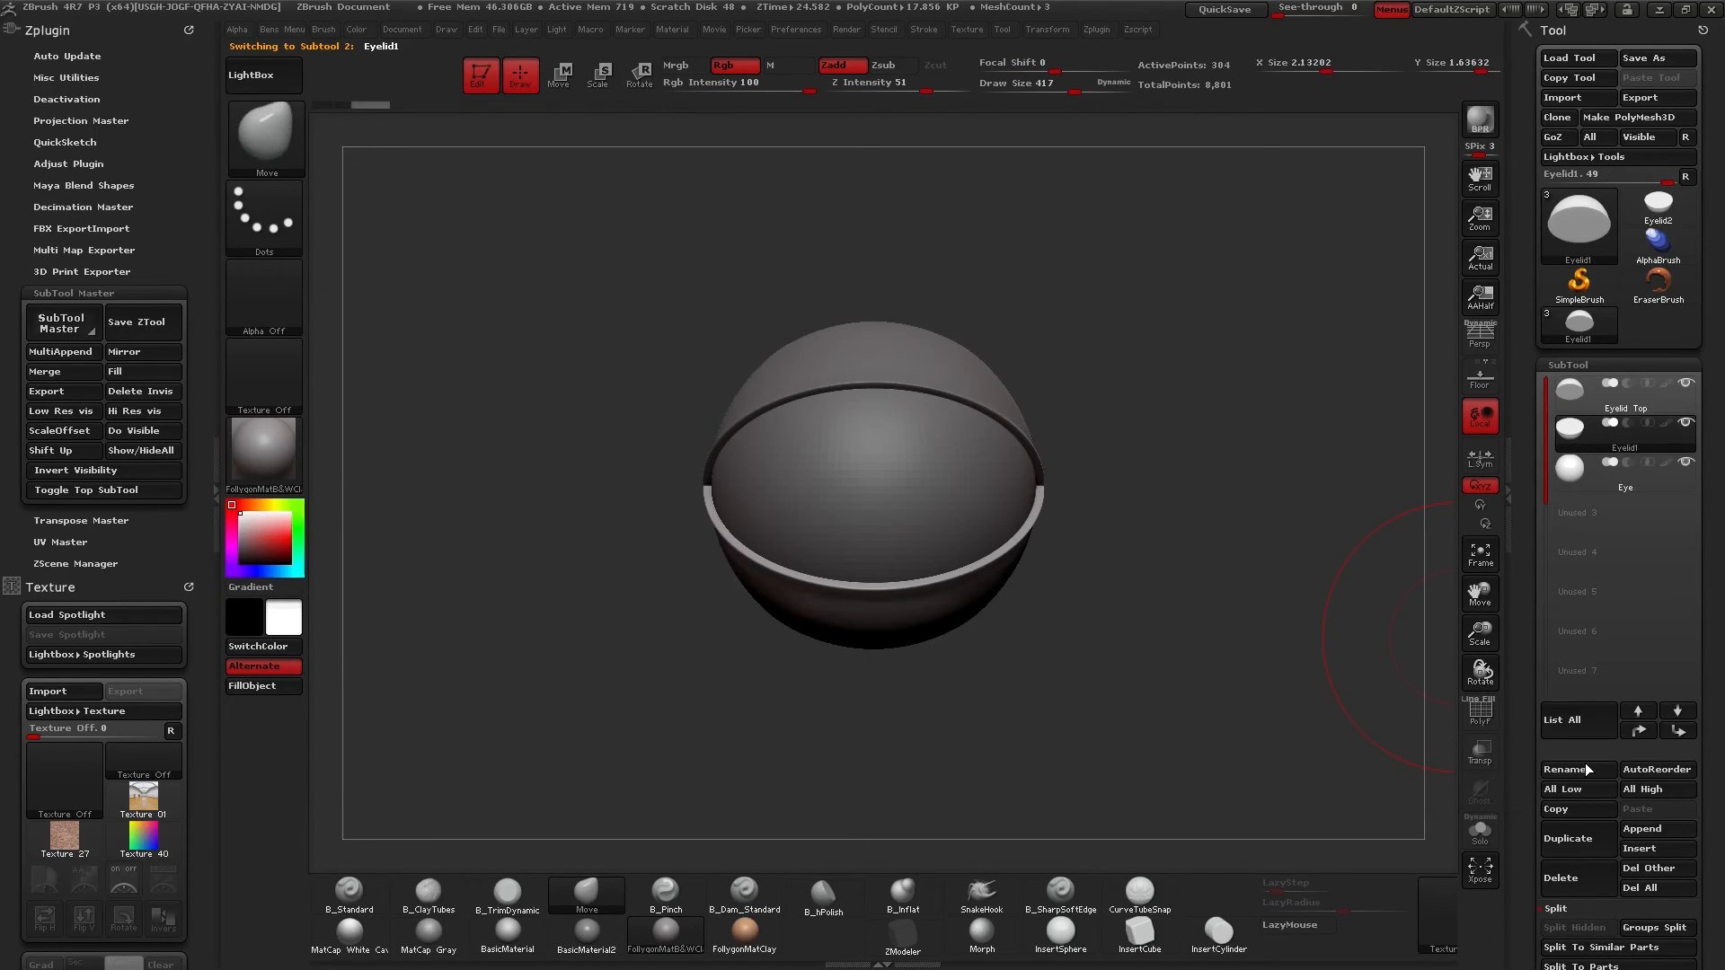
{"action": "left_click", "coordinate": [1587, 770]}
{"action": "type", "text": "Eyelid Bottom"}
{"action": "key", "text": "Return"}
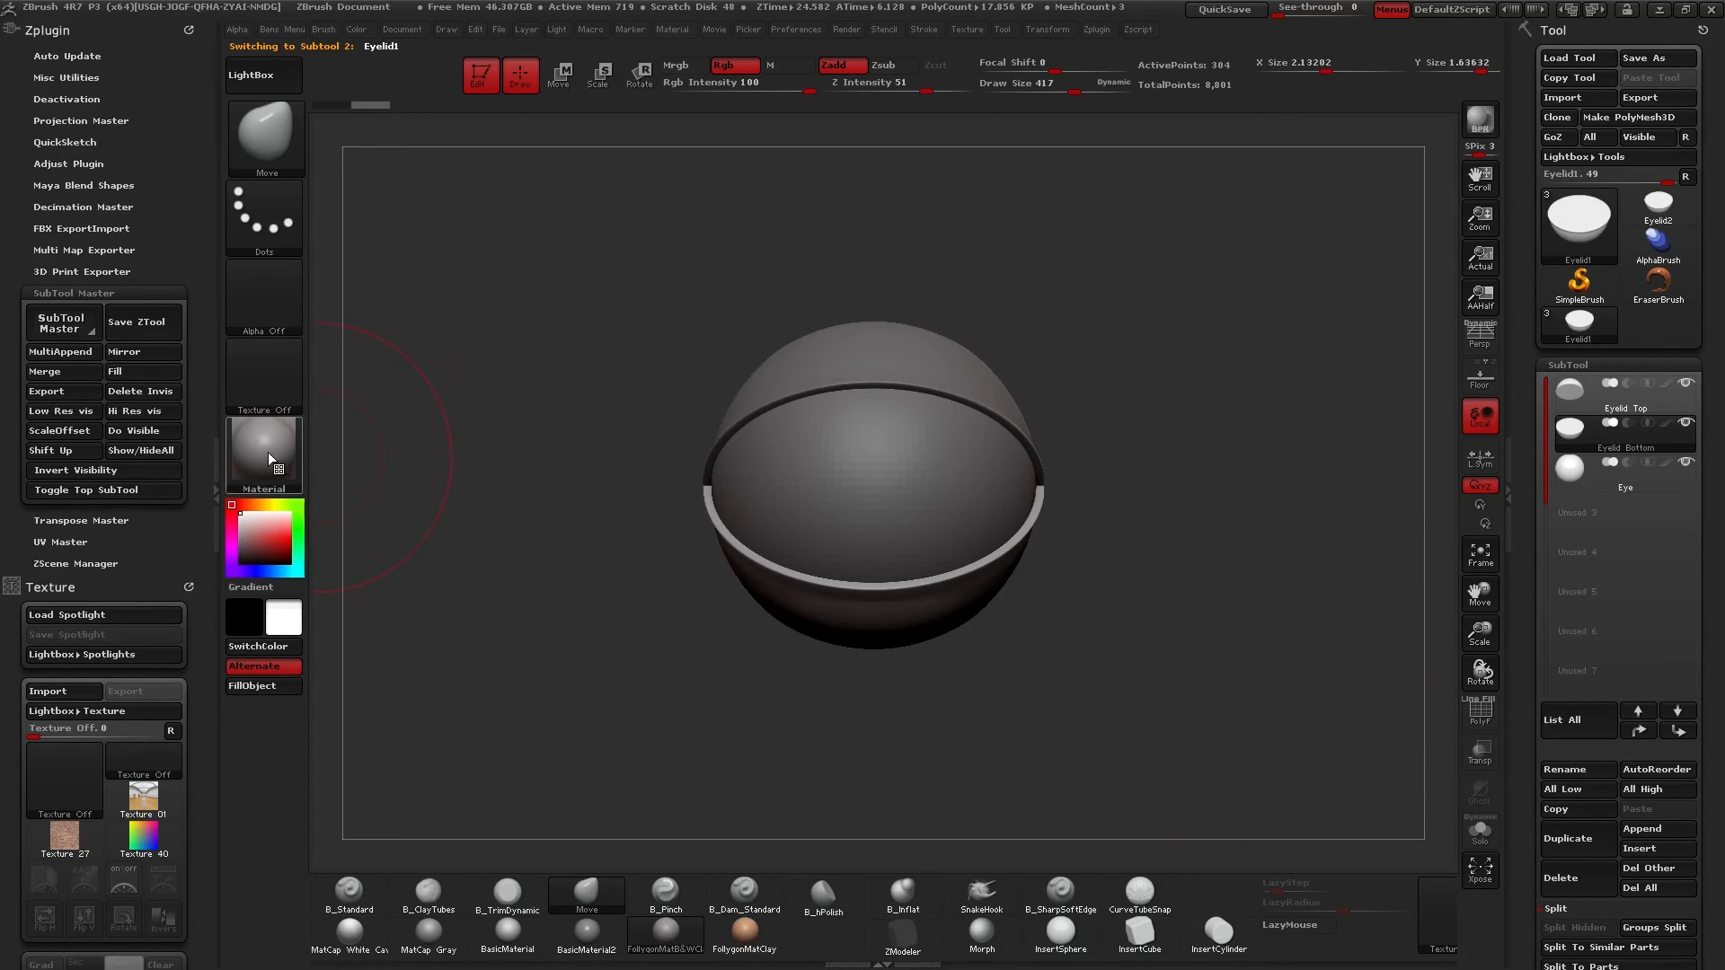
Hide the plugin palettes and reduce the brush's Draw Size to 244.
{"action": "left_click", "coordinate": [218, 446]}
{"action": "key", "text": "space"}
{"action": "mouse_move", "coordinate": [991, 360]}
{"action": "left_mouse_down"}
{"action": "mouse_move", "coordinate": [967, 345]}
{"action": "mouse_move", "coordinate": [1188, 361]}
{"action": "mouse_move", "coordinate": [1078, 339]}
{"action": "left_mouse_up"}
{"action": "left_click_drag", "start_coordinate": [1199, 425], "coordinate": [1126, 424], "text": "alt"}
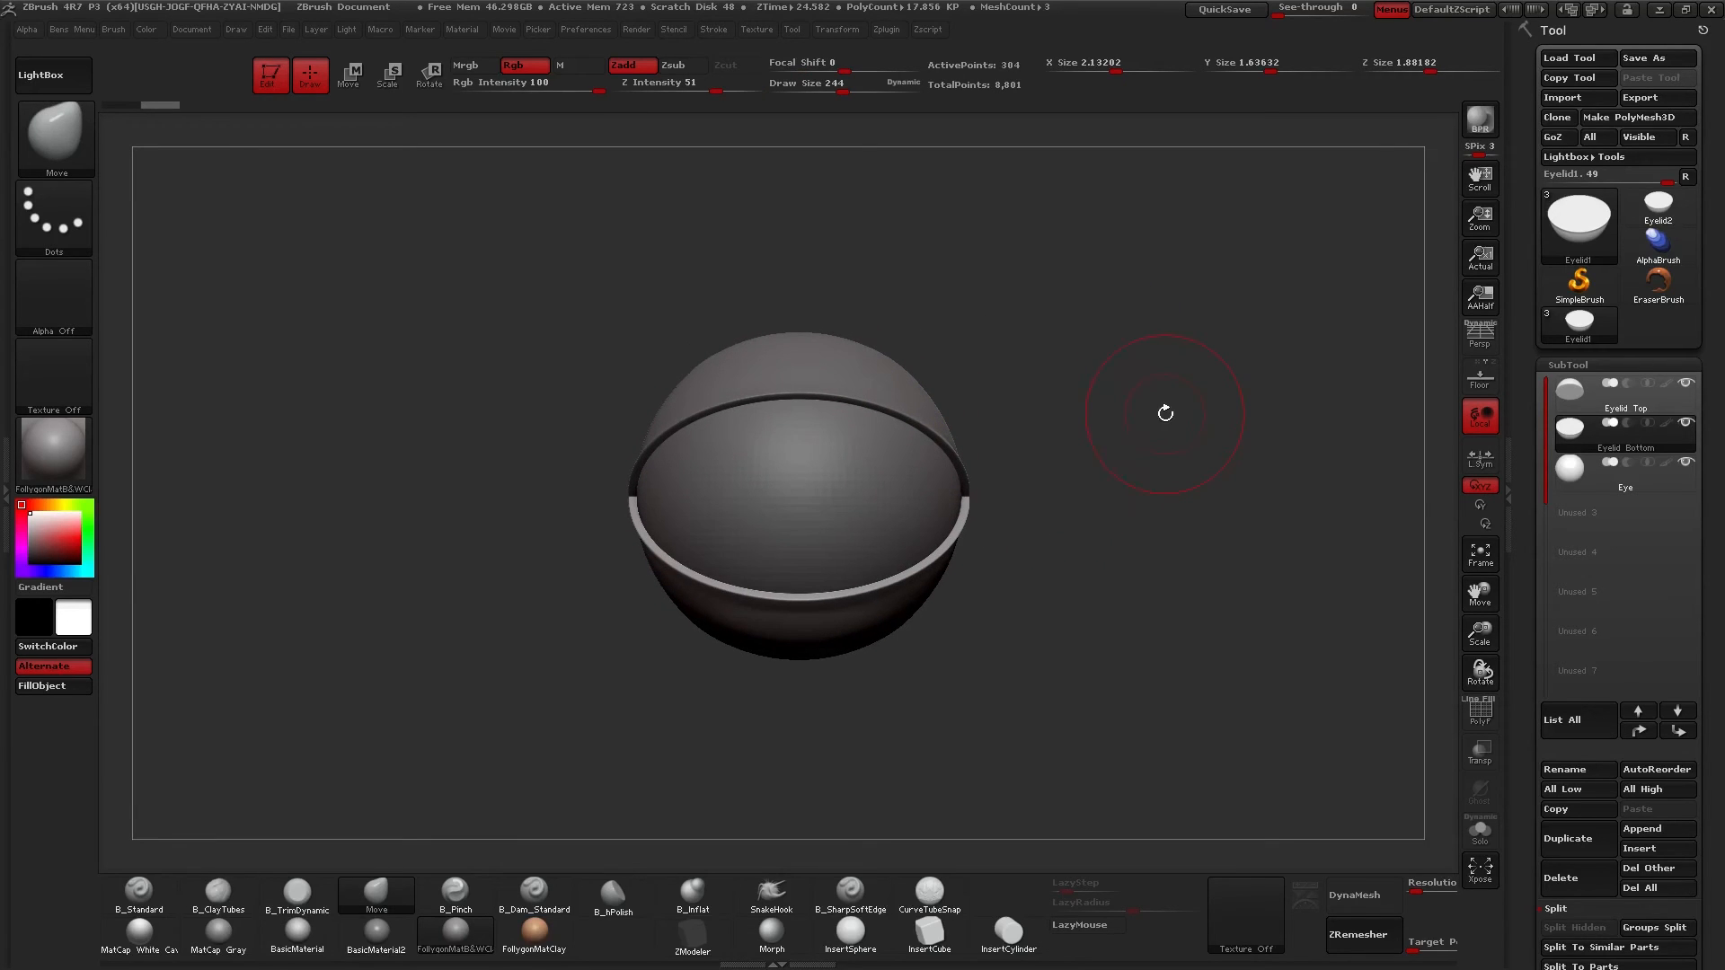
Move the Eye subtool to the first place in the subtool order and check the wireframe.
{"action": "left_click", "coordinate": [1609, 472]}
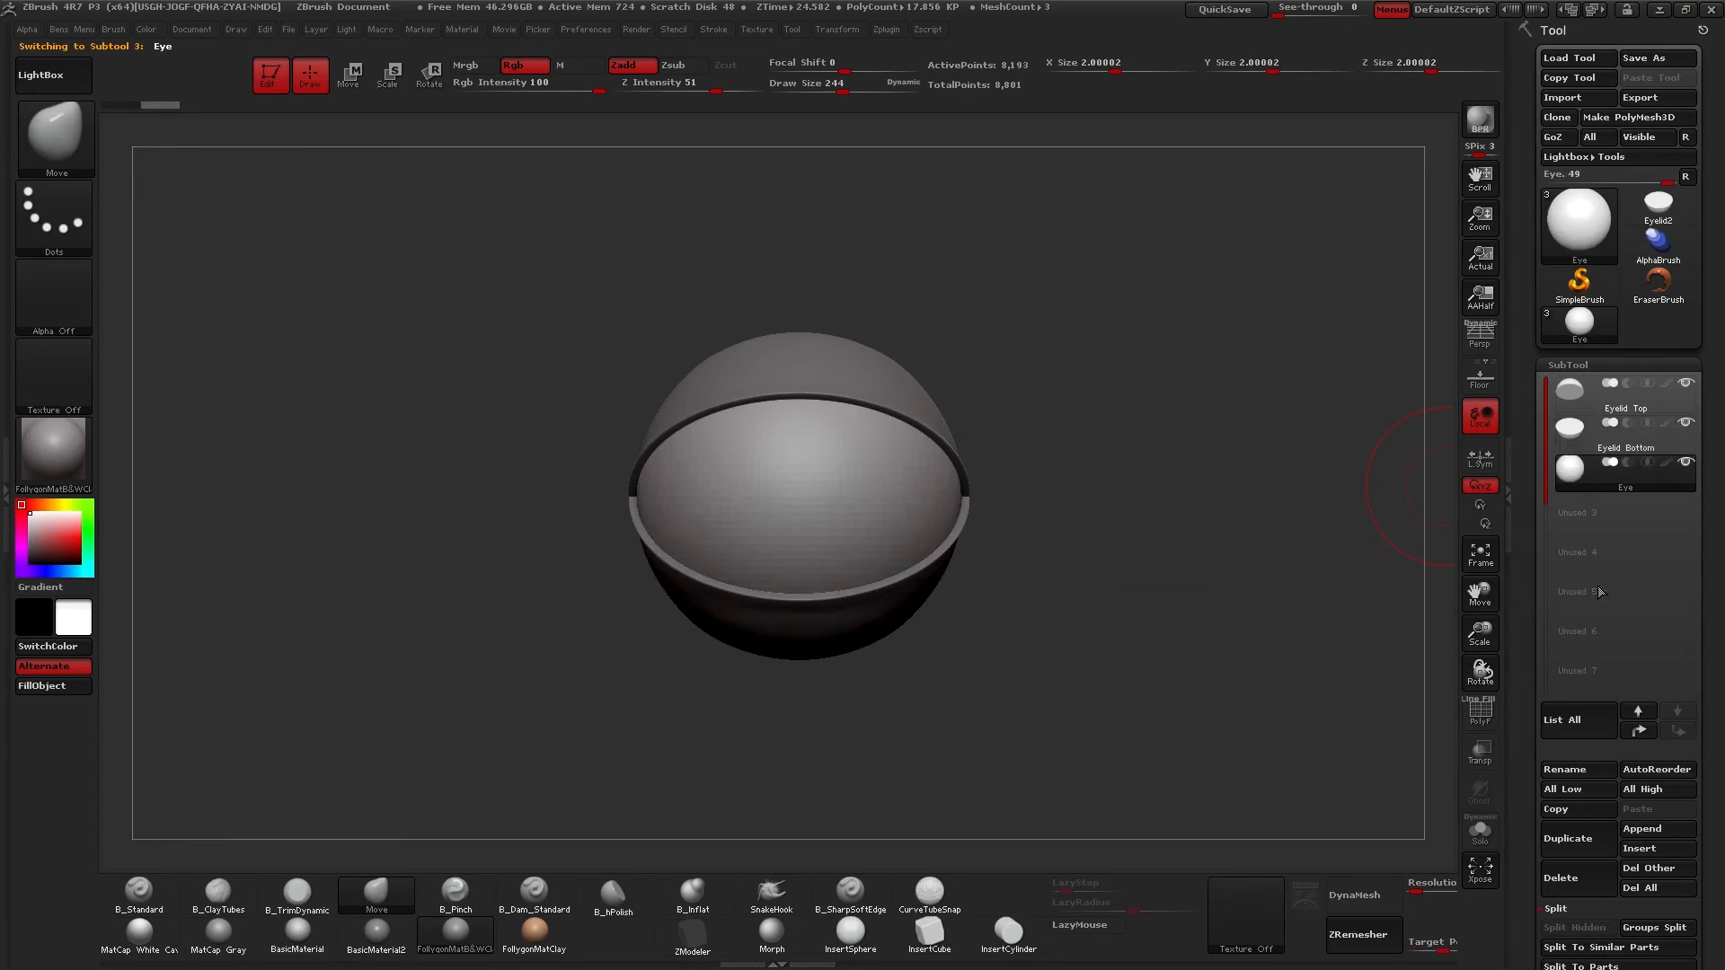
{"action": "left_click", "coordinate": [1641, 730], "text": "shift"}
{"action": "key", "text": "shift+f"}
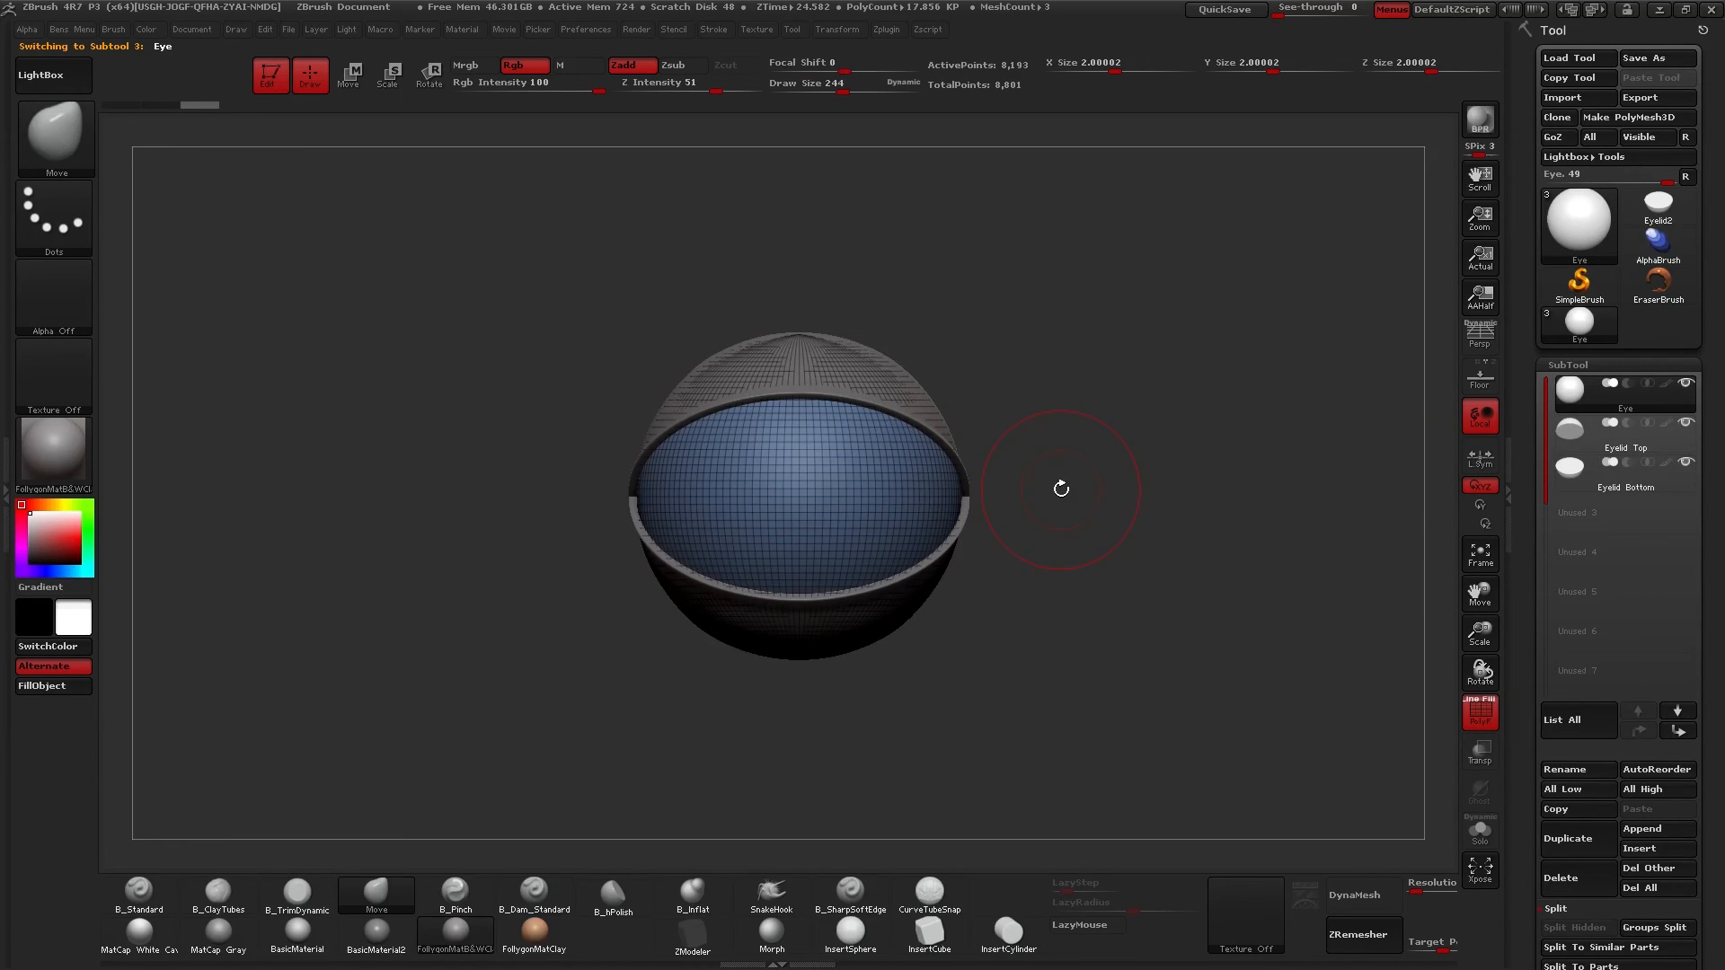
{"action": "key", "text": "shift+f"}
Merge the Eye down with Eyelid Top and Eyelid Bottom into a single subtool.
{"action": "key", "text": "ctrl+shift+d"}
{"action": "left_click", "coordinate": [1116, 451]}
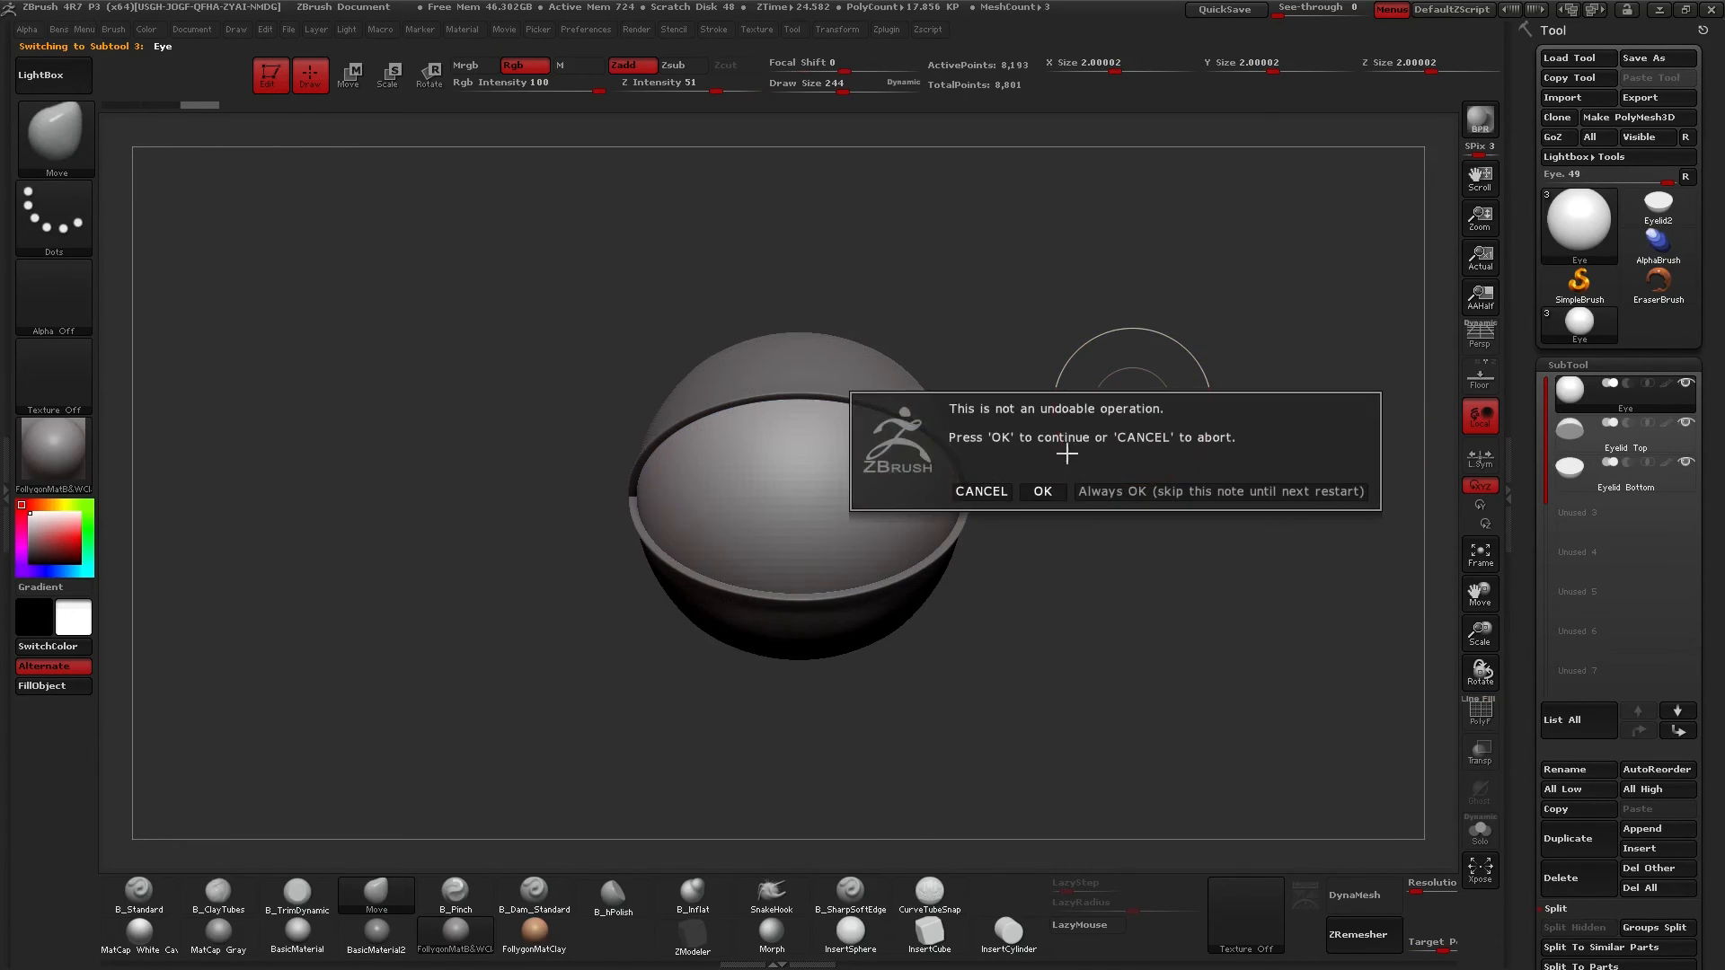
{"action": "left_click", "coordinate": [1042, 490]}
{"action": "key", "text": "ctrl+shift+d"}
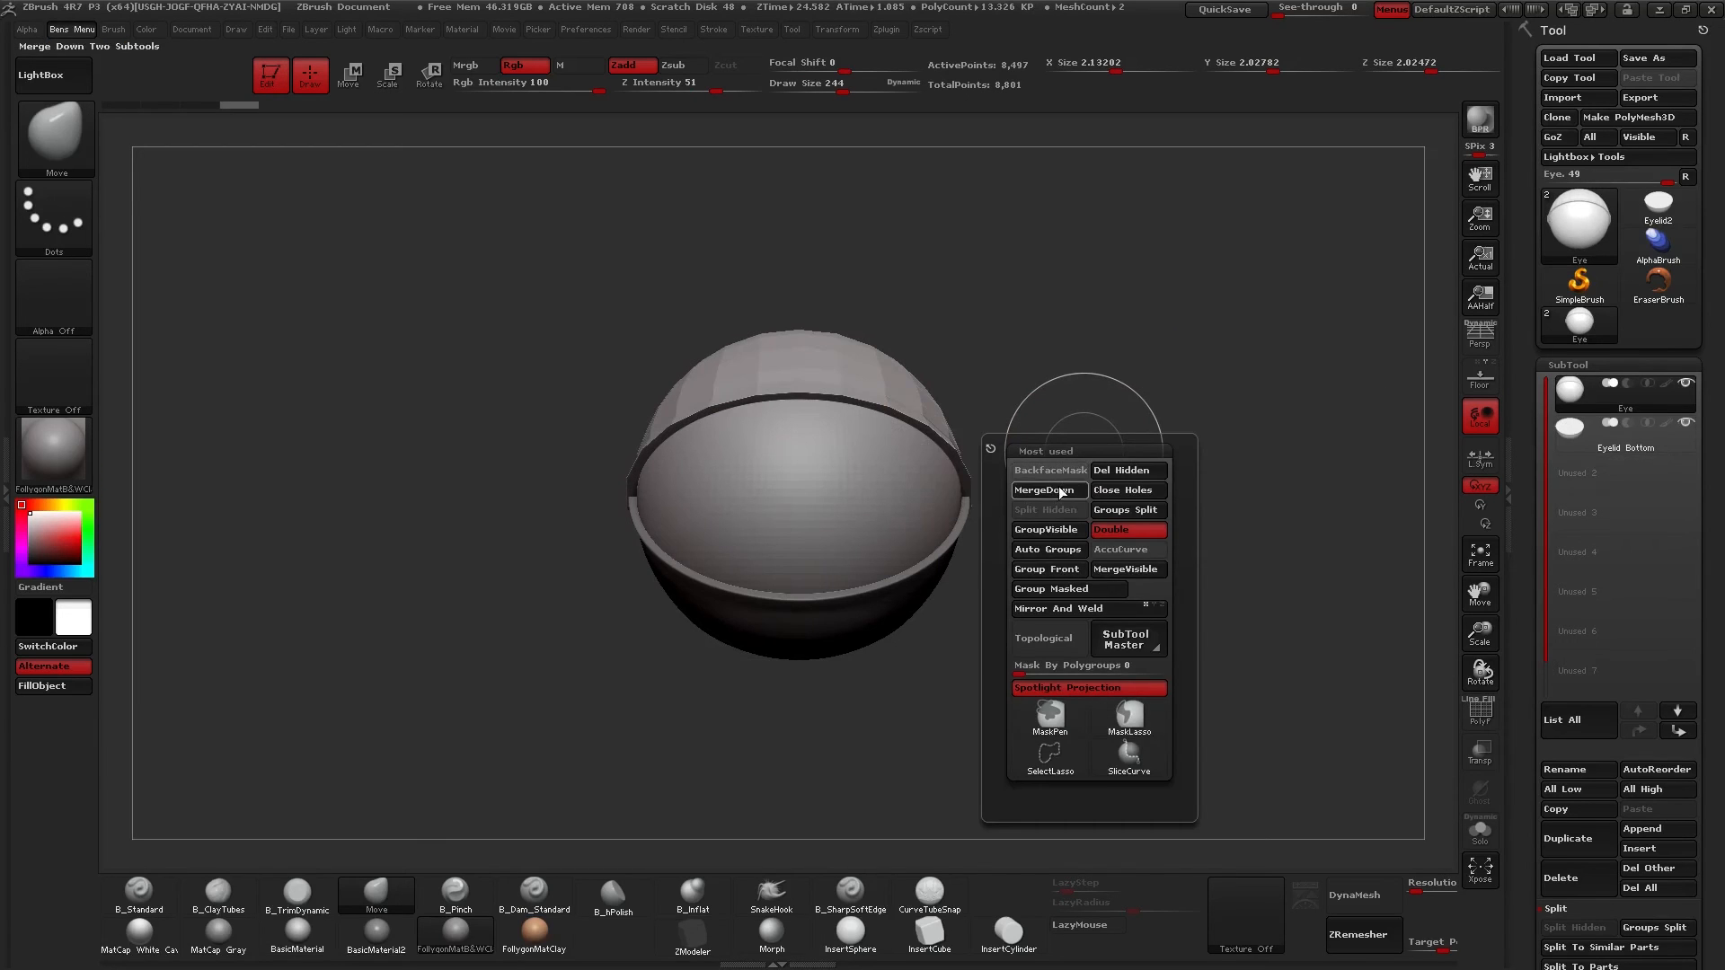
{"action": "left_click", "coordinate": [1058, 488]}
{"action": "left_click", "coordinate": [995, 527]}
Toggle Dynamic Subdiv on the merged eye and compare the smoothing of the lids from the side and front.
{"action": "left_click_drag", "start_coordinate": [1033, 513], "coordinate": [921, 530]}
{"action": "left_click_drag", "start_coordinate": [773, 532], "coordinate": [863, 537]}
{"action": "key", "text": "d"}
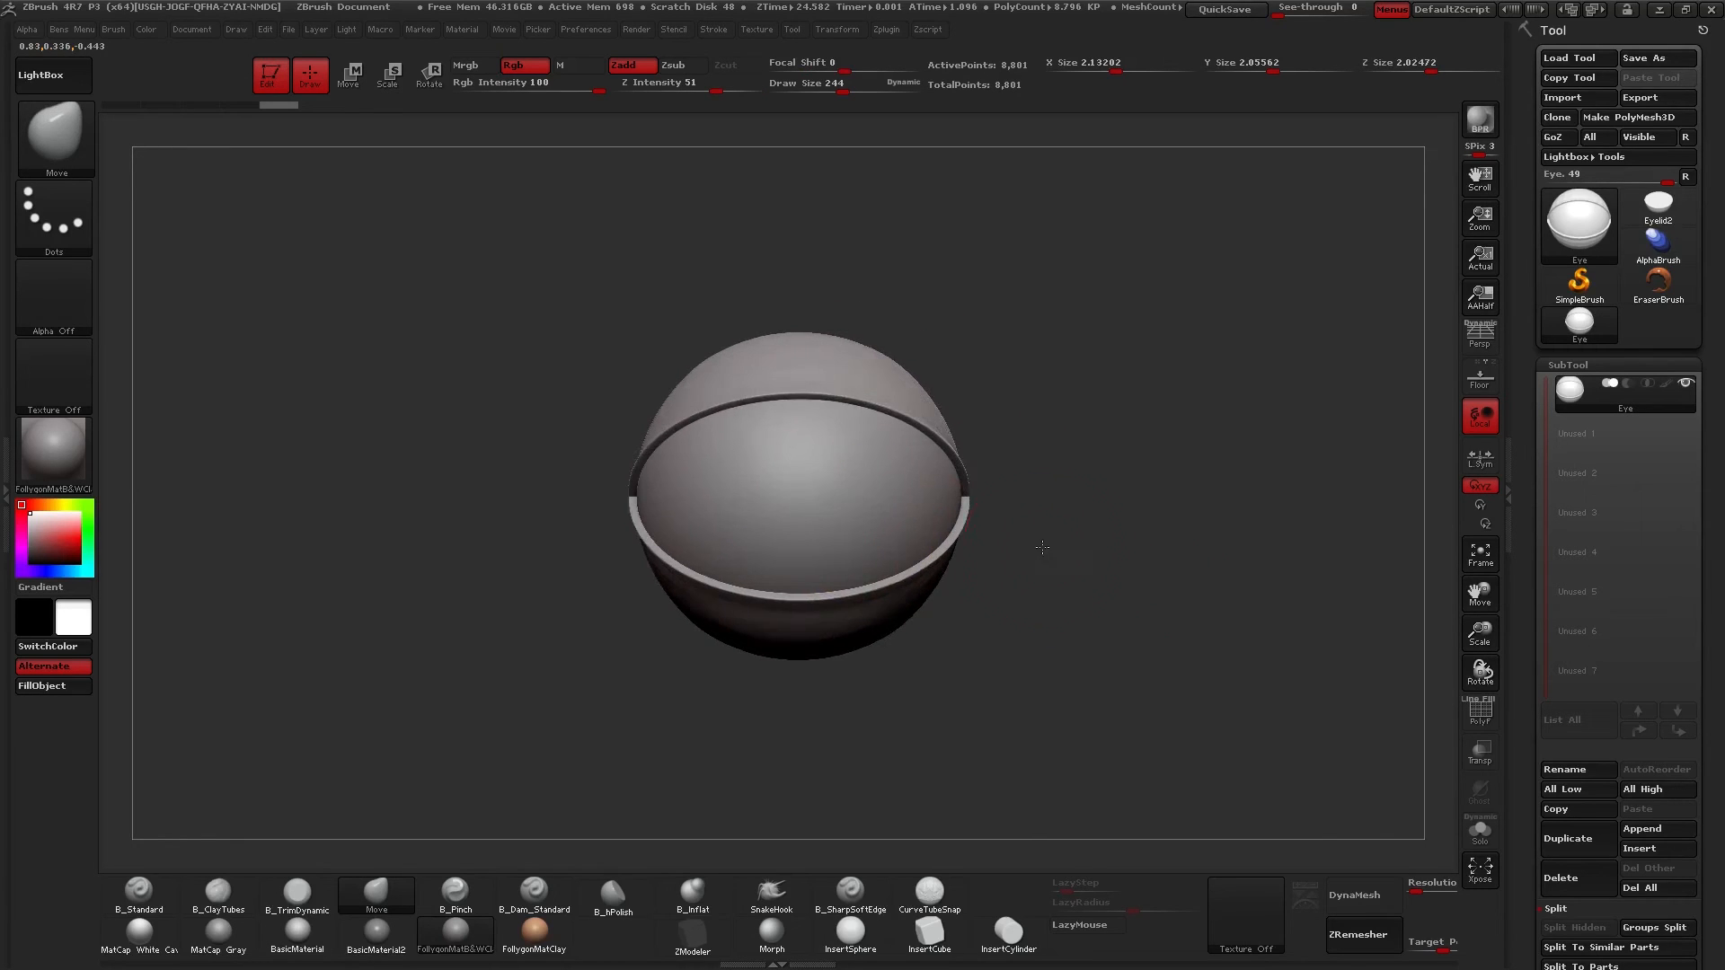
{"action": "left_click_drag", "start_coordinate": [1043, 547], "coordinate": [1103, 571]}
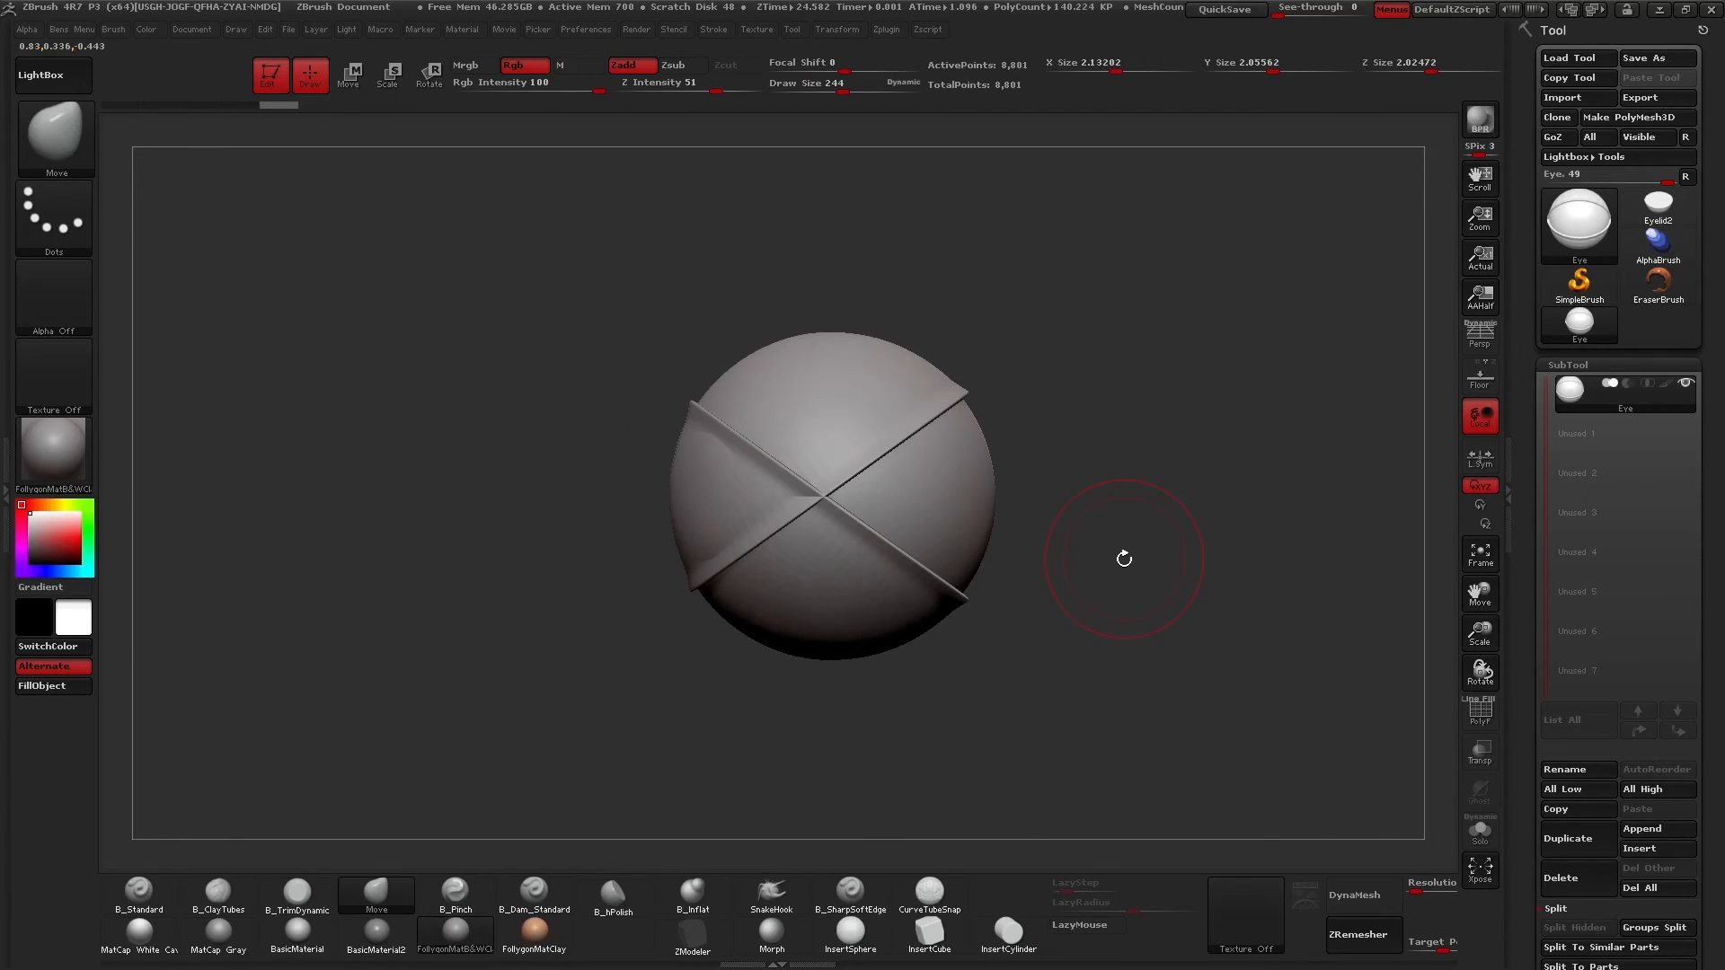
{"action": "key", "text": "shift+d"}
{"action": "key", "text": "d"}
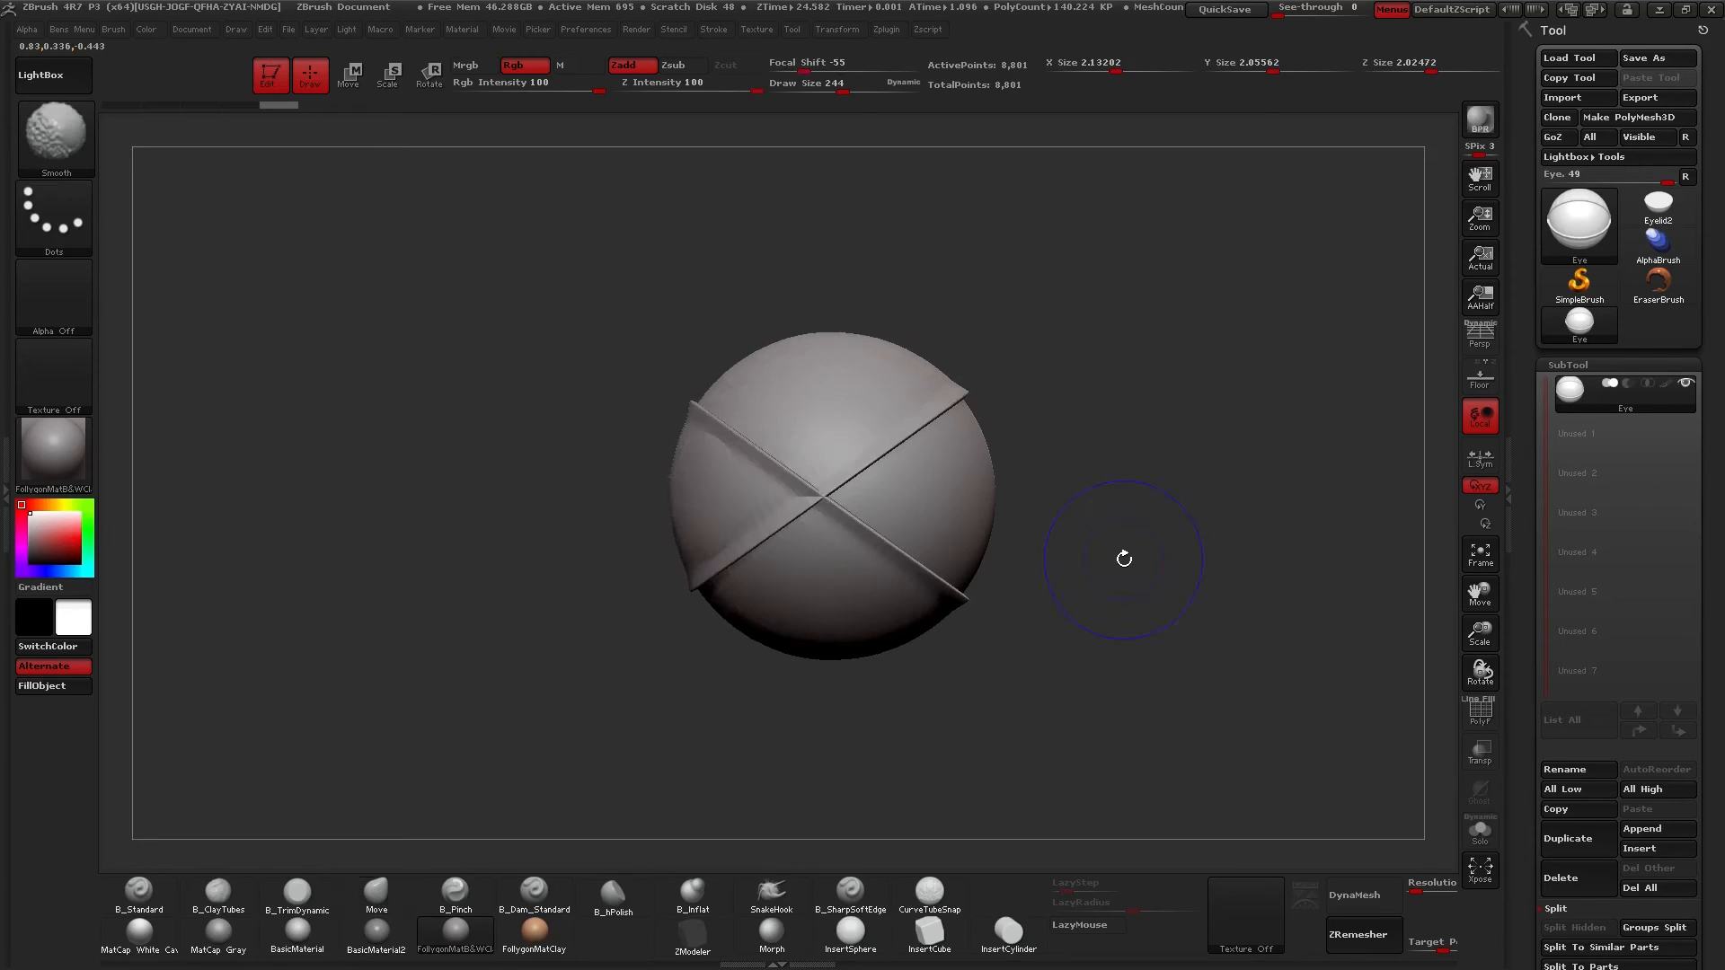
{"action": "key", "text": "shift"}
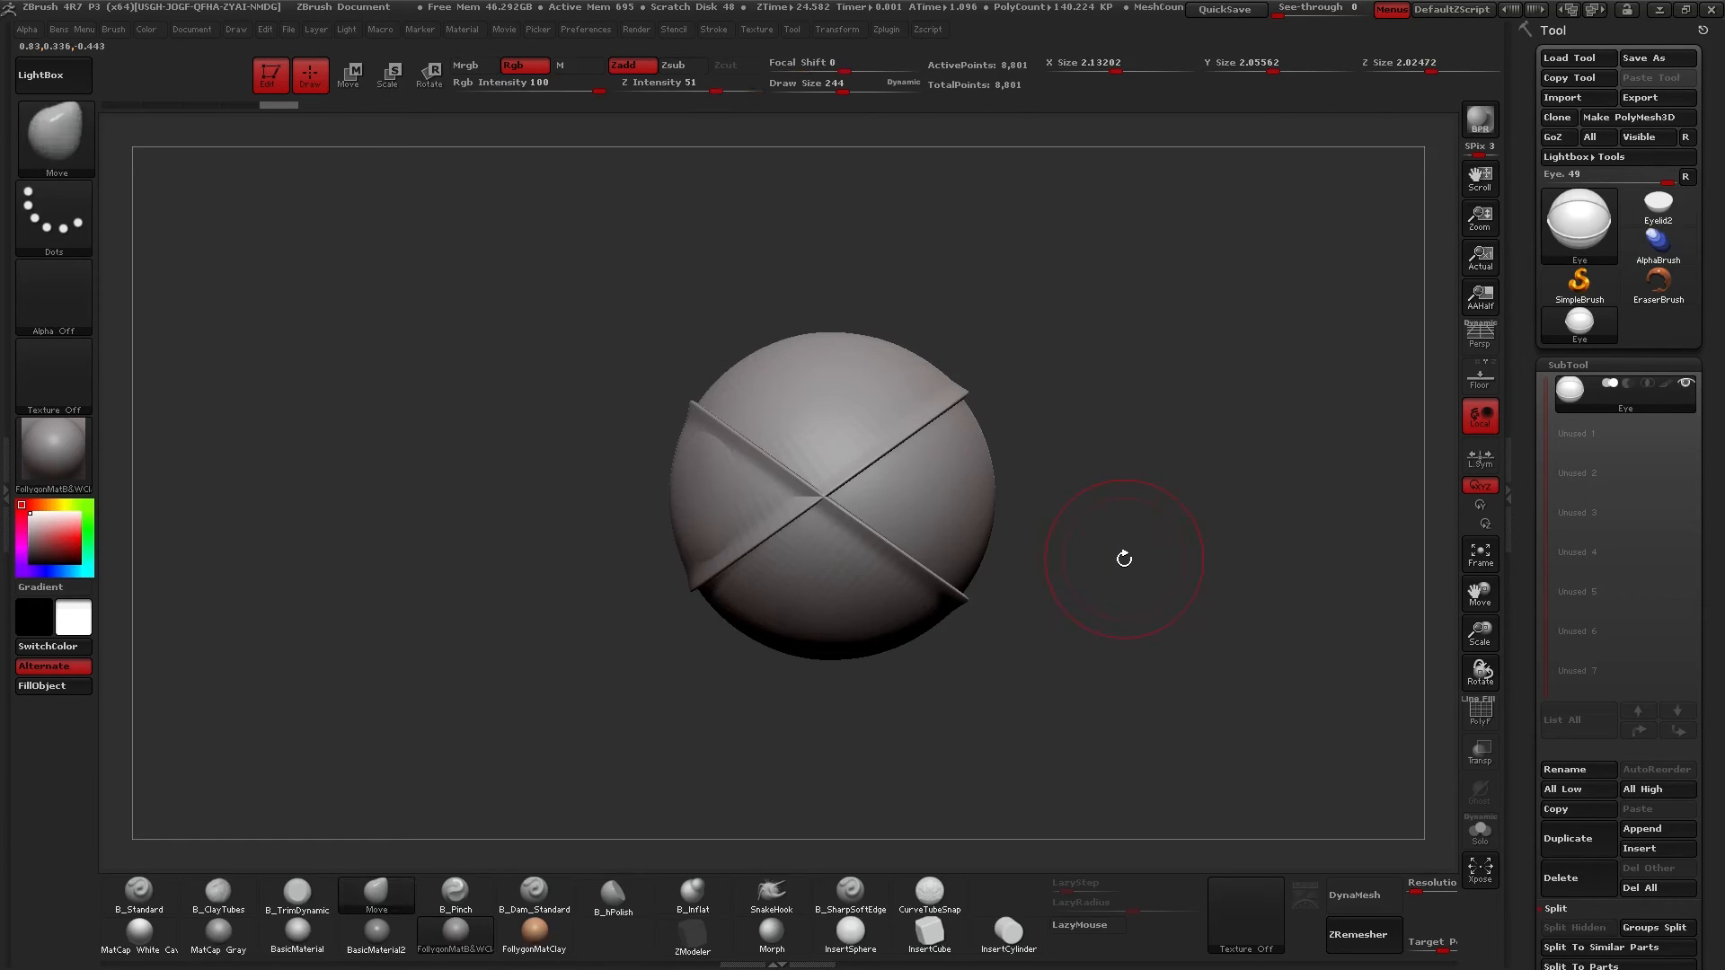
{"action": "left_click_drag", "start_coordinate": [1124, 559], "coordinate": [1055, 558]}
Mask the eyeball in Scale mode and enlarge both eyelids slightly with a horizontal transpose line.
{"action": "key", "text": "e"}
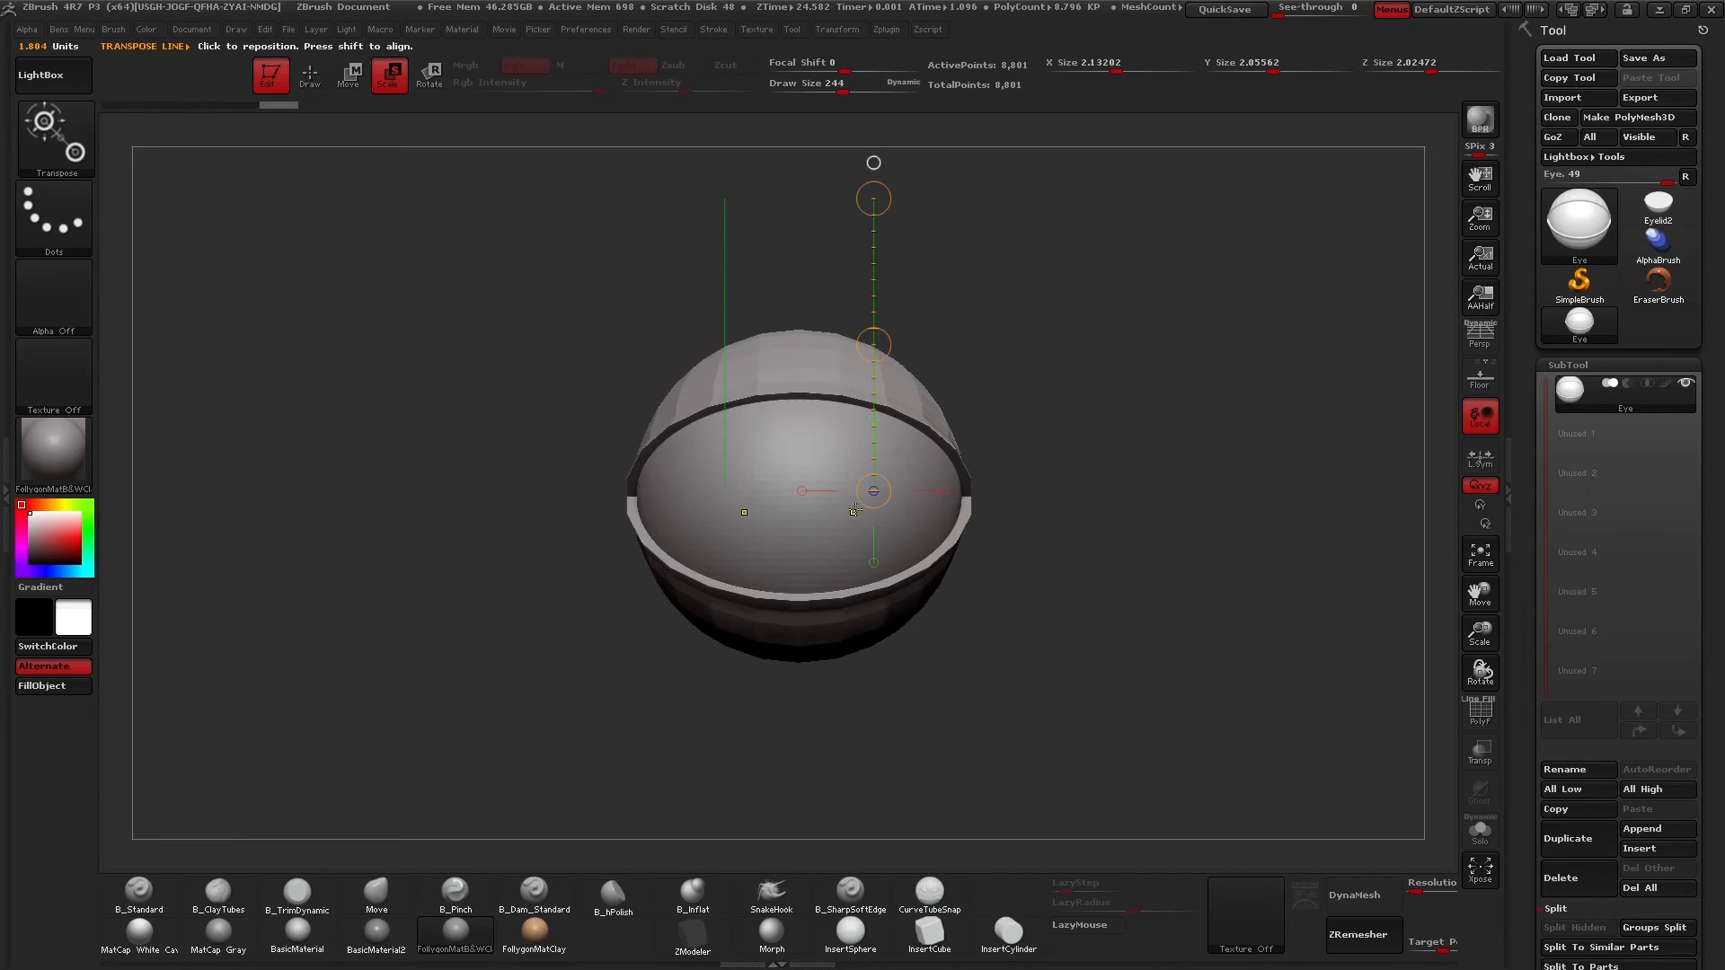
{"action": "left_click_drag", "start_coordinate": [846, 511], "coordinate": [892, 521], "text": "ctrl"}
{"action": "left_click", "coordinate": [1097, 526], "text": "ctrl"}
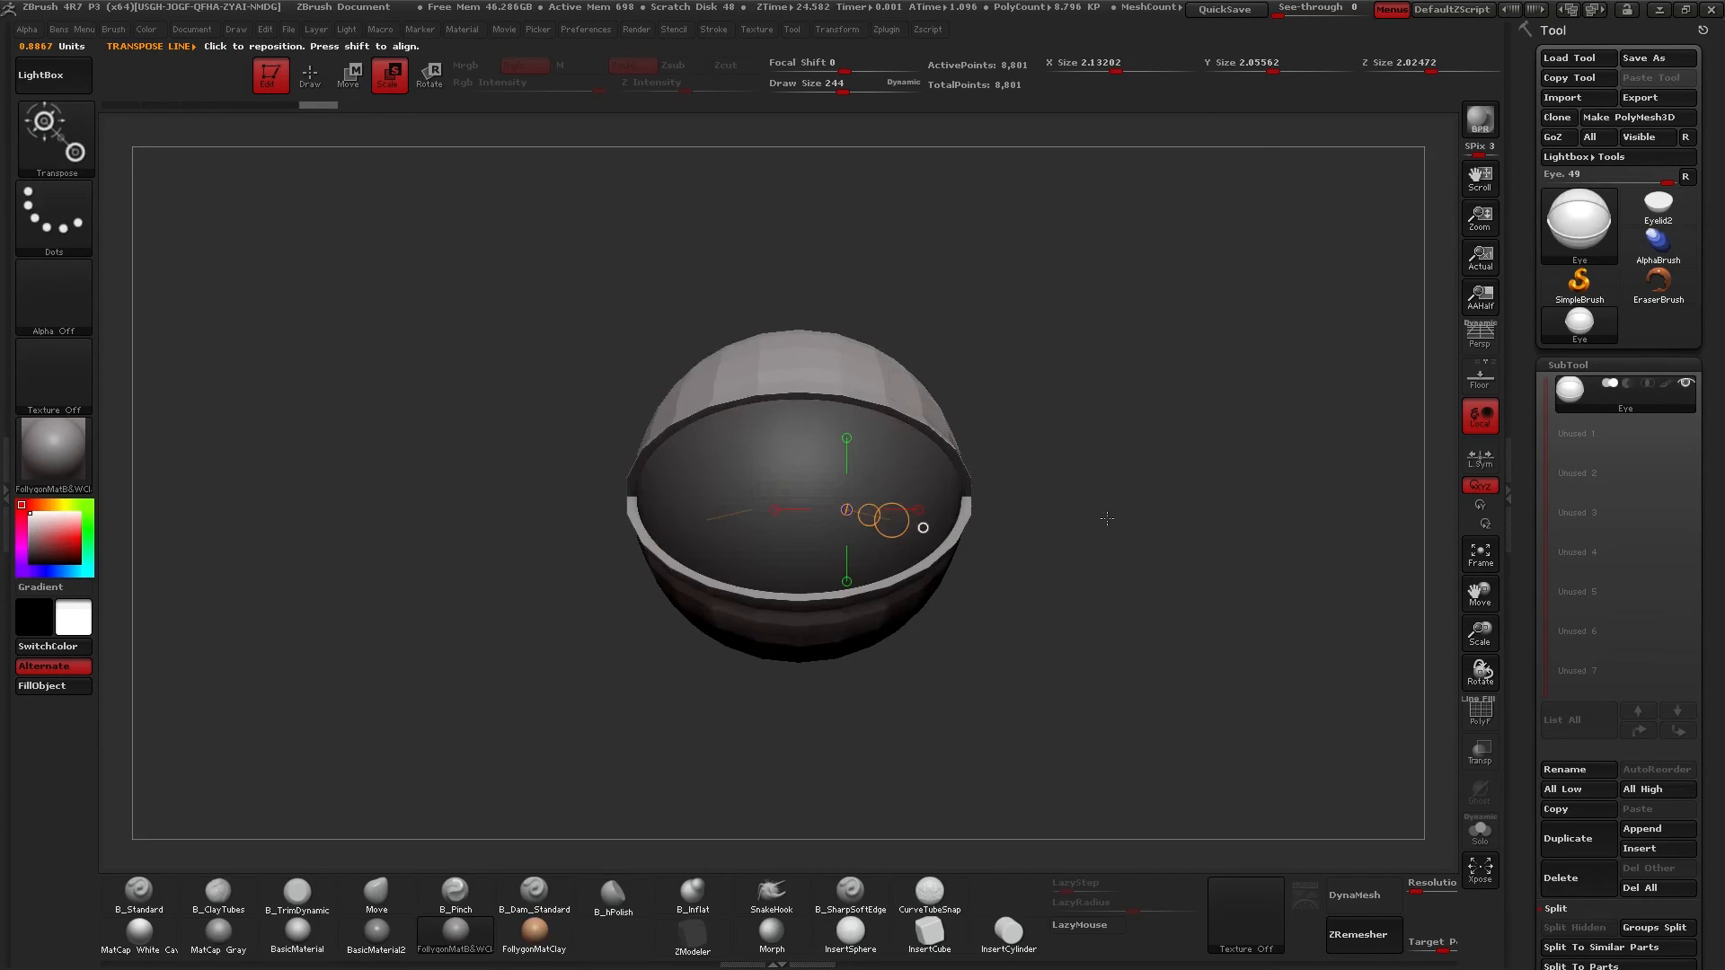
{"action": "left_click_drag", "start_coordinate": [872, 497], "coordinate": [1028, 497], "text": "shift"}
{"action": "left_click_drag", "start_coordinate": [1130, 563], "coordinate": [1082, 571]}
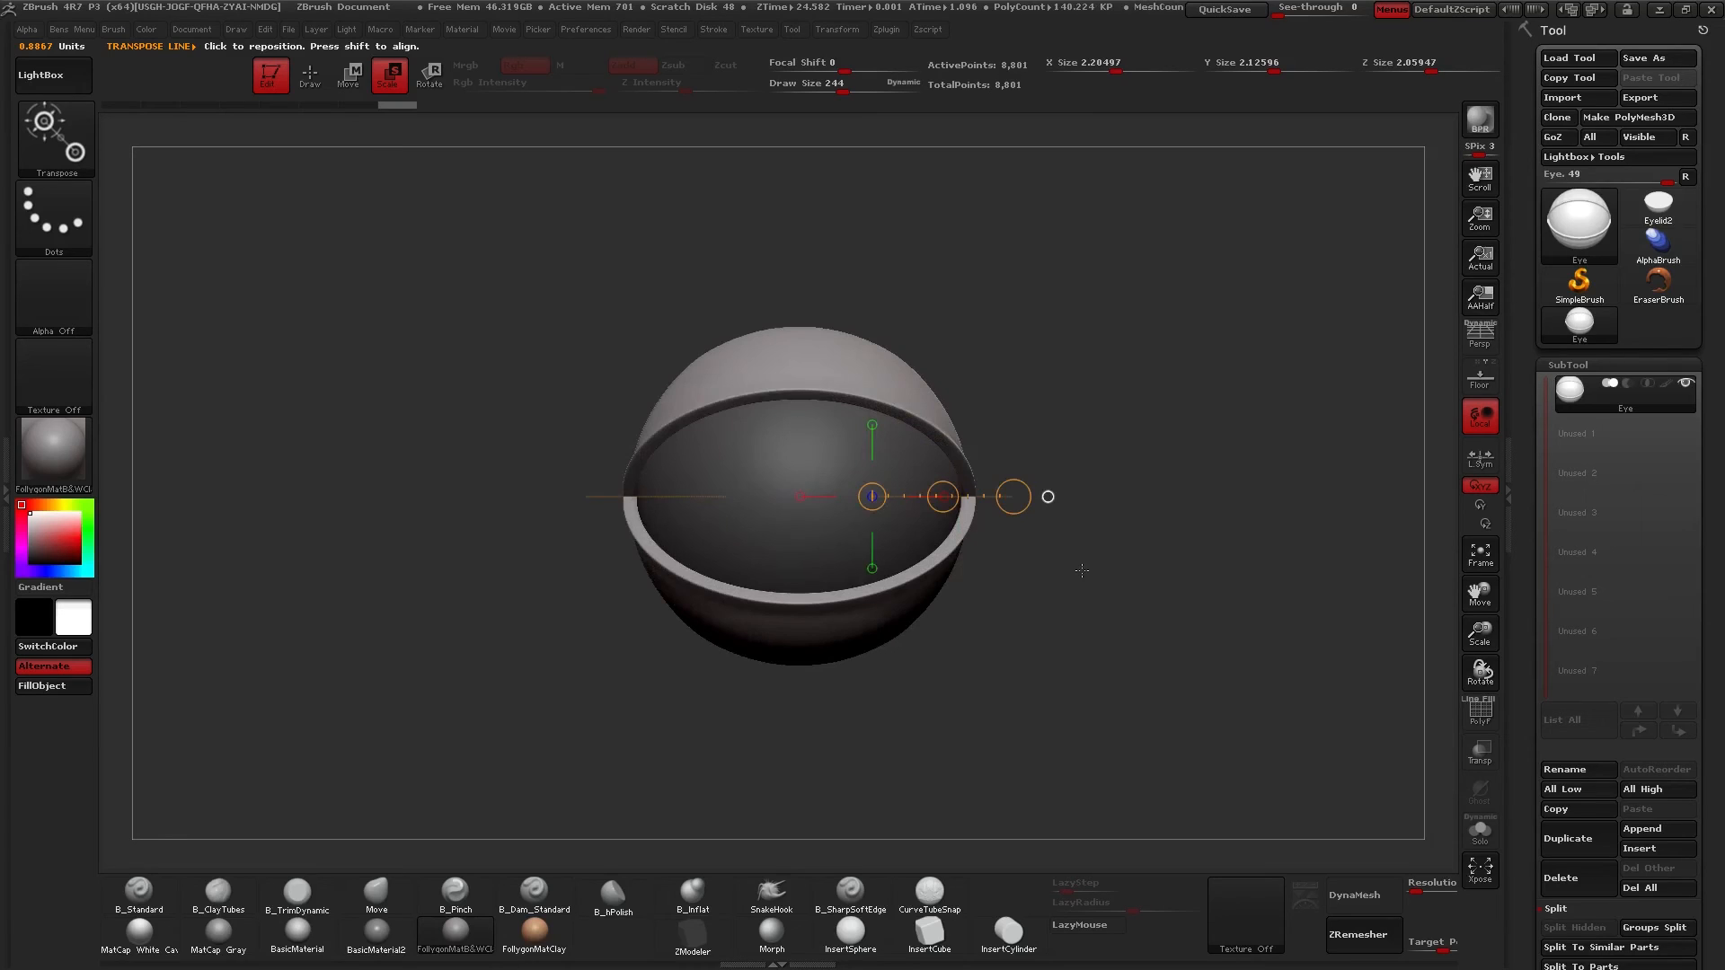
Undo the last eyelid enlargement and clear the mask on the merged eye.
{"action": "key", "text": "q"}
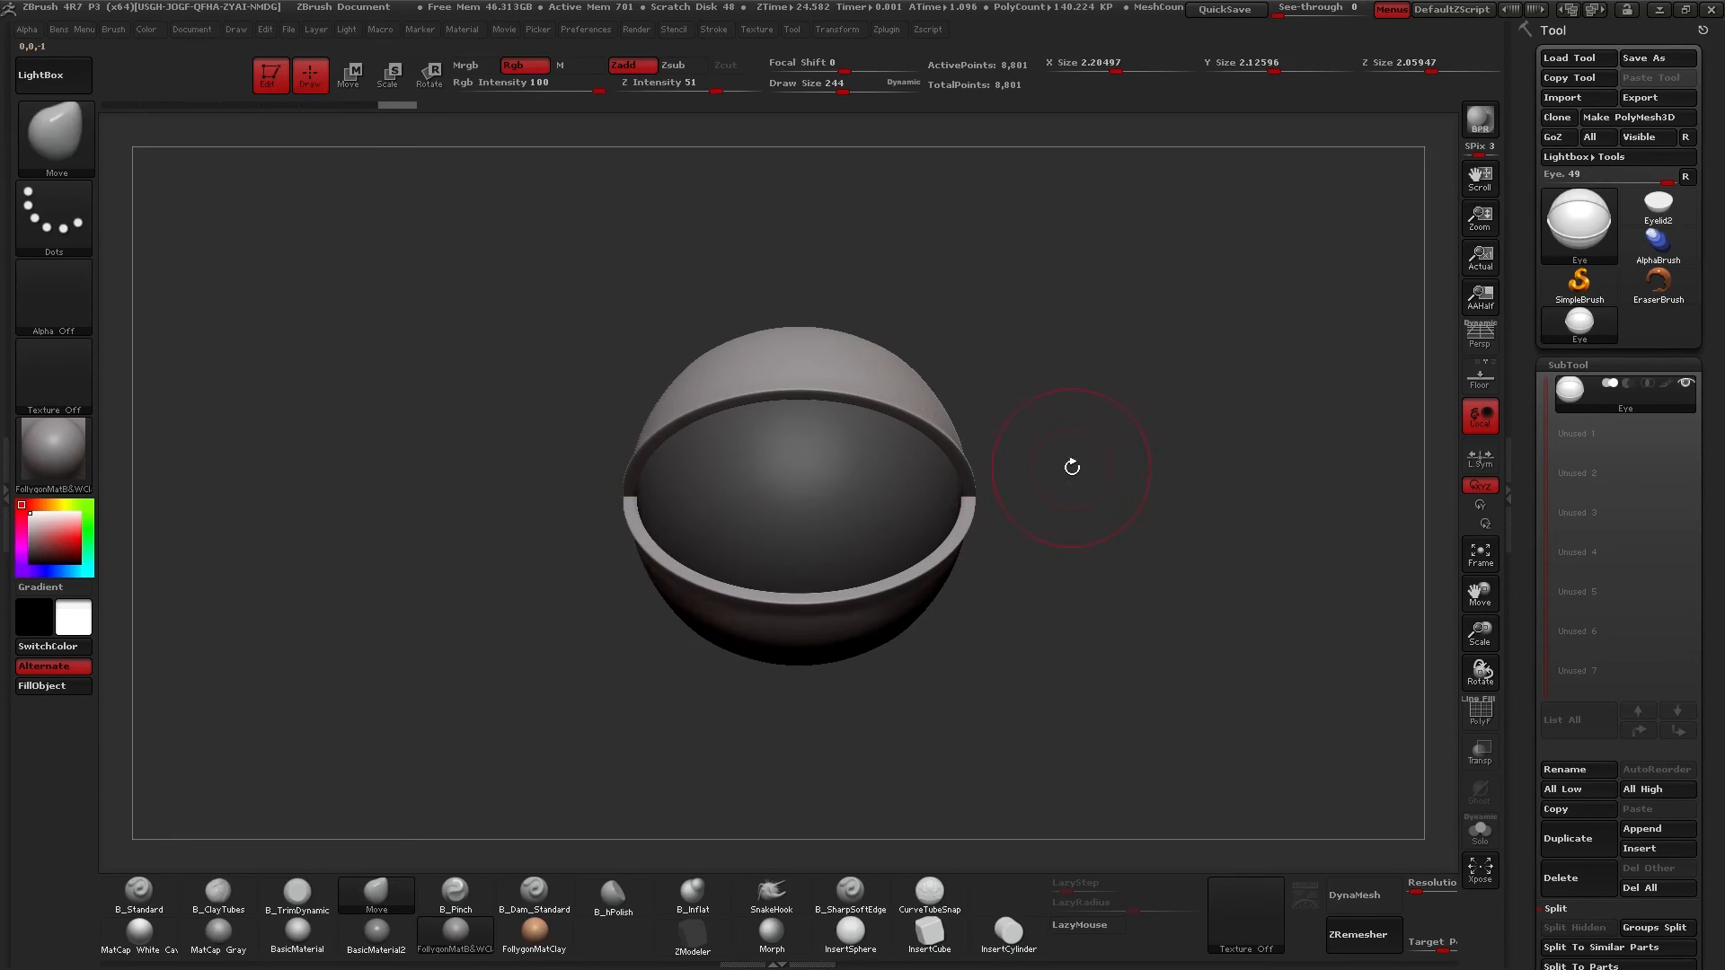
{"action": "key", "text": "ctrl+z"}
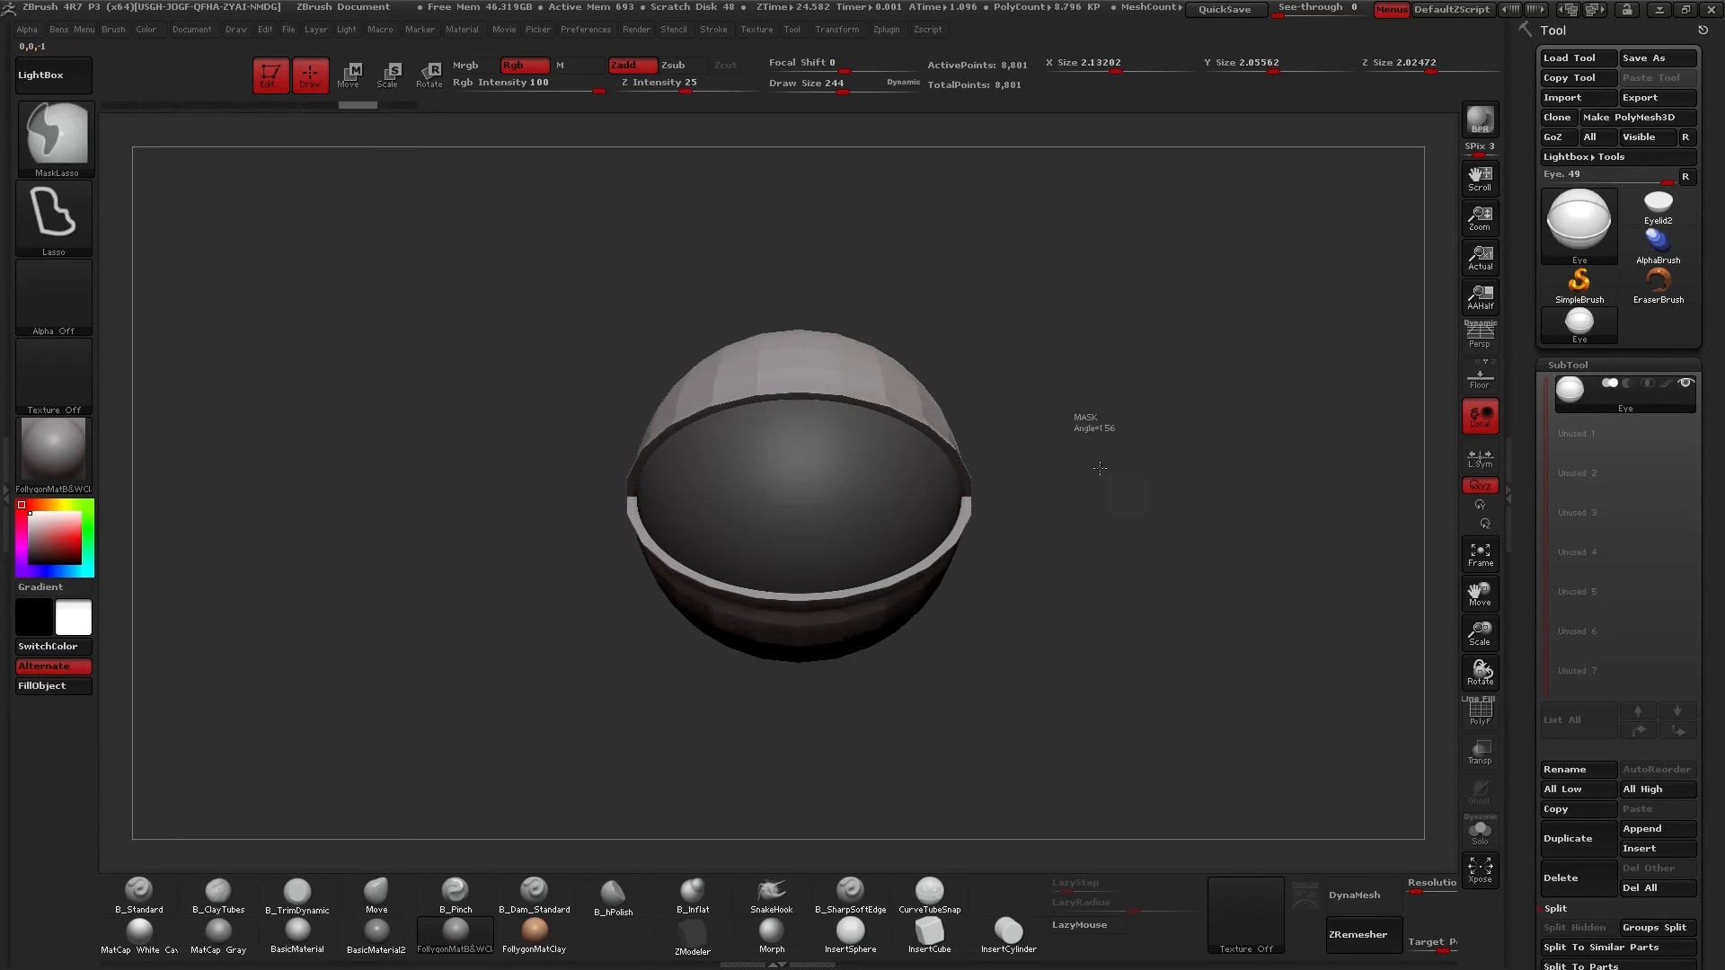
{"action": "left_click_drag", "start_coordinate": [1100, 468], "coordinate": [1119, 499], "text": "ctrl"}
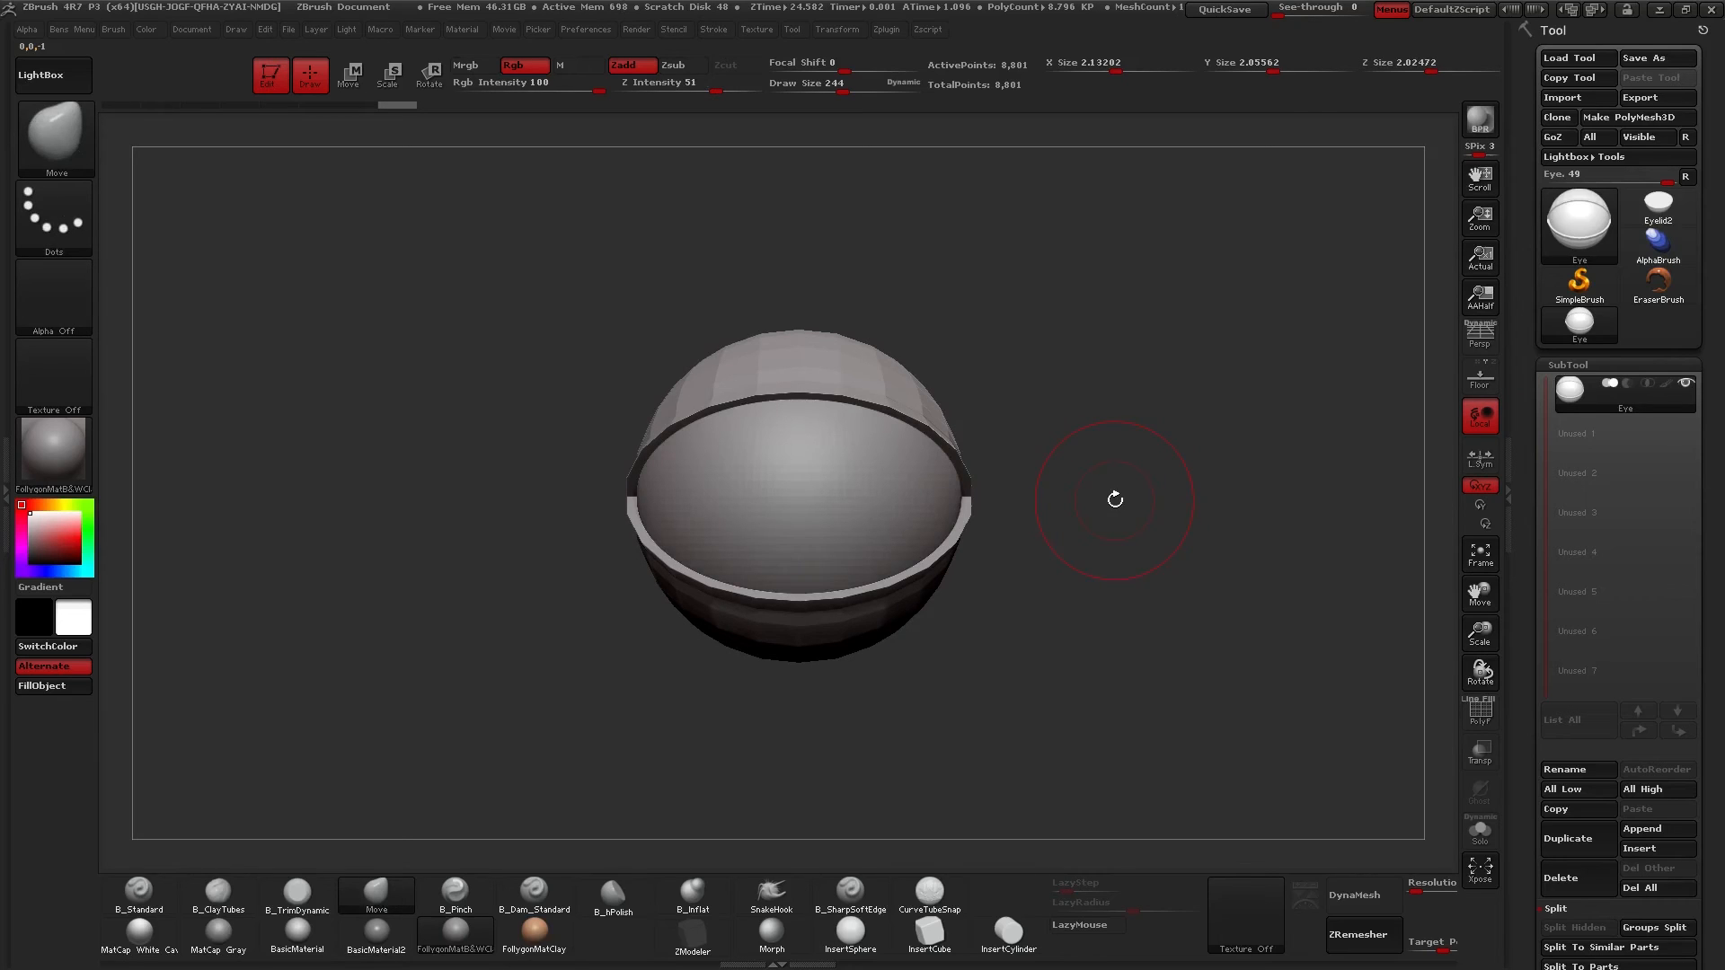
Mask only the eyeball again, scale both eyelids up slightly around it with a horizontal transpose line, and clear the mask.
{"action": "key", "text": "e"}
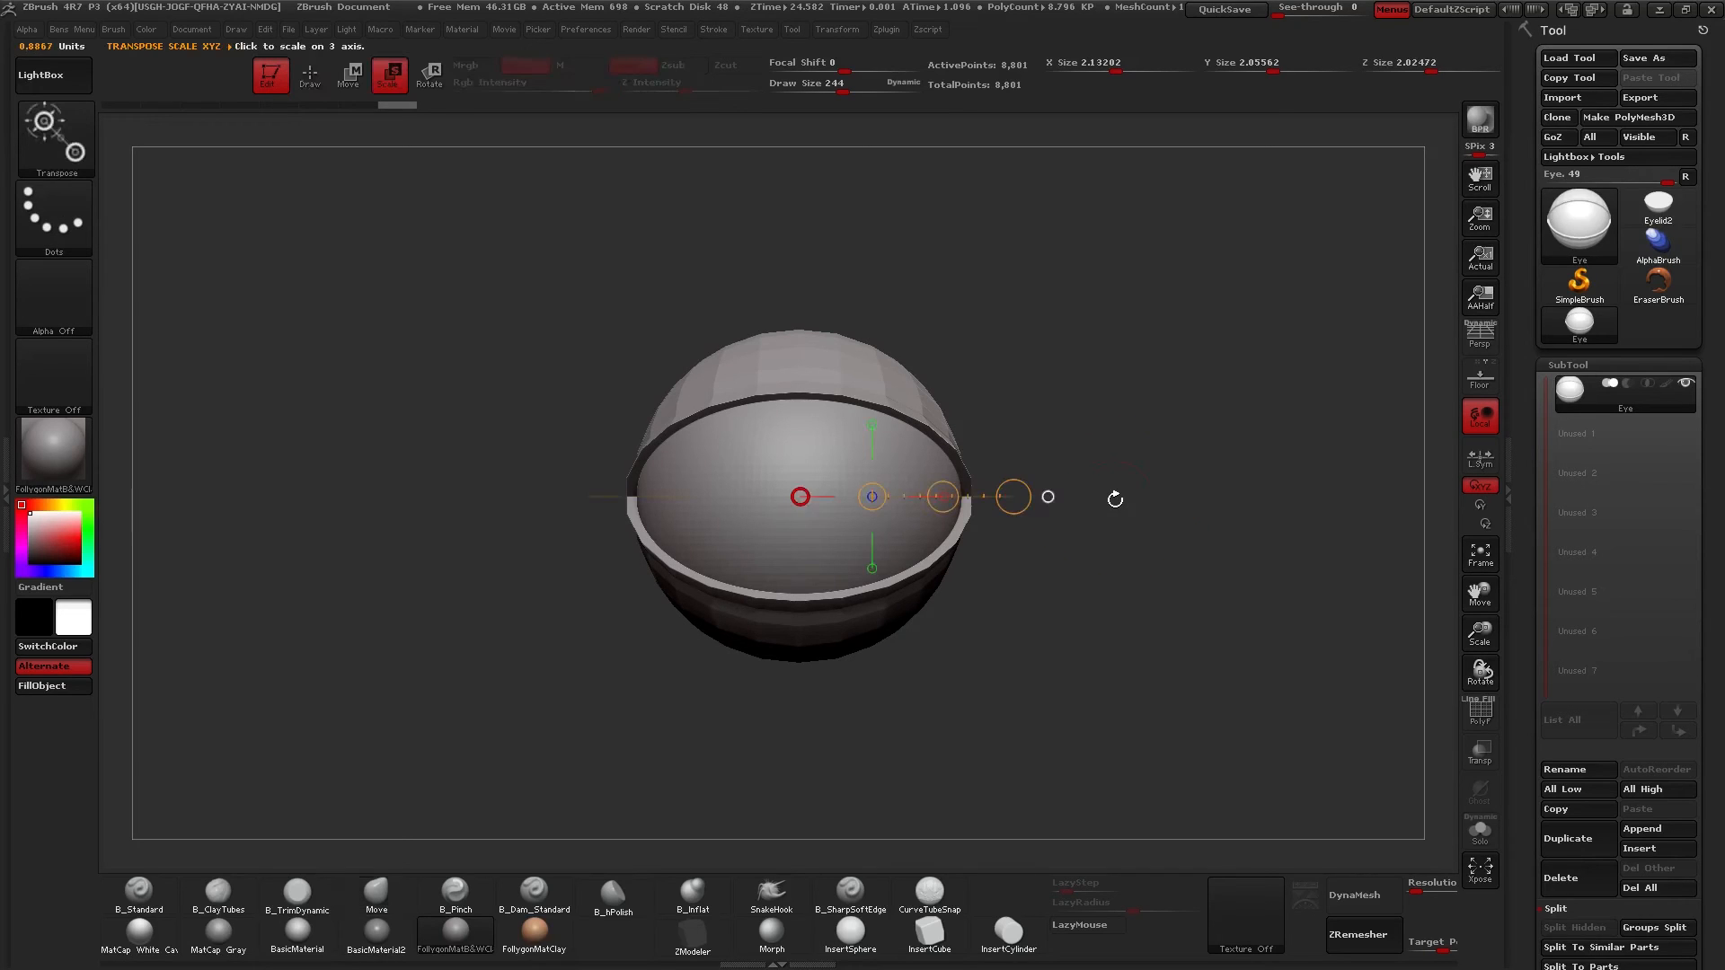
{"action": "left_click", "coordinate": [860, 473], "text": "ctrl"}
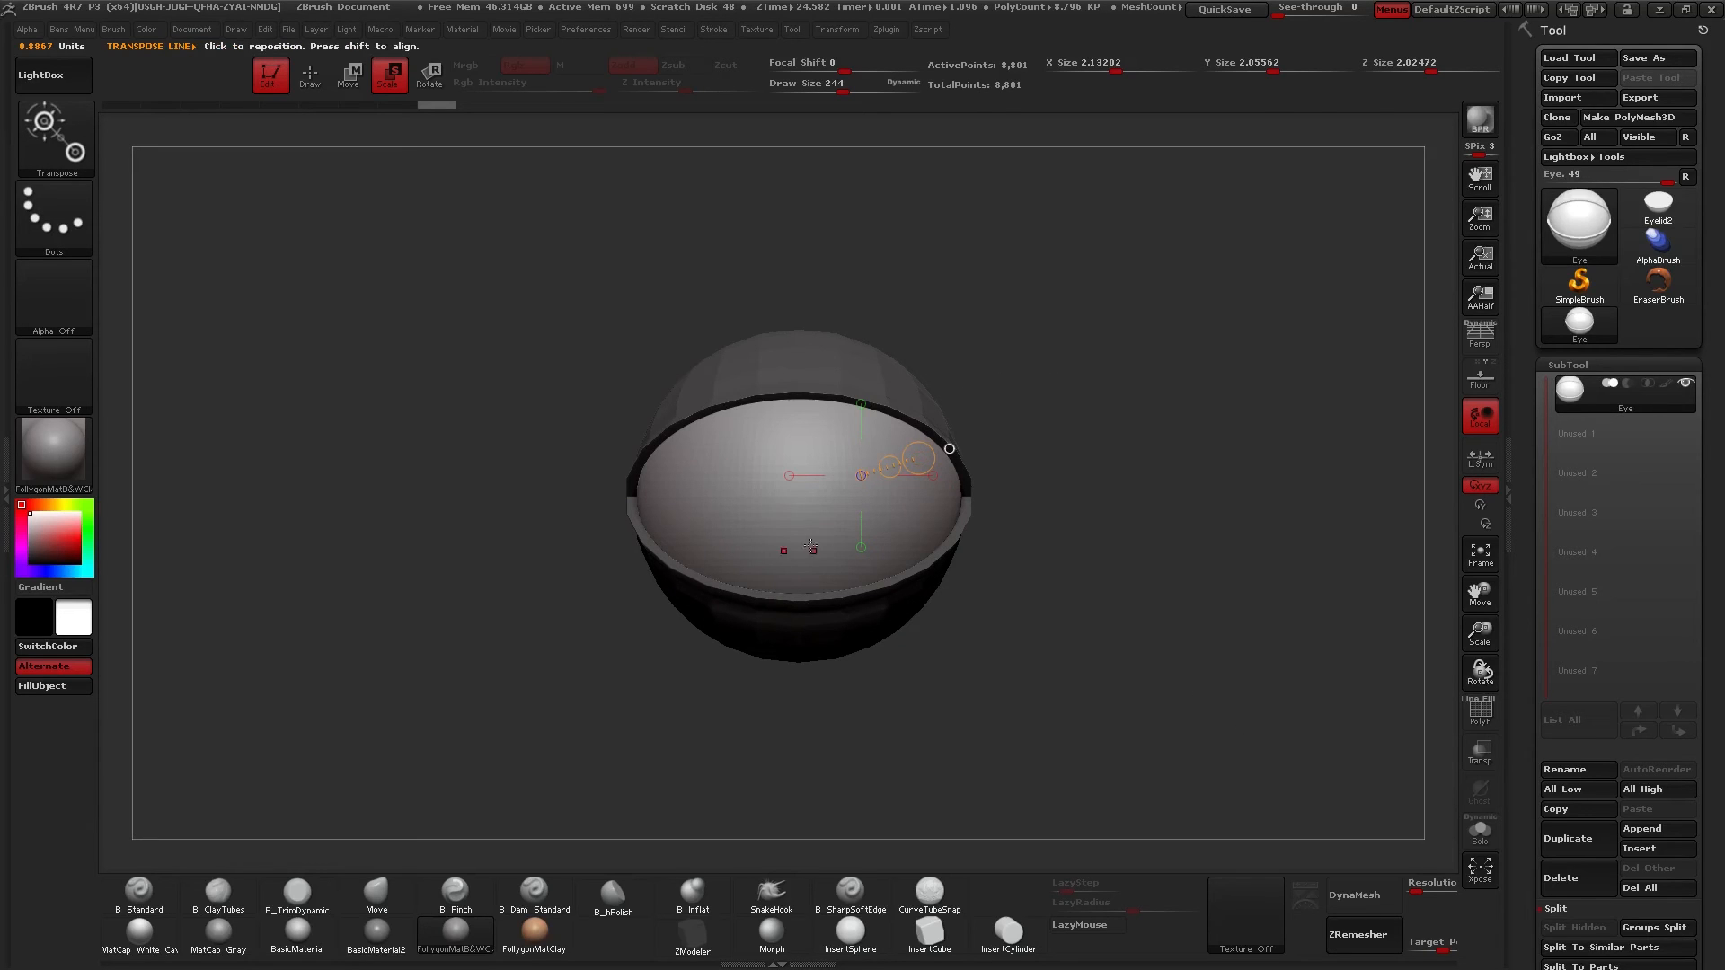
{"action": "left_click", "coordinate": [1116, 476], "text": "ctrl"}
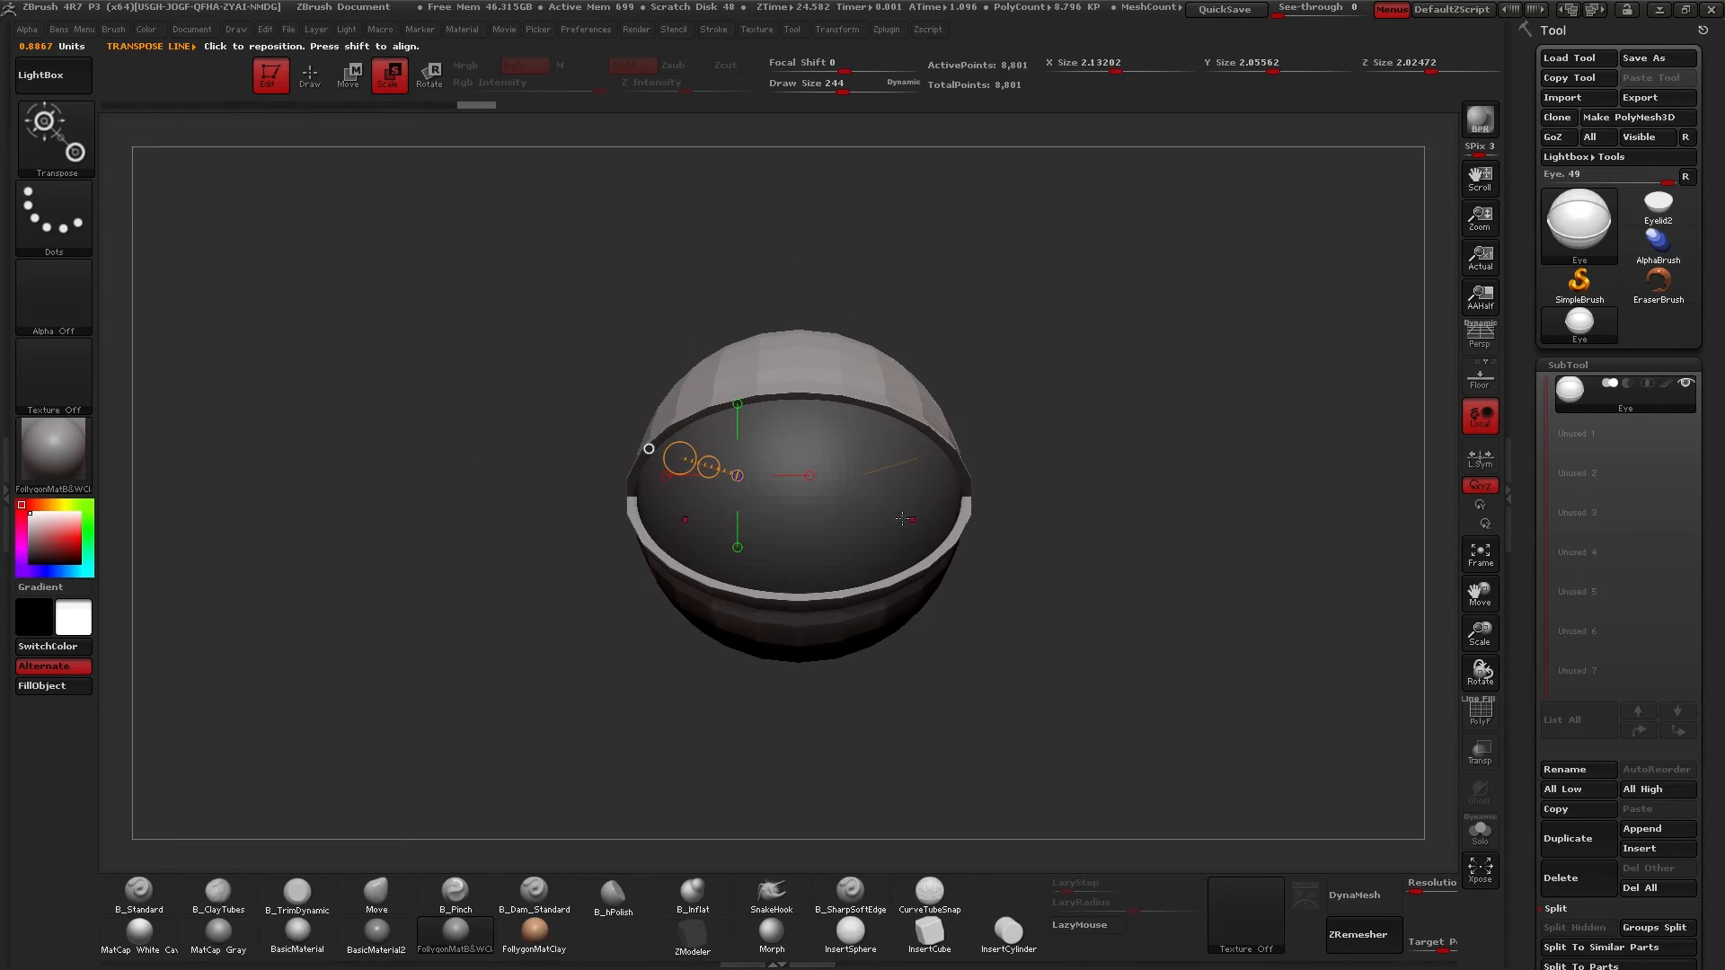
{"action": "left_click_drag", "start_coordinate": [919, 459], "coordinate": [953, 446]}
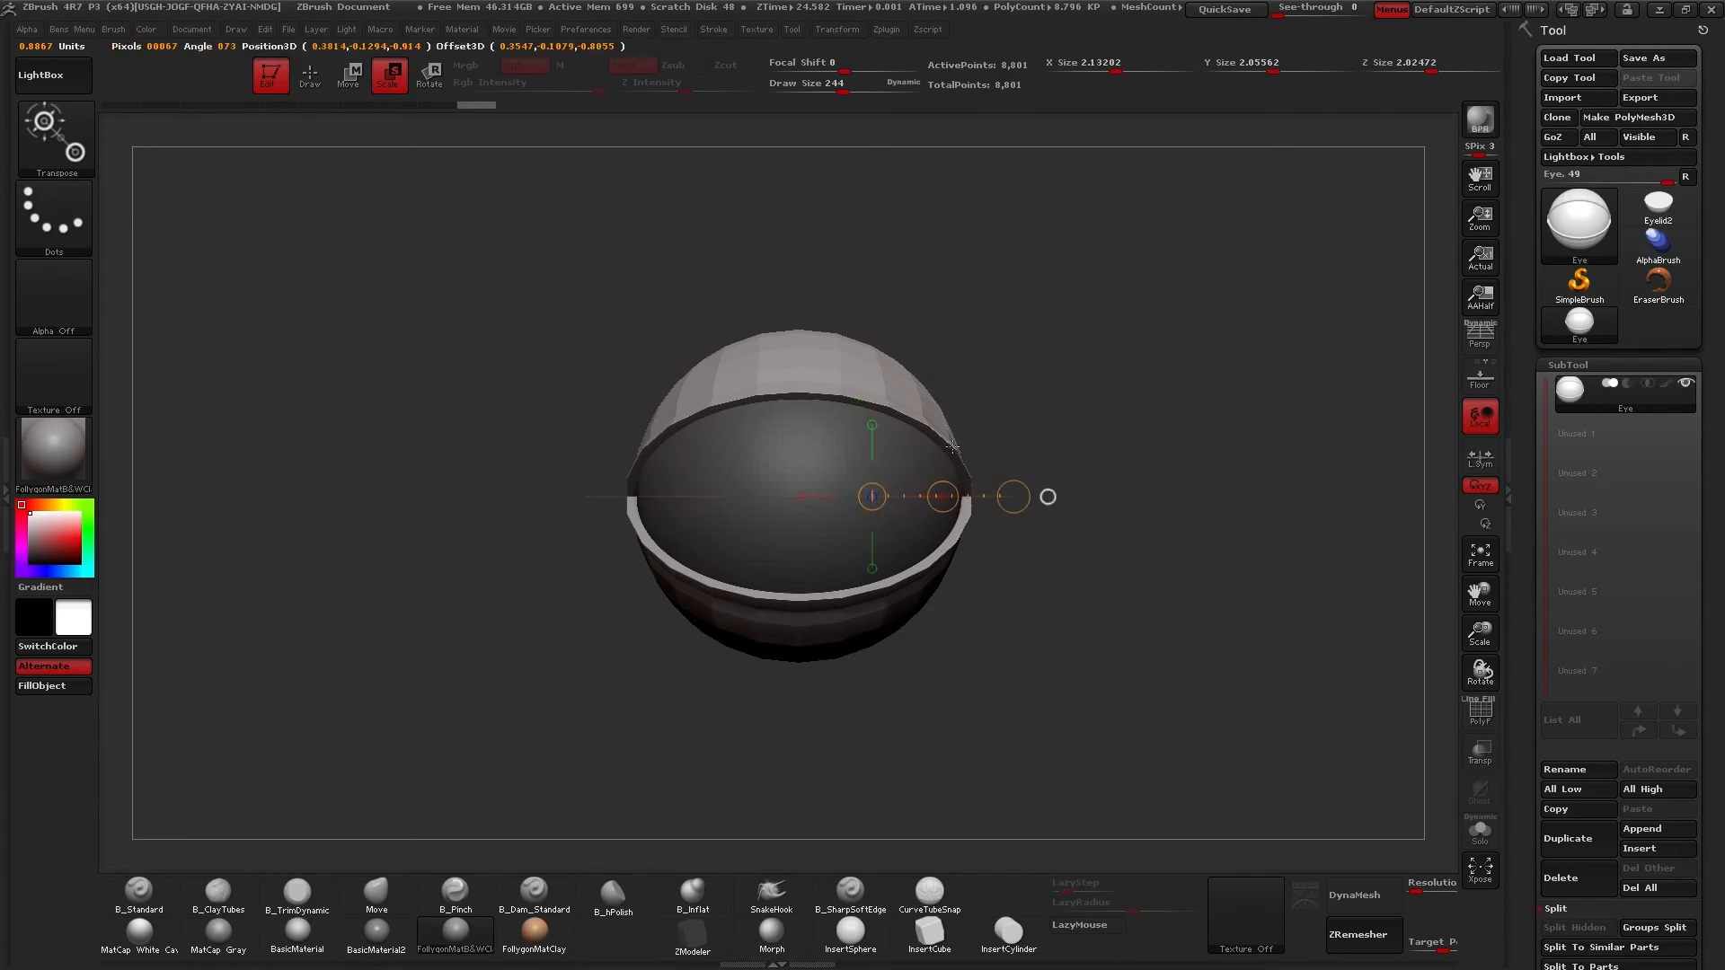
{"action": "left_click_drag", "start_coordinate": [1048, 496], "coordinate": [1030, 496]}
{"action": "mouse_move", "coordinate": [1056, 431]}
{"action": "left_mouse_down"}
{"action": "mouse_move", "coordinate": [1105, 468]}
{"action": "mouse_move", "coordinate": [1024, 433]}
{"action": "left_mouse_up"}
{"action": "key", "text": "q"}
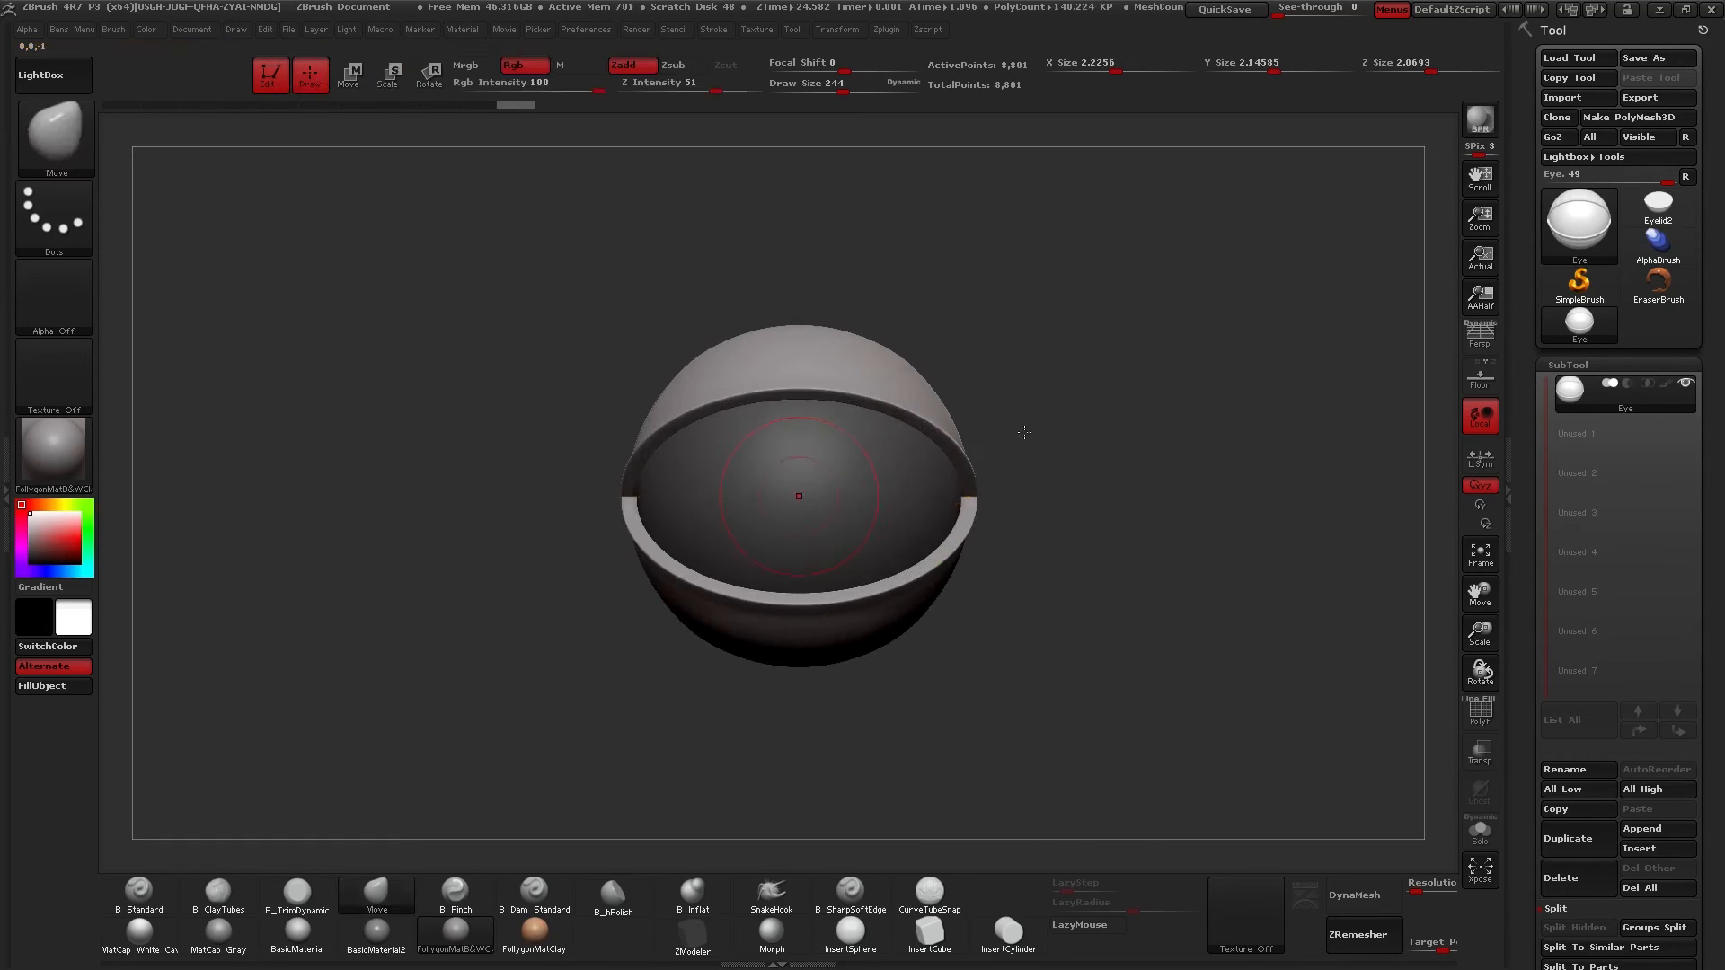
{"action": "left_click_drag", "start_coordinate": [1186, 656], "coordinate": [1143, 652], "text": "ctrl"}
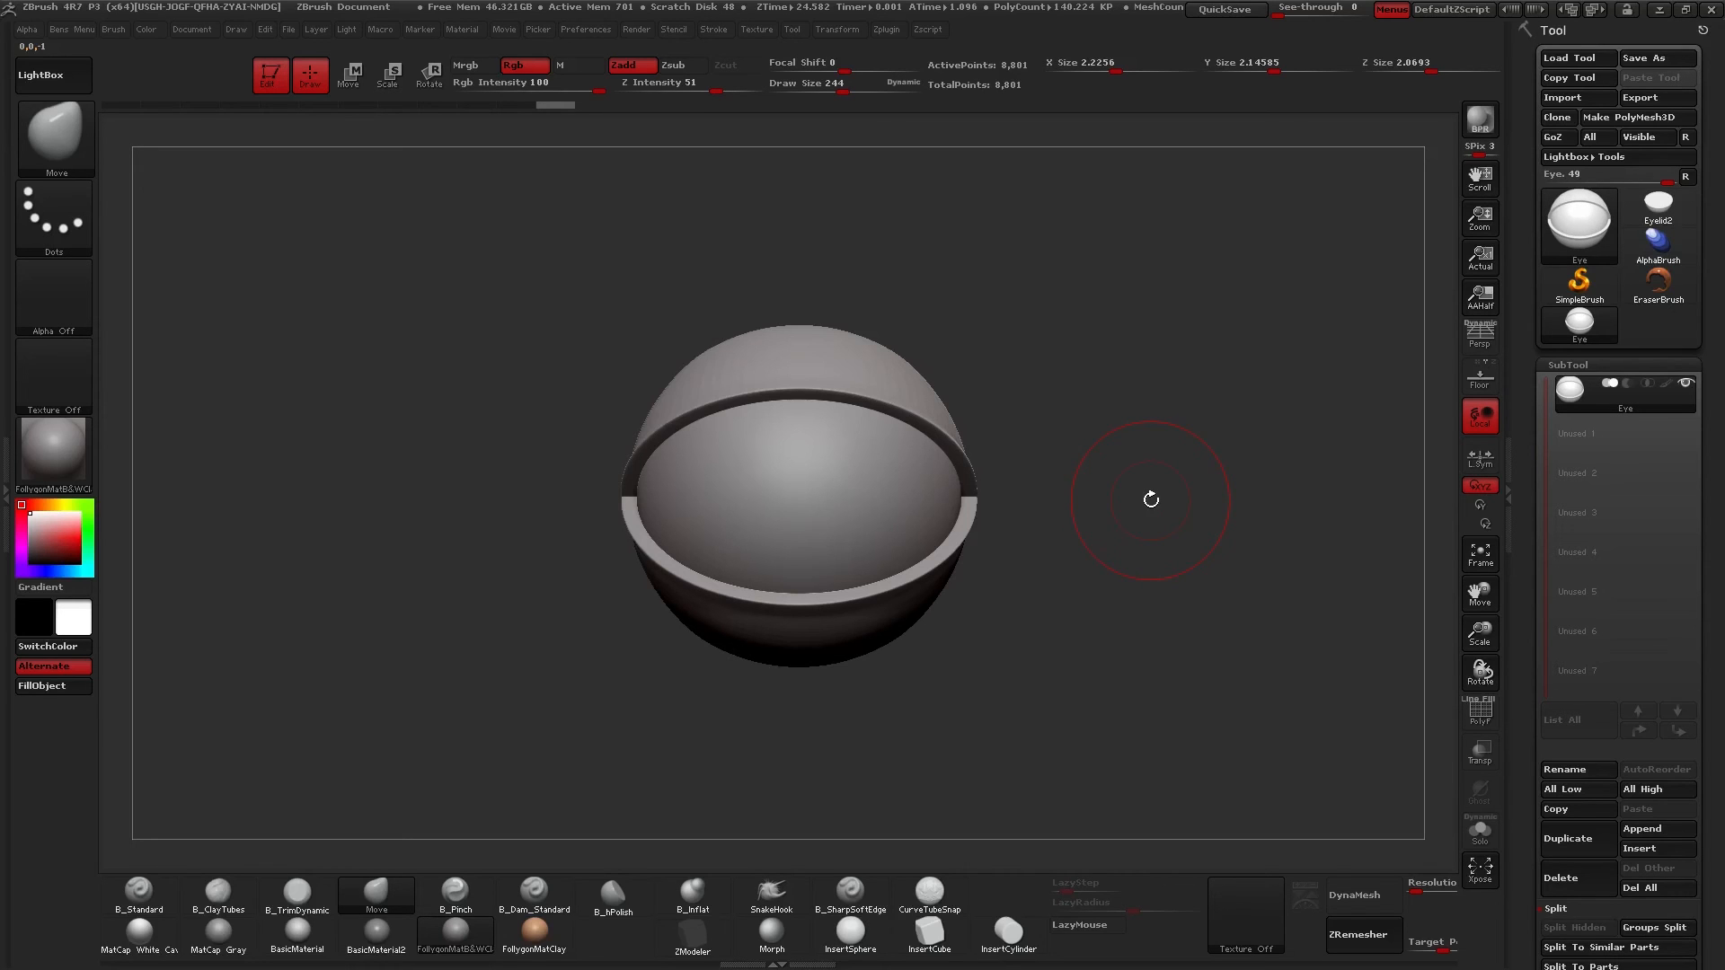
Create a new InsertMesh brush from the finished eye and save the brush to disk as InsertEyeMeshBrush.
{"action": "key", "text": "b"}
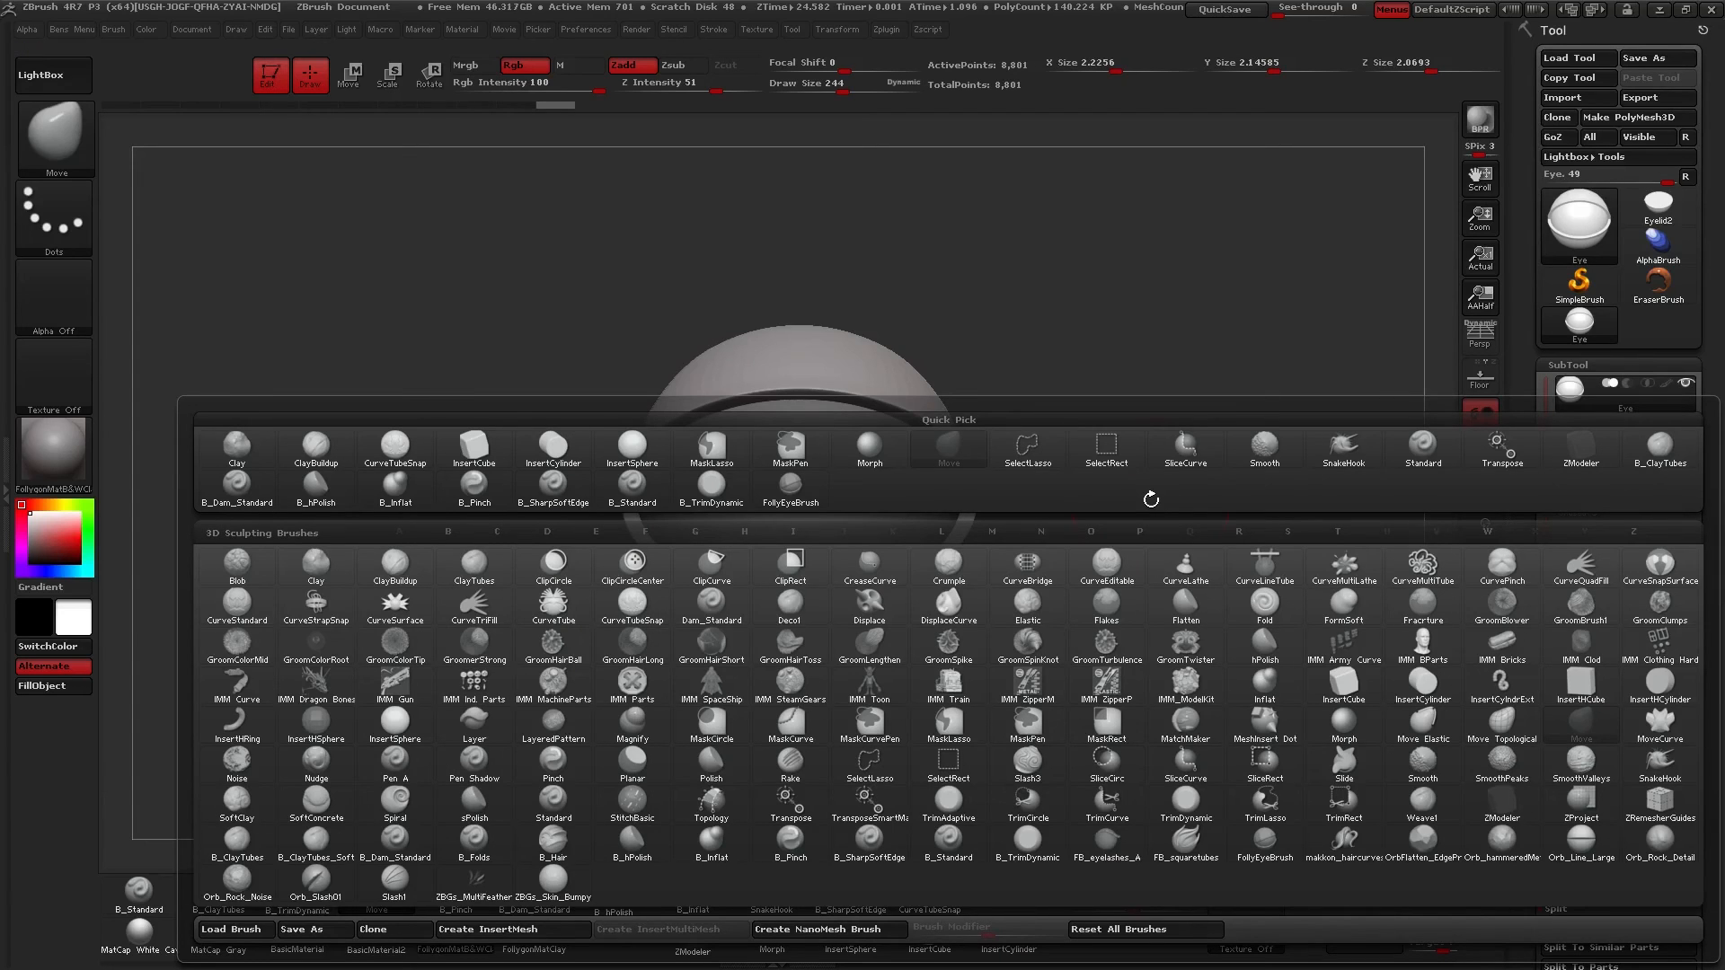
{"action": "left_click", "coordinate": [558, 935]}
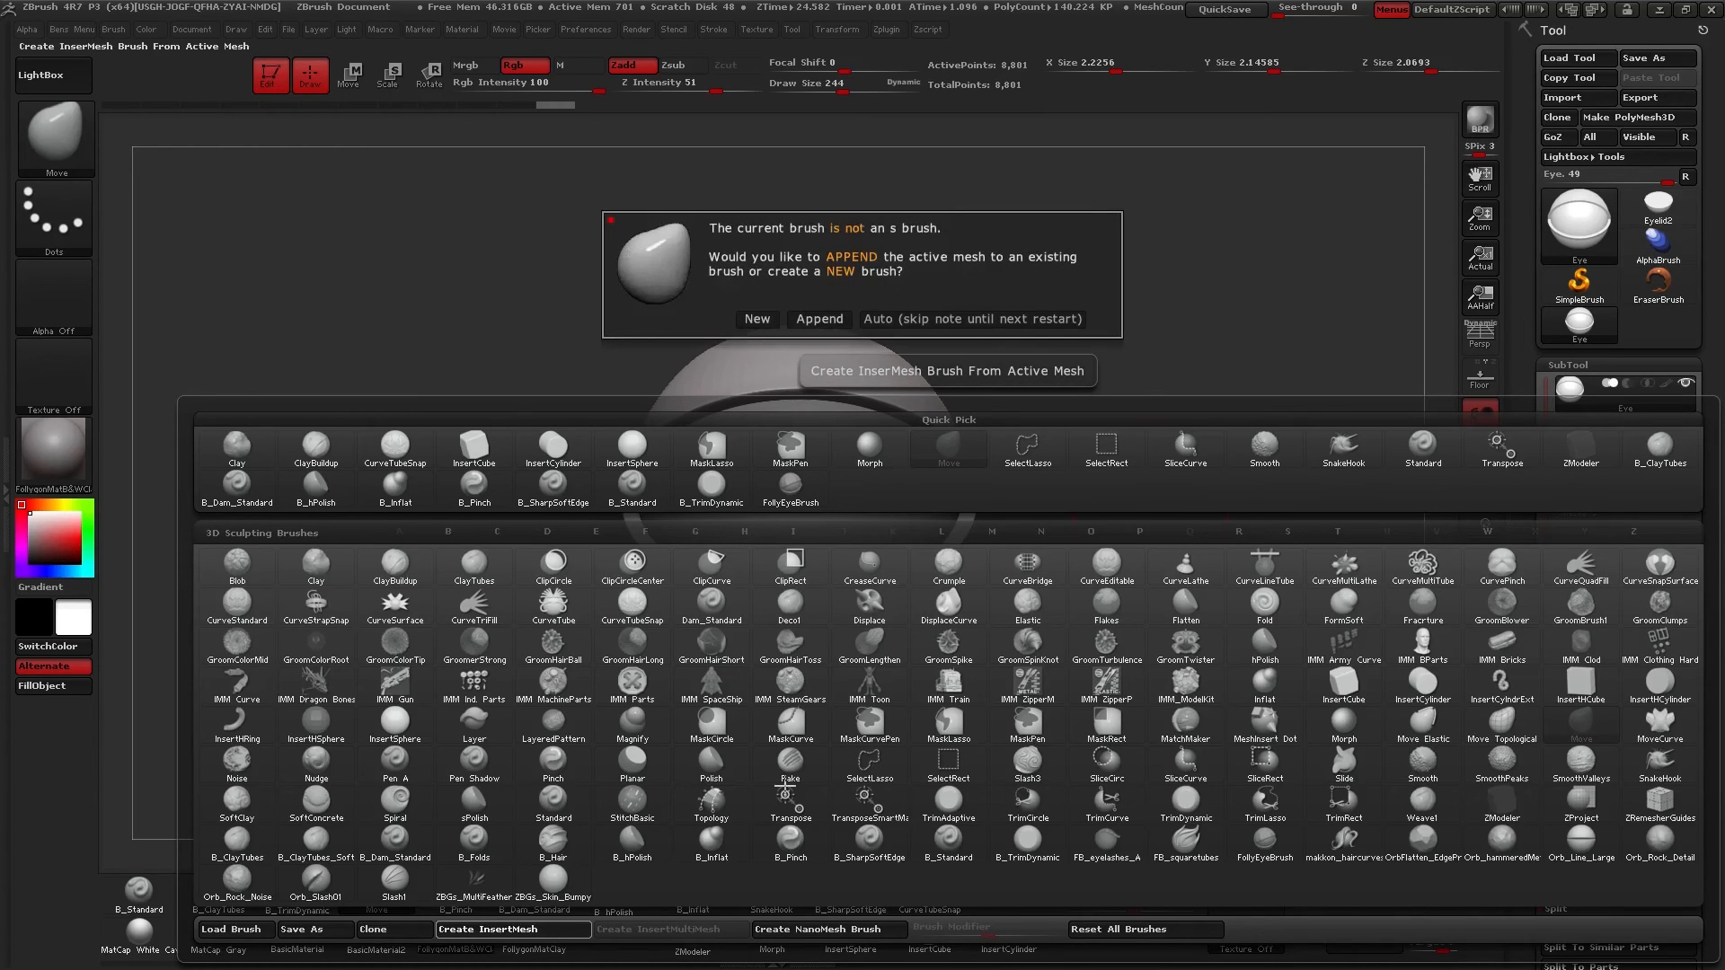
{"action": "left_click", "coordinate": [757, 319]}
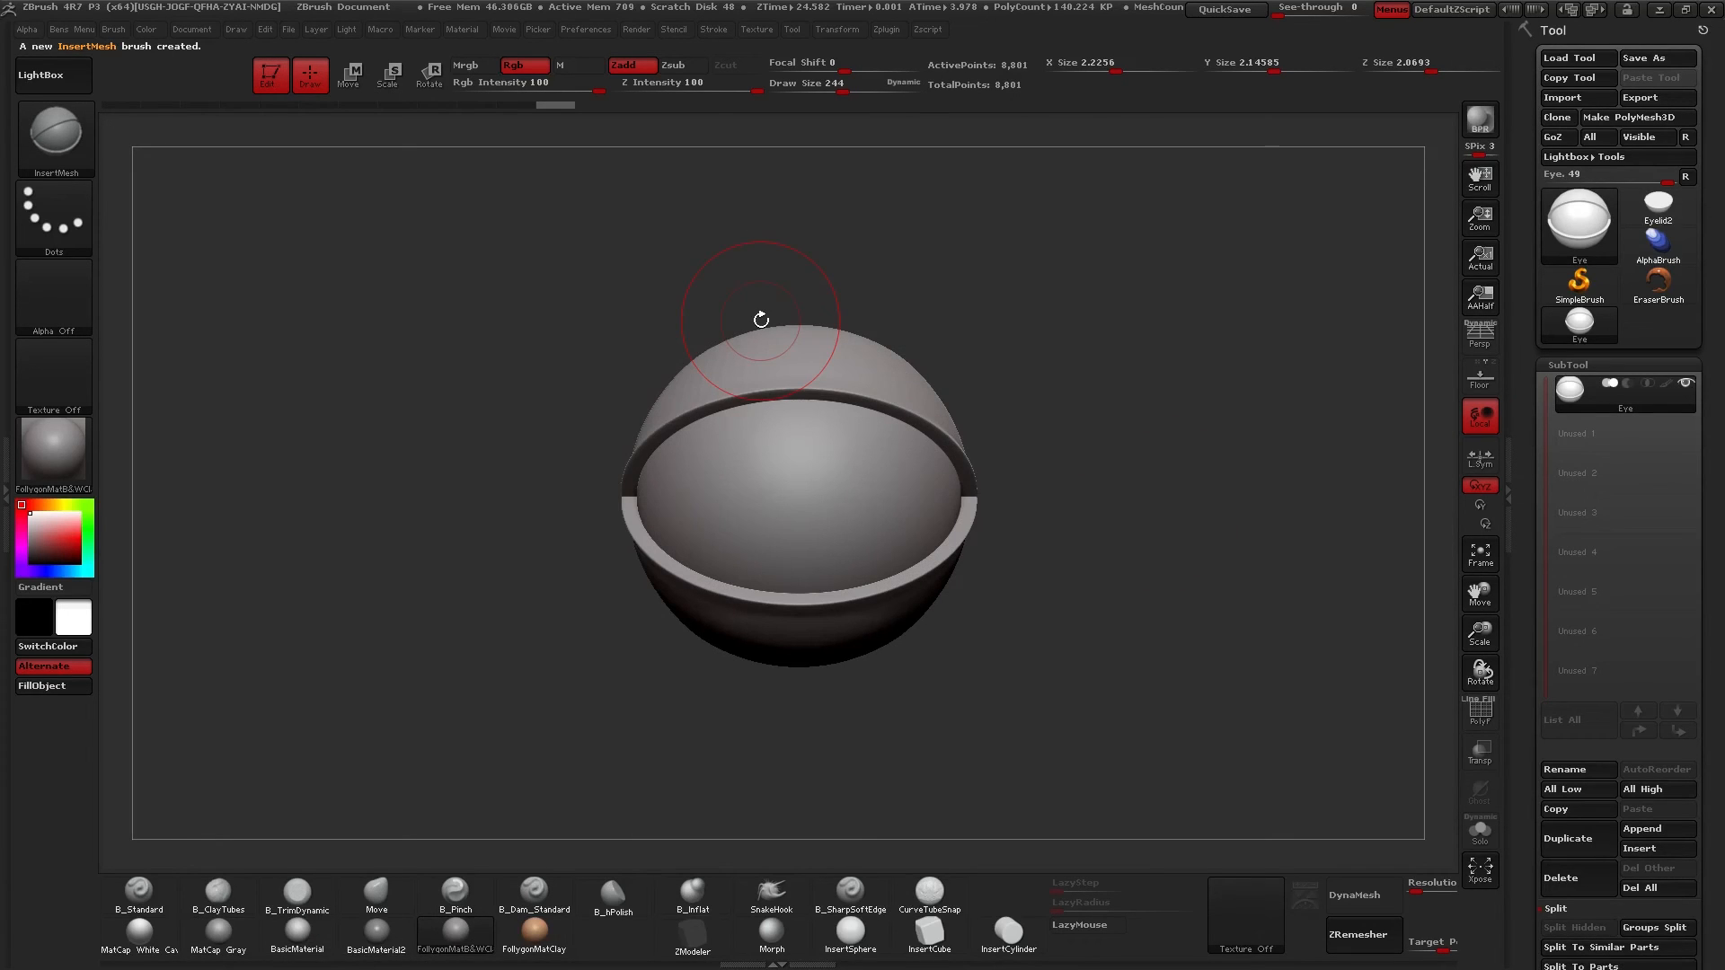
{"action": "key", "text": "b"}
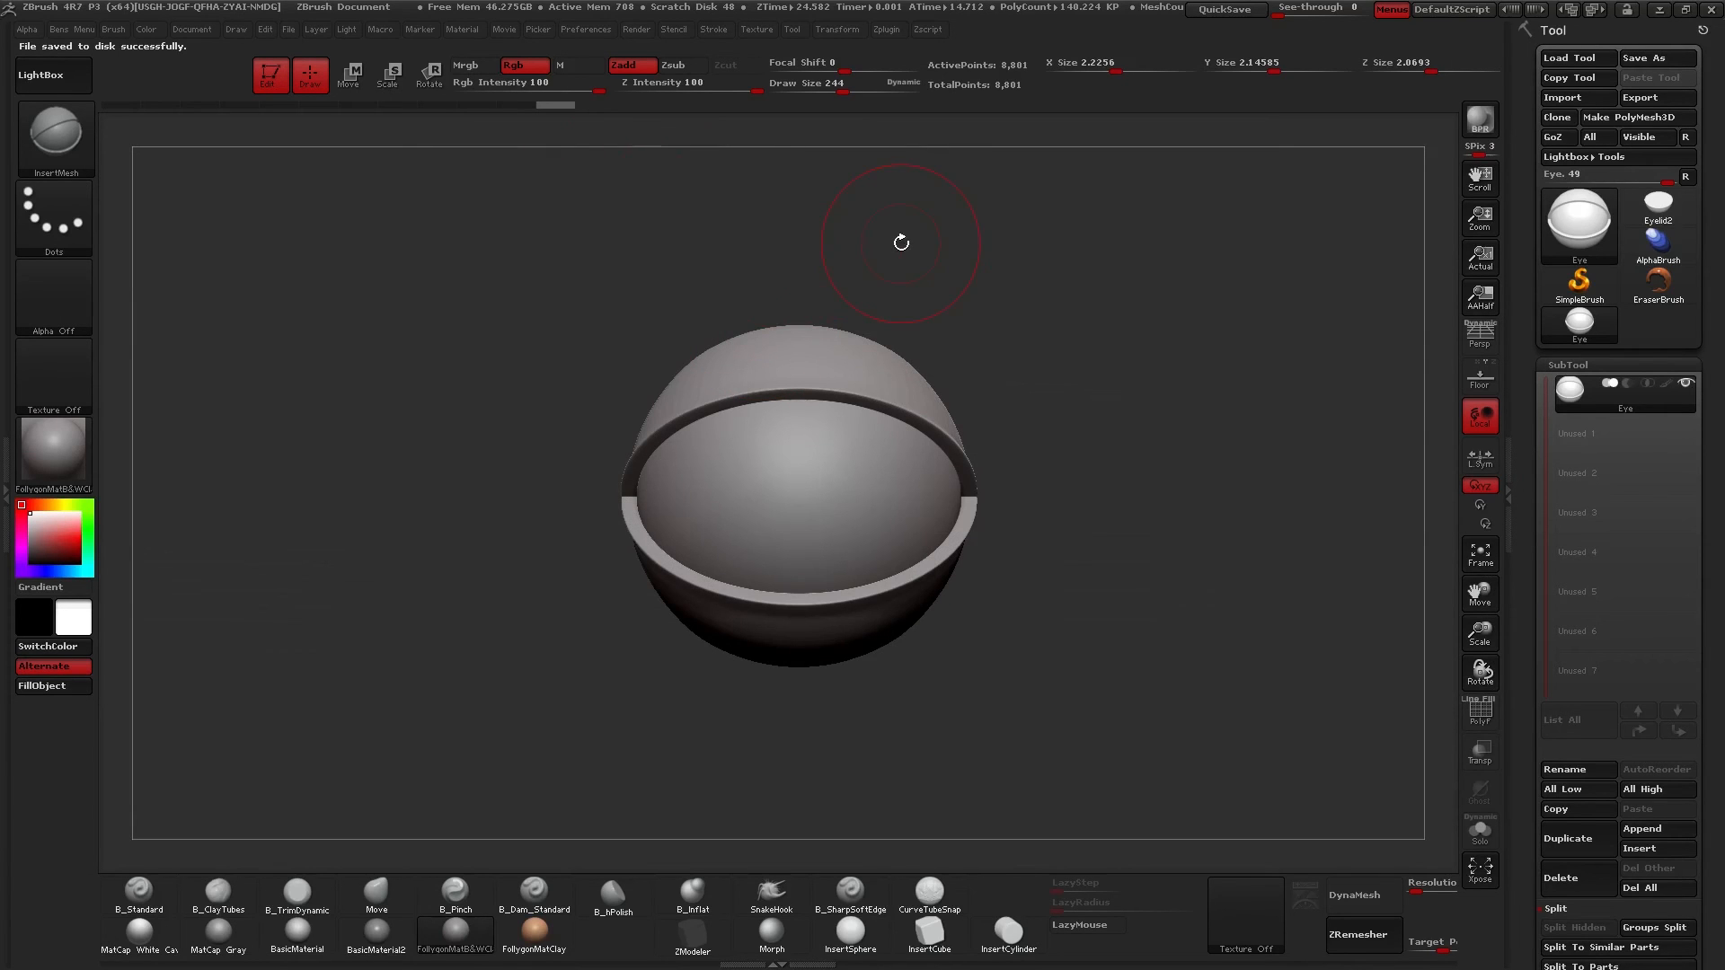
Load the InsertEyeMeshBrush and test it by drawing smaller eye copies onto the surface of the existing eye.
{"action": "key", "text": "b"}
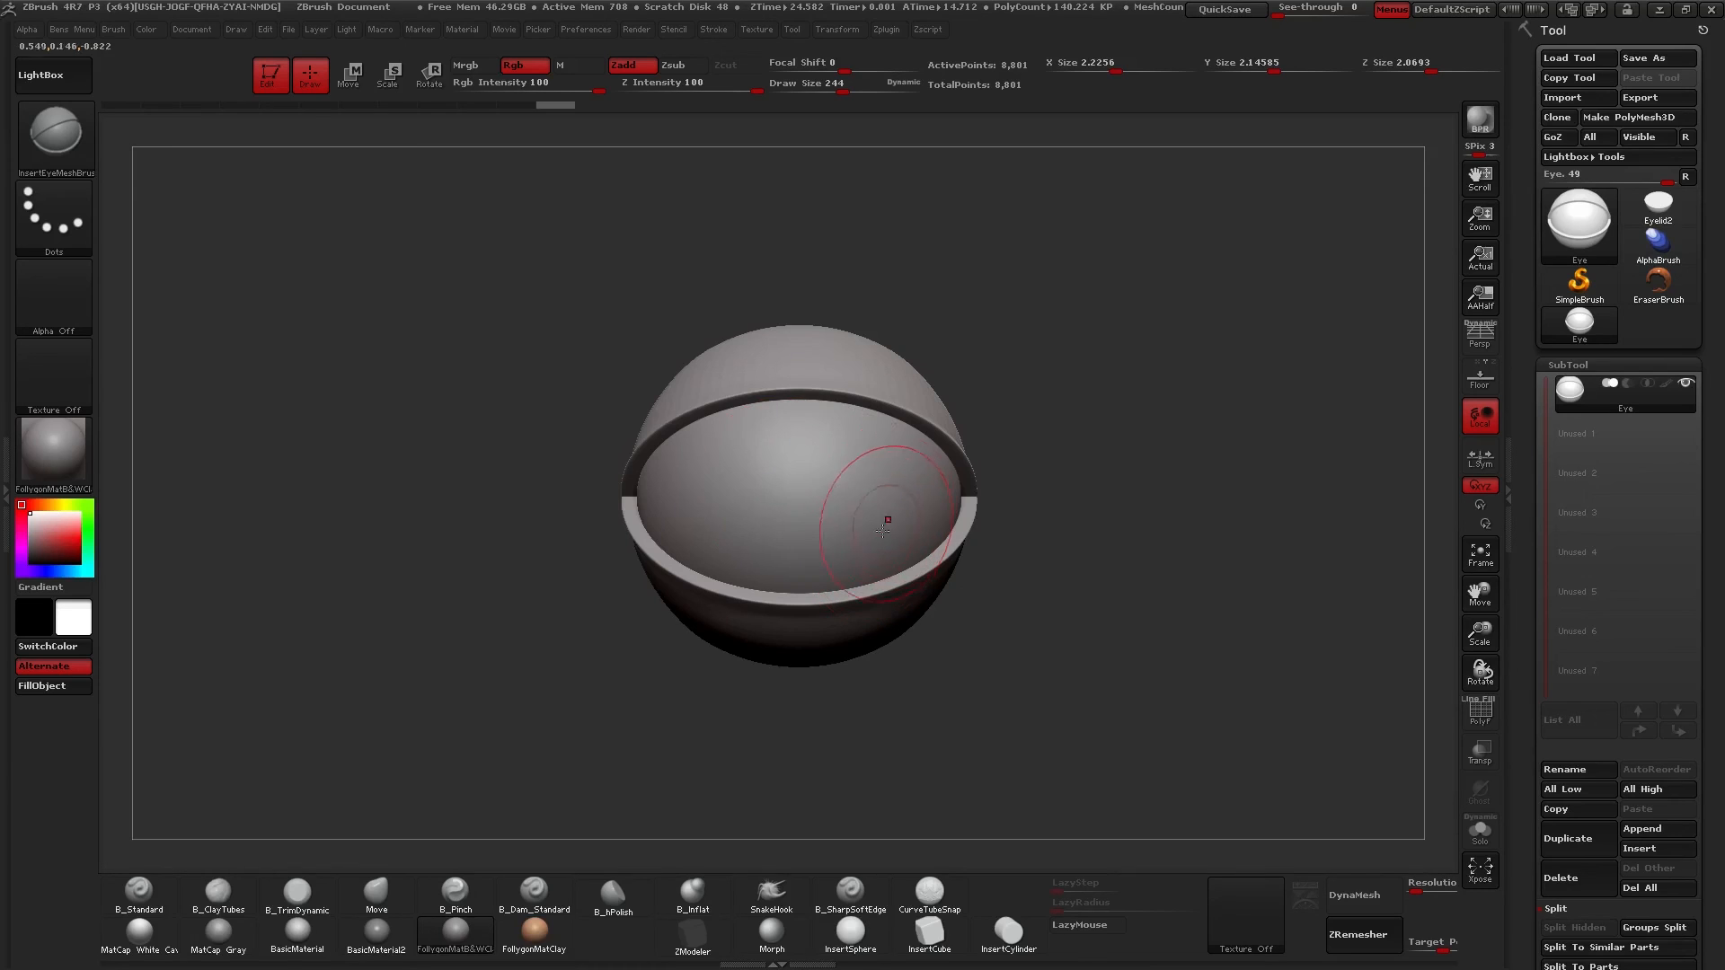
{"action": "left_click_drag", "start_coordinate": [894, 503], "coordinate": [753, 632]}
{"action": "right_click_drag", "start_coordinate": [757, 633], "coordinate": [848, 621]}
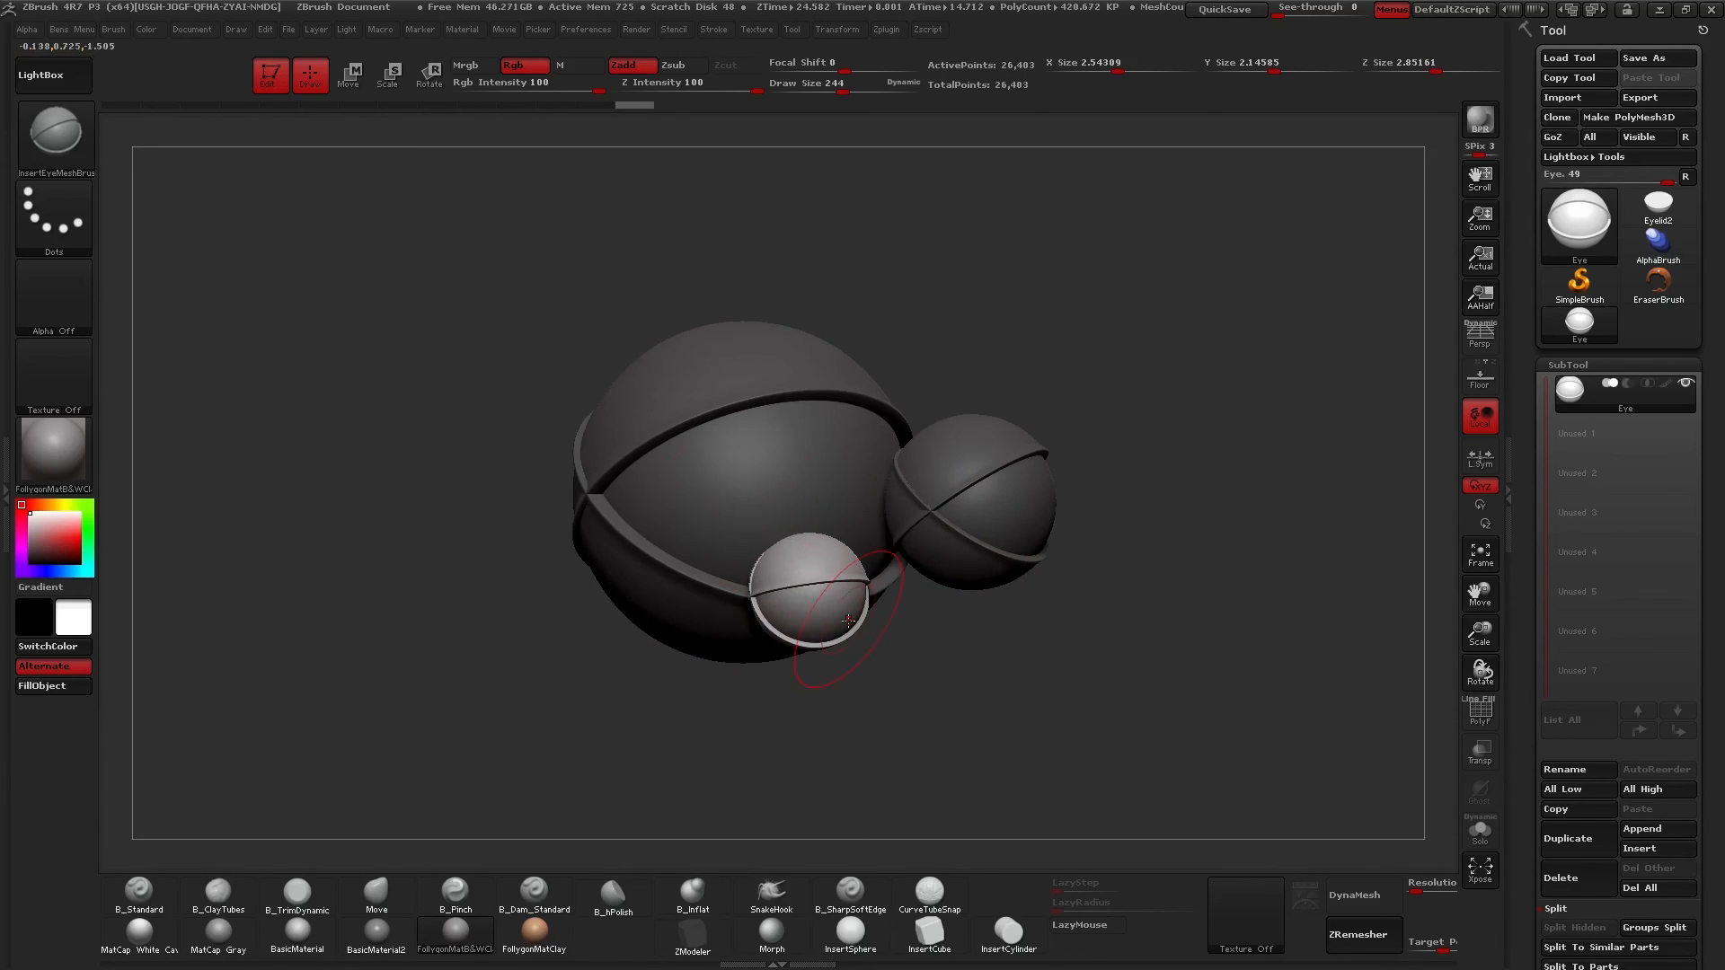
{"action": "left_click_drag", "start_coordinate": [685, 459], "coordinate": [704, 555]}
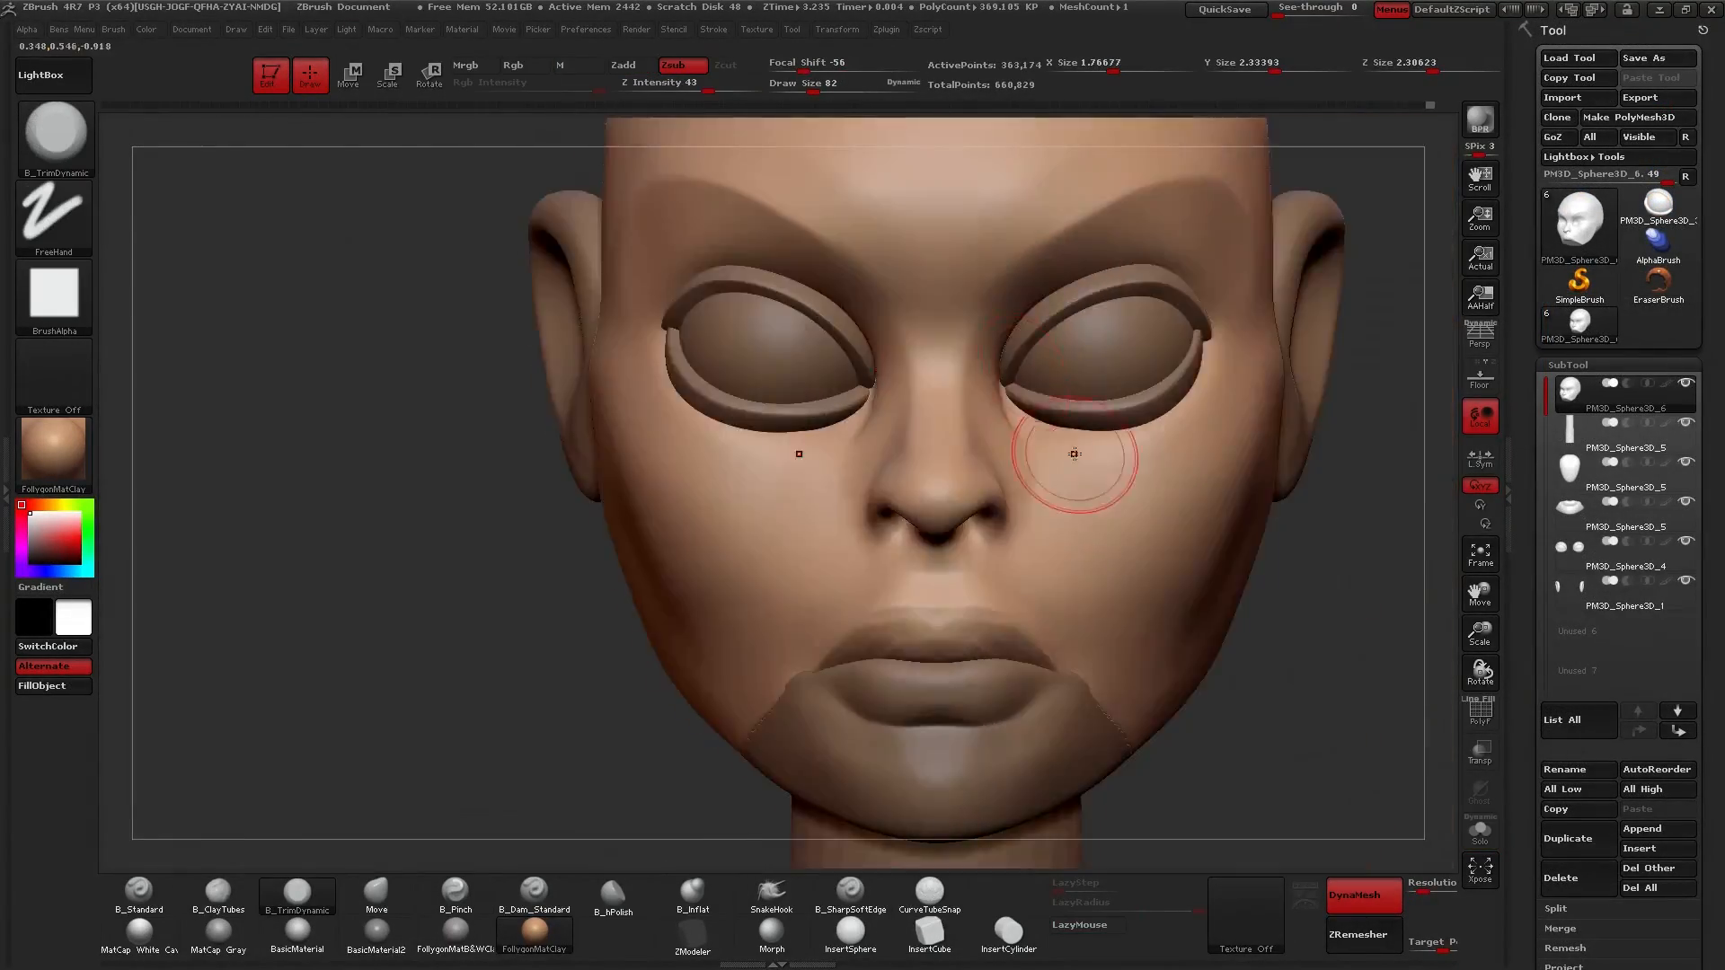
Isolate the head subtool and switch to the B_Pinch brush with a draw size of 89.
{"action": "key", "text": "space"}
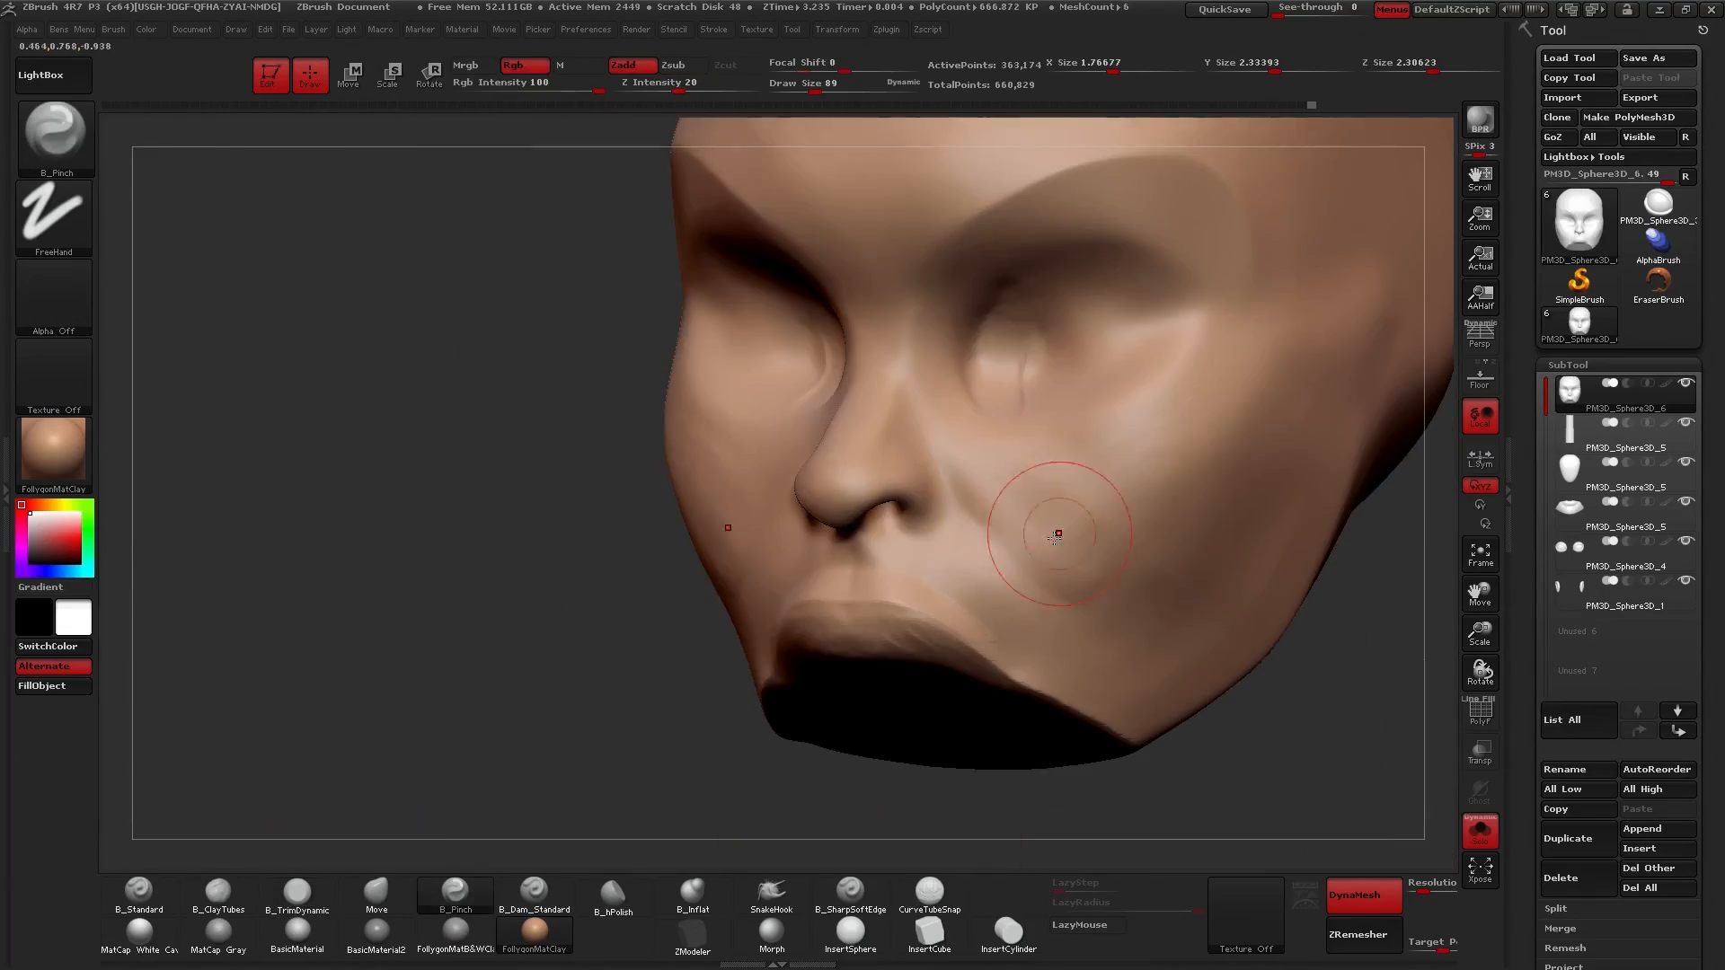